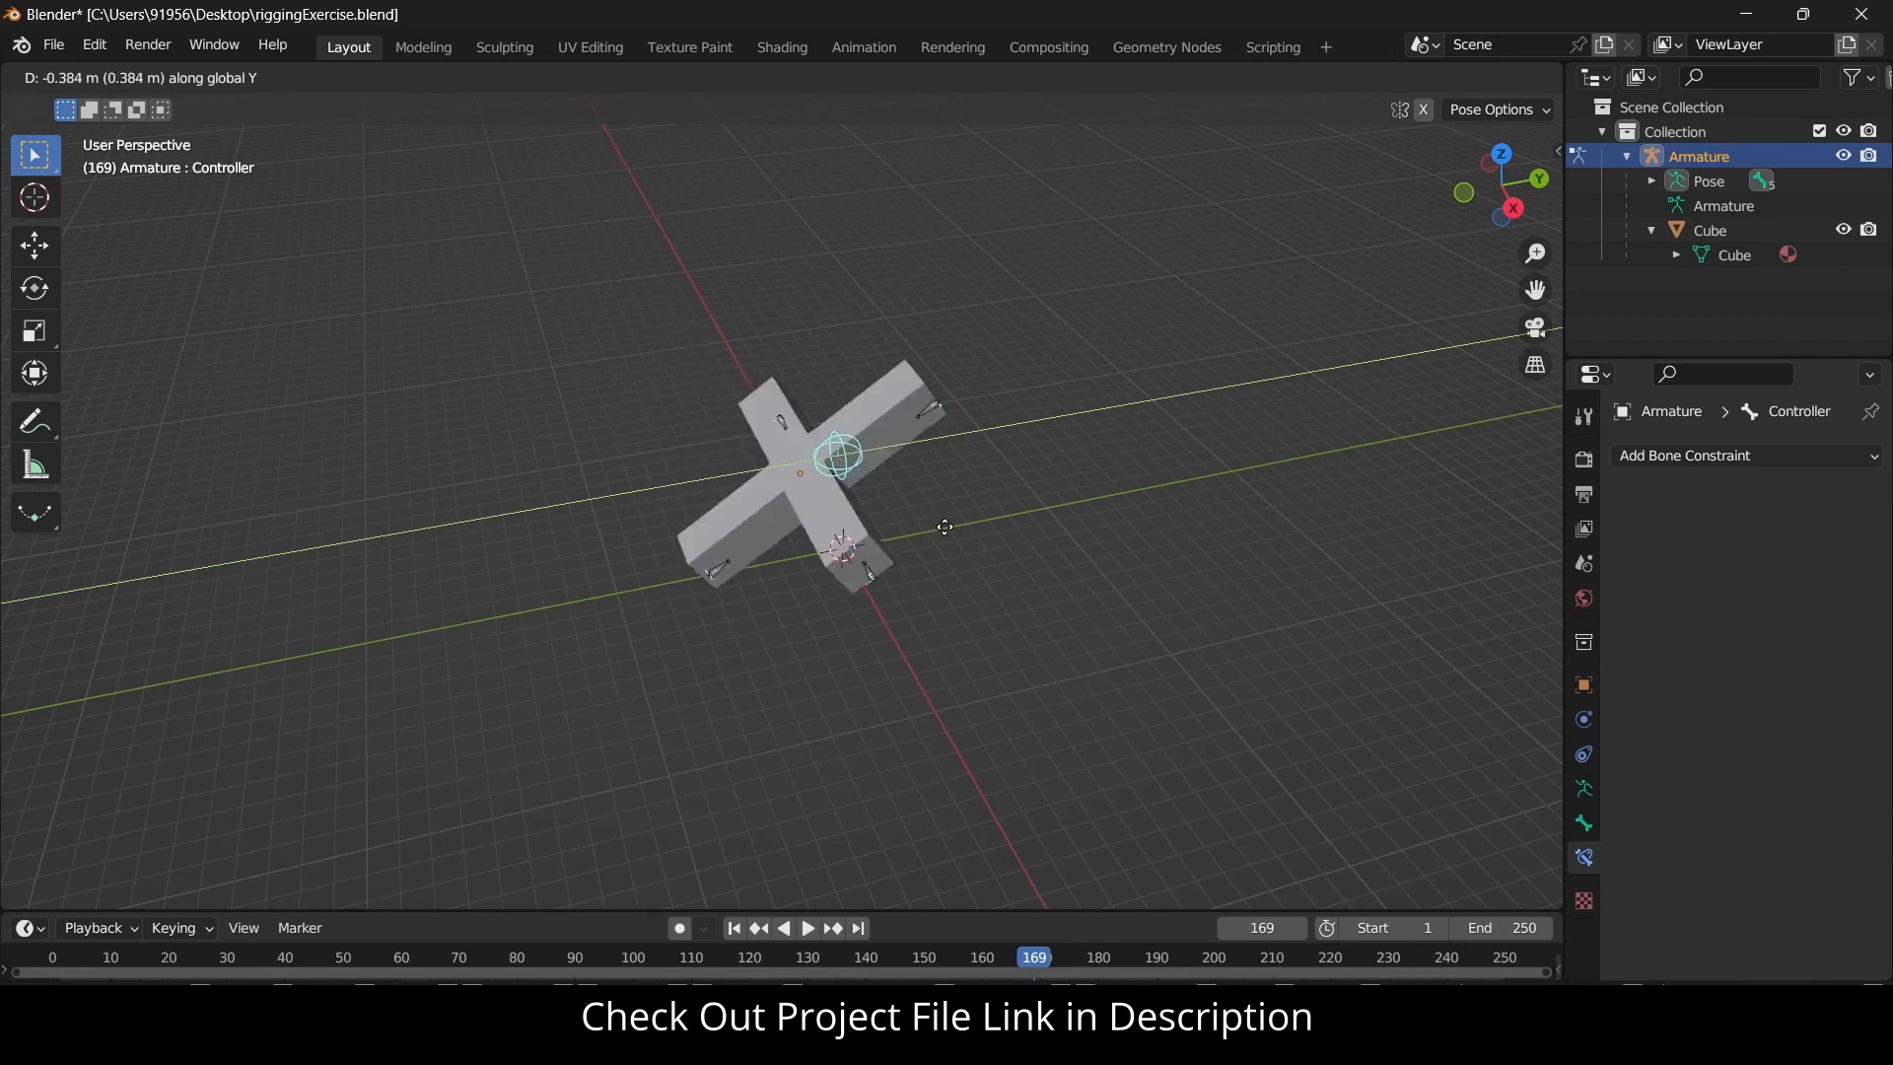
pyautogui.click(972, 529)
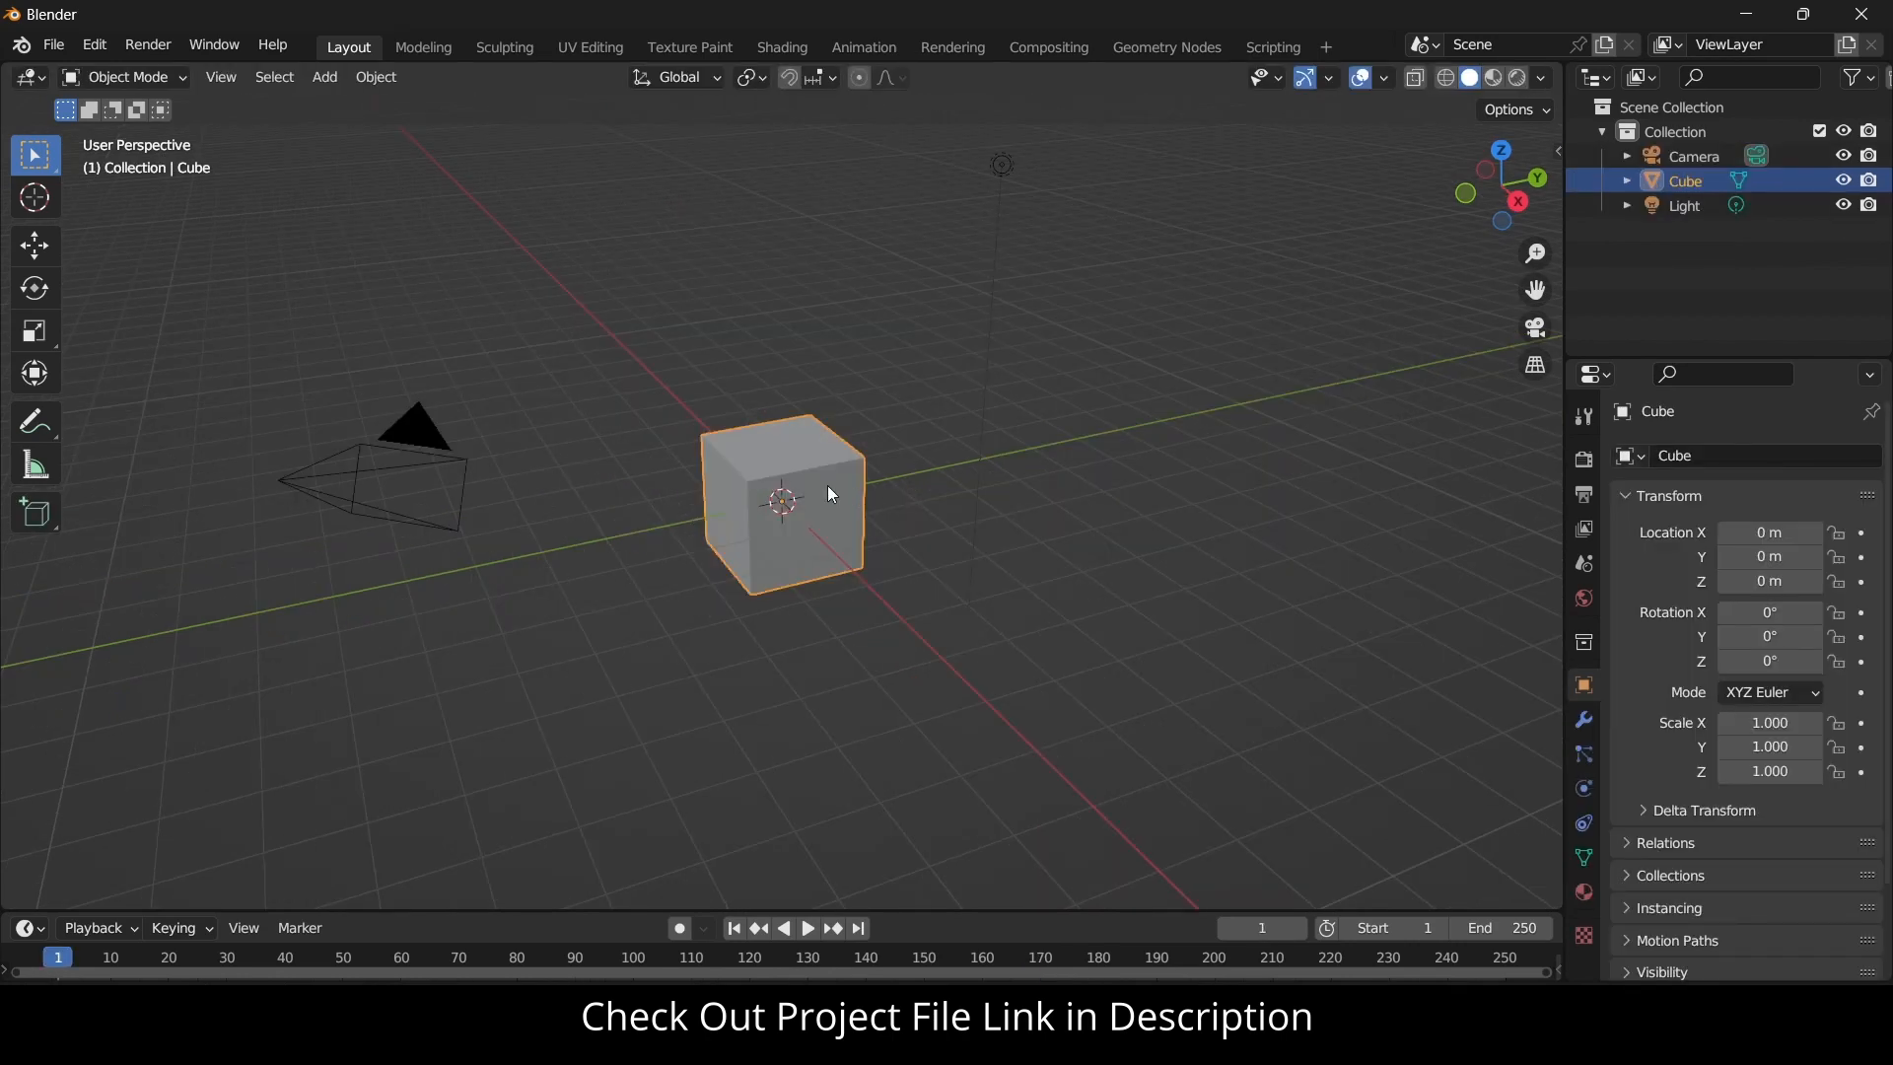
# Delete the default camera and light, keeping only the cube.
pyautogui.hotkey('ctrl', 'i')
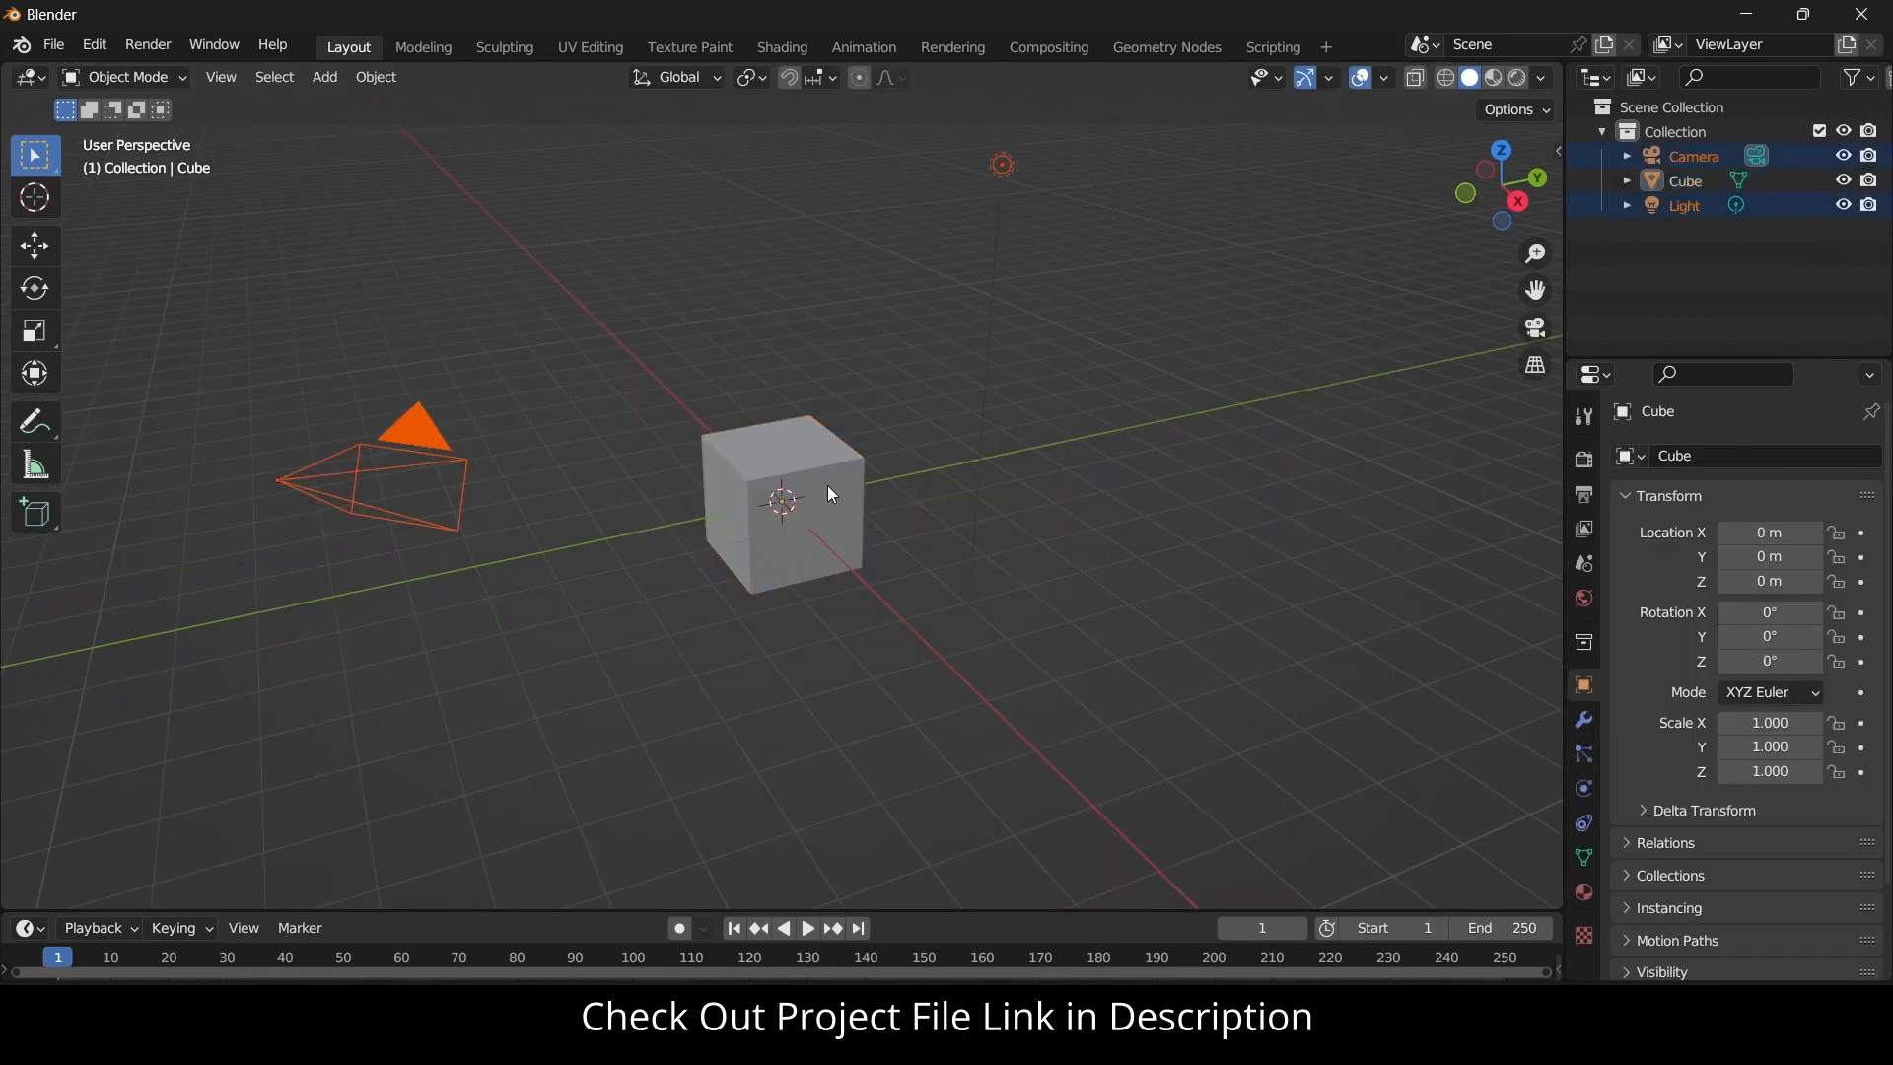
pyautogui.press('x')
pyautogui.click(826, 483)
# Scale the cube by 6 along the Y axis to make a long bar.
pyautogui.click(830, 514)
pyautogui.moveTo(830, 515); pyautogui.dragTo(792, 504, button='middle')
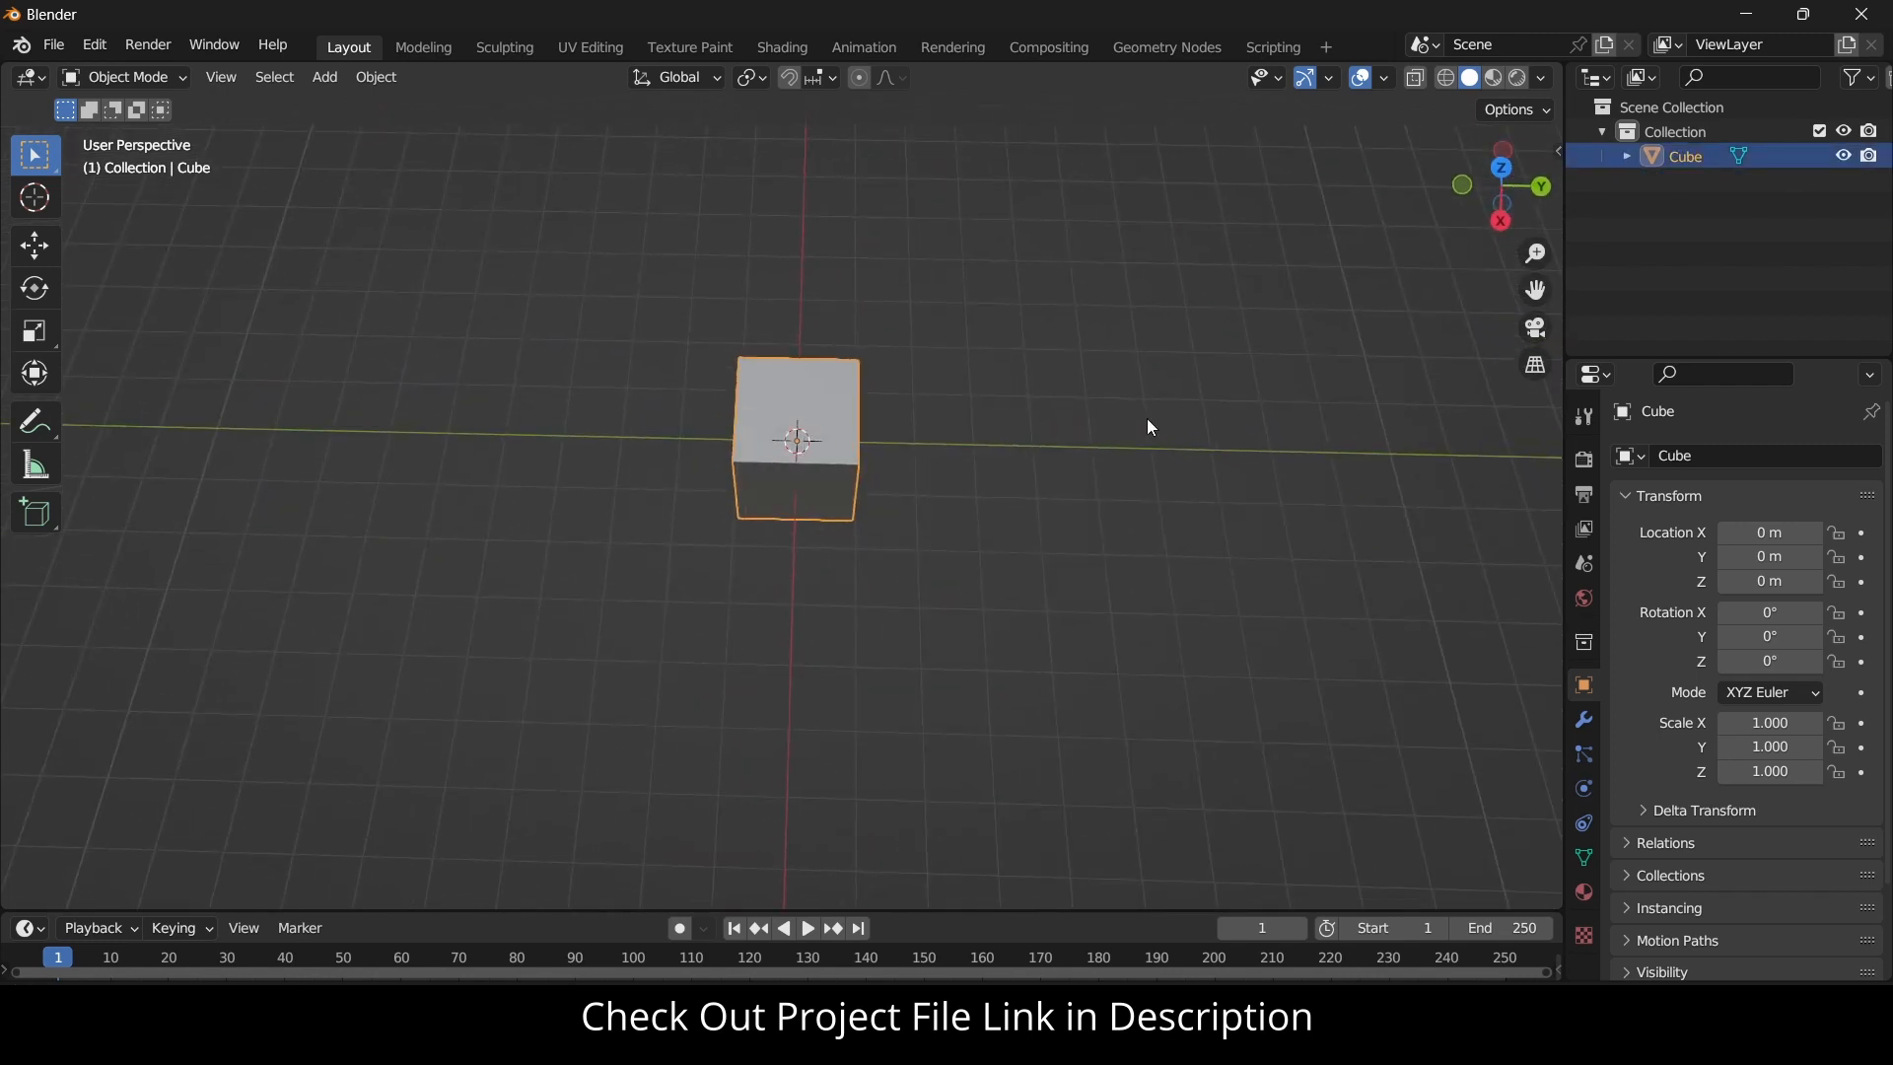
pyautogui.press('s')
pyautogui.press('y')
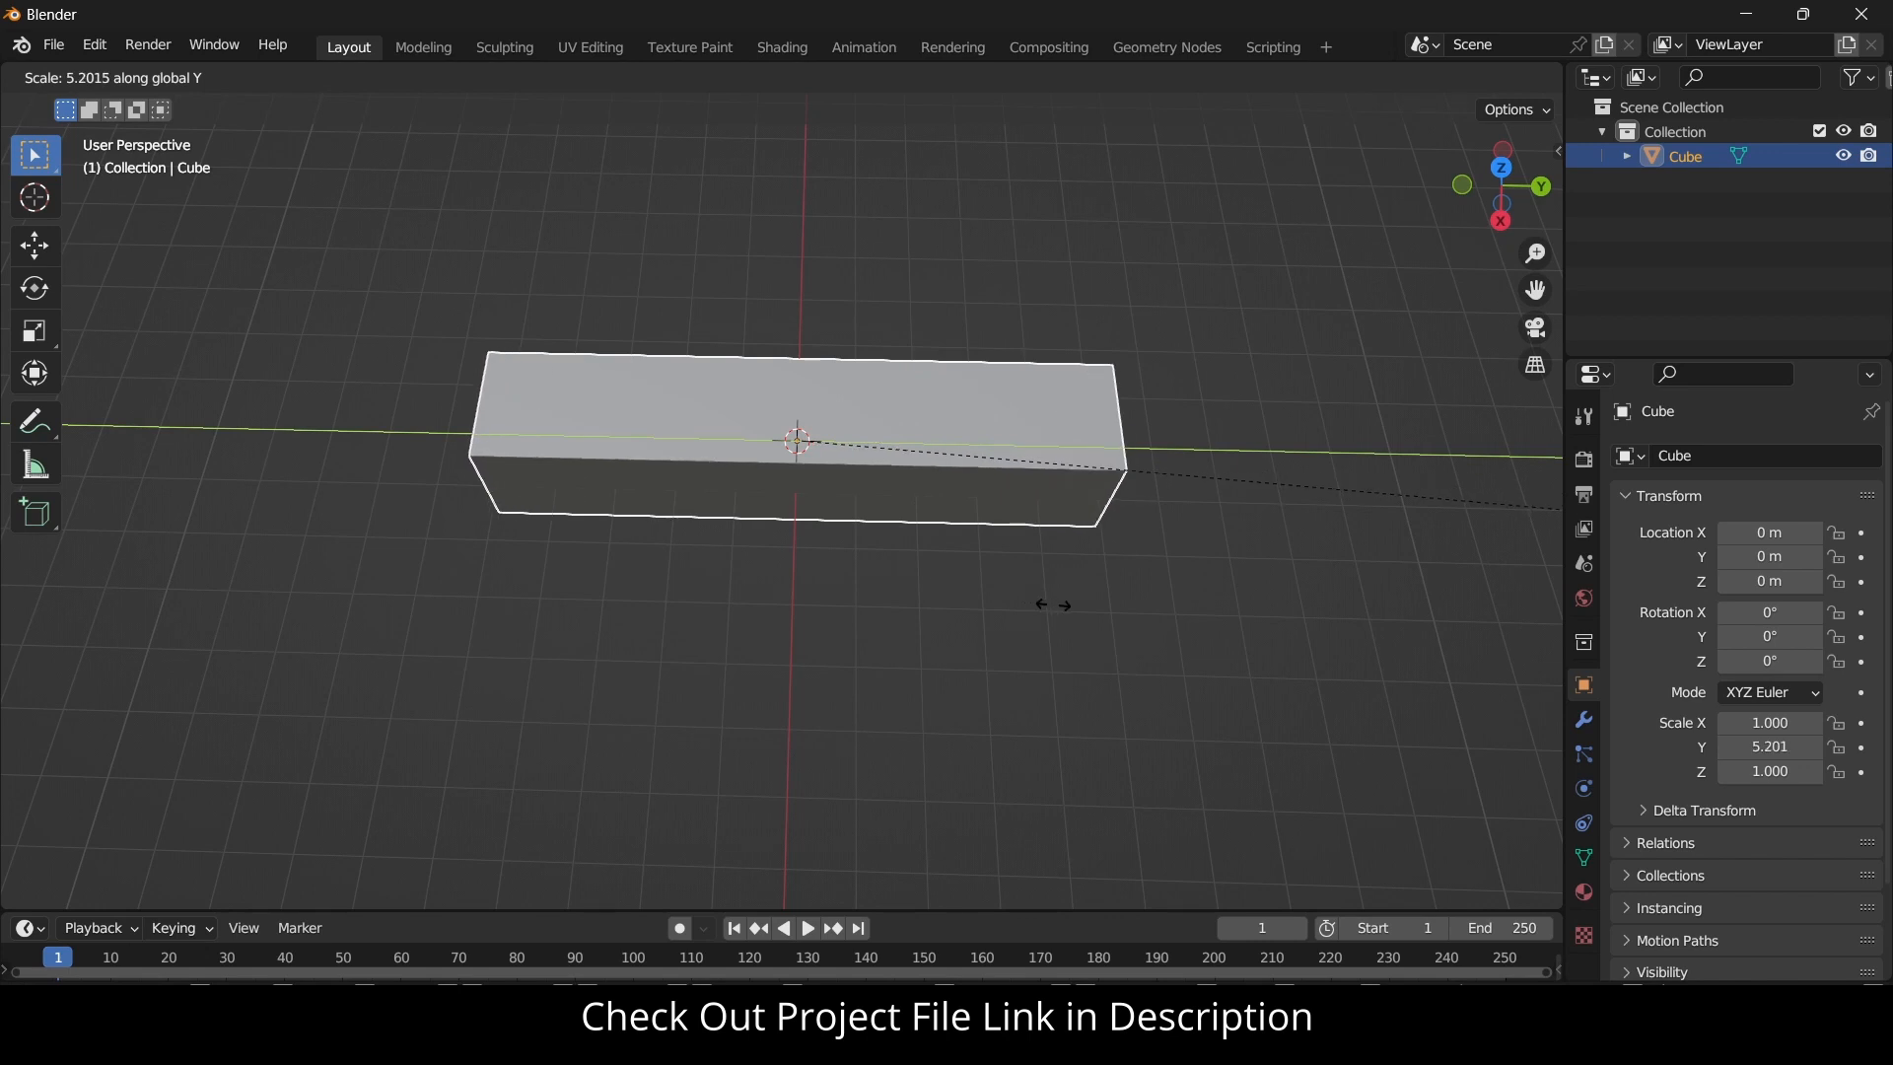
pyautogui.write('6')
pyautogui.press('Return')
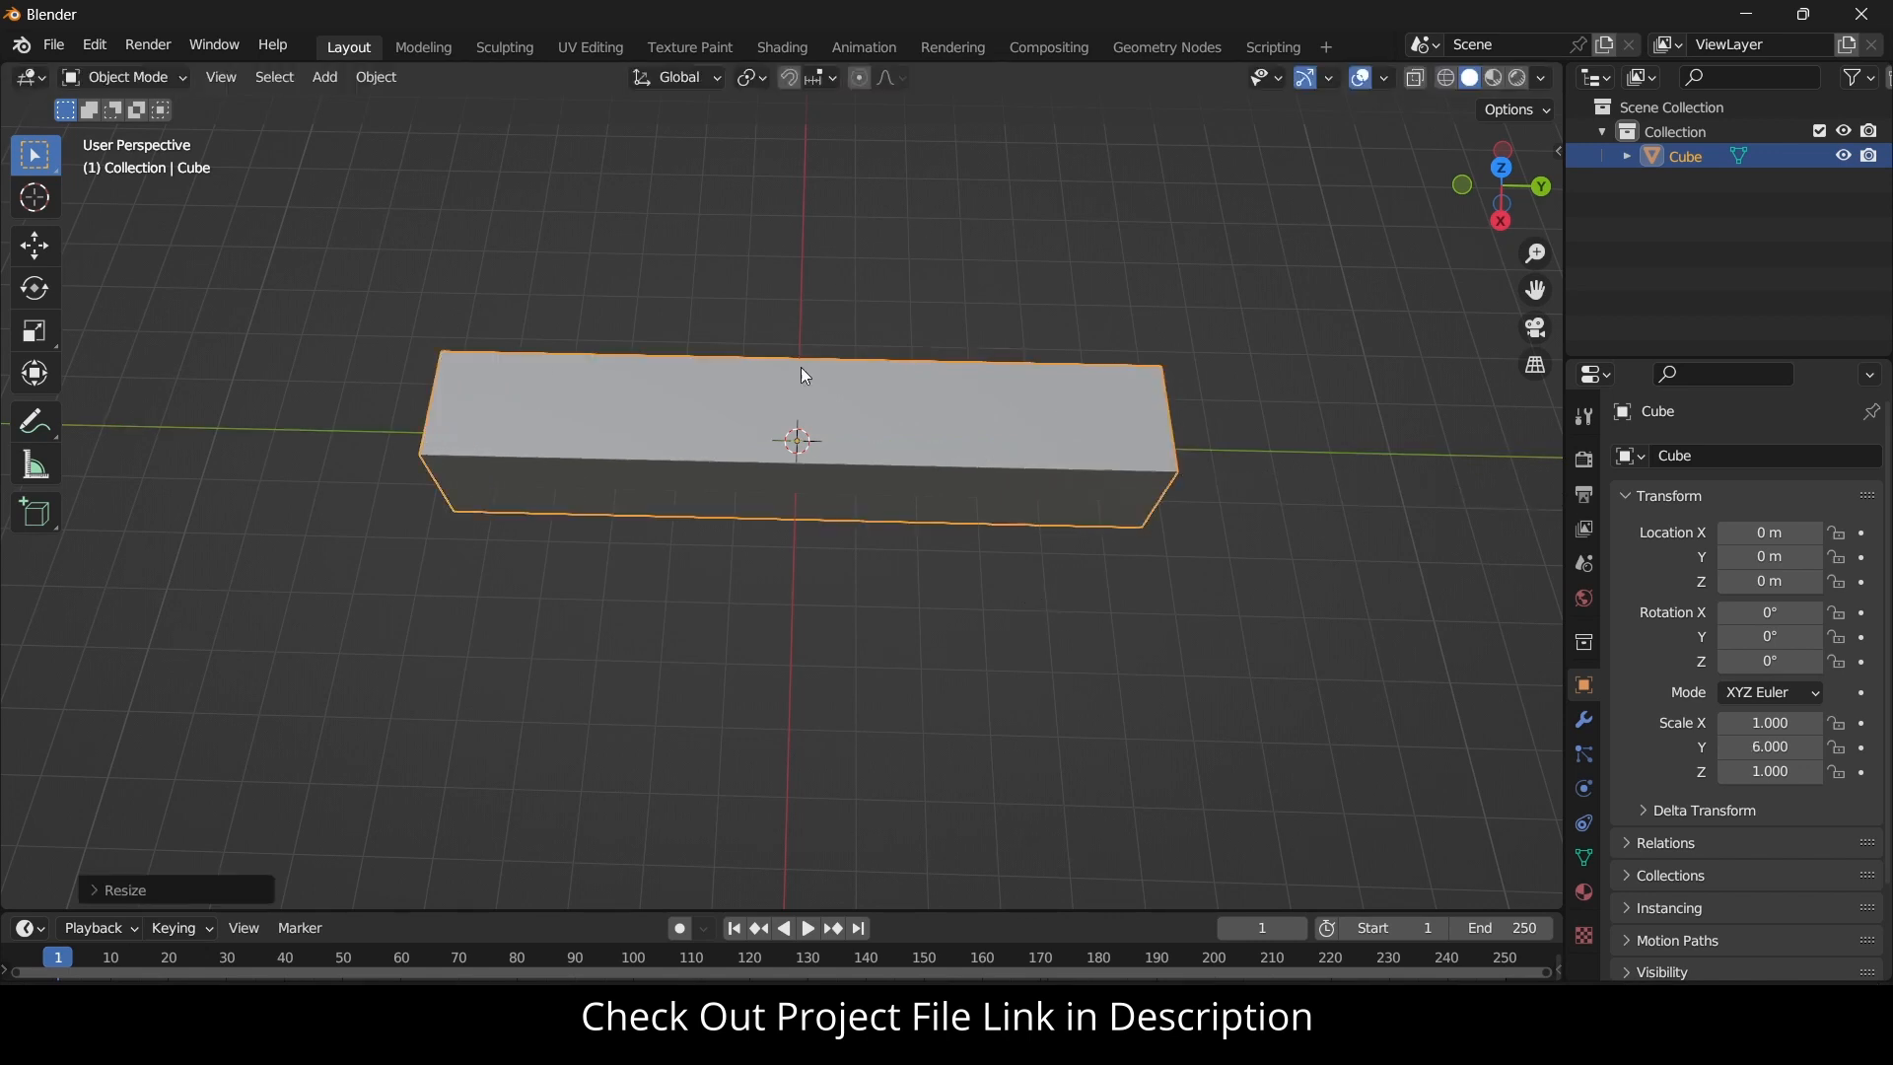
# Add two evenly spaced loop cuts across the bar's length in Edit Mode.
pyautogui.press('Tab')
pyautogui.hotkey('ctrl', 'r')
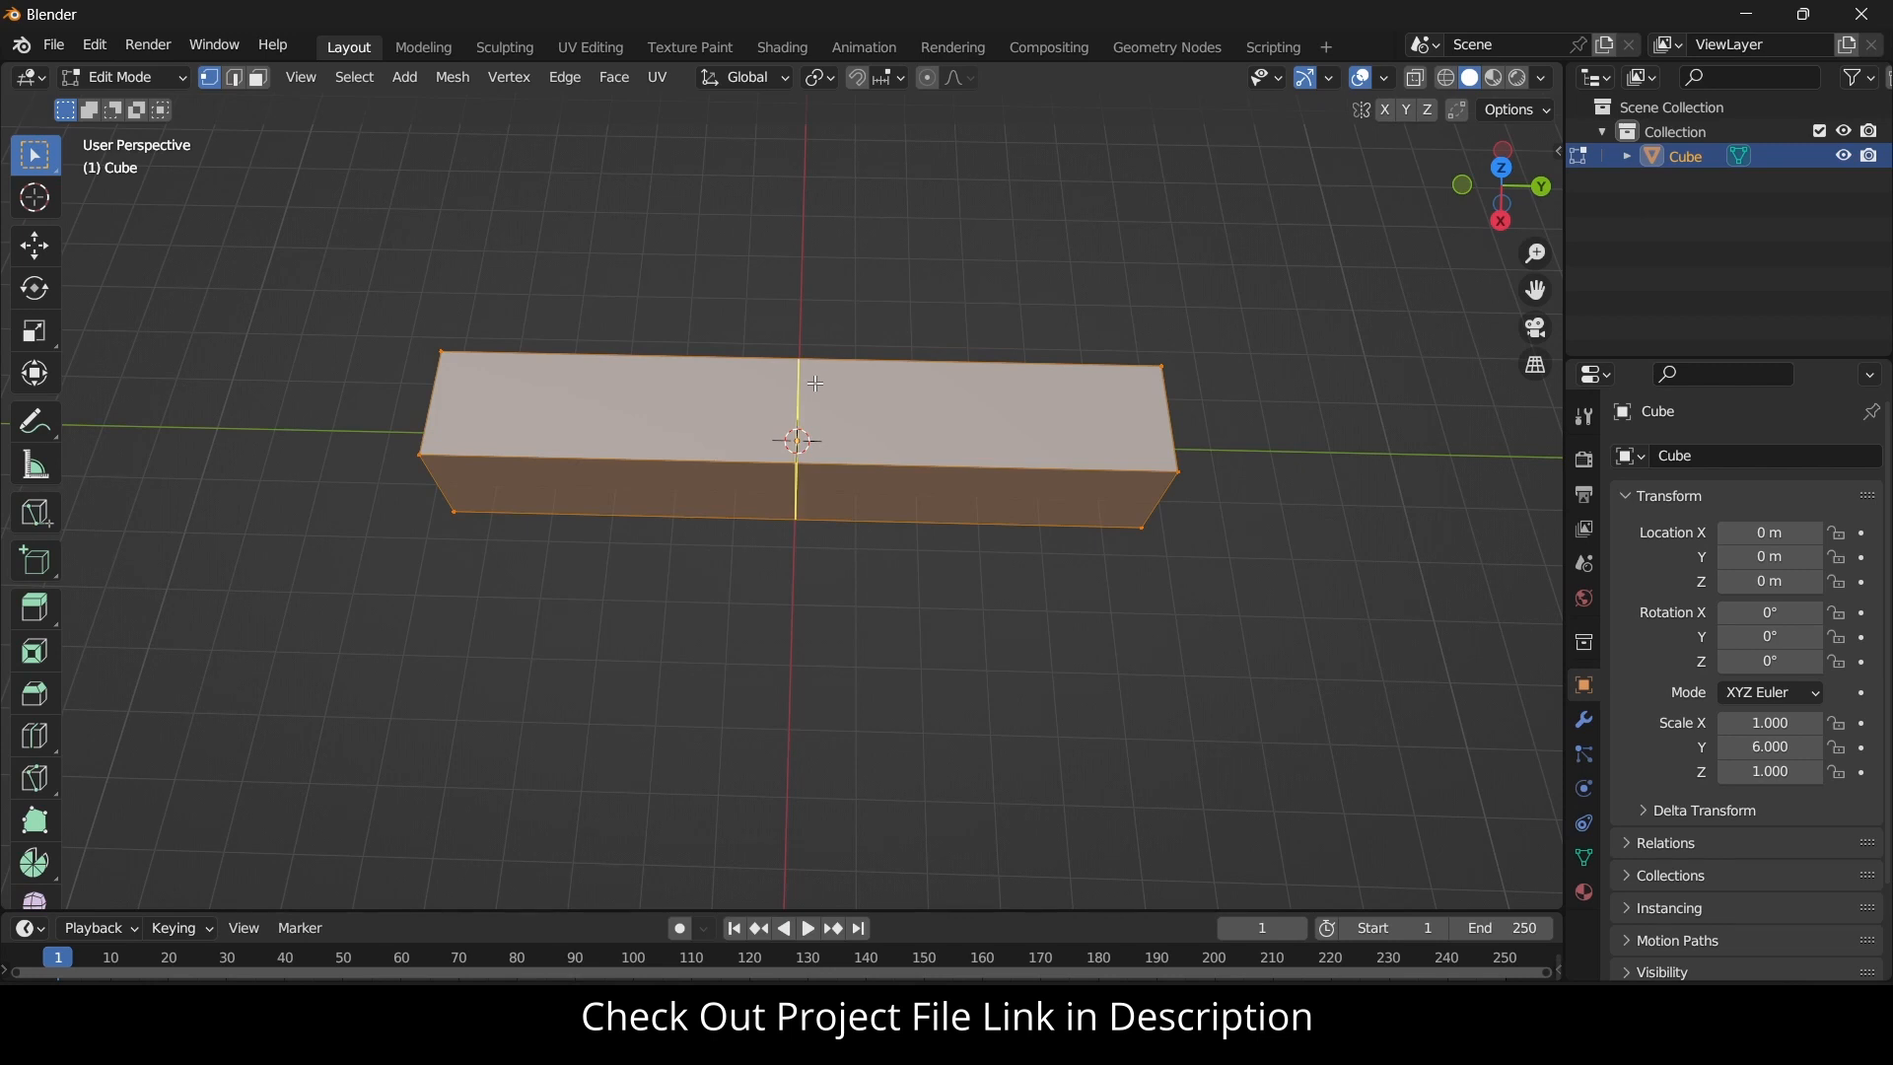
pyautogui.scroll(1, 817, 384)
pyautogui.click(818, 384)
pyautogui.rightClick(817, 383)
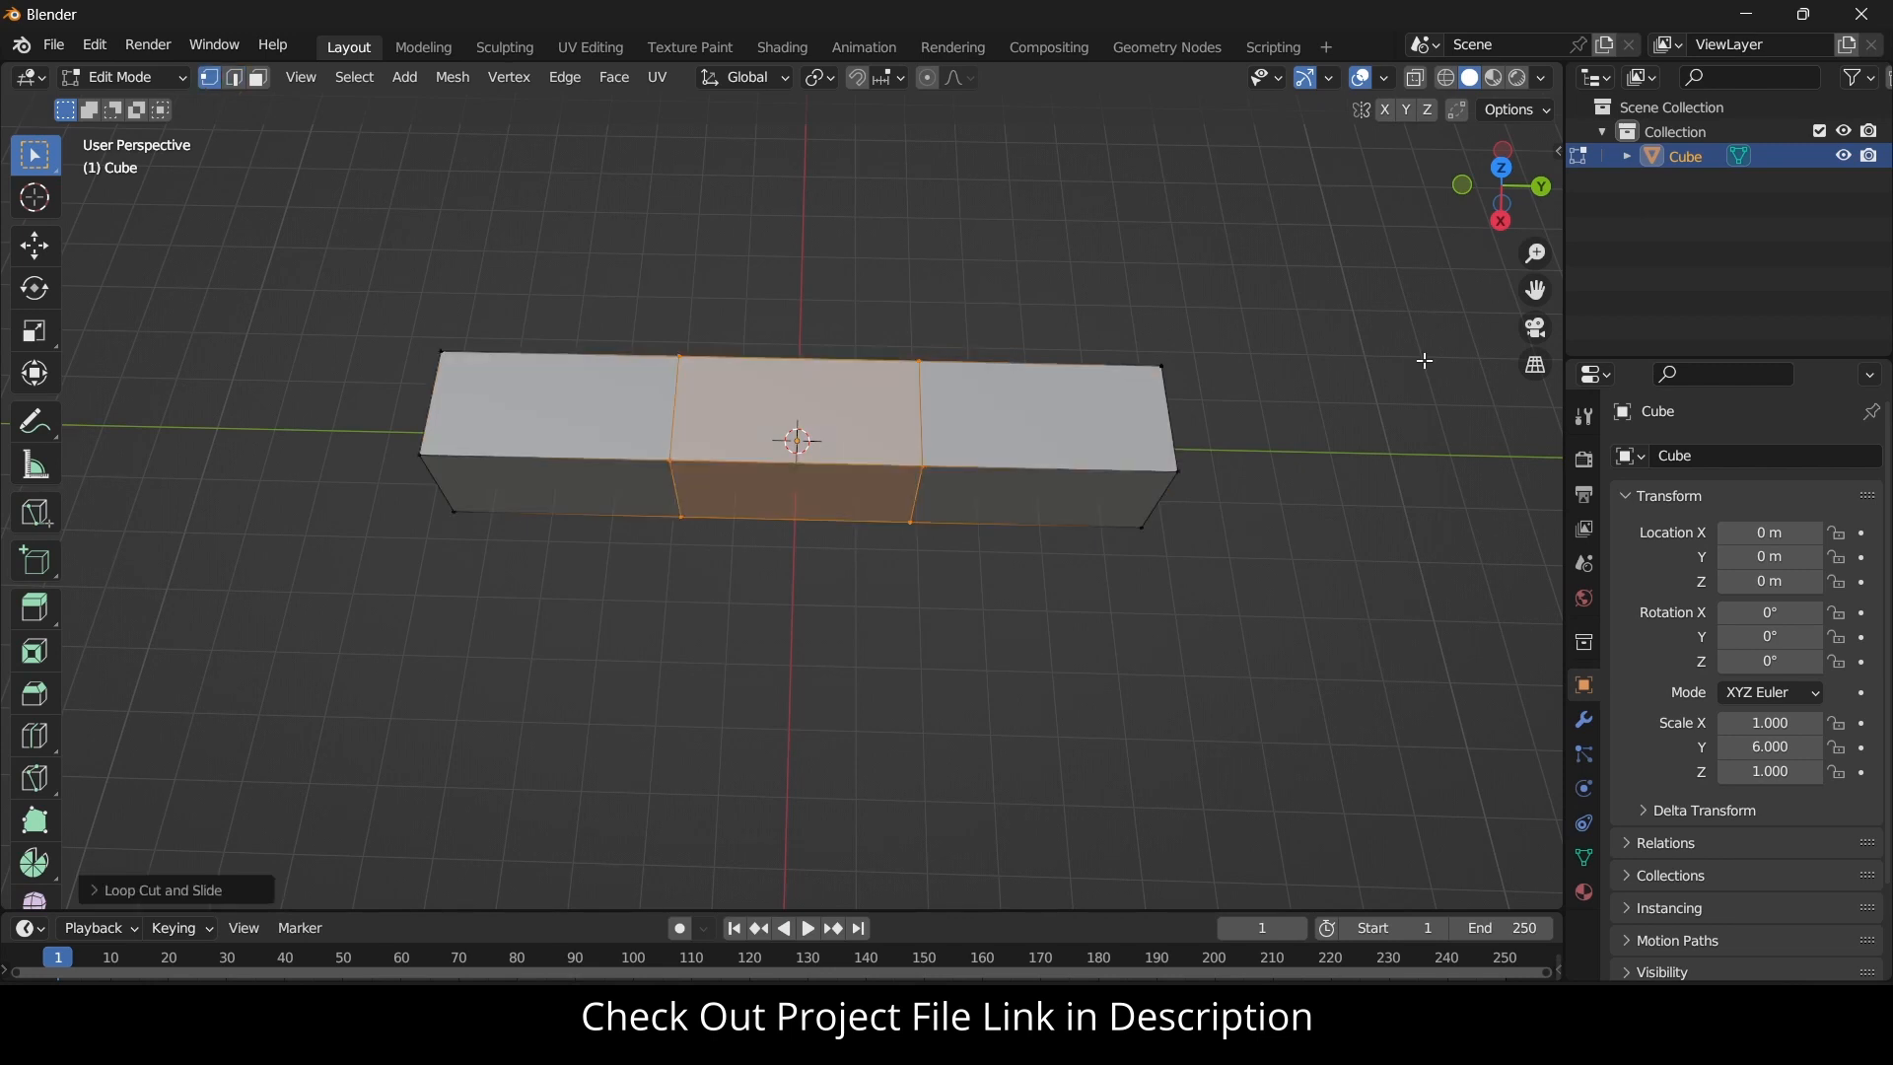
# Scale the two new edge loops by 0.5 along Y to narrow the middle section, and clear the selection.
pyautogui.press('KP_7')
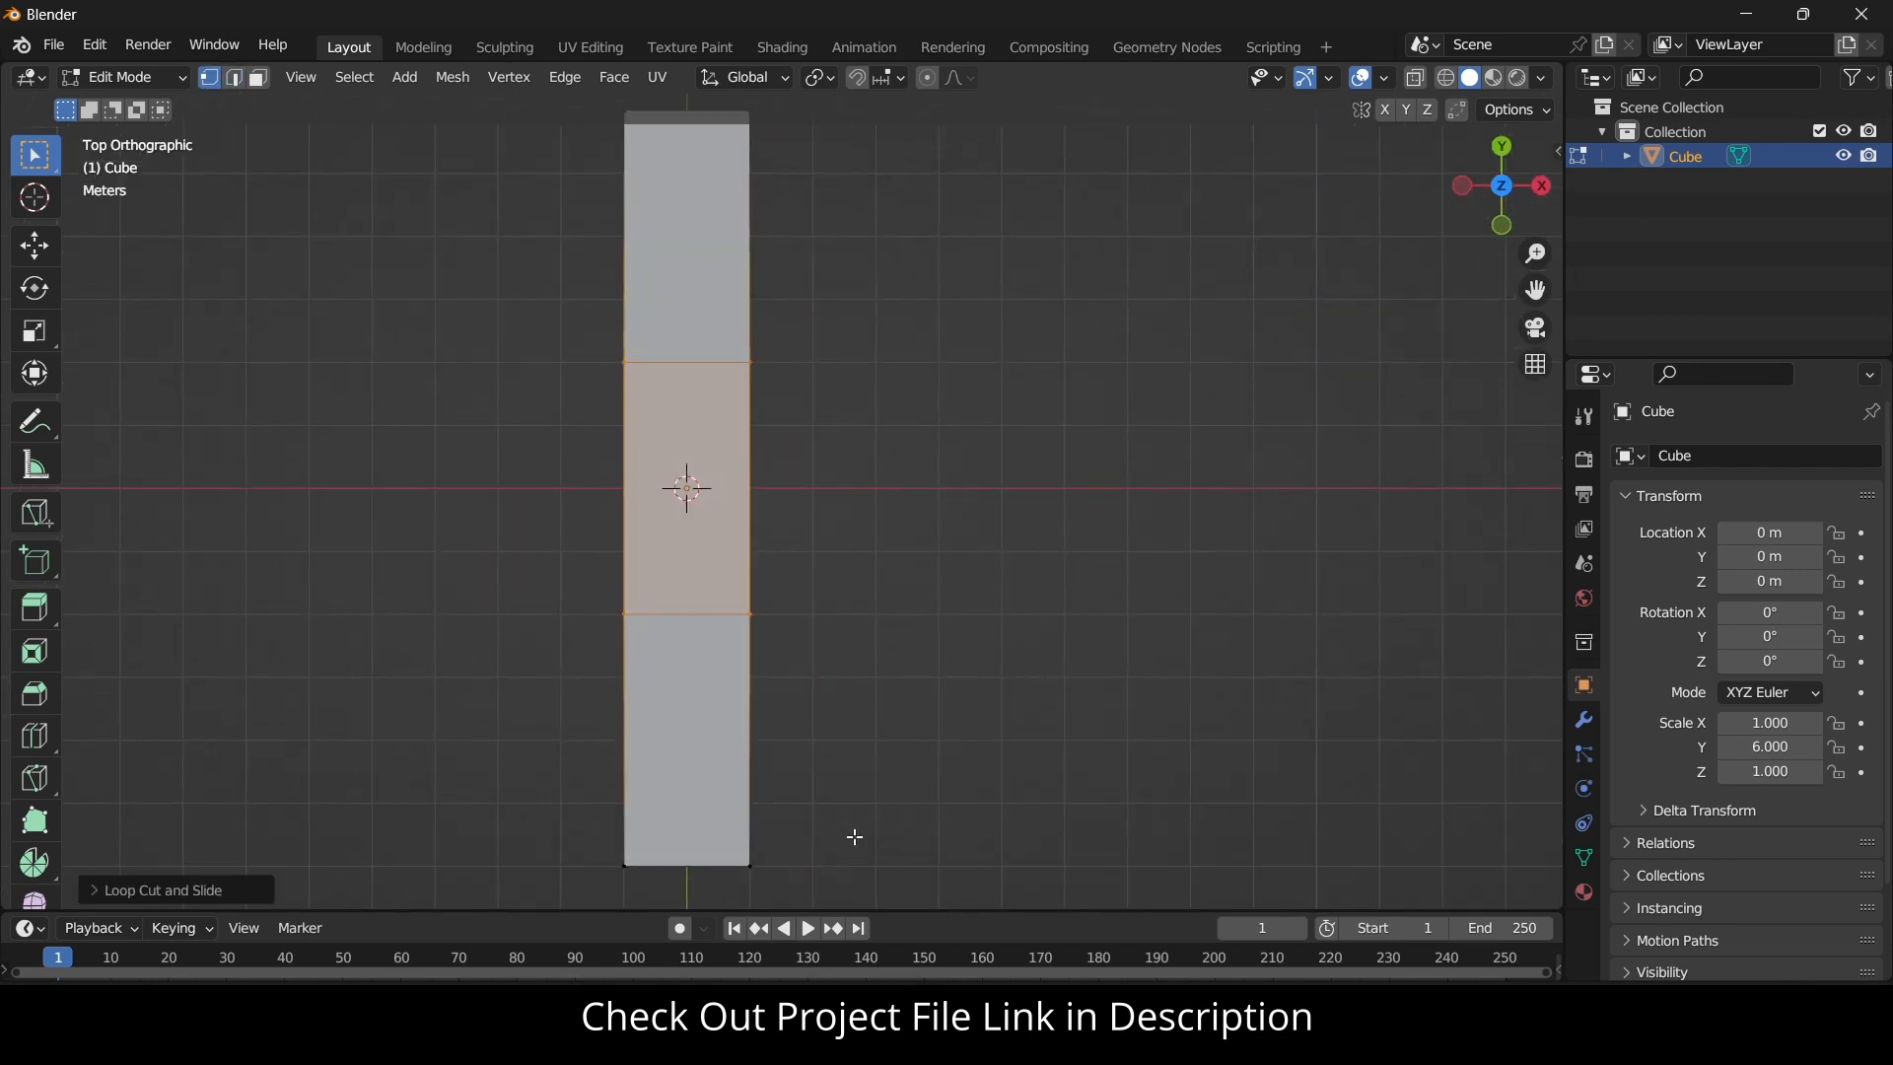
pyautogui.press('s')
pyautogui.press('y')
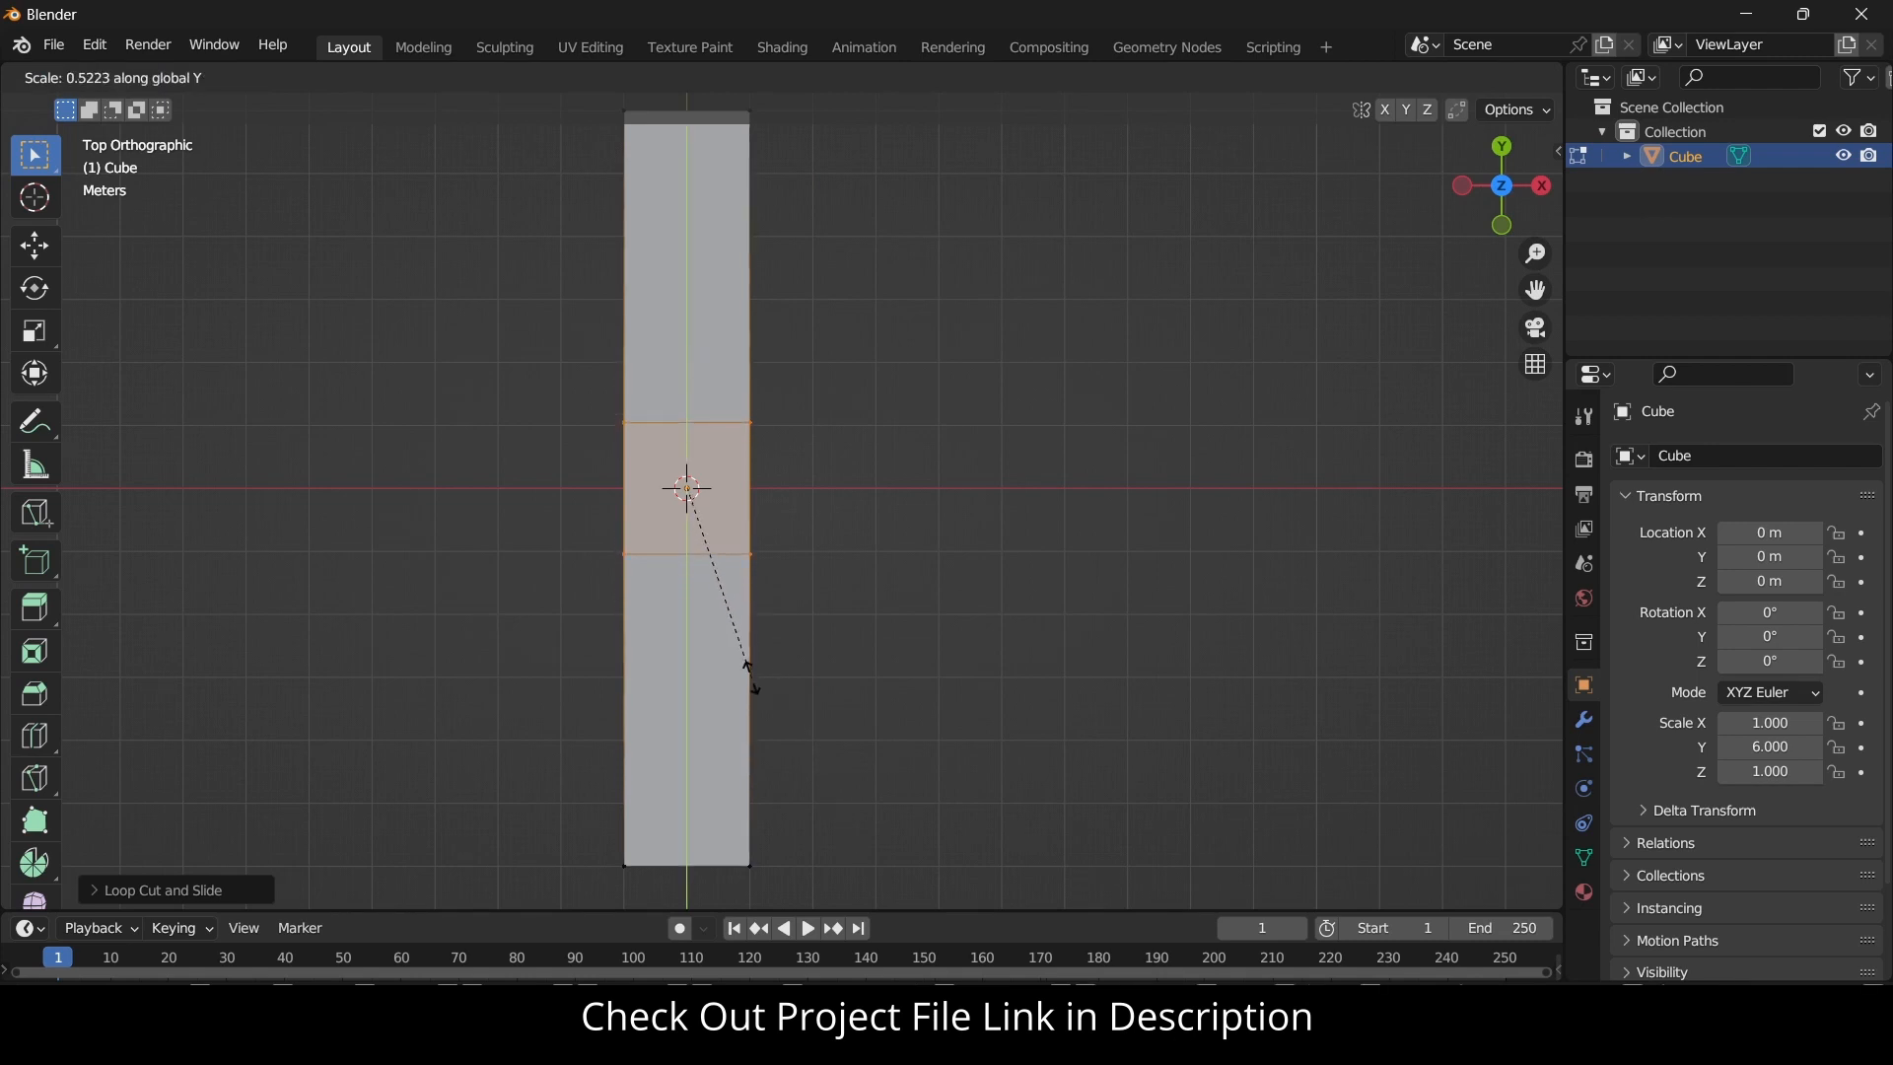
pyautogui.write('0.5')
pyautogui.press('Return')
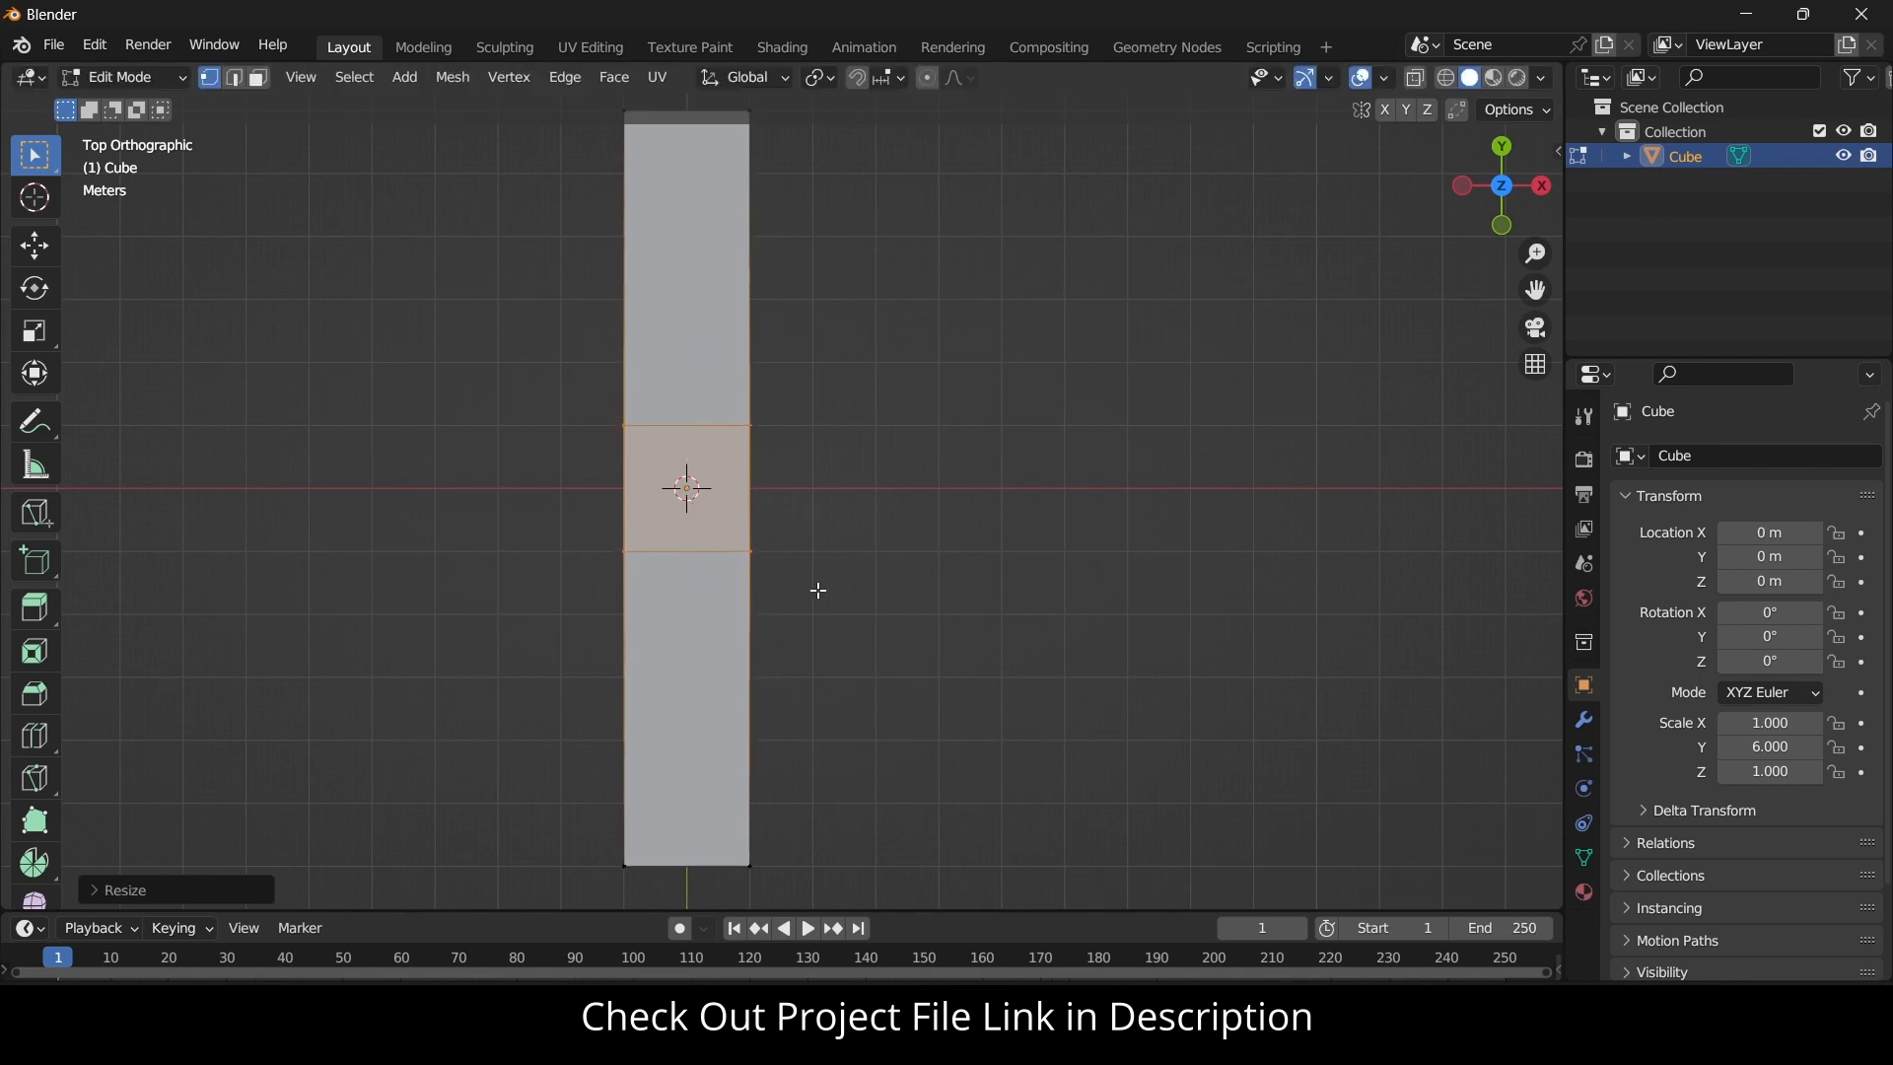
pyautogui.click(885, 544)
# Extrude the middle section's +X side face 5 m along X to form a side arm.
pyautogui.moveTo(841, 514); pyautogui.dragTo(735, 409, button='middle')
pyautogui.press('3')
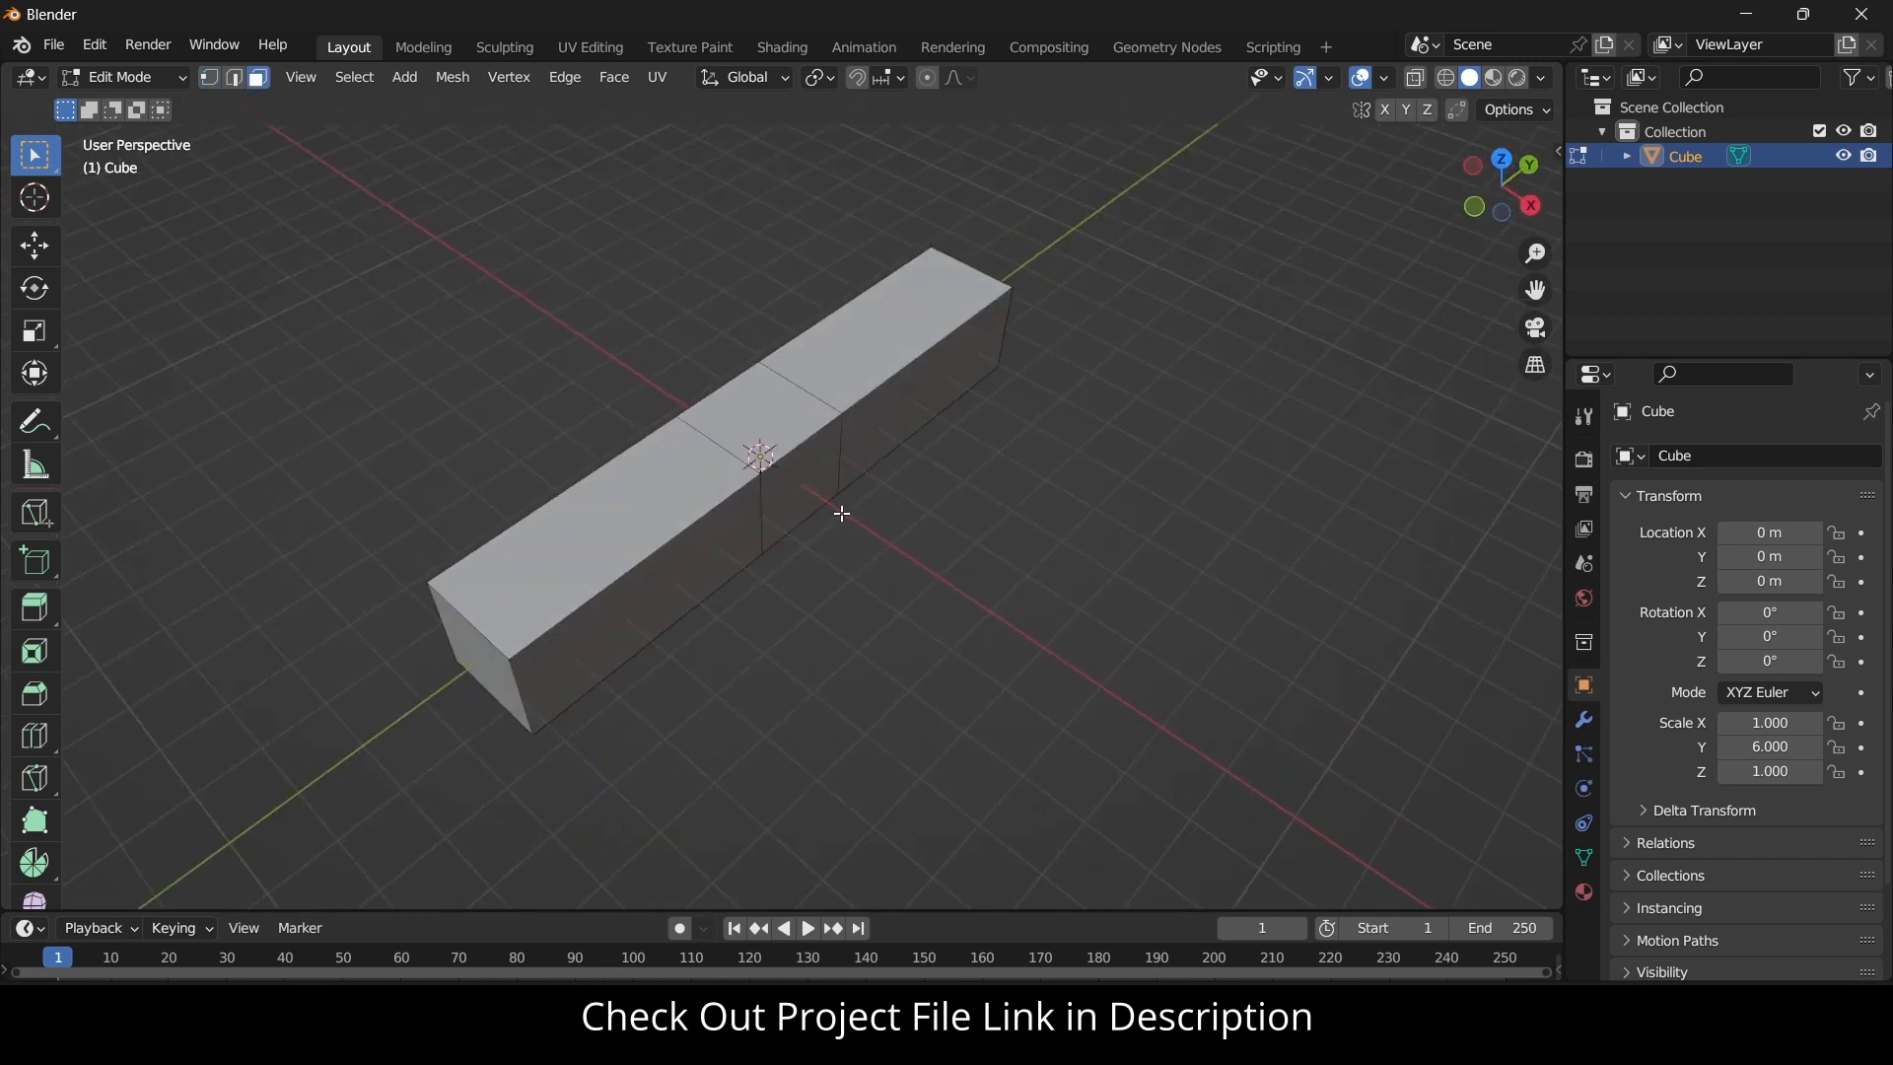
pyautogui.click(810, 481)
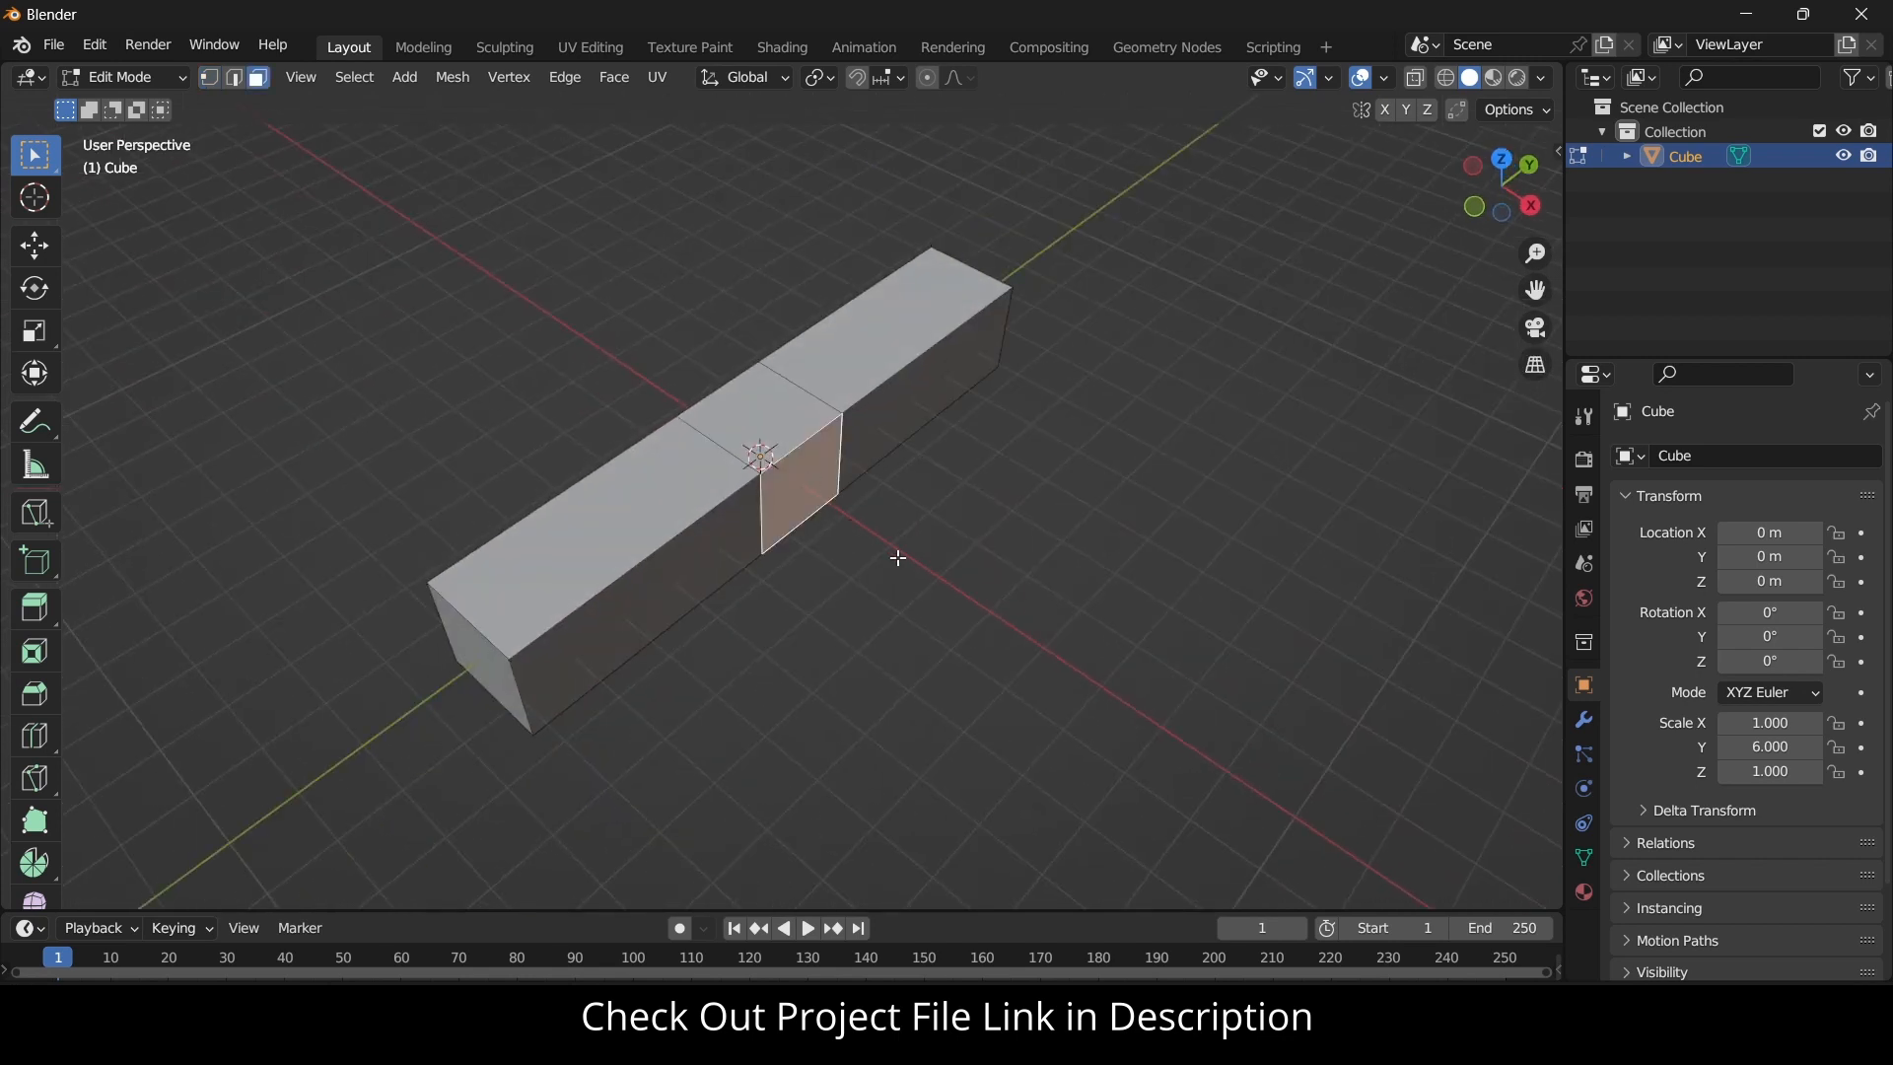
pyautogui.press('KP_7')
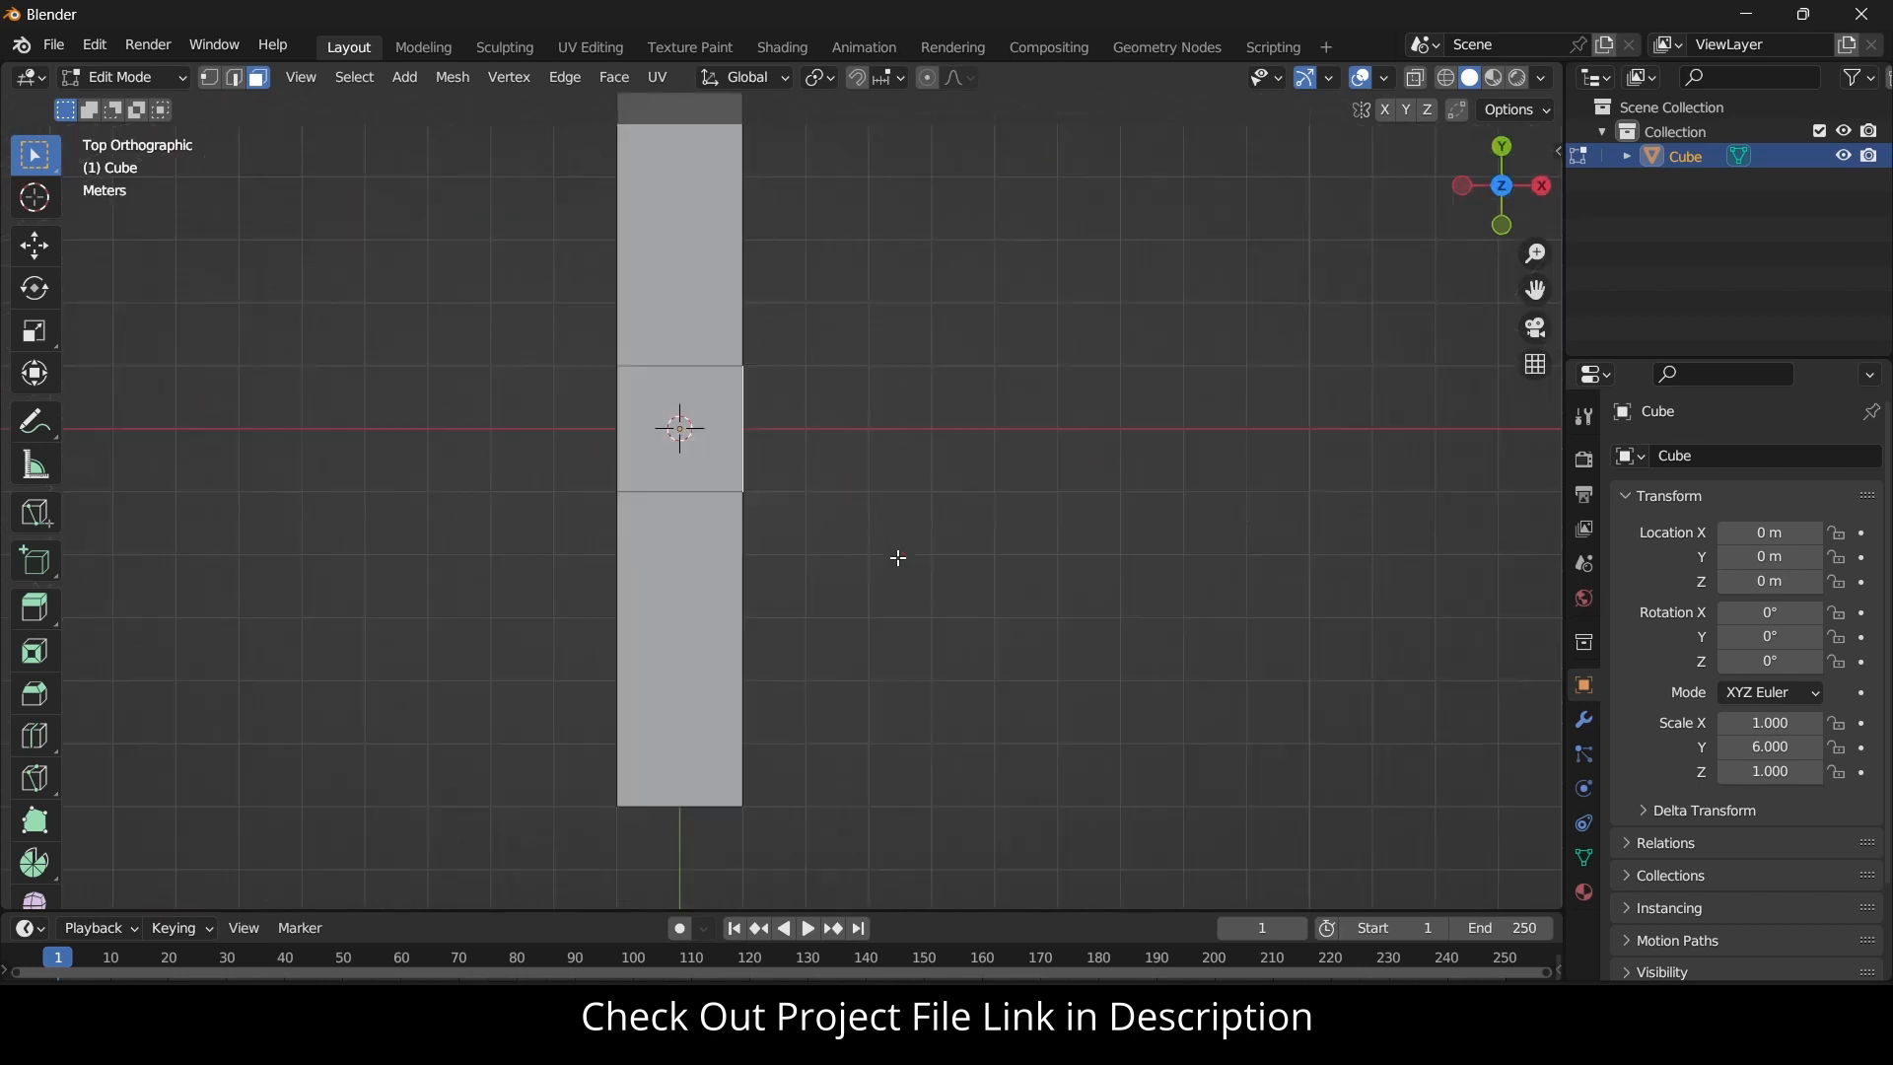
pyautogui.press('e')
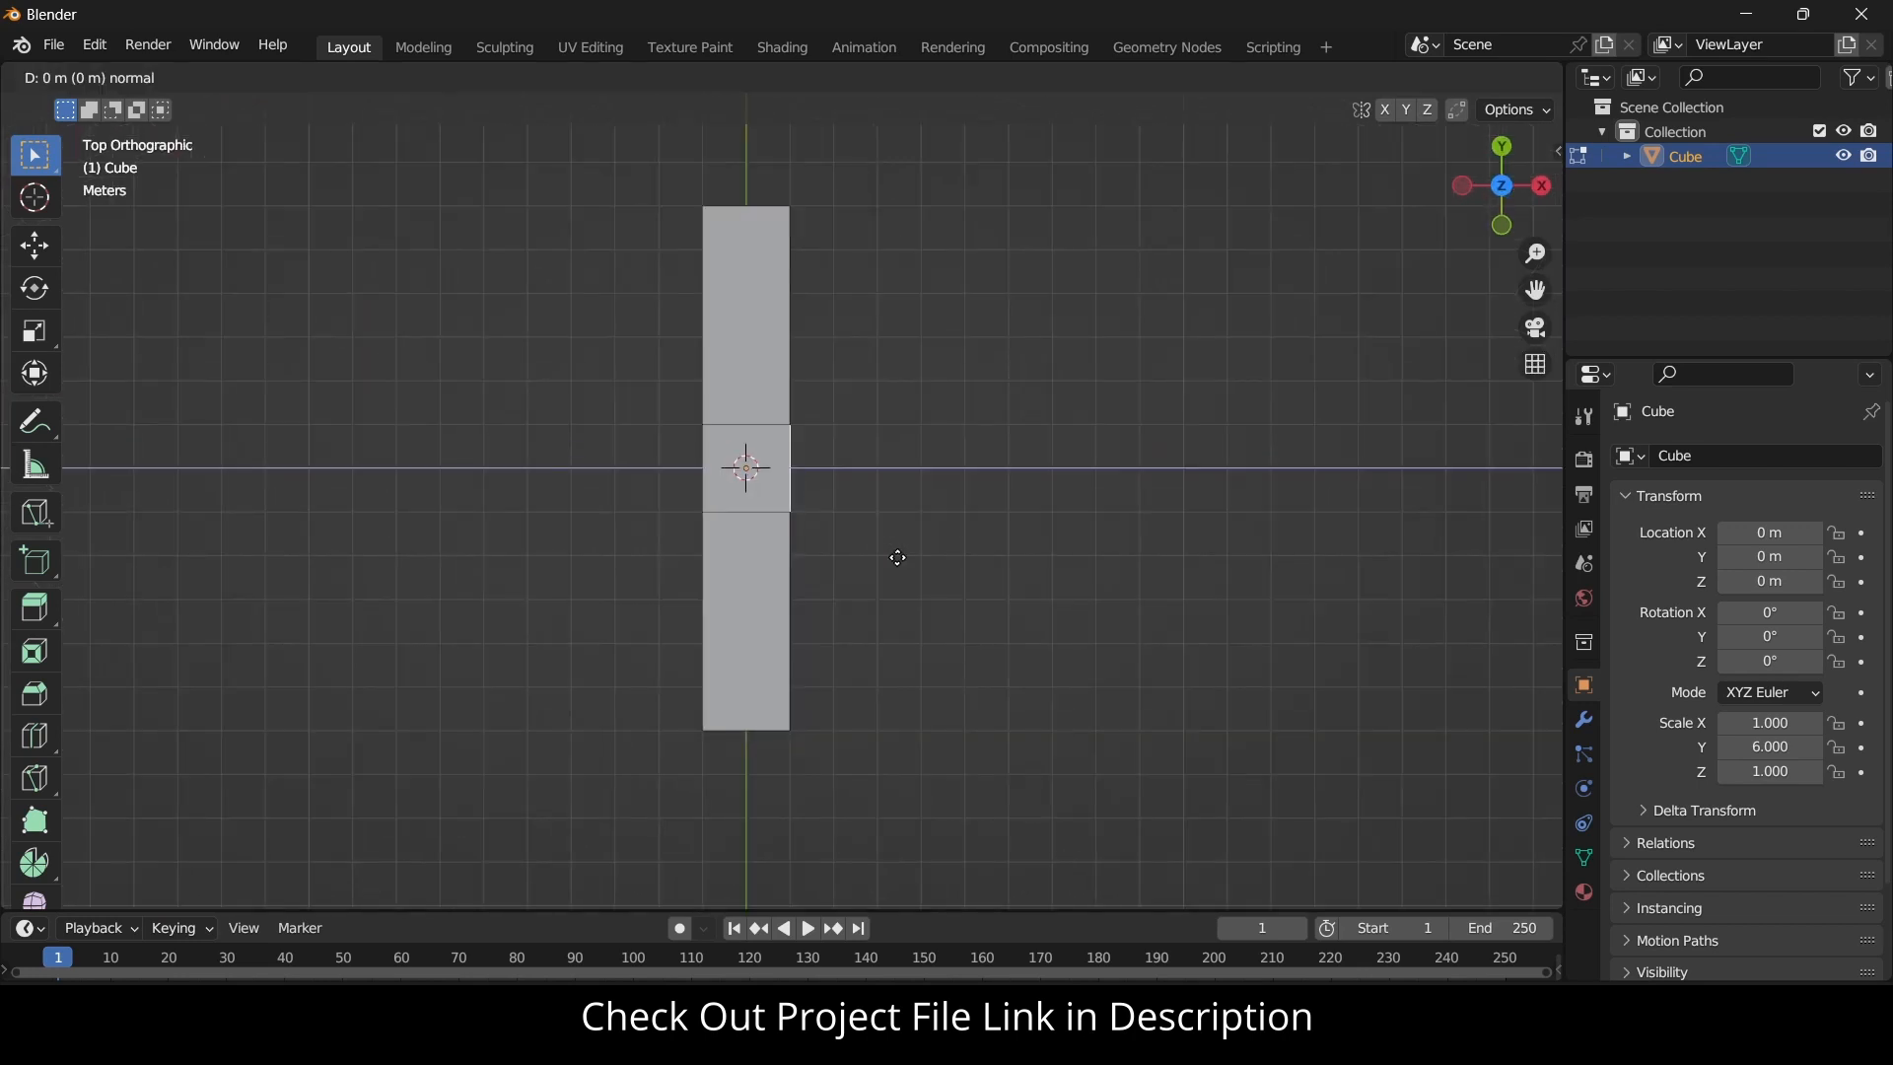
pyautogui.press('x')
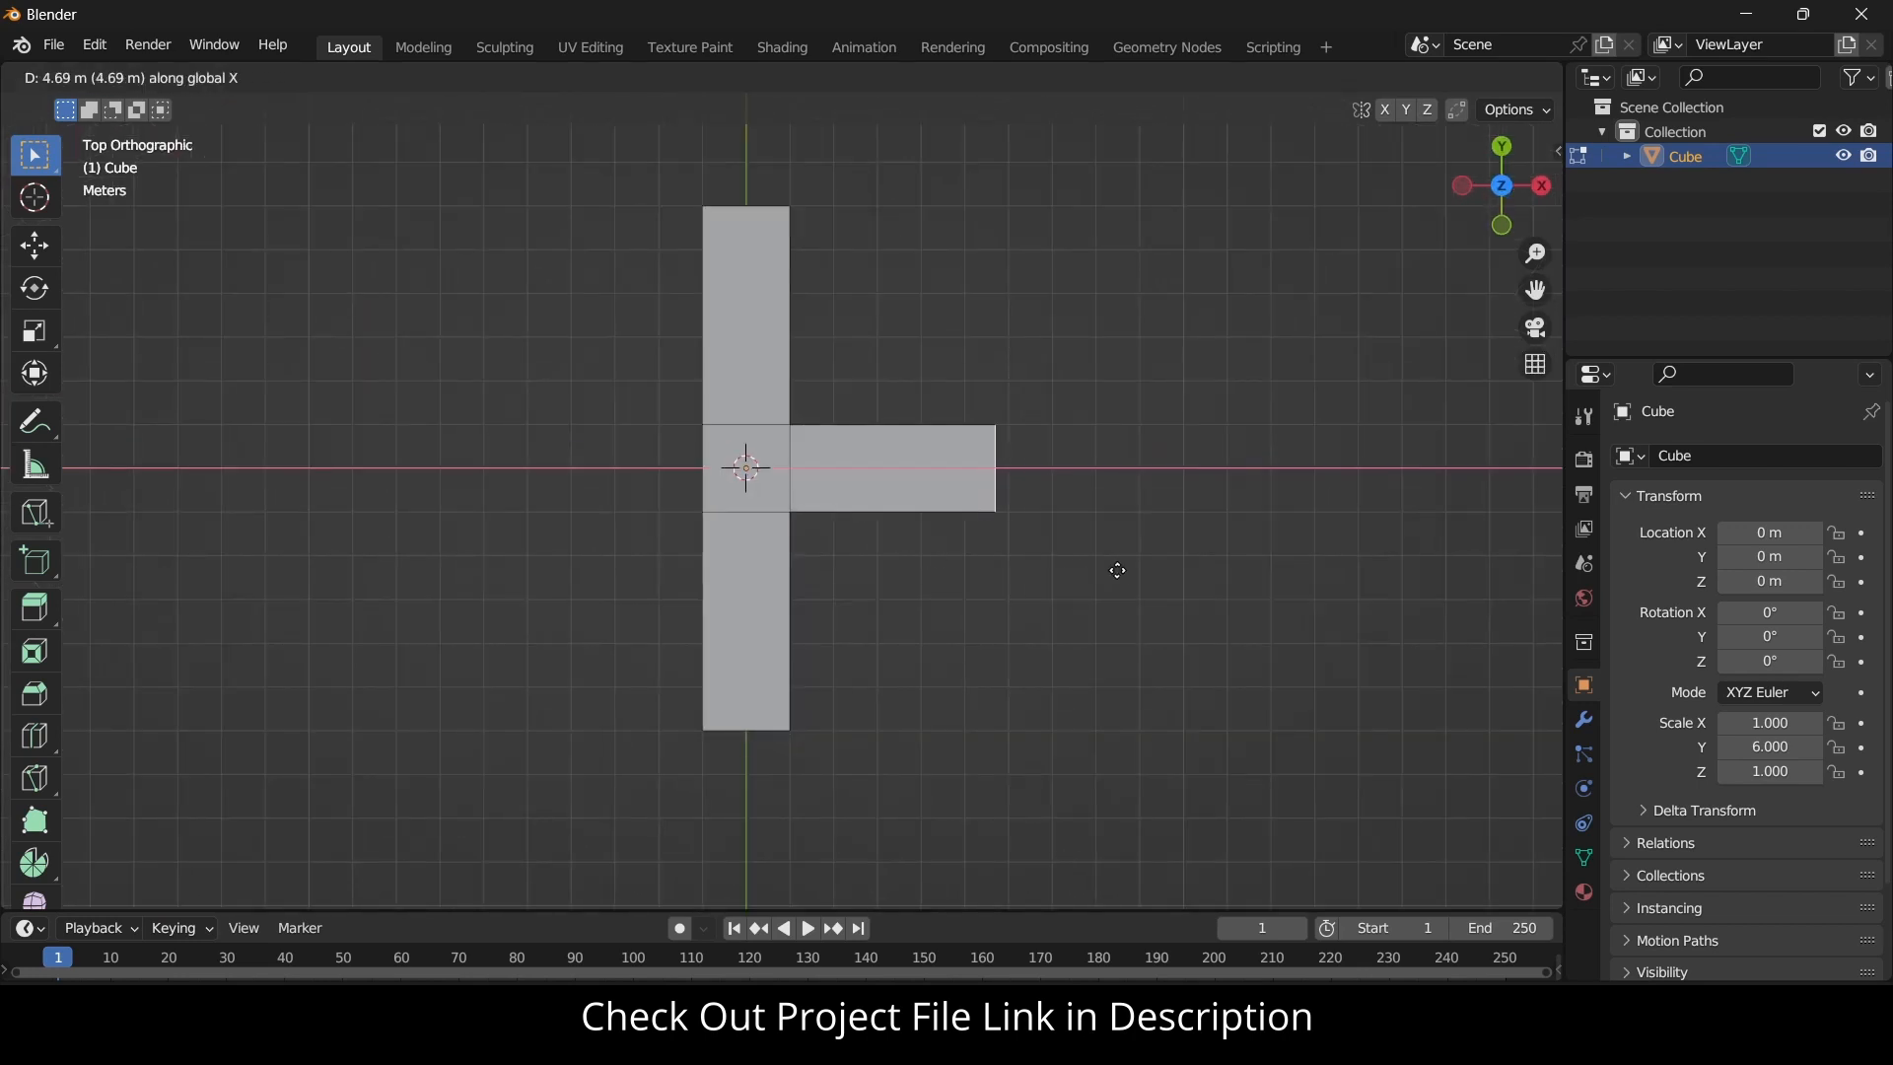
pyautogui.click(1117, 570)
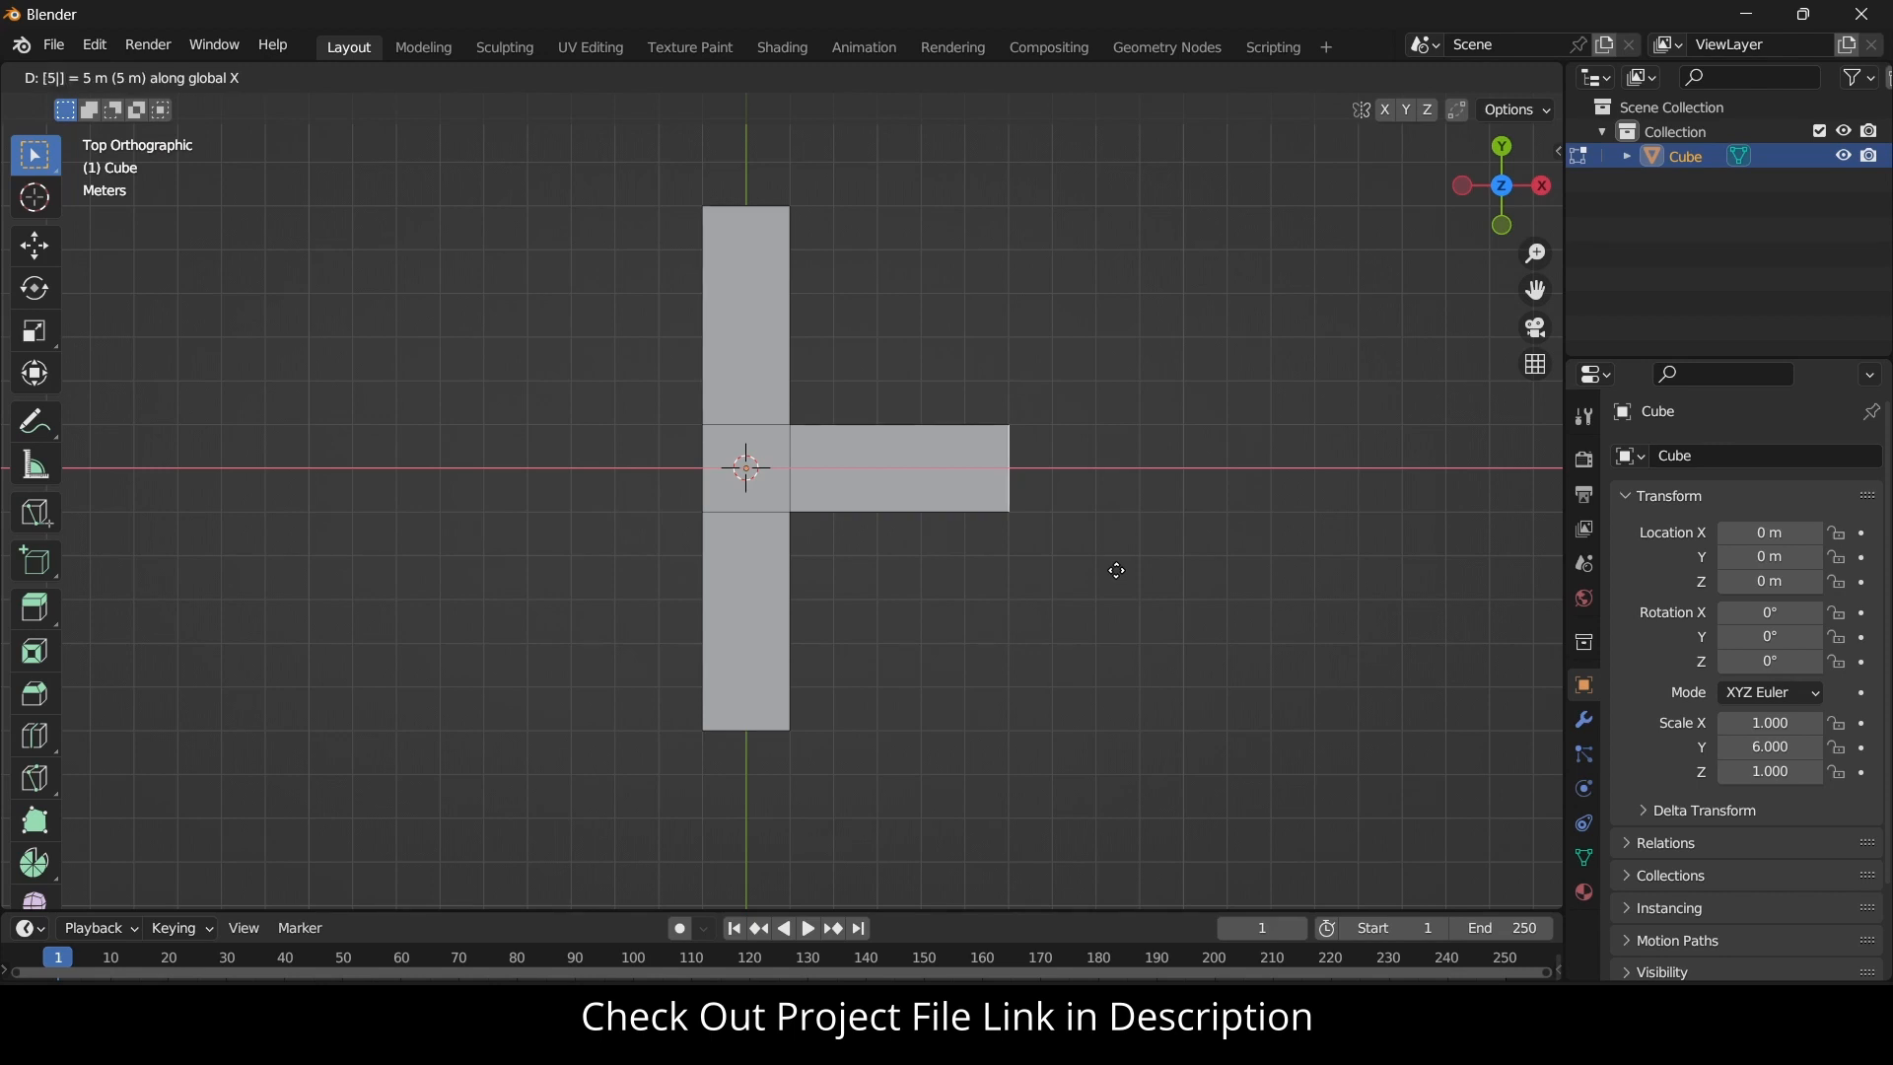
pyautogui.click(825, 632)
# Extrude the middle section's -X side face in place, without any offset.
pyautogui.moveTo(424, 582); pyautogui.dragTo(540, 471, button='middle')
pyautogui.click(560, 303)
pyautogui.press('g')
pyautogui.press('x')
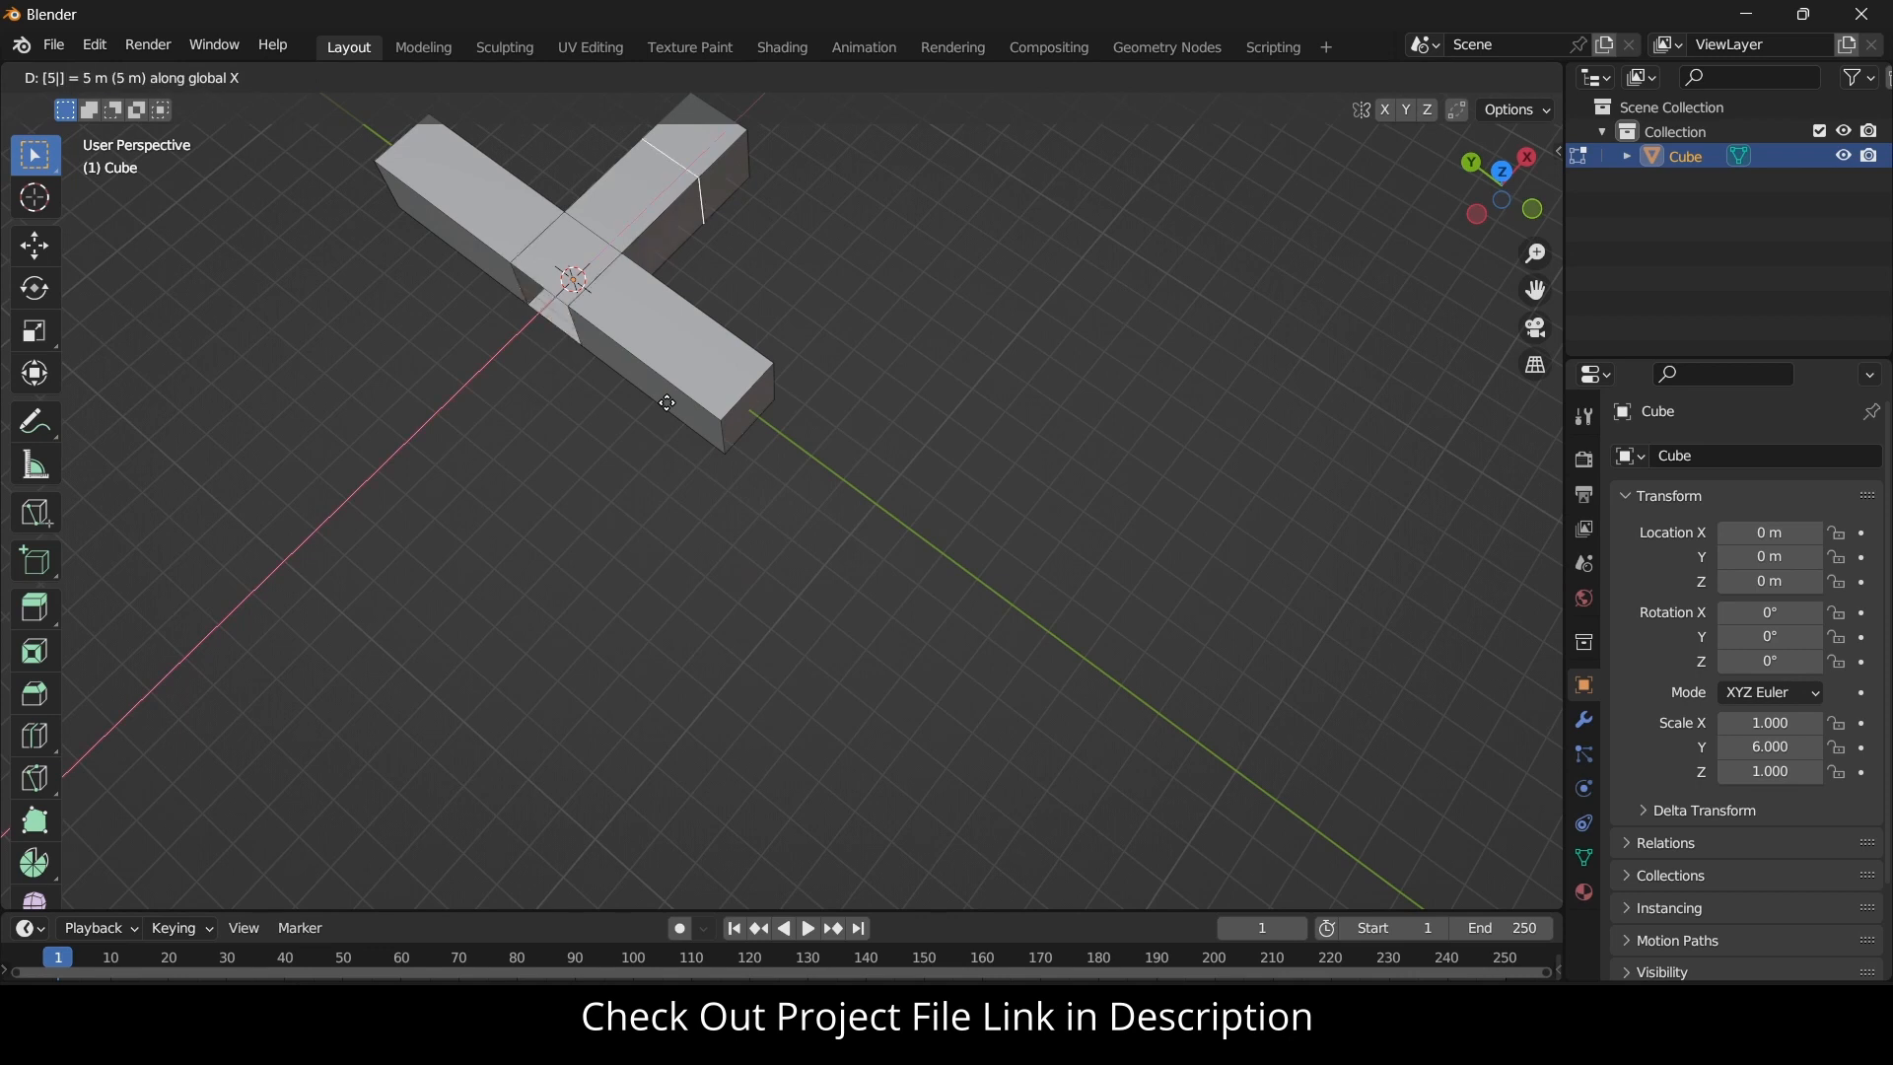
pyautogui.press('Escape')
pyautogui.press('g')
pyautogui.press('x')
pyautogui.press('5')
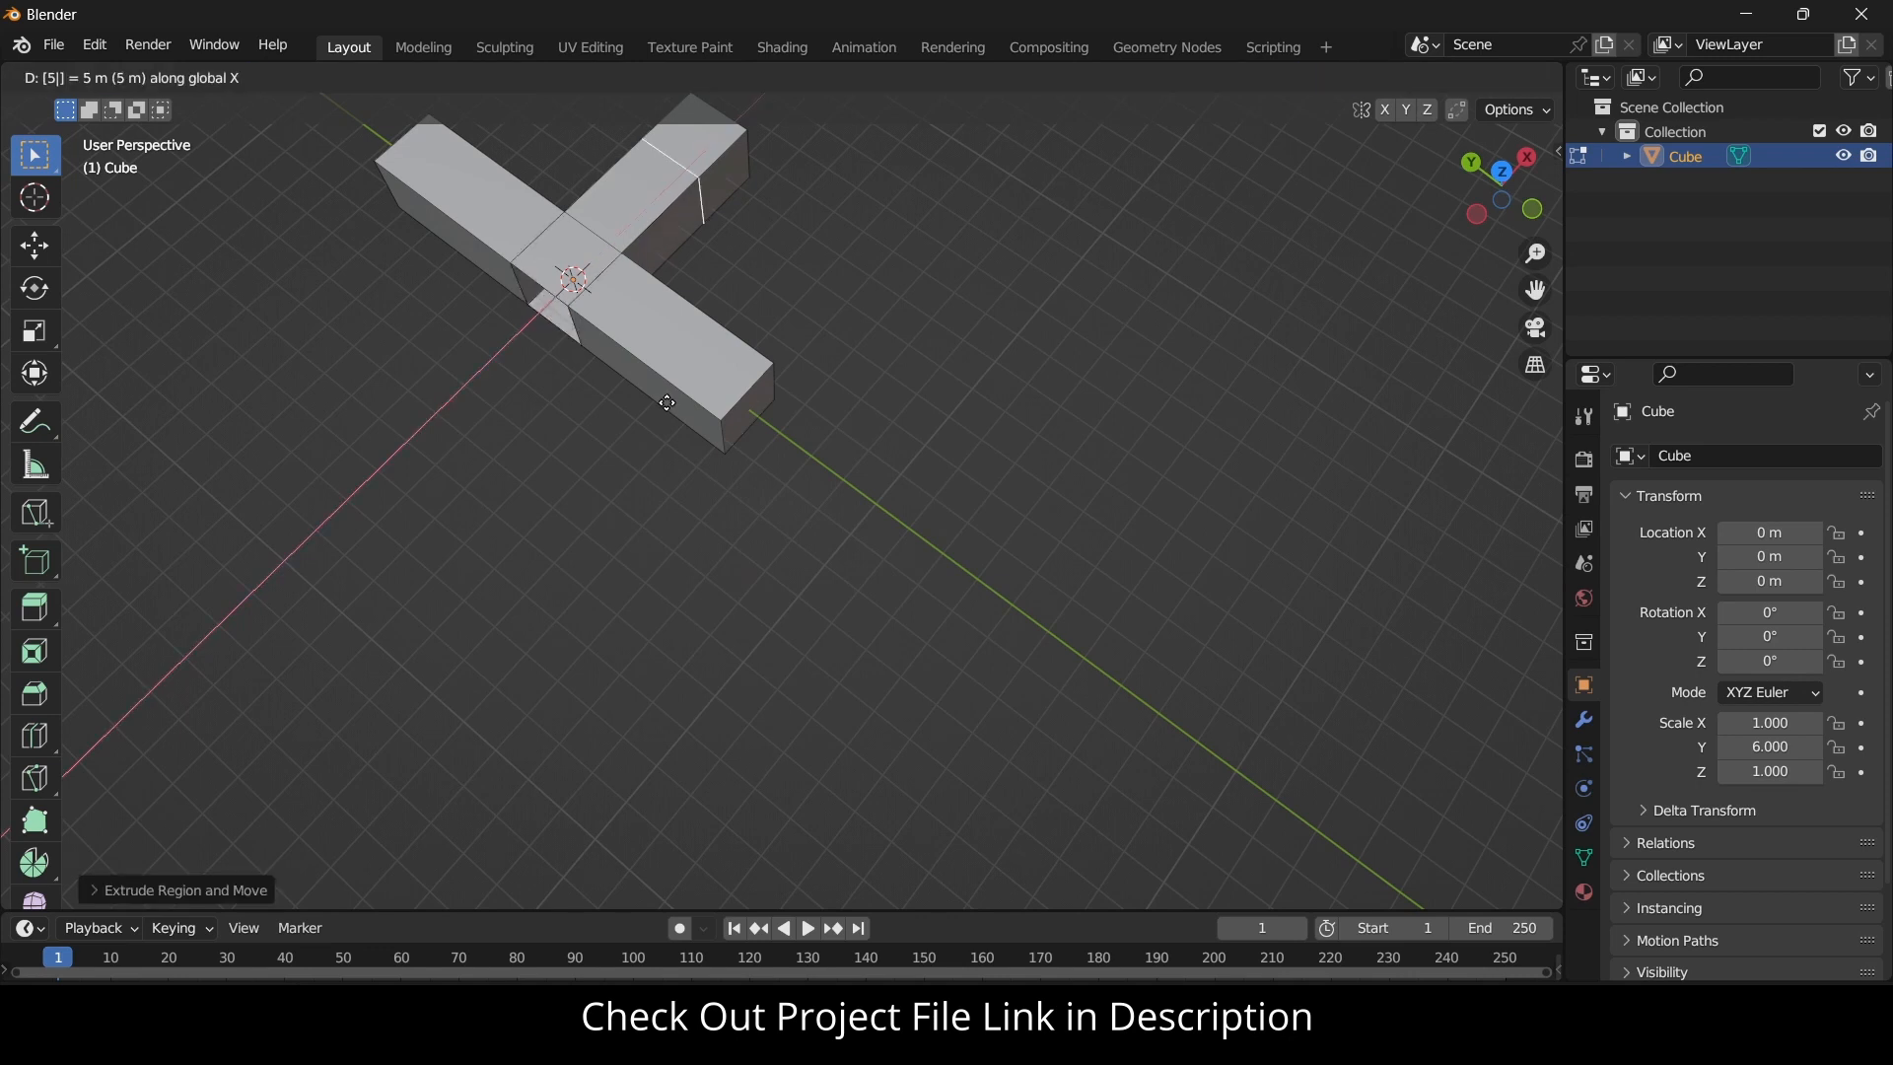
pyautogui.press('Escape')
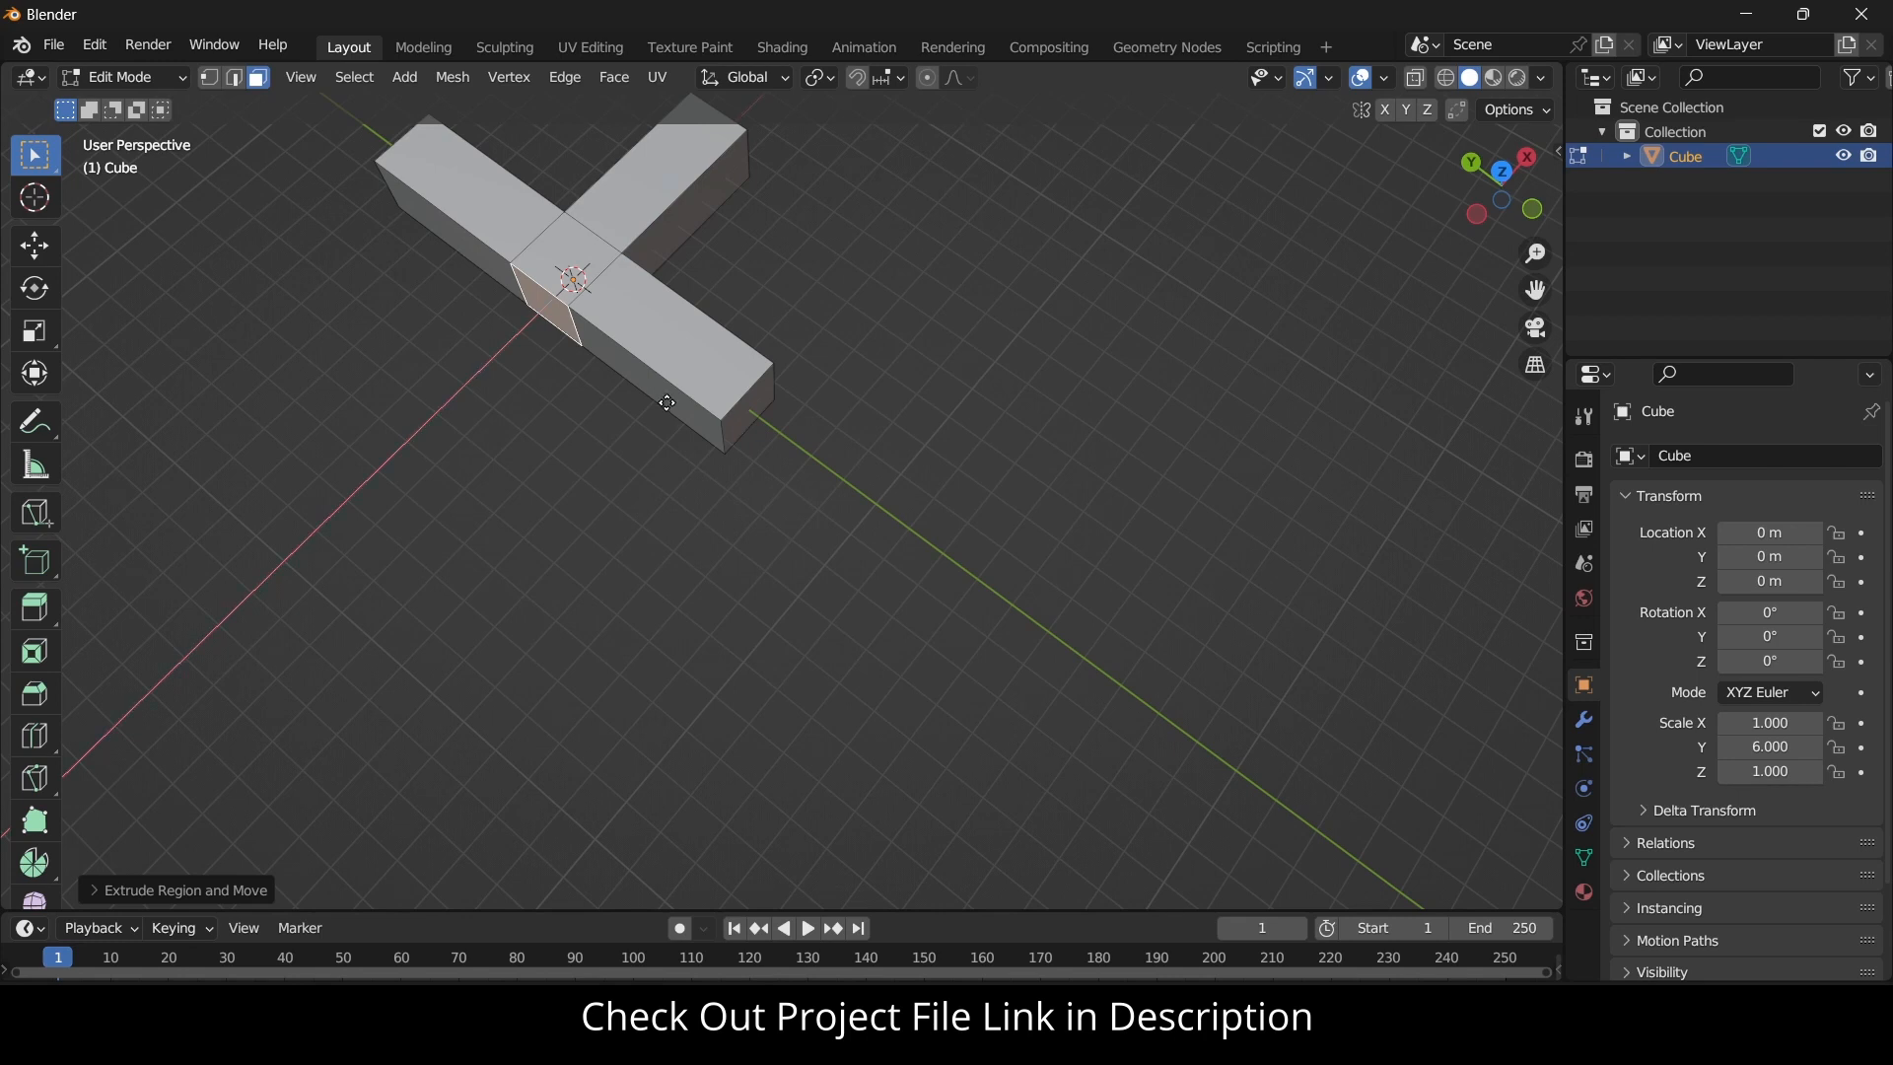
# Move the extruded face -5 m along X to complete the cross, and return to Object Mode.
pyautogui.press('g')
pyautogui.press('x')
pyautogui.press('-')
pyautogui.press('5')
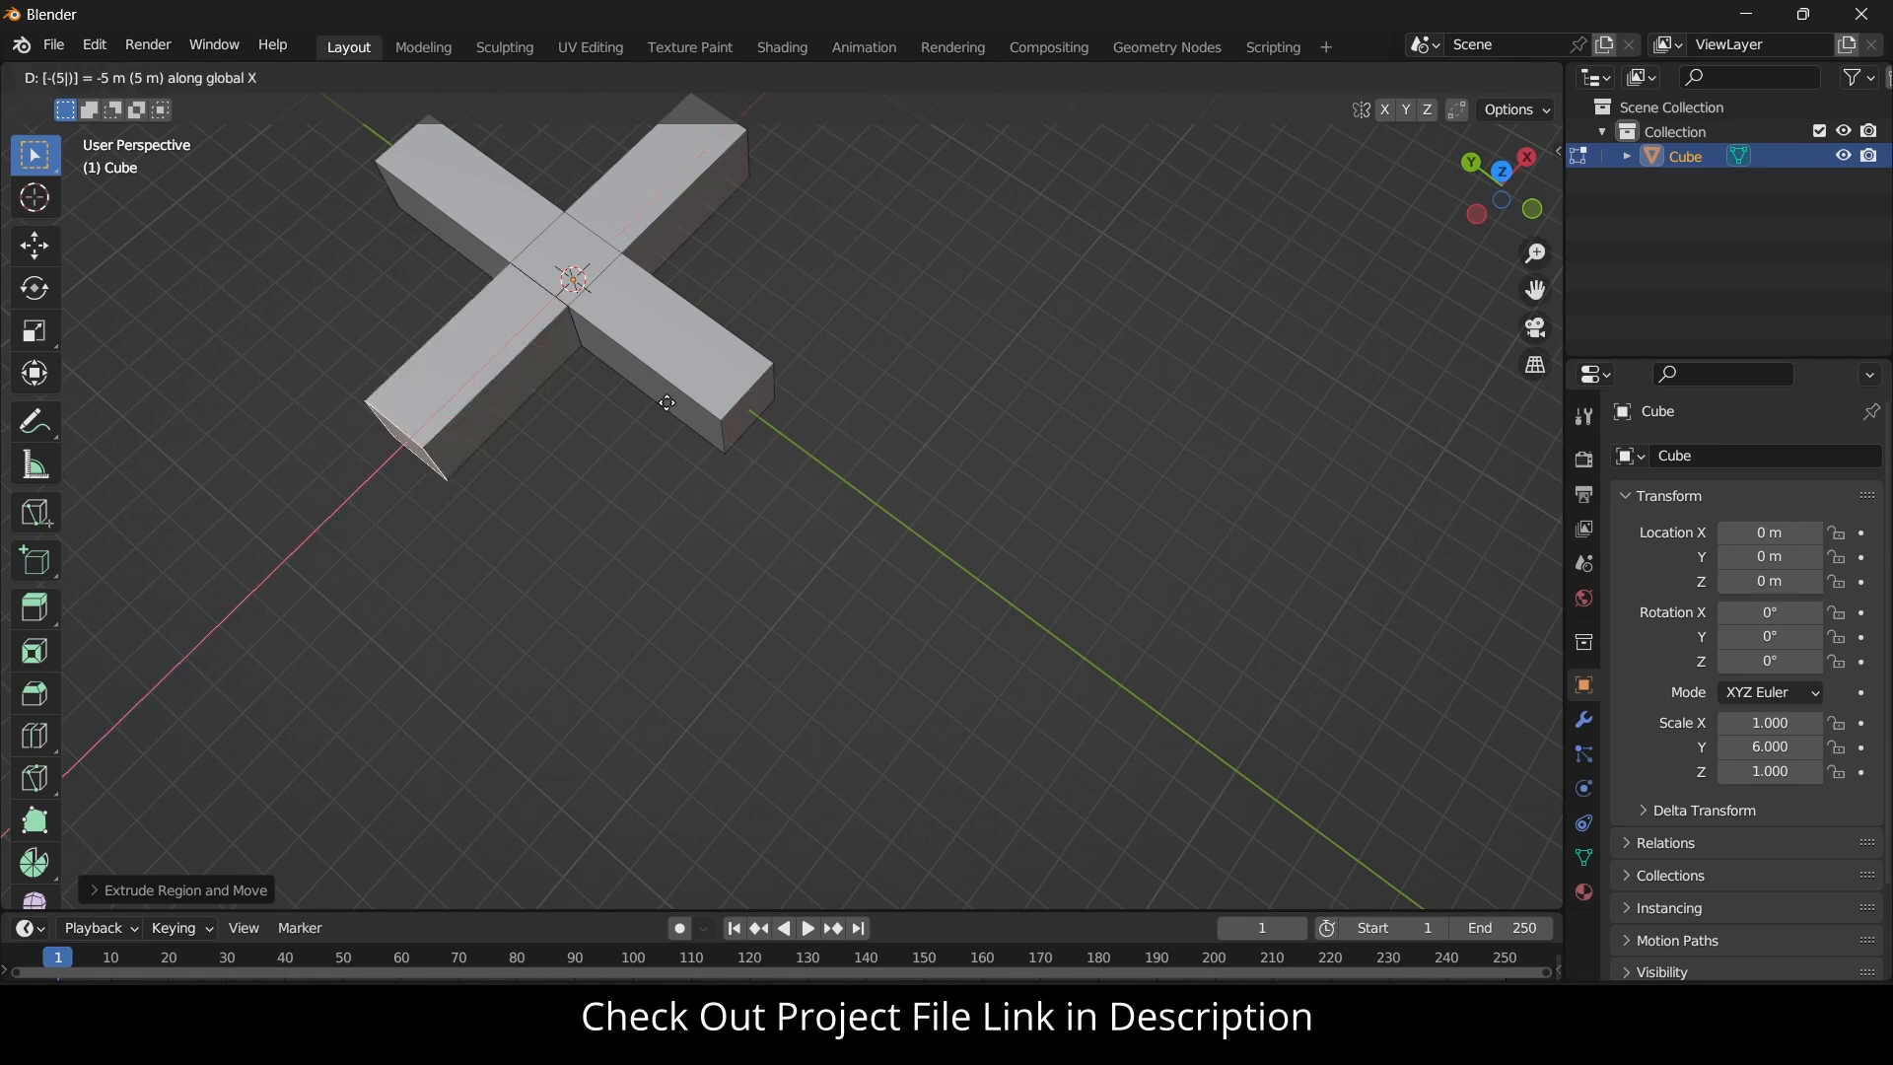
pyautogui.press('Return')
pyautogui.press('Tab')
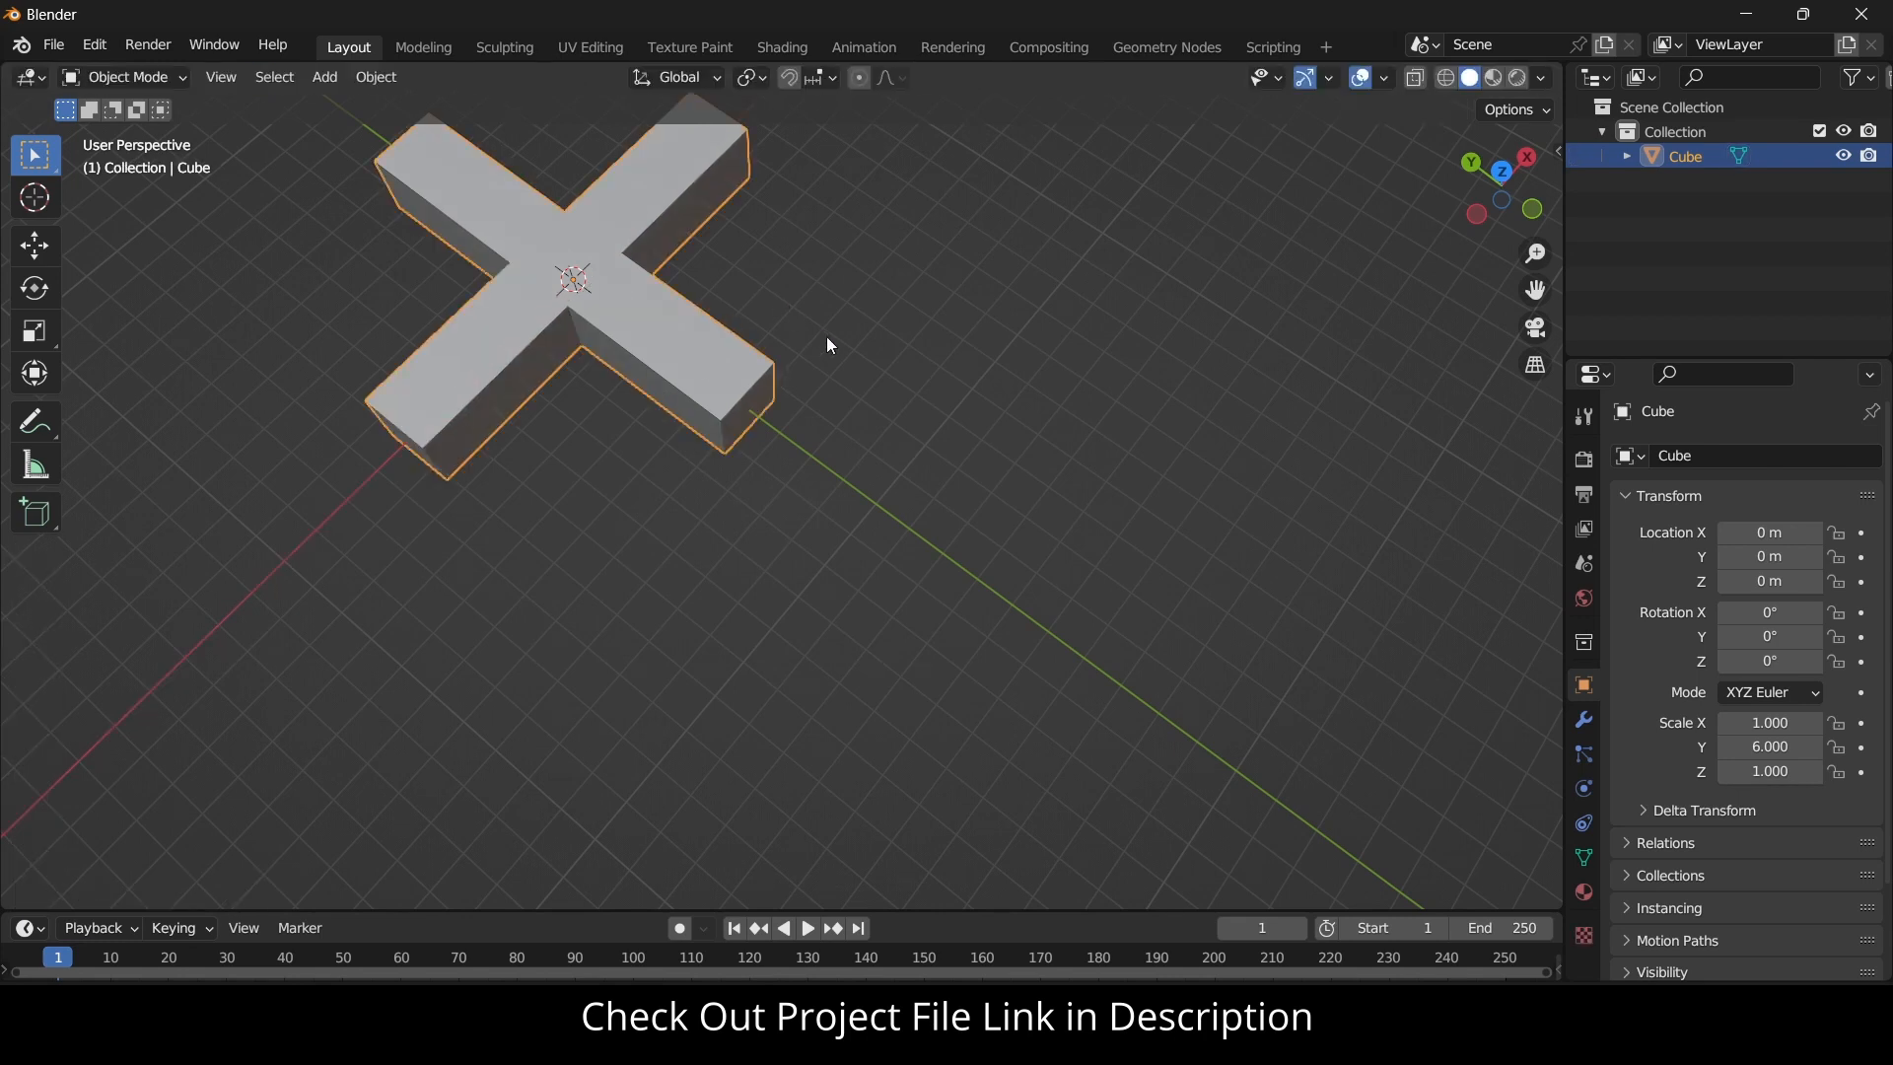
# Move the cross up 1 m along Z so its underside sits on the ground plane.
pyautogui.press('KP_7')
pyautogui.scroll(-2, 828, 340)
pyautogui.keyDown('shift'); pyautogui.moveTo(829, 341); pyautogui.dragTo(771, 583, button='middle'); pyautogui.keyUp('shift')
pyautogui.scroll(1, 852, 357)
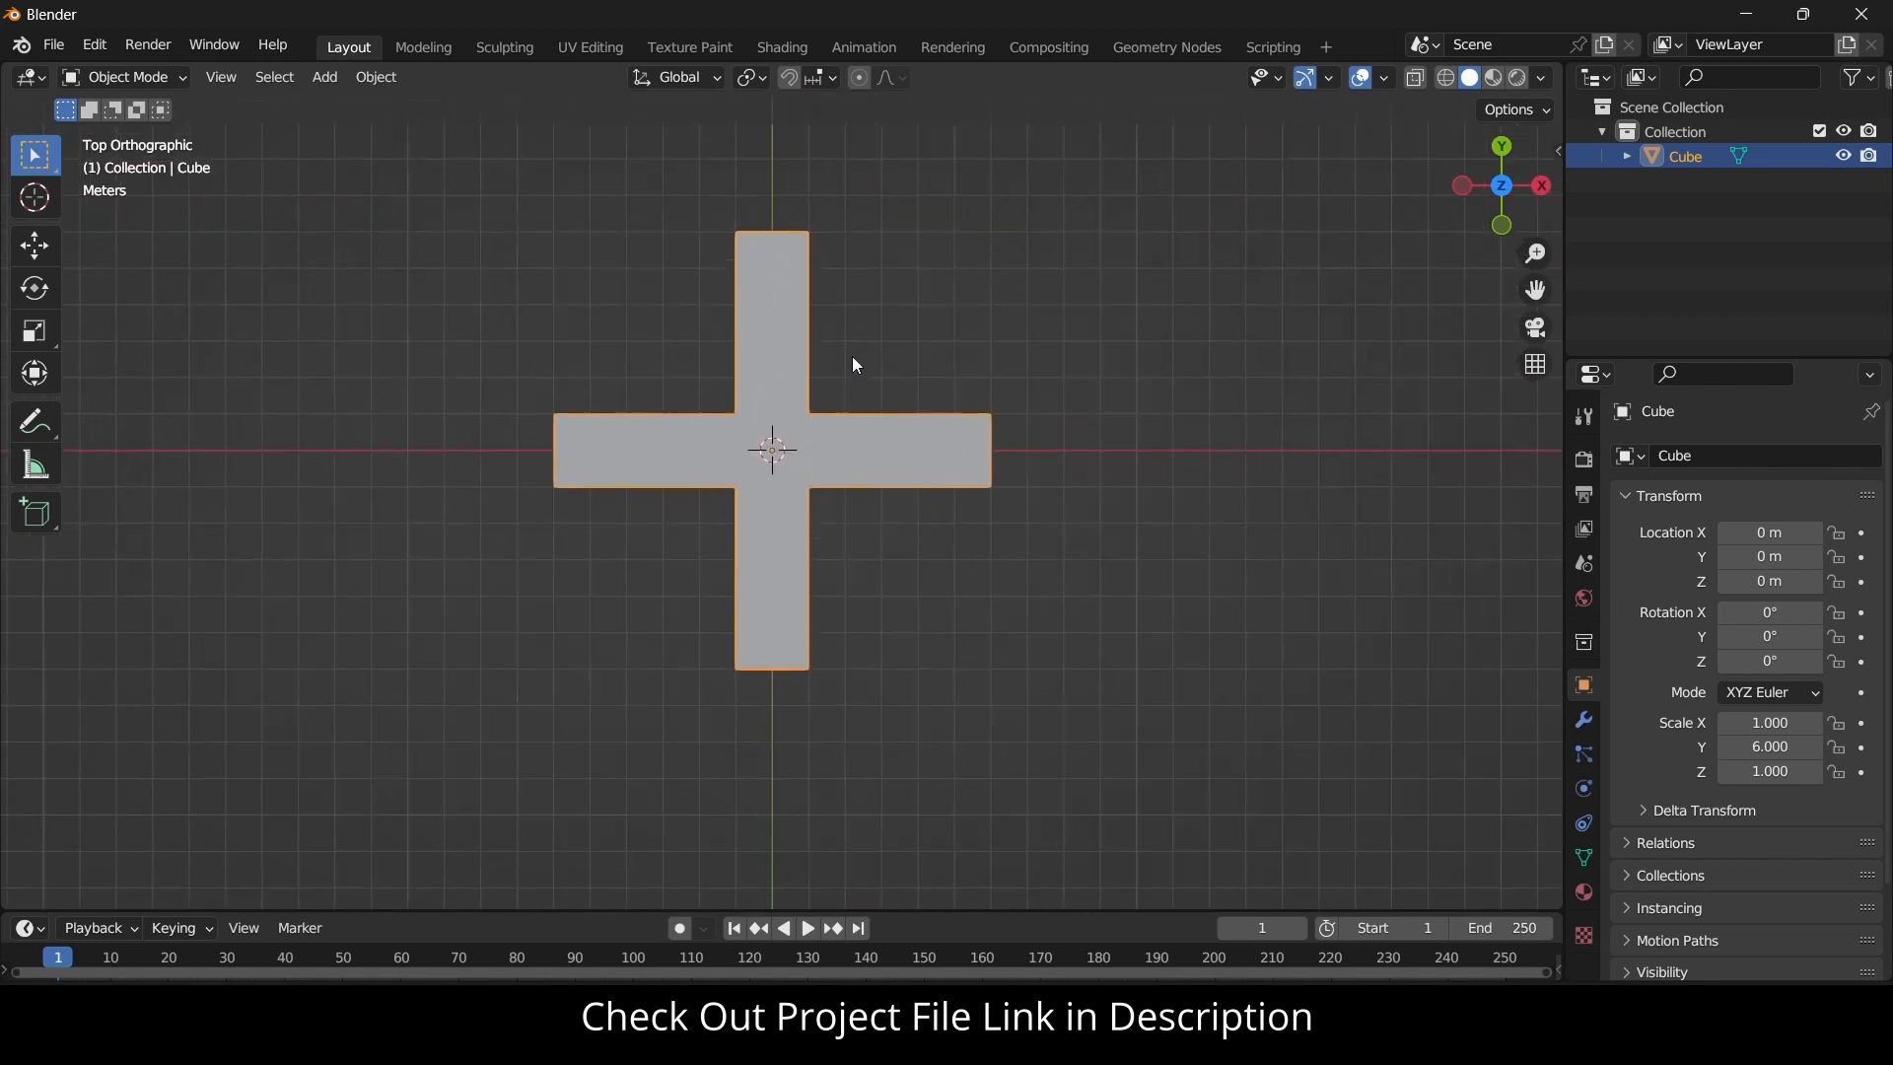
pyautogui.moveTo(852, 357); pyautogui.dragTo(982, 71, button='middle')
pyautogui.scroll(3, 895, 401)
pyautogui.moveTo(897, 400); pyautogui.dragTo(1069, 399, button='middle')
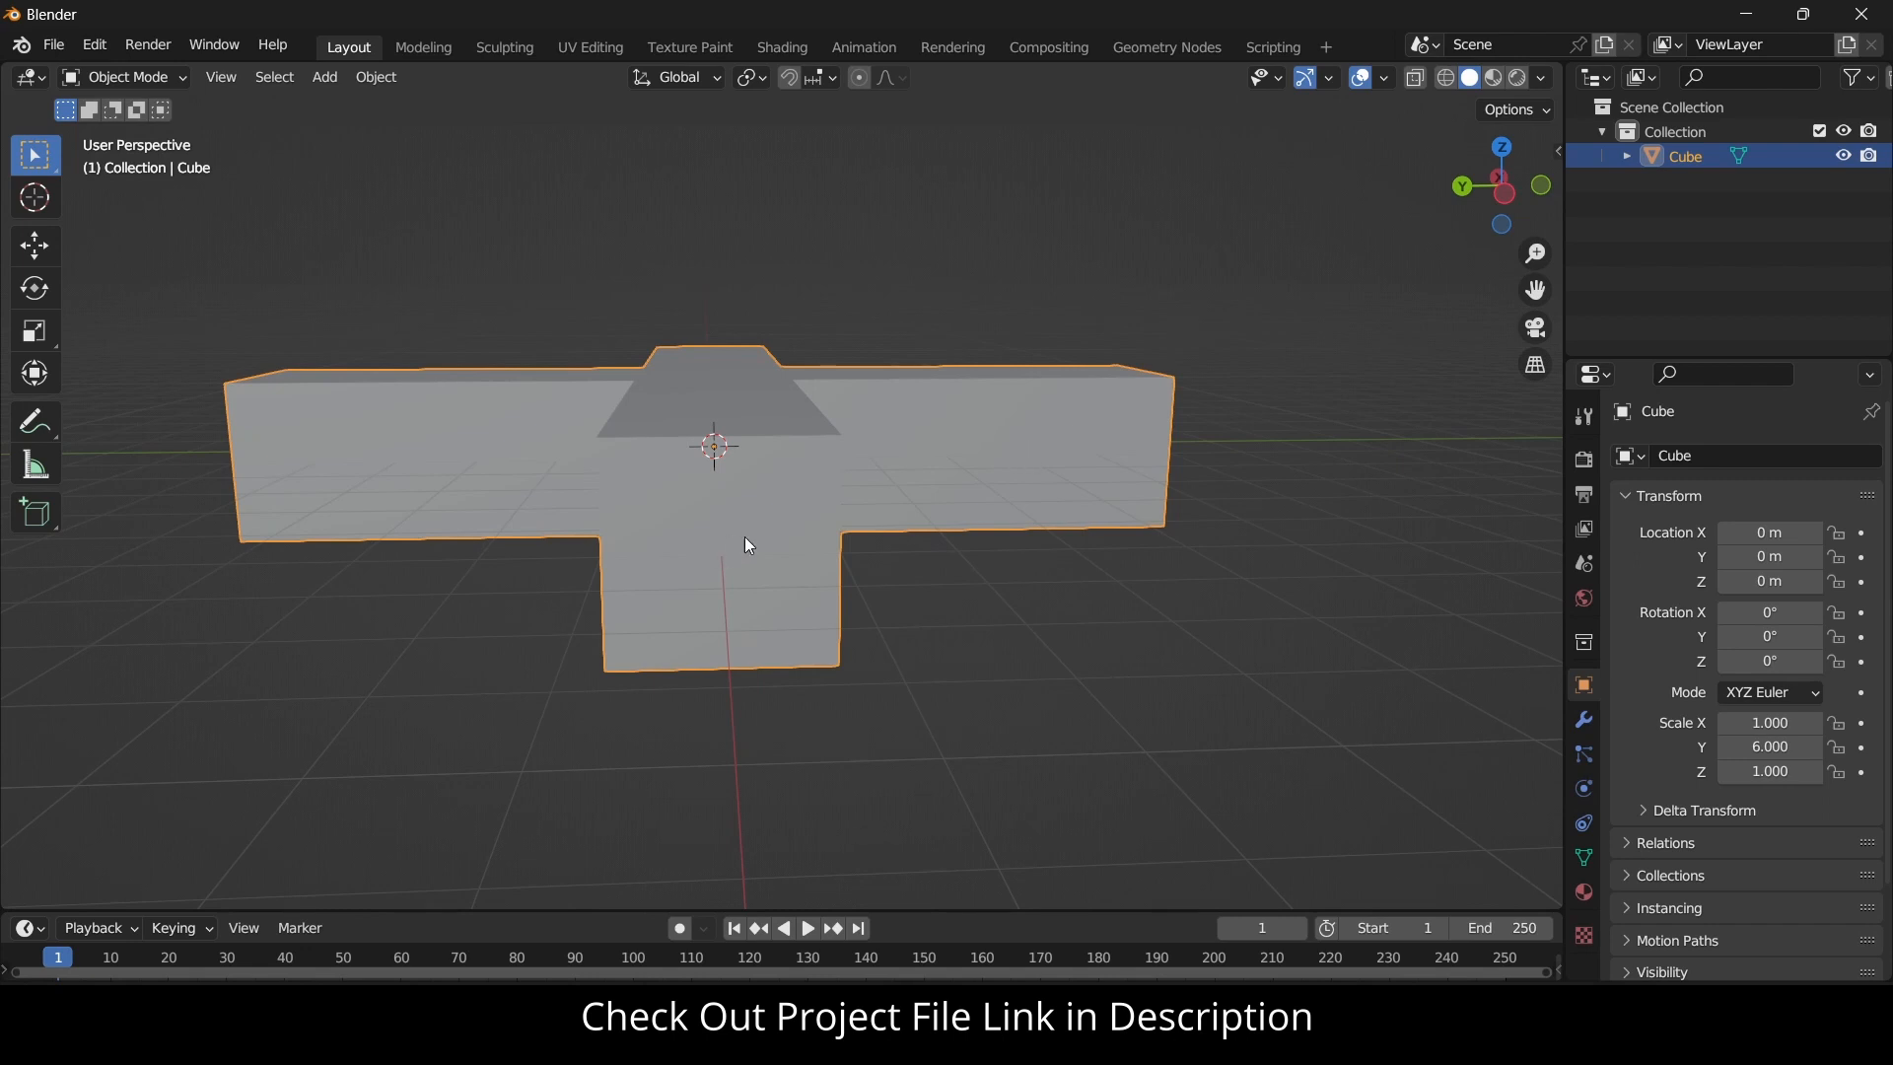
pyautogui.press('KP_4')
pyautogui.press('KP_1')
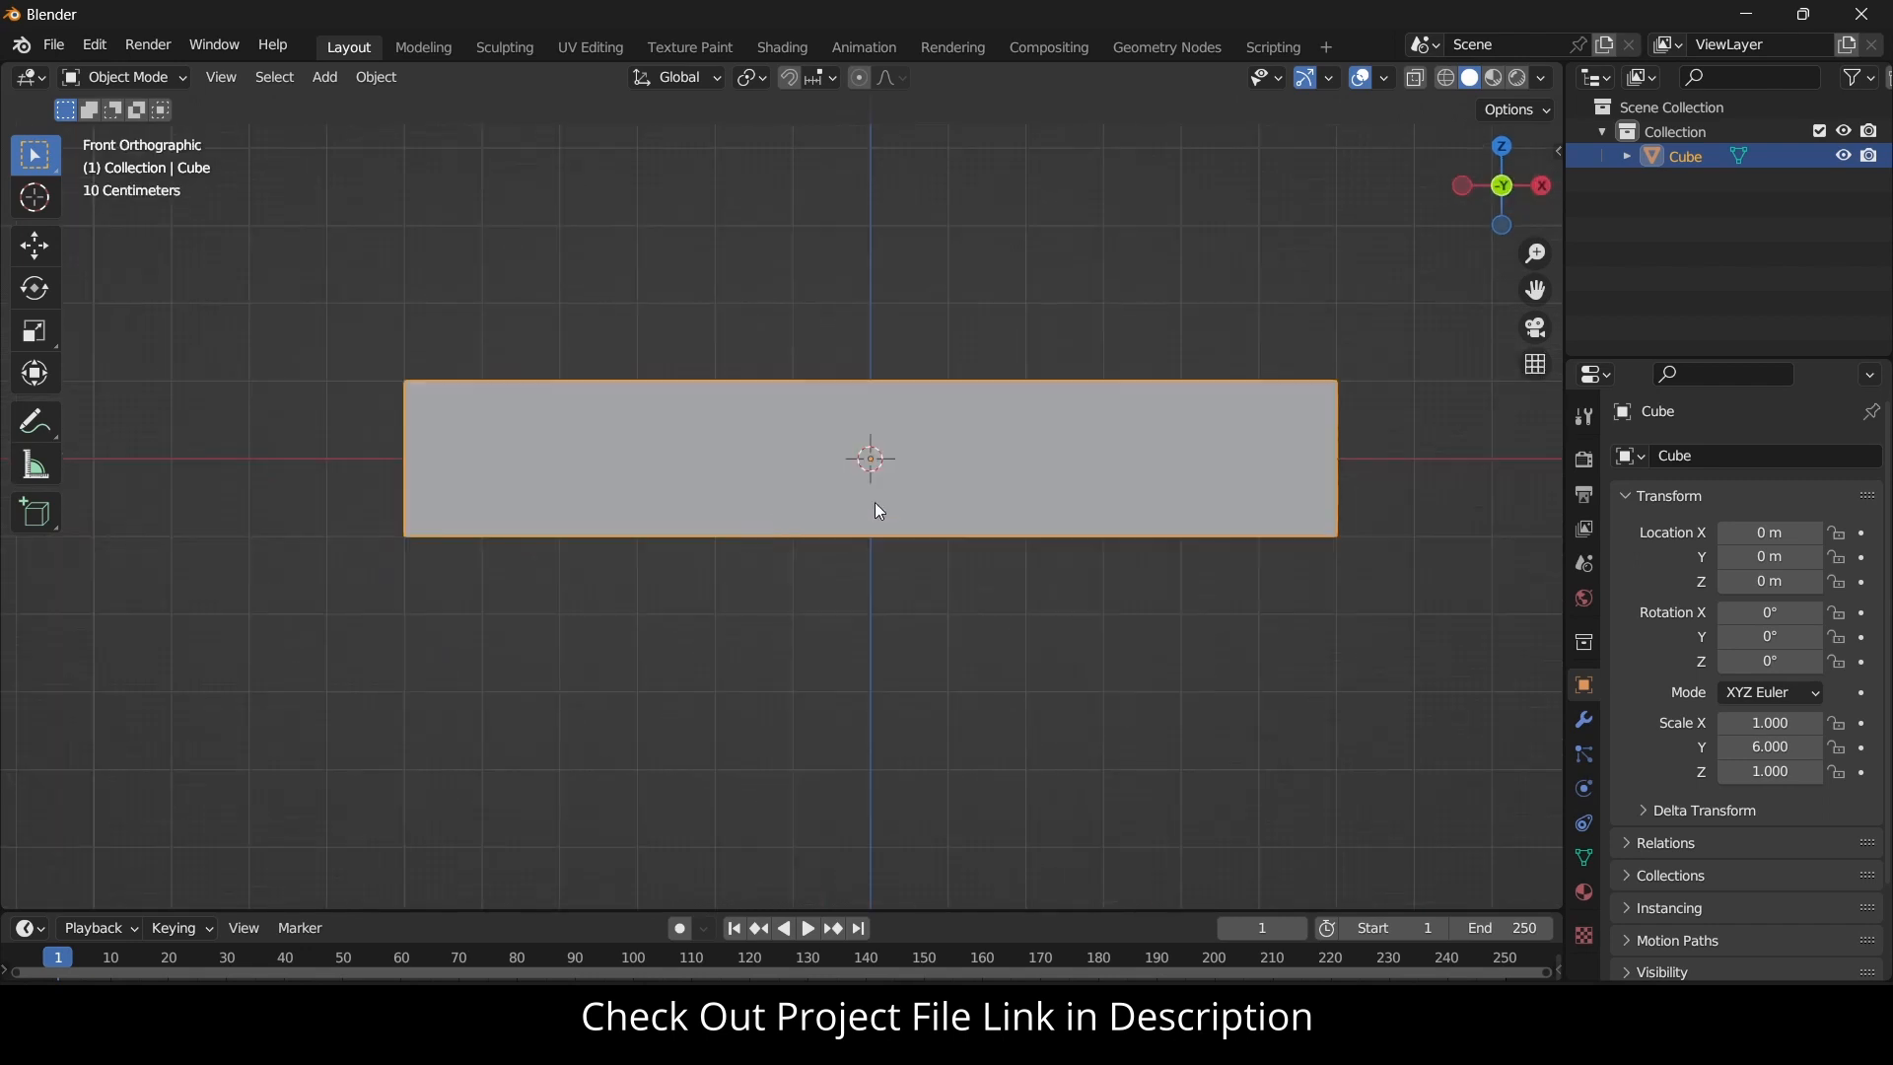
pyautogui.press('g')
pyautogui.press('z')
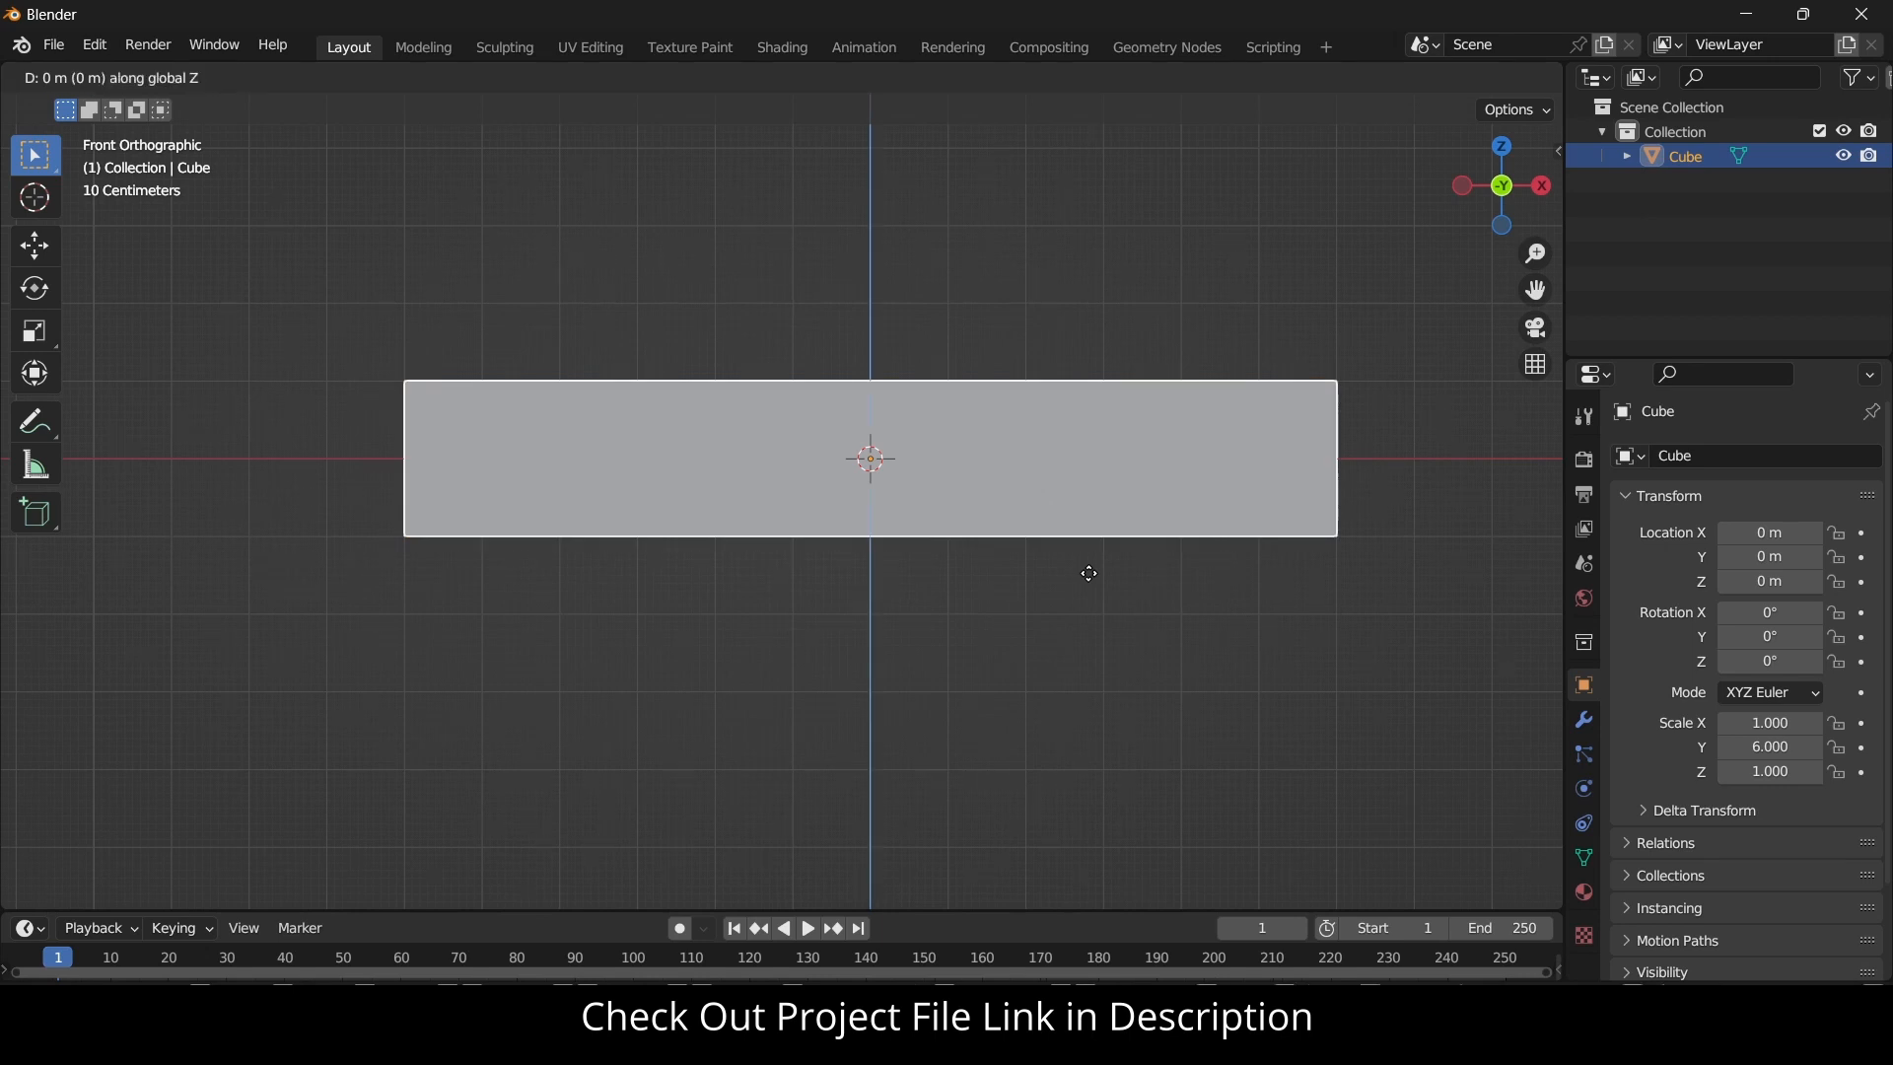
pyautogui.press('1')
pyautogui.press('Return')
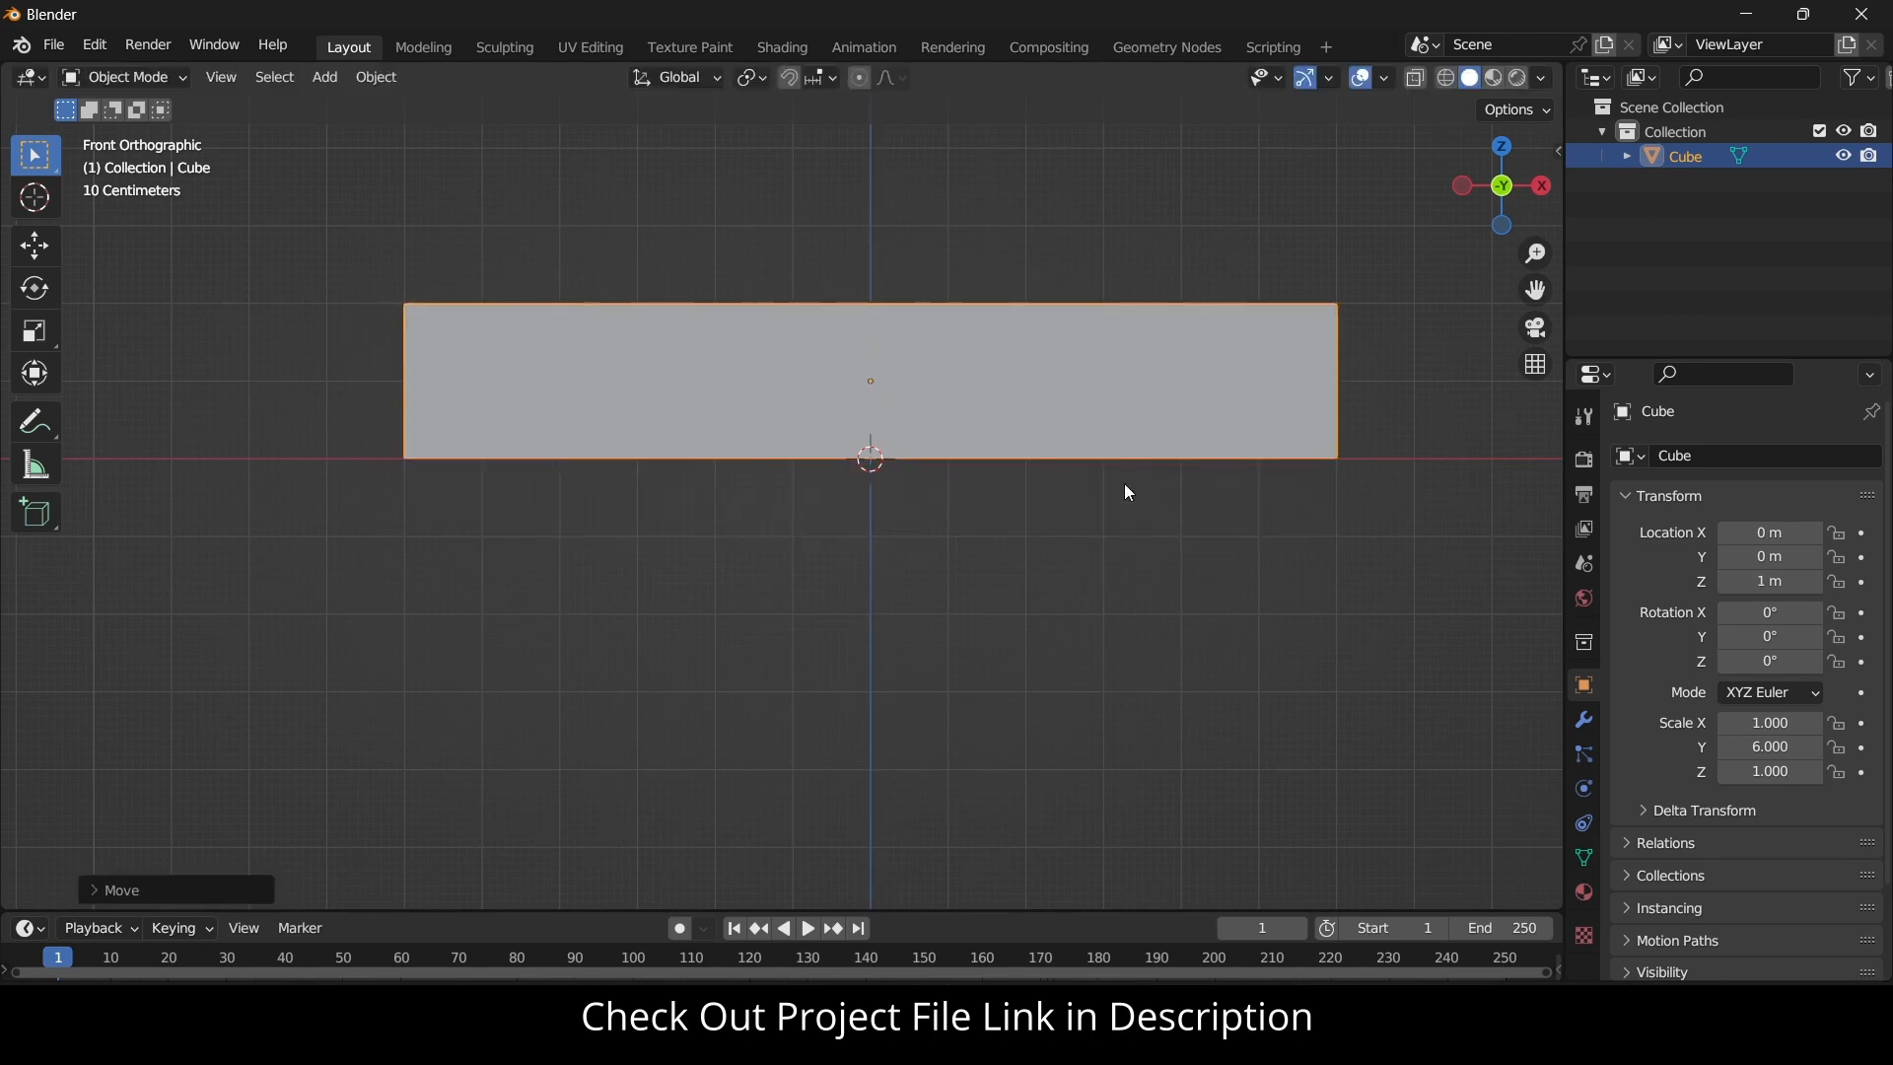
# Add an armature at the origin and set its viewport display to In Front with Display As Wire.
pyautogui.click(319, 85)
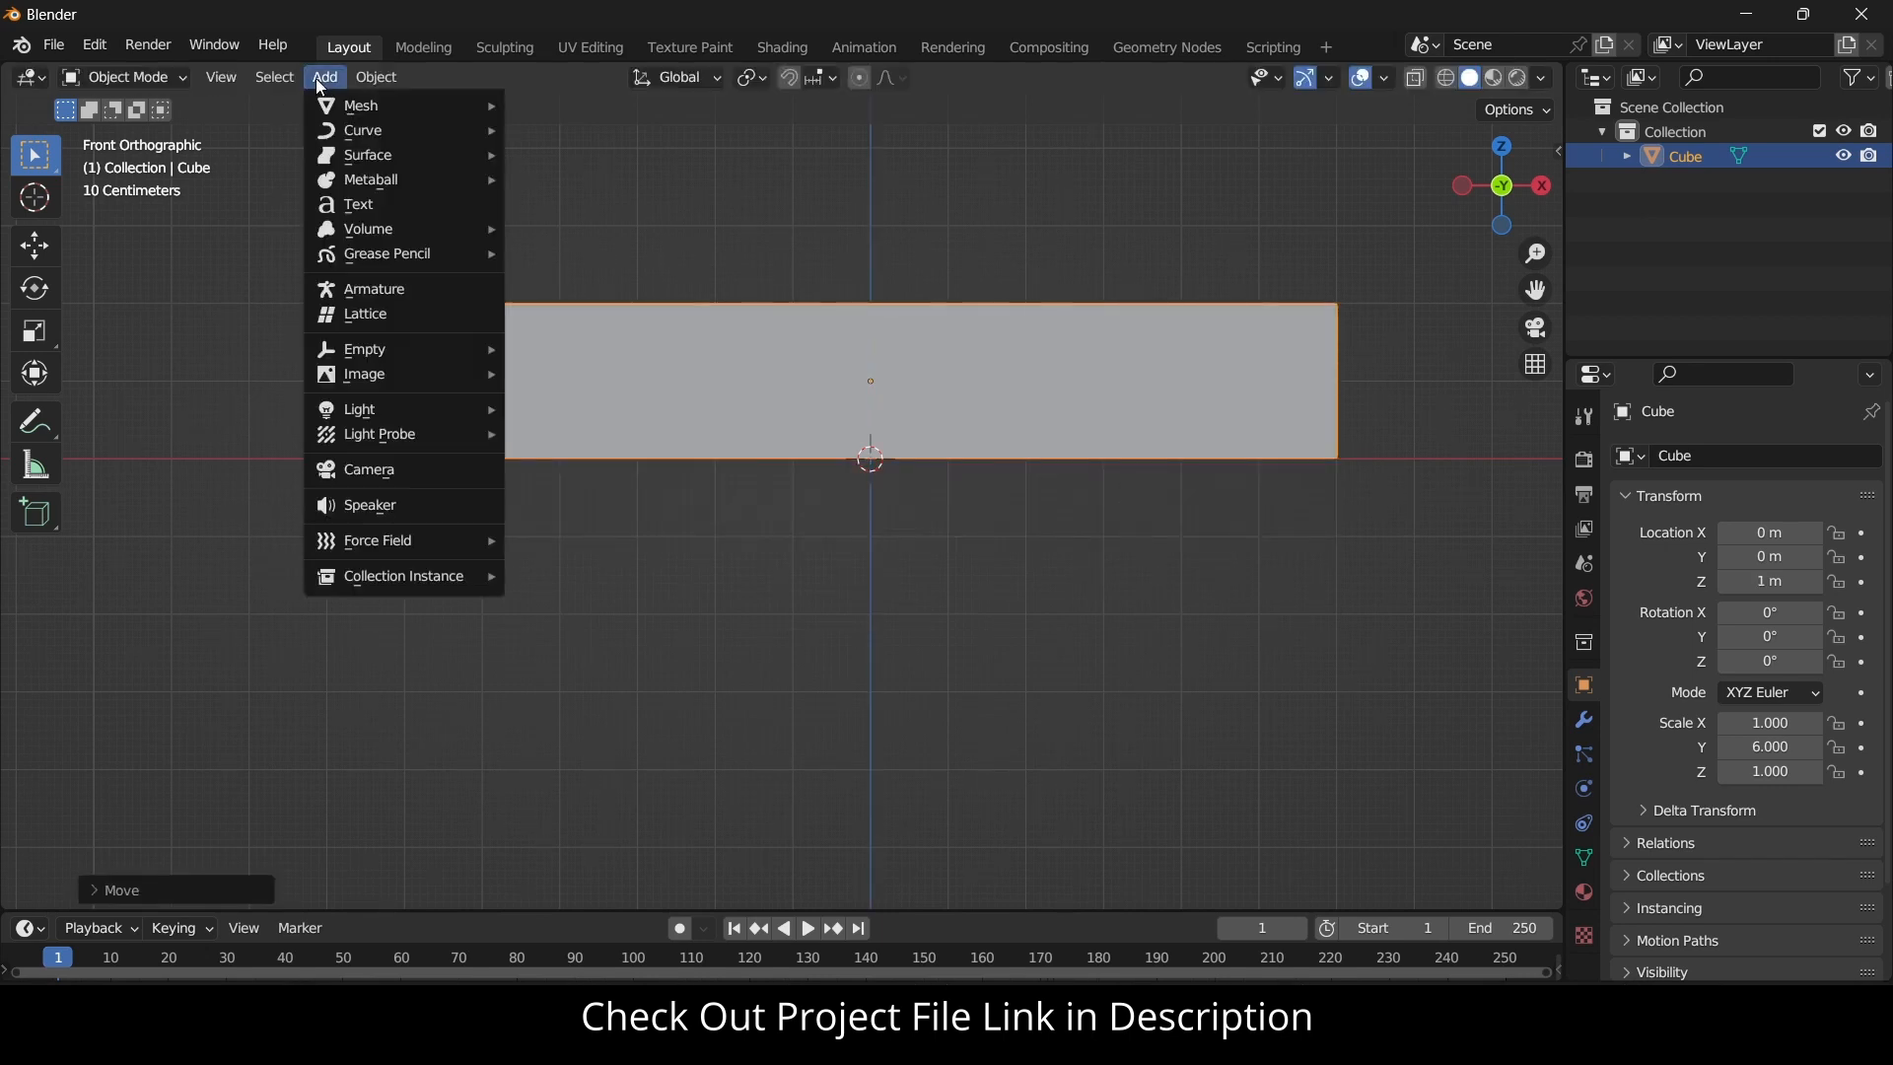
pyautogui.click(382, 291)
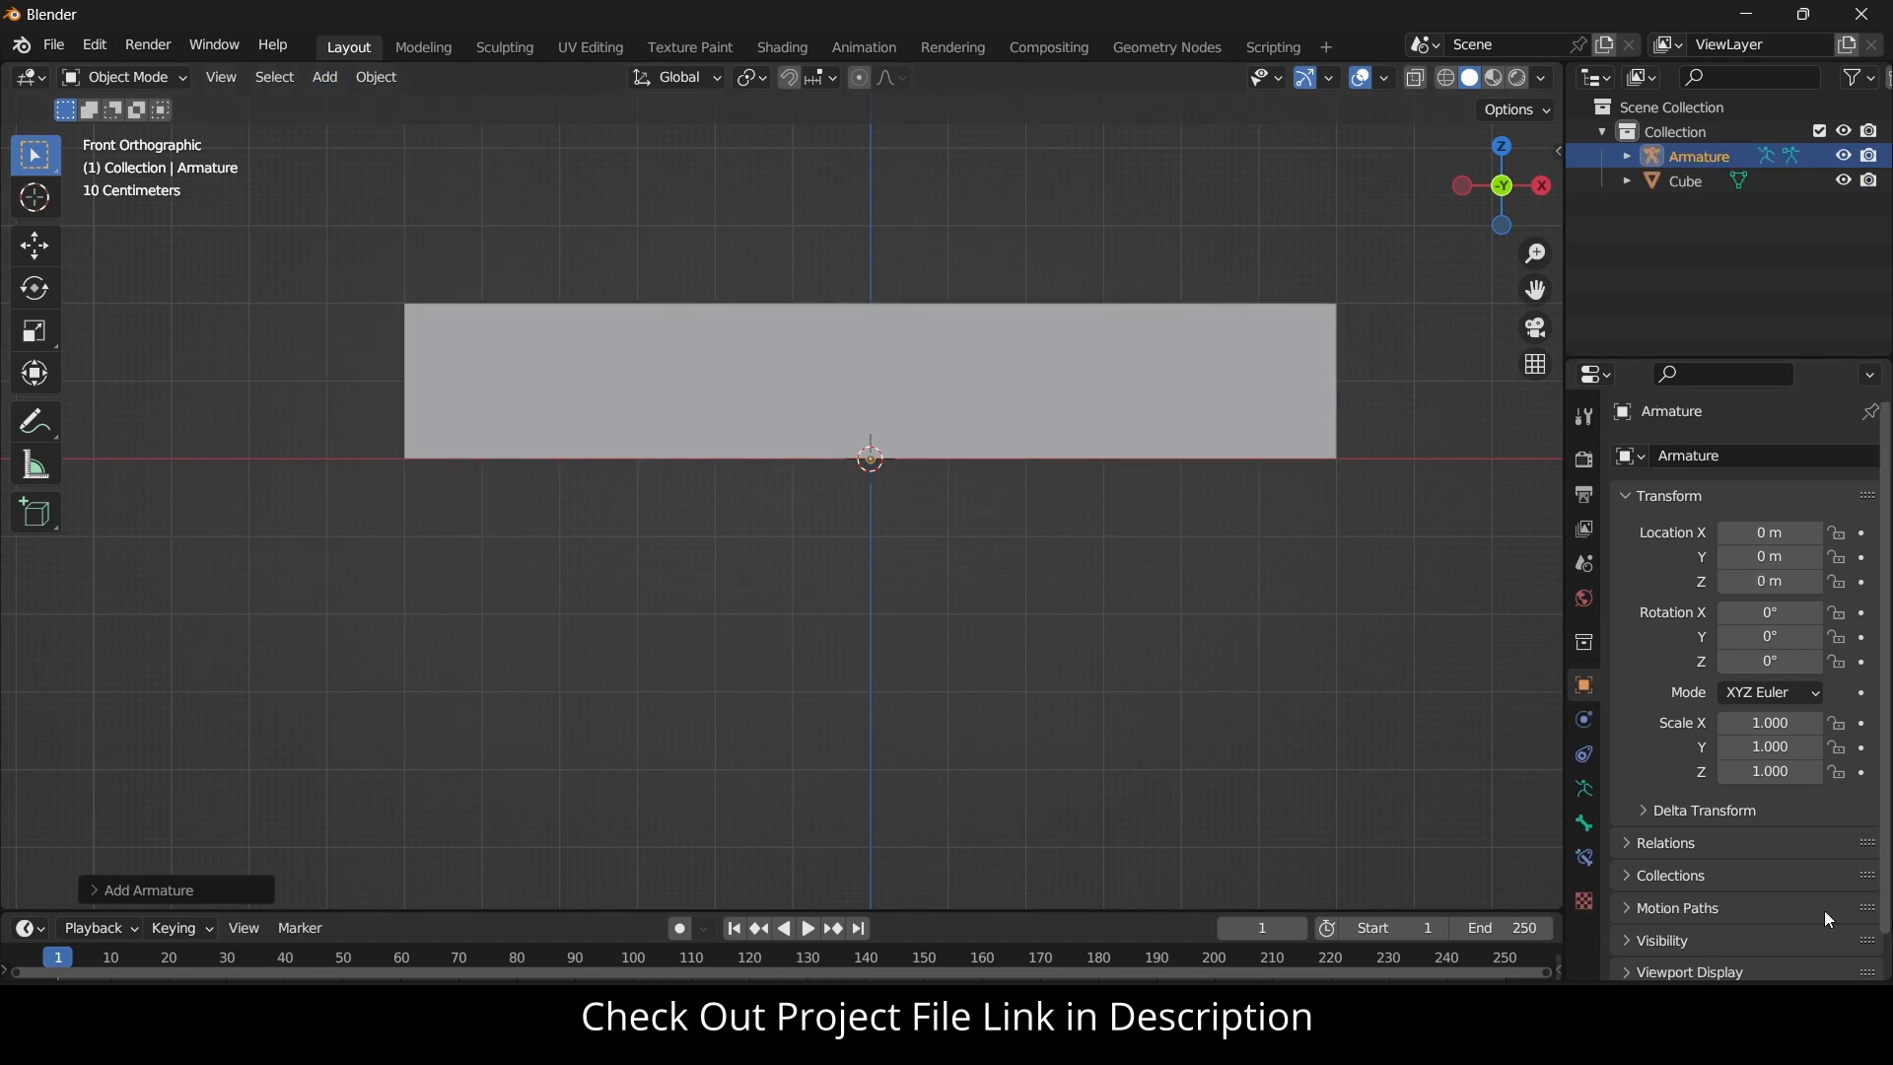
pyautogui.scroll(-1, 1850, 802)
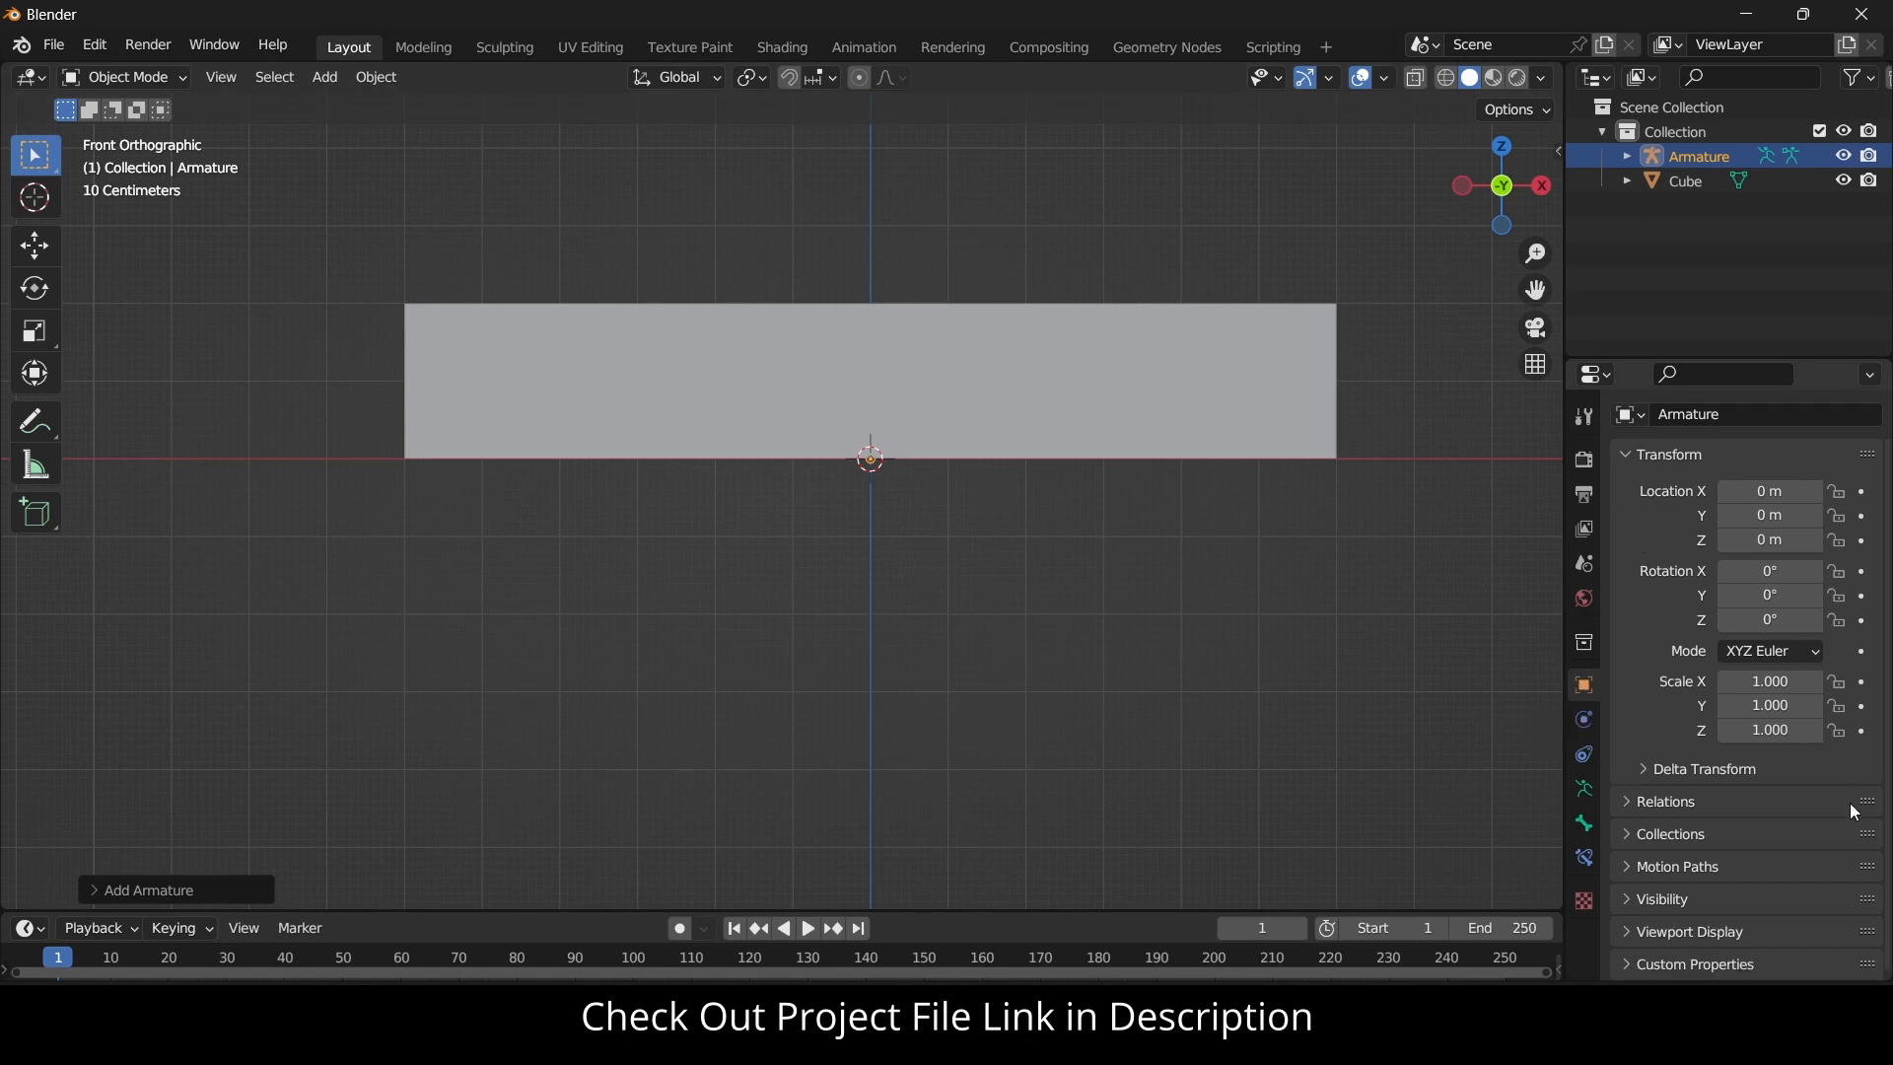
pyautogui.click(1770, 897)
pyautogui.scroll(-1, 1770, 895)
pyautogui.scroll(-3, 1770, 895)
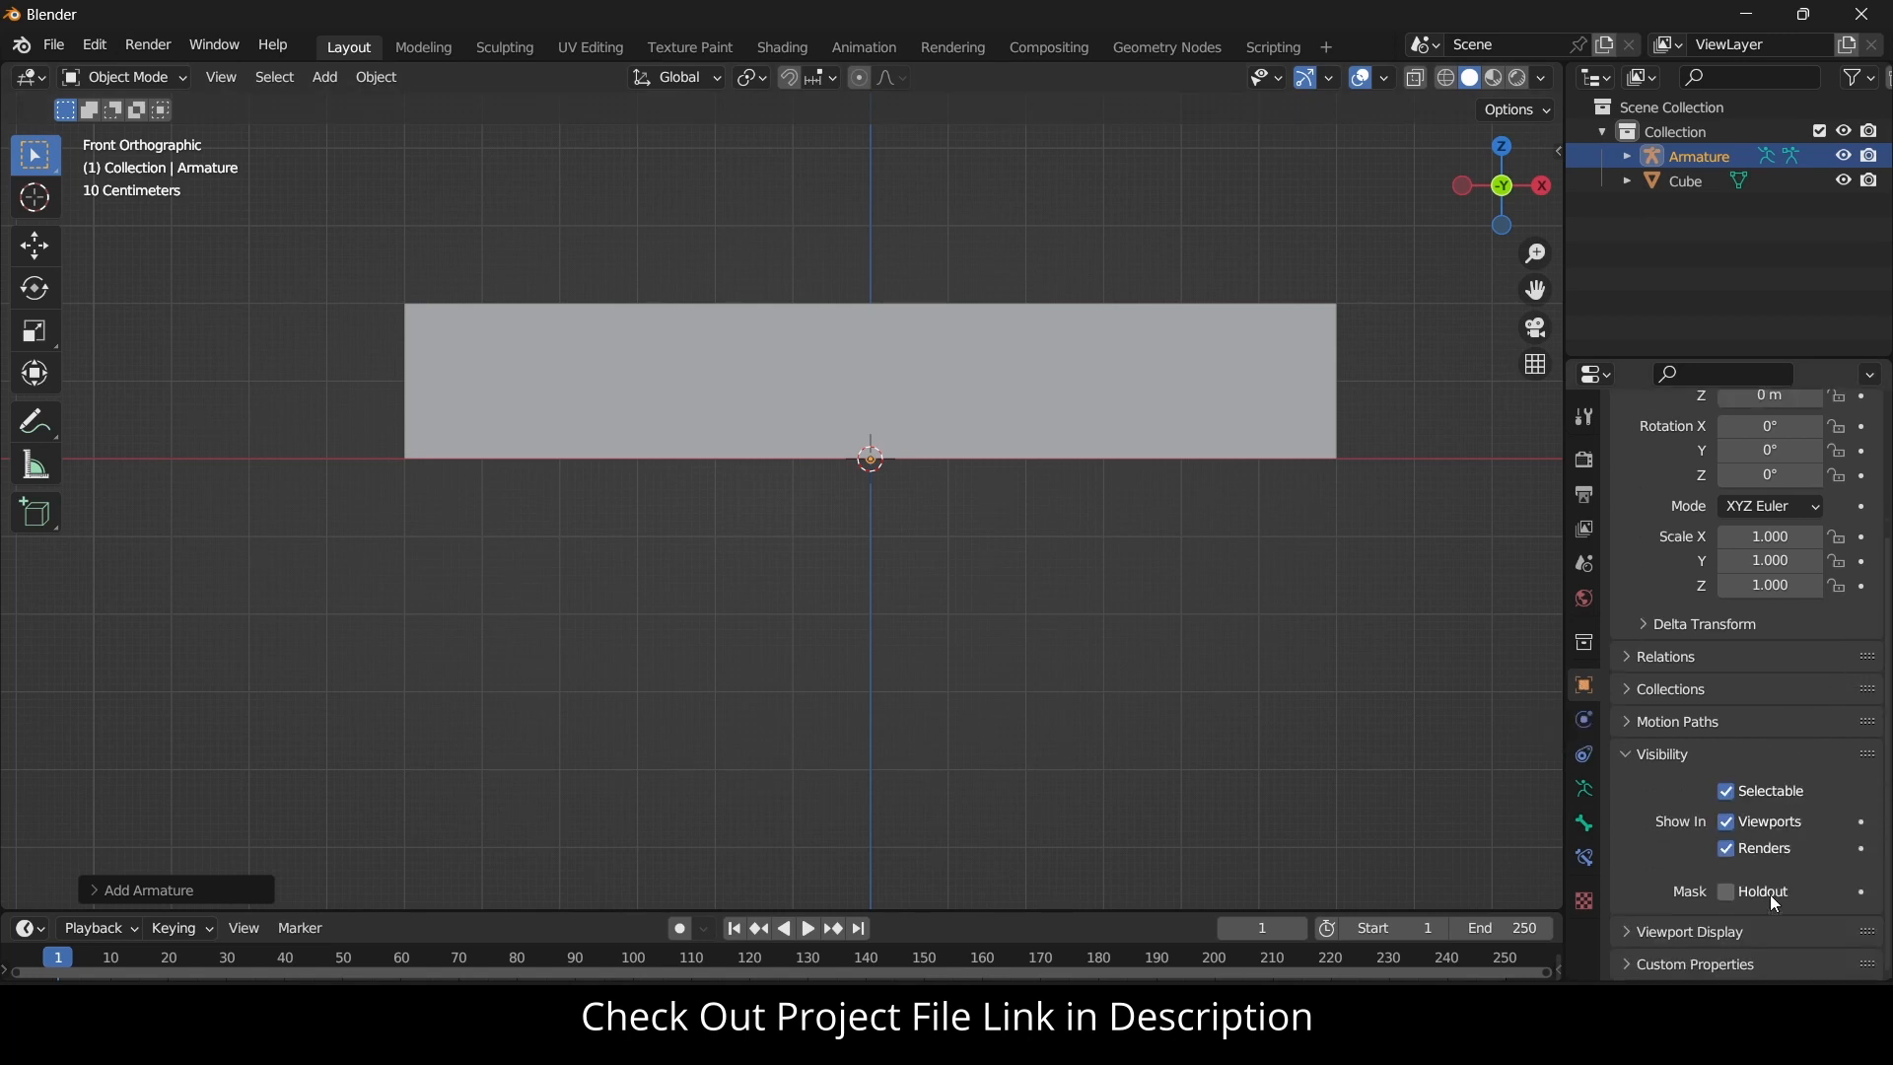
pyautogui.click(1771, 932)
pyautogui.scroll(-3, 1790, 860)
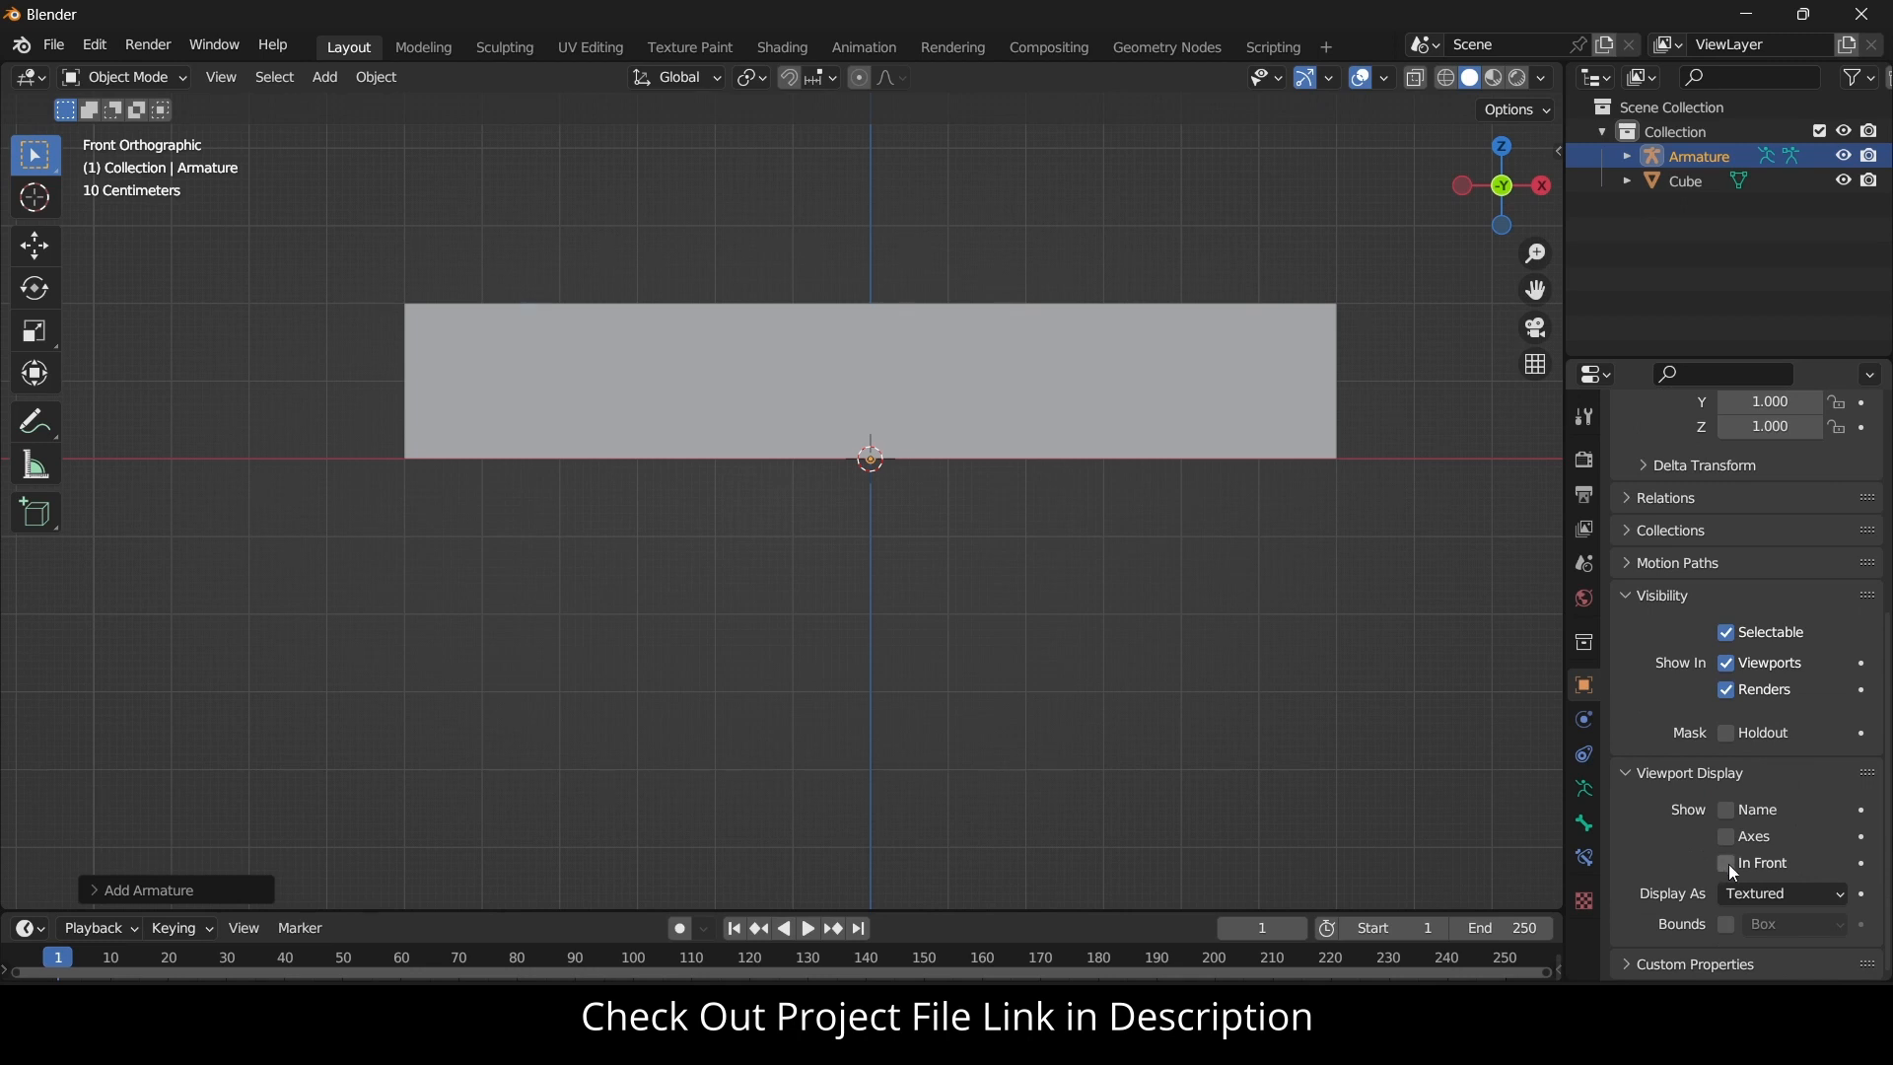
pyautogui.click(1727, 864)
pyautogui.click(1785, 891)
pyautogui.click(1796, 830)
pyautogui.click(1211, 649)
# Move the armature about -6 m along X to the end of the cross's arm, and enter Edit Mode.
pyautogui.click(872, 431)
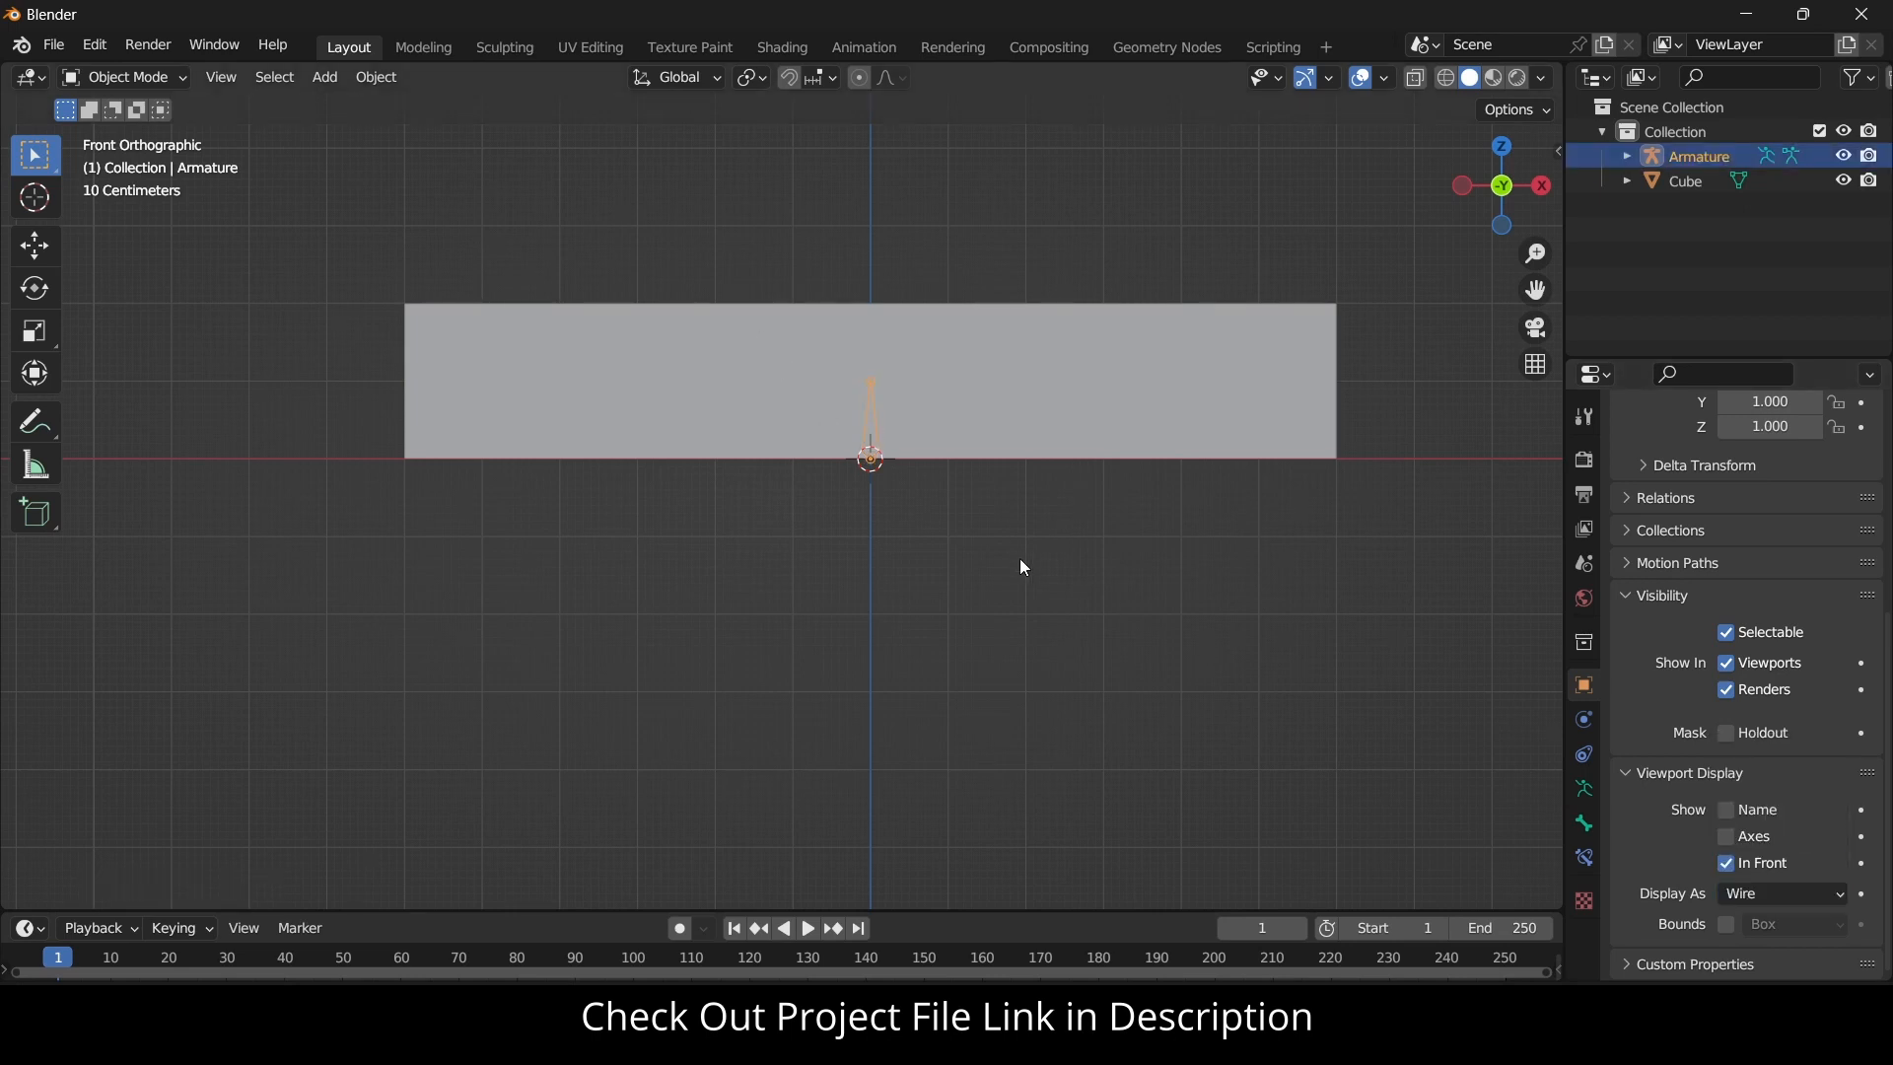
pyautogui.press('g')
pyautogui.press('x')
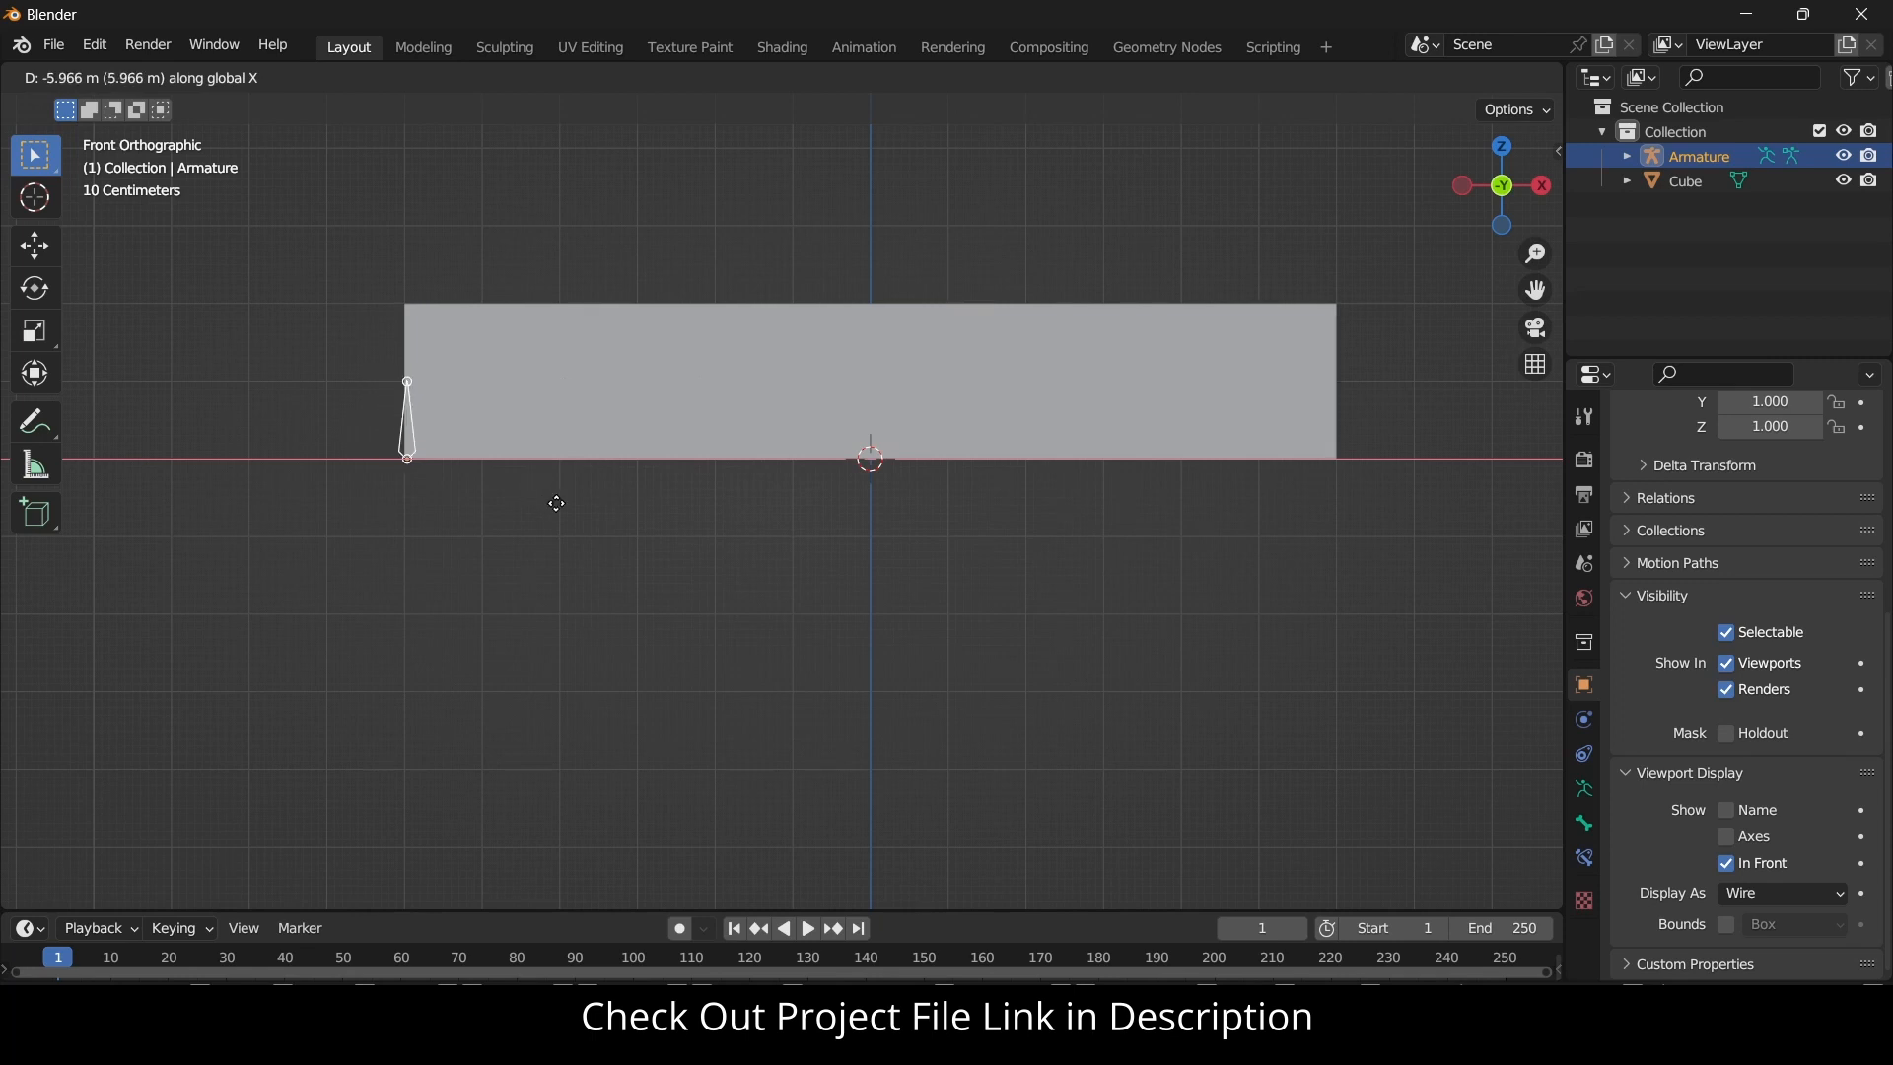
pyautogui.click(558, 508)
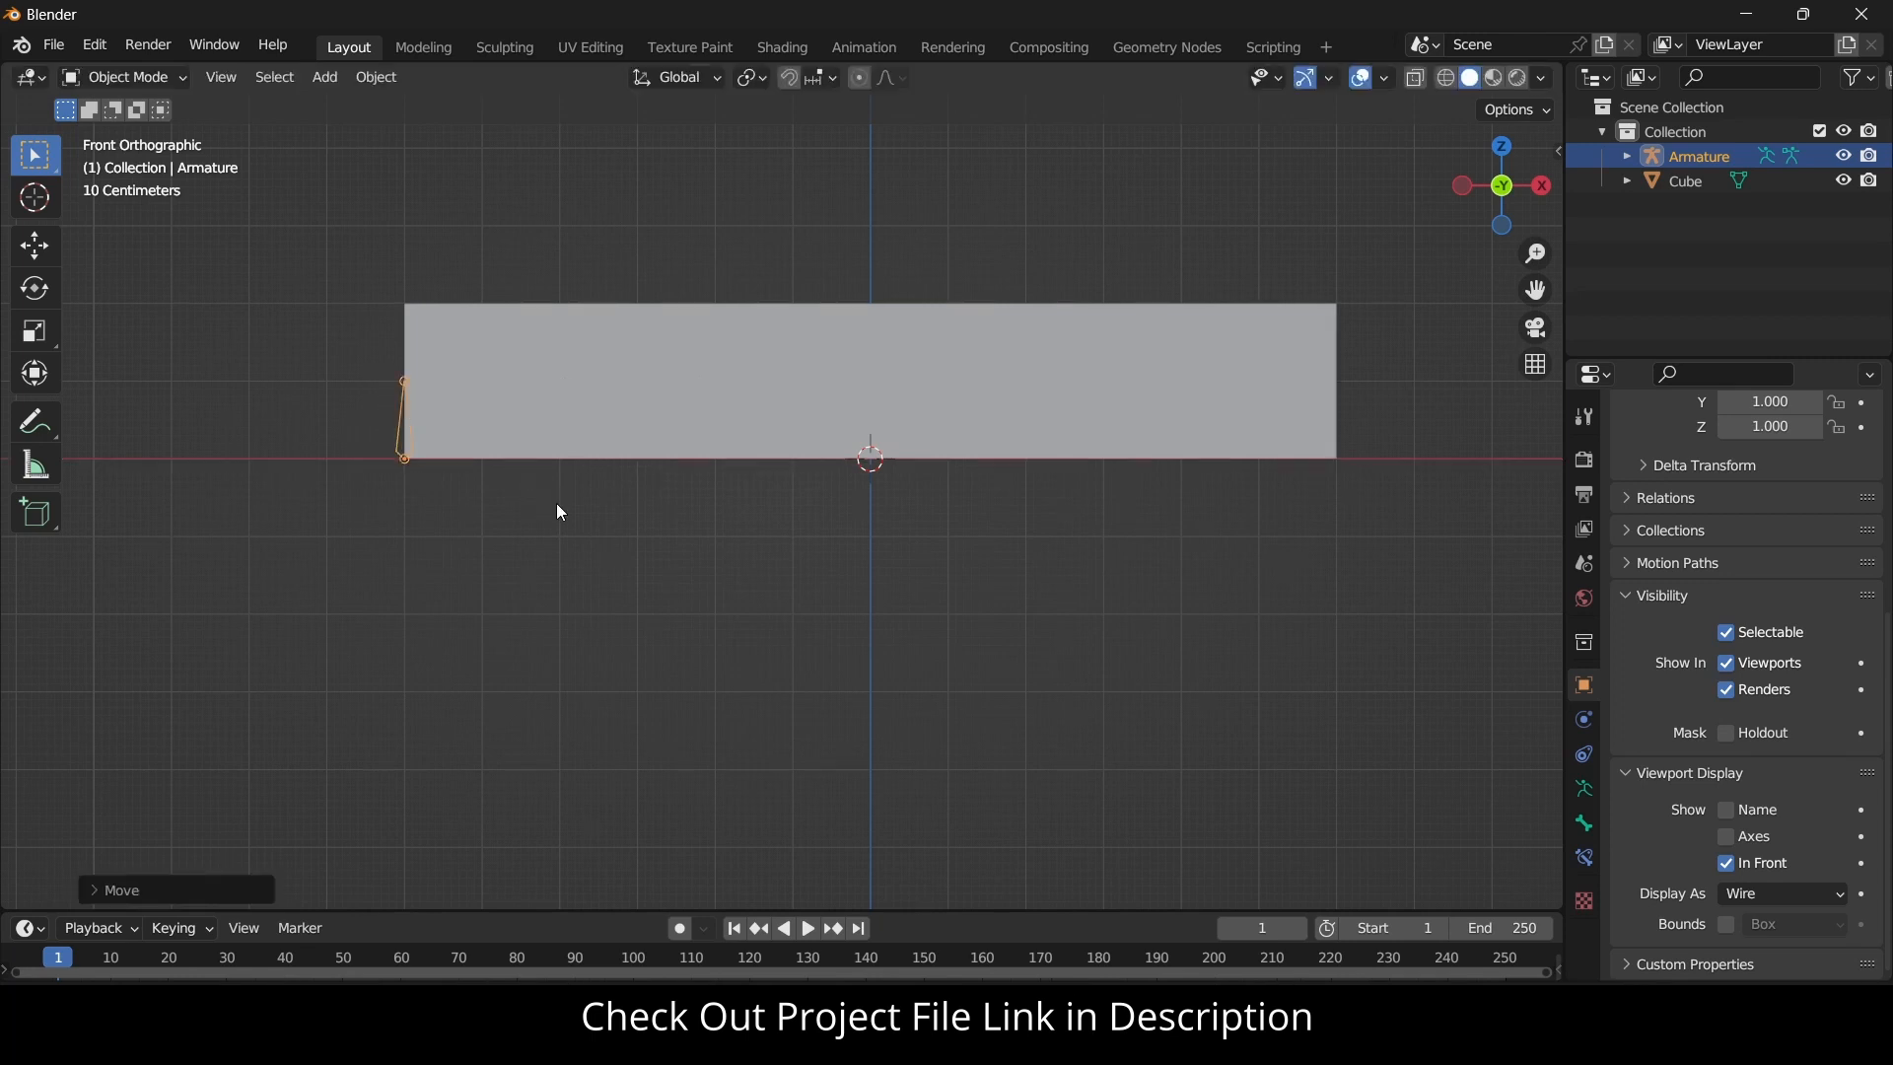
pyautogui.press('Tab')
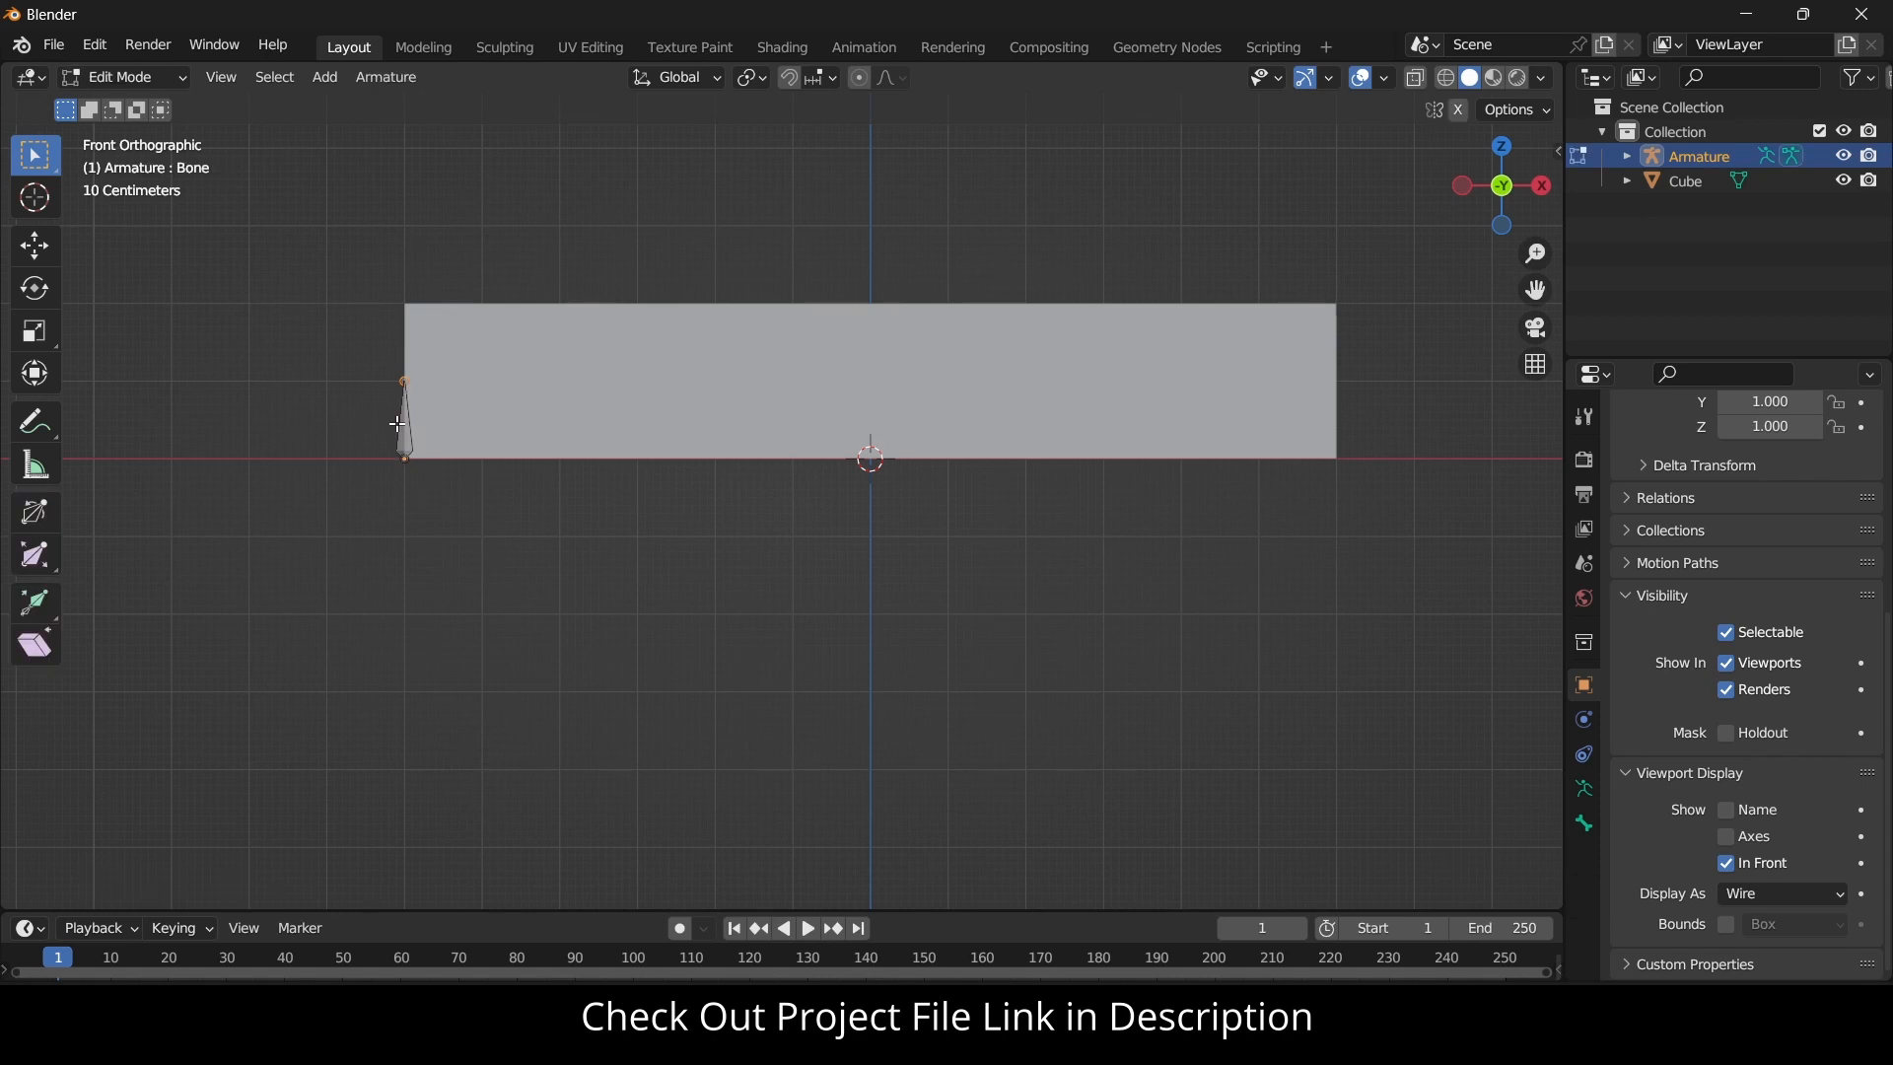
# Duplicate the bone at the arm's end and move the copy 12 m along X to the opposite arm end.
pyautogui.moveTo(341, 355); pyautogui.dragTo(568, 617)
pyautogui.scroll(3, 380, 379)
pyautogui.scroll(-2, 603, 468)
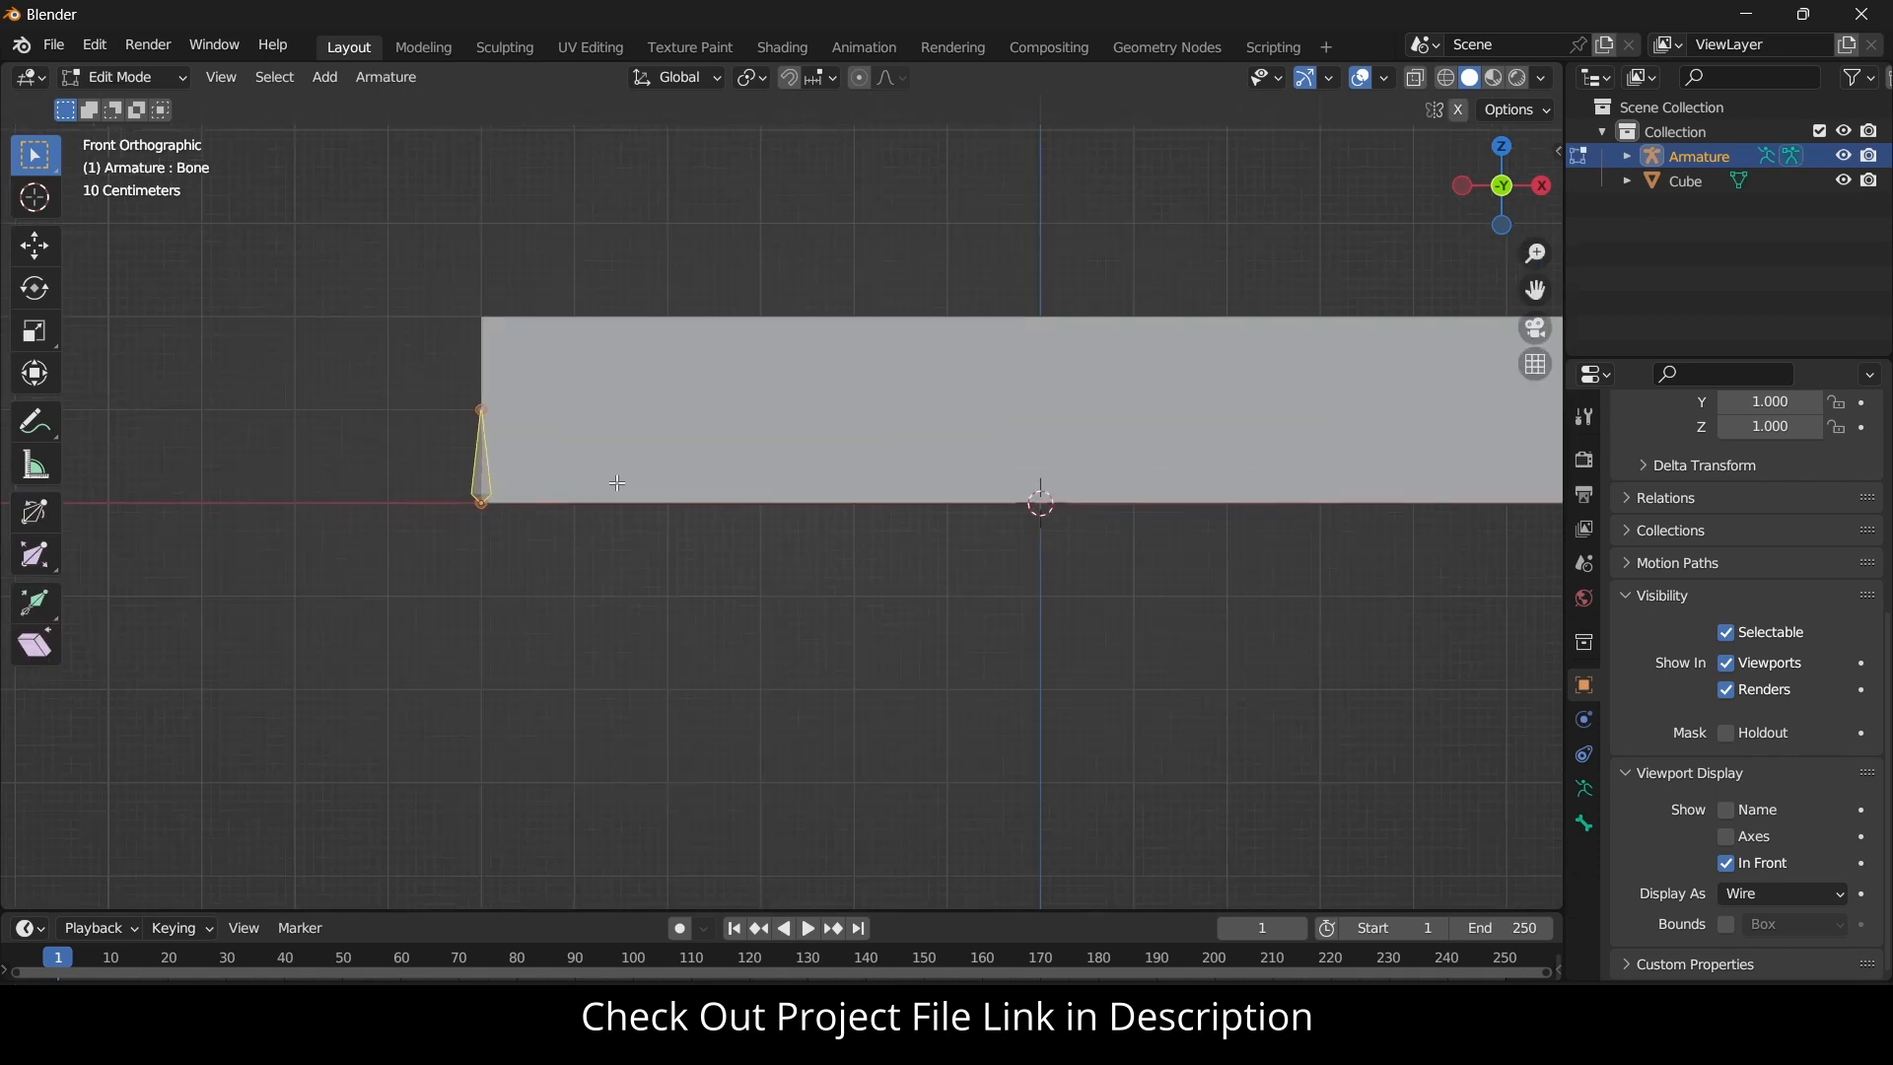
pyautogui.scroll(-1, 773, 582)
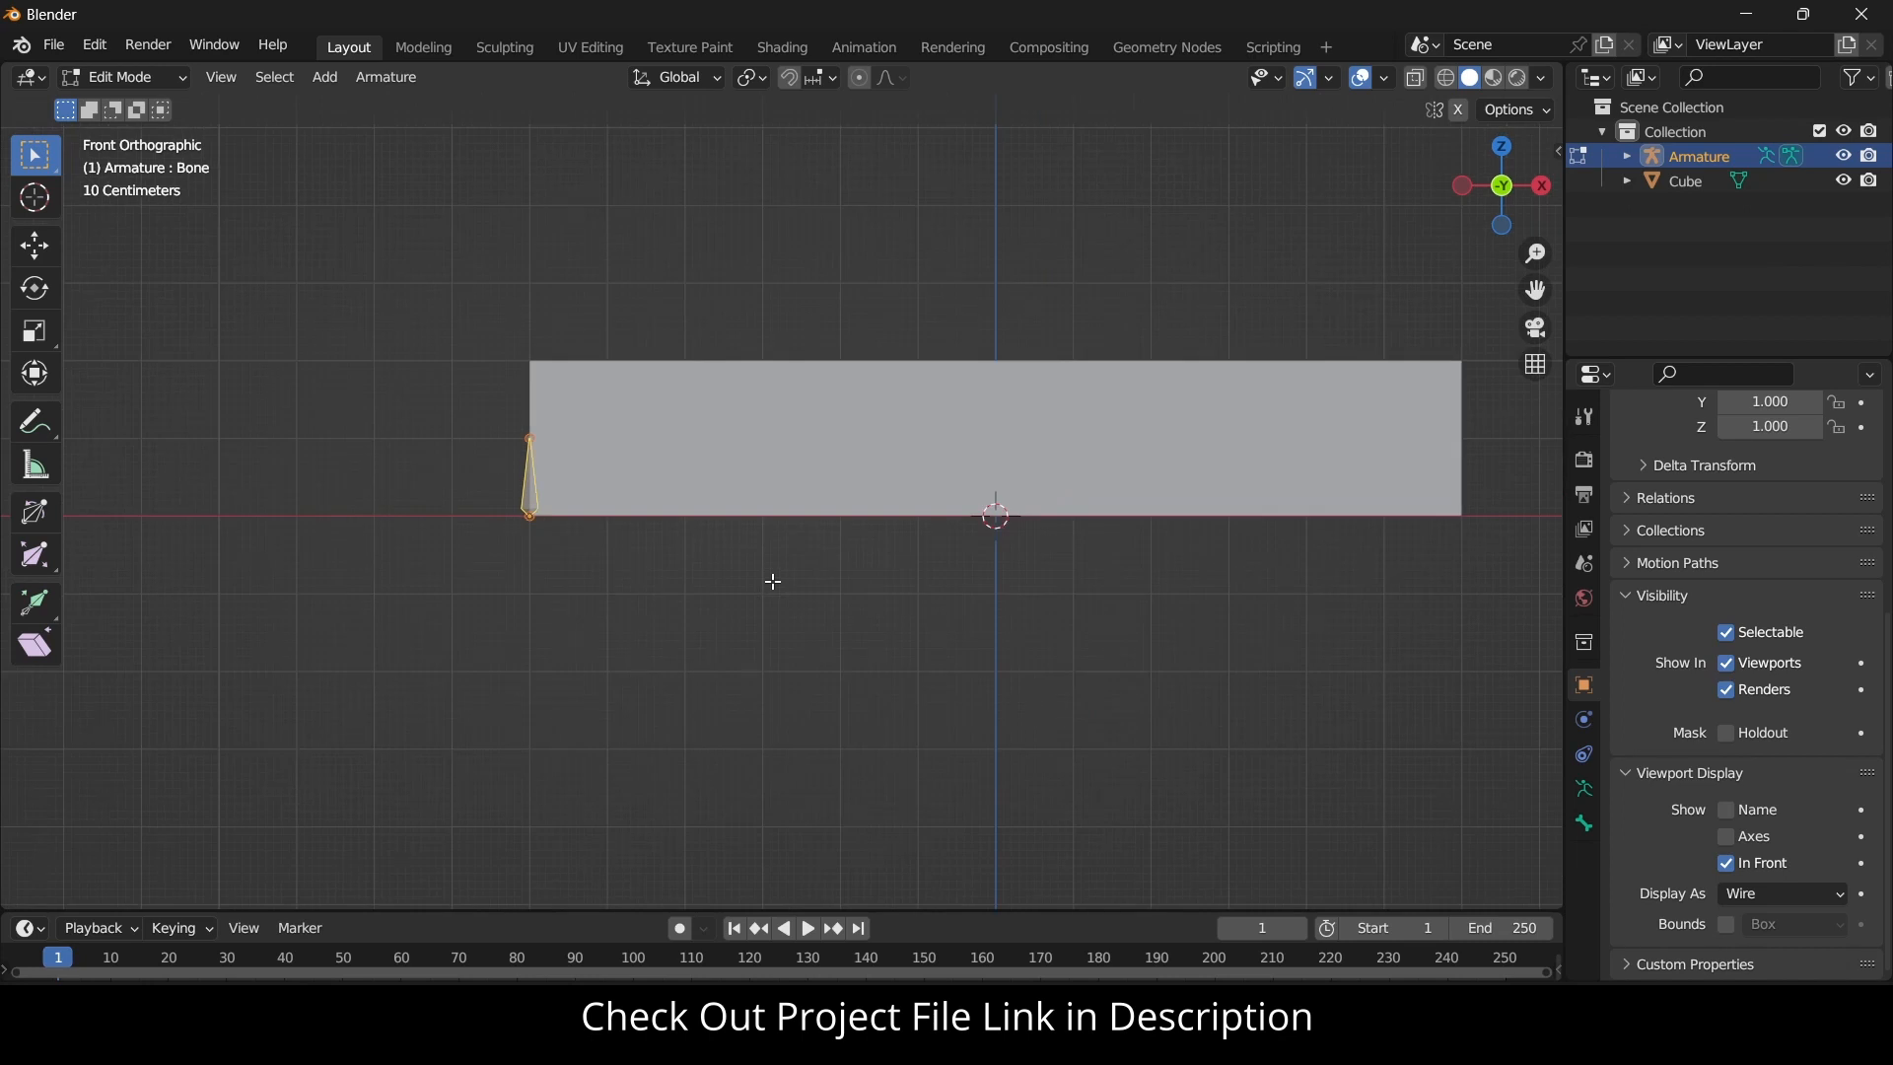
pyautogui.hotkey('shift', 'd')
pyautogui.write('x')
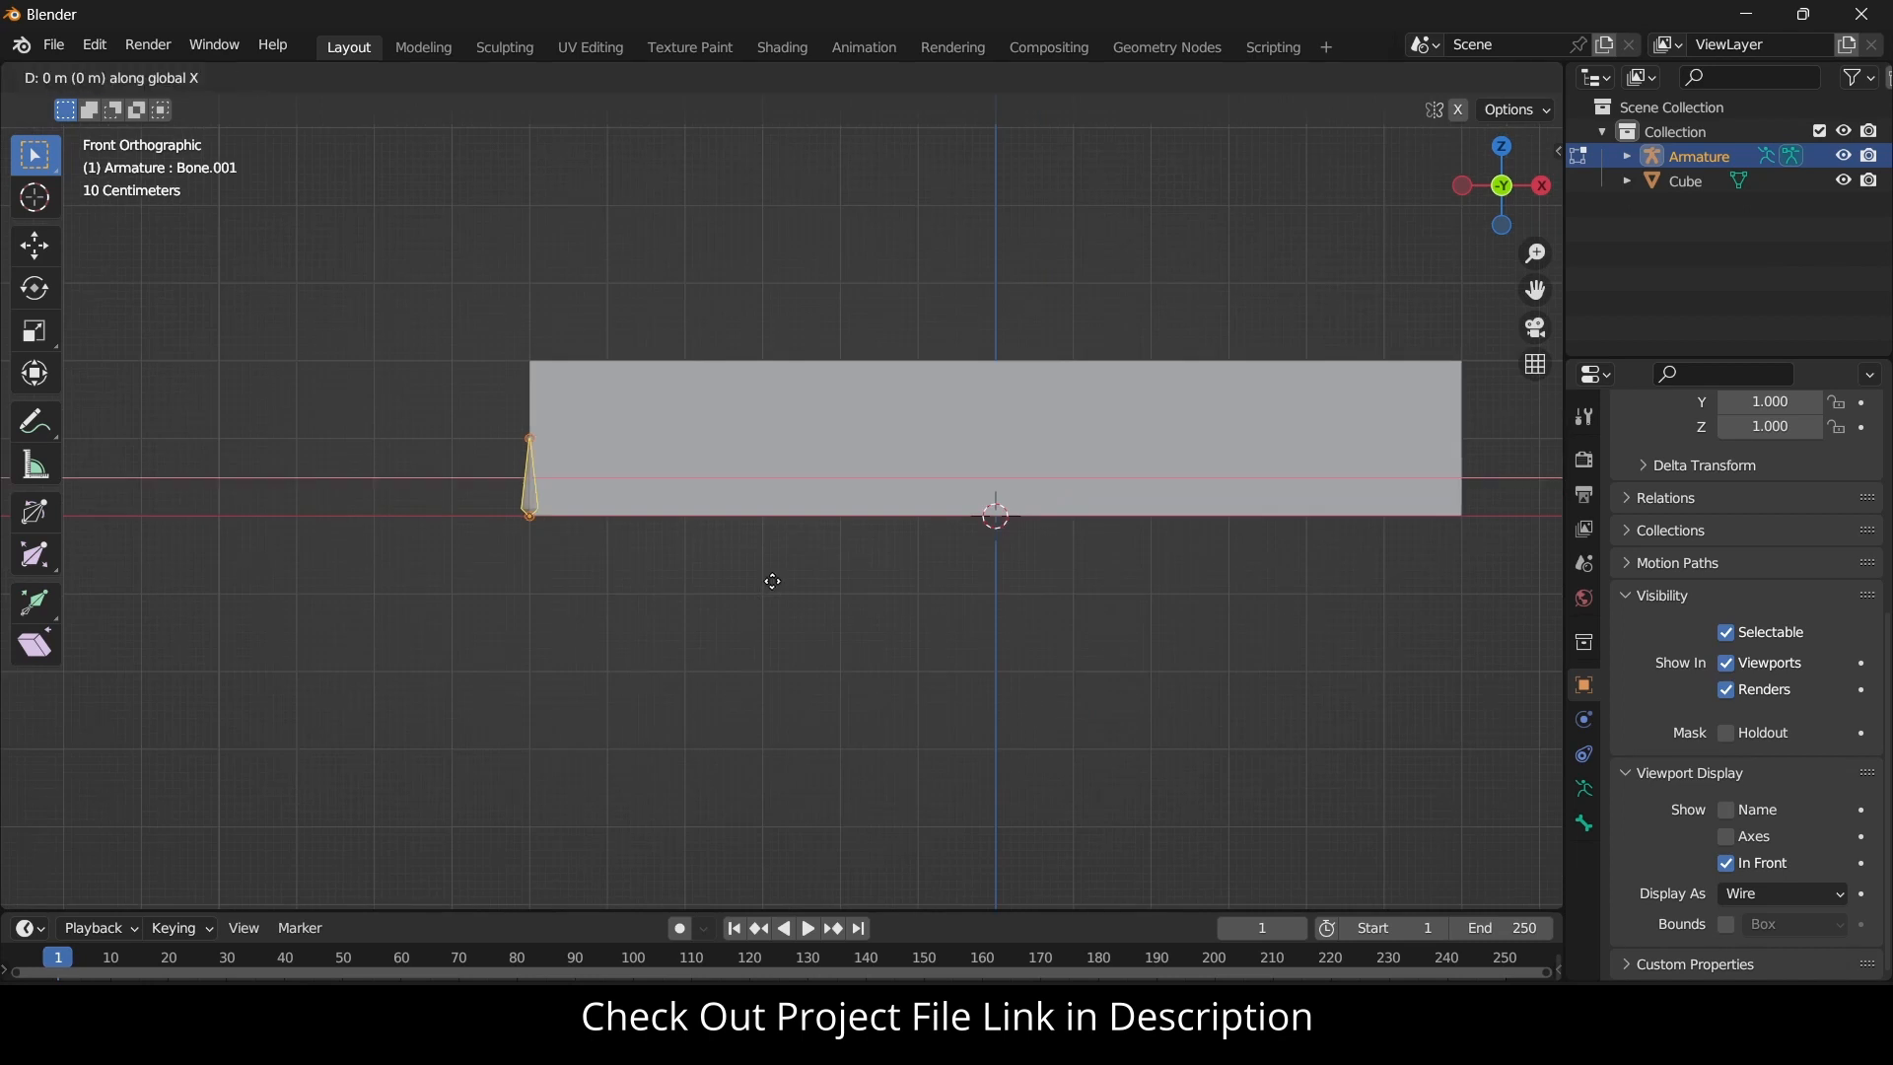
pyautogui.write('1.2')
pyautogui.press('Return')
pyautogui.click(776, 582)
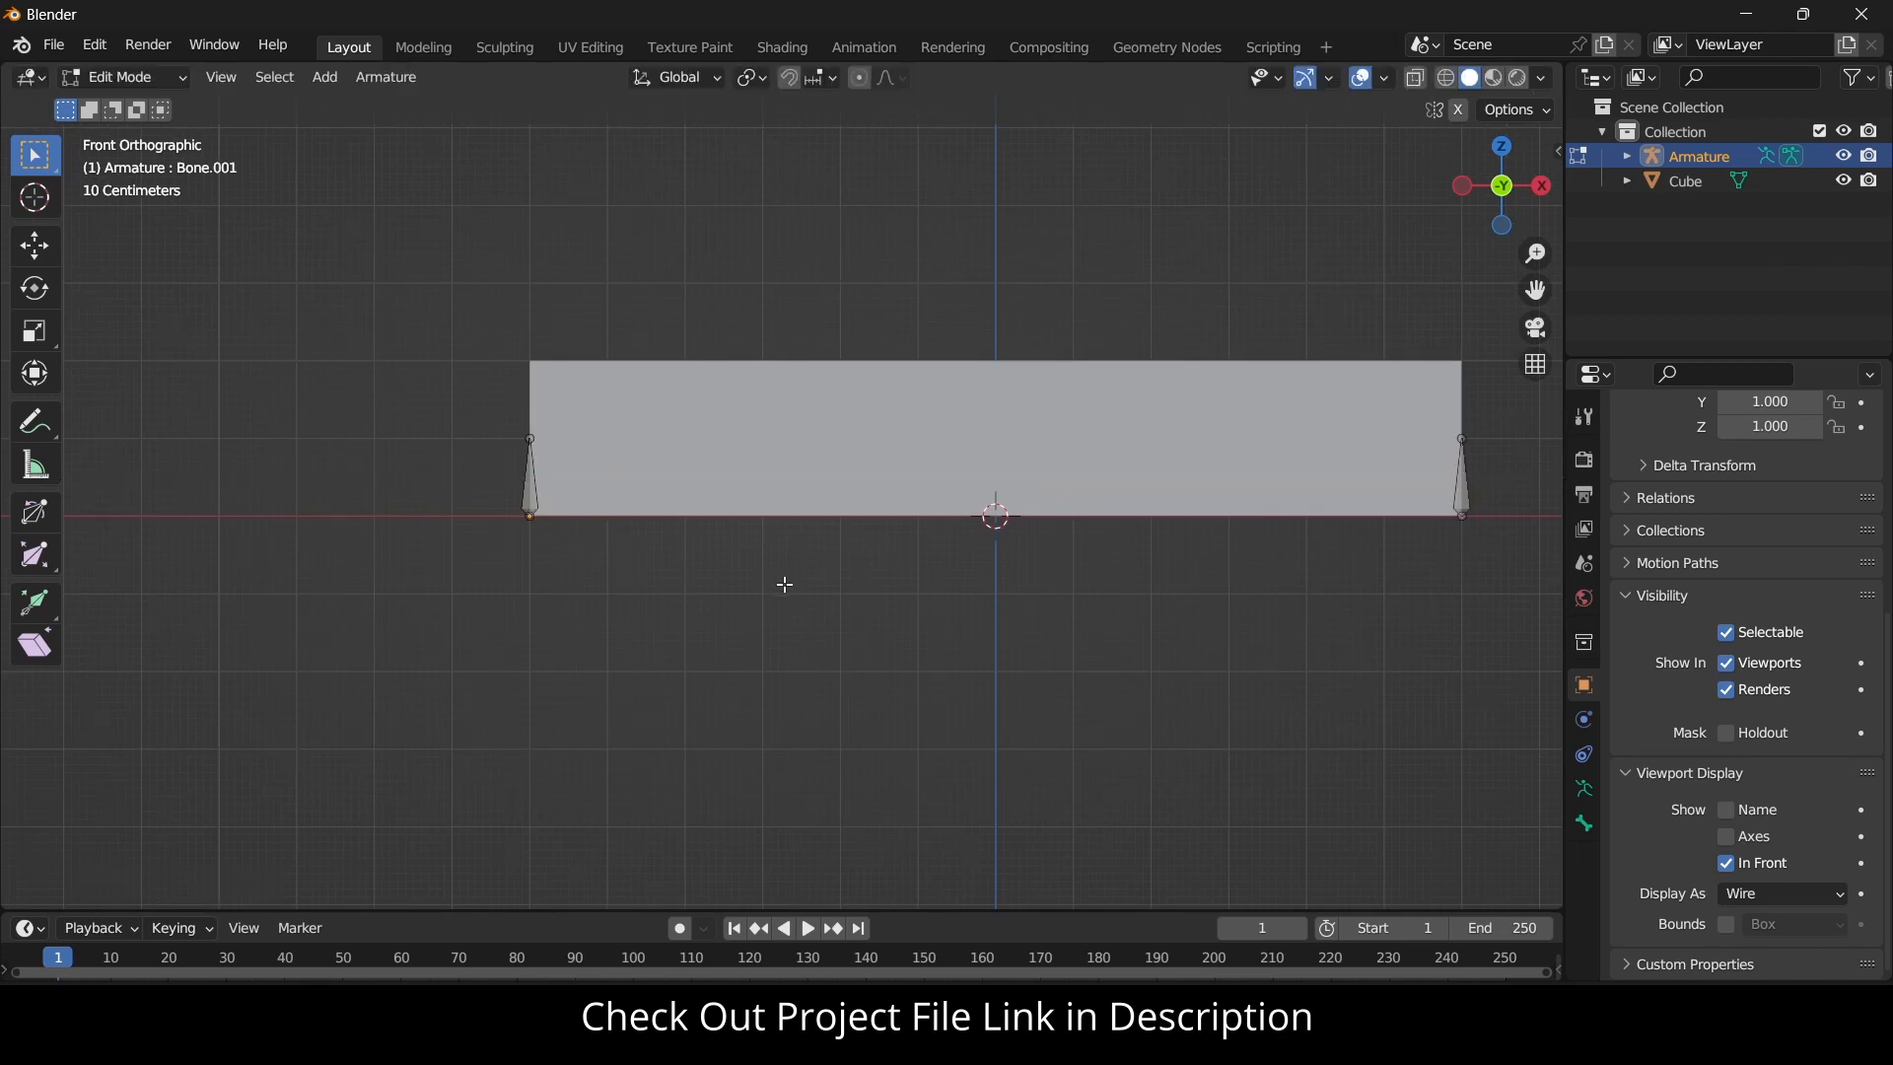
# Set the pivot point to Individual Origins and rotate the bone at the -X arm end 90° about global Y.
pyautogui.click(525, 490)
pyautogui.press('r')
pyautogui.press('Escape')
pyautogui.scroll(3, 402, 427)
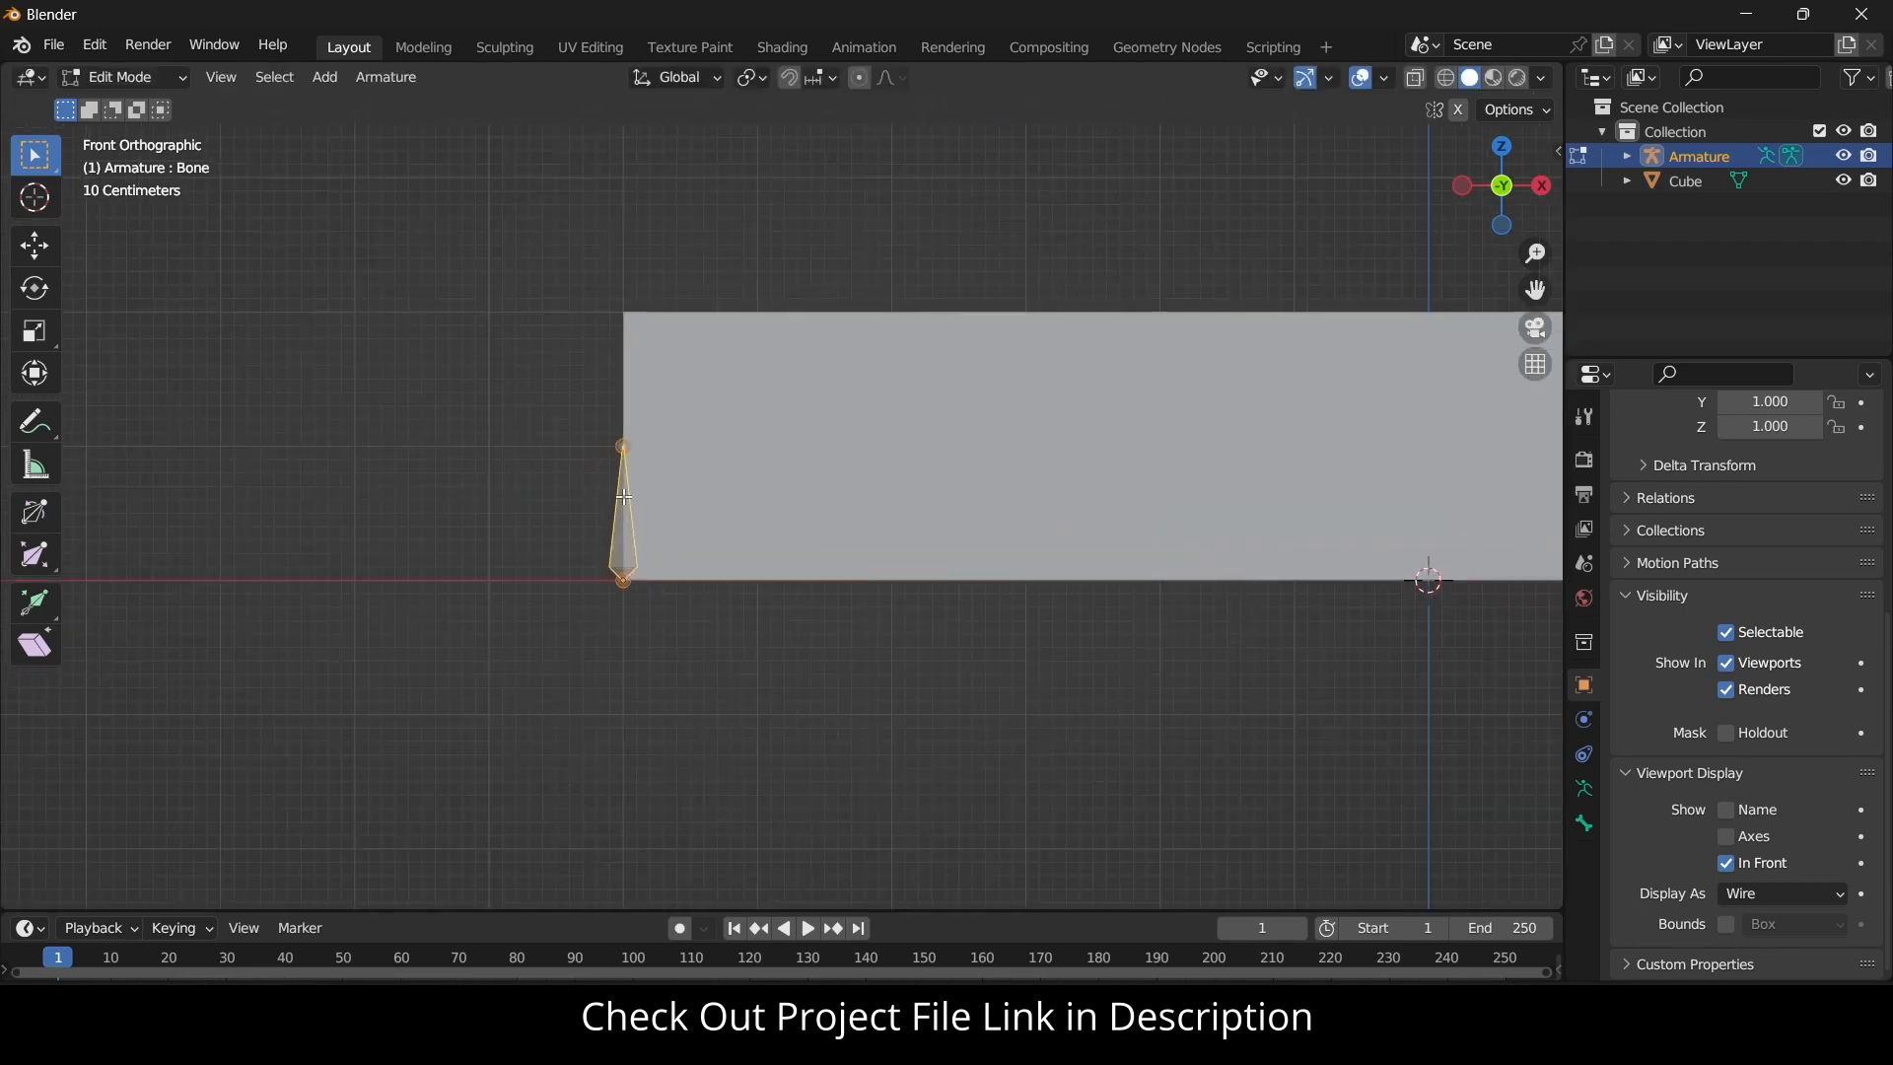
pyautogui.click(751, 77)
pyautogui.click(784, 156)
pyautogui.press('r')
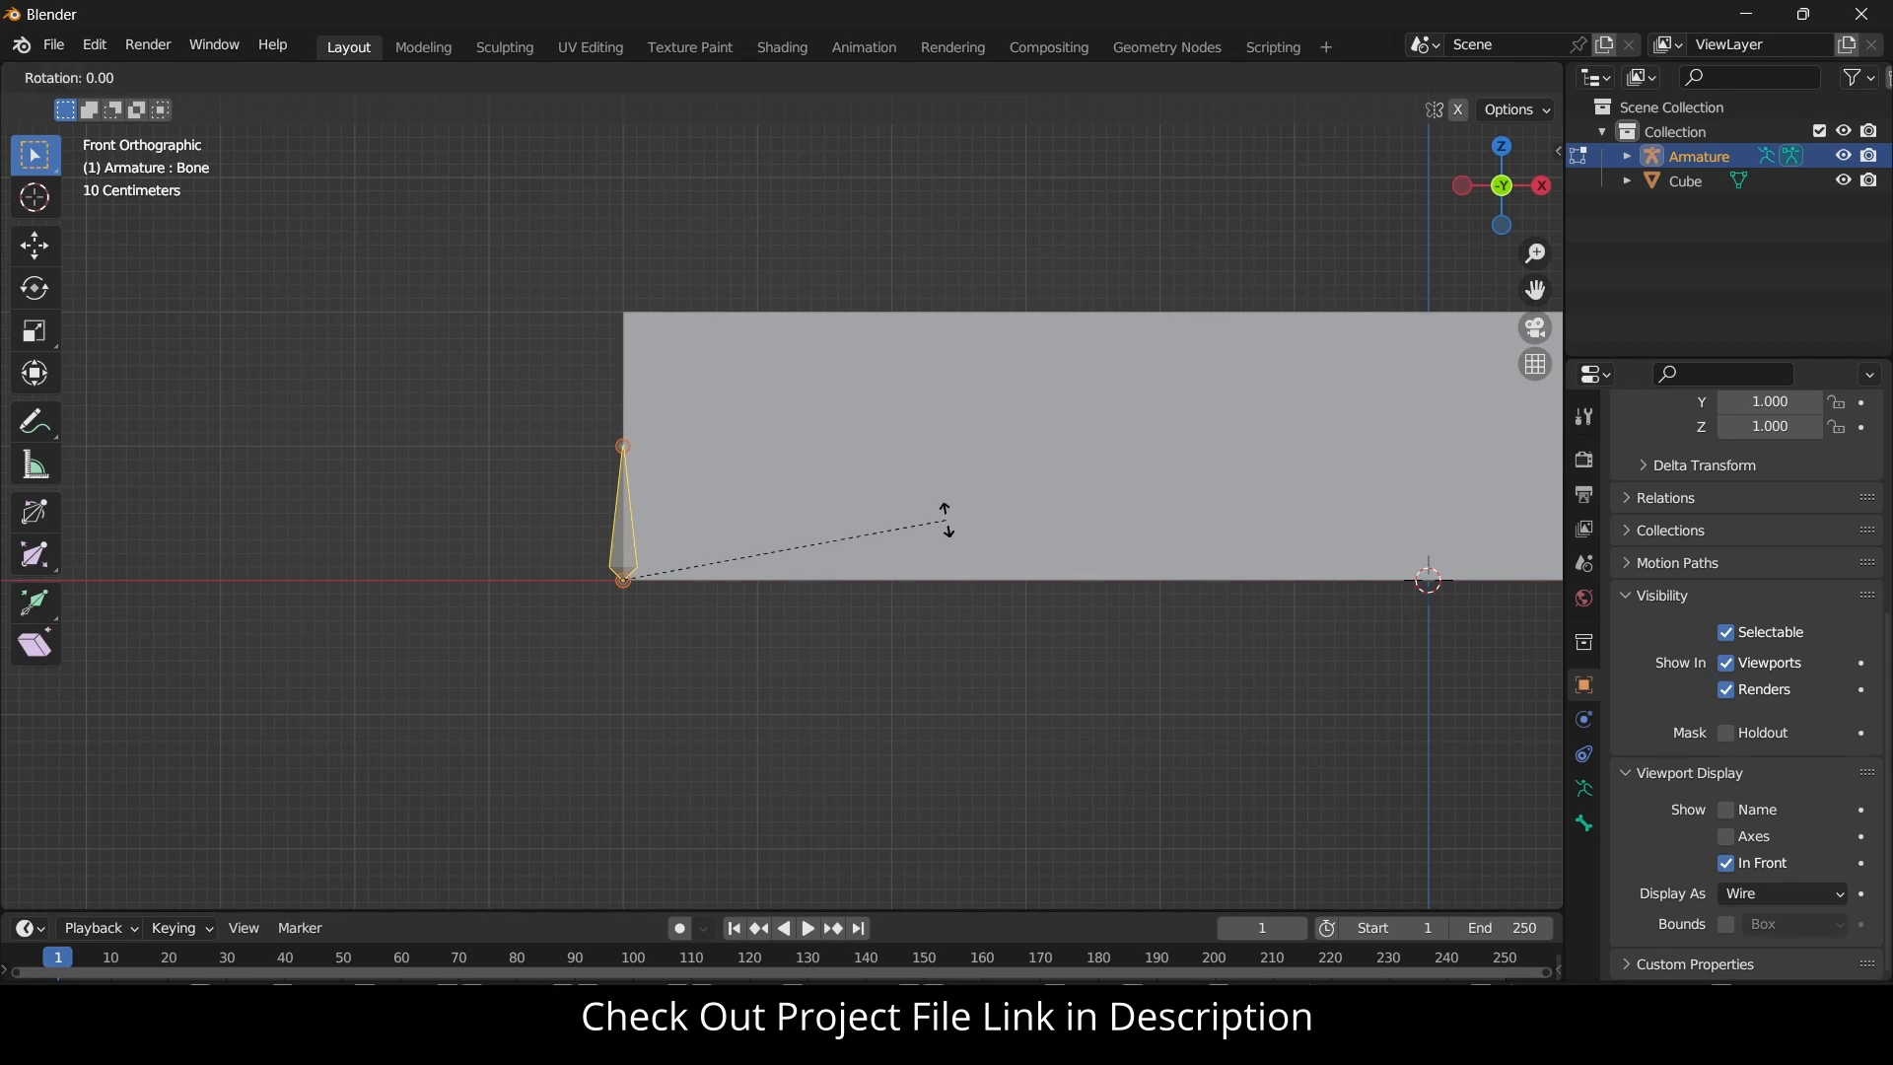
pyautogui.press('y')
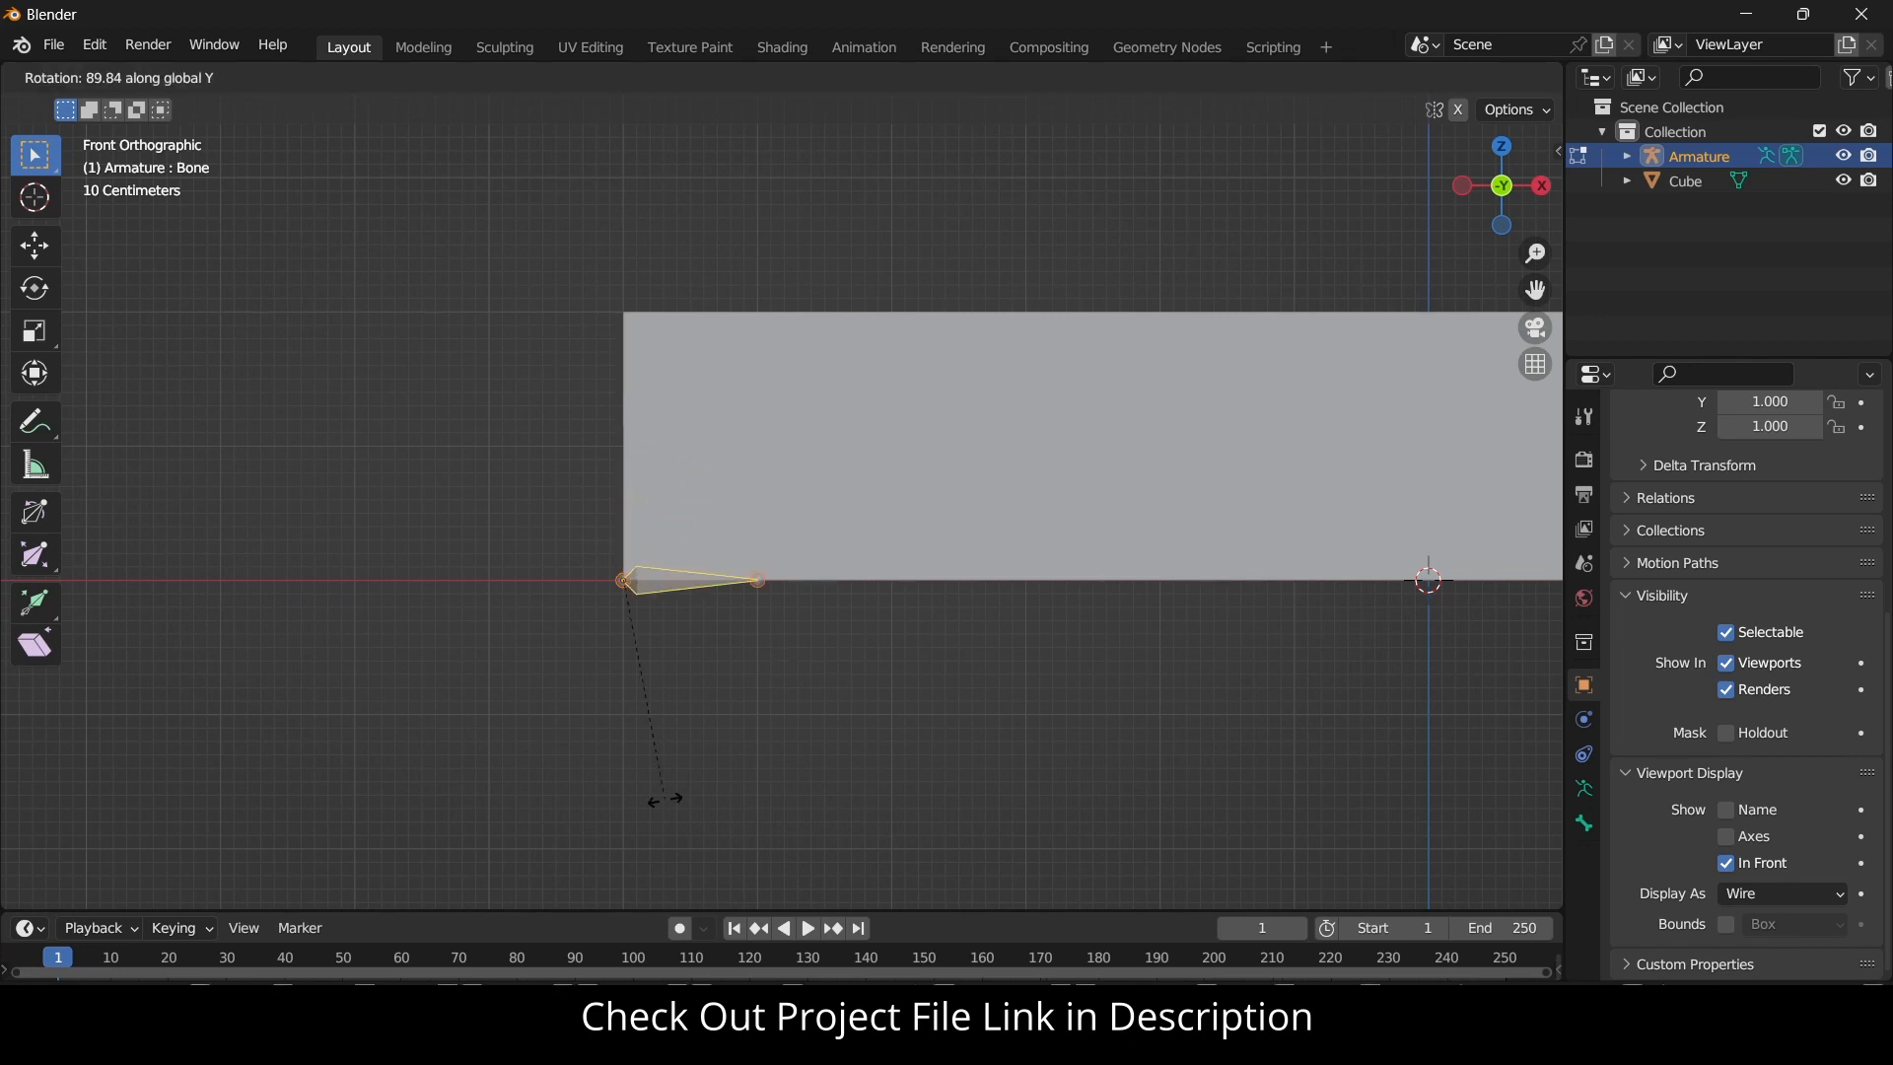
pyautogui.write('90')
pyautogui.press('Return')
pyautogui.scroll(-5, 714, 733)
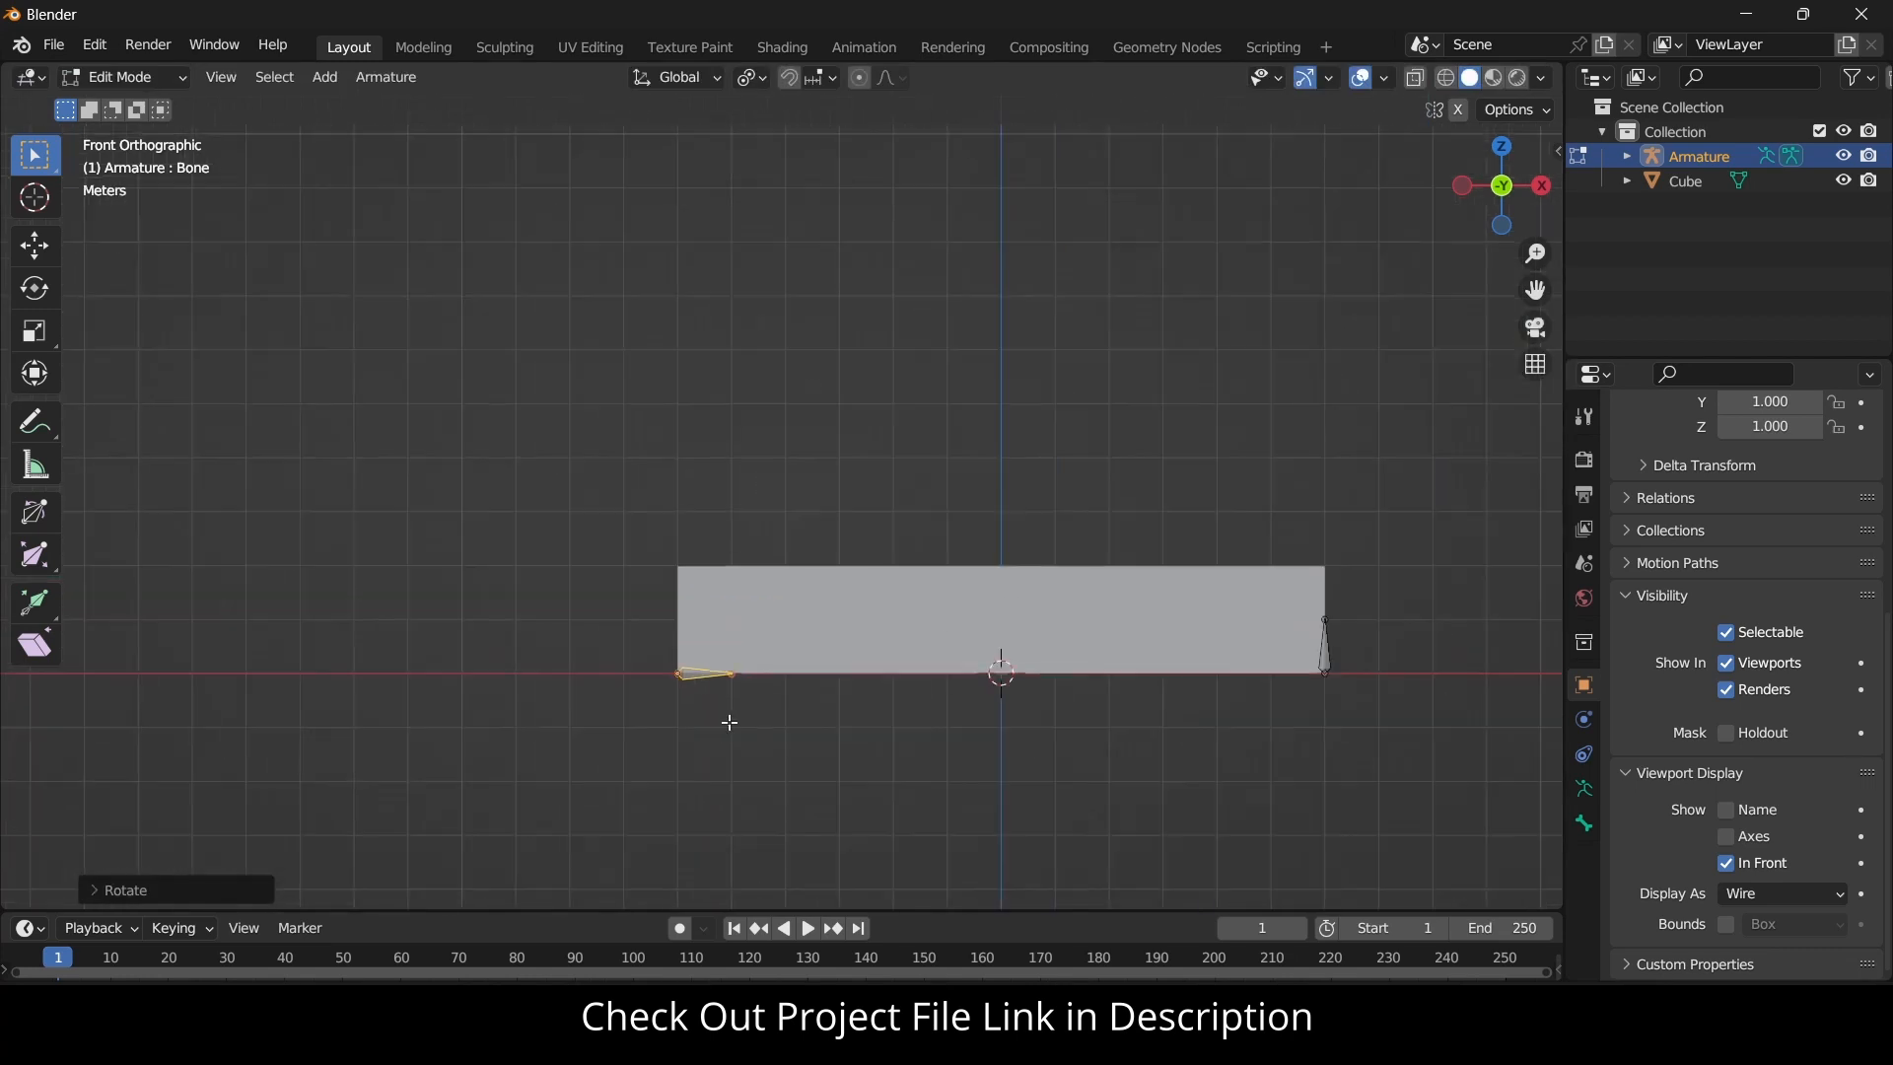
# Rotate the bone at the +X arm end -90° about global Y so it points toward the centre, and deselect it.
pyautogui.keyDown('shift'); pyautogui.moveTo(1183, 645); pyautogui.dragTo(858, 533, button='middle'); pyautogui.keyUp('shift')
pyautogui.scroll(1, 920, 541)
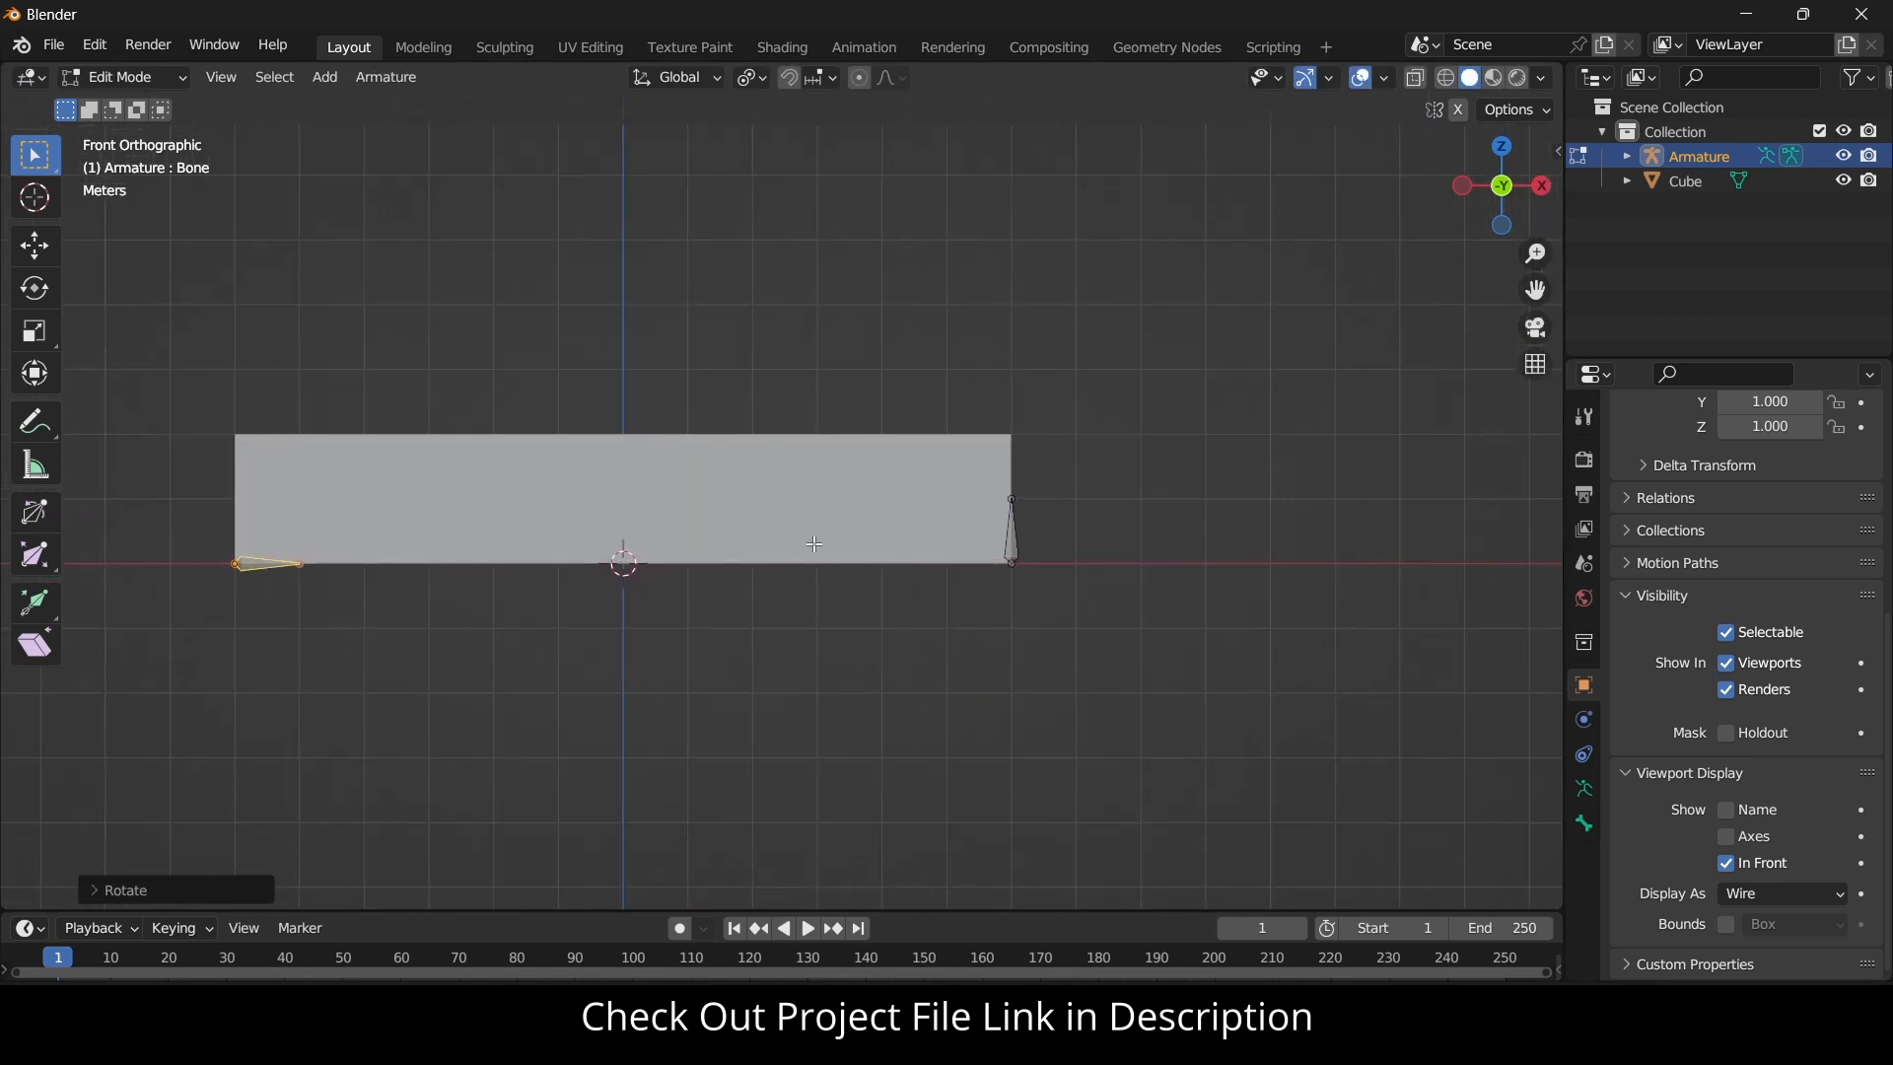
pyautogui.click(1011, 537)
pyautogui.press('t')
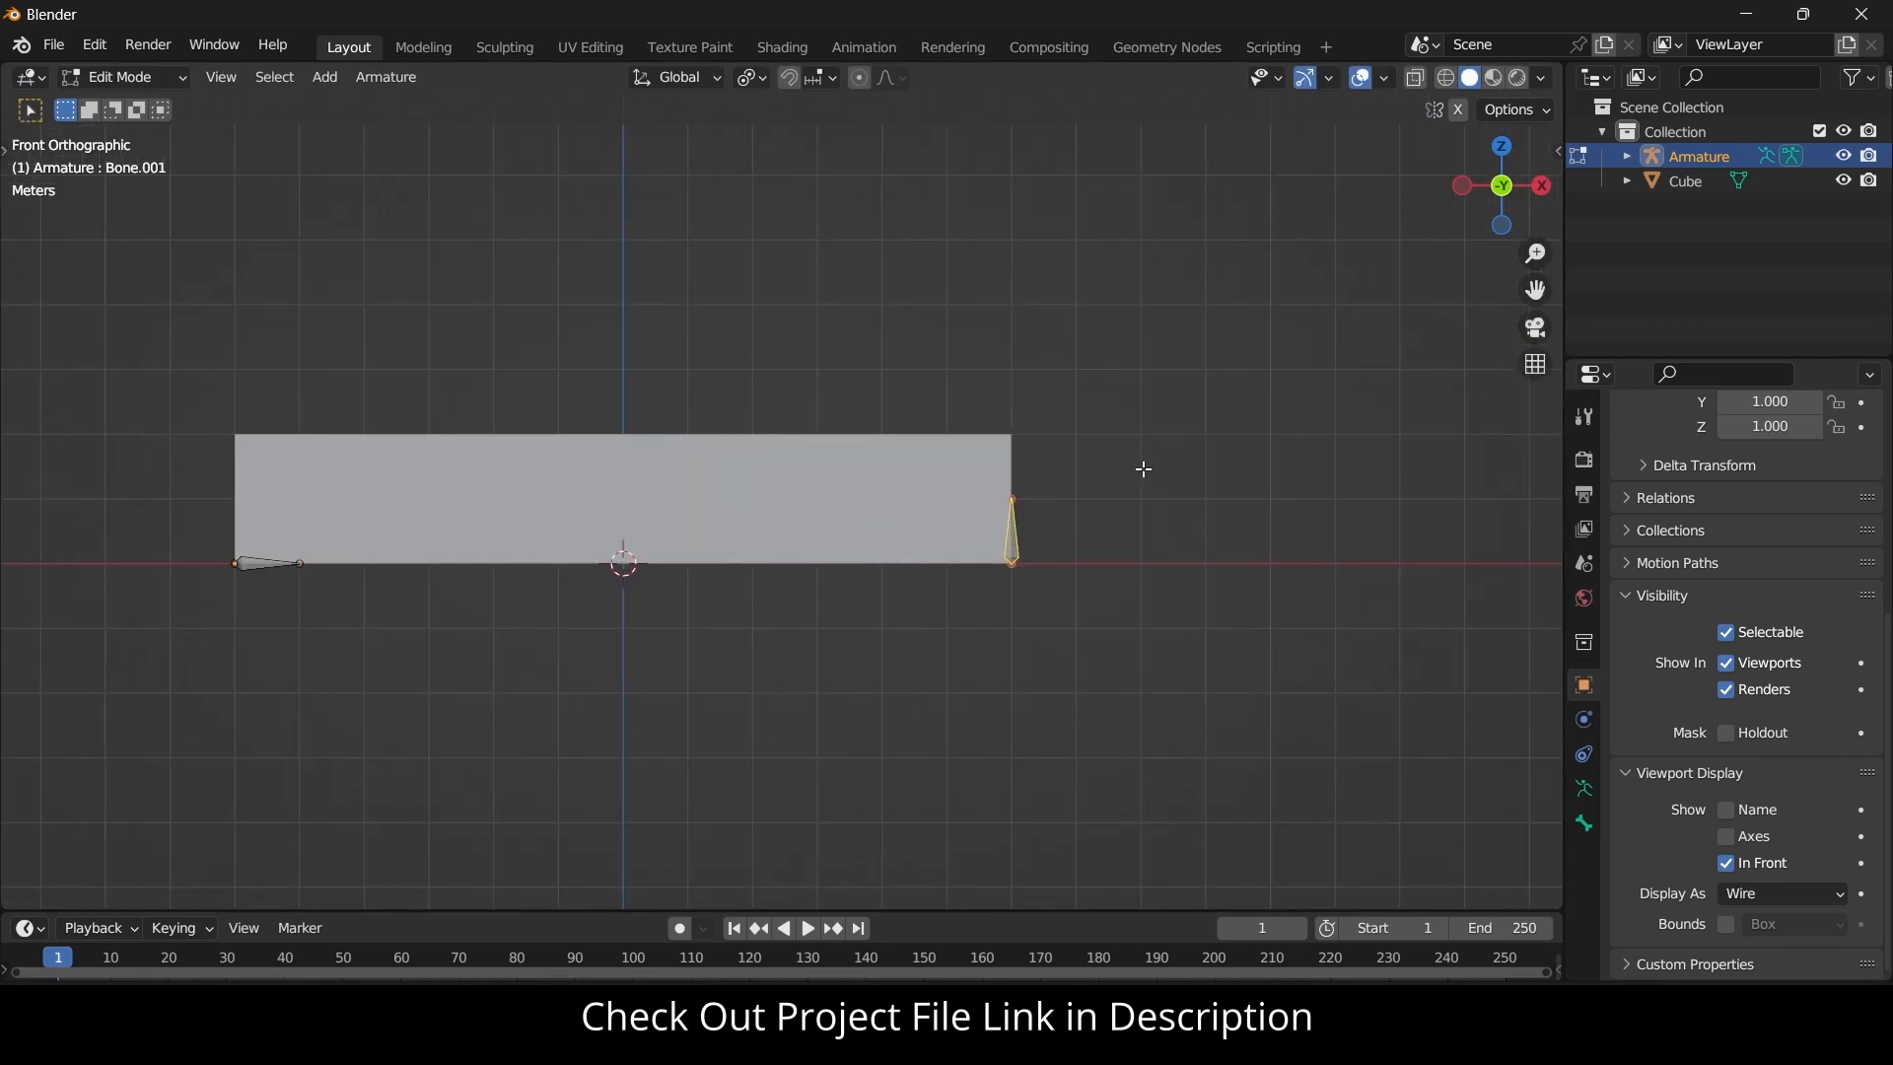
pyautogui.press('r')
pyautogui.press('y')
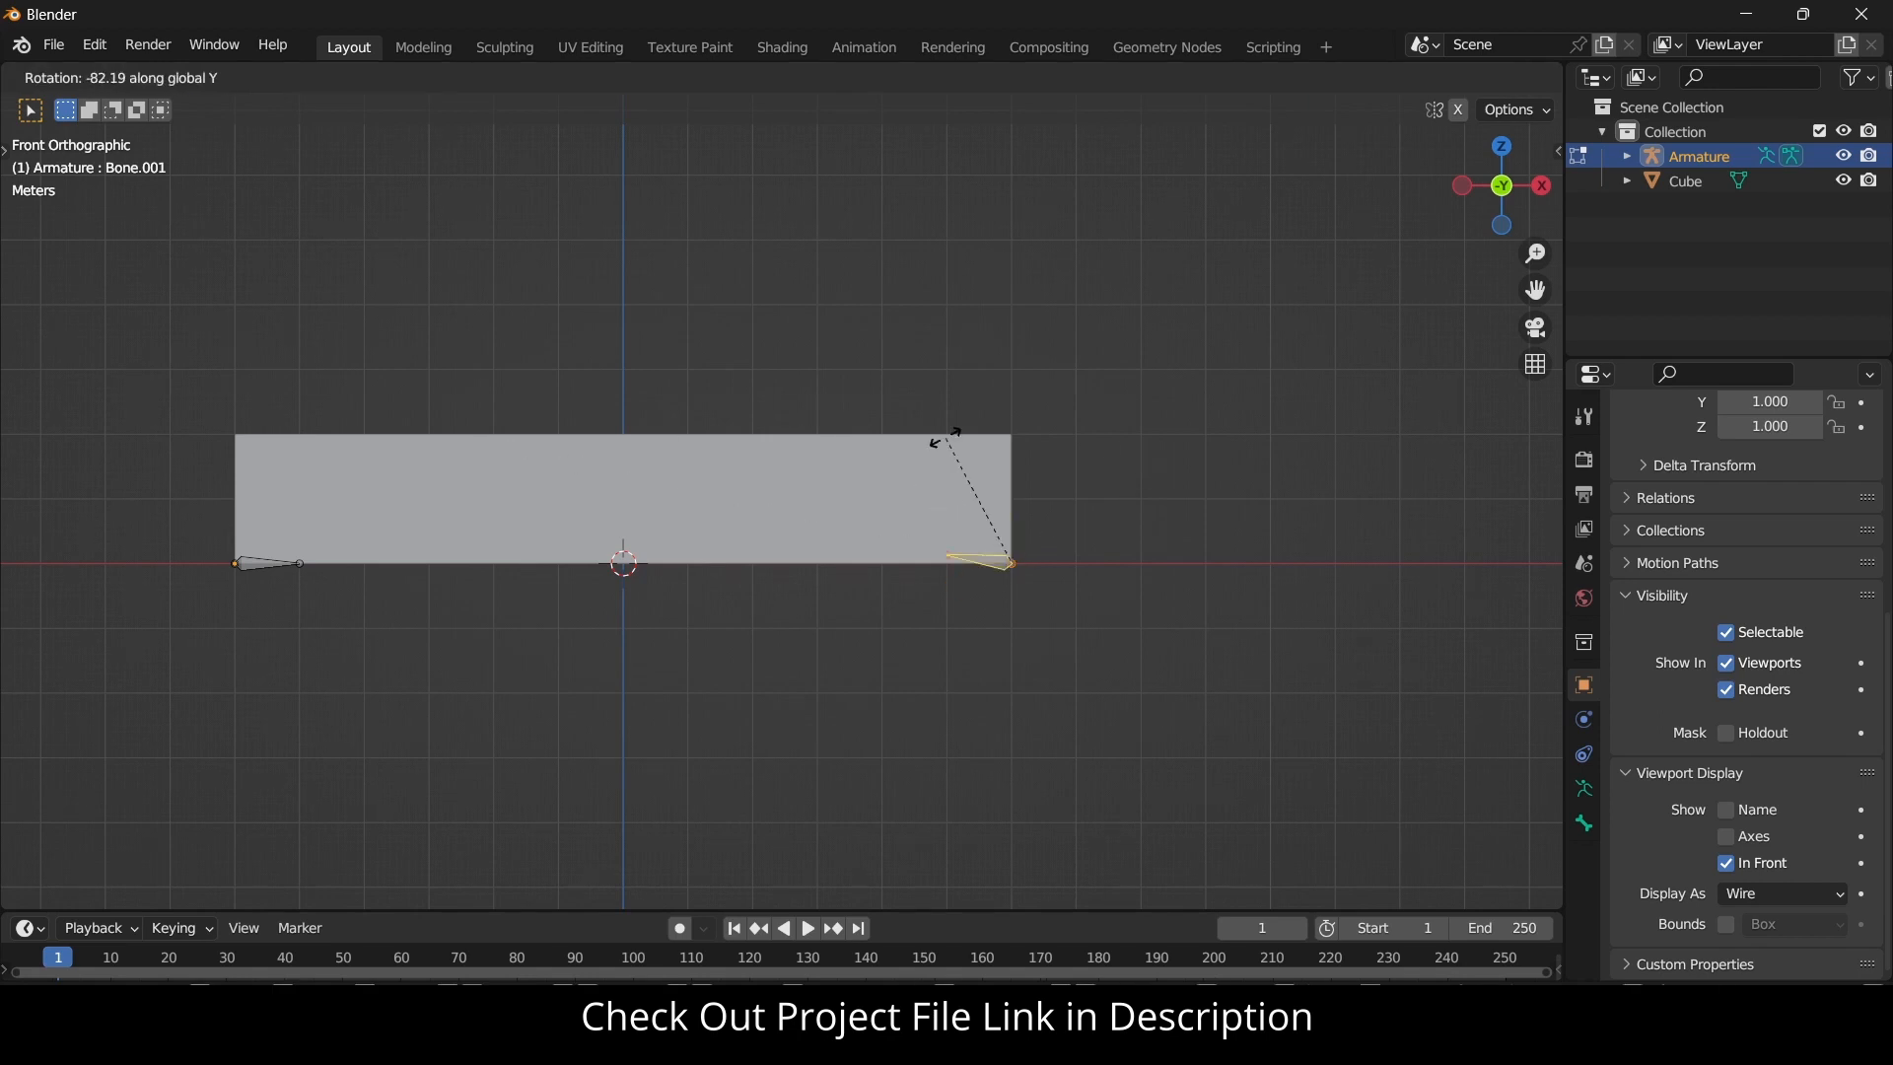
pyautogui.write('-90')
pyautogui.press('Return')
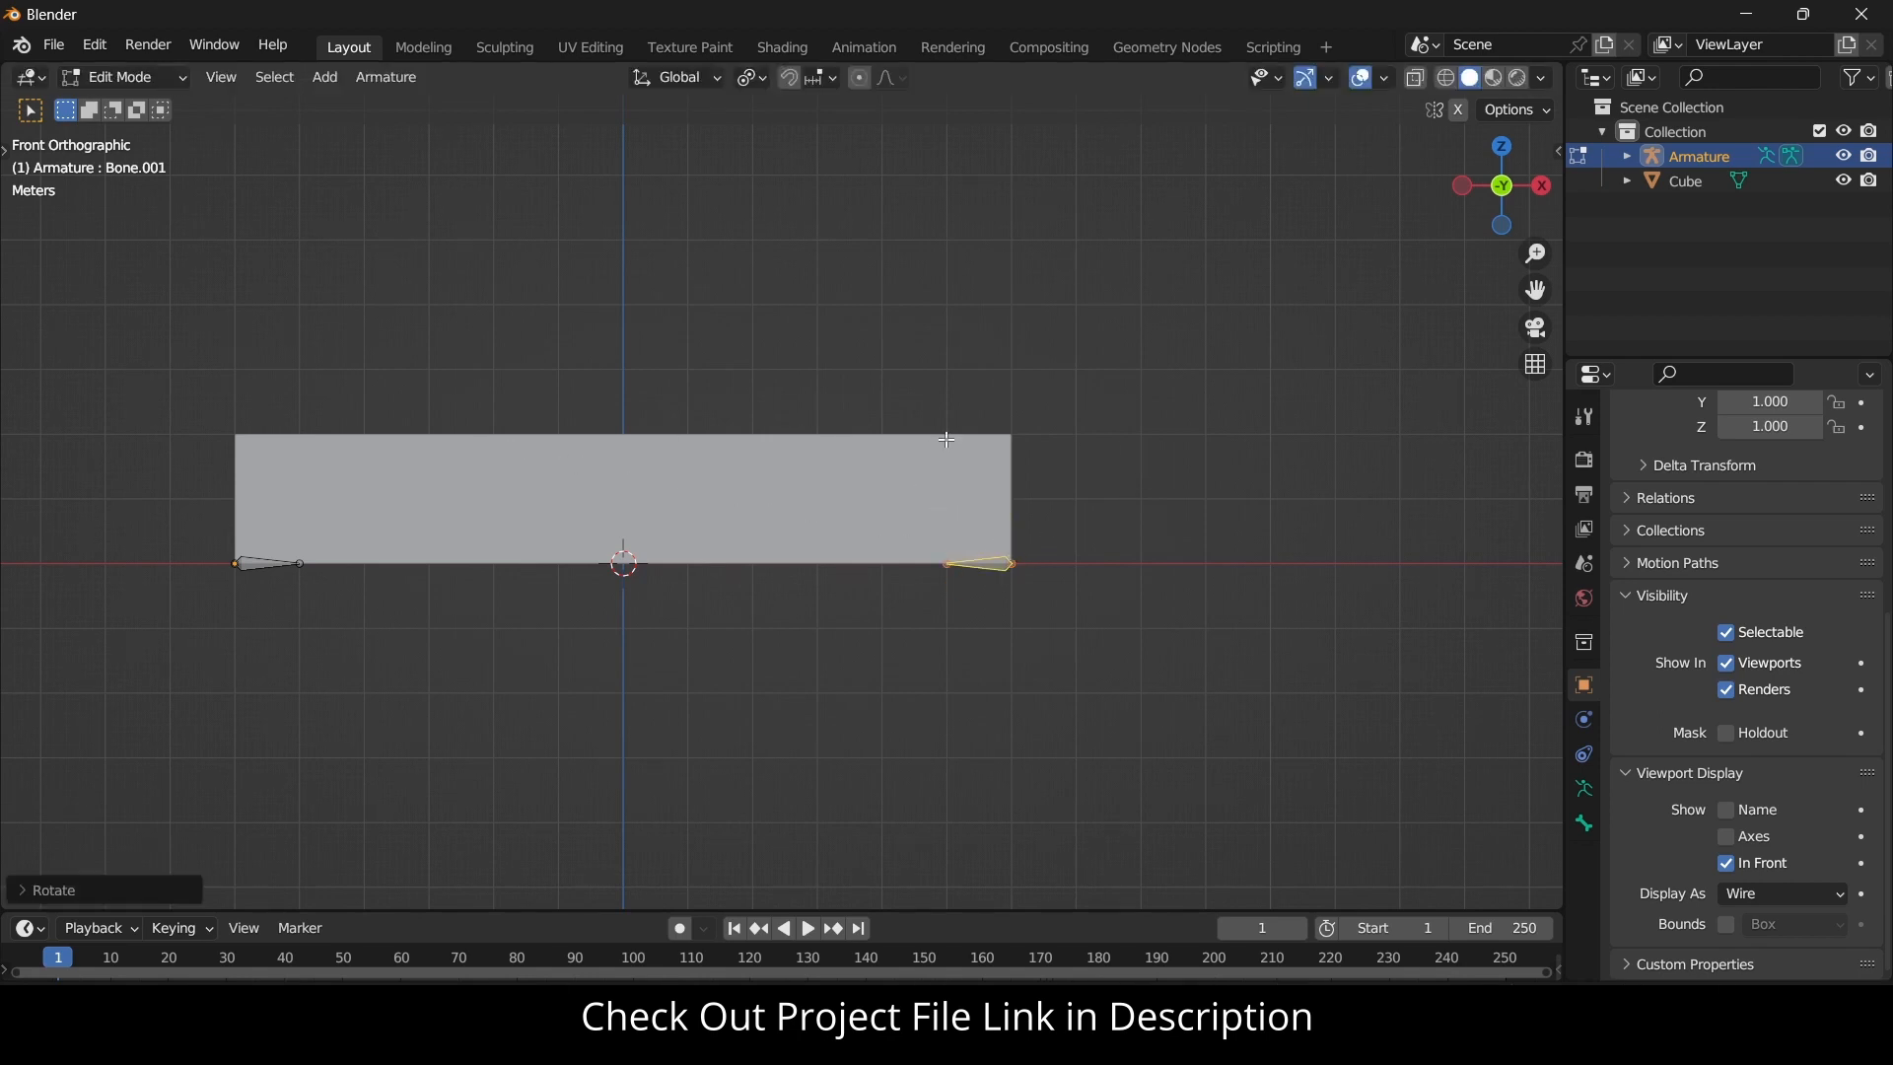
pyautogui.press('t')
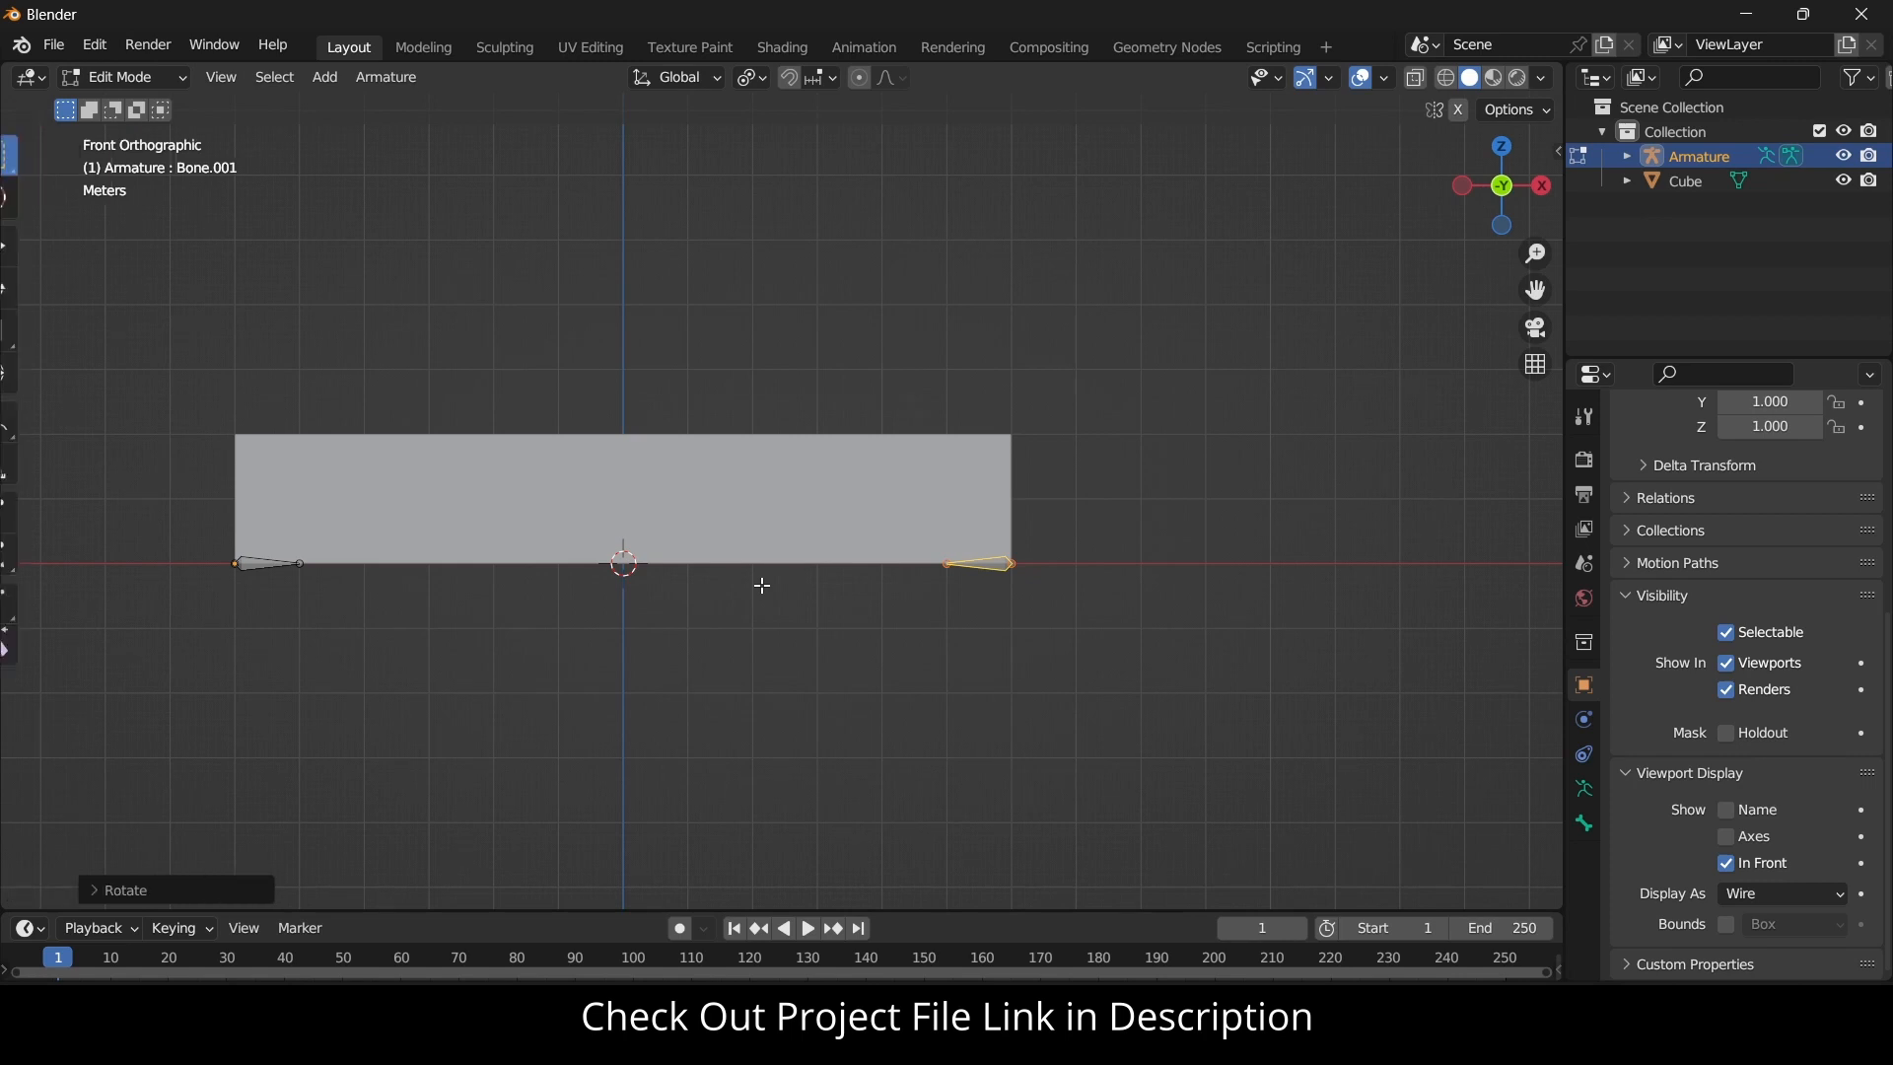
pyautogui.keyDown('shift'); pyautogui.moveTo(576, 621); pyautogui.dragTo(748, 558, button='middle'); pyautogui.keyUp('shift')
pyautogui.scroll(1, 747, 557)
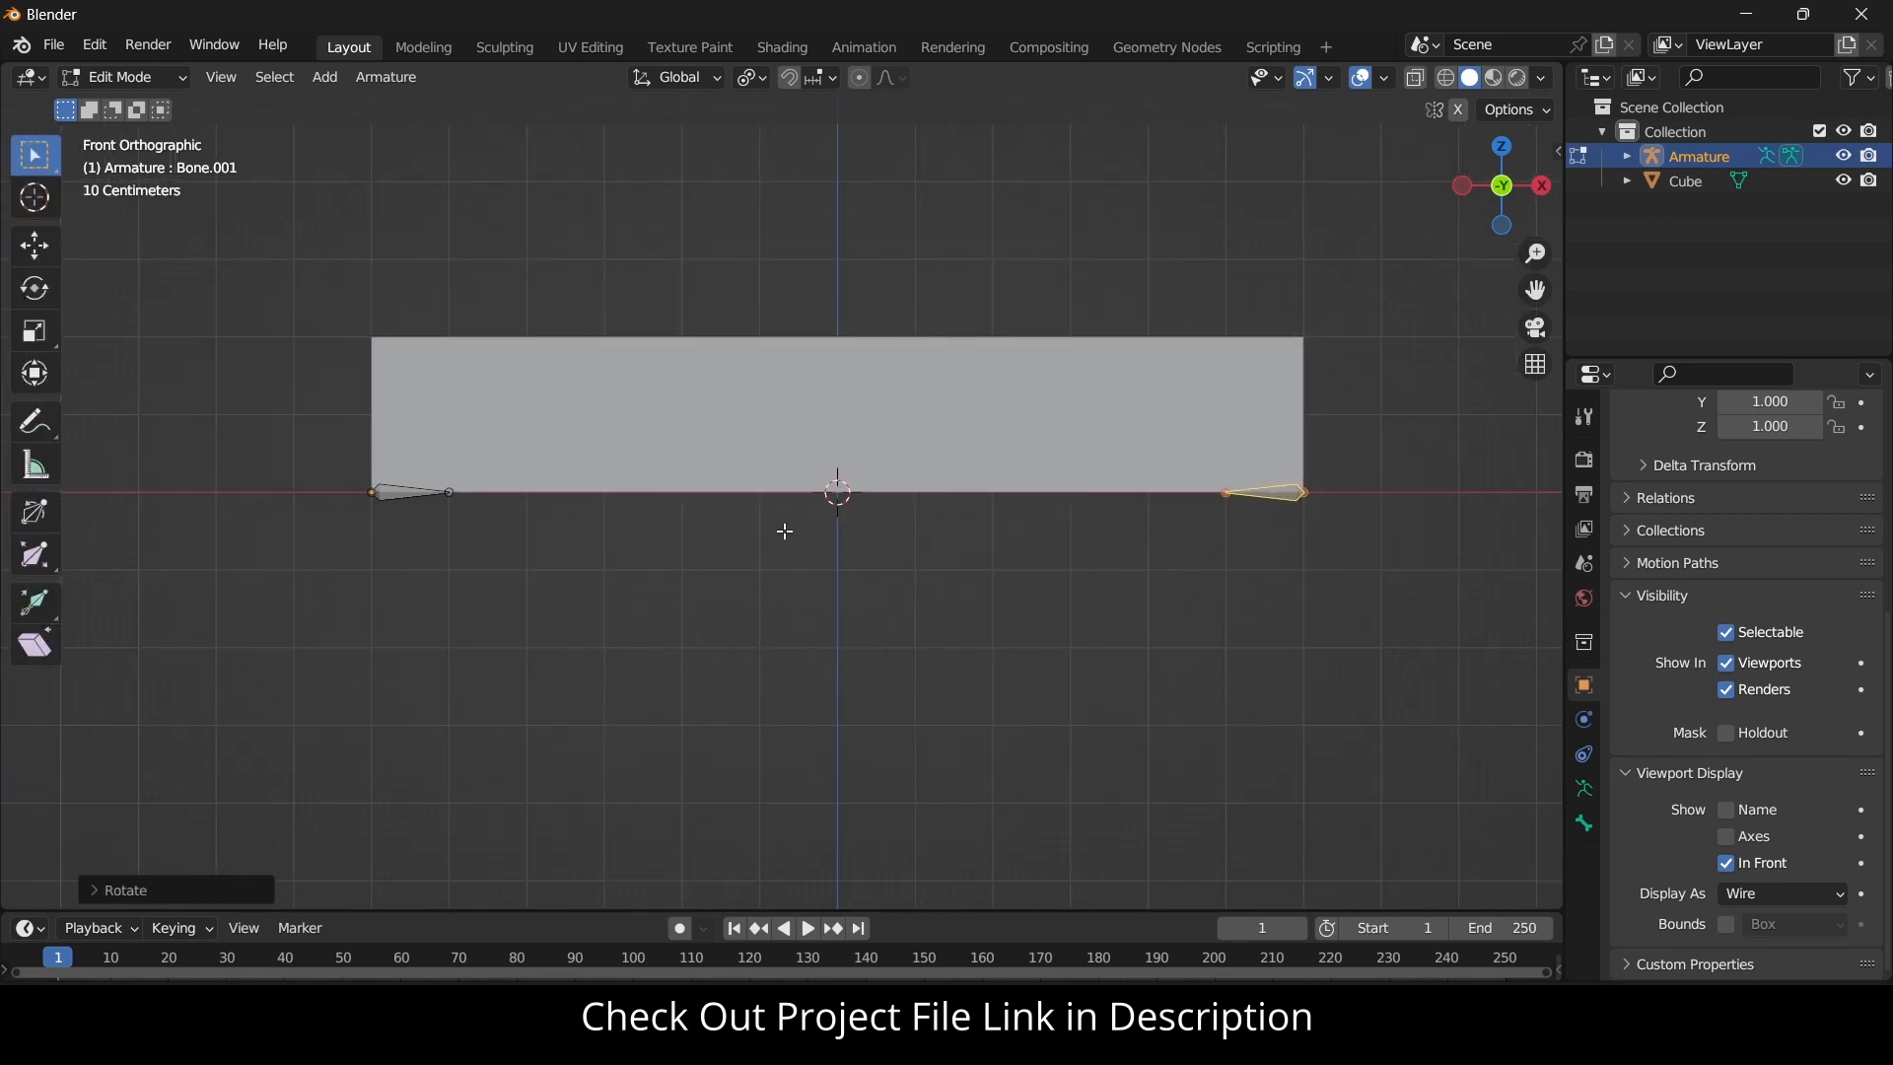
pyautogui.click(1134, 585)
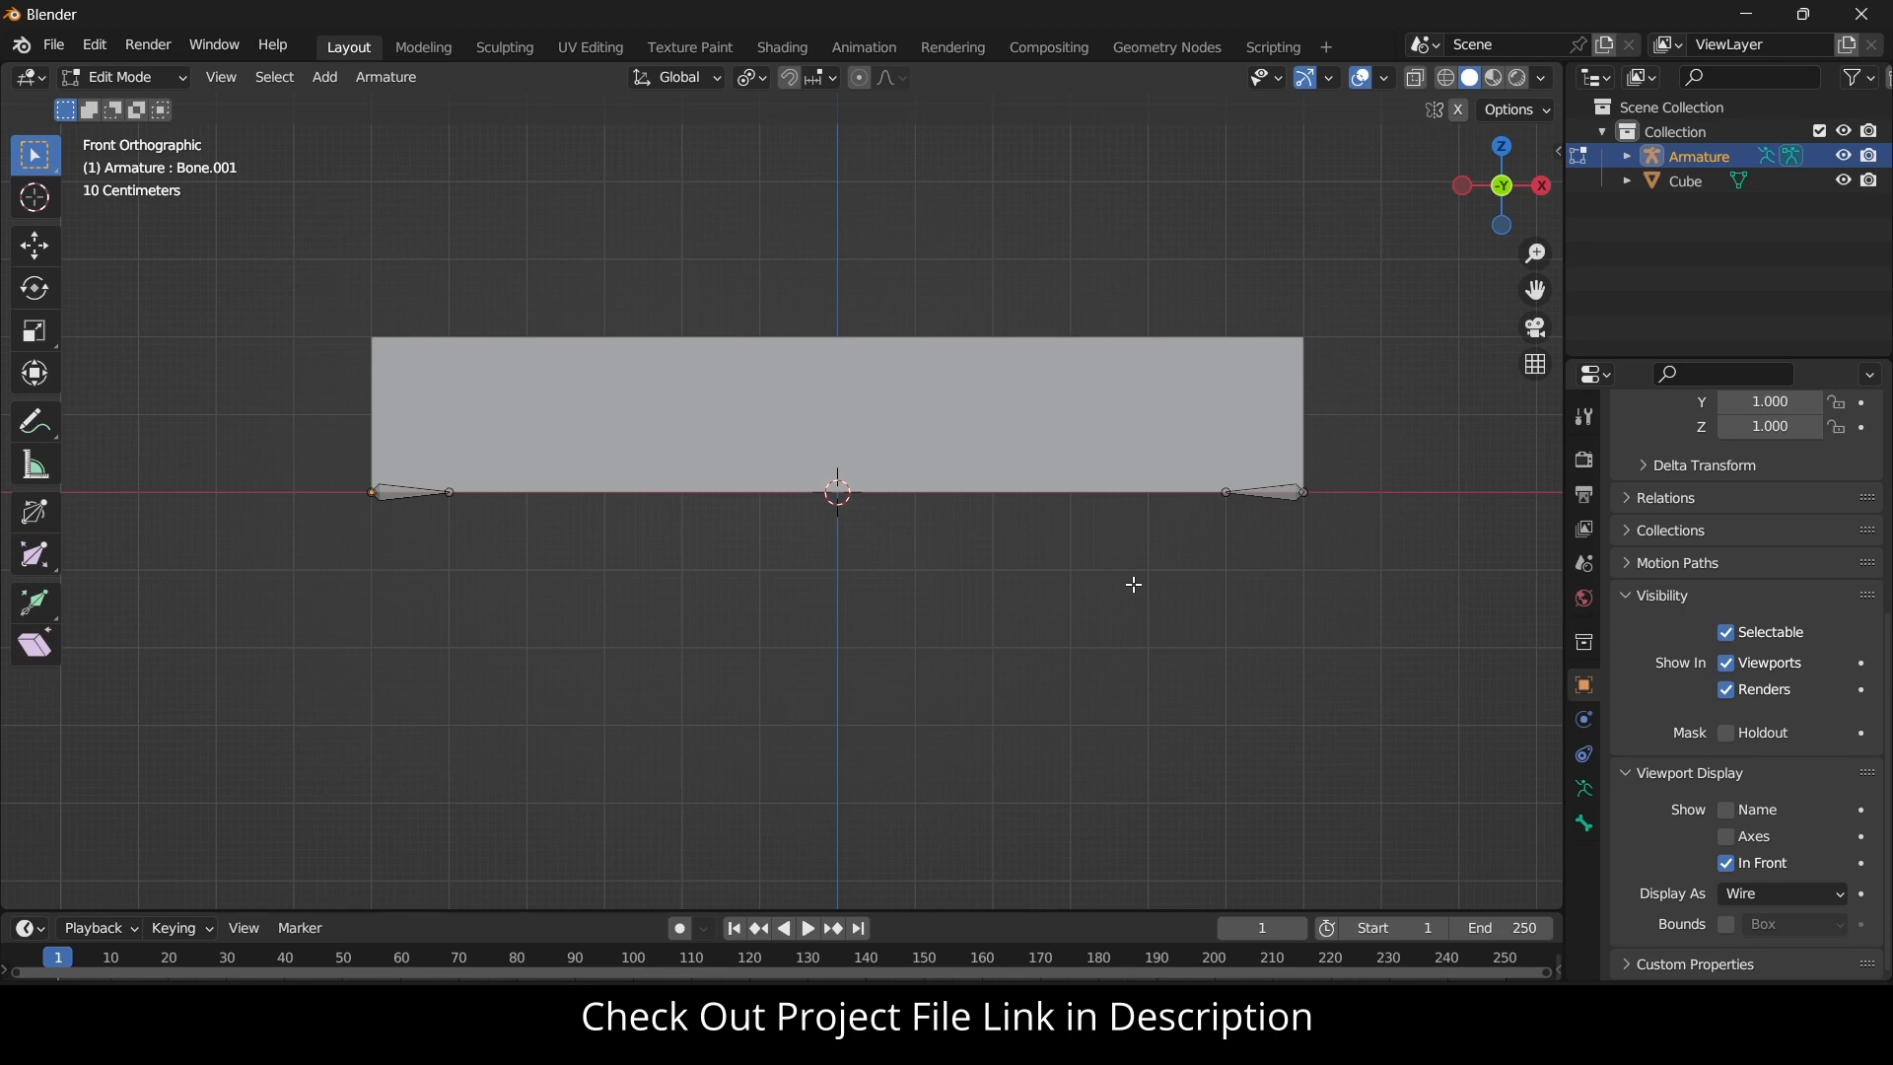
# Rename the bone at the -X arm end to 1LC.
pyautogui.moveTo(694, 496); pyautogui.dragTo(717, 578, button='middle')
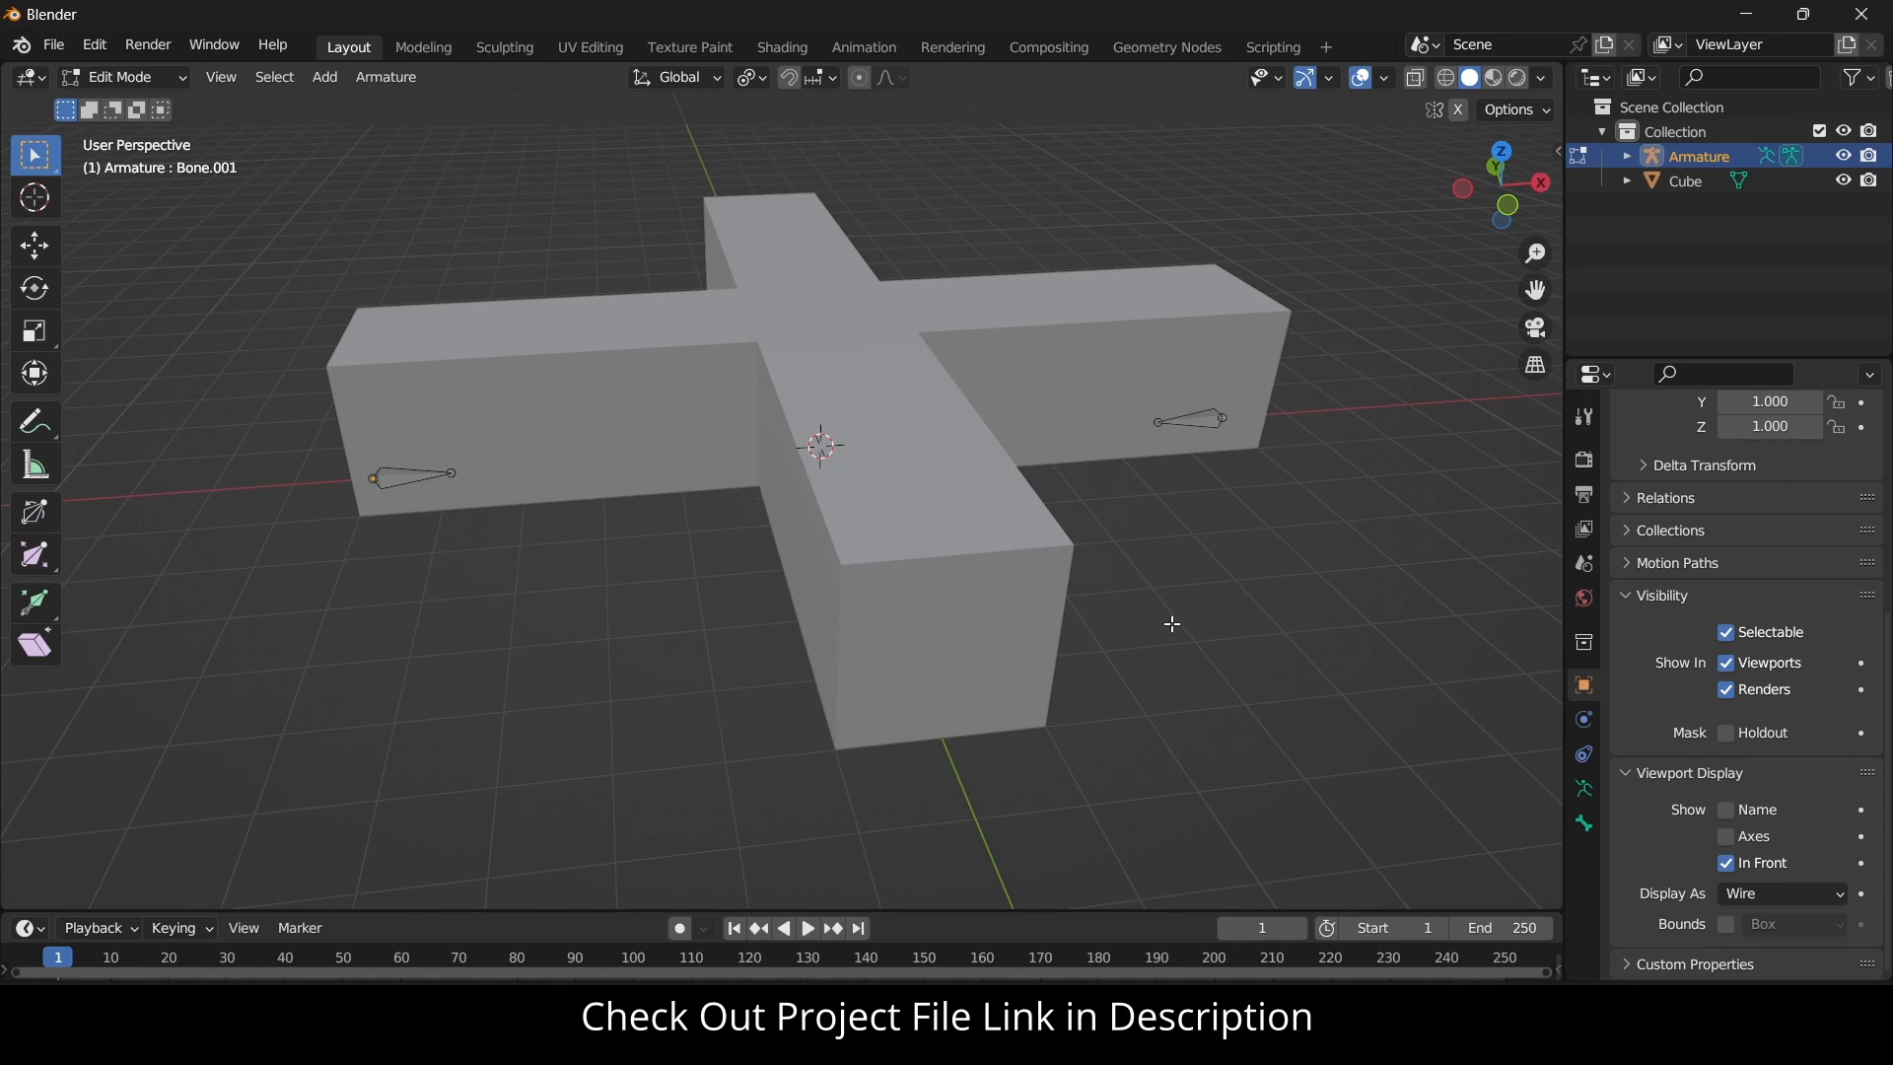
pyautogui.click(427, 477)
pyautogui.press('F2')
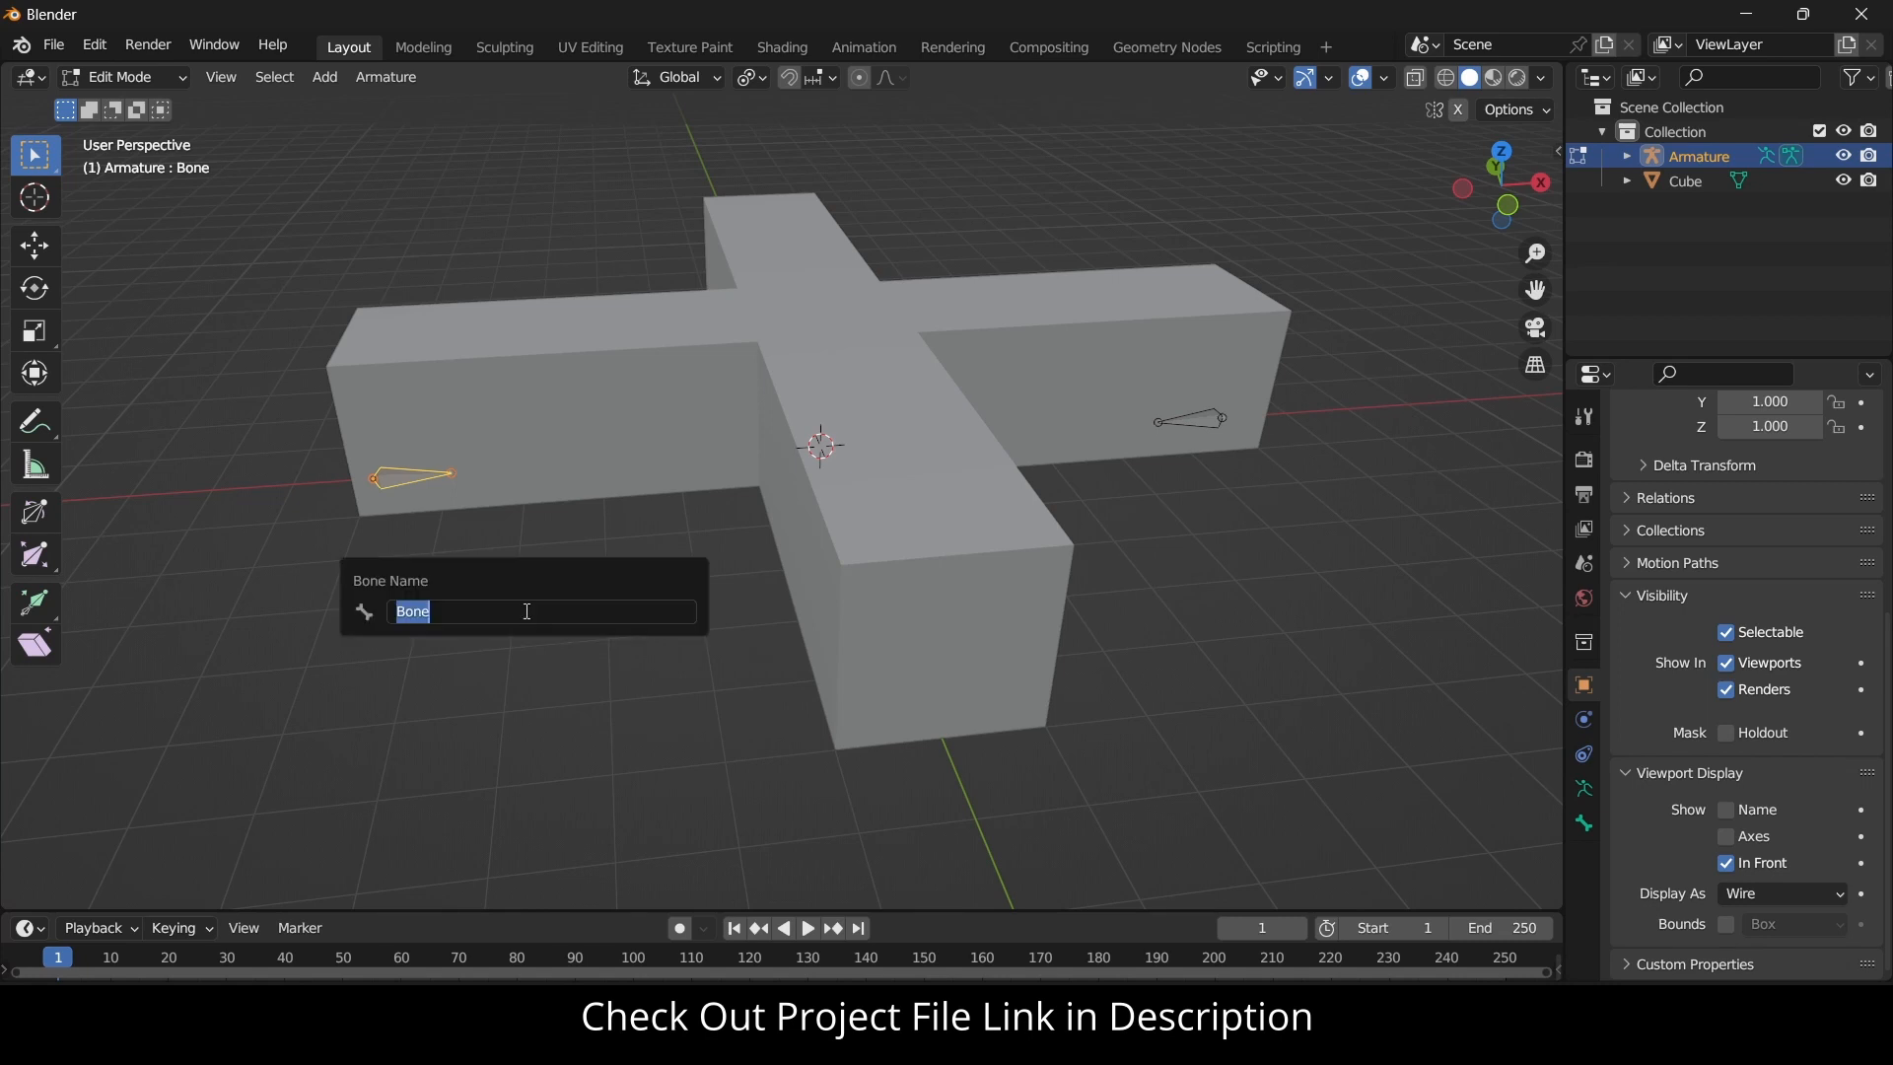
pyautogui.write('1L')
pyautogui.write('C')
pyautogui.press('Return')
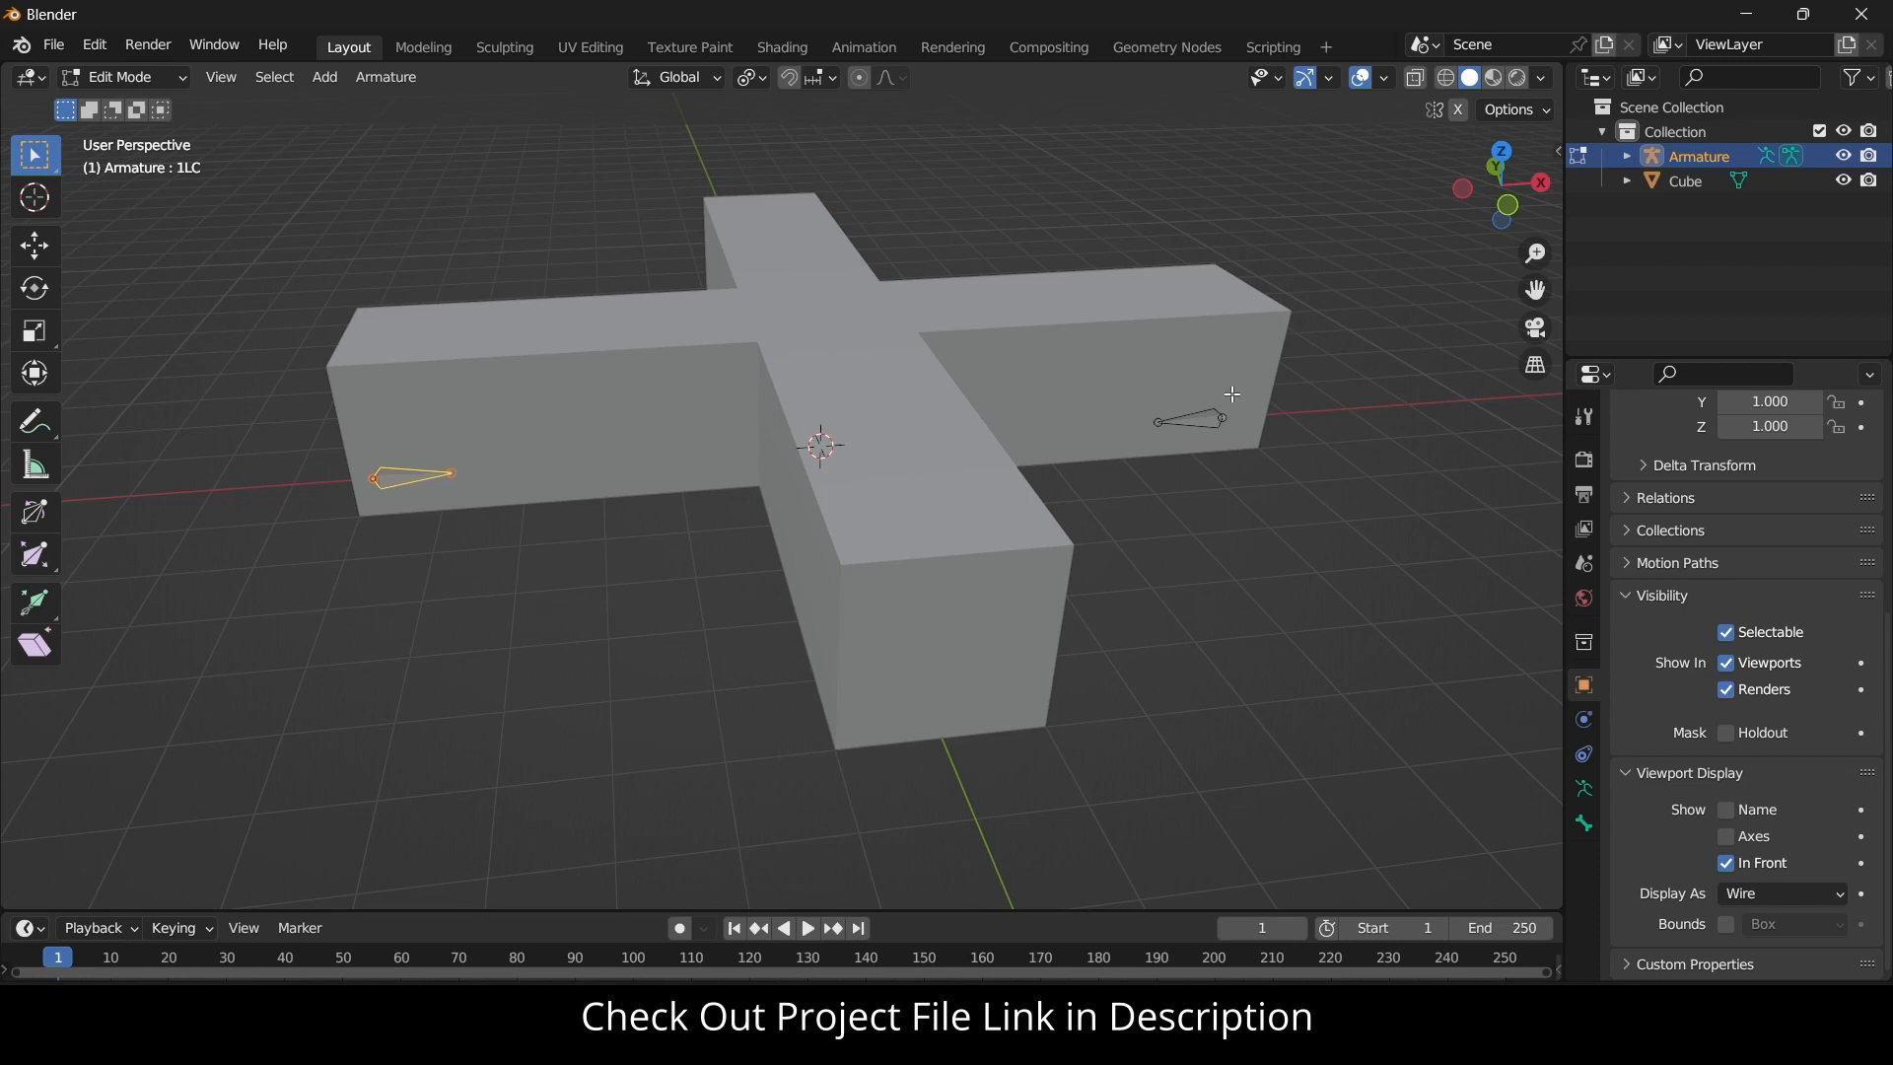
# Parent bone 1LC to the bone at the +X arm end with Keep Offset.
pyautogui.click(1312, 588)
pyautogui.click(409, 475)
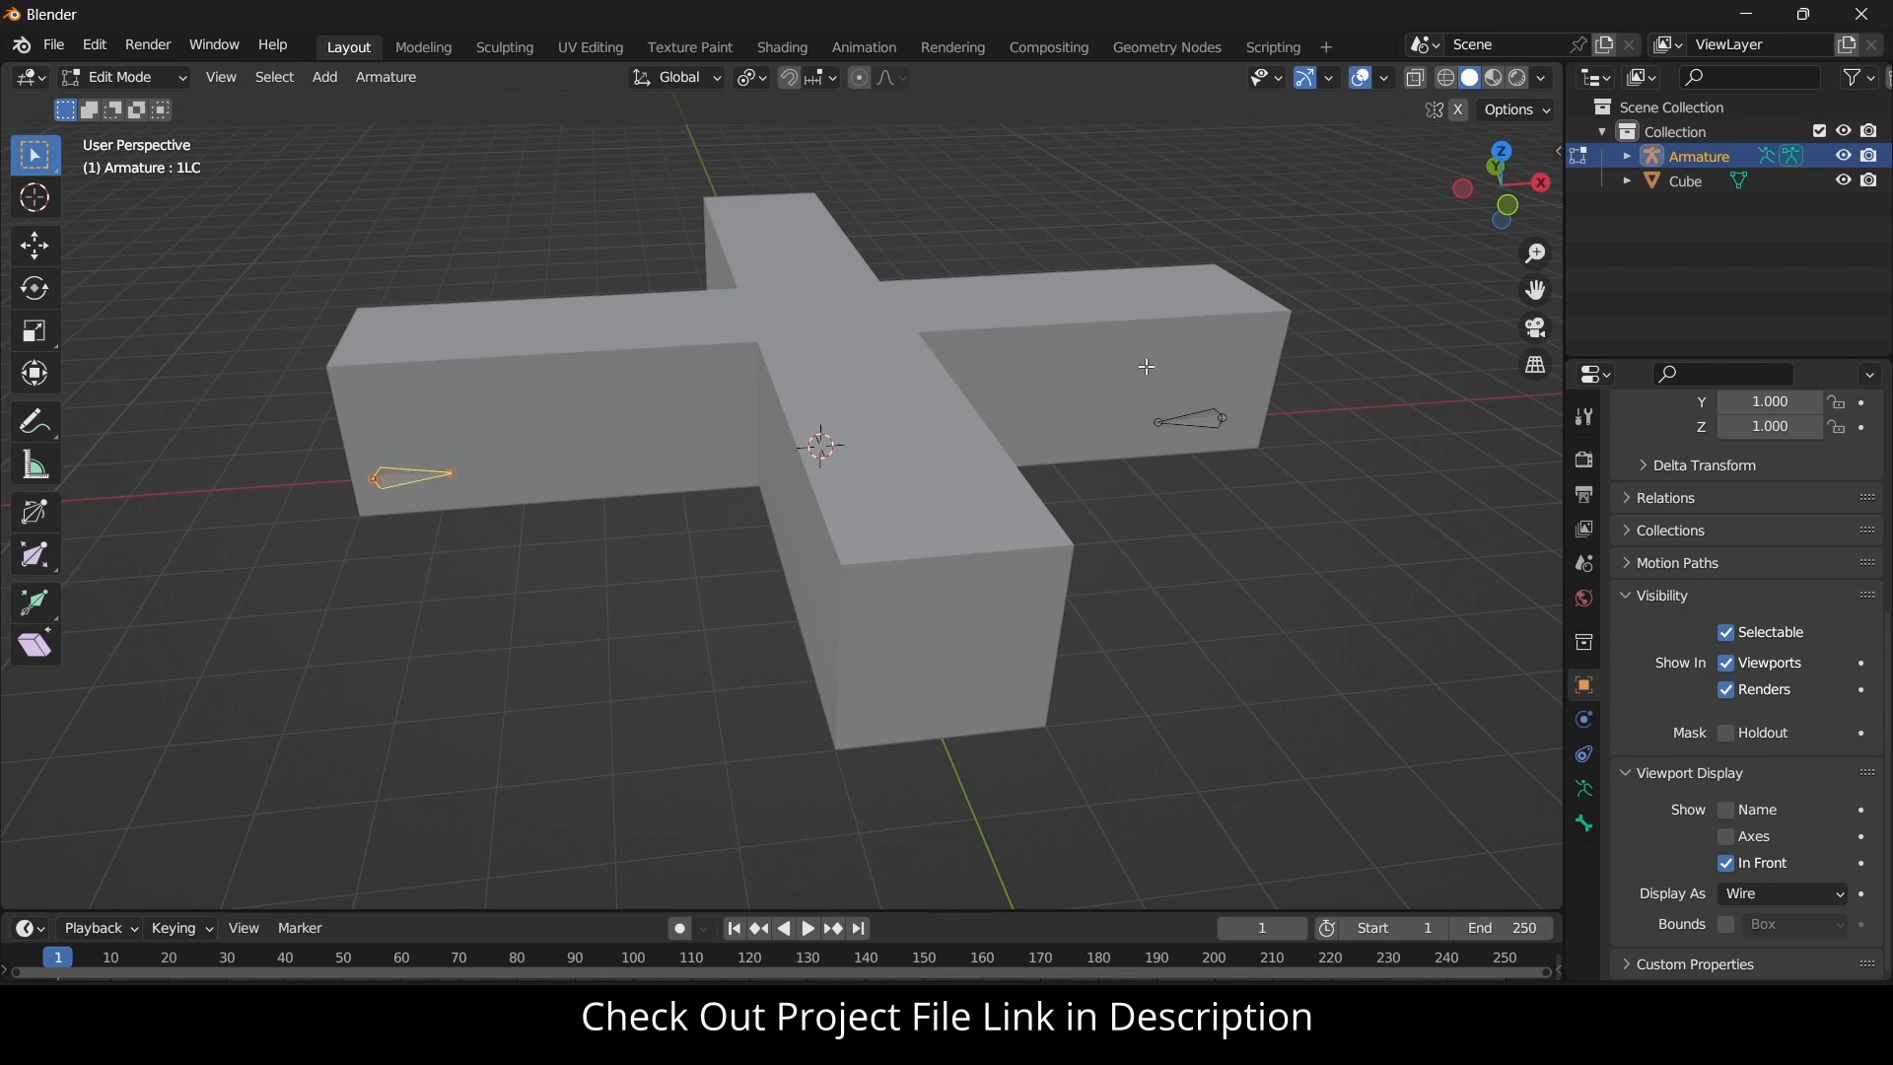
pyautogui.keyDown('shift'); pyautogui.click(1205, 422); pyautogui.keyUp('shift')
pyautogui.hotkey('ctrl', 'p')
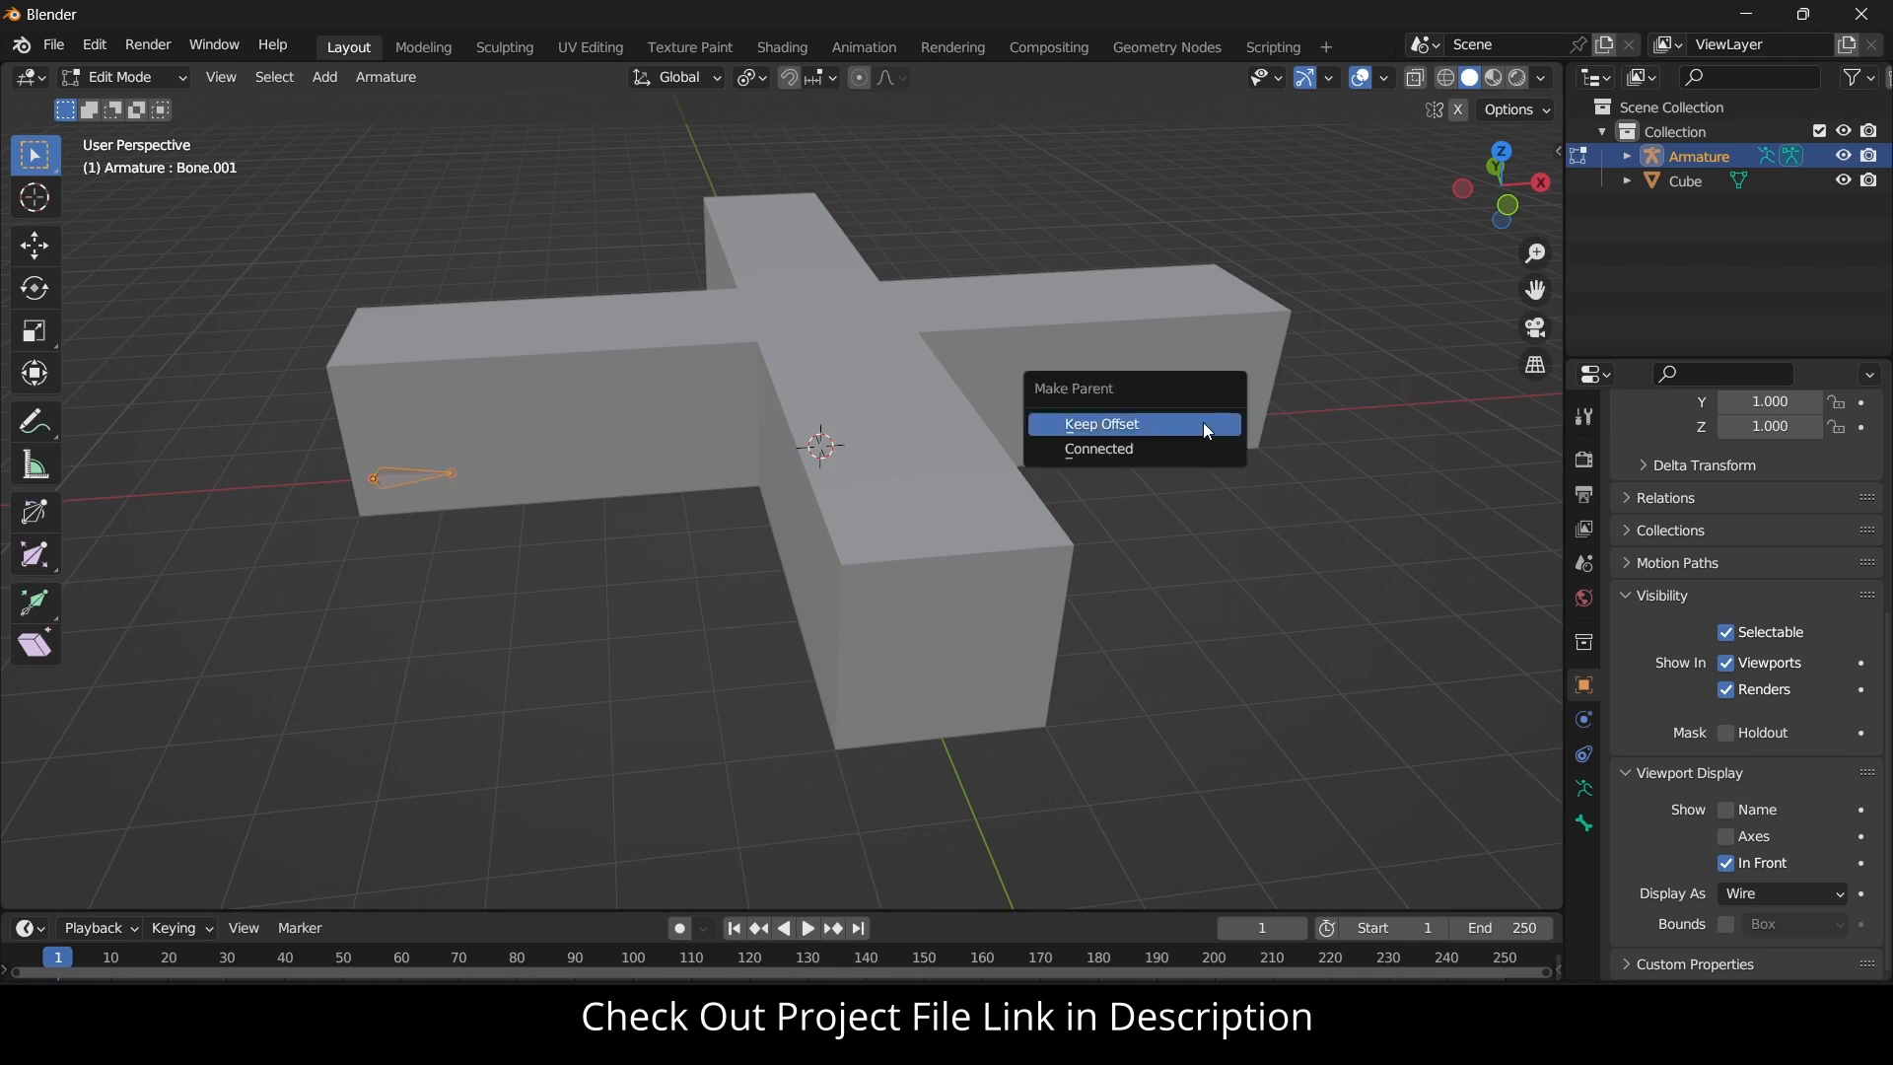
pyautogui.click(1203, 423)
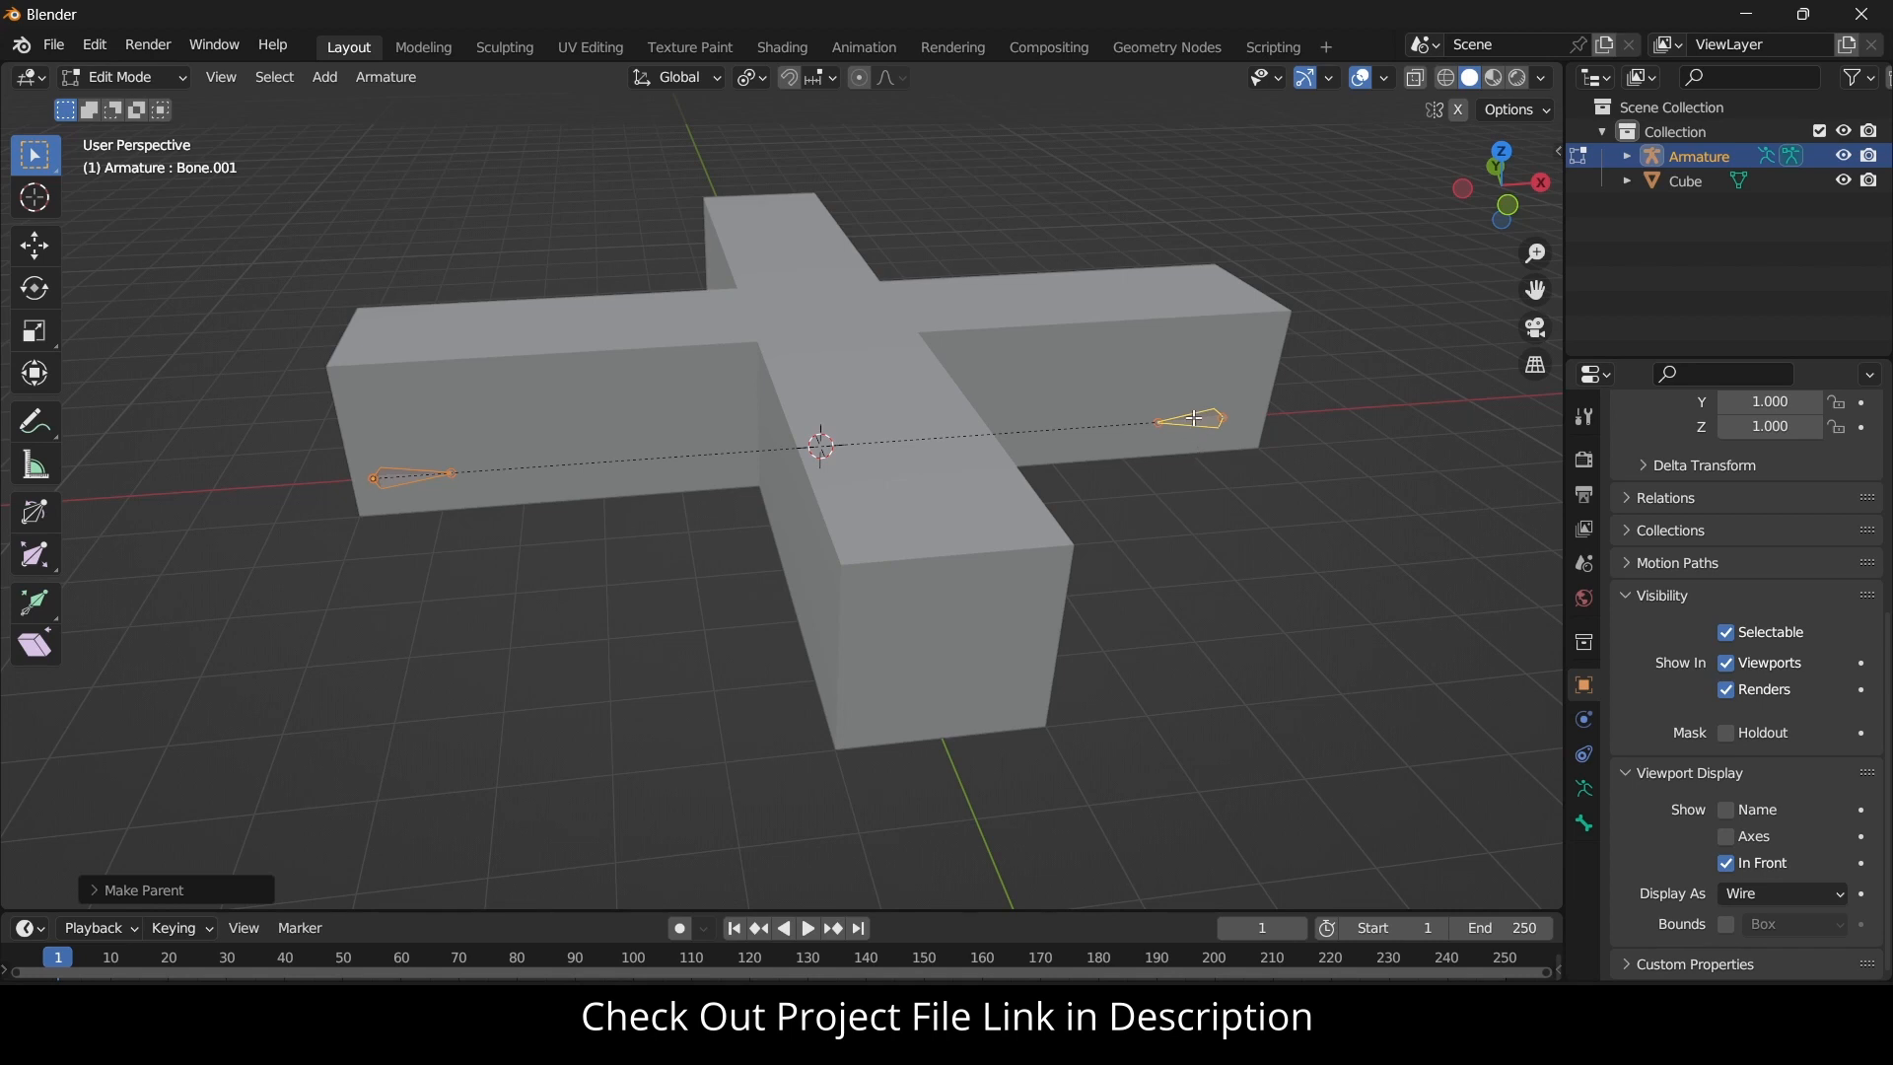
# Rename the bone at the +X arm end to 2RP.
pyautogui.click(1195, 420)
pyautogui.press('F2')
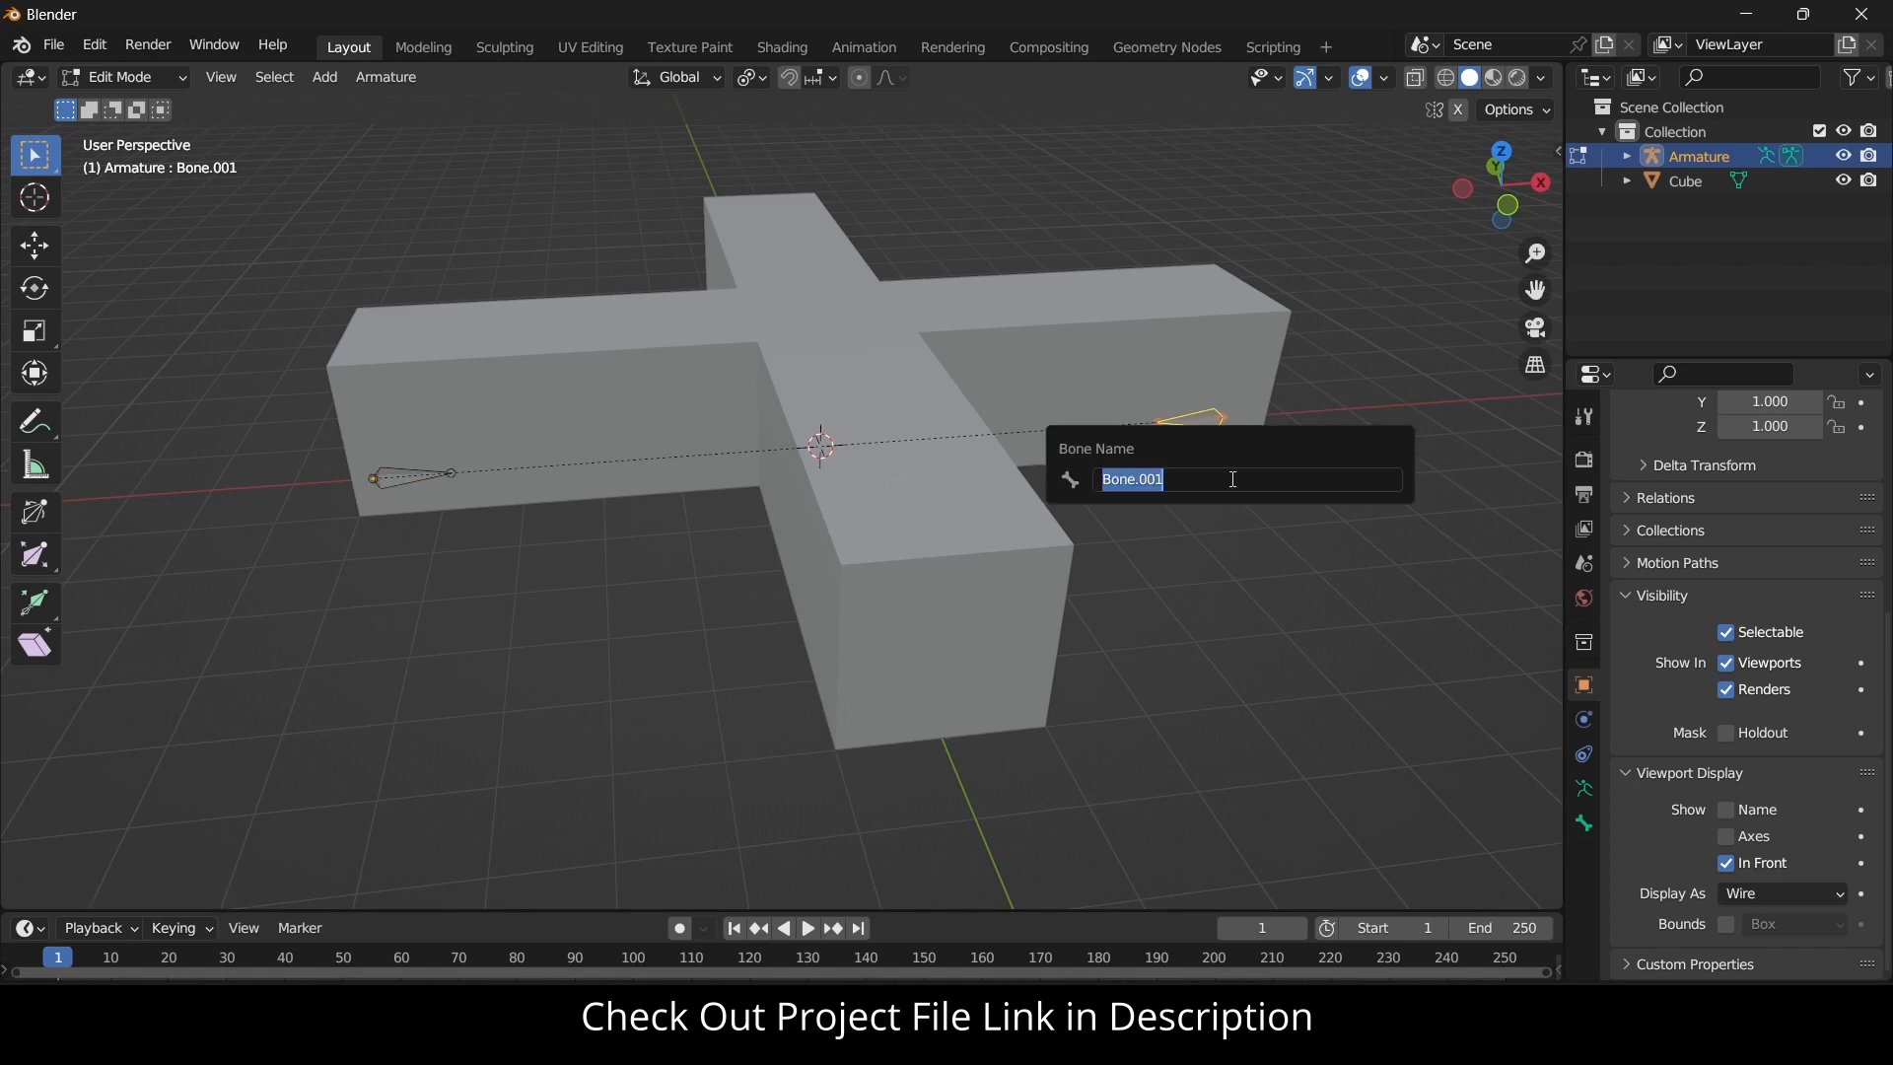
pyautogui.write('2RP')
pyautogui.press('Return')
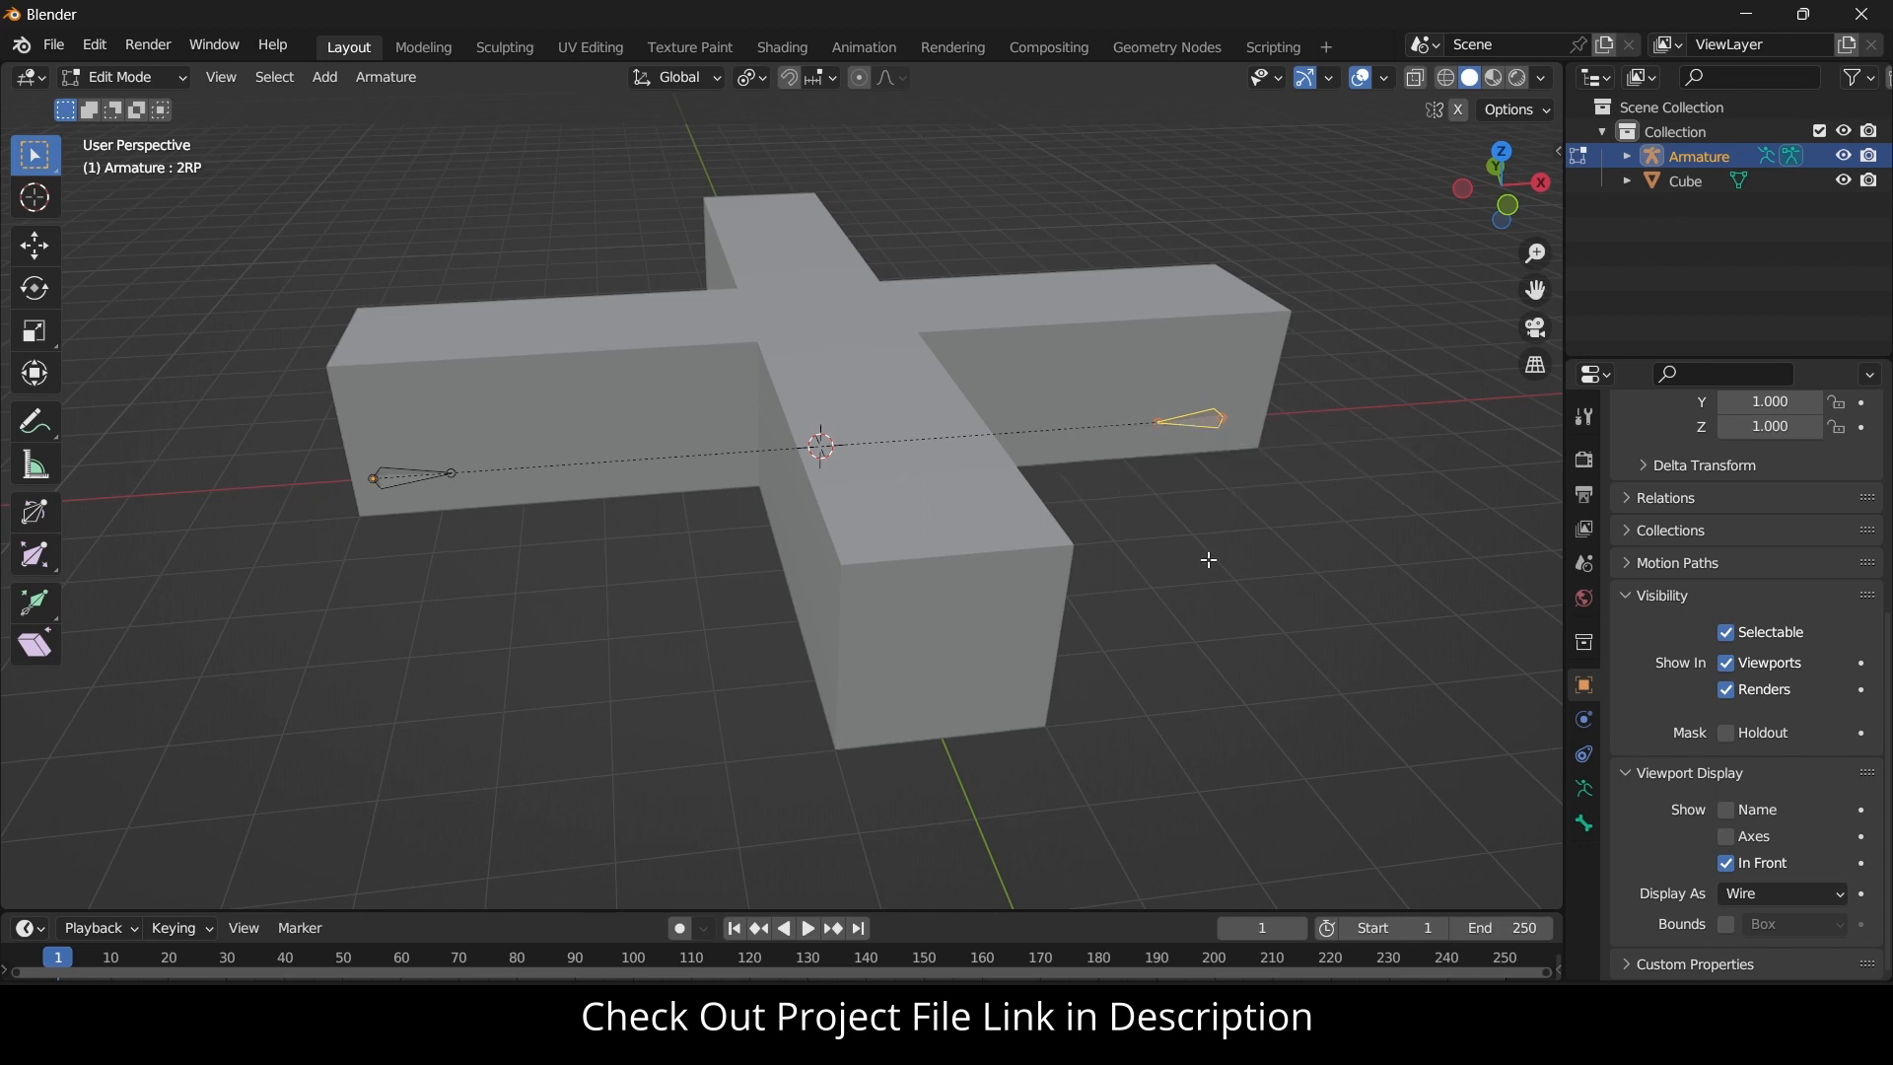
# Test the parenting in Pose Mode by rotating 2RP and 1LC about Y, cancelling each rotation, and return to Edit Mode.
pyautogui.click(140, 76)
pyautogui.click(150, 158)
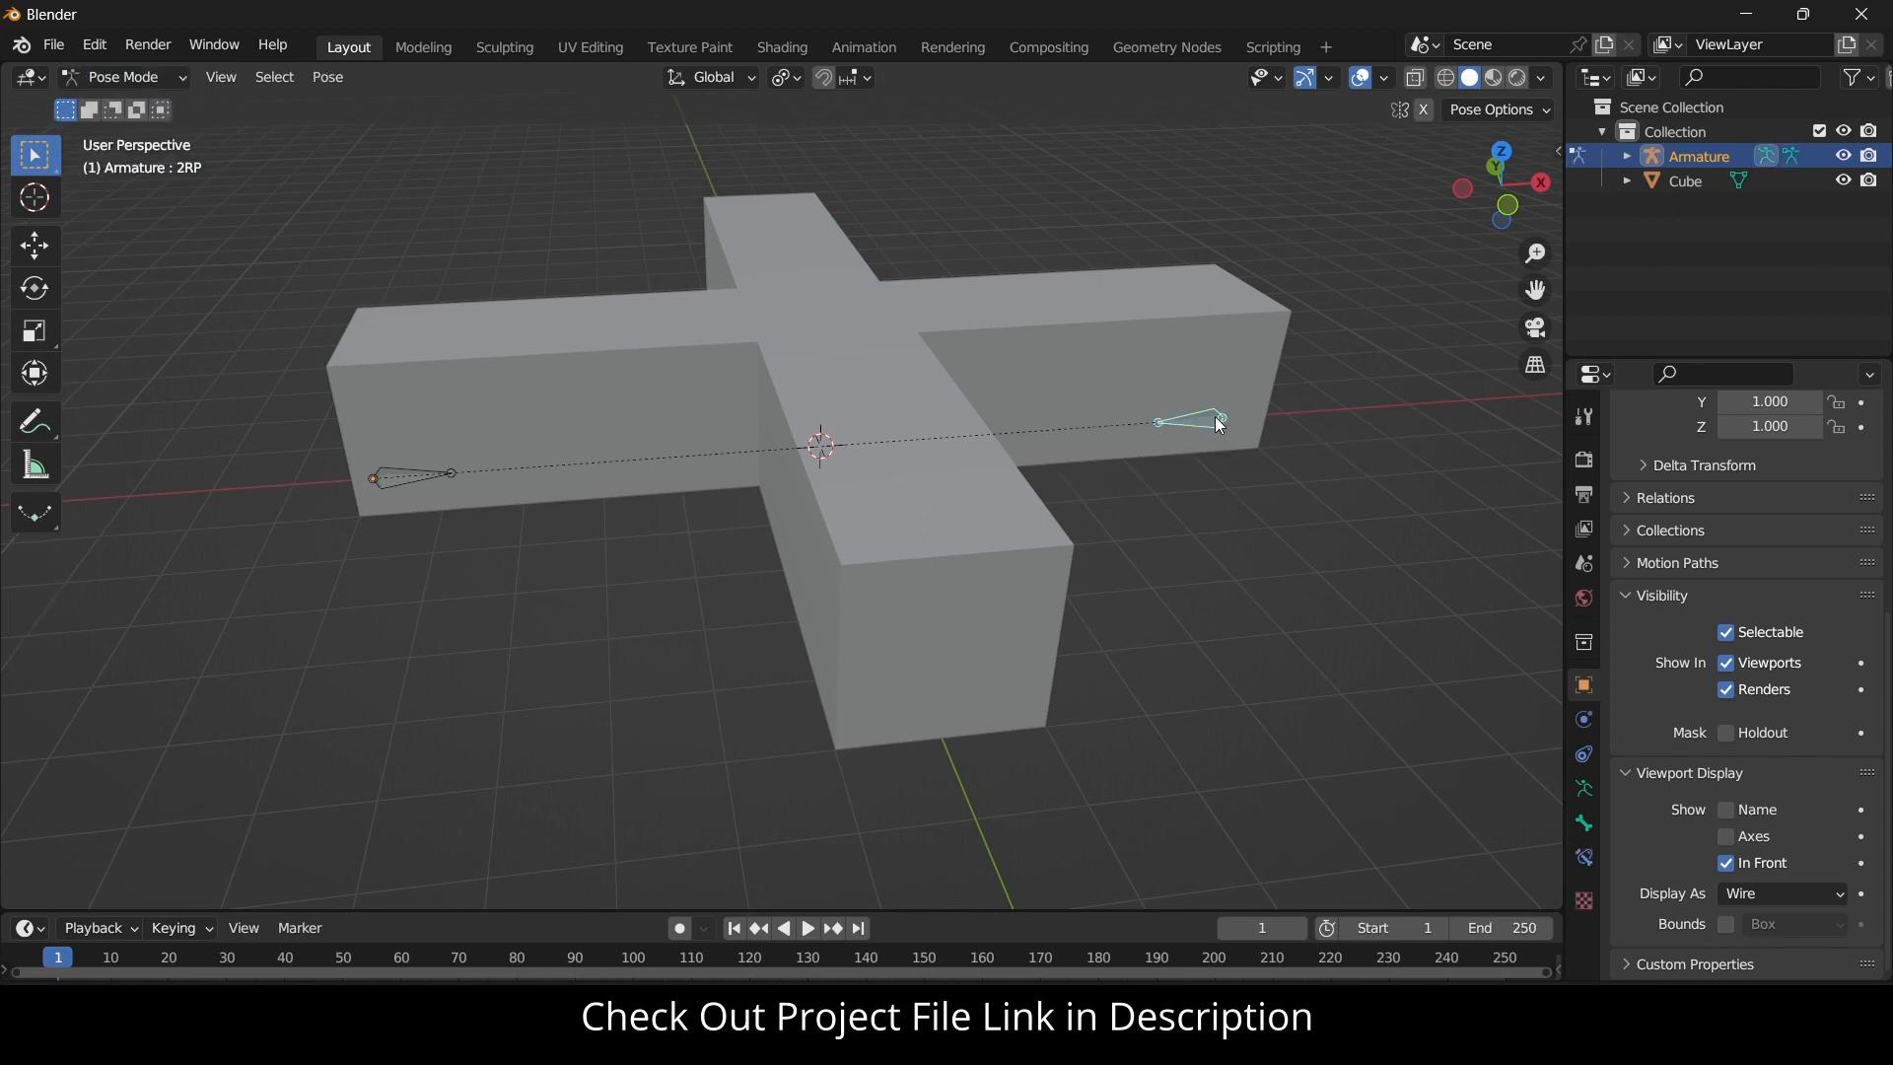
pyautogui.press('r')
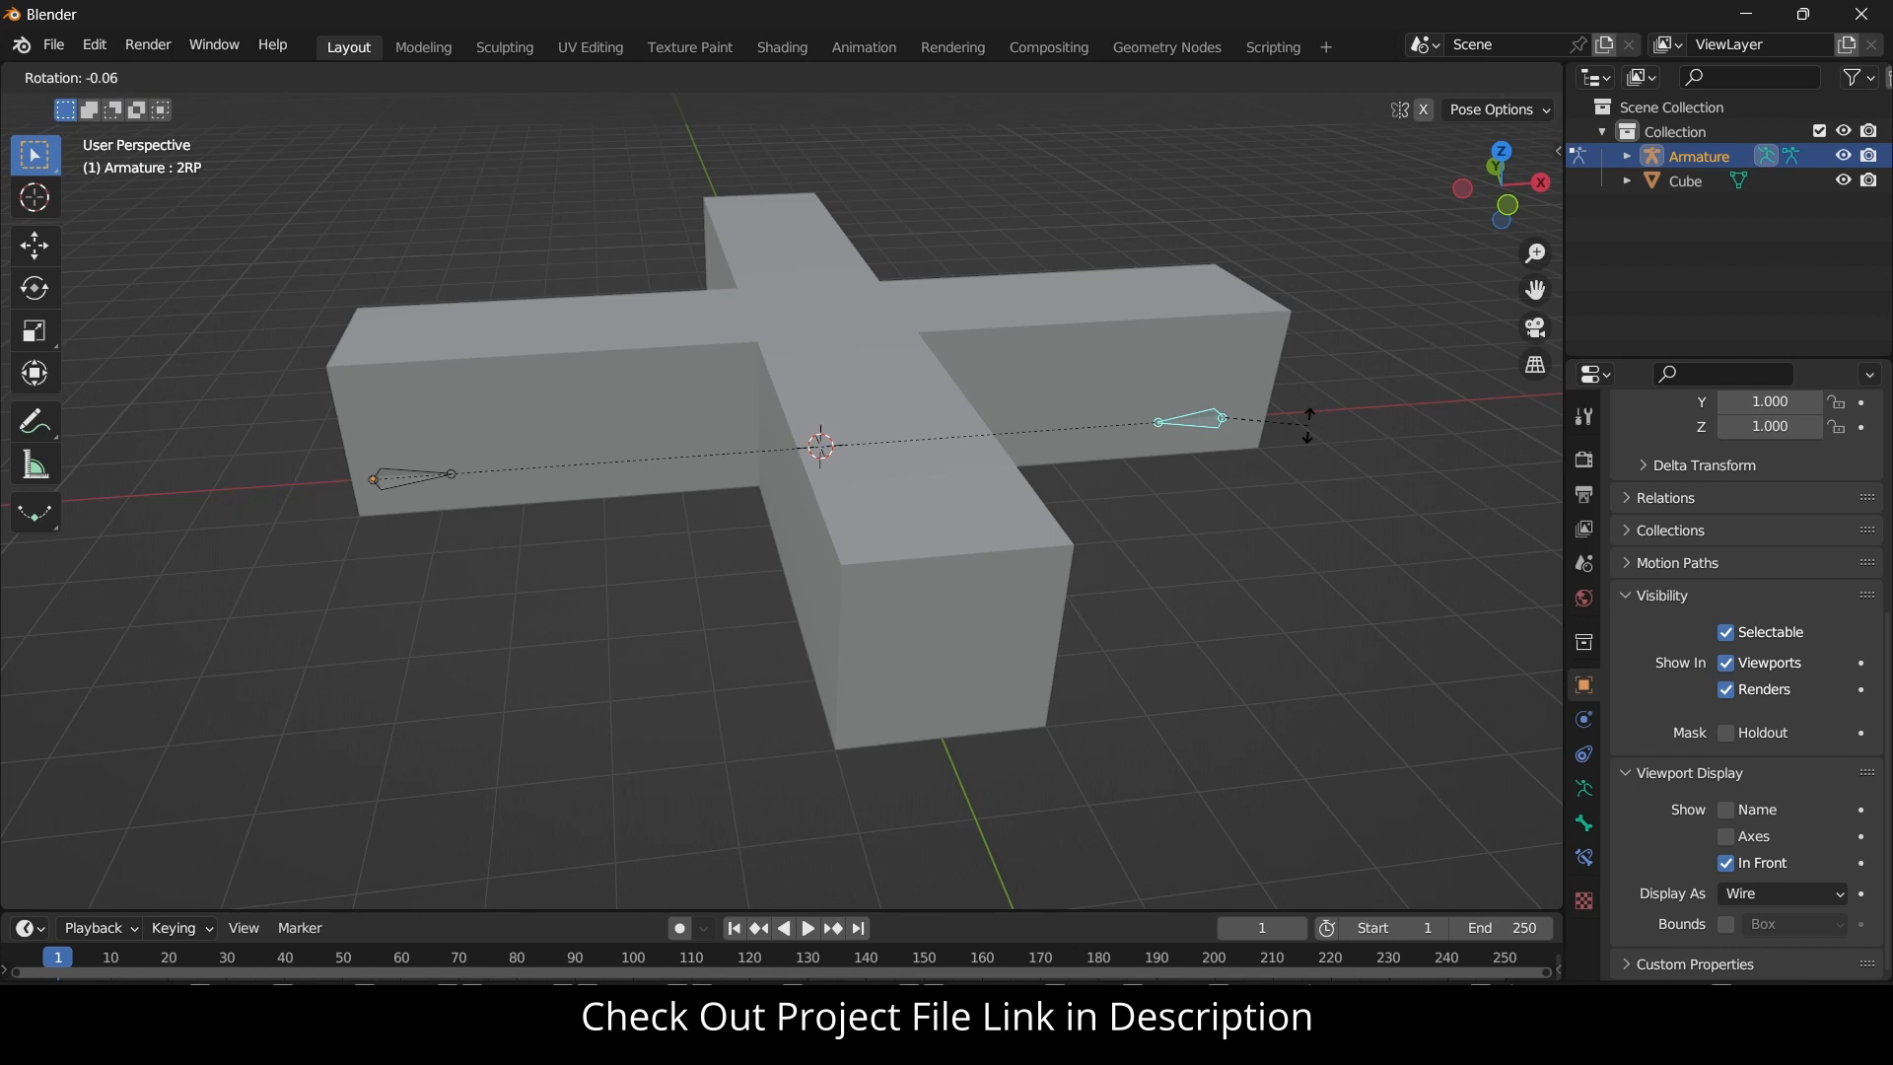
pyautogui.press('y')
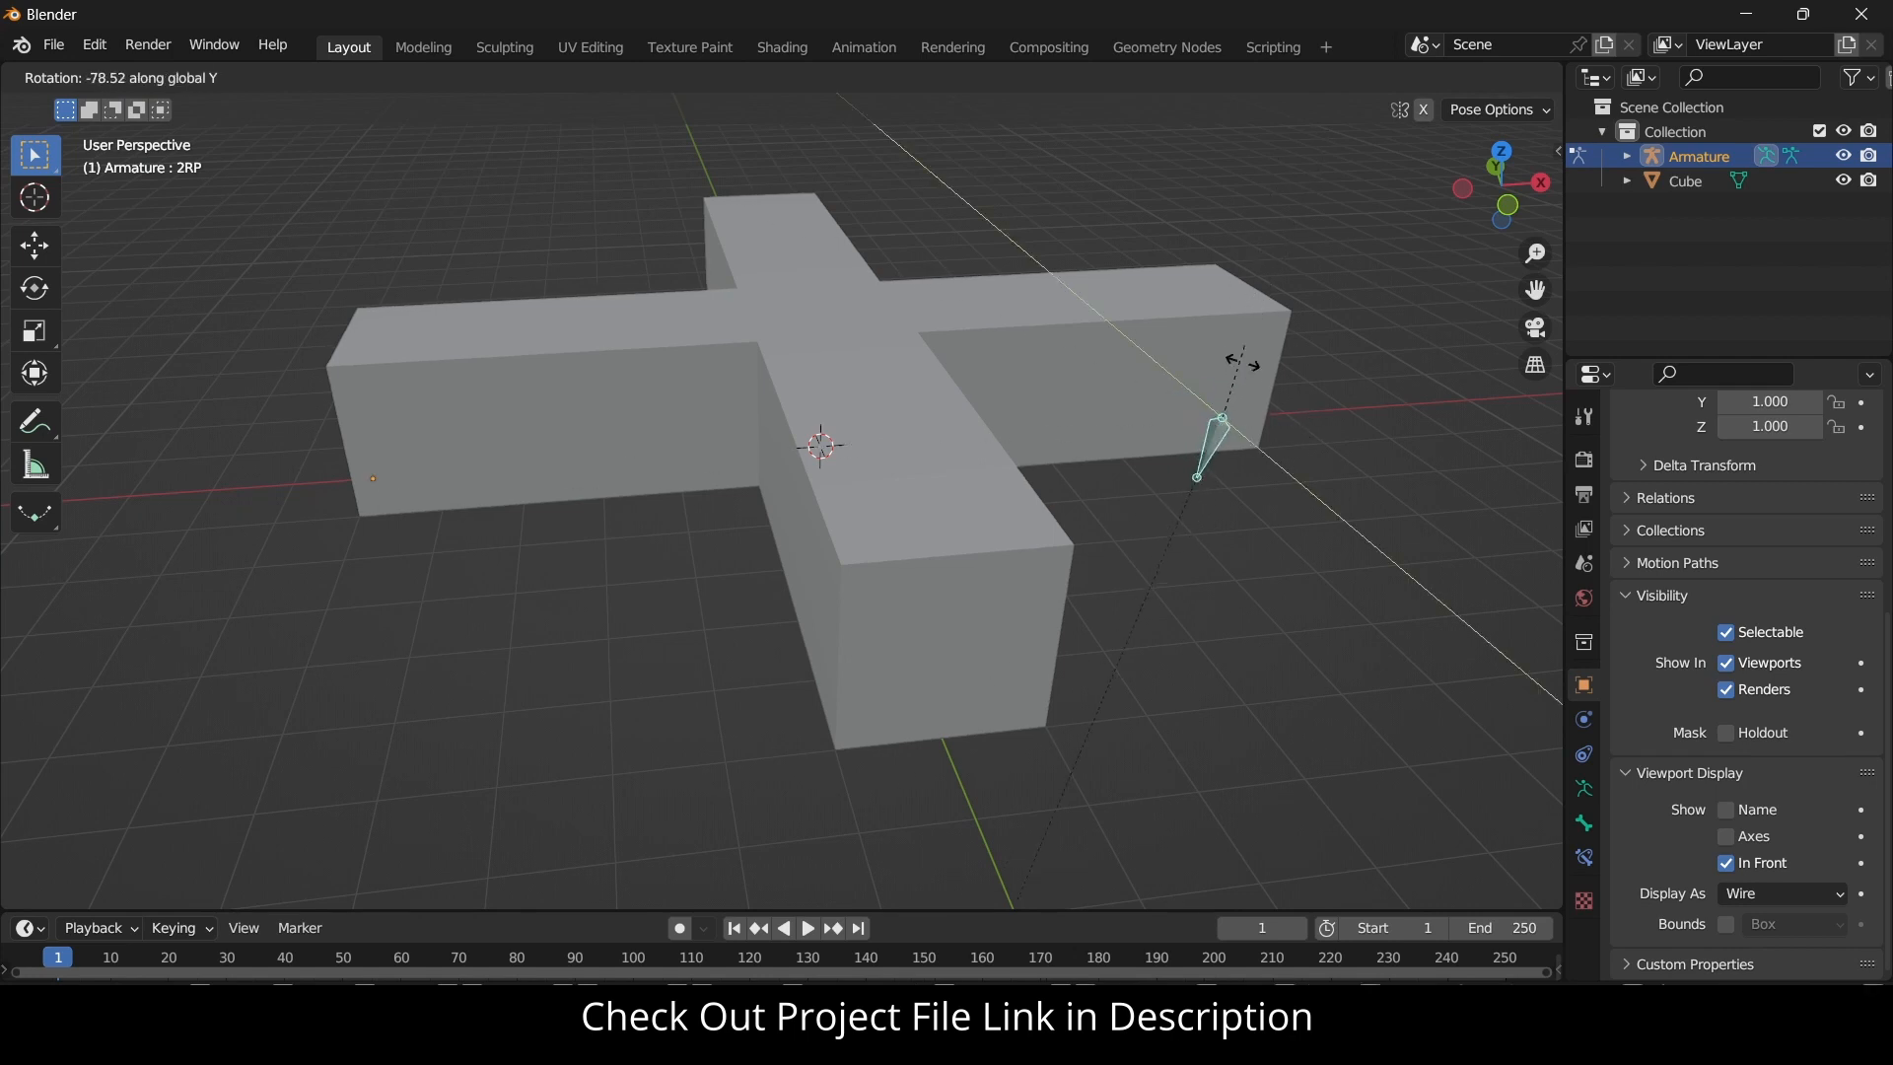
pyautogui.rightClick(1236, 389)
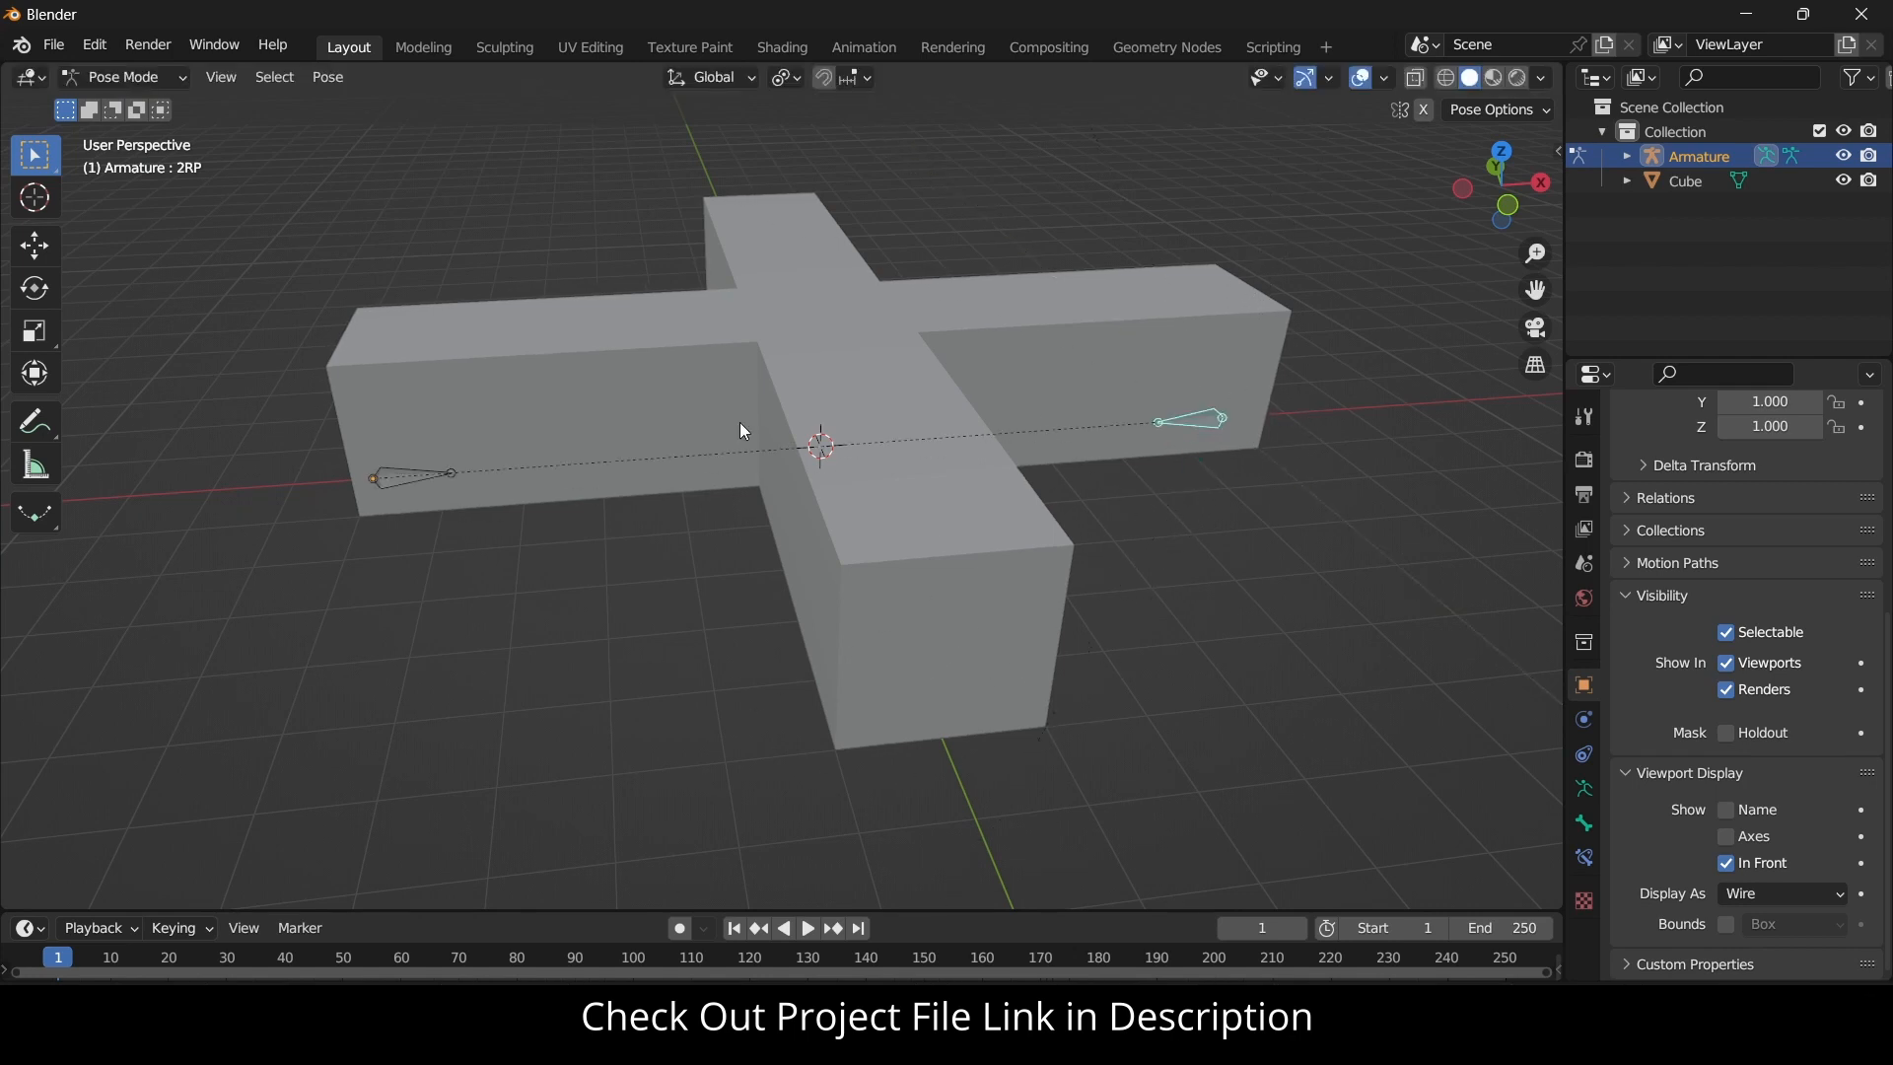
pyautogui.click(394, 479)
pyautogui.press('r')
pyautogui.press('y')
pyautogui.click(106, 78)
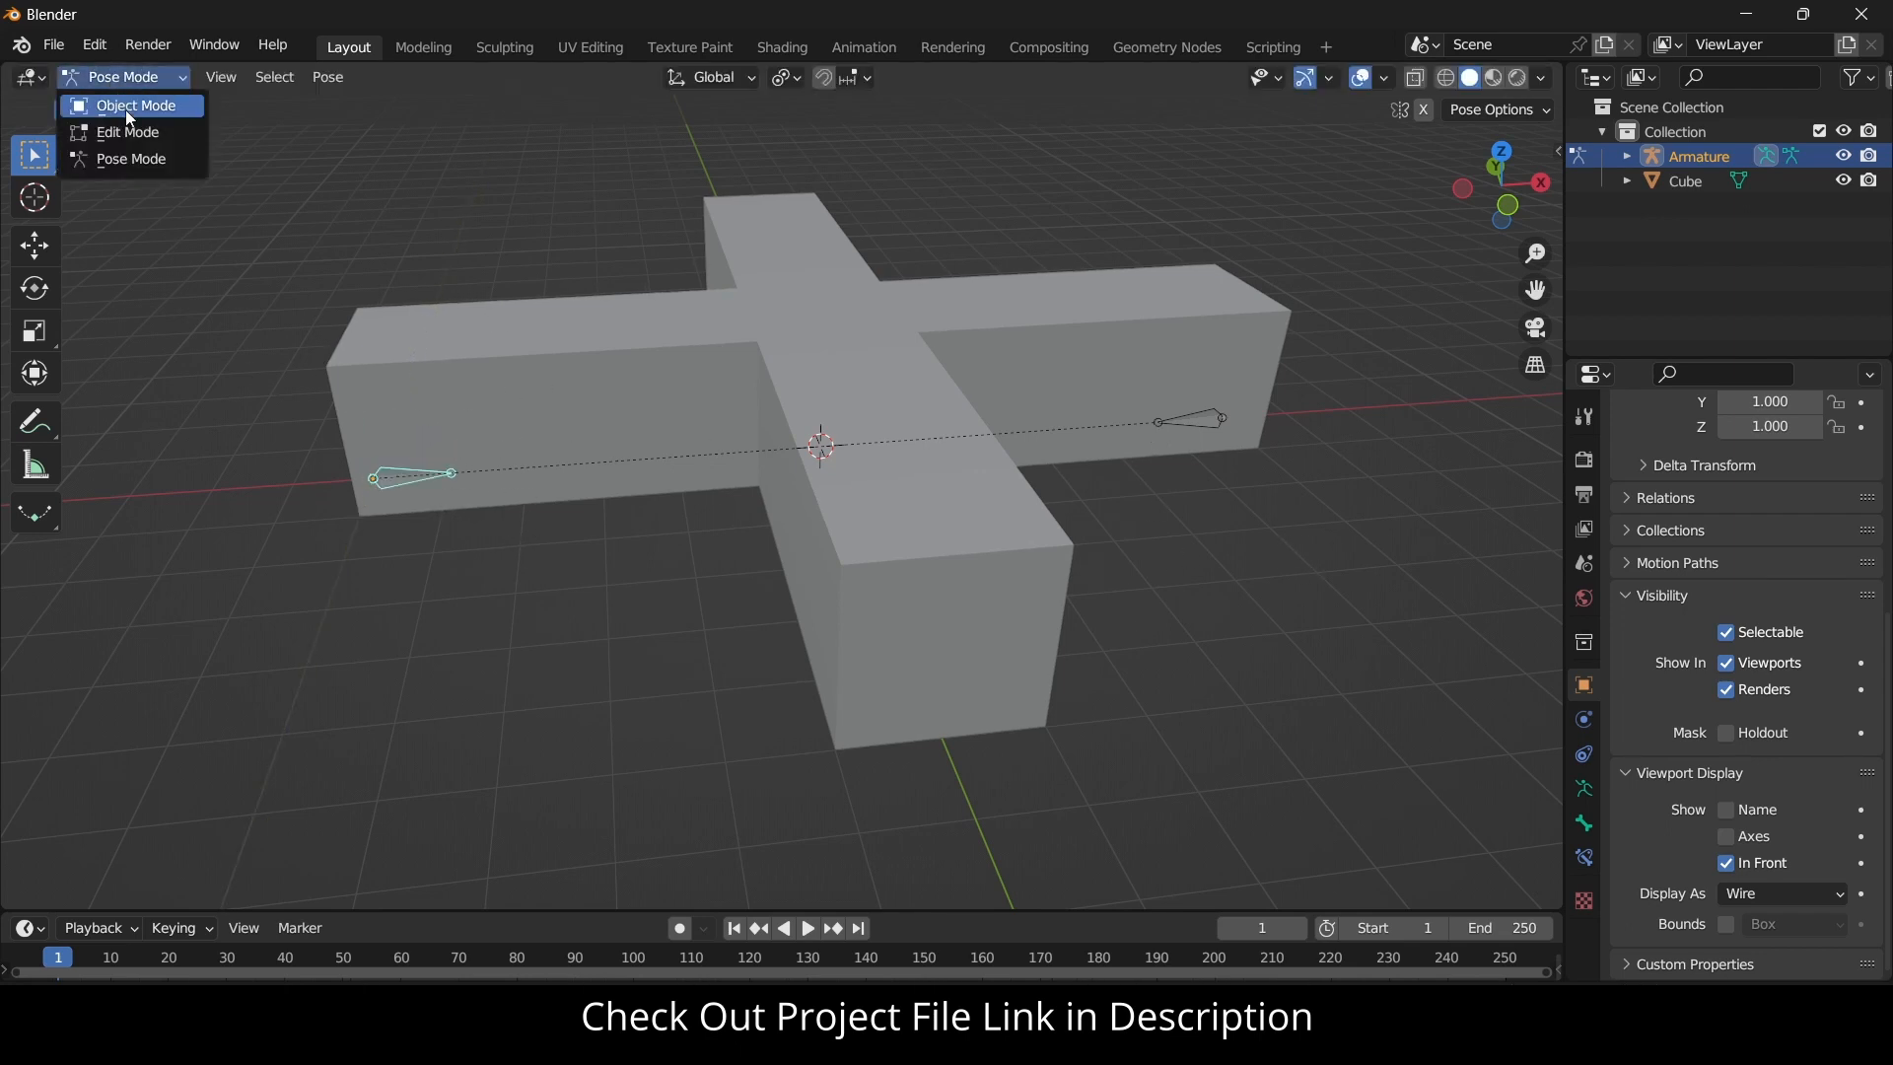
pyautogui.click(128, 132)
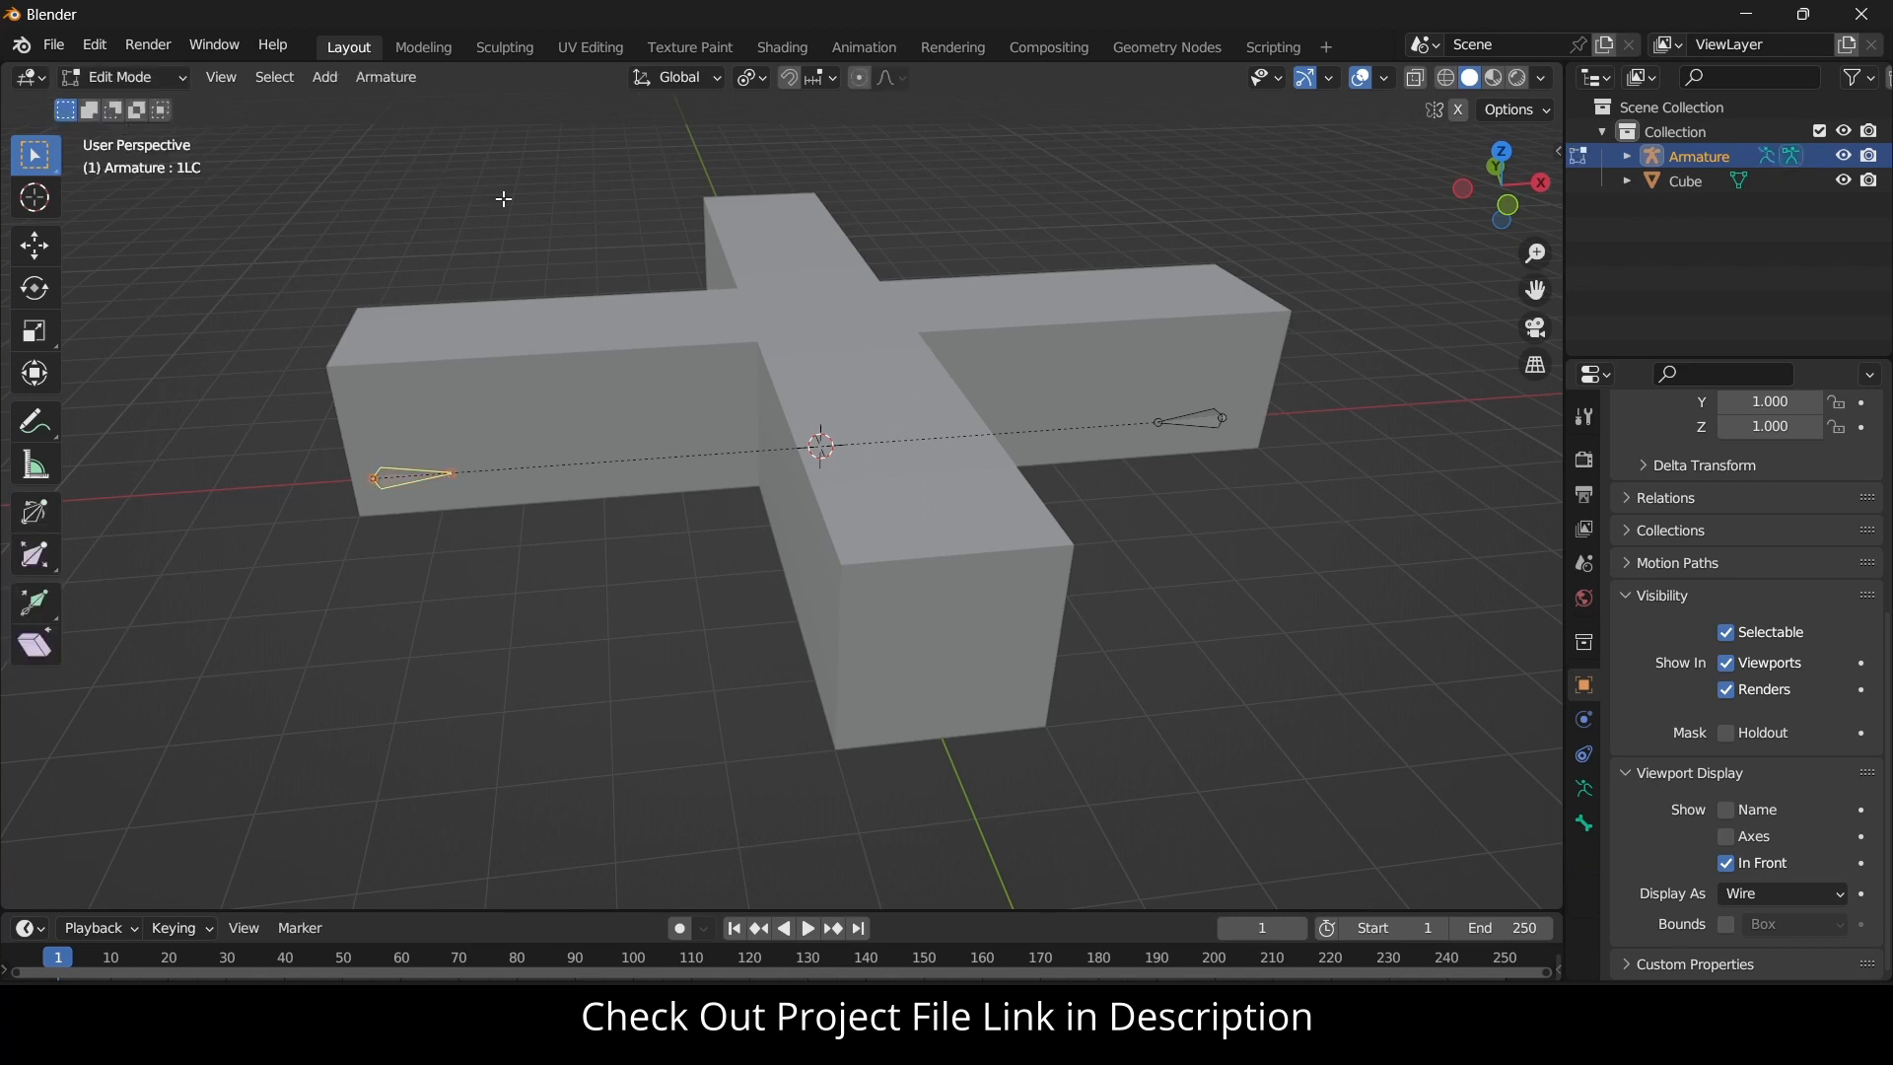
# Add a single bone at the 3D cursor and move it up about 5 m along Z above the cross.
pyautogui.click(327, 79)
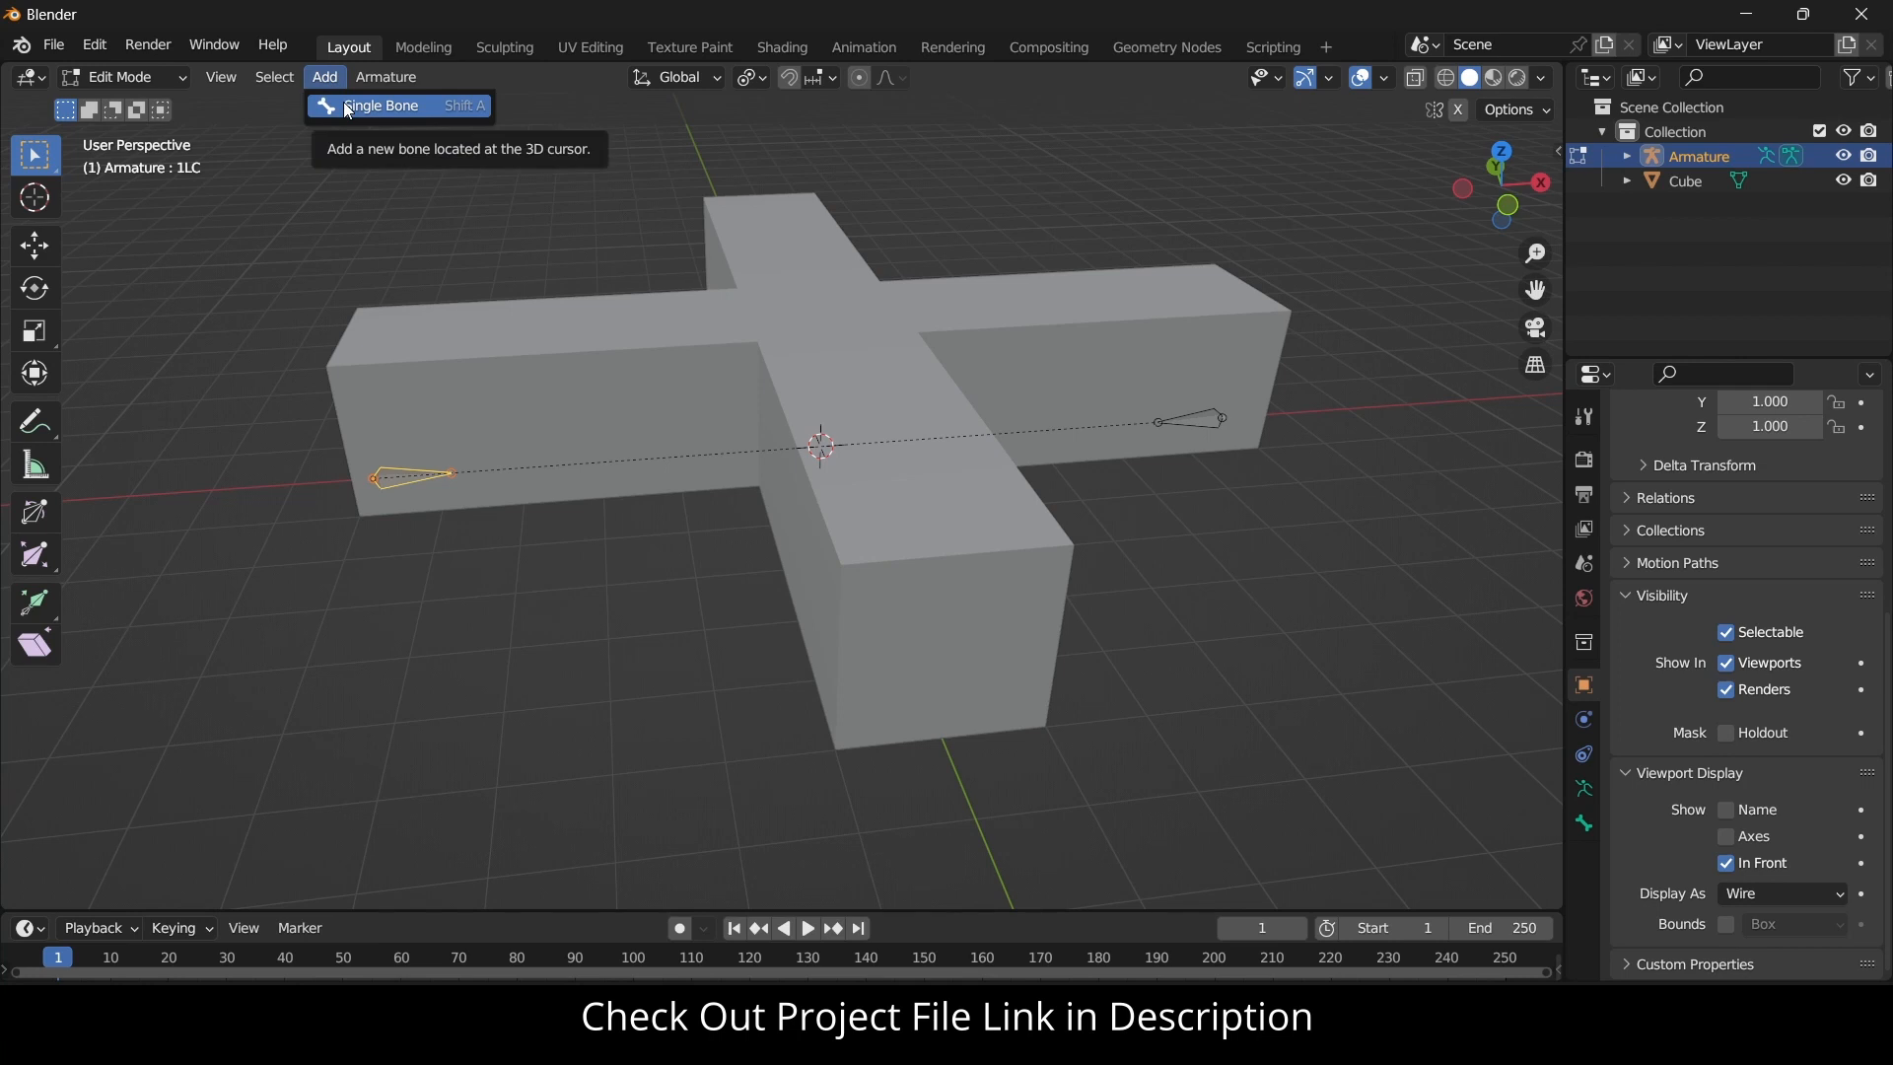
pyautogui.click(345, 105)
pyautogui.moveTo(905, 420); pyautogui.dragTo(979, 440, button='middle')
pyautogui.press('KP_1')
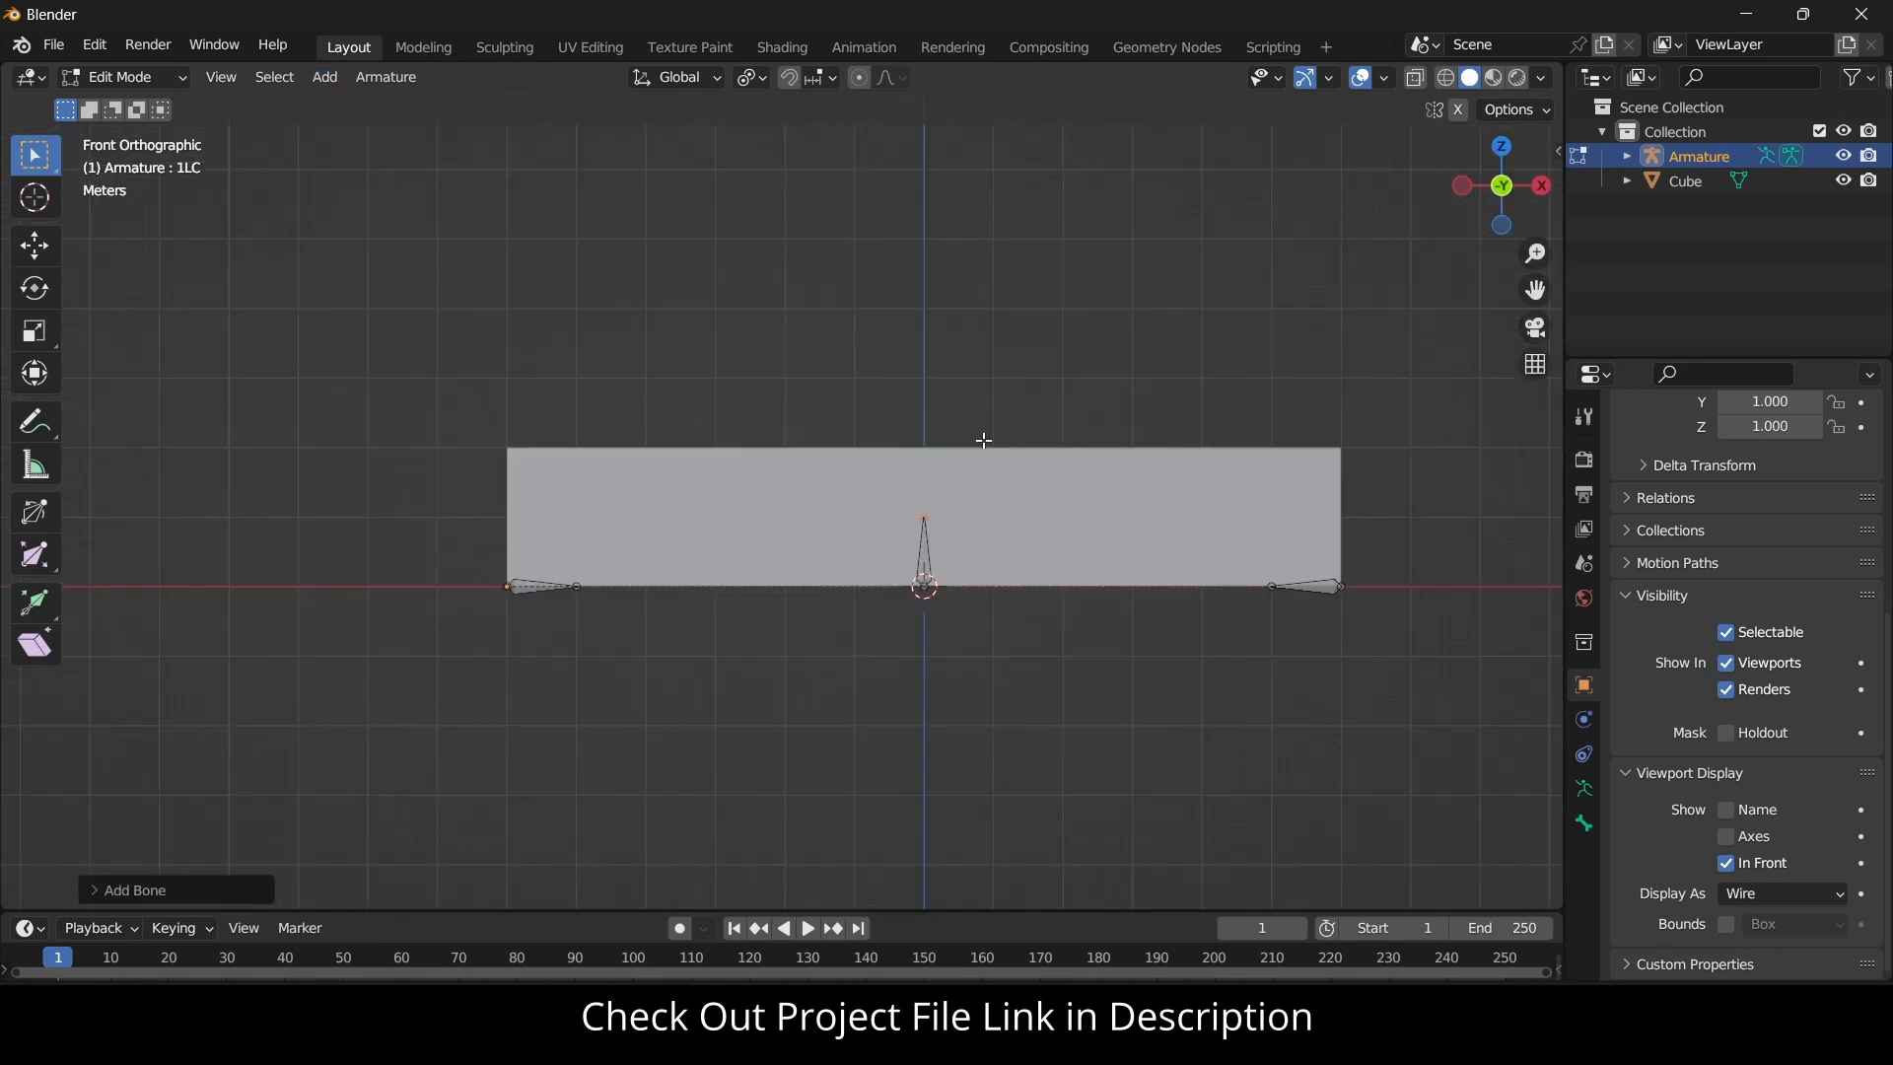
pyautogui.press('g')
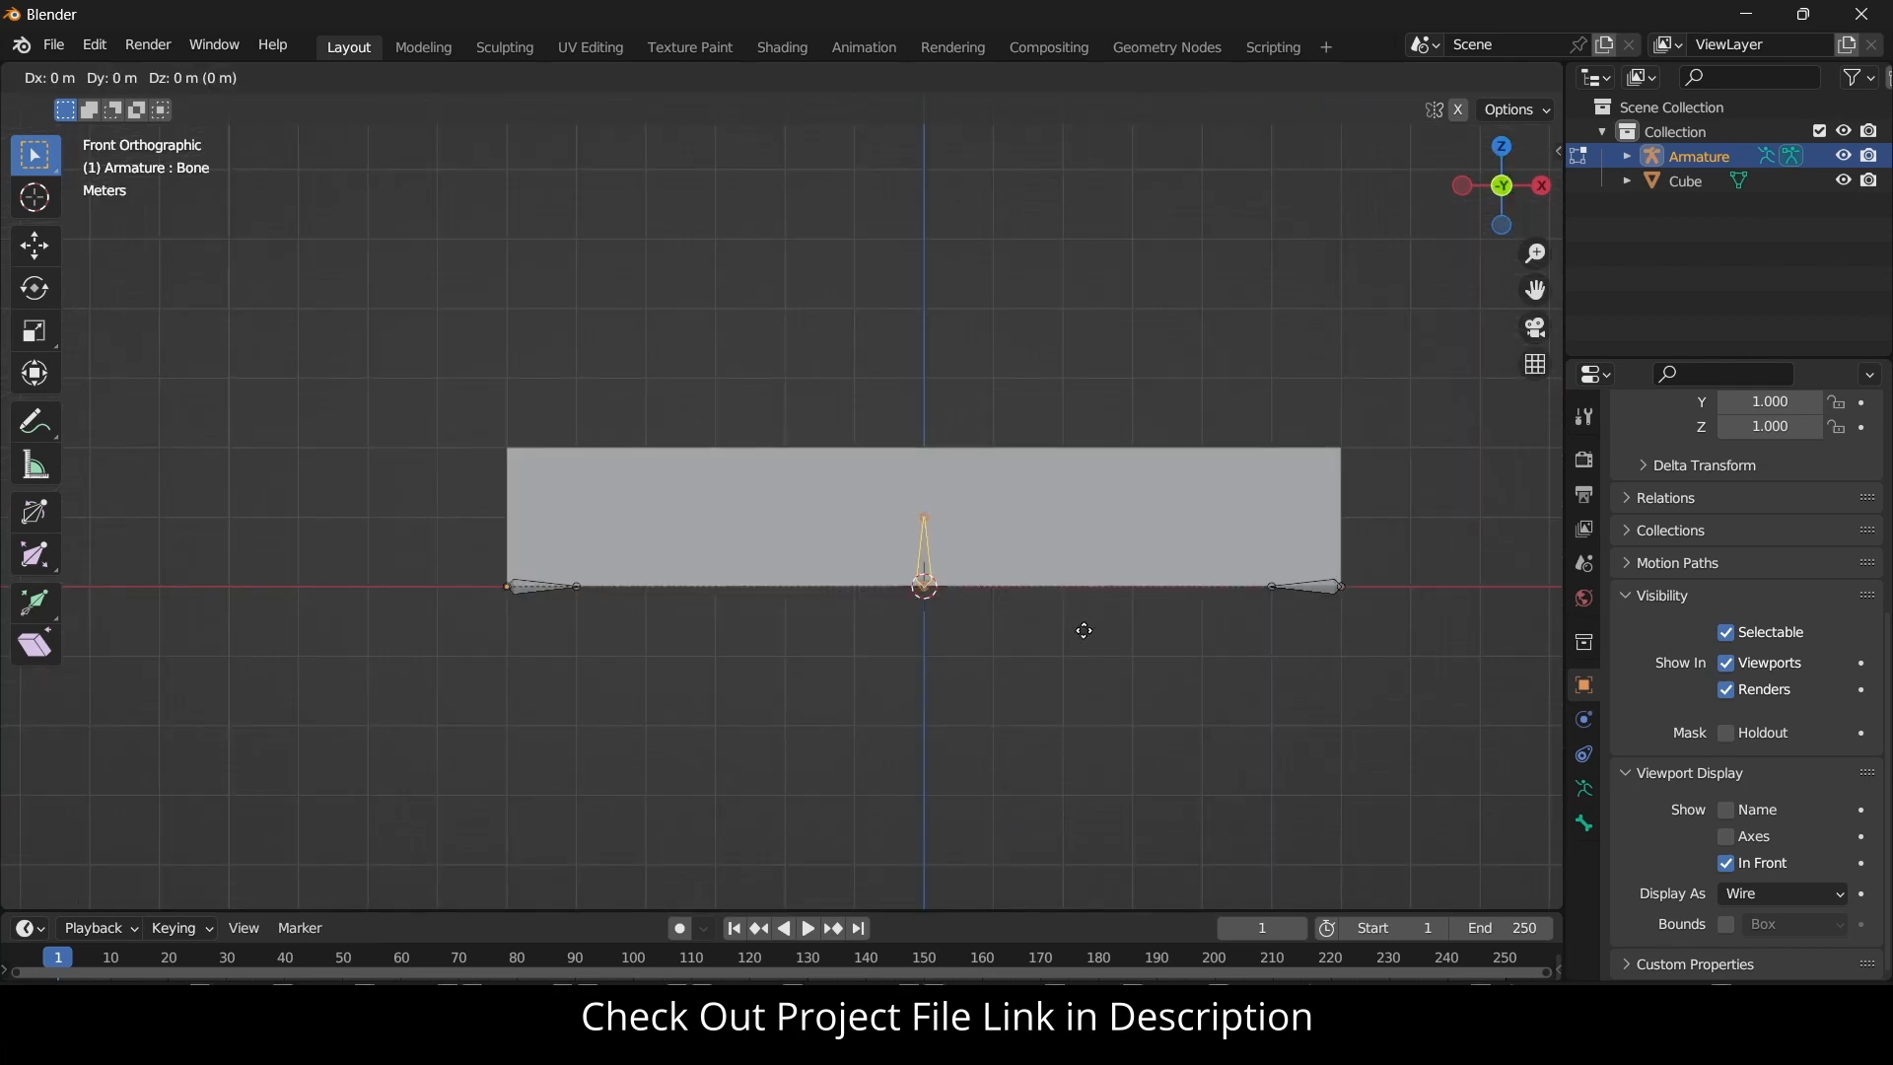
pyautogui.press('z')
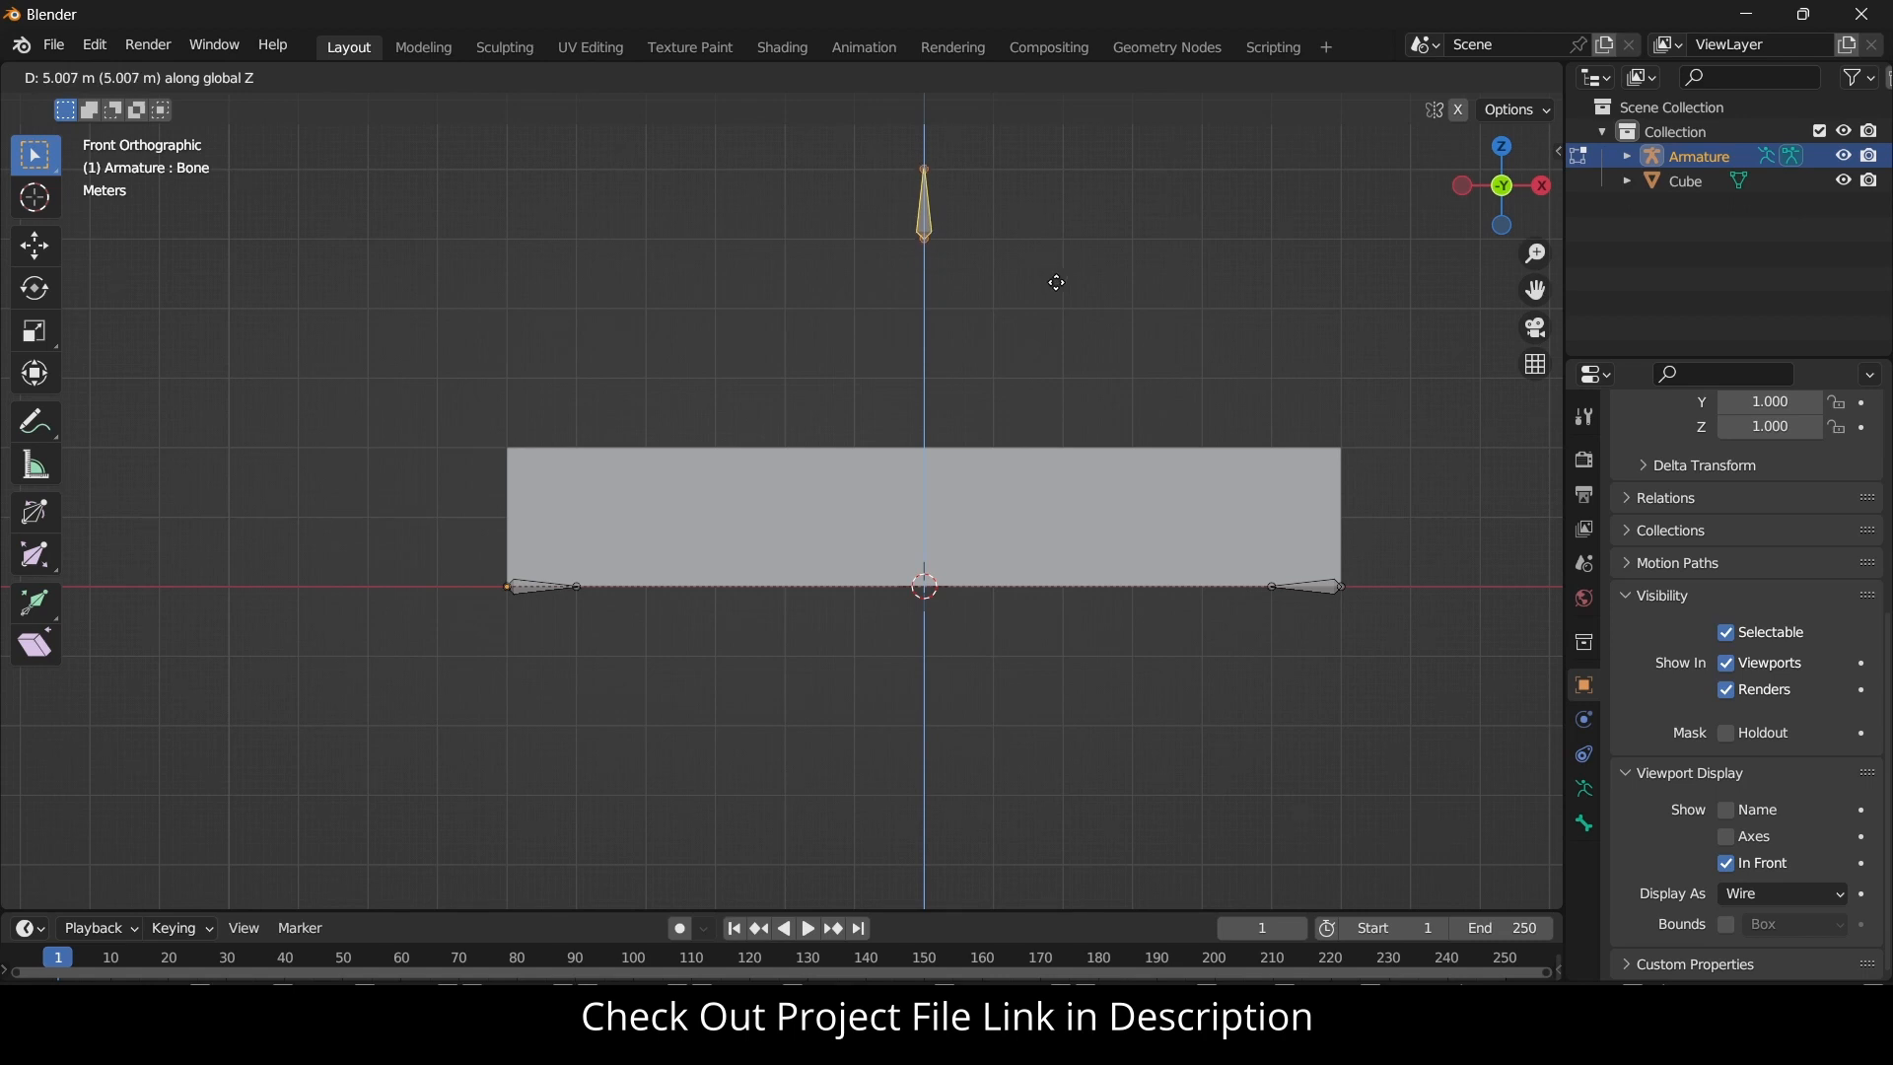
pyautogui.click(1055, 282)
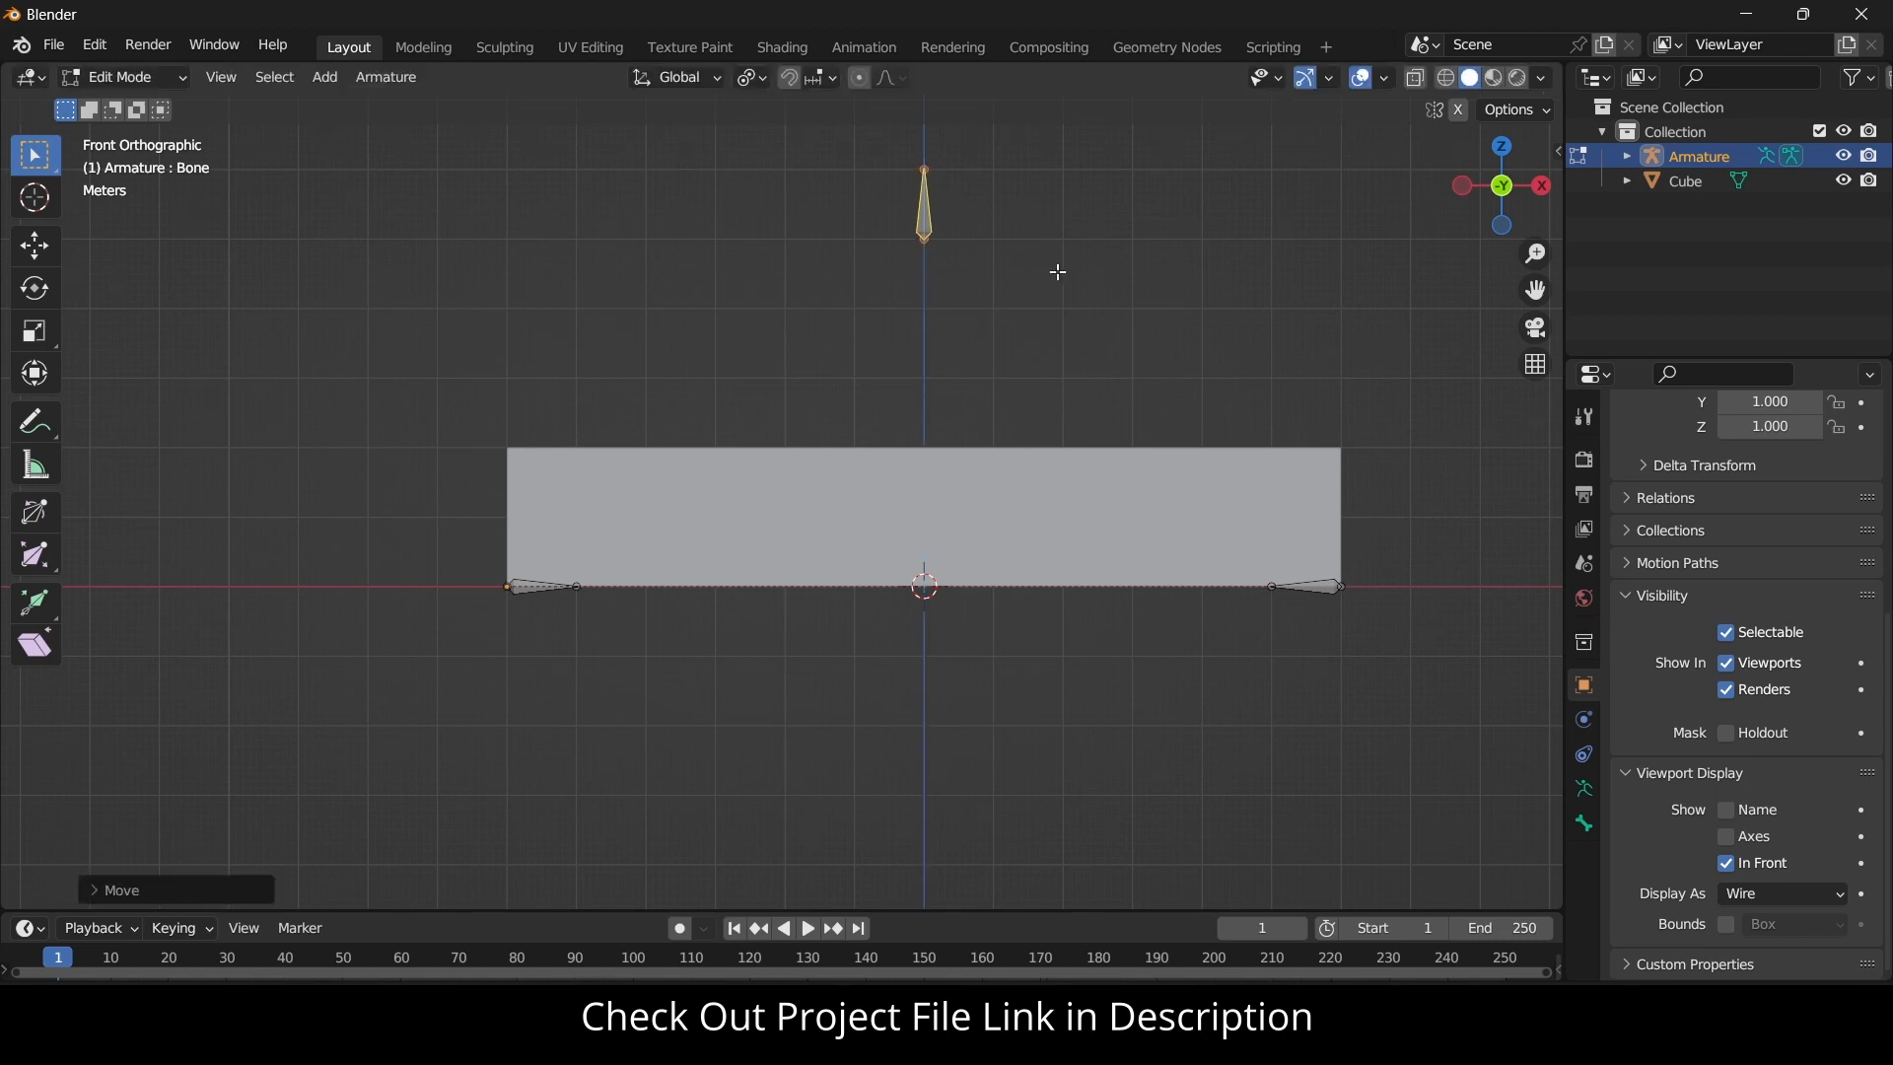
pyautogui.moveTo(1056, 282); pyautogui.dragTo(823, 226, button='middle')
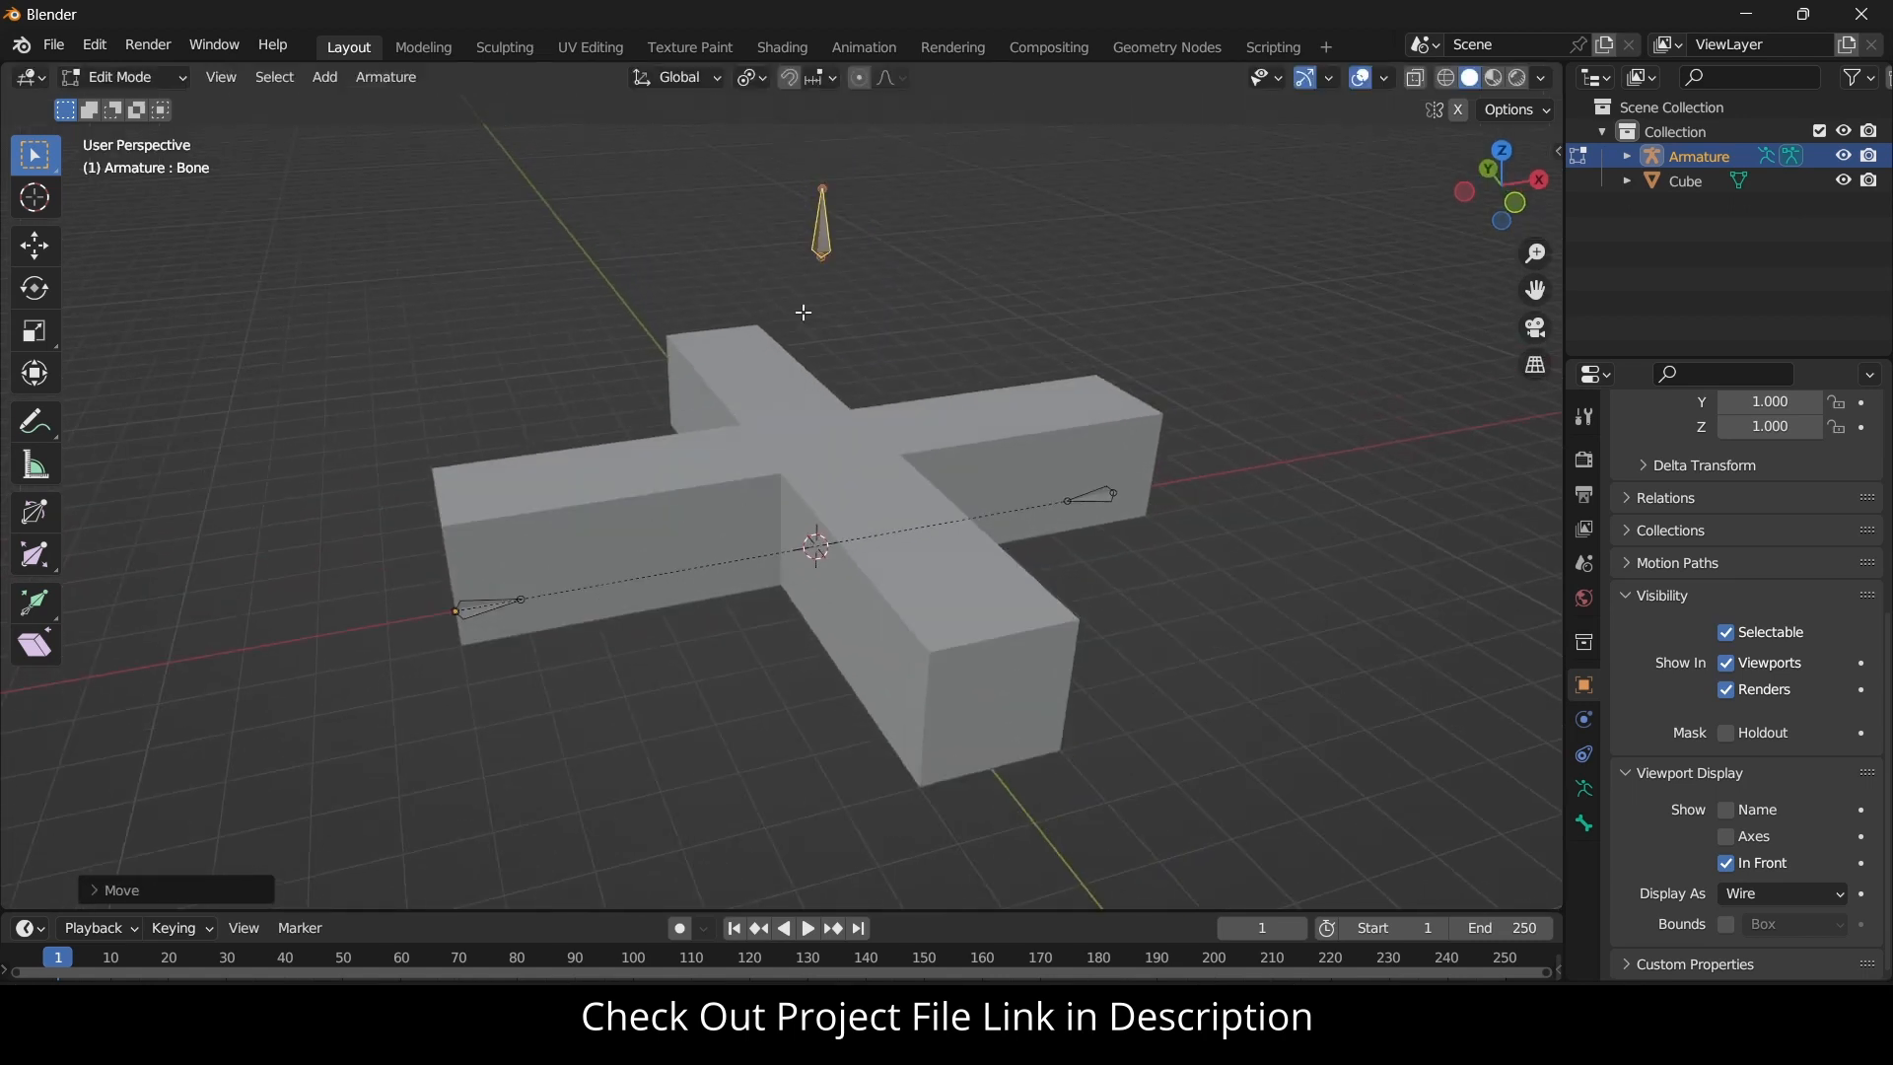
# Rename the bone above the cross as Controller.
pyautogui.press('F2')
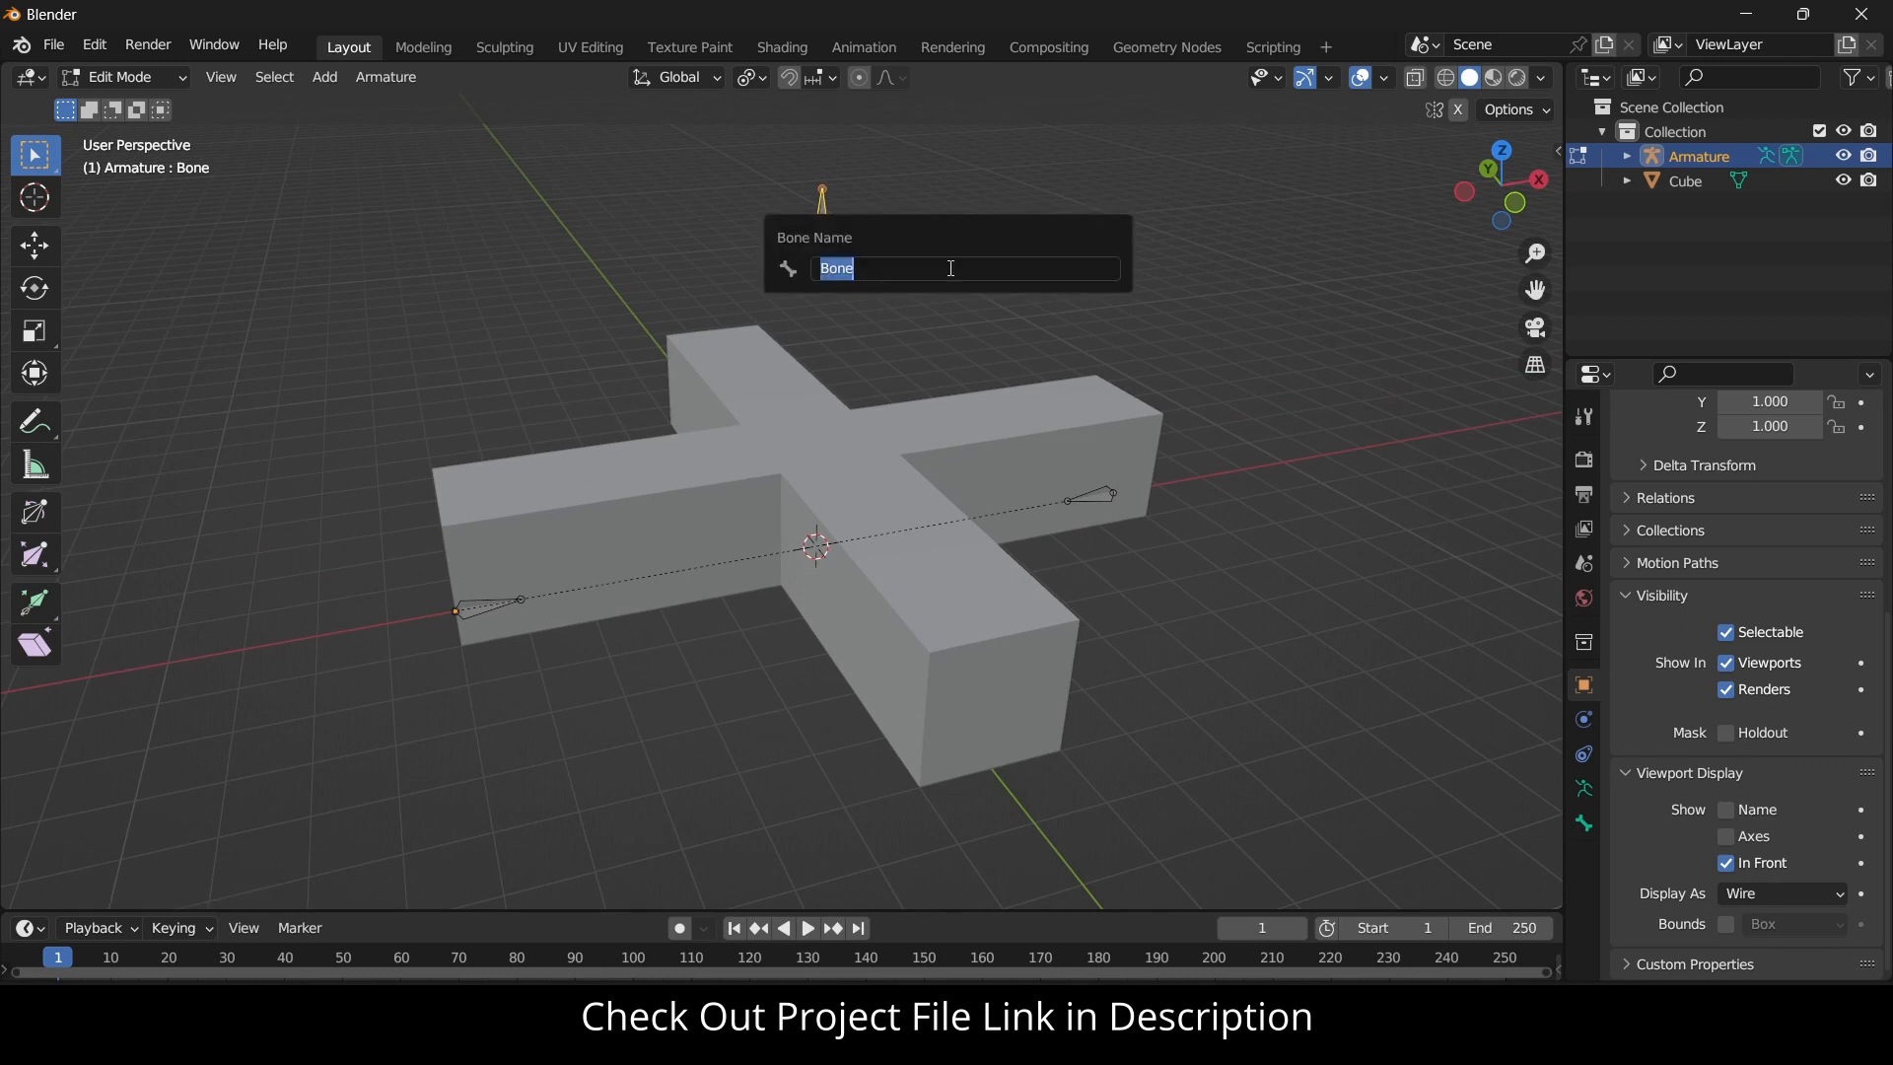
pyautogui.write('Controller')
pyautogui.press('Return')
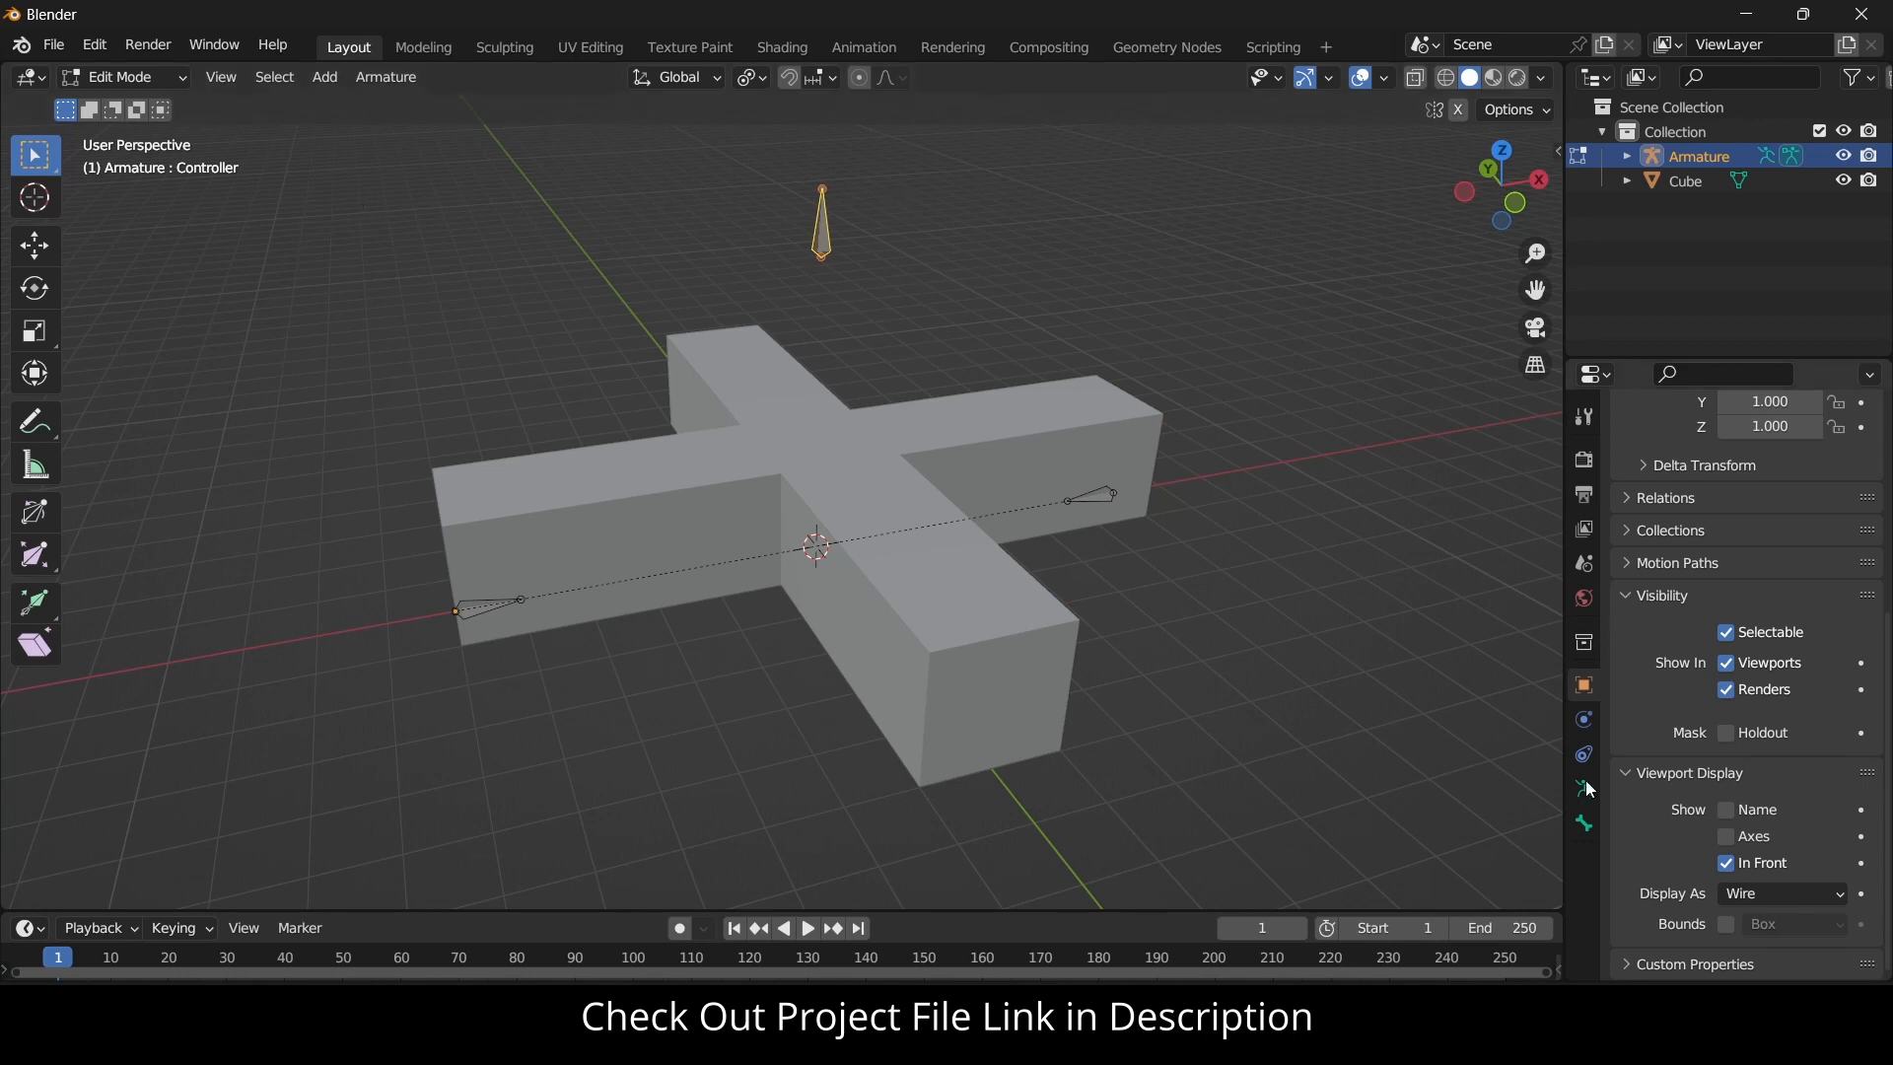
# Try moving the Controller bone along global X in both directions, cancelling each move.
pyautogui.moveTo(1200, 535); pyautogui.dragTo(1137, 545, button='middle')
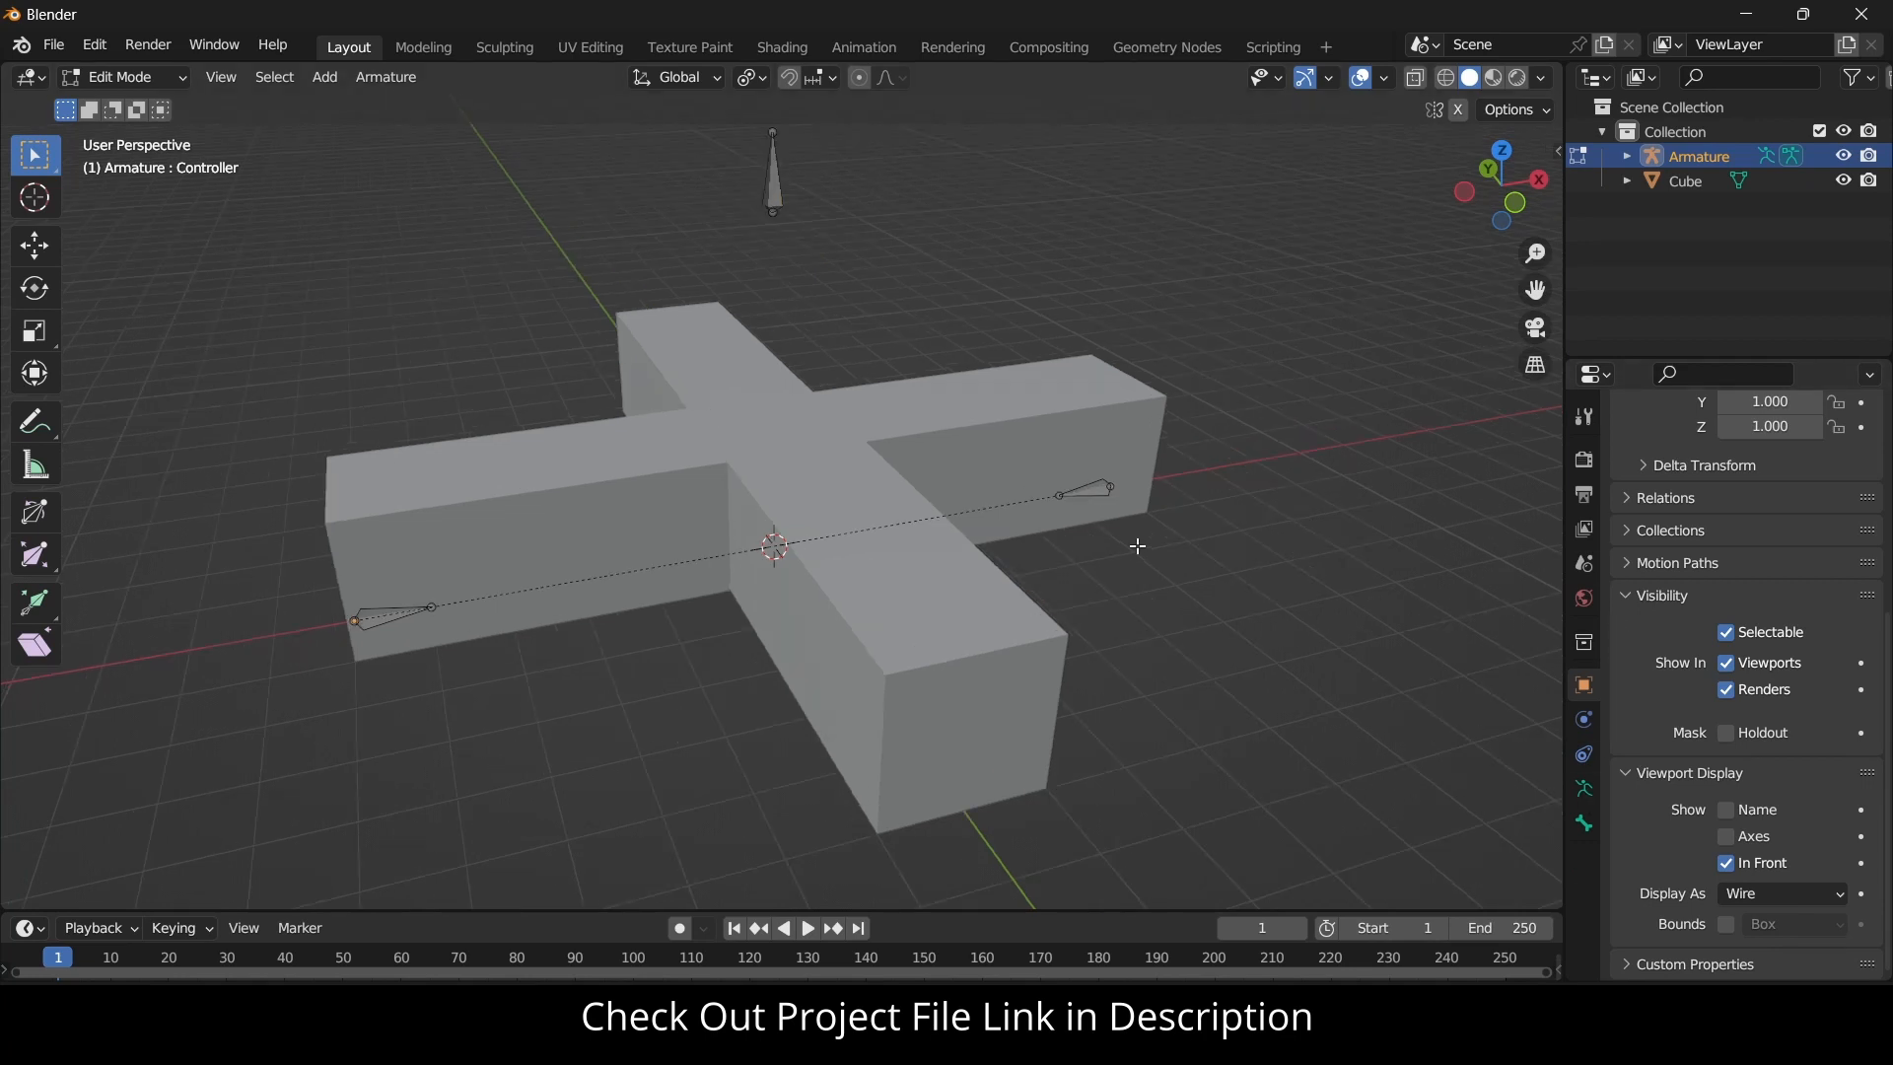
pyautogui.click(772, 183)
pyautogui.press('g')
pyautogui.press('x')
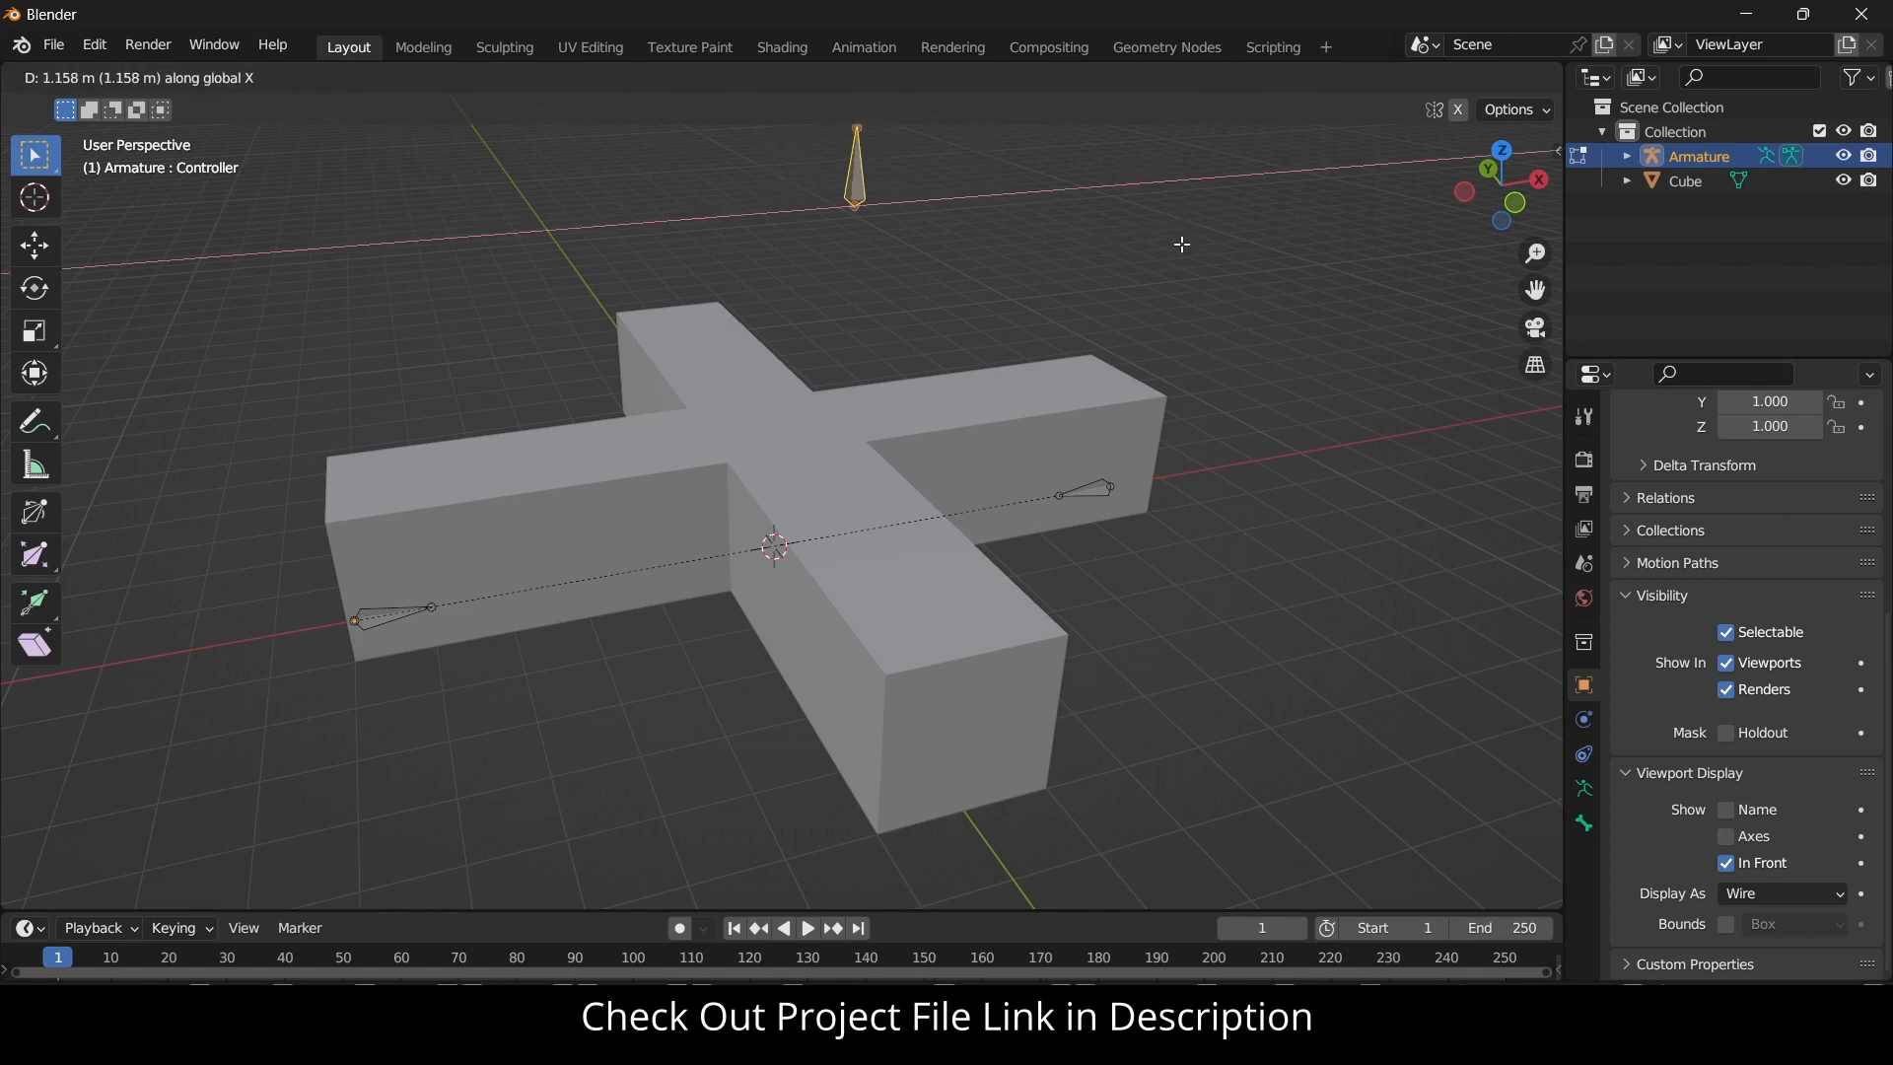
pyautogui.press('Escape')
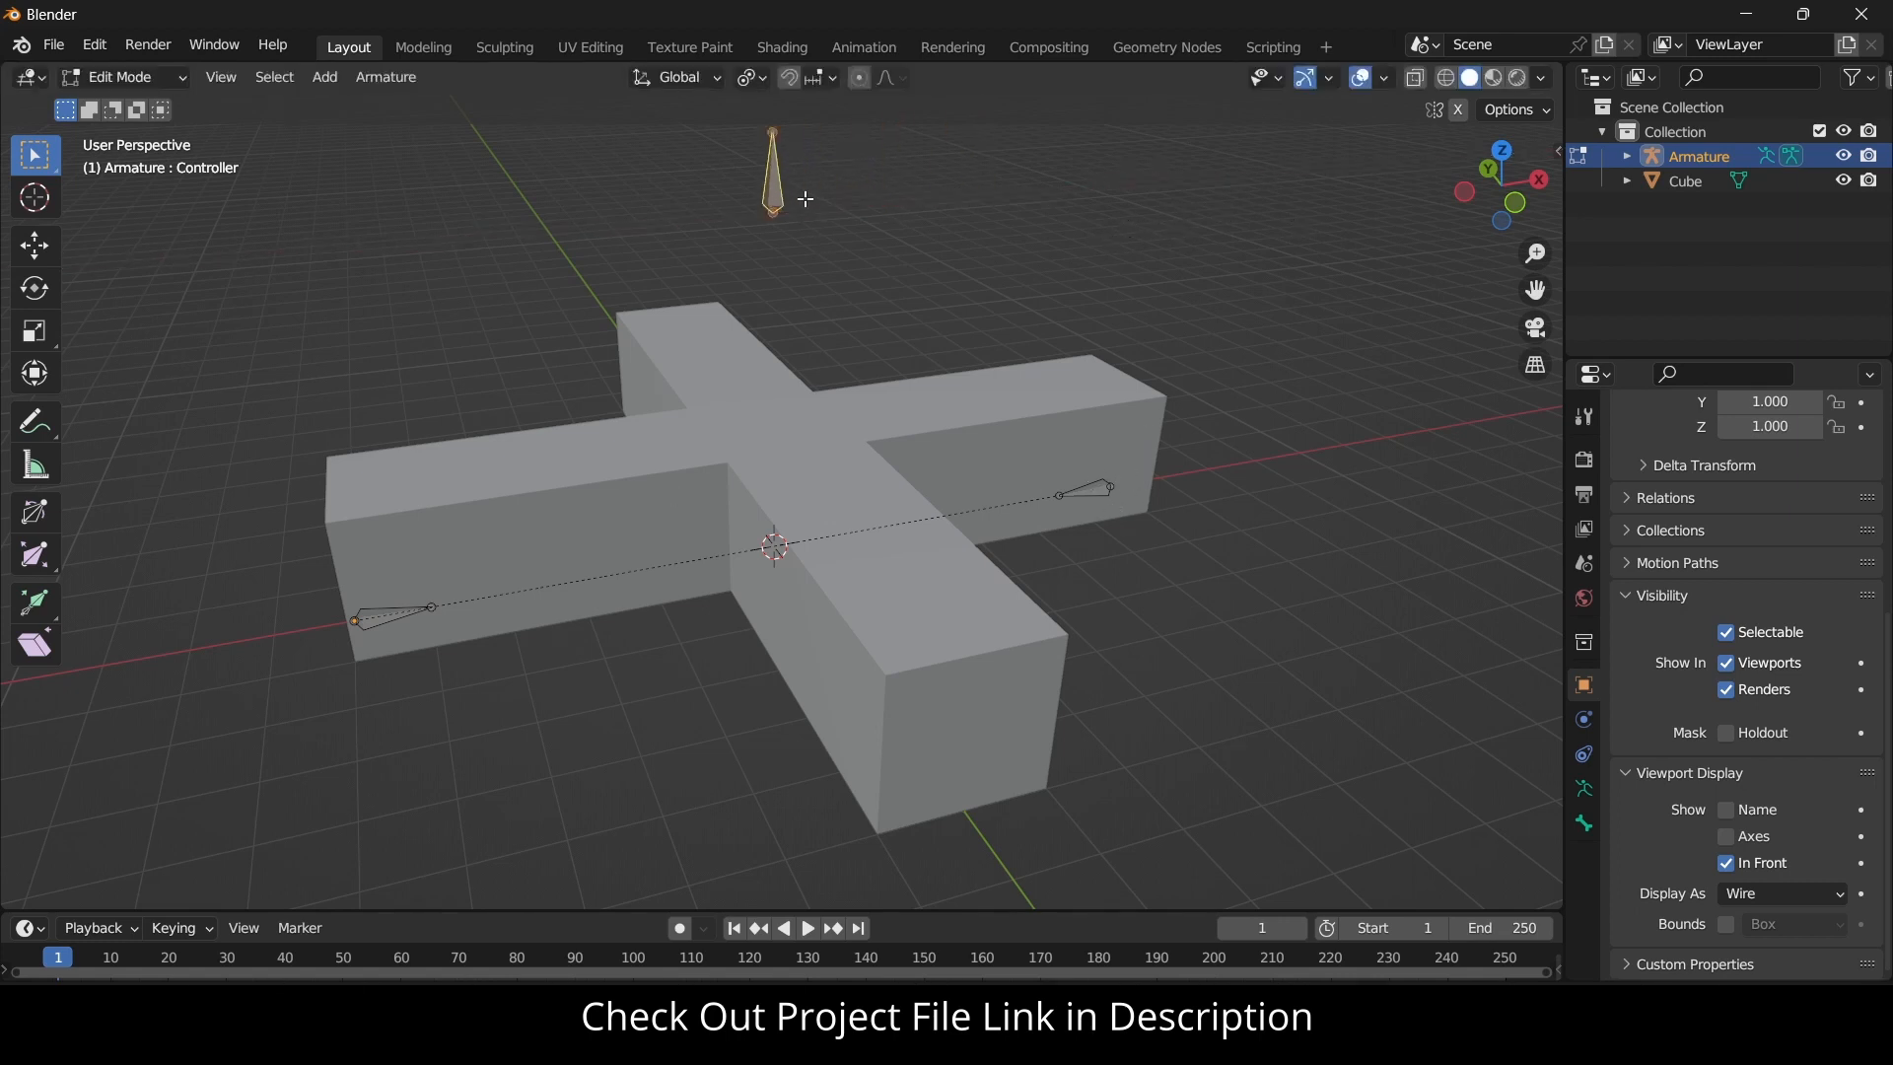
pyautogui.press('g')
pyautogui.press('x')
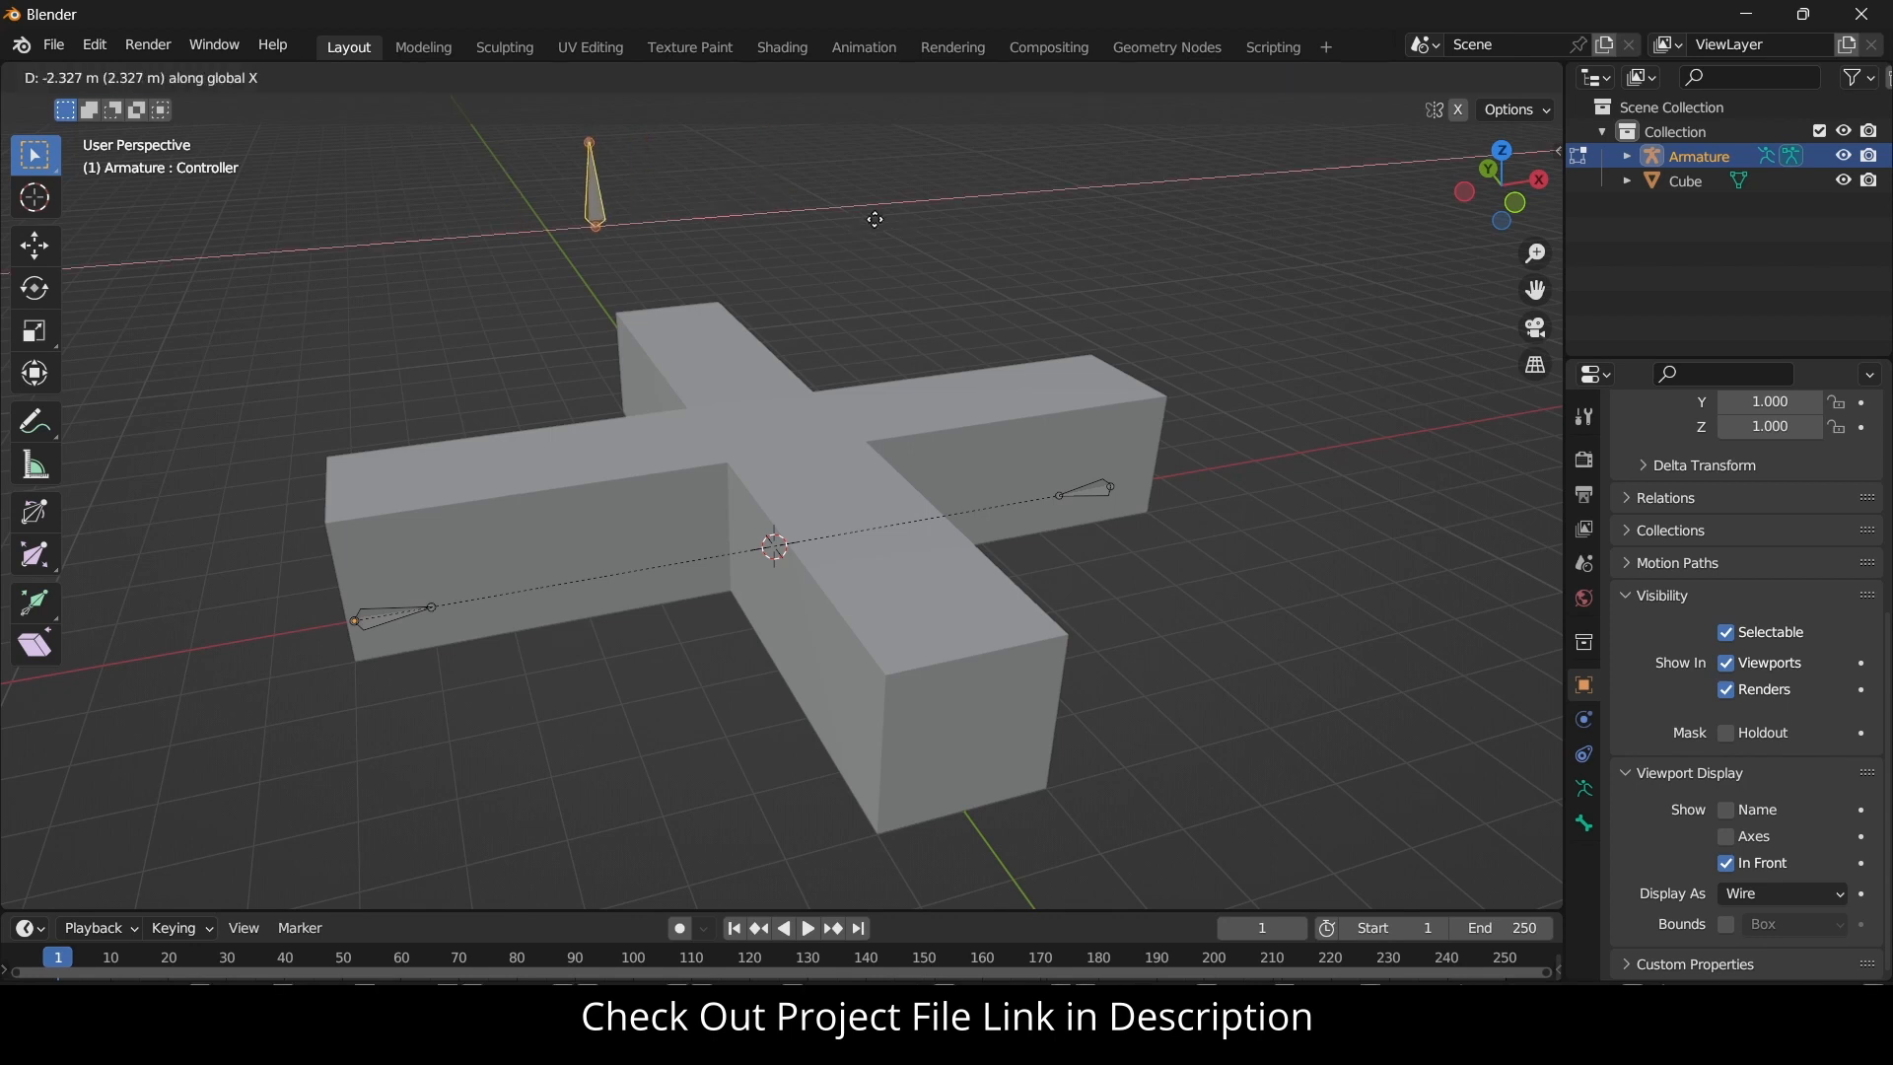
pyautogui.press('Escape')
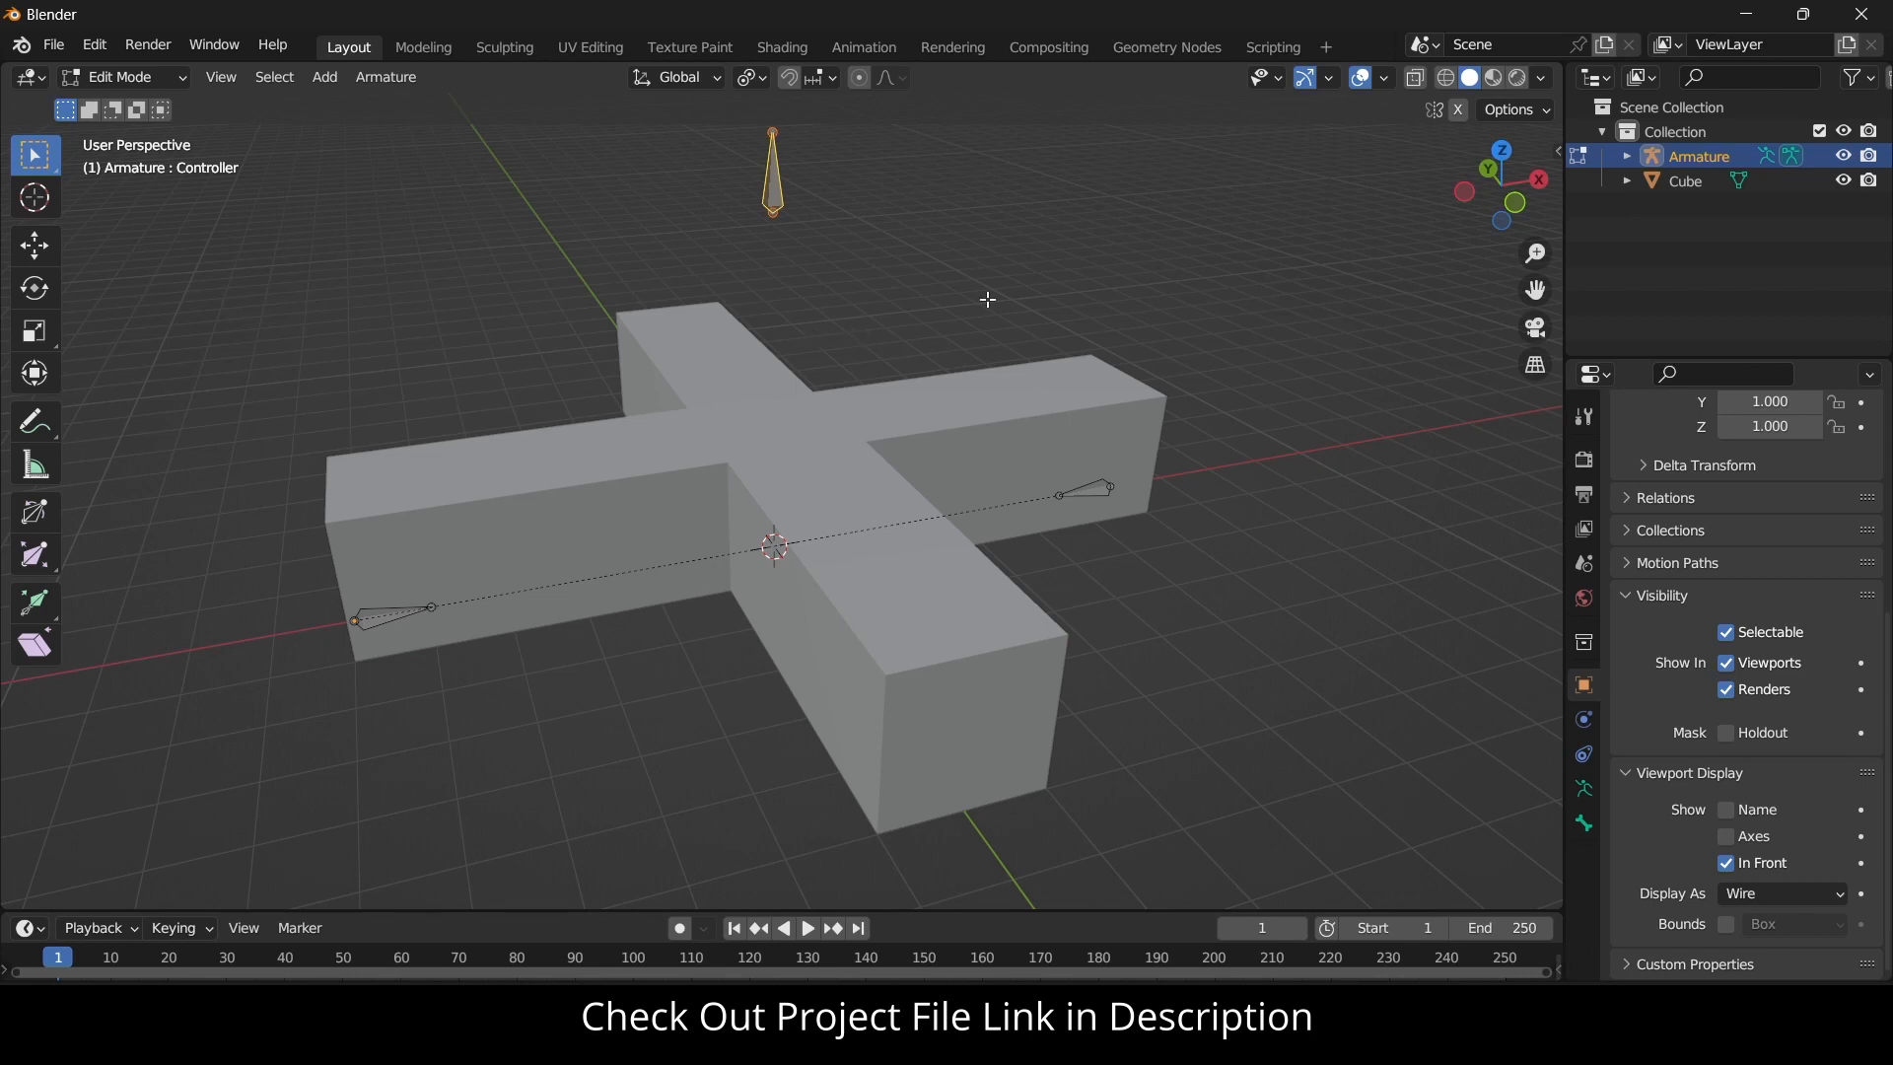
# Select bone 1LC, switch to Pose Mode and add a Transformation bone constraint to it.
pyautogui.click(1112, 251)
pyautogui.click(401, 623)
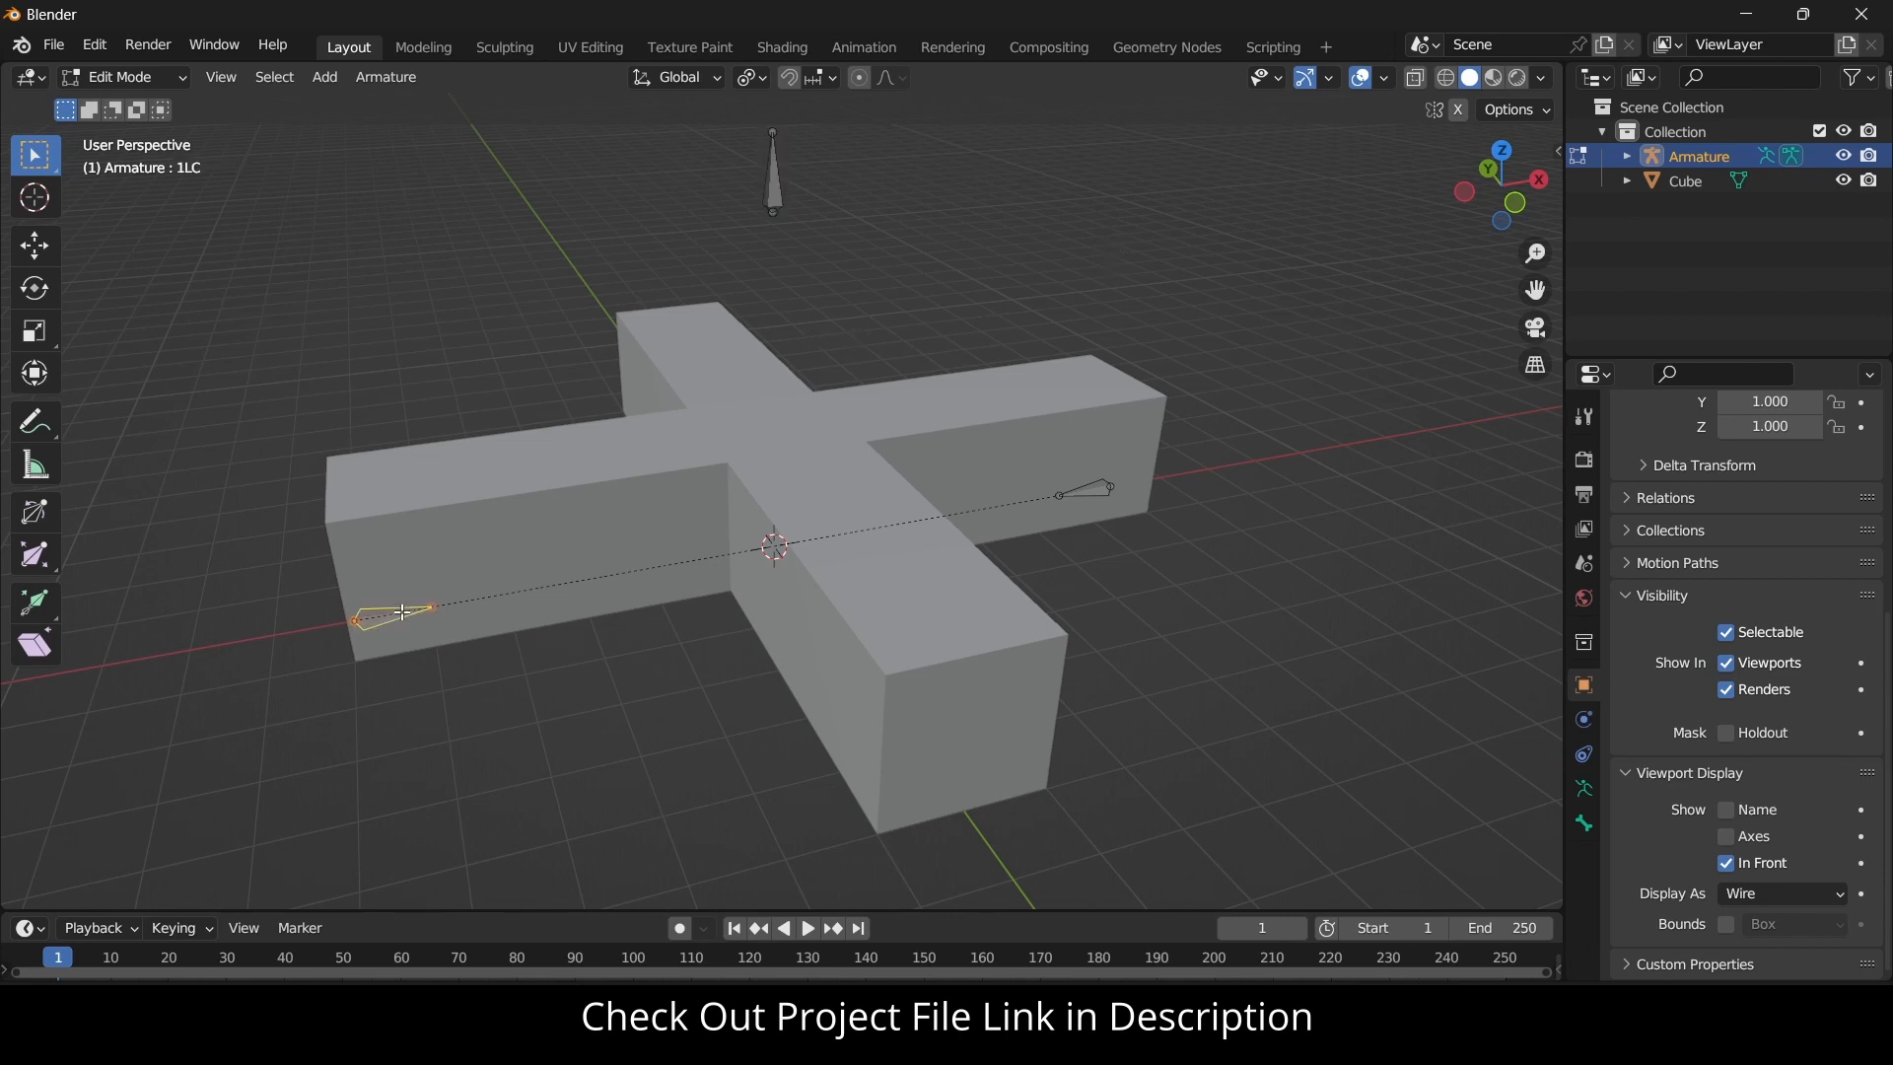
pyautogui.click(157, 75)
pyautogui.click(130, 159)
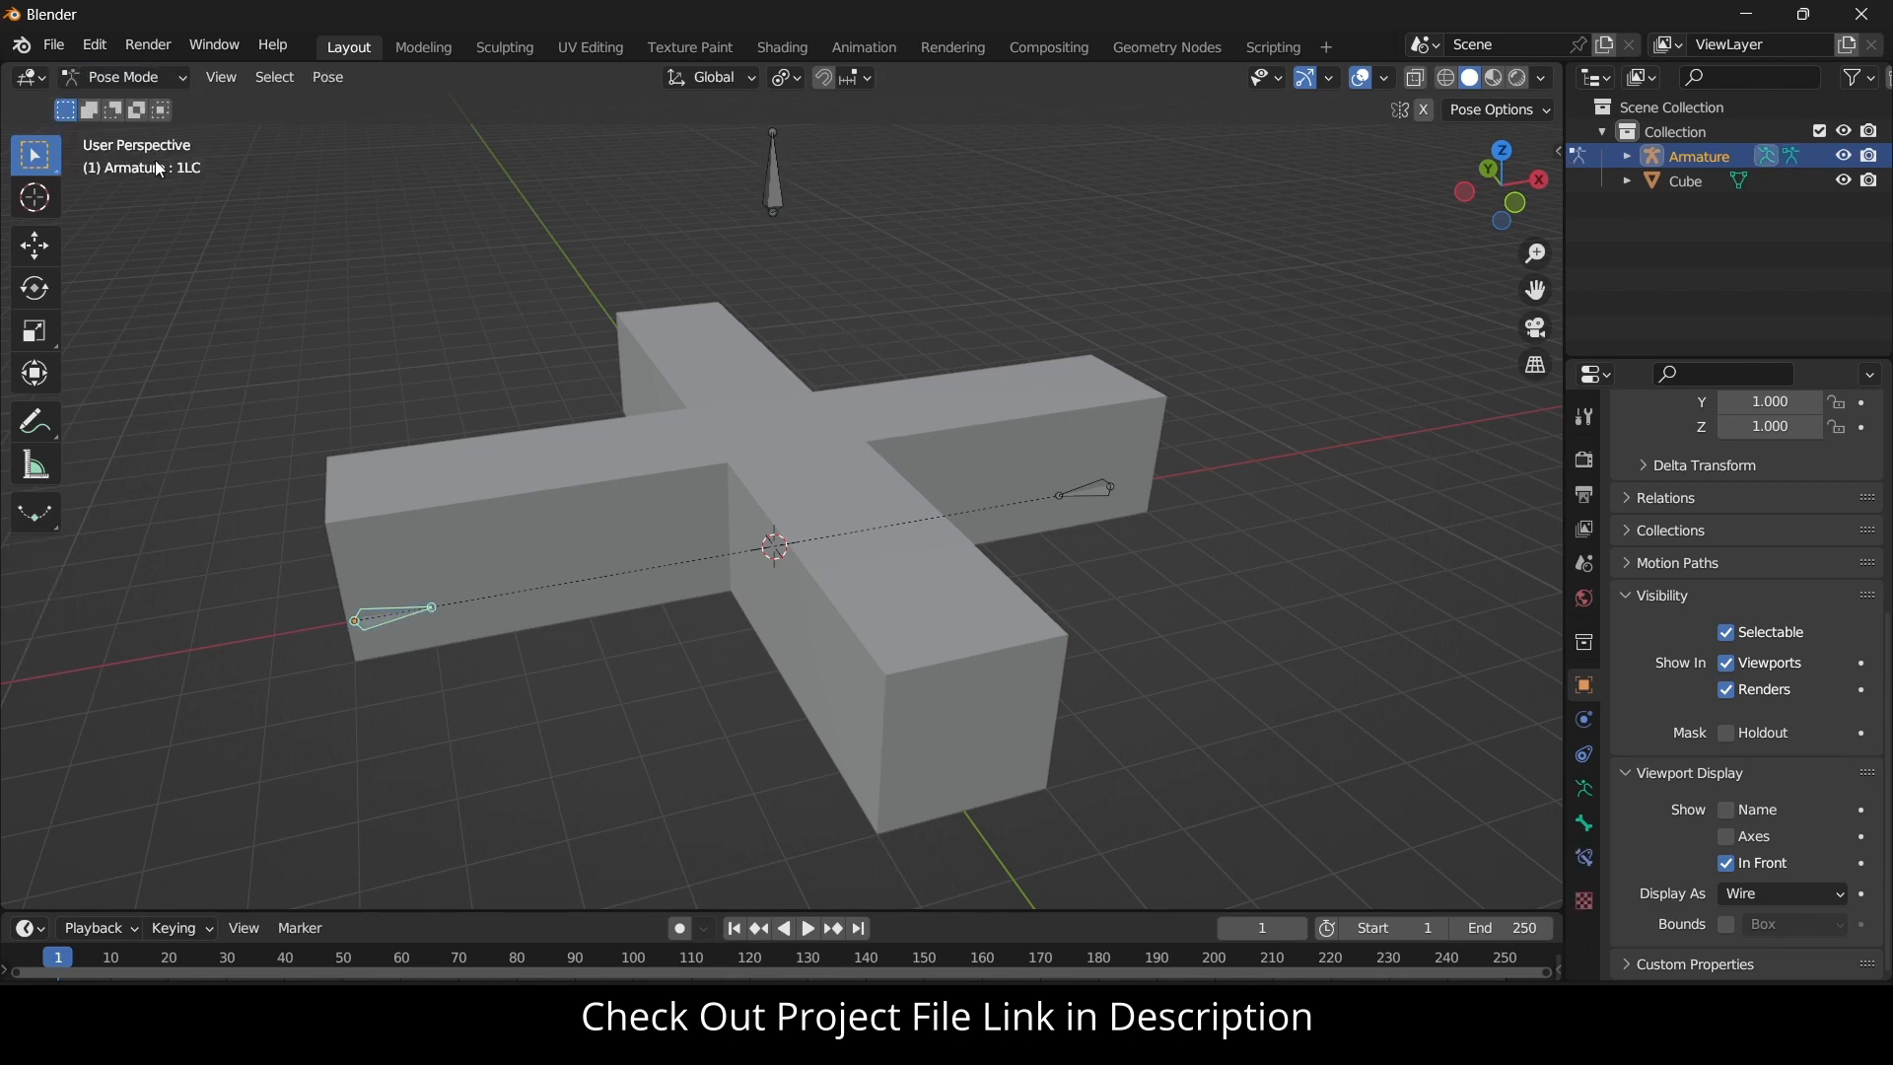
pyautogui.click(1585, 857)
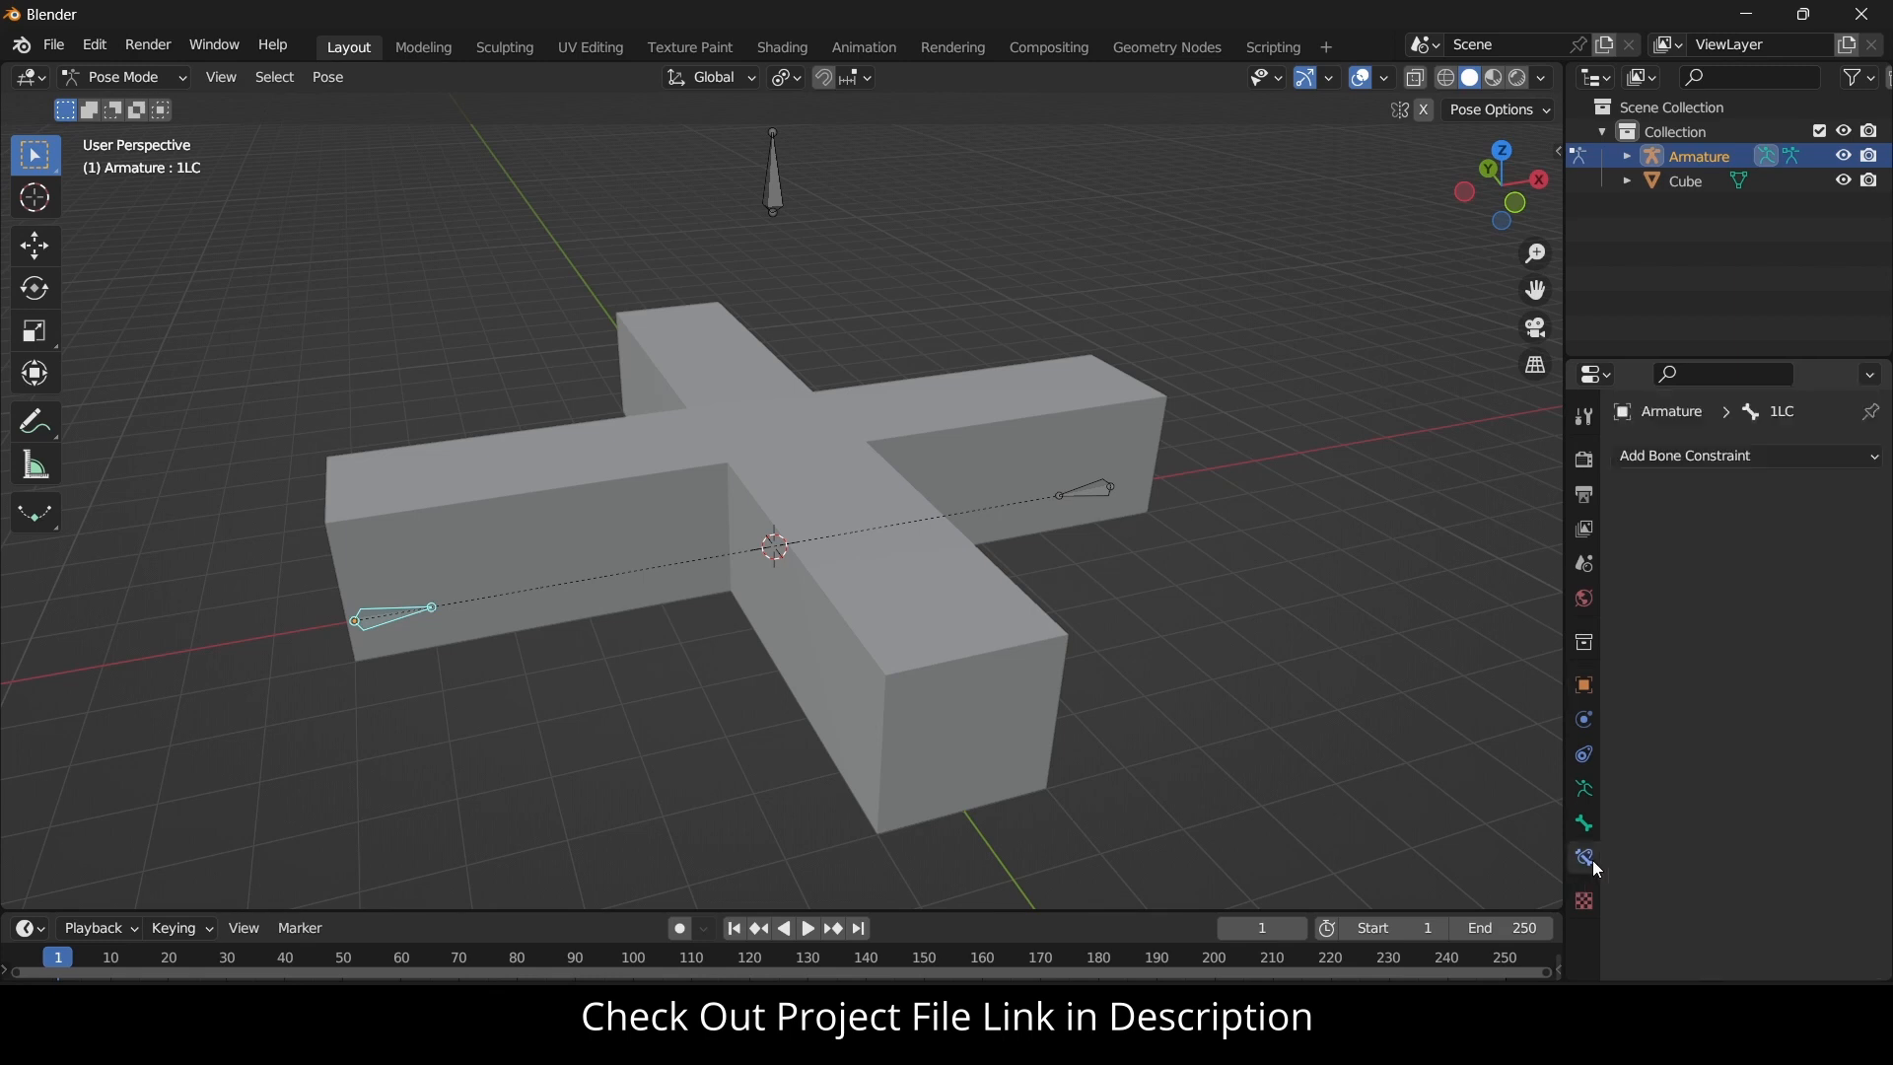
pyautogui.click(1812, 456)
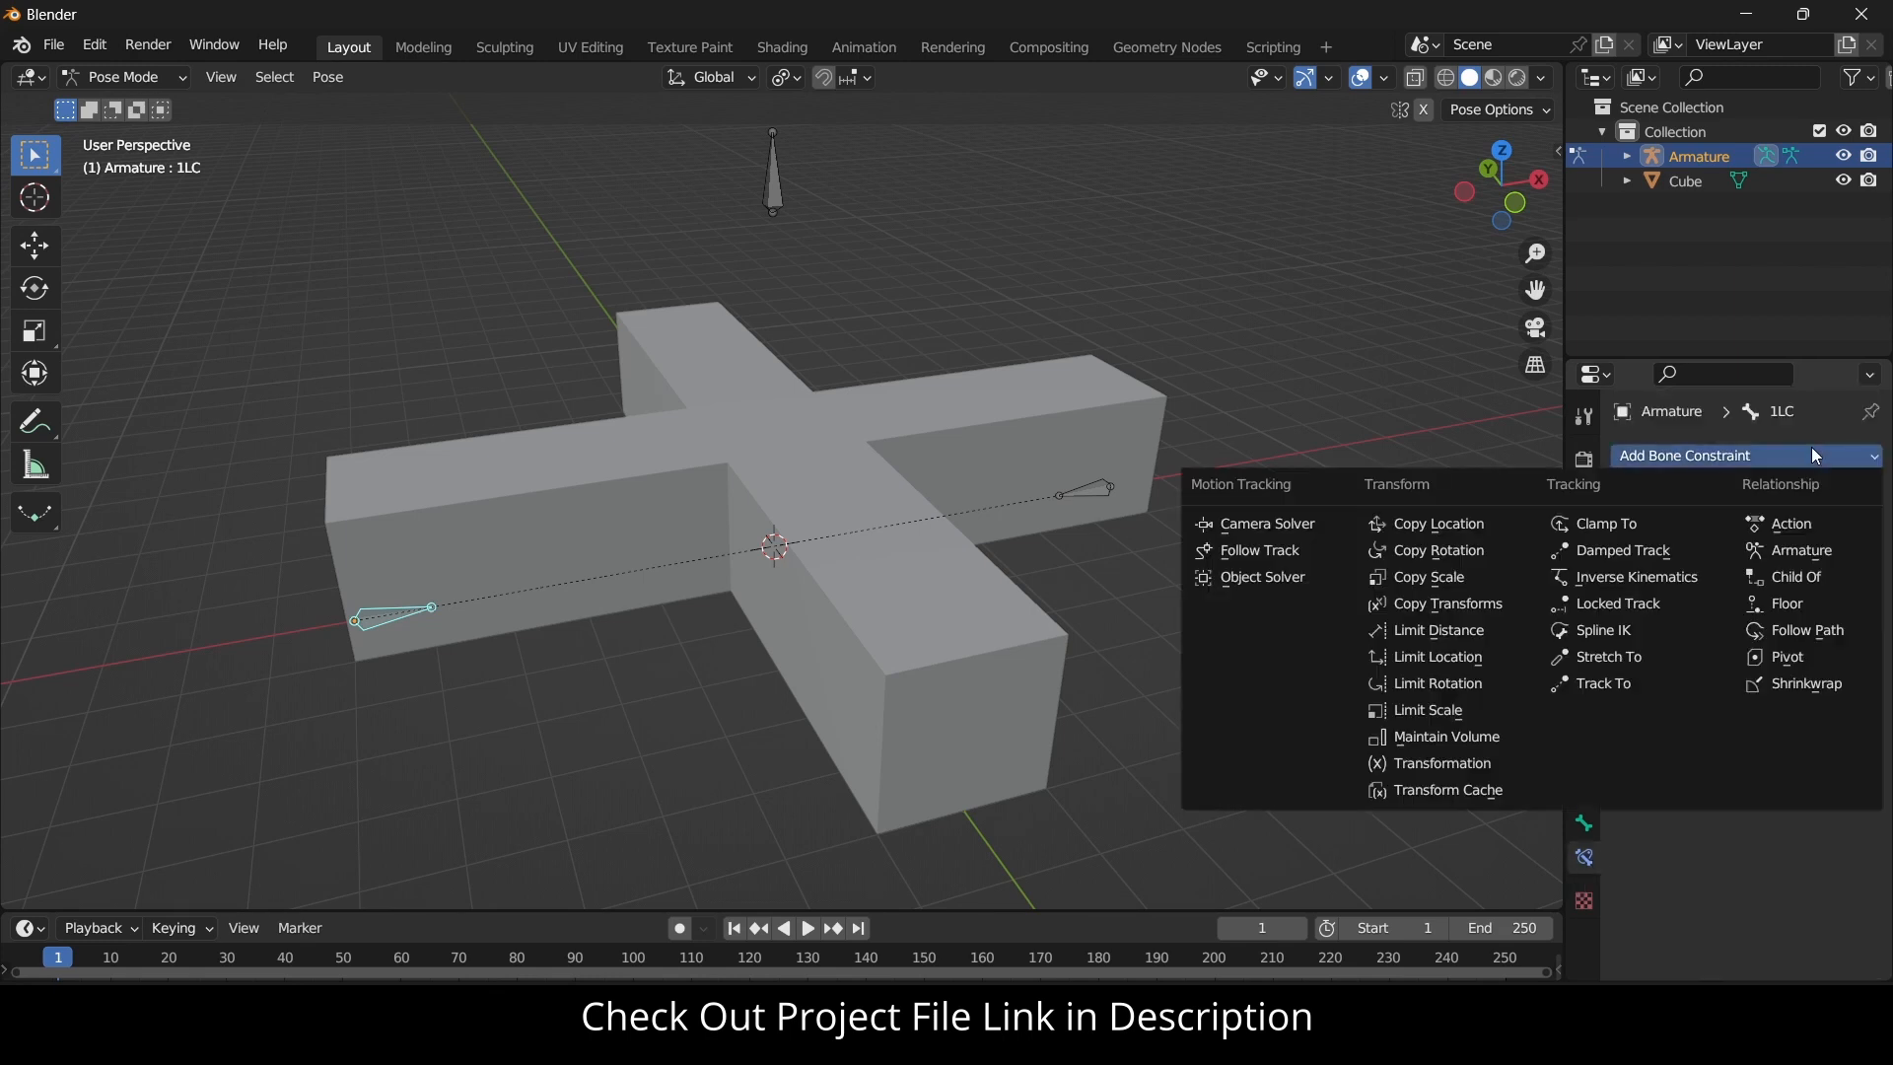
pyautogui.click(1472, 764)
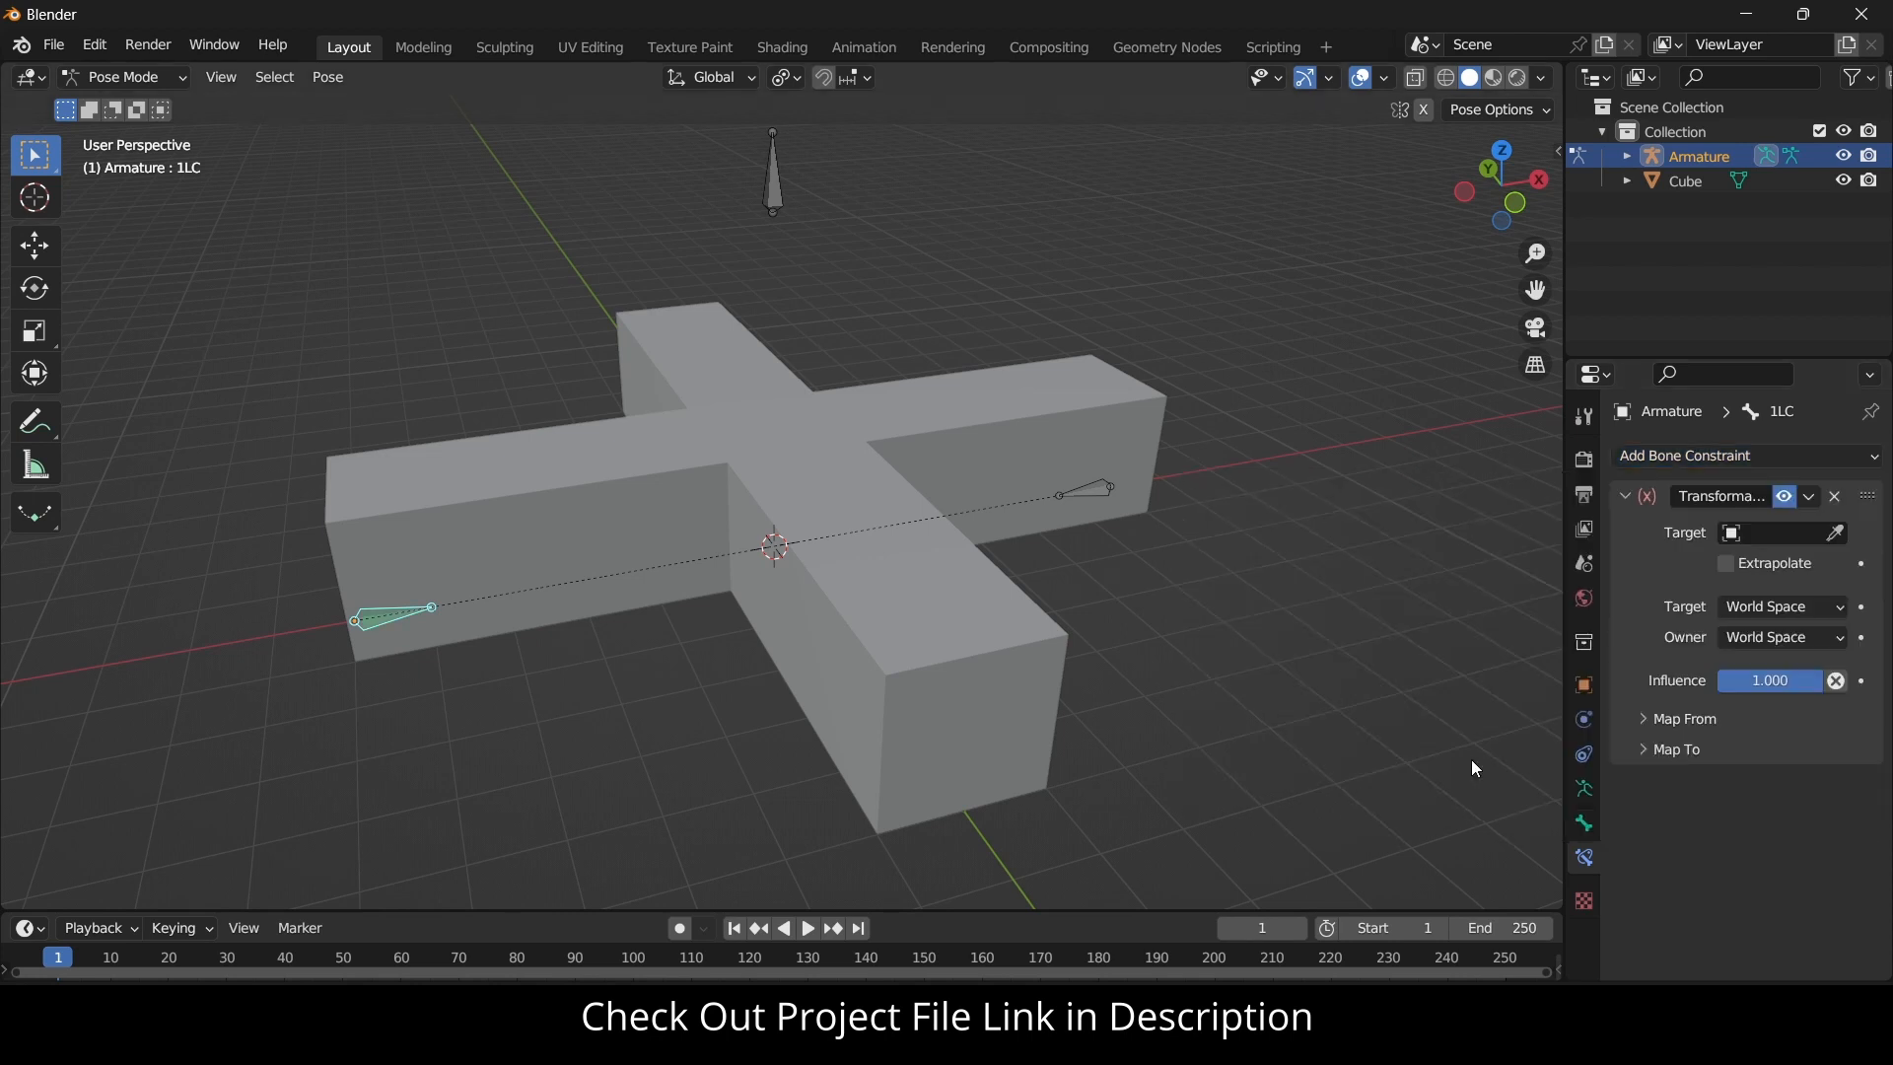
# Target the 1LC constraint at the Armature object and its Controller bone.
pyautogui.click(1836, 533)
pyautogui.click(783, 179)
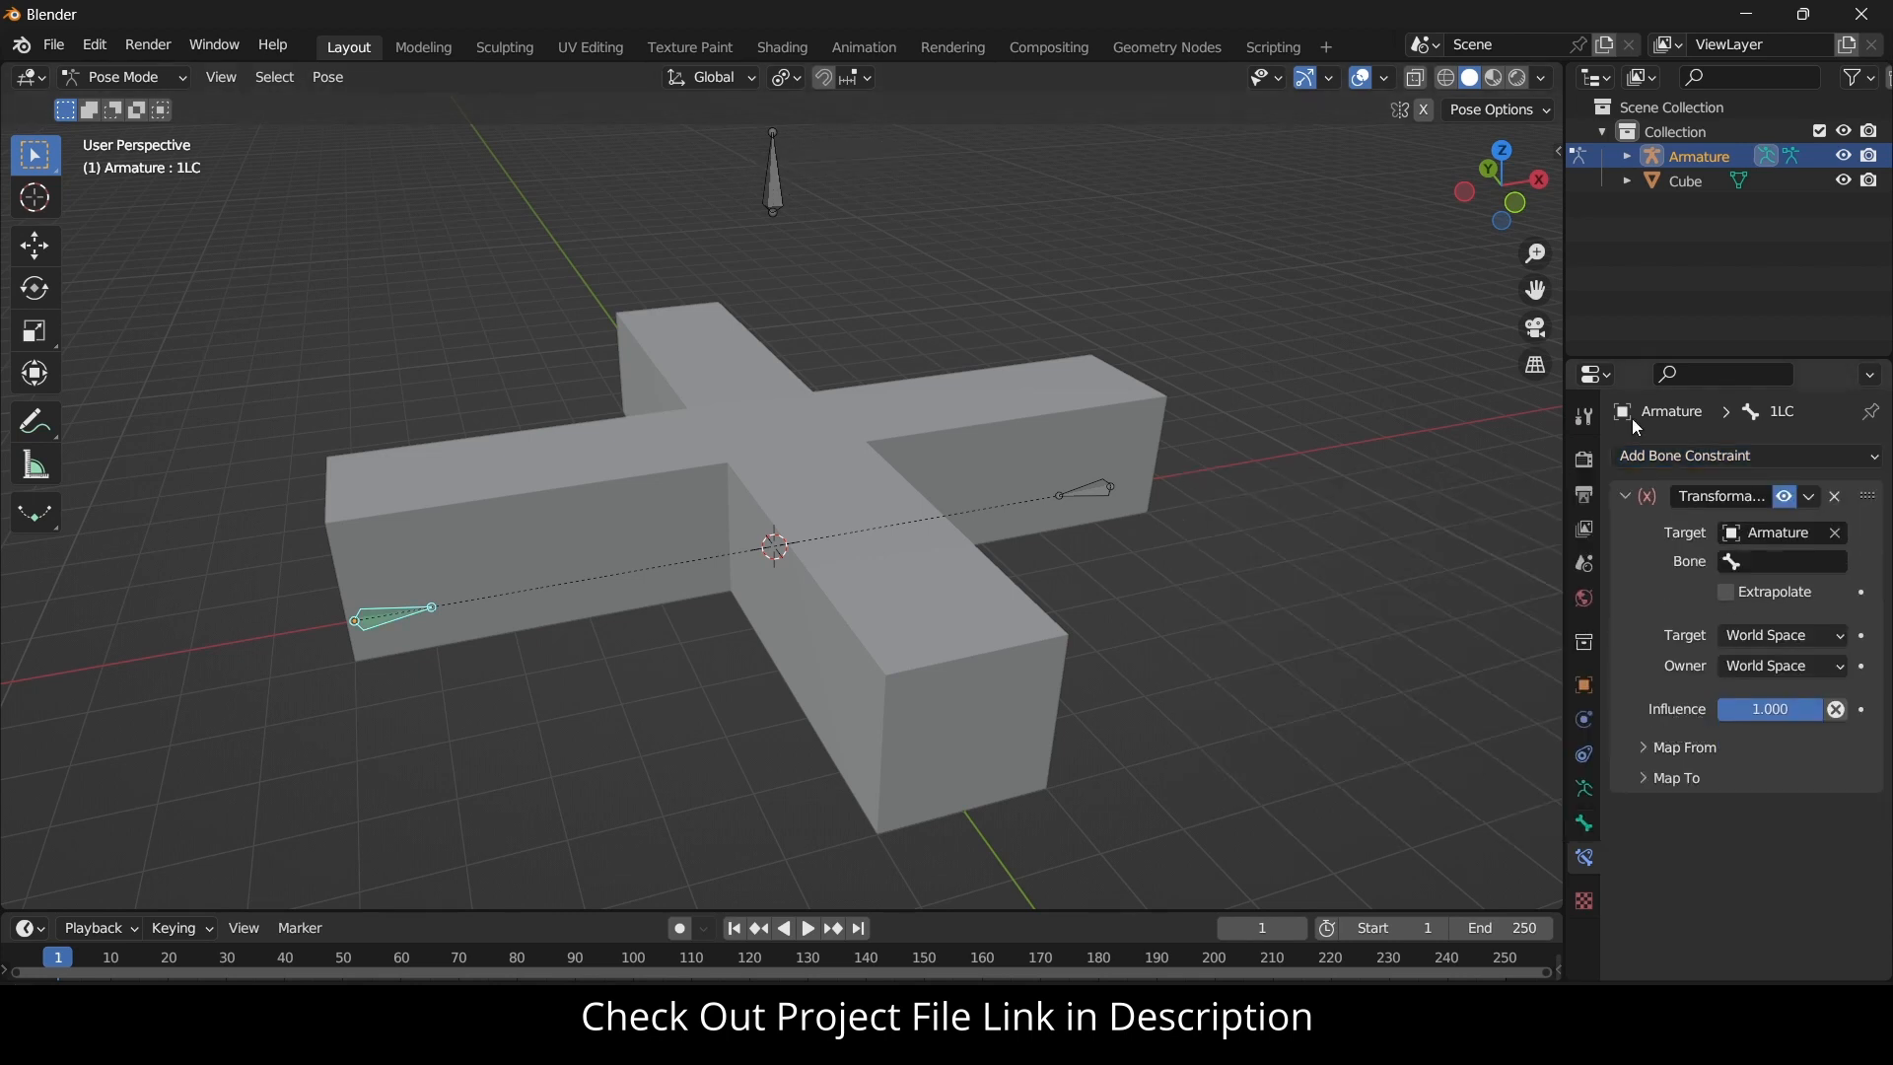
pyautogui.click(1767, 560)
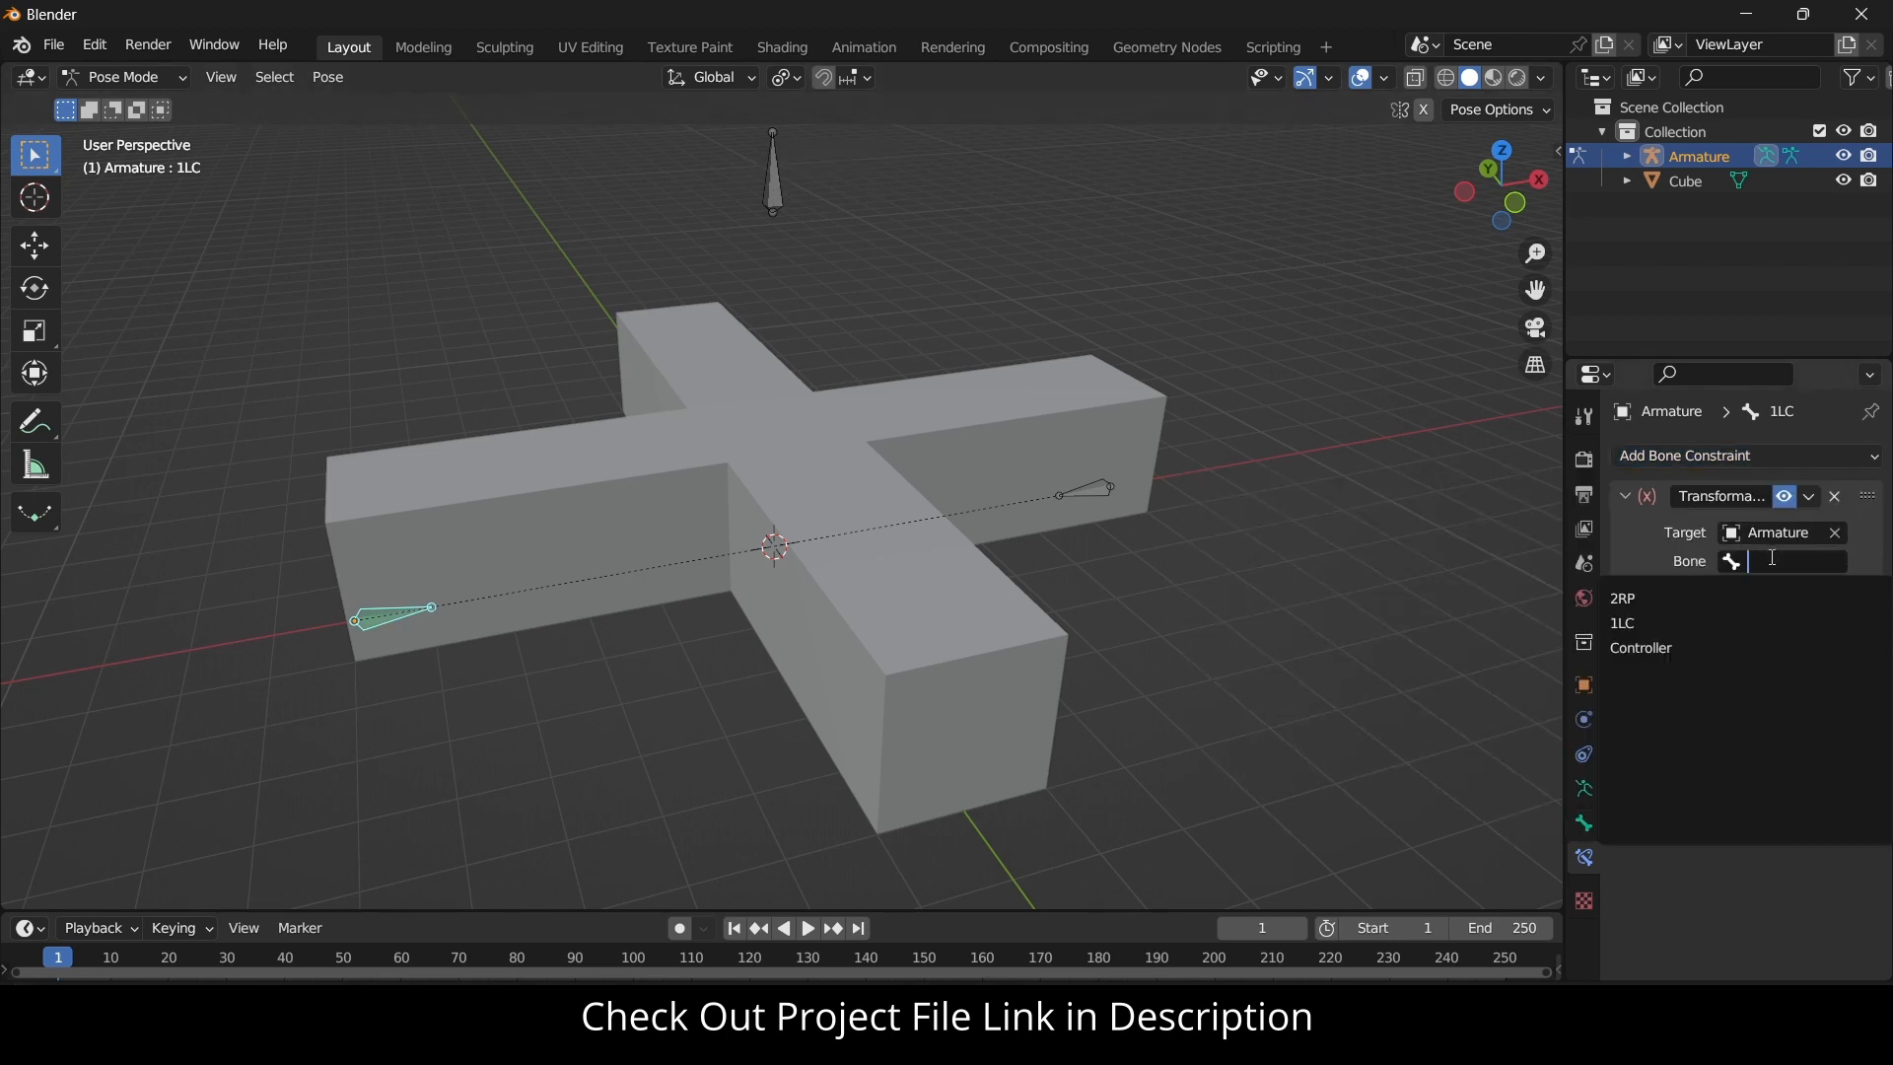
pyautogui.click(1739, 649)
# Expand the 1LC constraint's Map From and Map To settings and set the source location X Min to -1 m.
pyautogui.click(1713, 745)
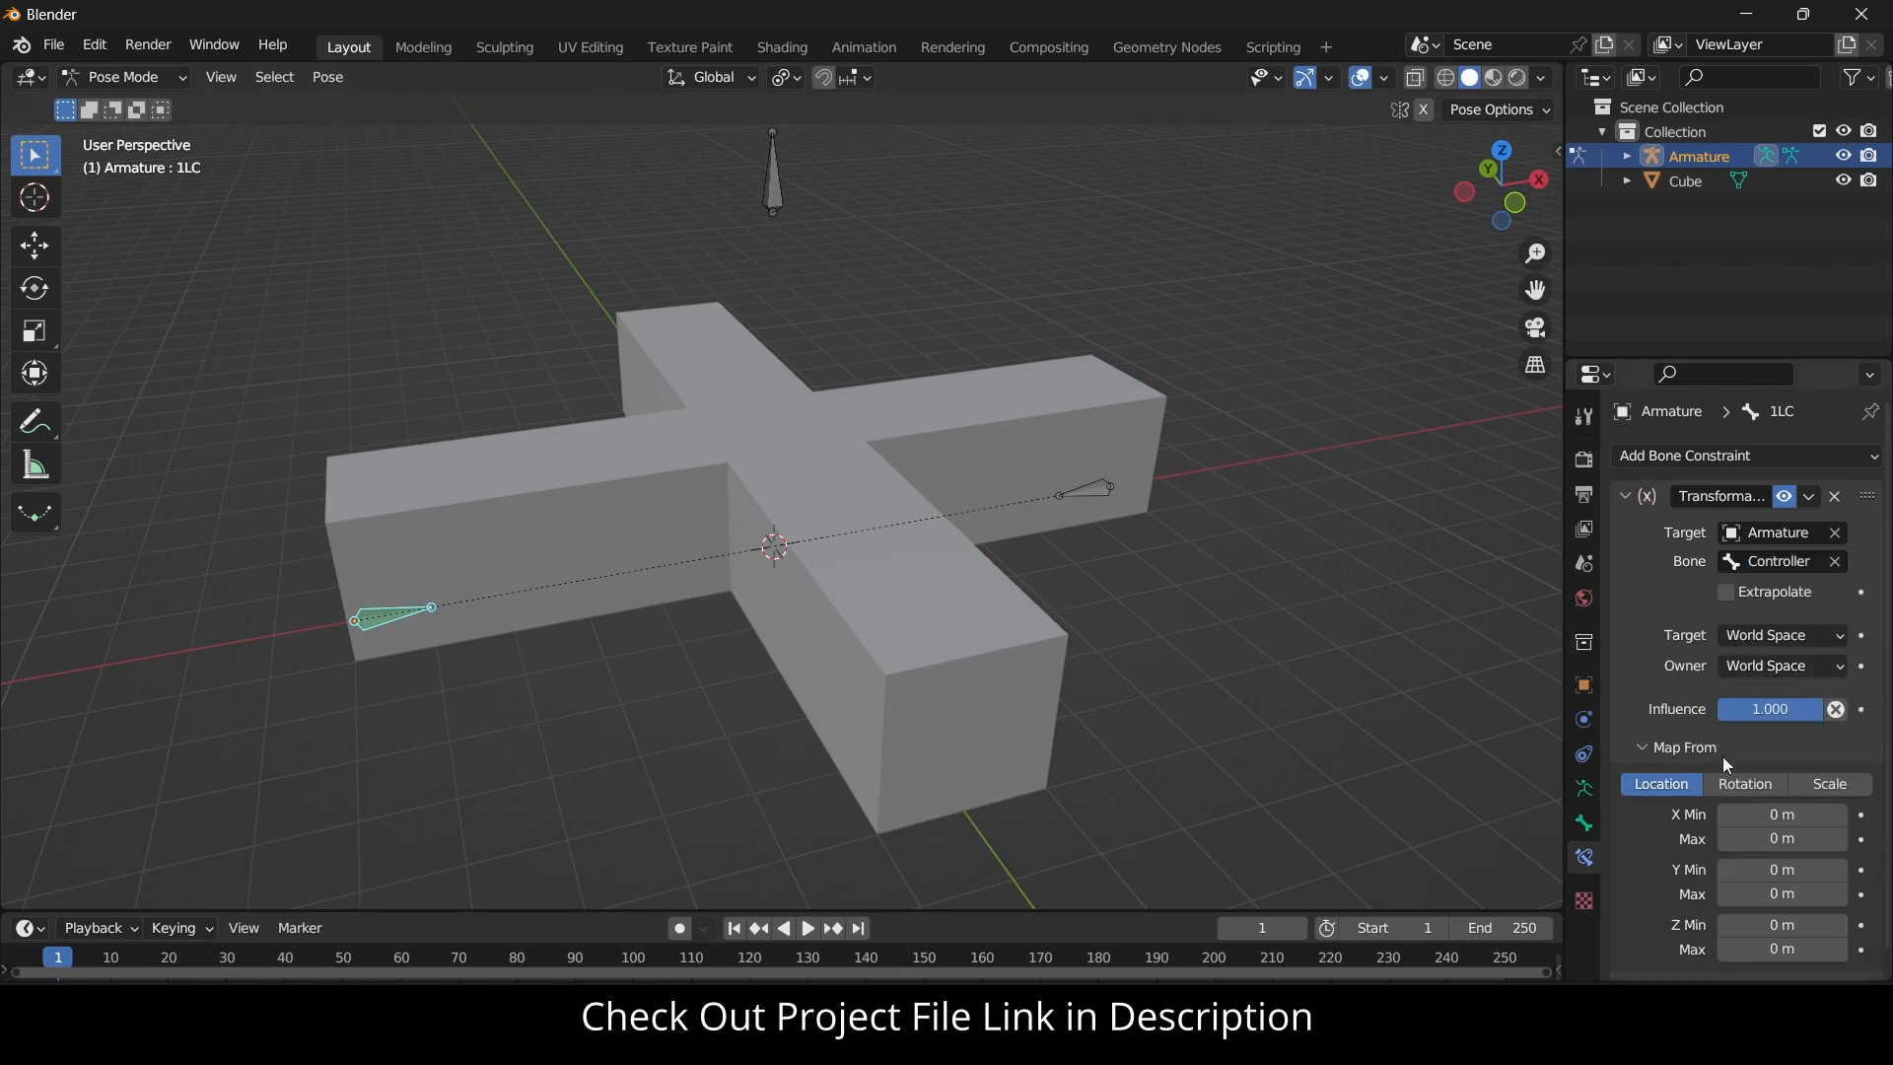
pyautogui.scroll(-1, 1723, 755)
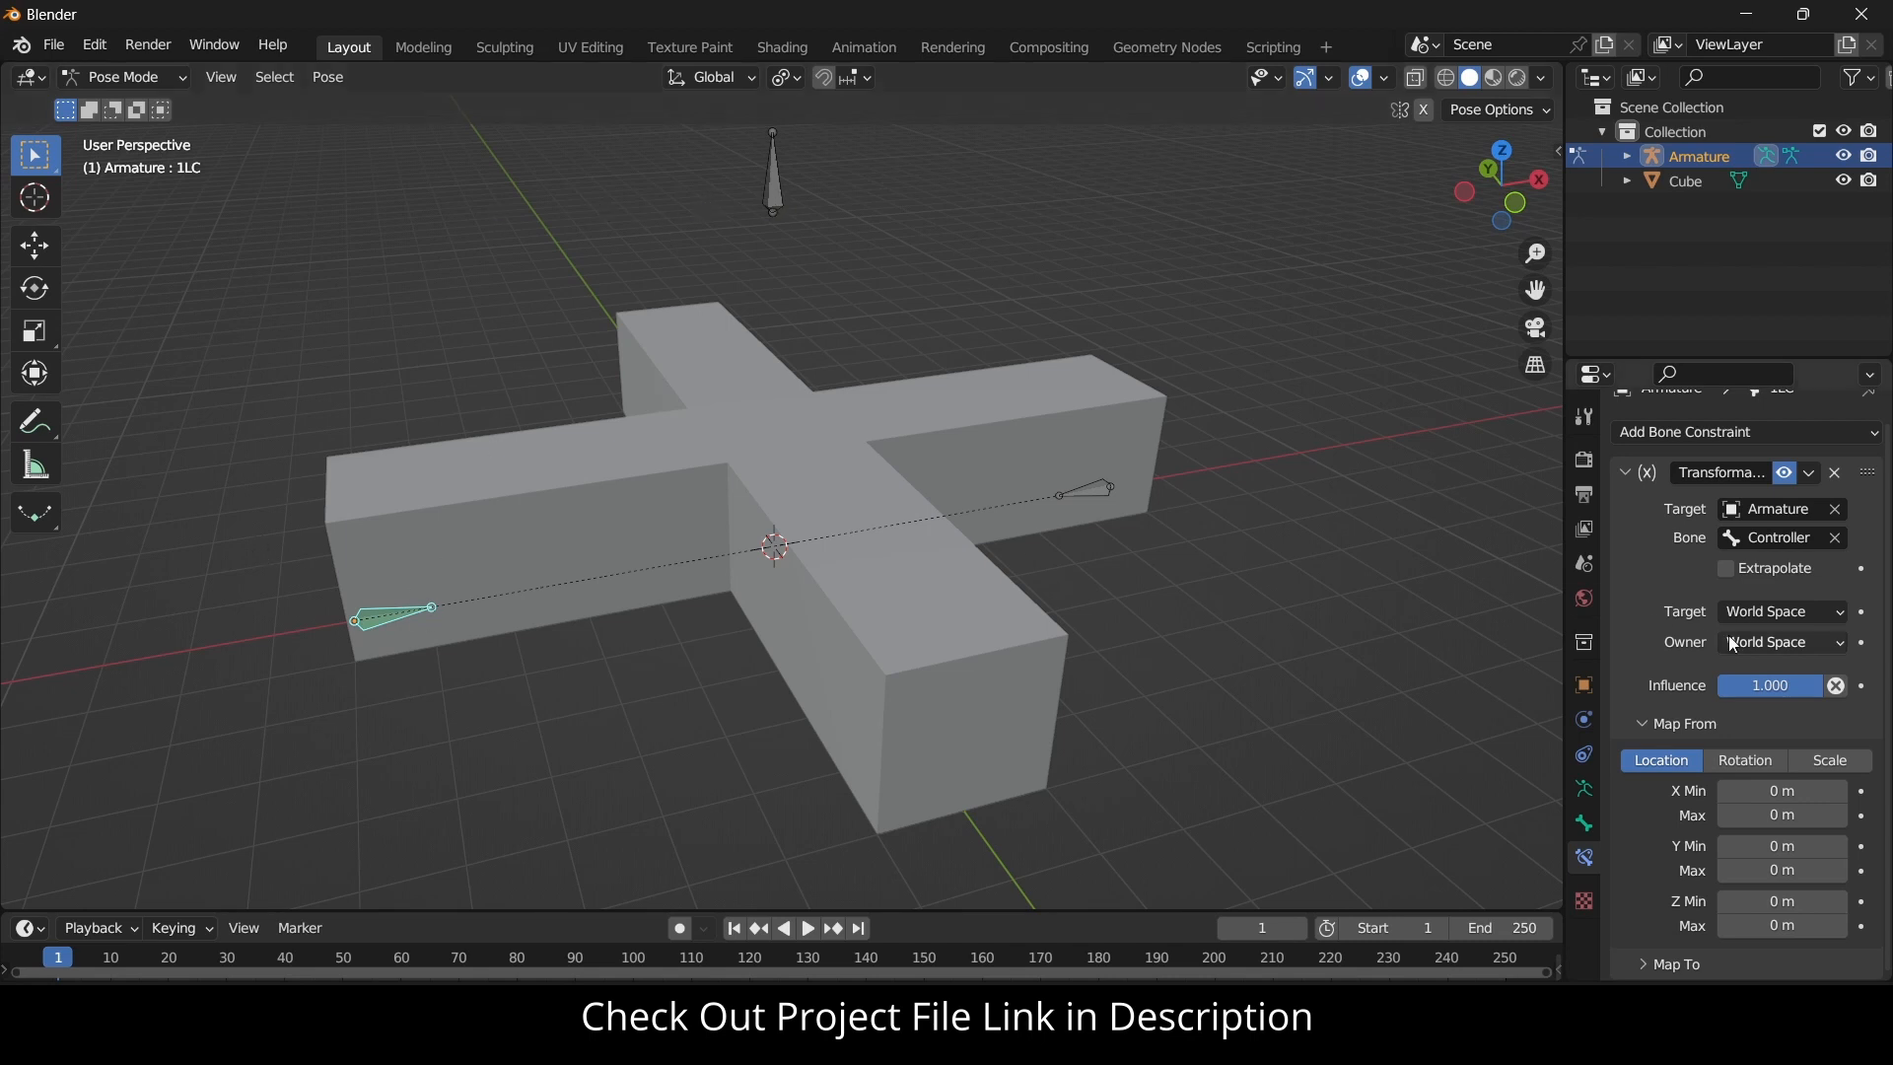
pyautogui.click(1719, 961)
pyautogui.scroll(-5, 1725, 831)
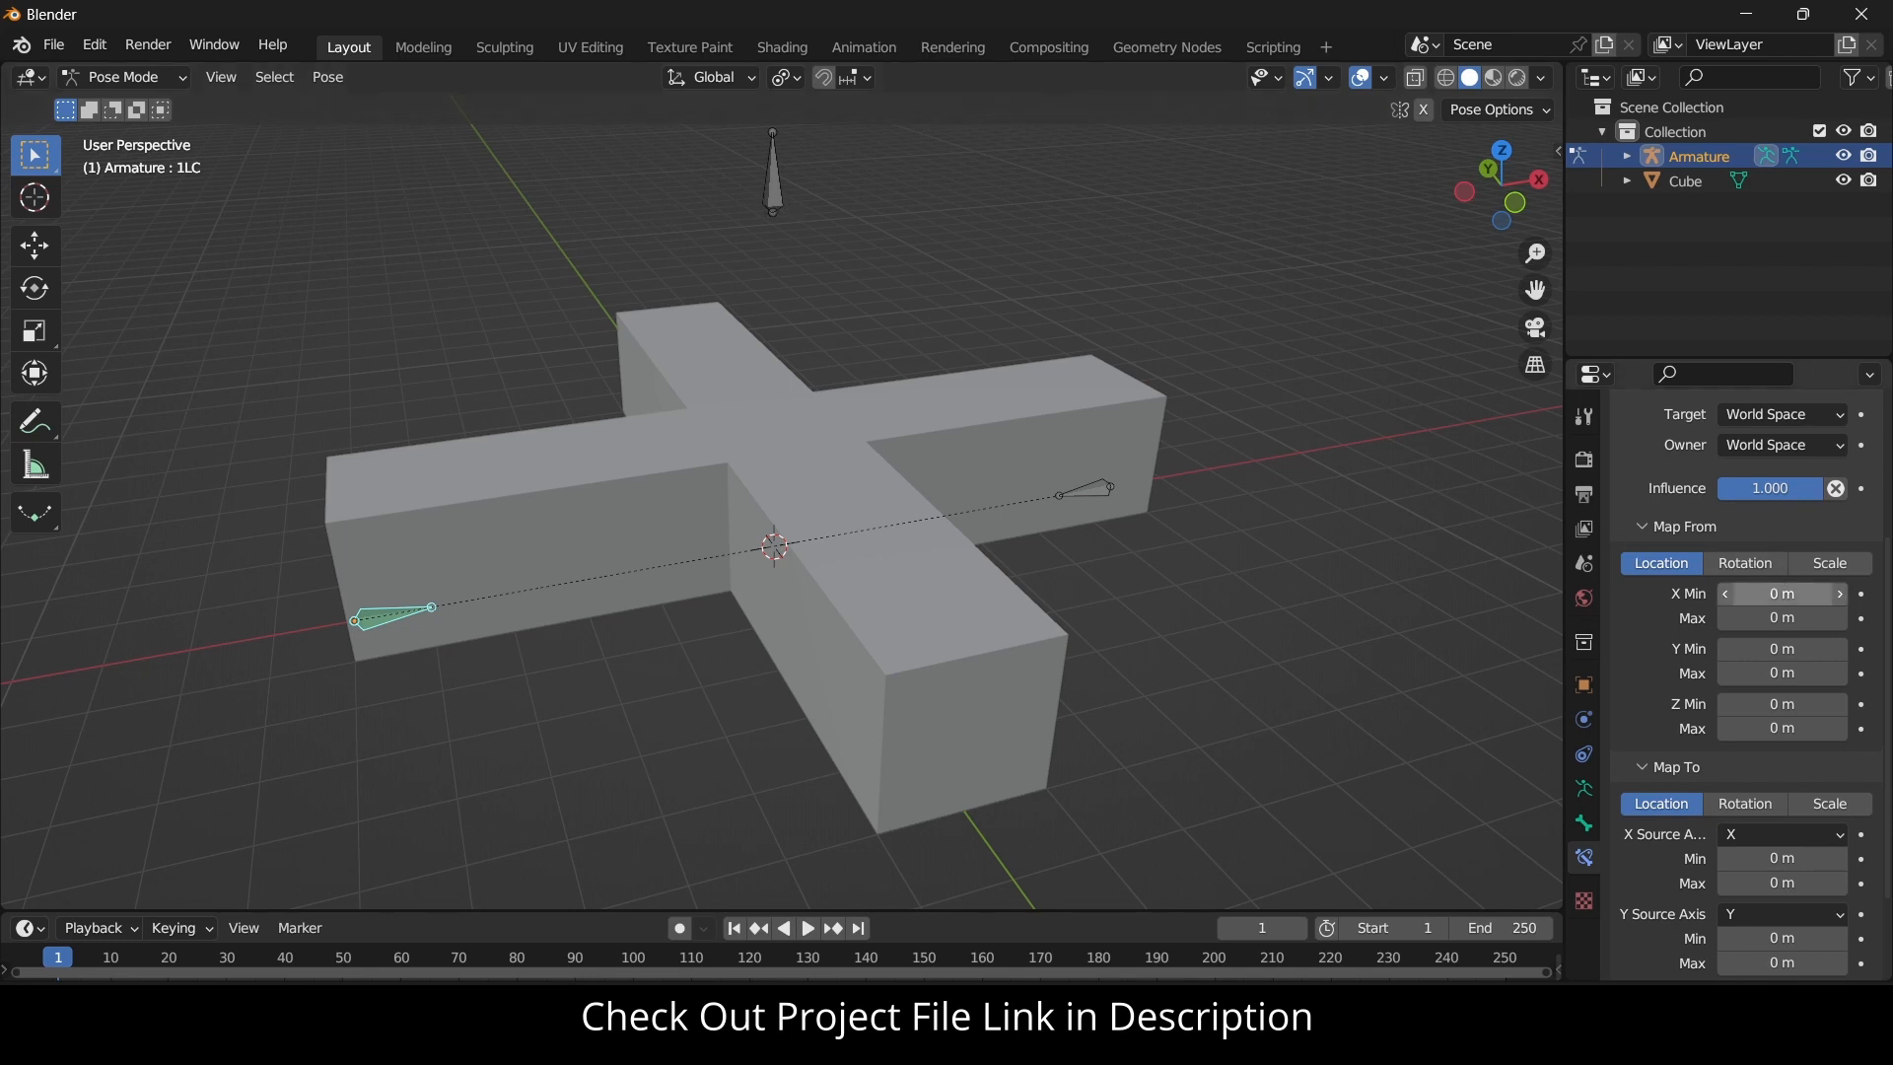
pyautogui.click(1776, 591)
pyautogui.write('-1')
pyautogui.press('Return')
# Map the 1LC constraint to Rotation, with the Y Source Axis set to X and its Min to 90°.
pyautogui.scroll(-2, 1734, 834)
pyautogui.scroll(-1, 1730, 824)
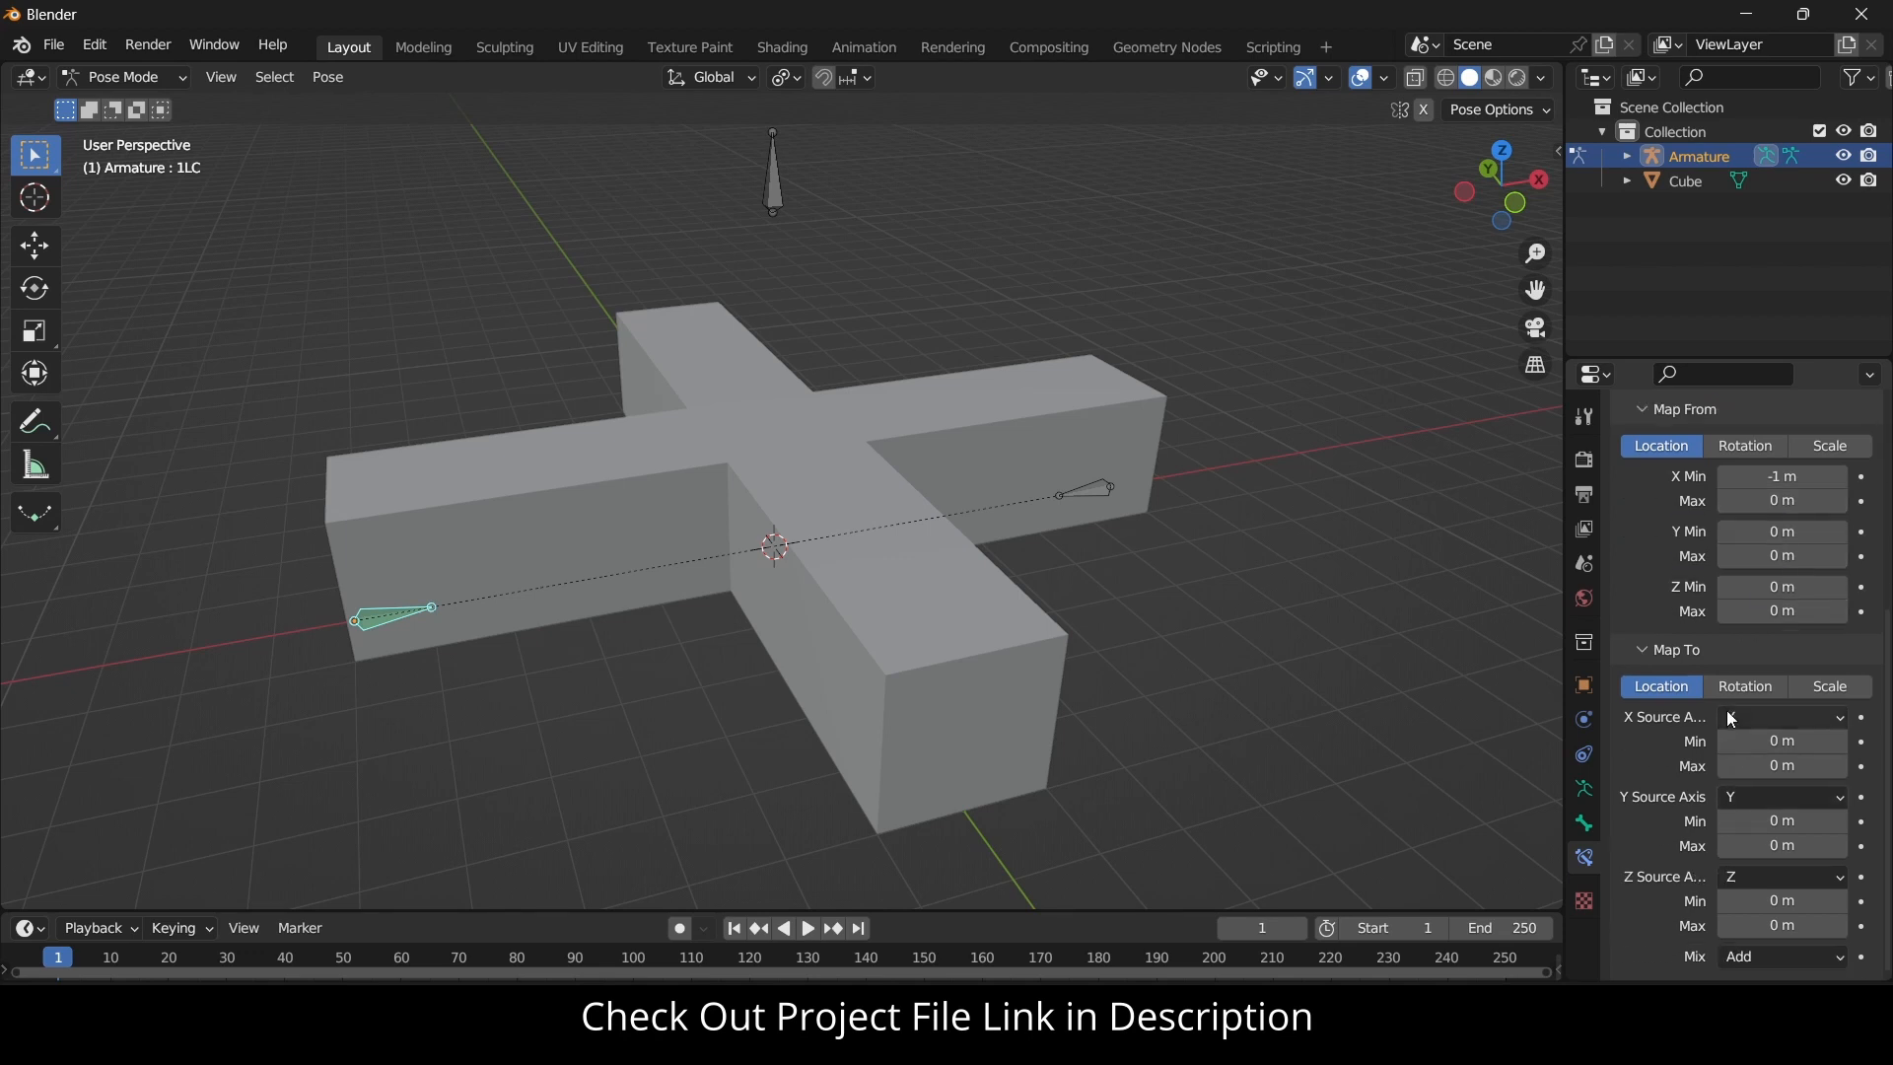
pyautogui.click(1738, 688)
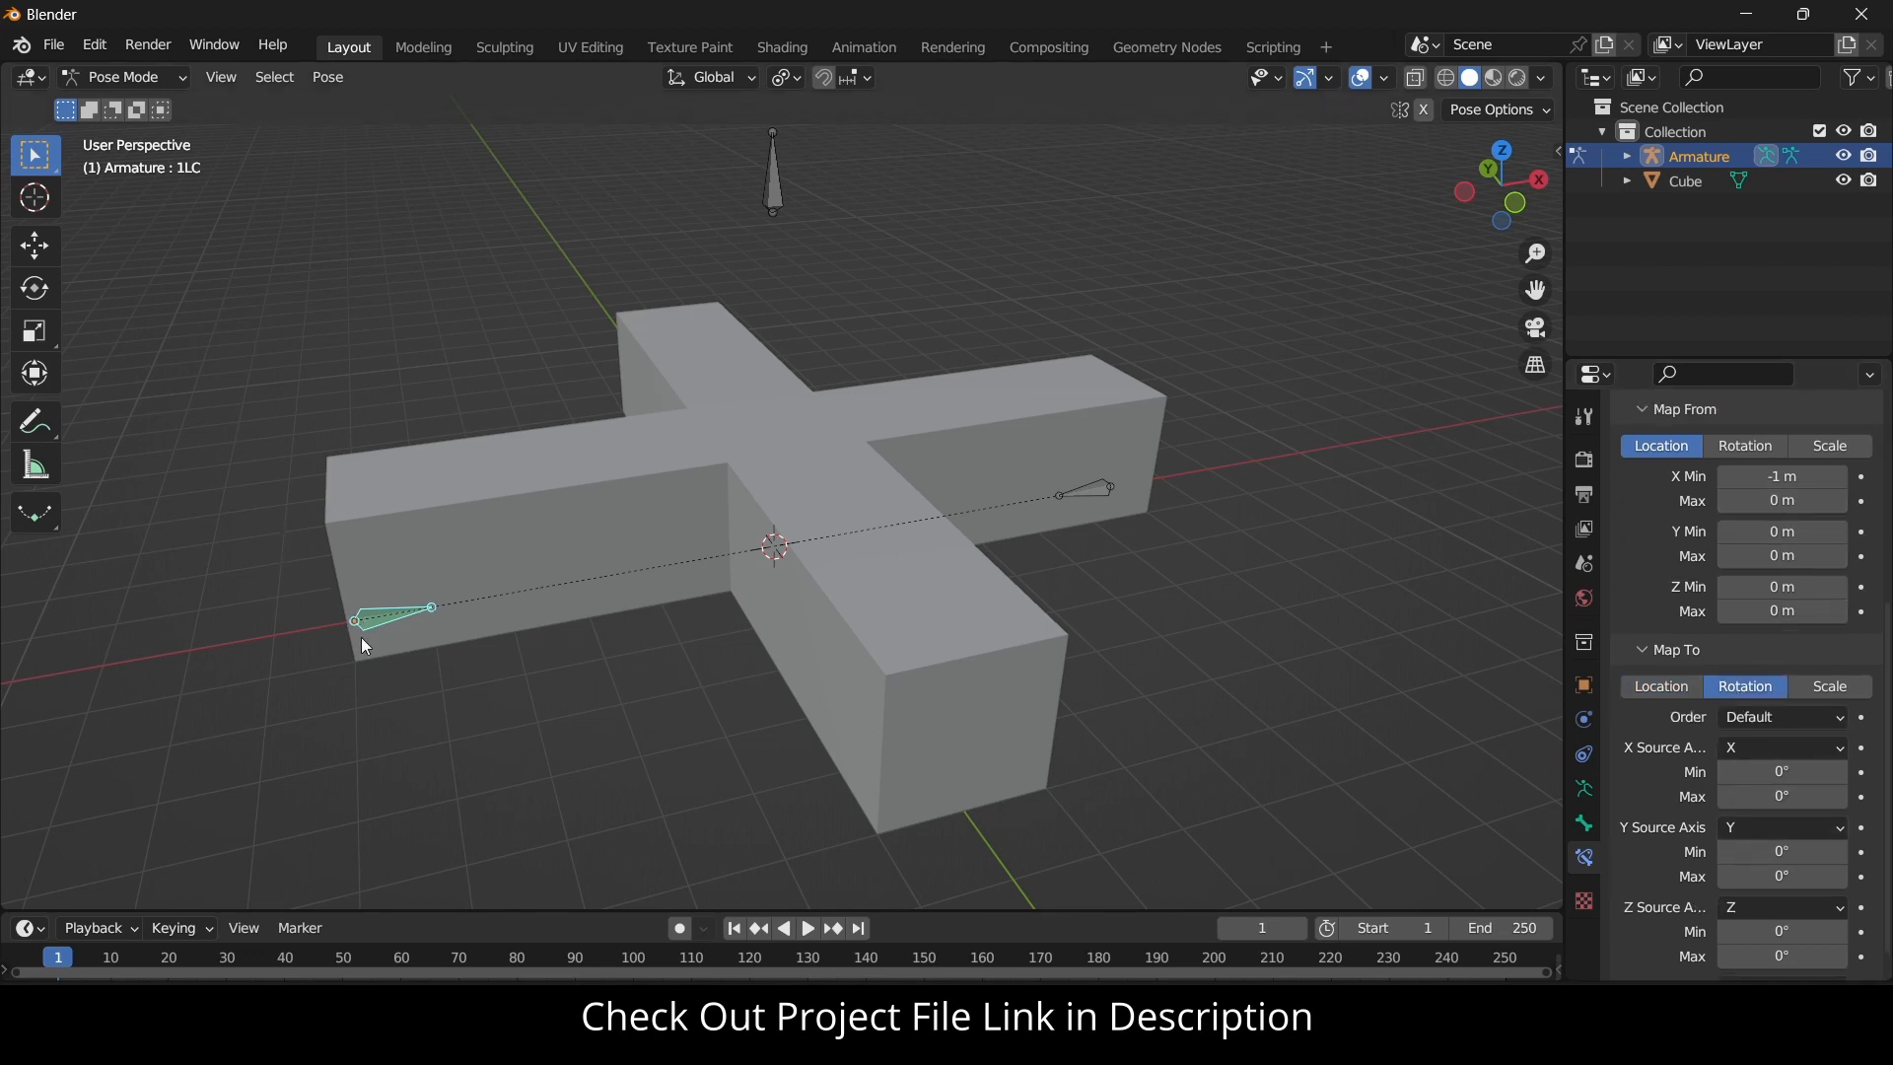
pyautogui.scroll(-1, 1820, 763)
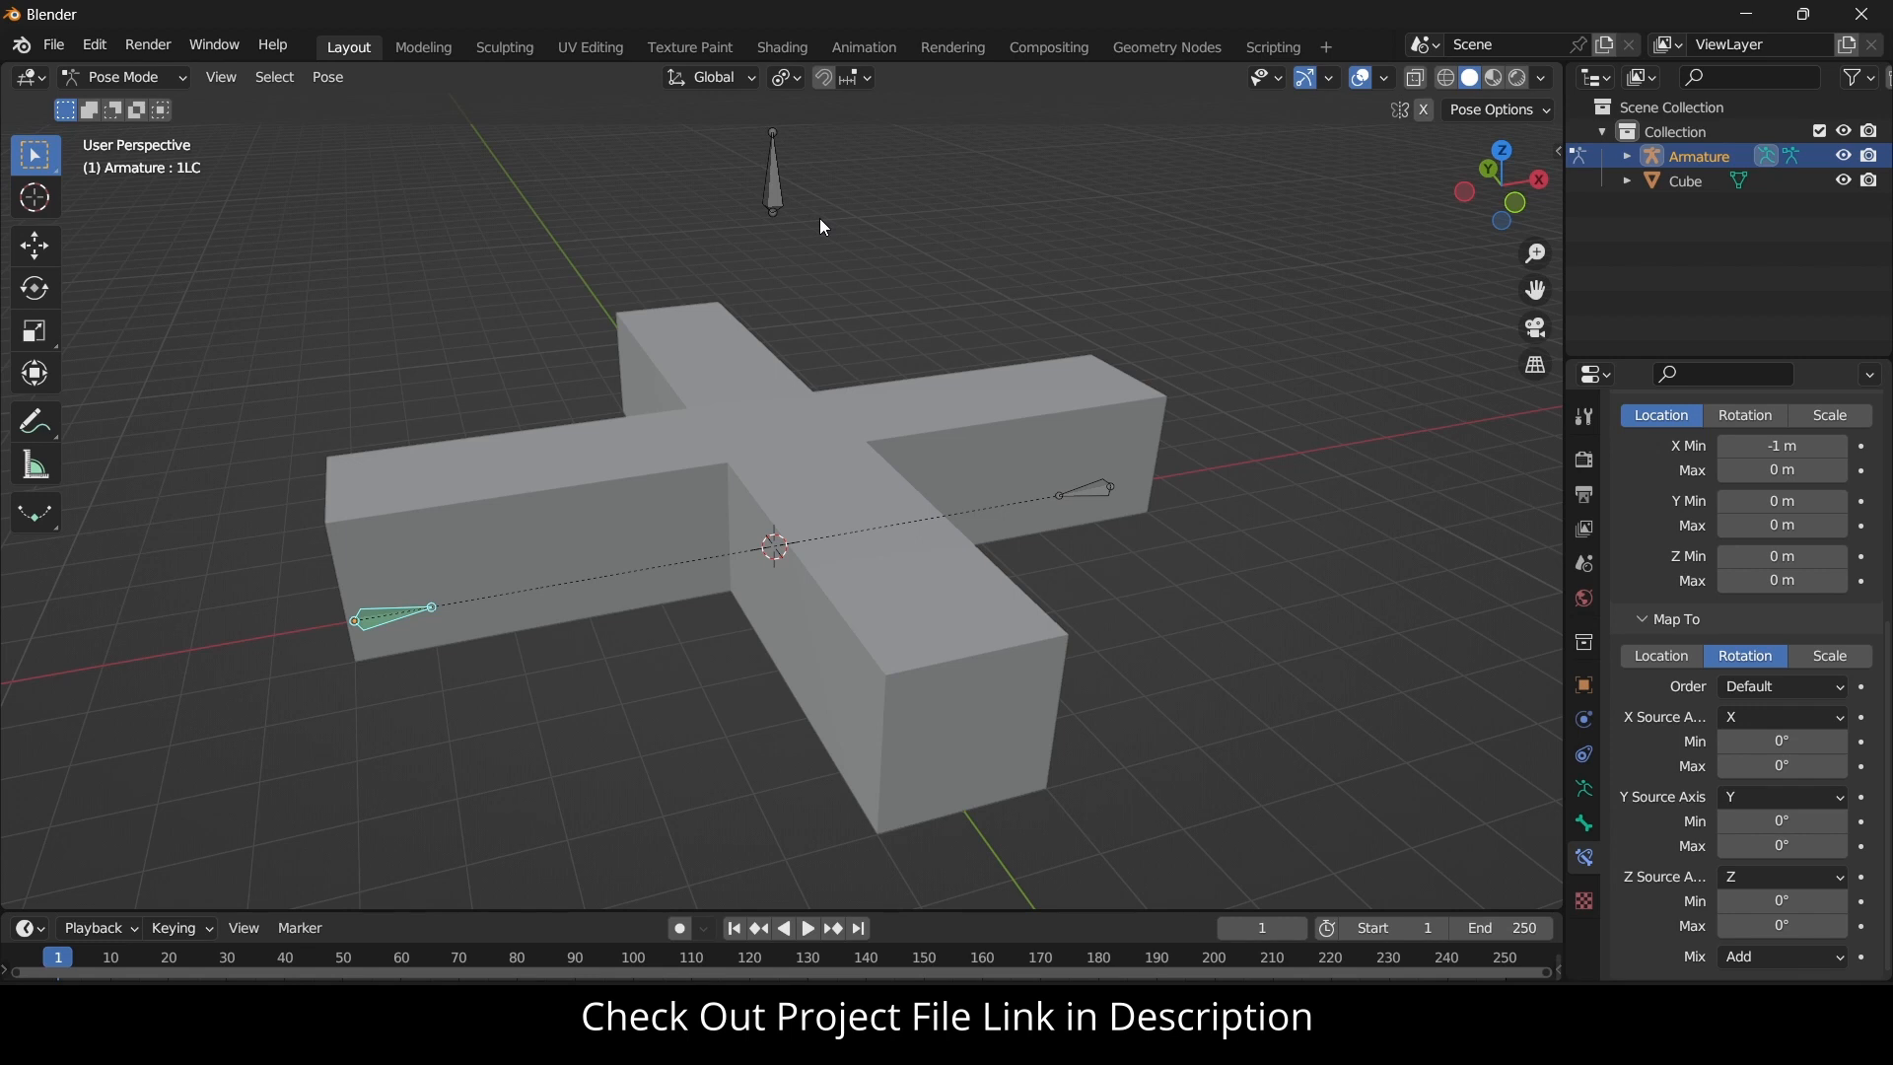
pyautogui.click(1768, 798)
pyautogui.click(1756, 820)
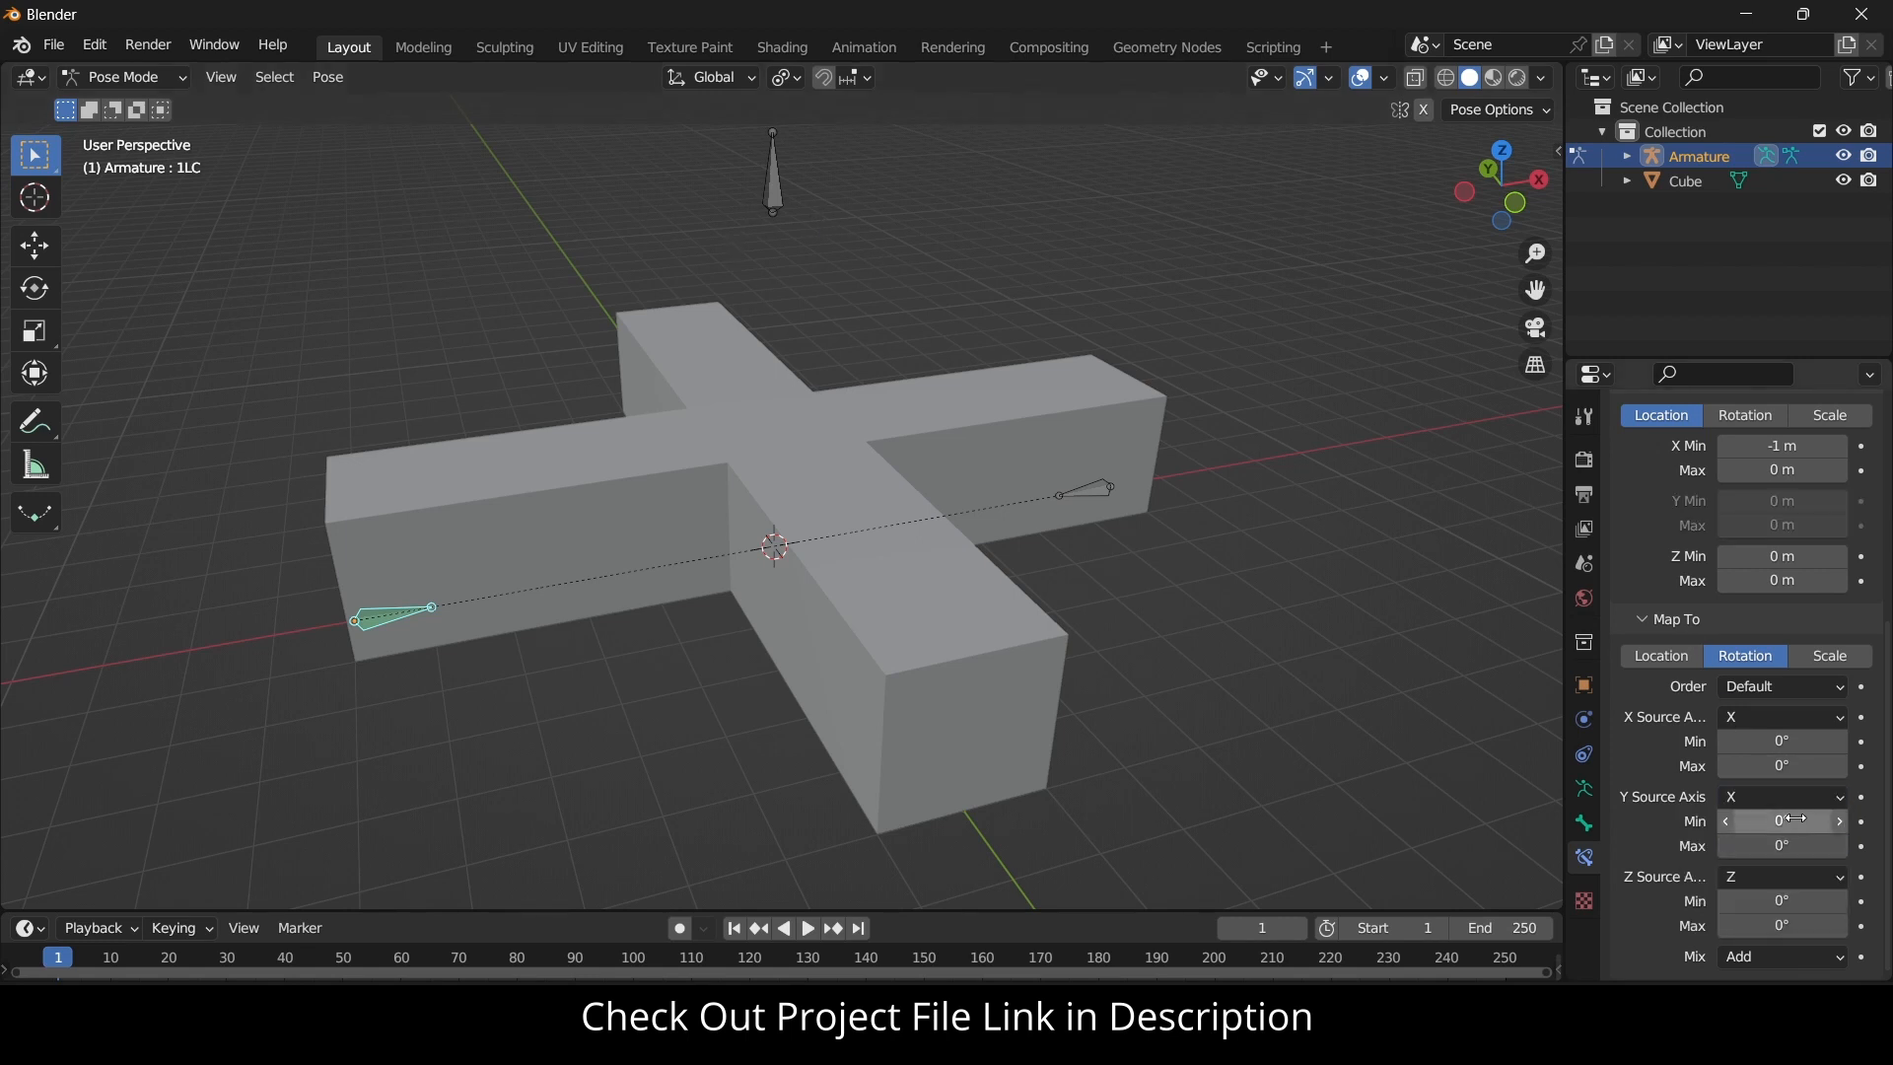
pyautogui.click(1794, 822)
pyautogui.write('90')
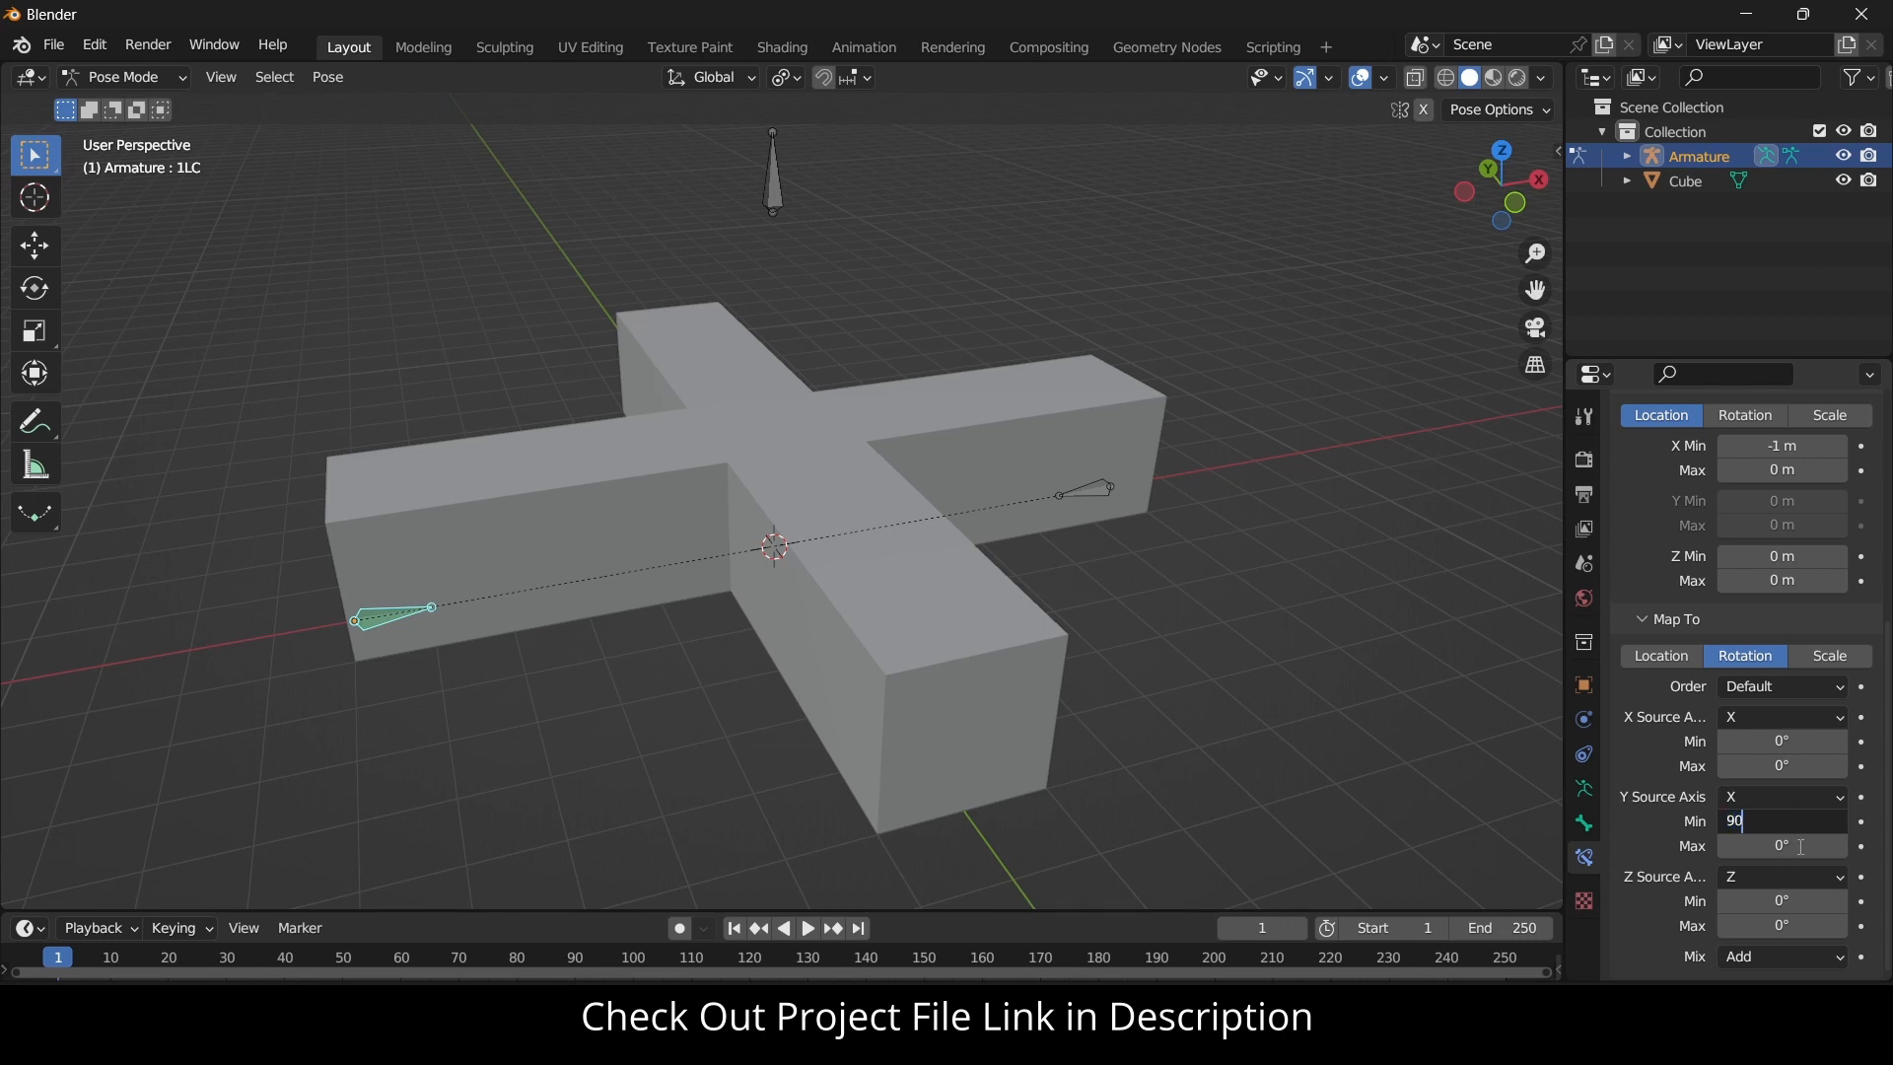
pyautogui.press('Return')
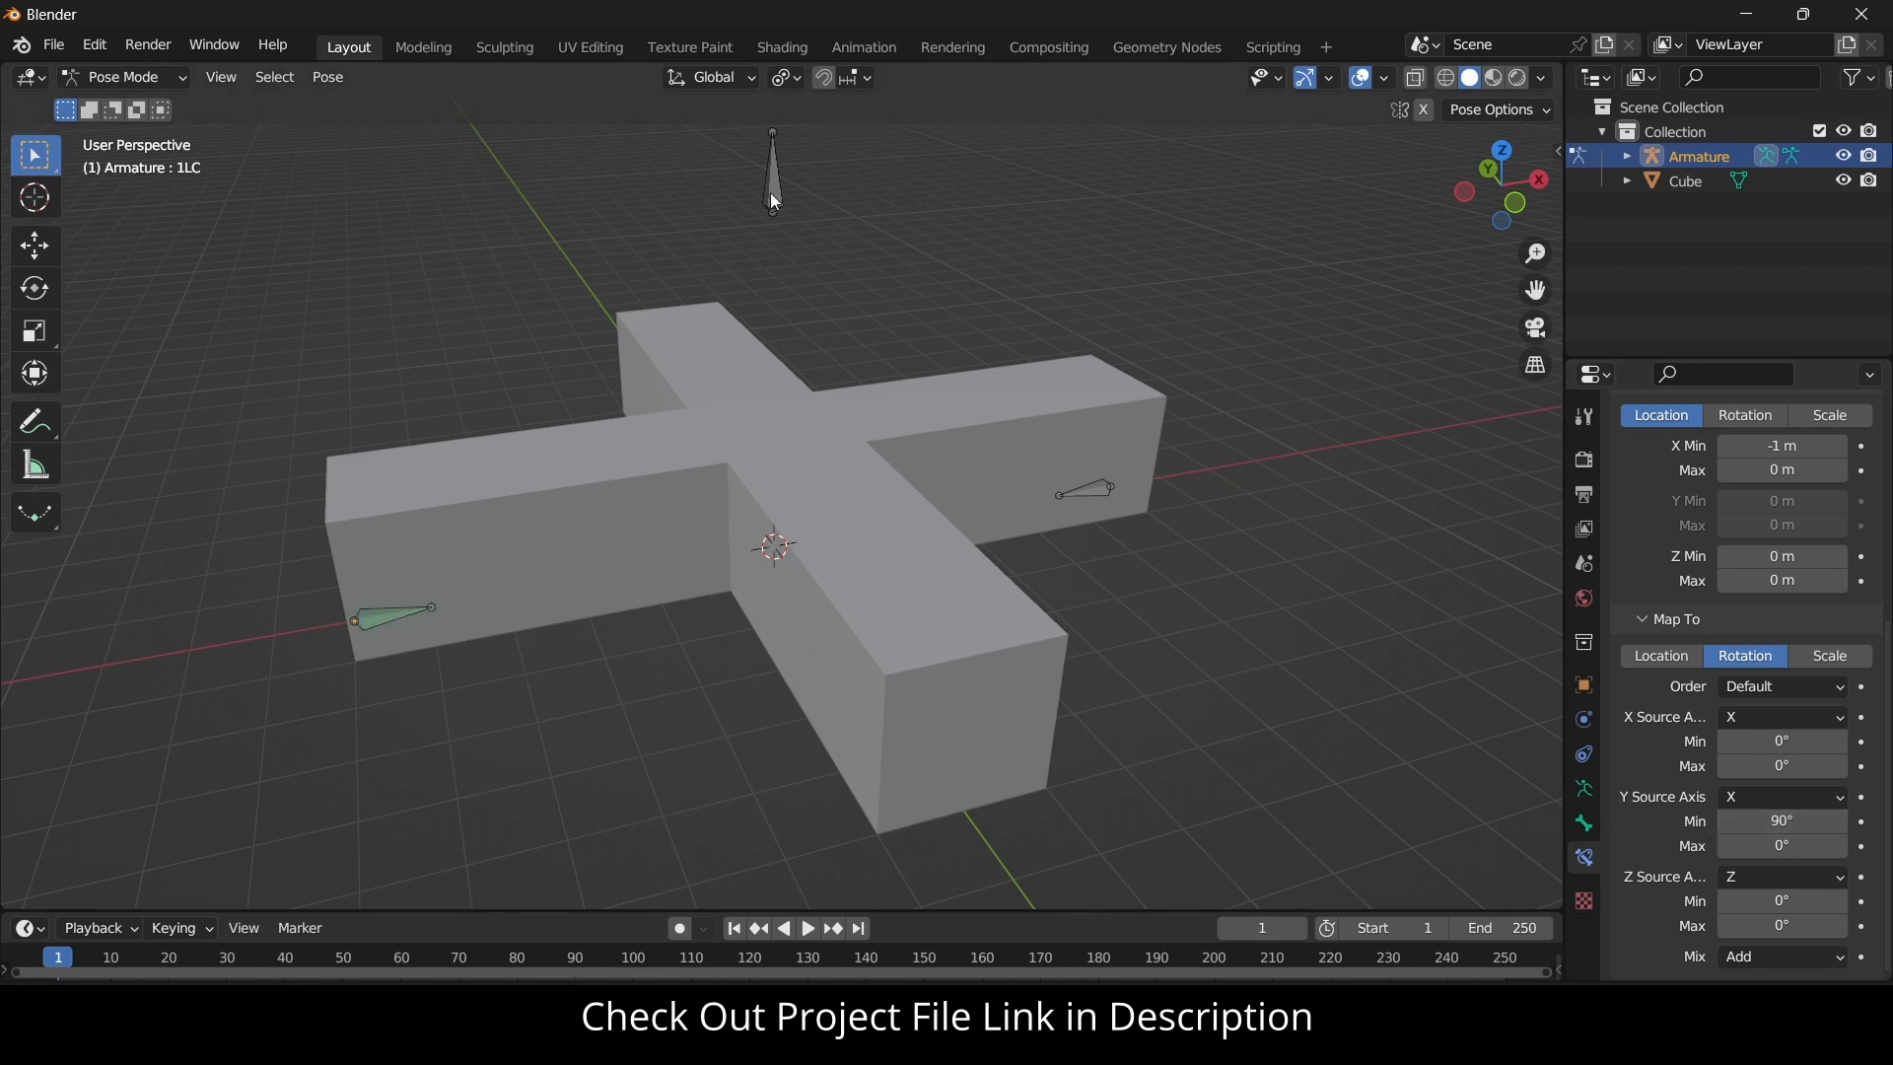
# Test the constraint on 1LC by moving the Controller bone along X, then cancel the move.
pyautogui.click(777, 185)
pyautogui.press('g')
pyautogui.press('x')
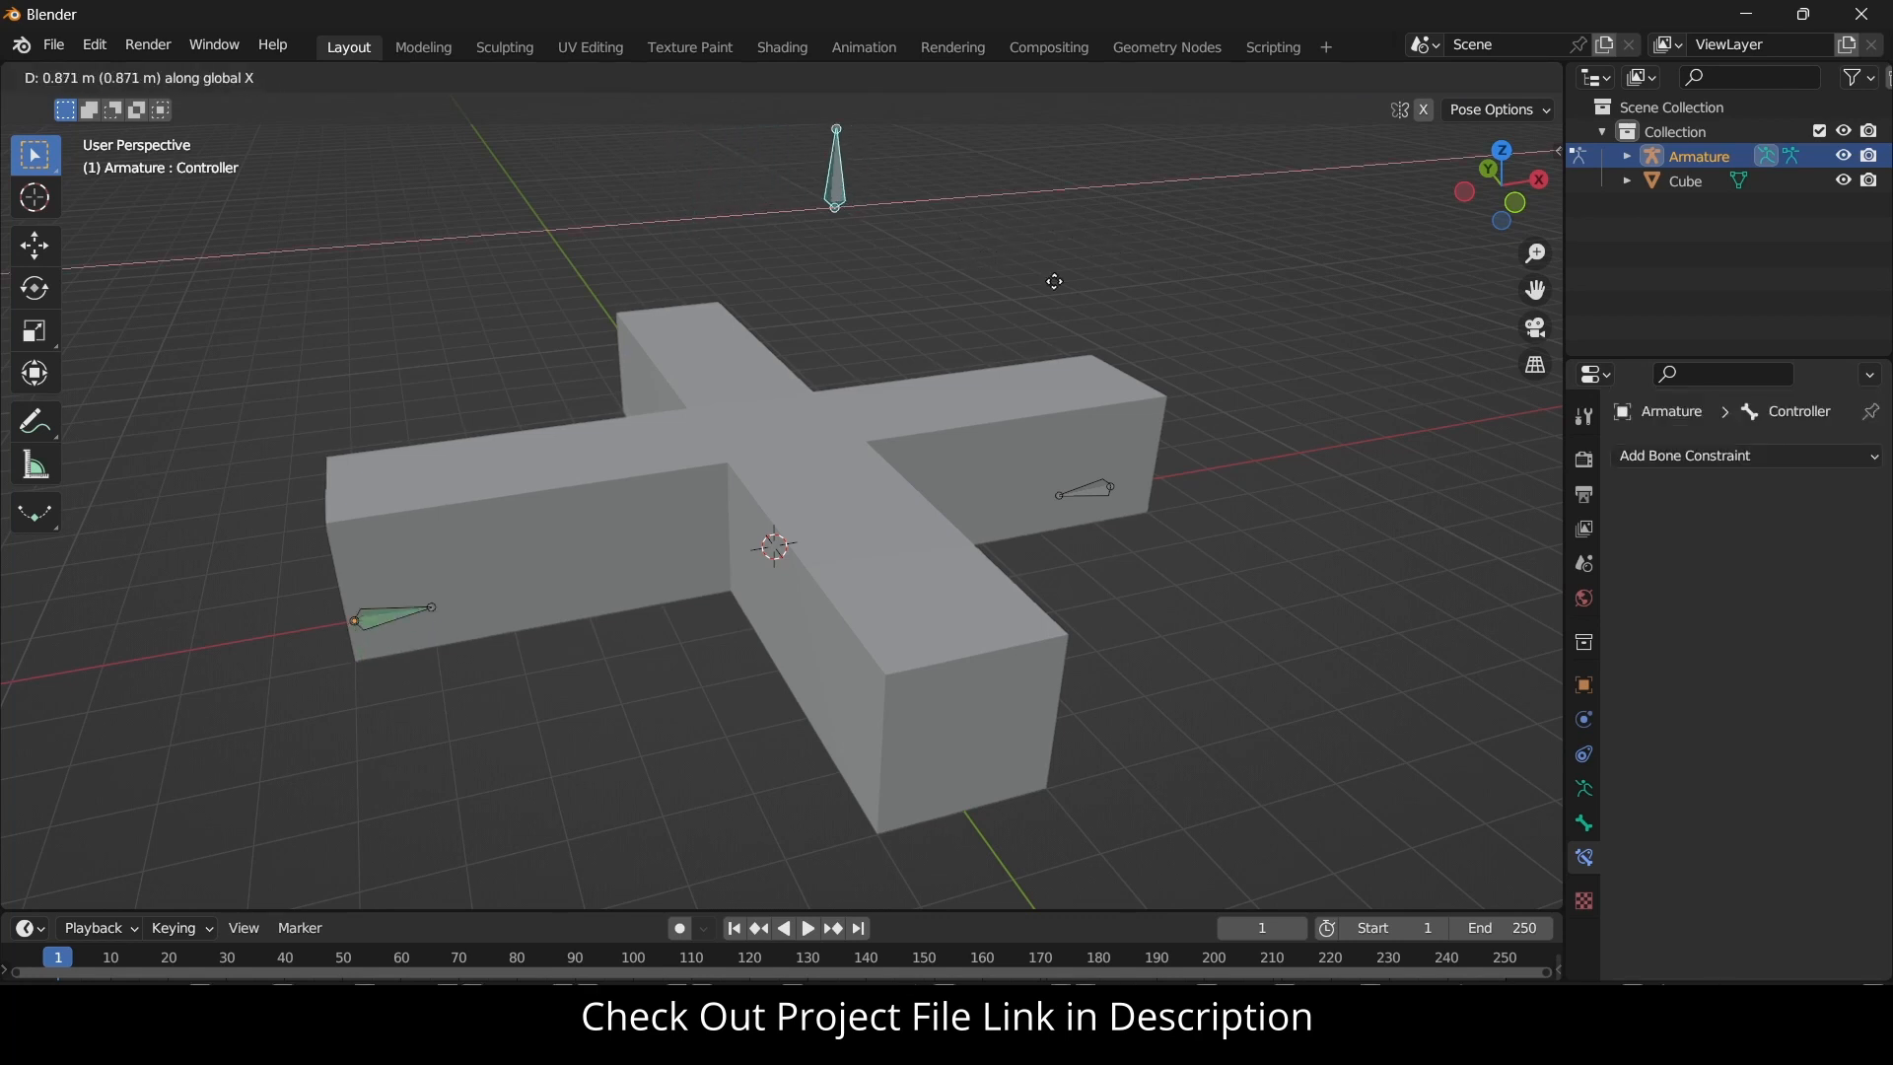
pyautogui.press('Escape')
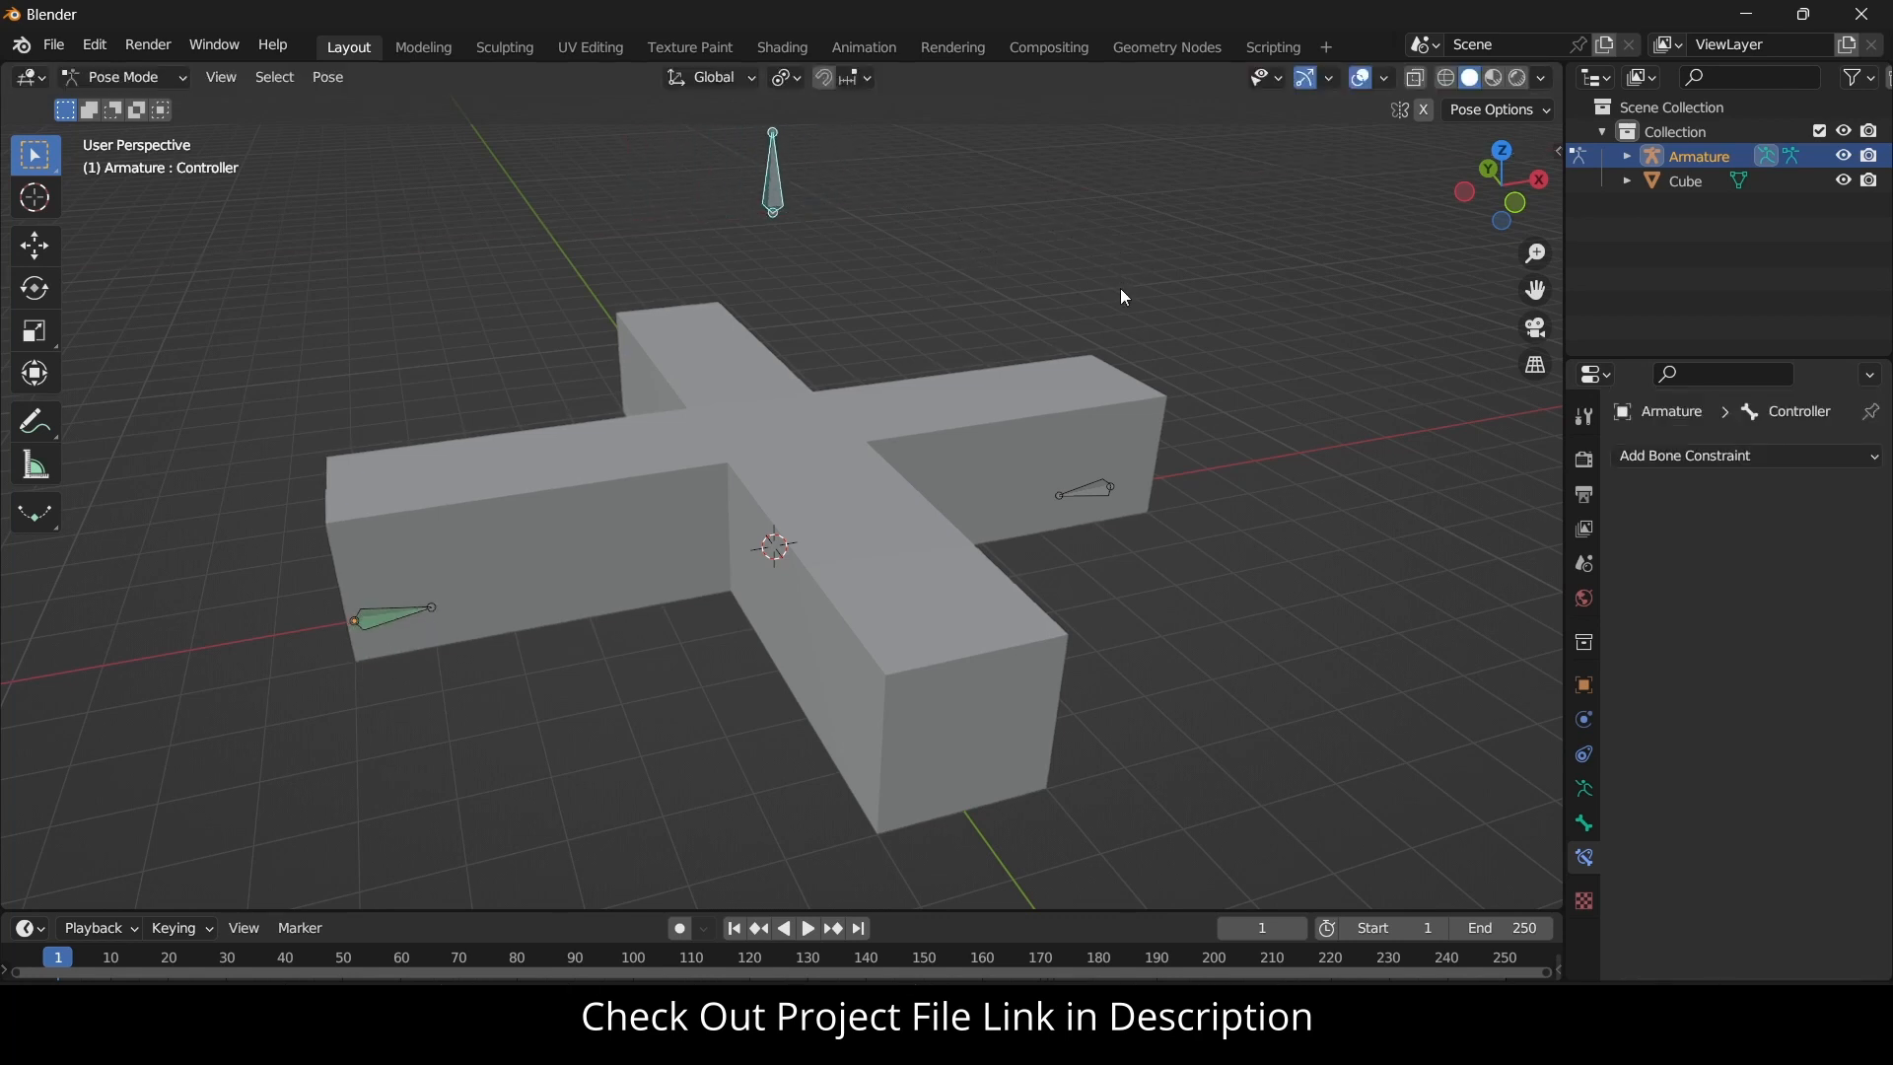
# Change the Min rotation under Y Source Axis in bone 1LC's Transformation constraint to -90°.
pyautogui.click(379, 623)
pyautogui.scroll(-6, 1747, 836)
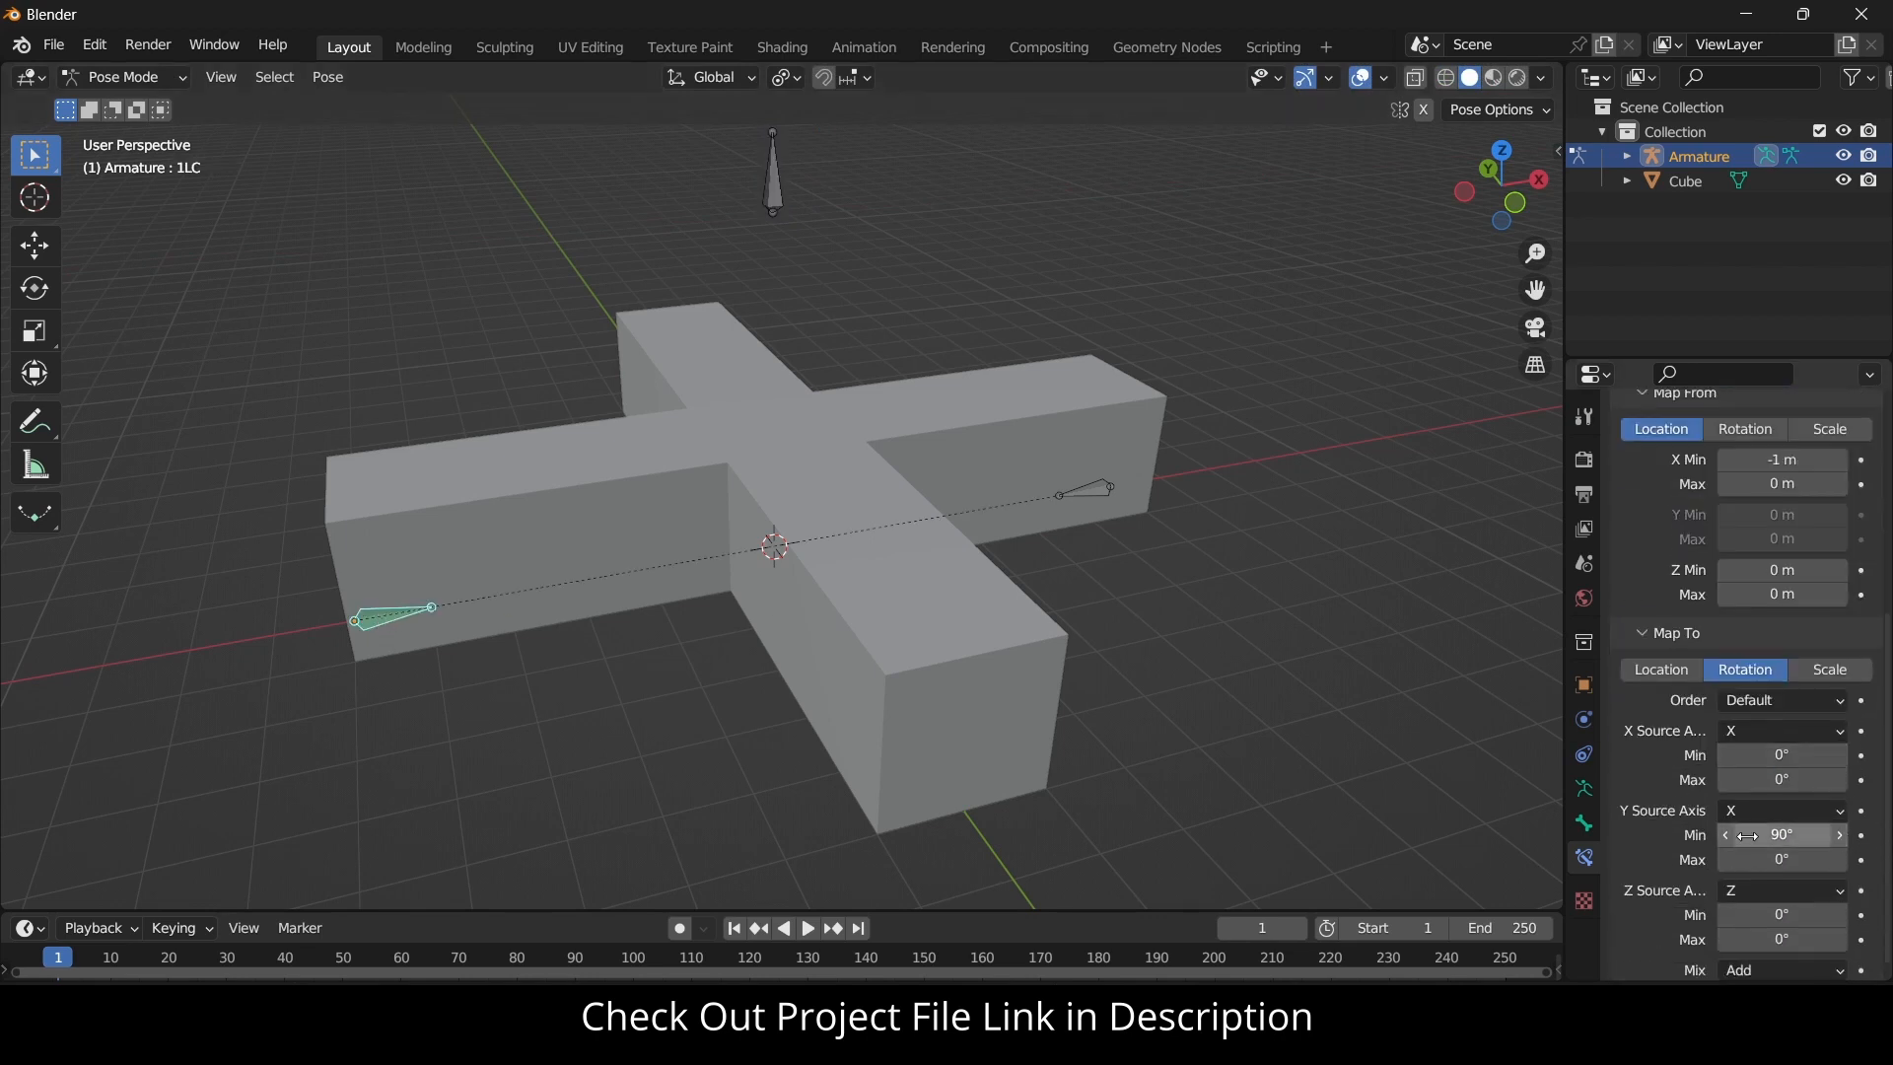
pyautogui.click(1746, 836)
pyautogui.click(1730, 834)
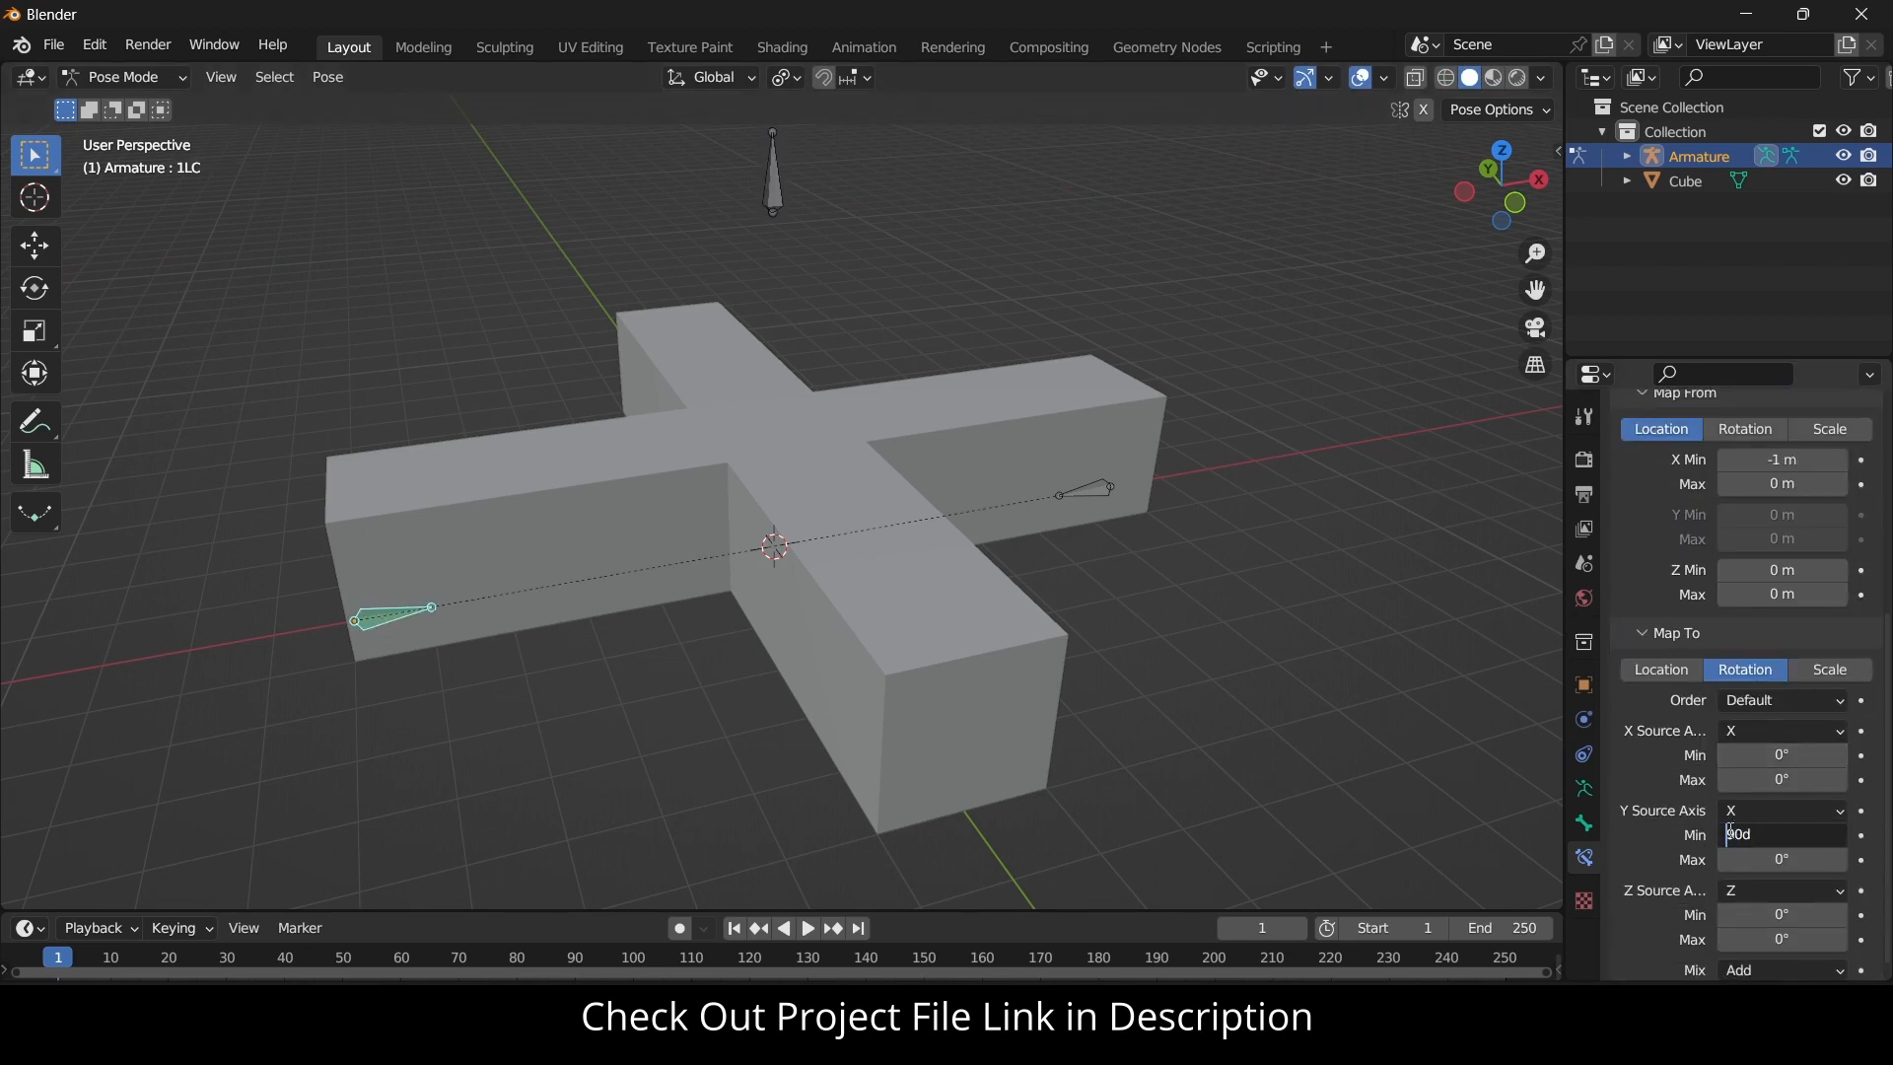
pyautogui.write('-')
pyautogui.press('Return')
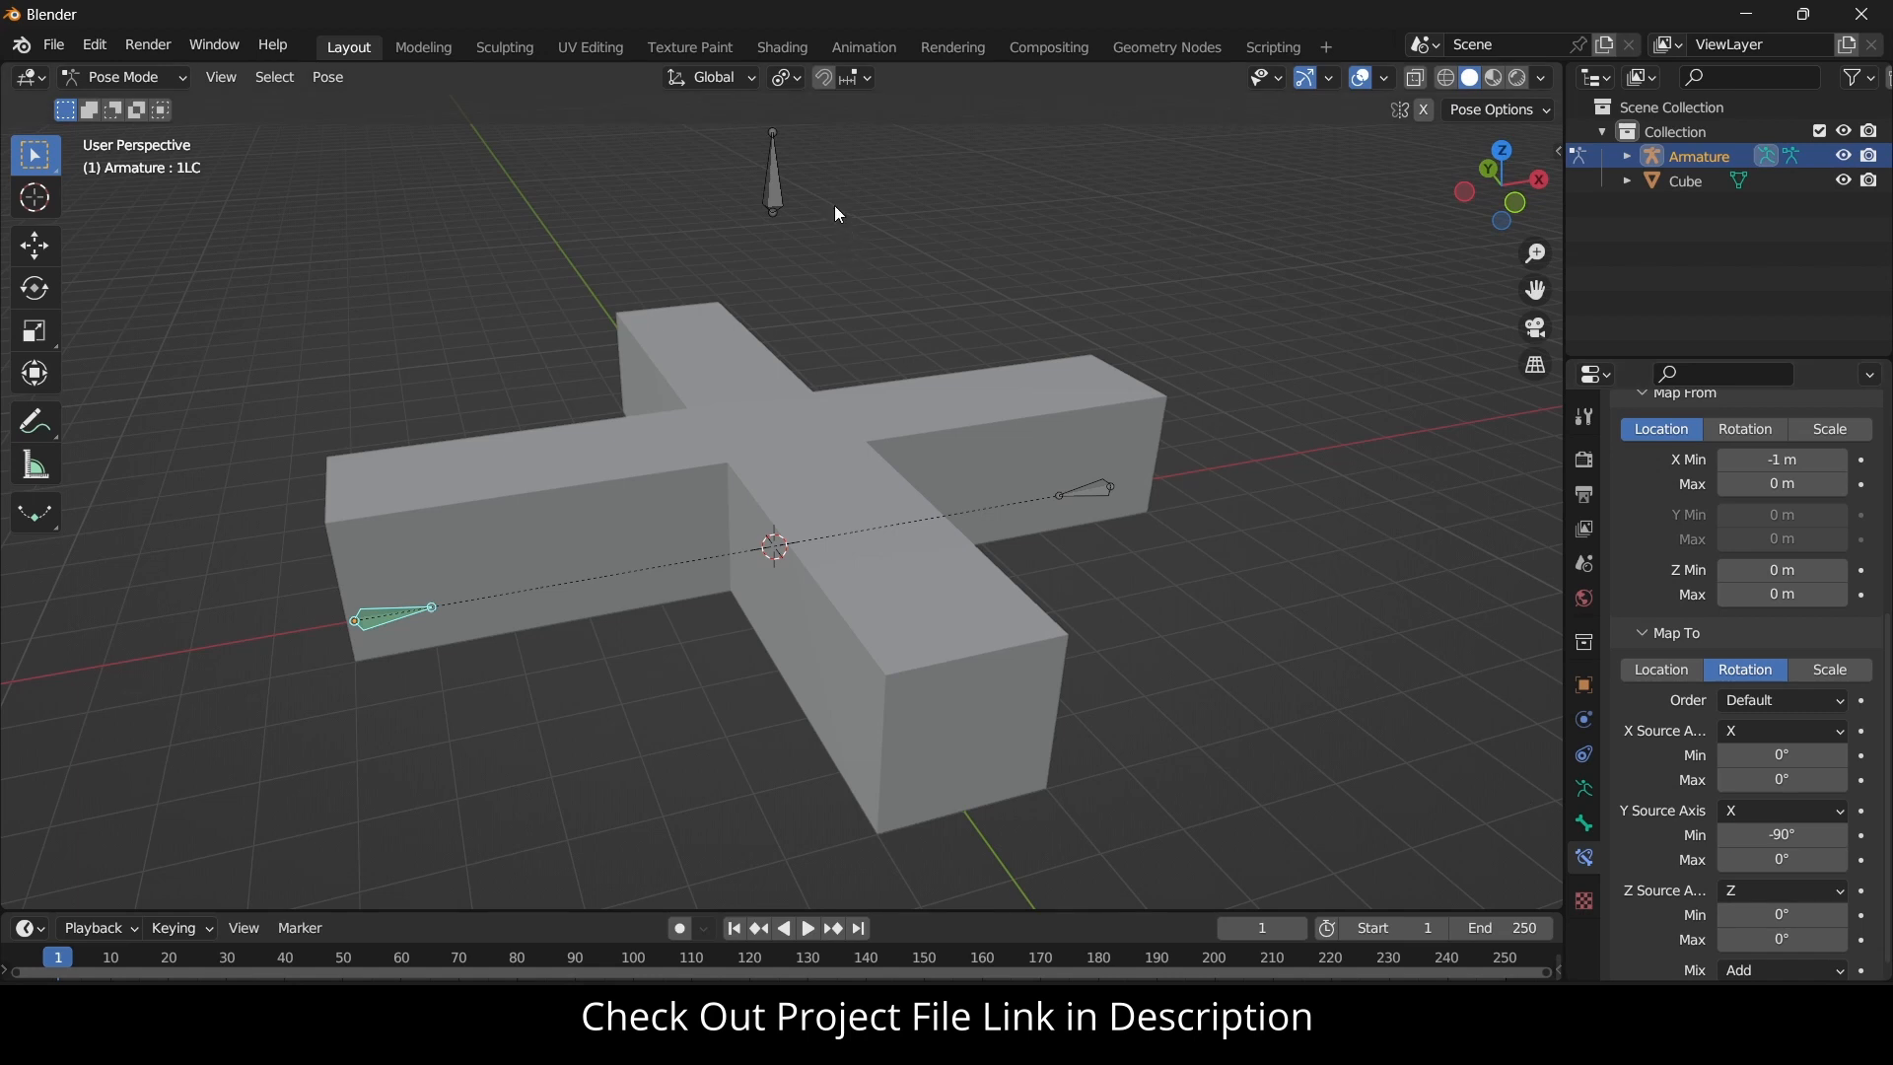
# Recheck the rotation of 1LC by moving the Controller bone along negative X and returning it to its rest position.
pyautogui.click(775, 176)
pyautogui.press('g')
pyautogui.press('x')
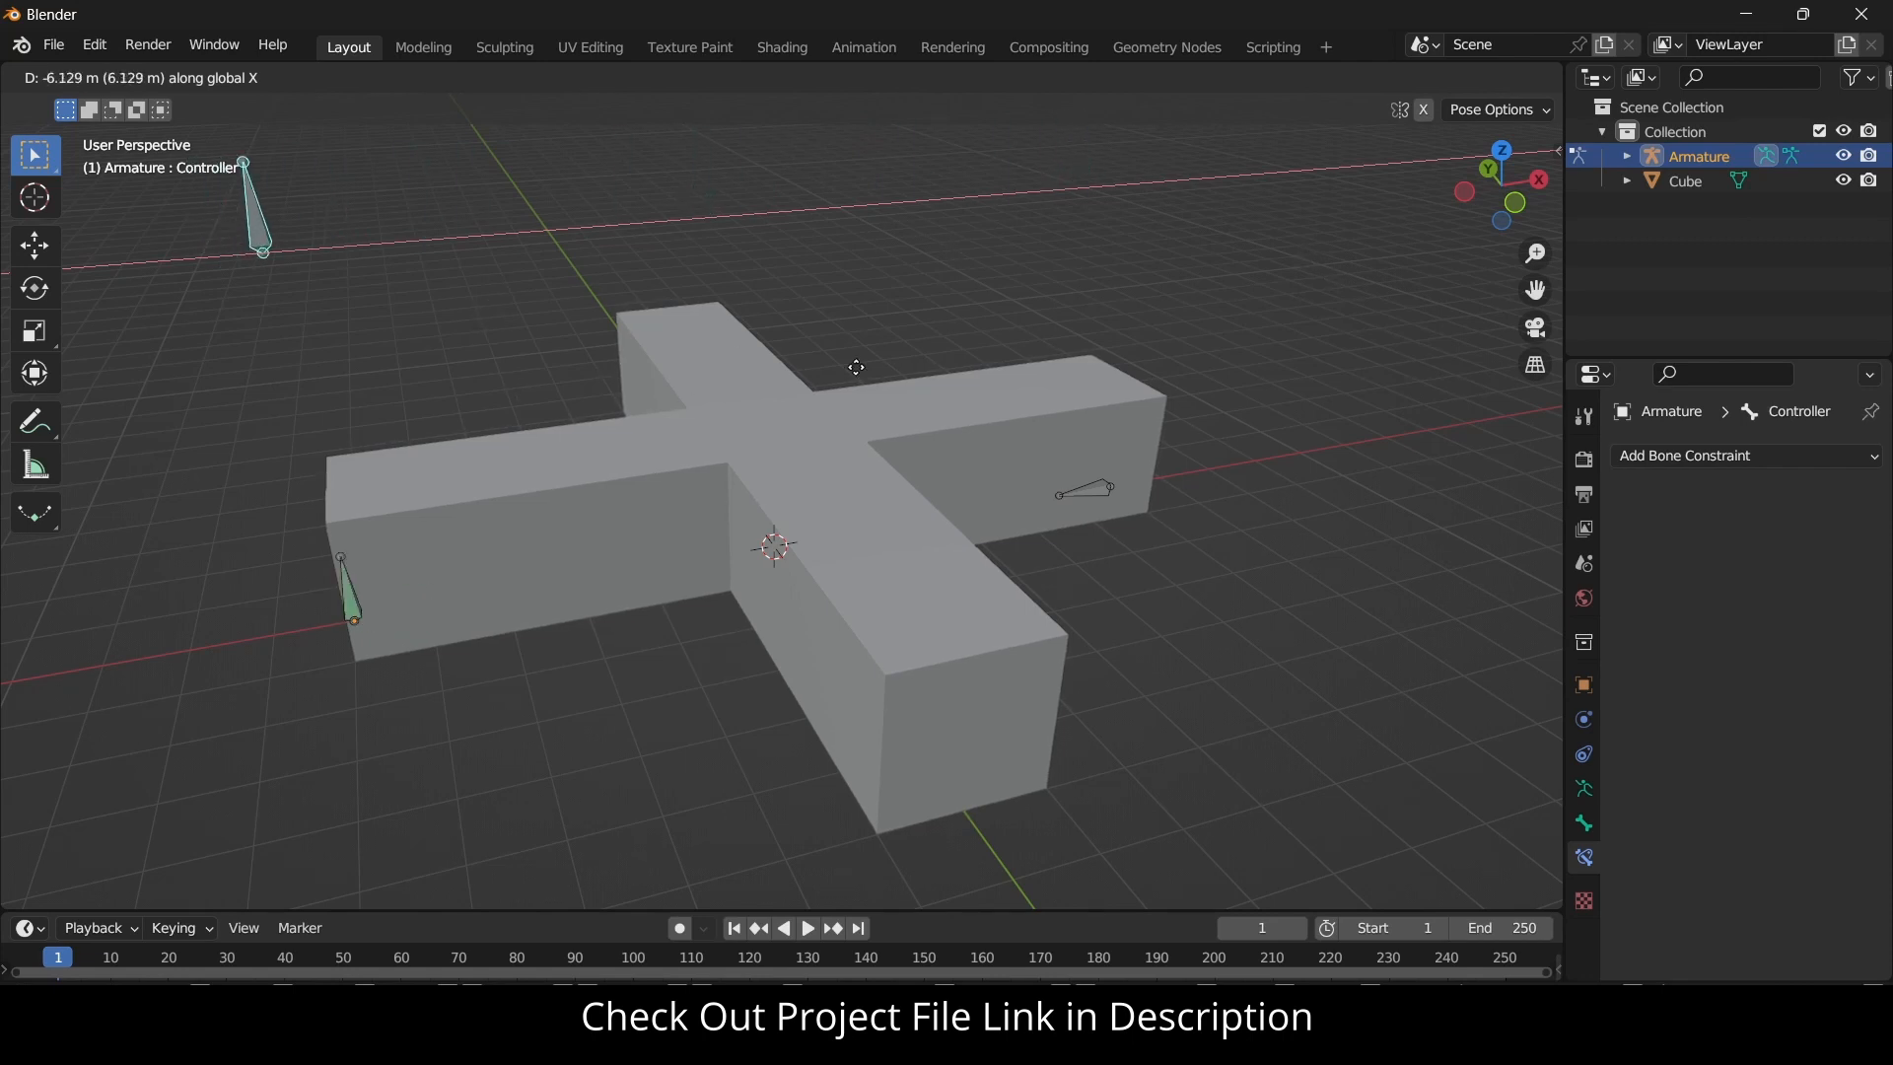
pyautogui.click(1025, 377)
pyautogui.click(995, 226)
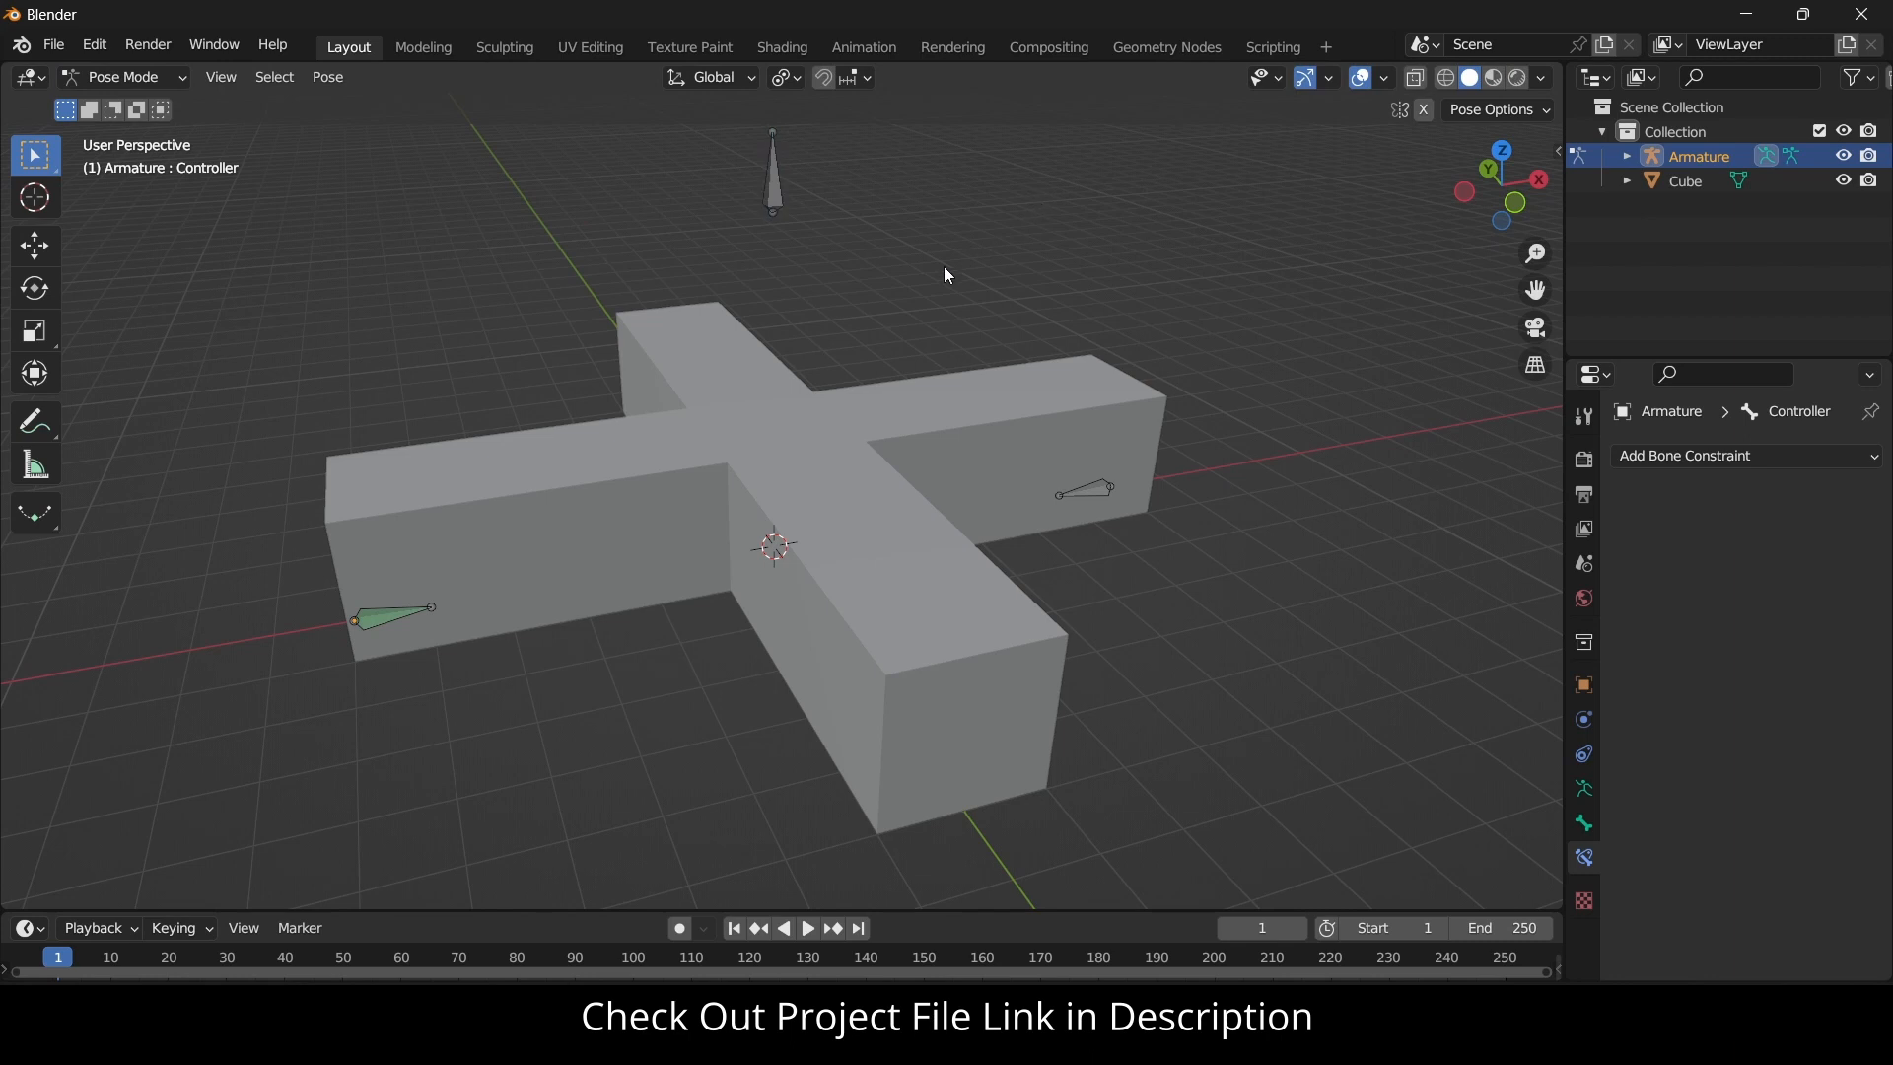
# Add a Transformation bone constraint to bone 2RP.
pyautogui.moveTo(944, 267); pyautogui.dragTo(782, 221, button='middle')
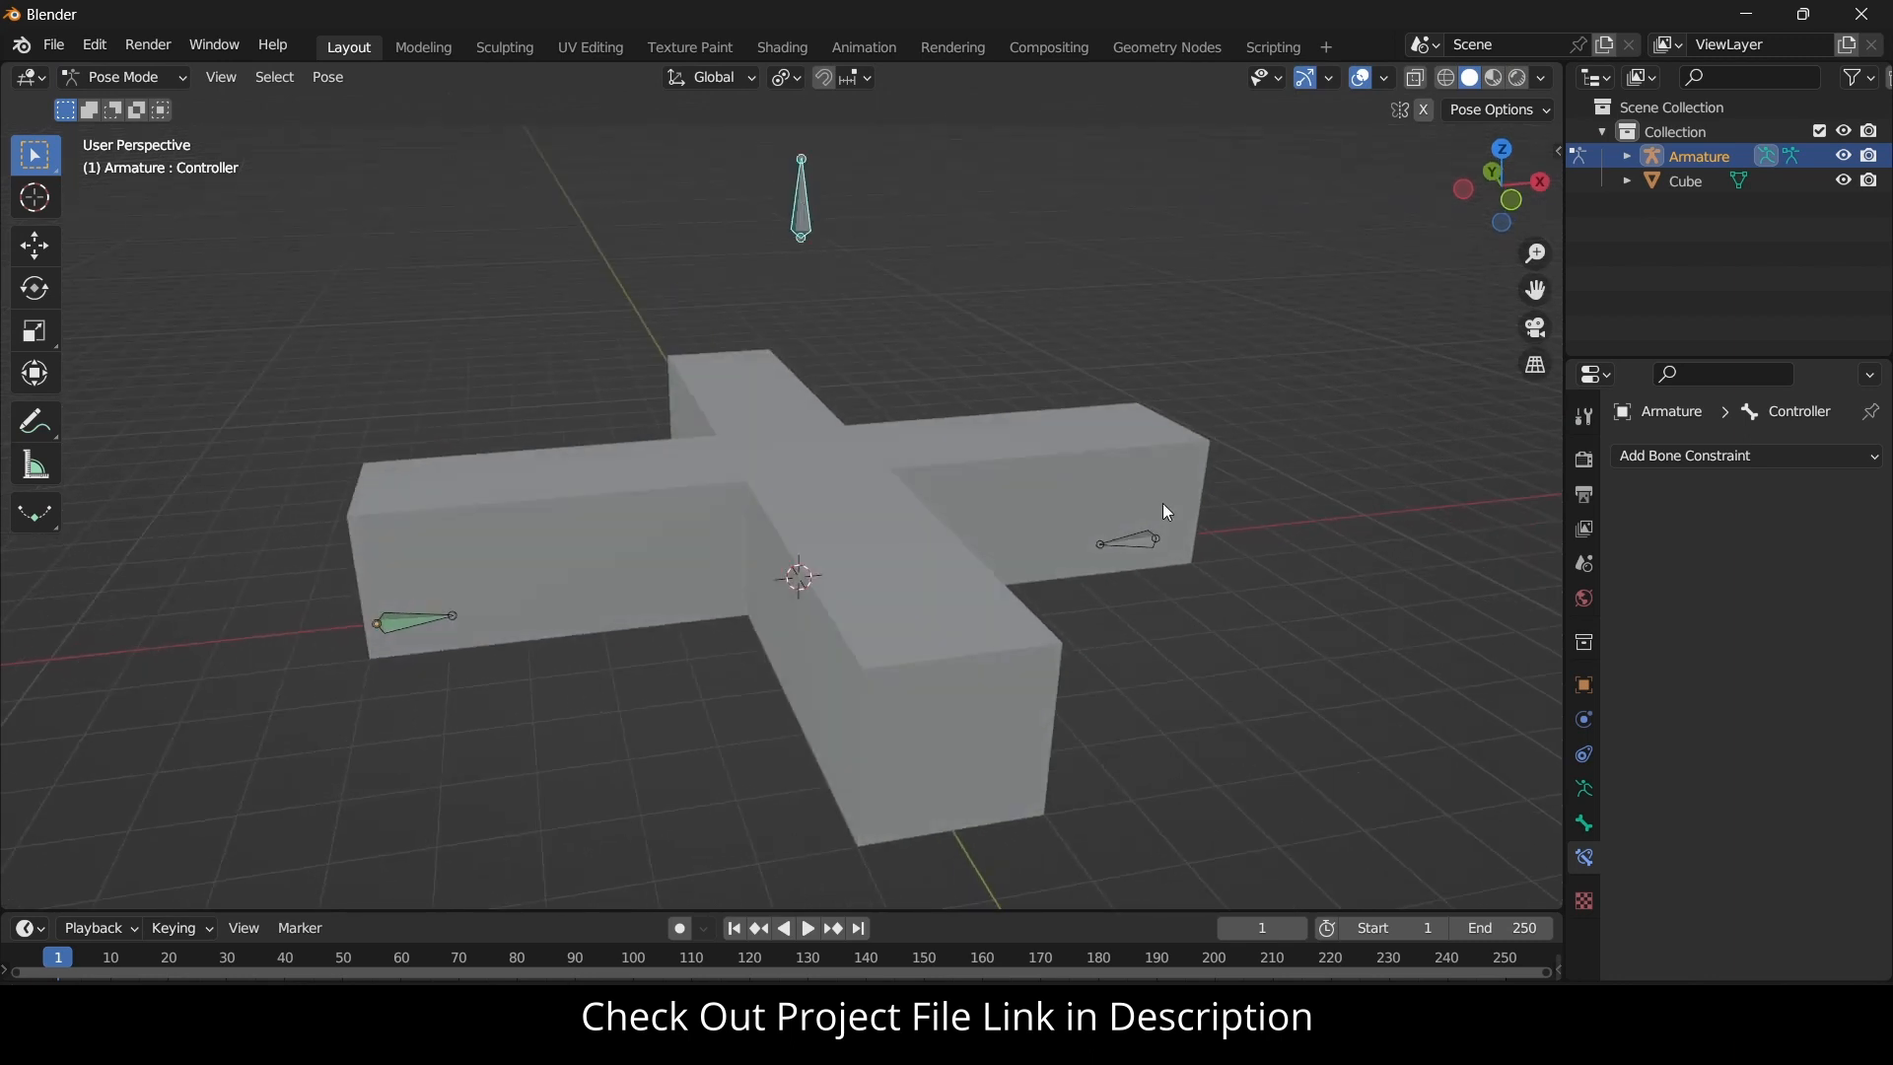
pyautogui.click(1145, 546)
pyautogui.click(1833, 458)
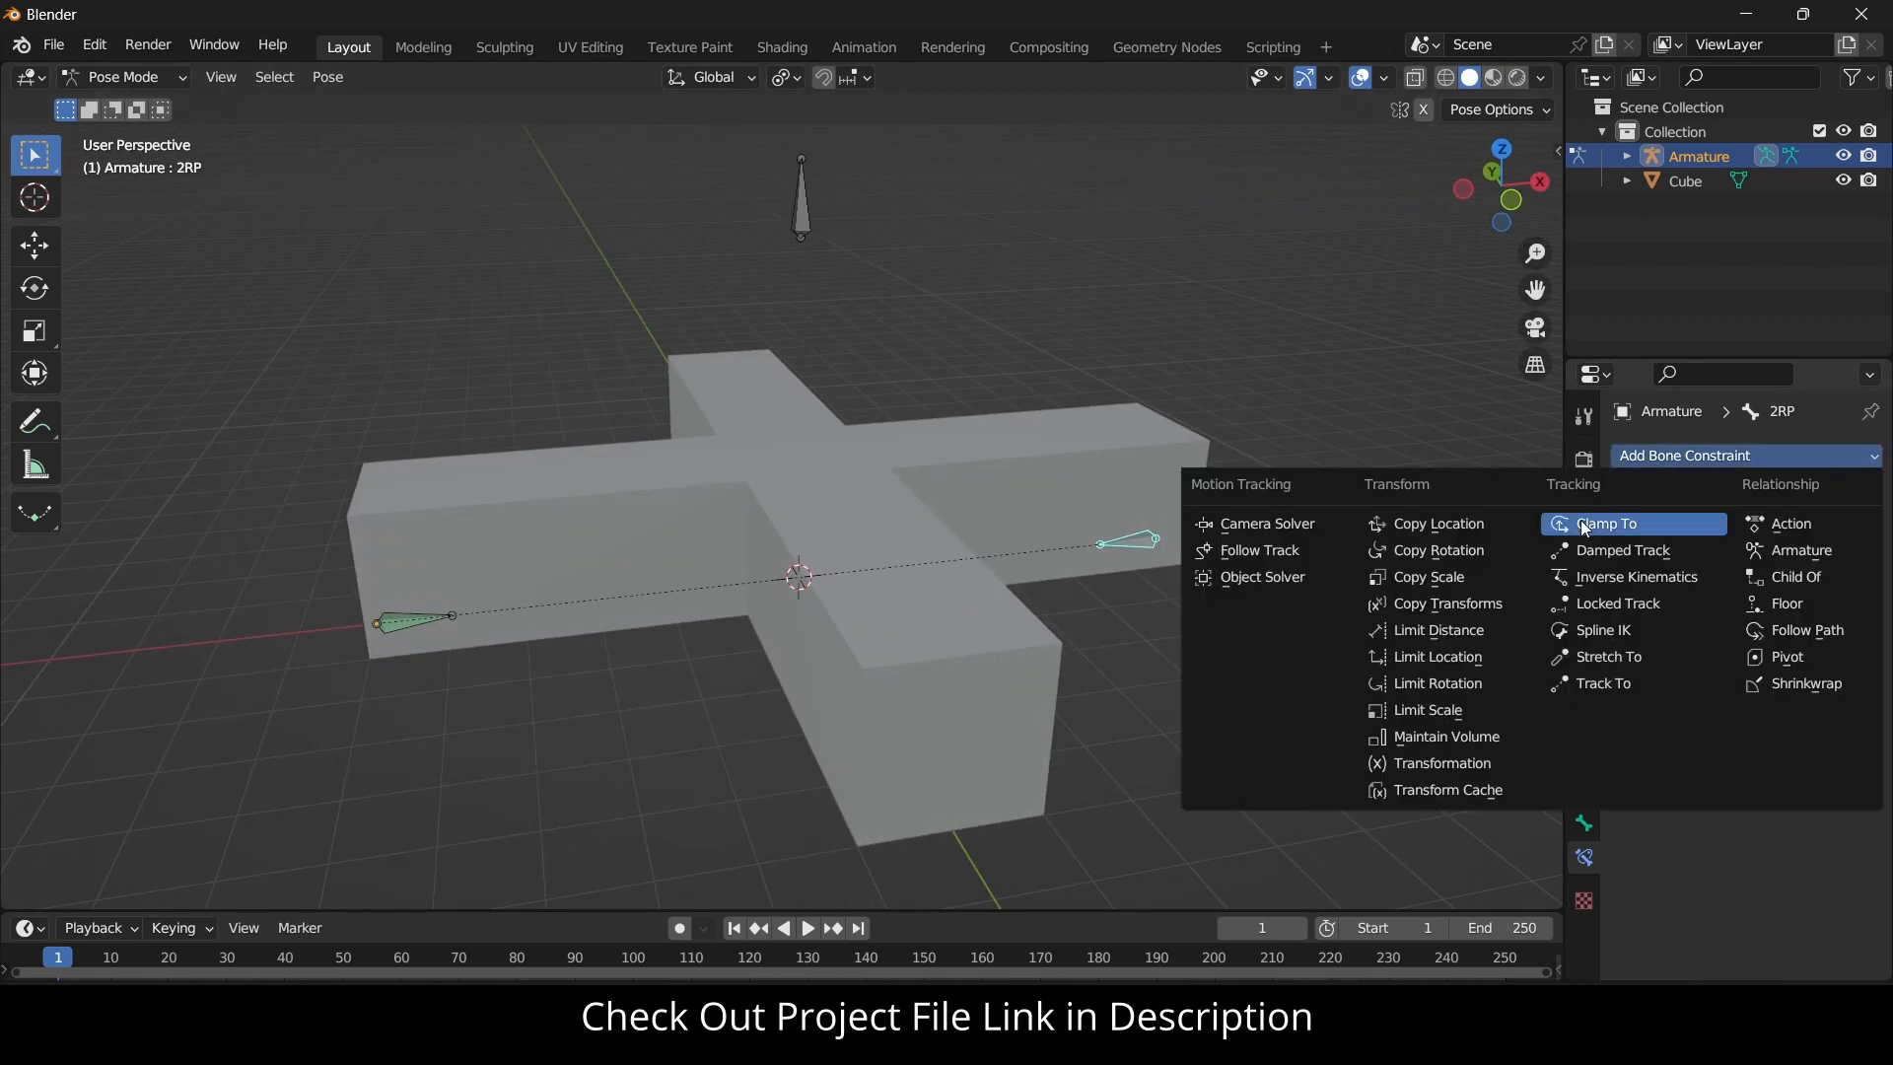
pyautogui.click(1492, 757)
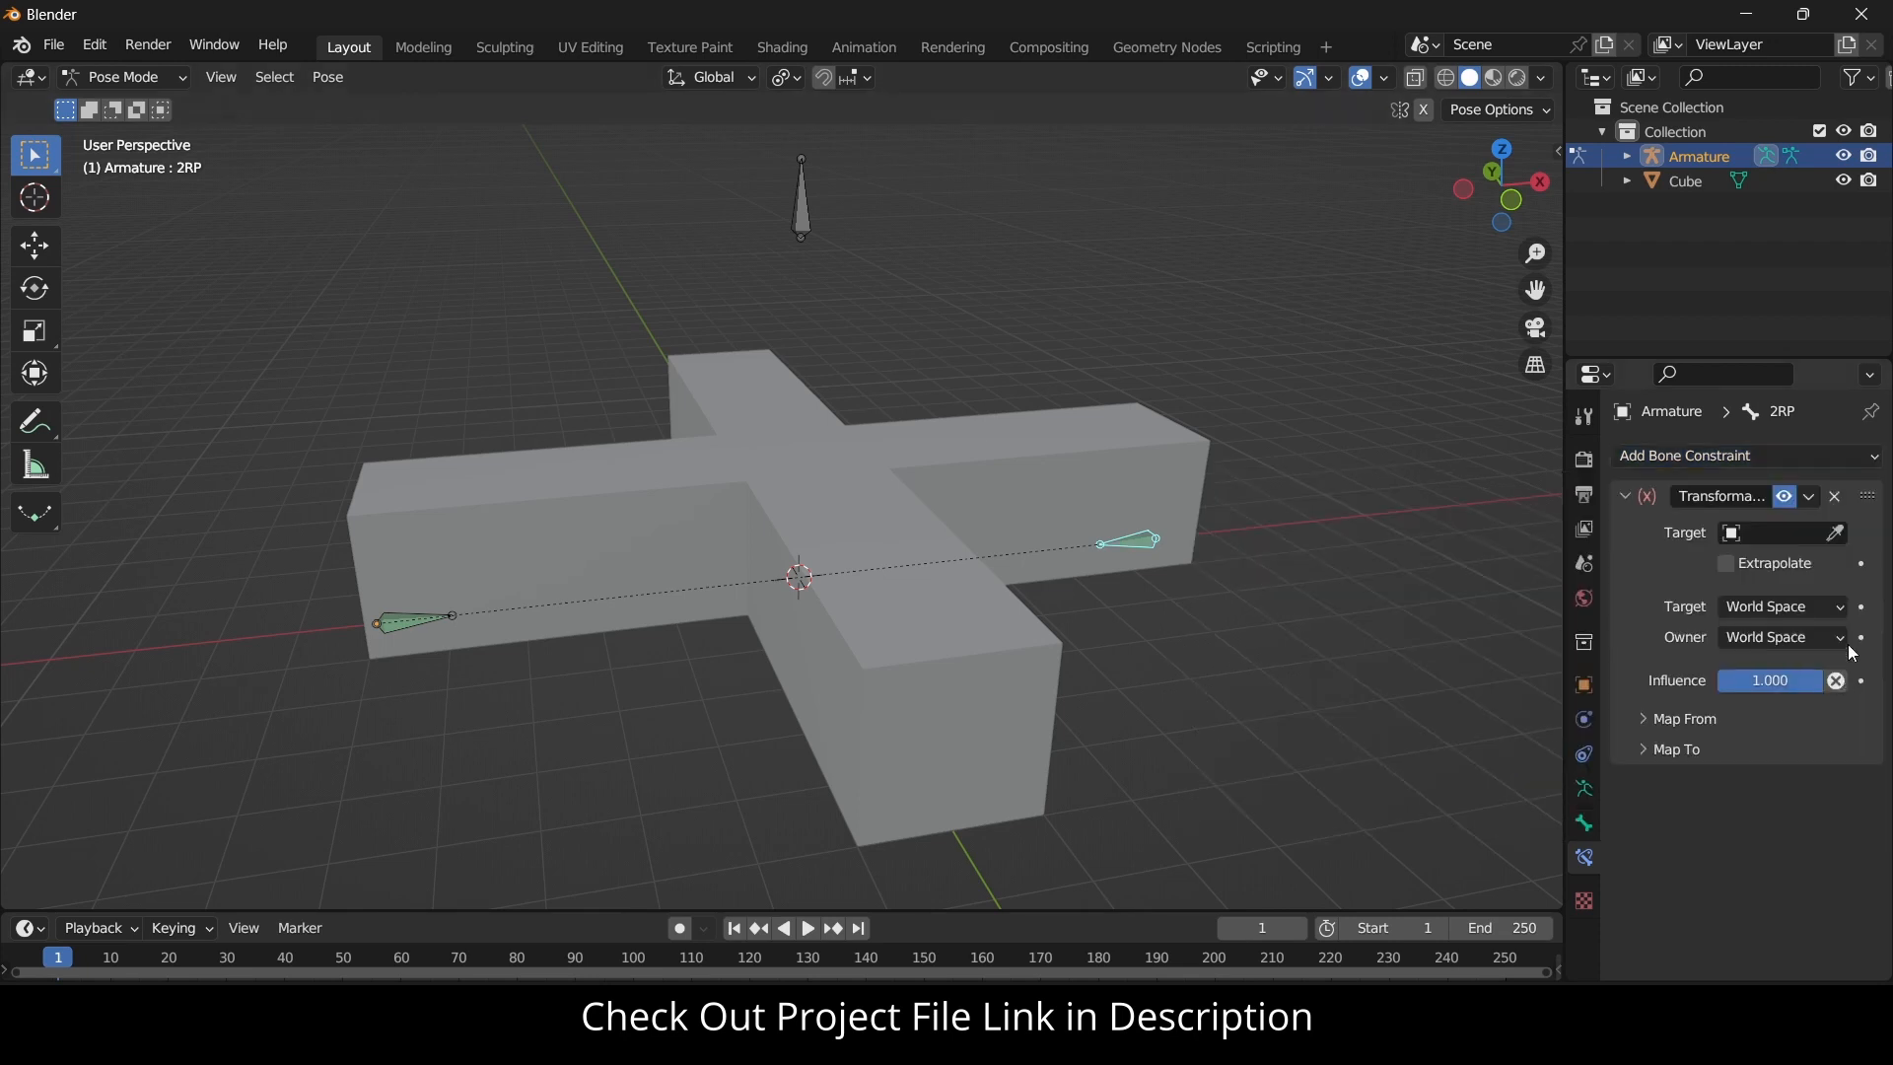
# Target the Armature's Controller bone in the Transformation constraint of bone 2RP.
pyautogui.click(1787, 531)
pyautogui.click(1773, 563)
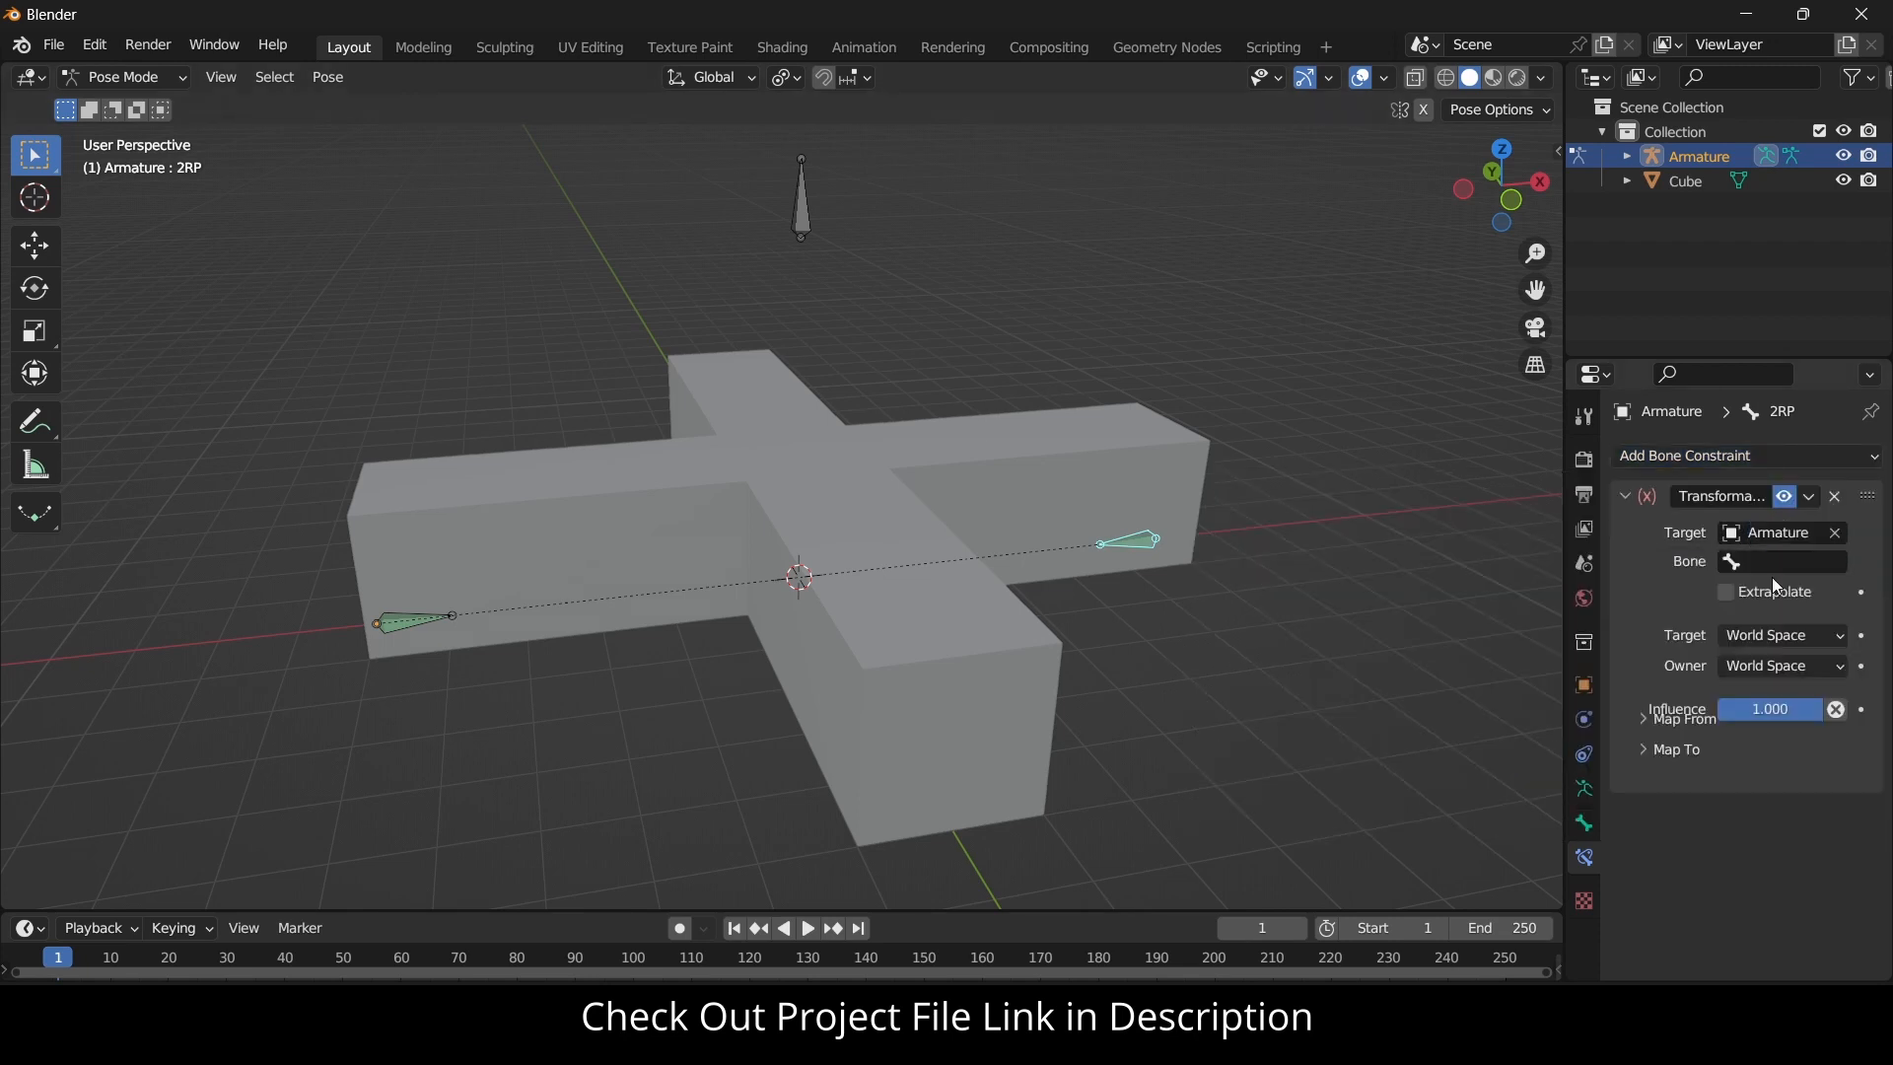
pyautogui.click(1790, 560)
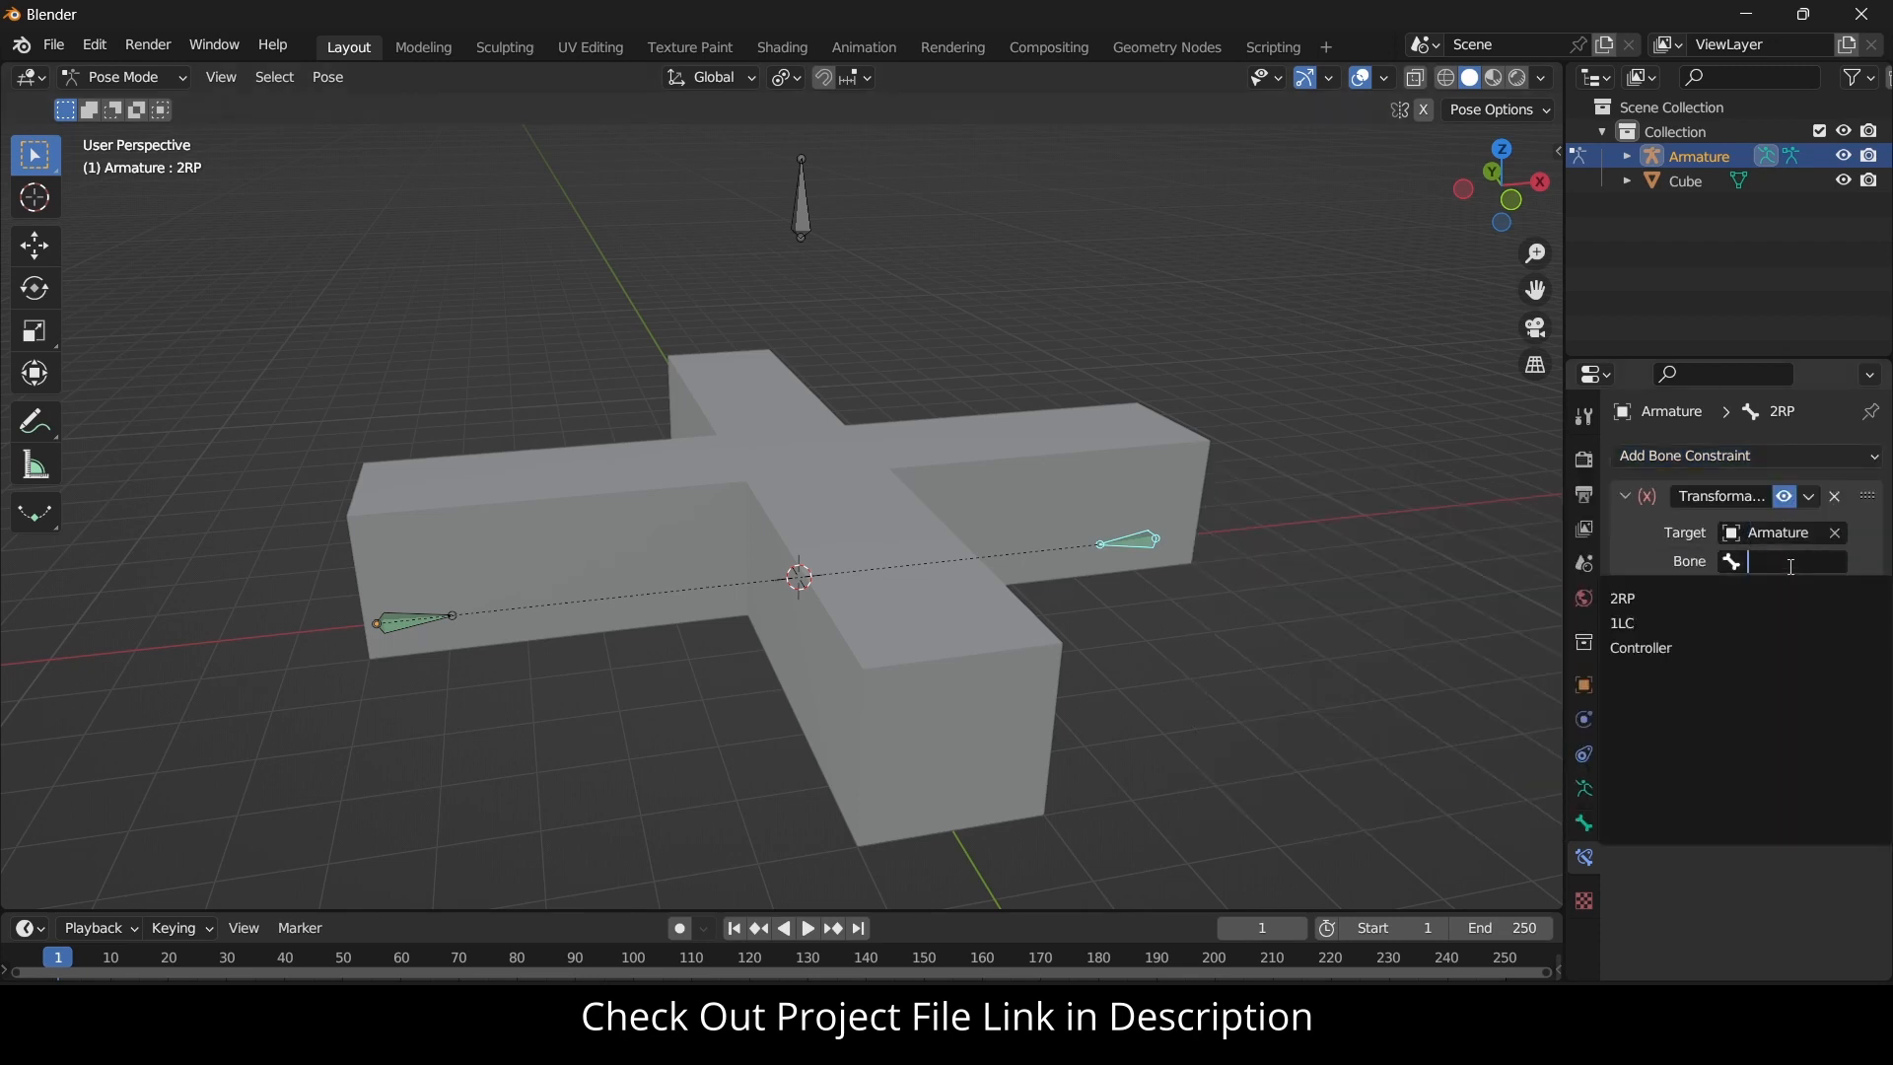
pyautogui.click(1772, 647)
# Set the X Max location under Map From to 1 m in bone 2RP's Transformation constraint.
pyautogui.click(1723, 753)
pyautogui.scroll(-1, 1723, 753)
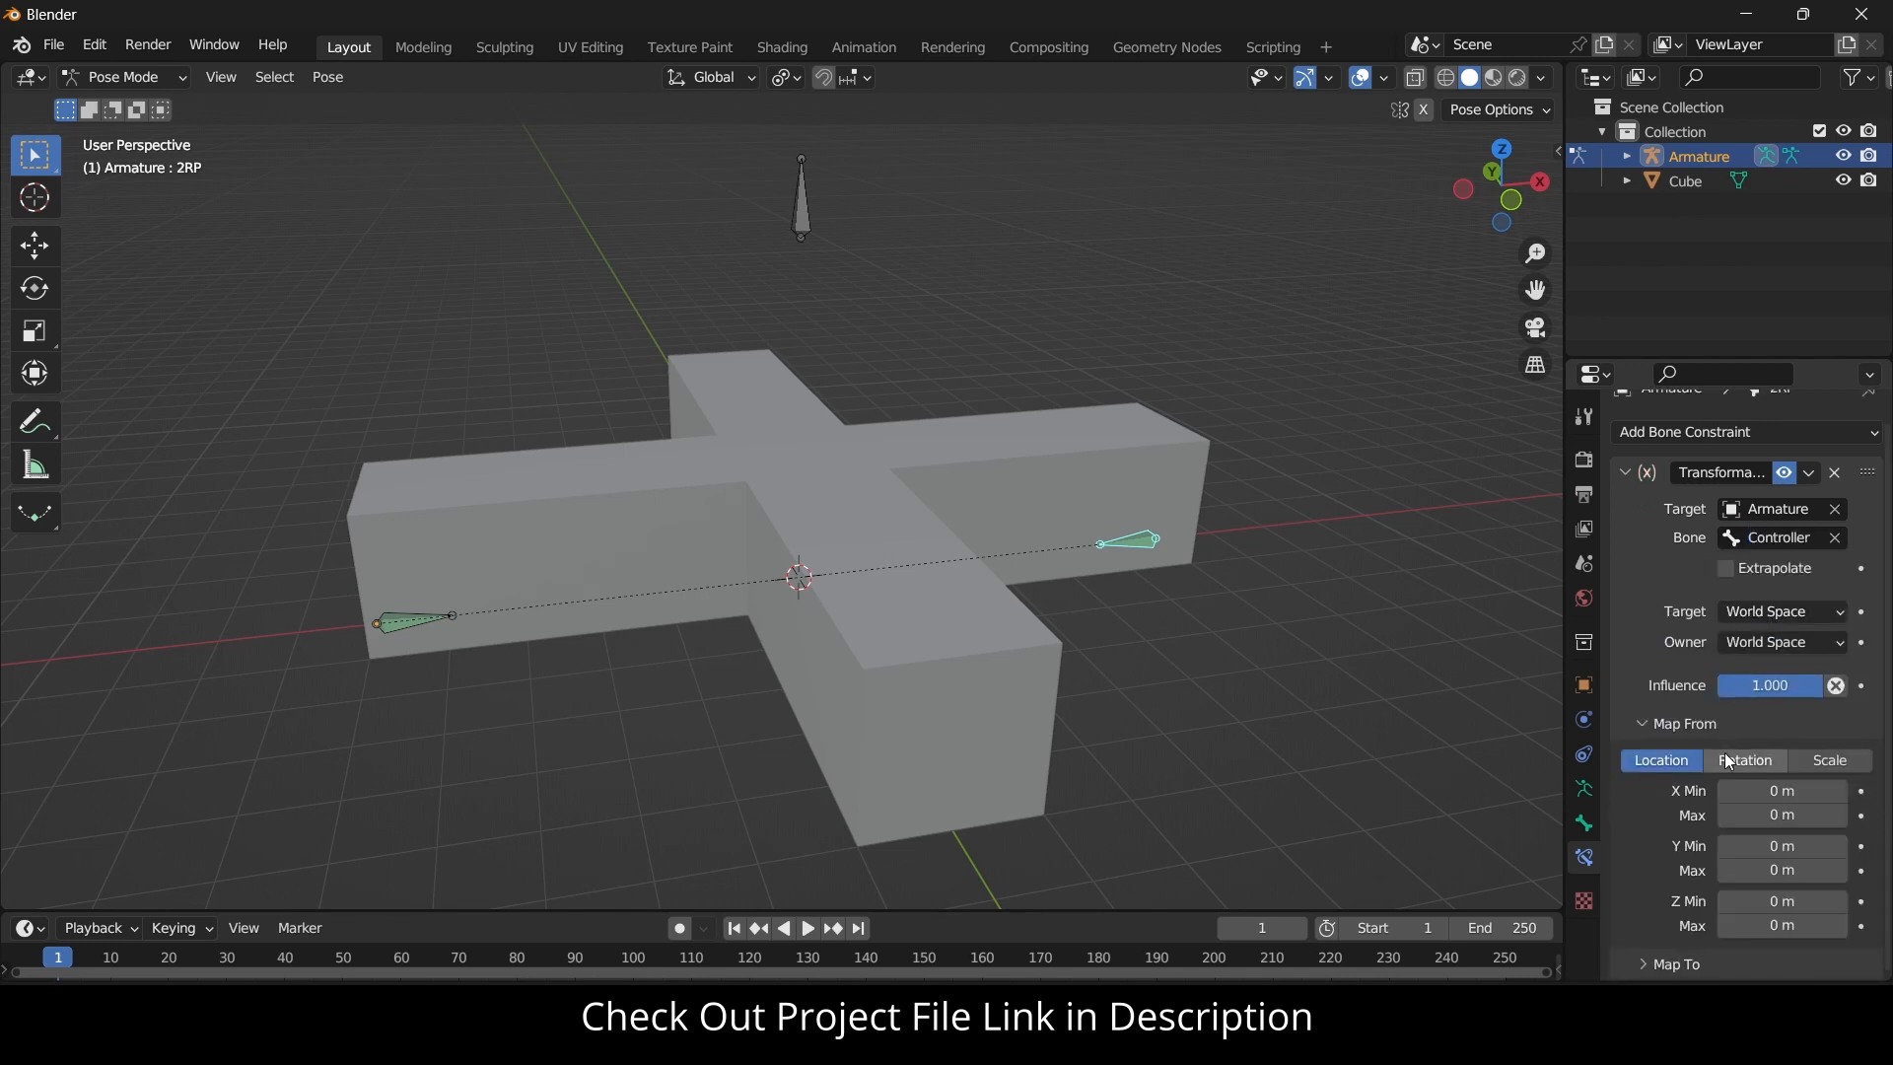
pyautogui.click(1792, 817)
pyautogui.write('1')
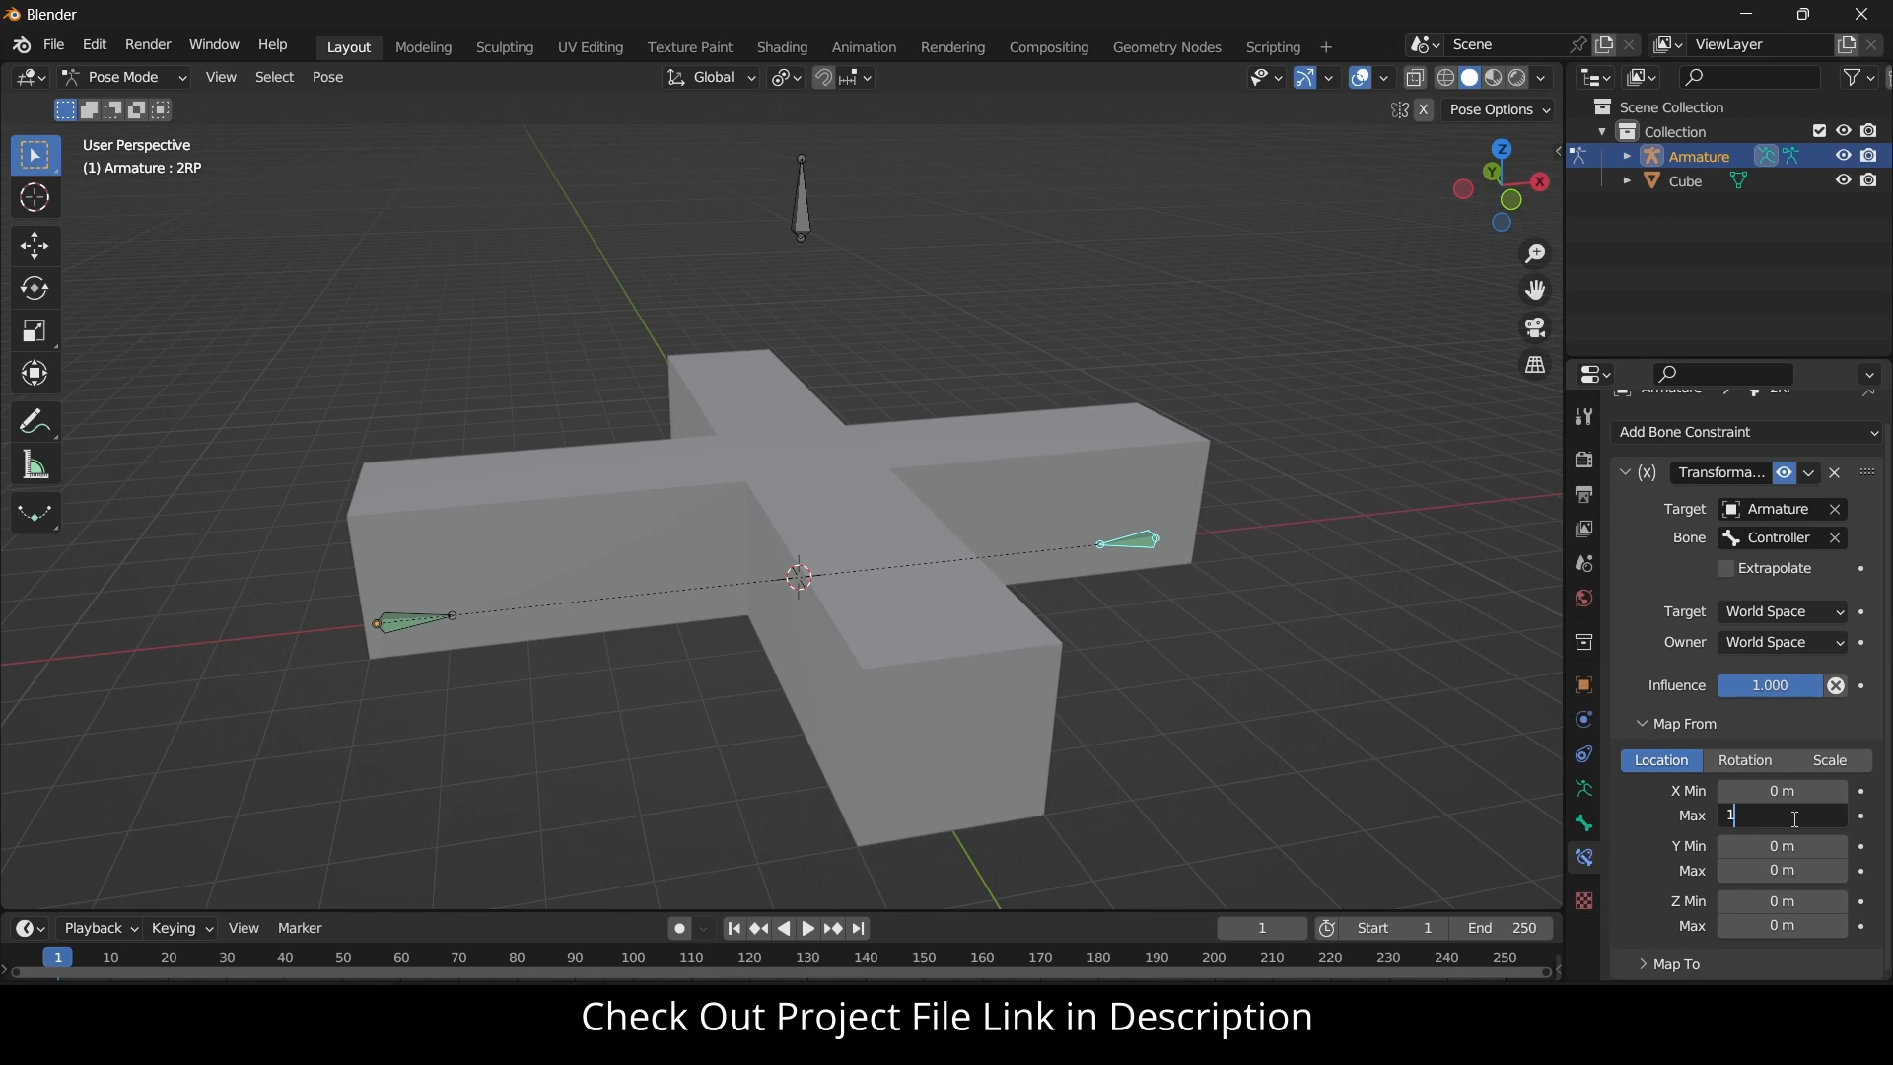
pyautogui.press('Return')
# Map bone 2RP's constraint to Rotation, with X as the Y Source Axis and a Max of 90°.
pyautogui.click(1769, 964)
pyautogui.scroll(-3, 1768, 914)
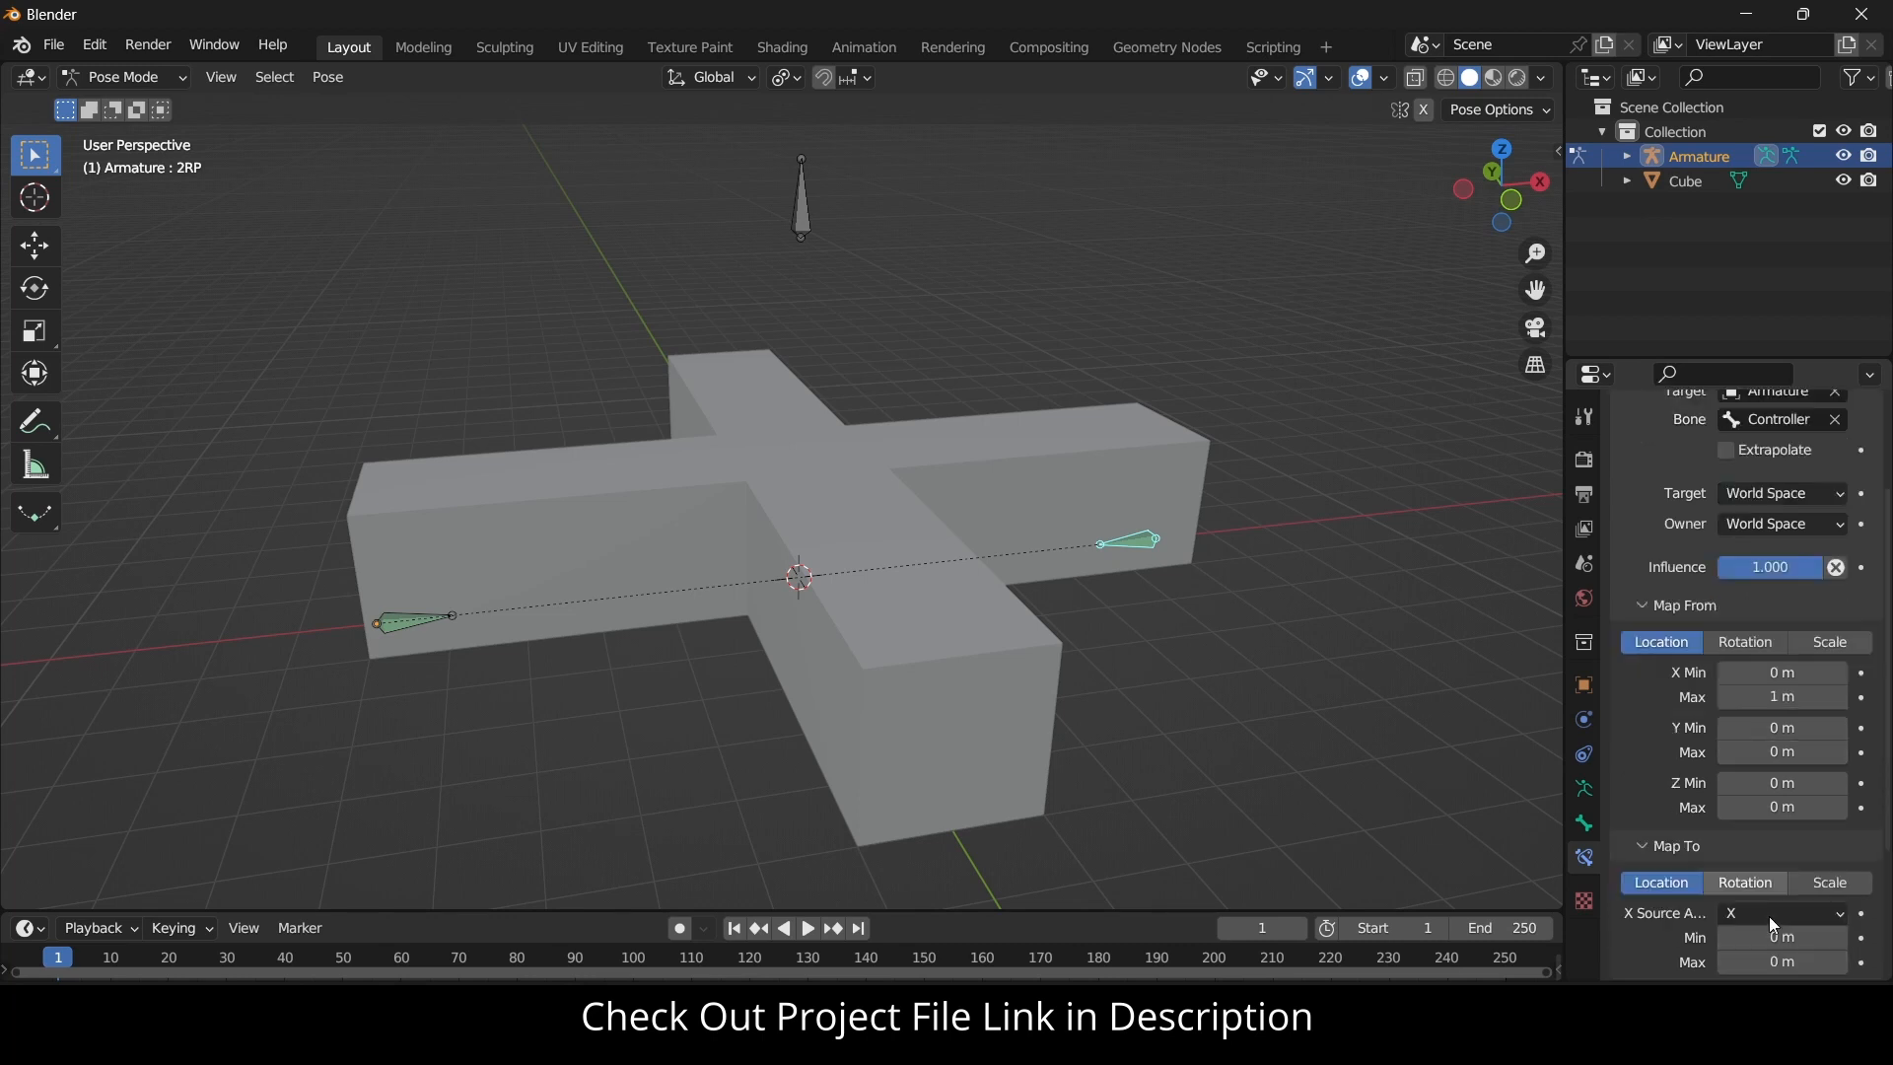
pyautogui.scroll(-5, 1768, 915)
pyautogui.click(1770, 692)
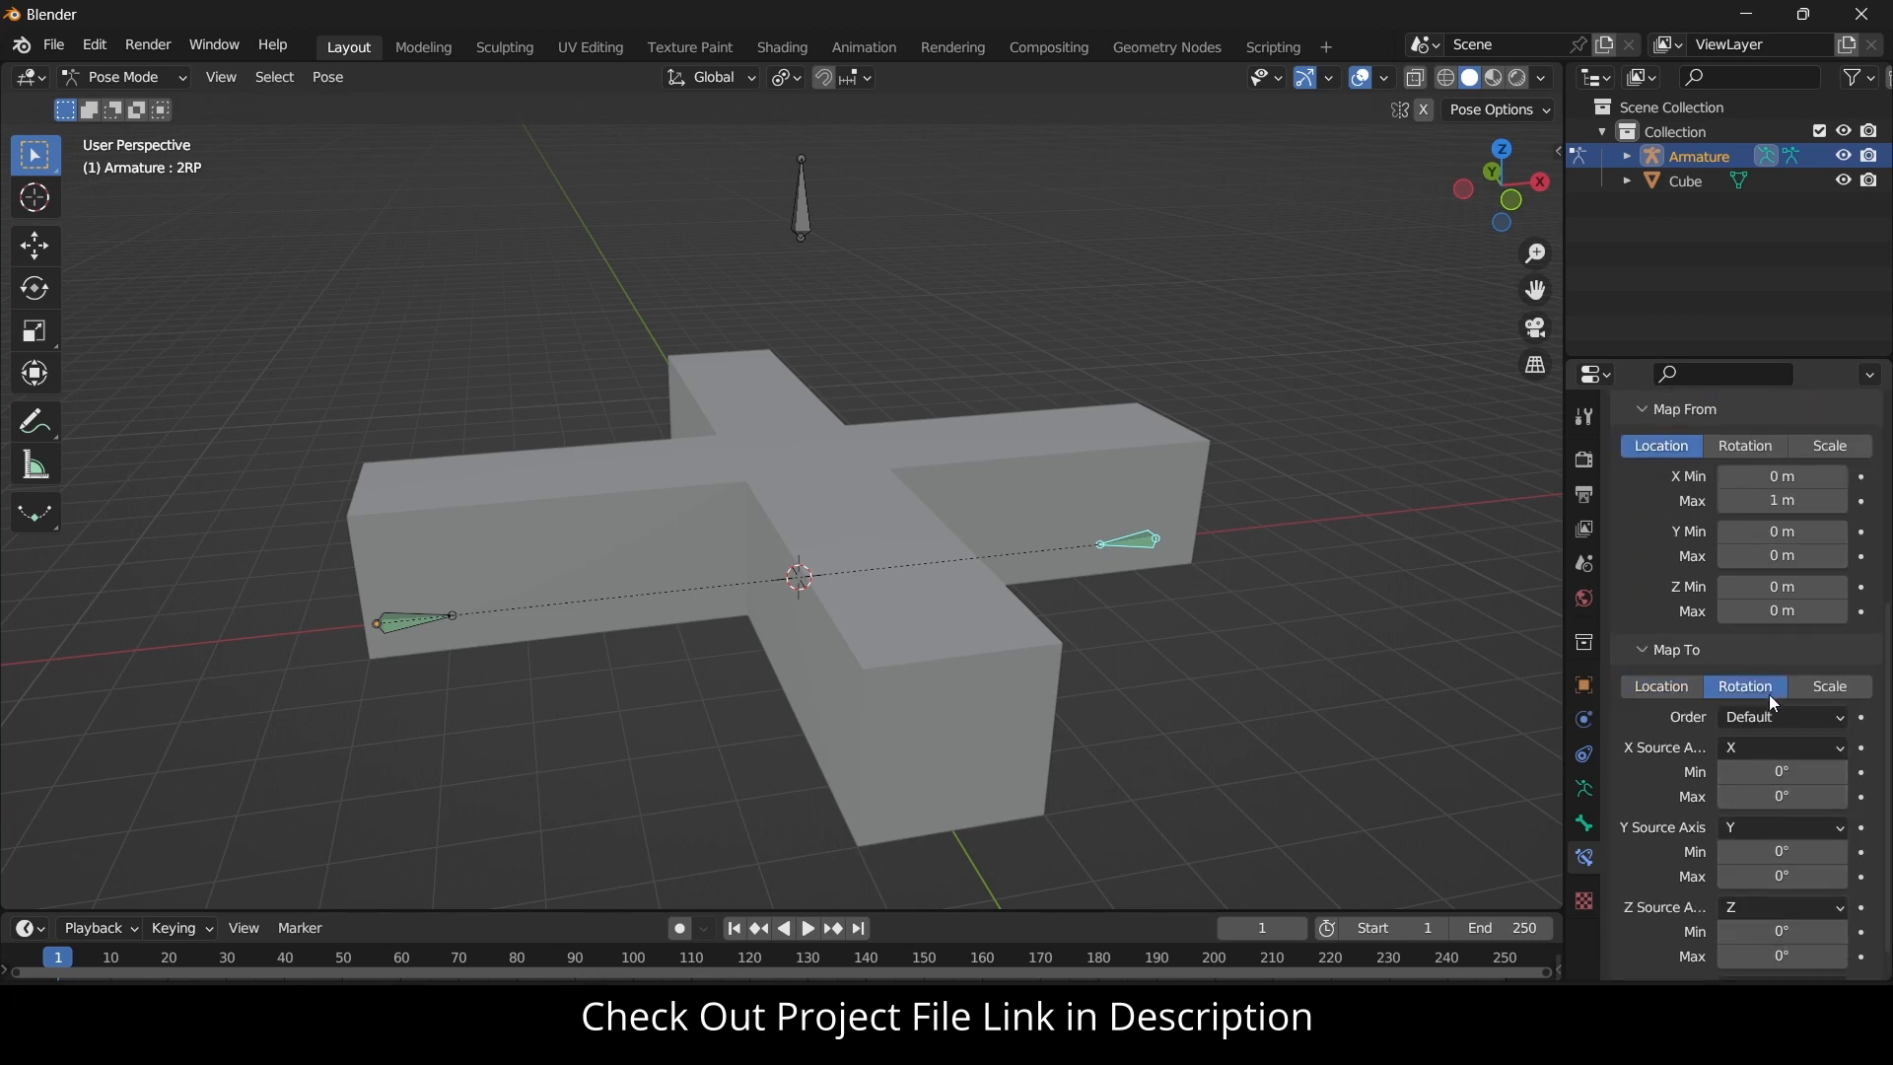
pyautogui.click(1790, 828)
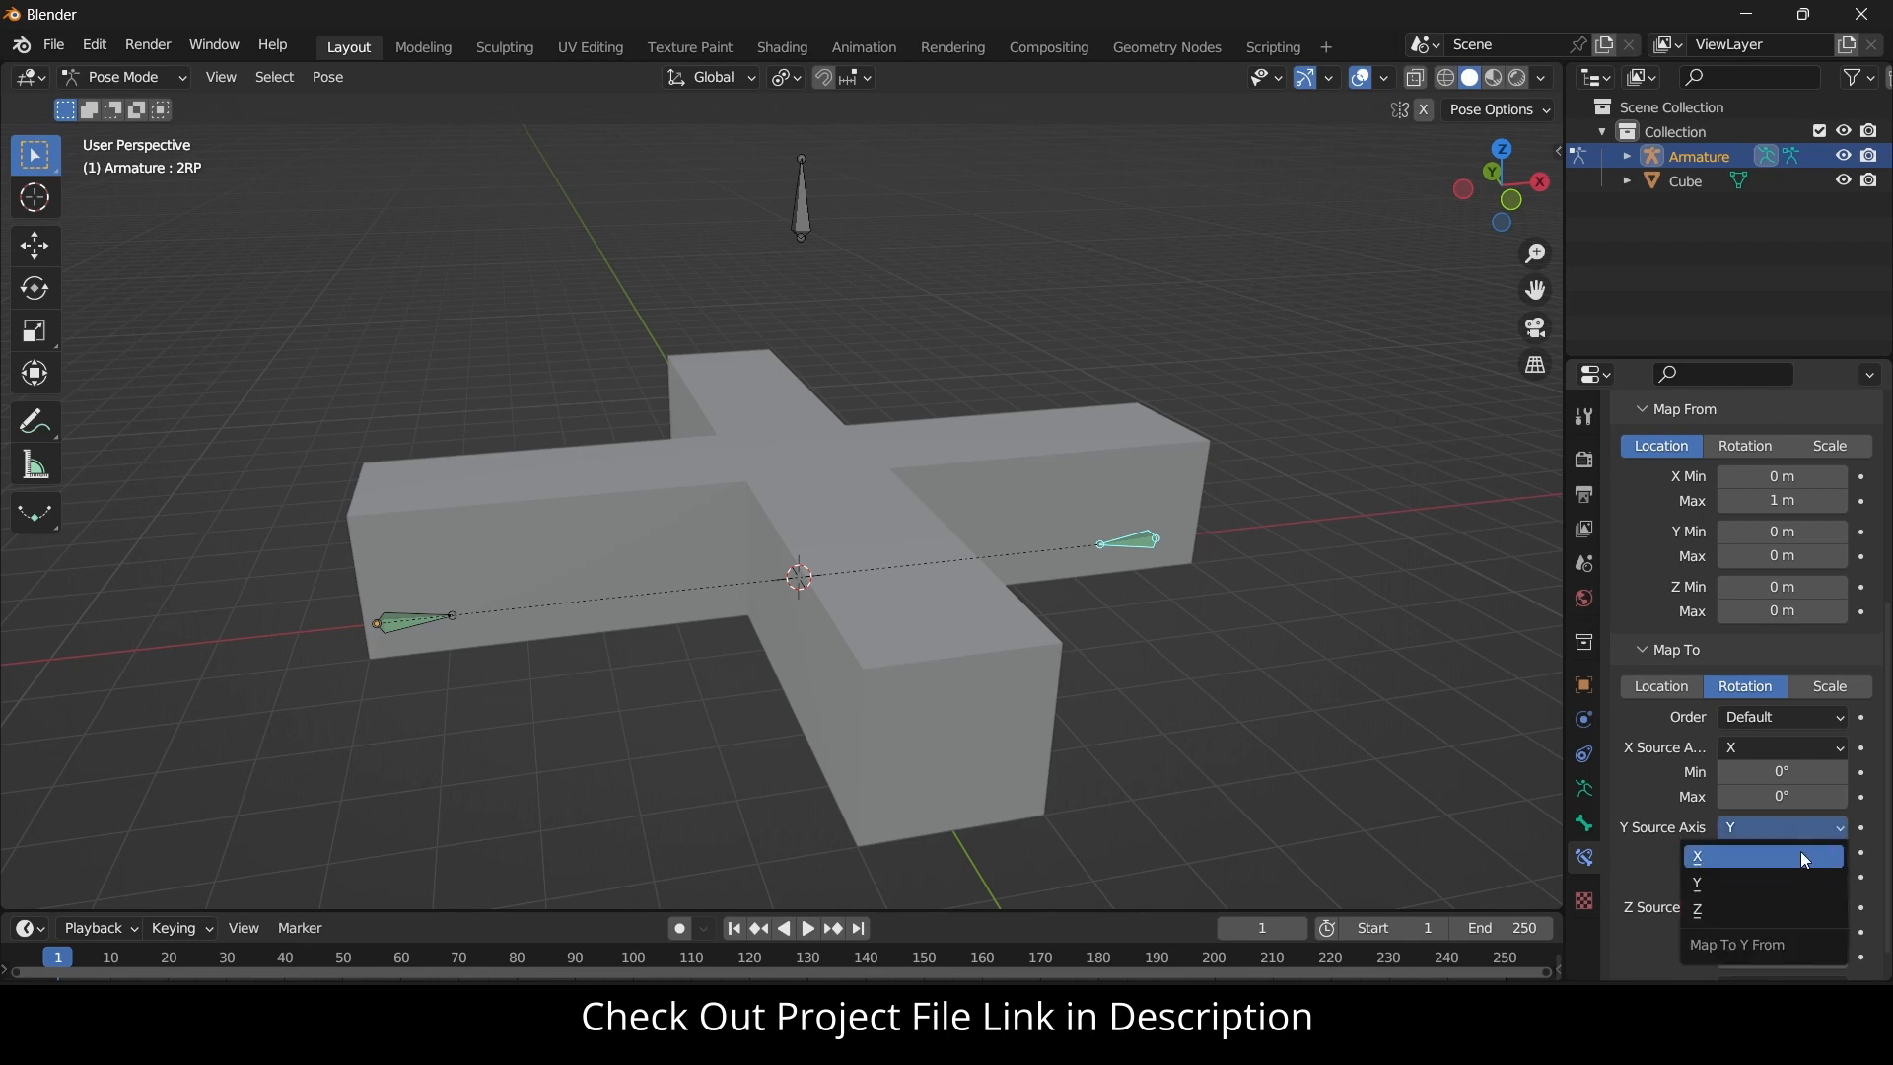
pyautogui.click(1802, 853)
pyautogui.click(1801, 875)
pyautogui.write('90')
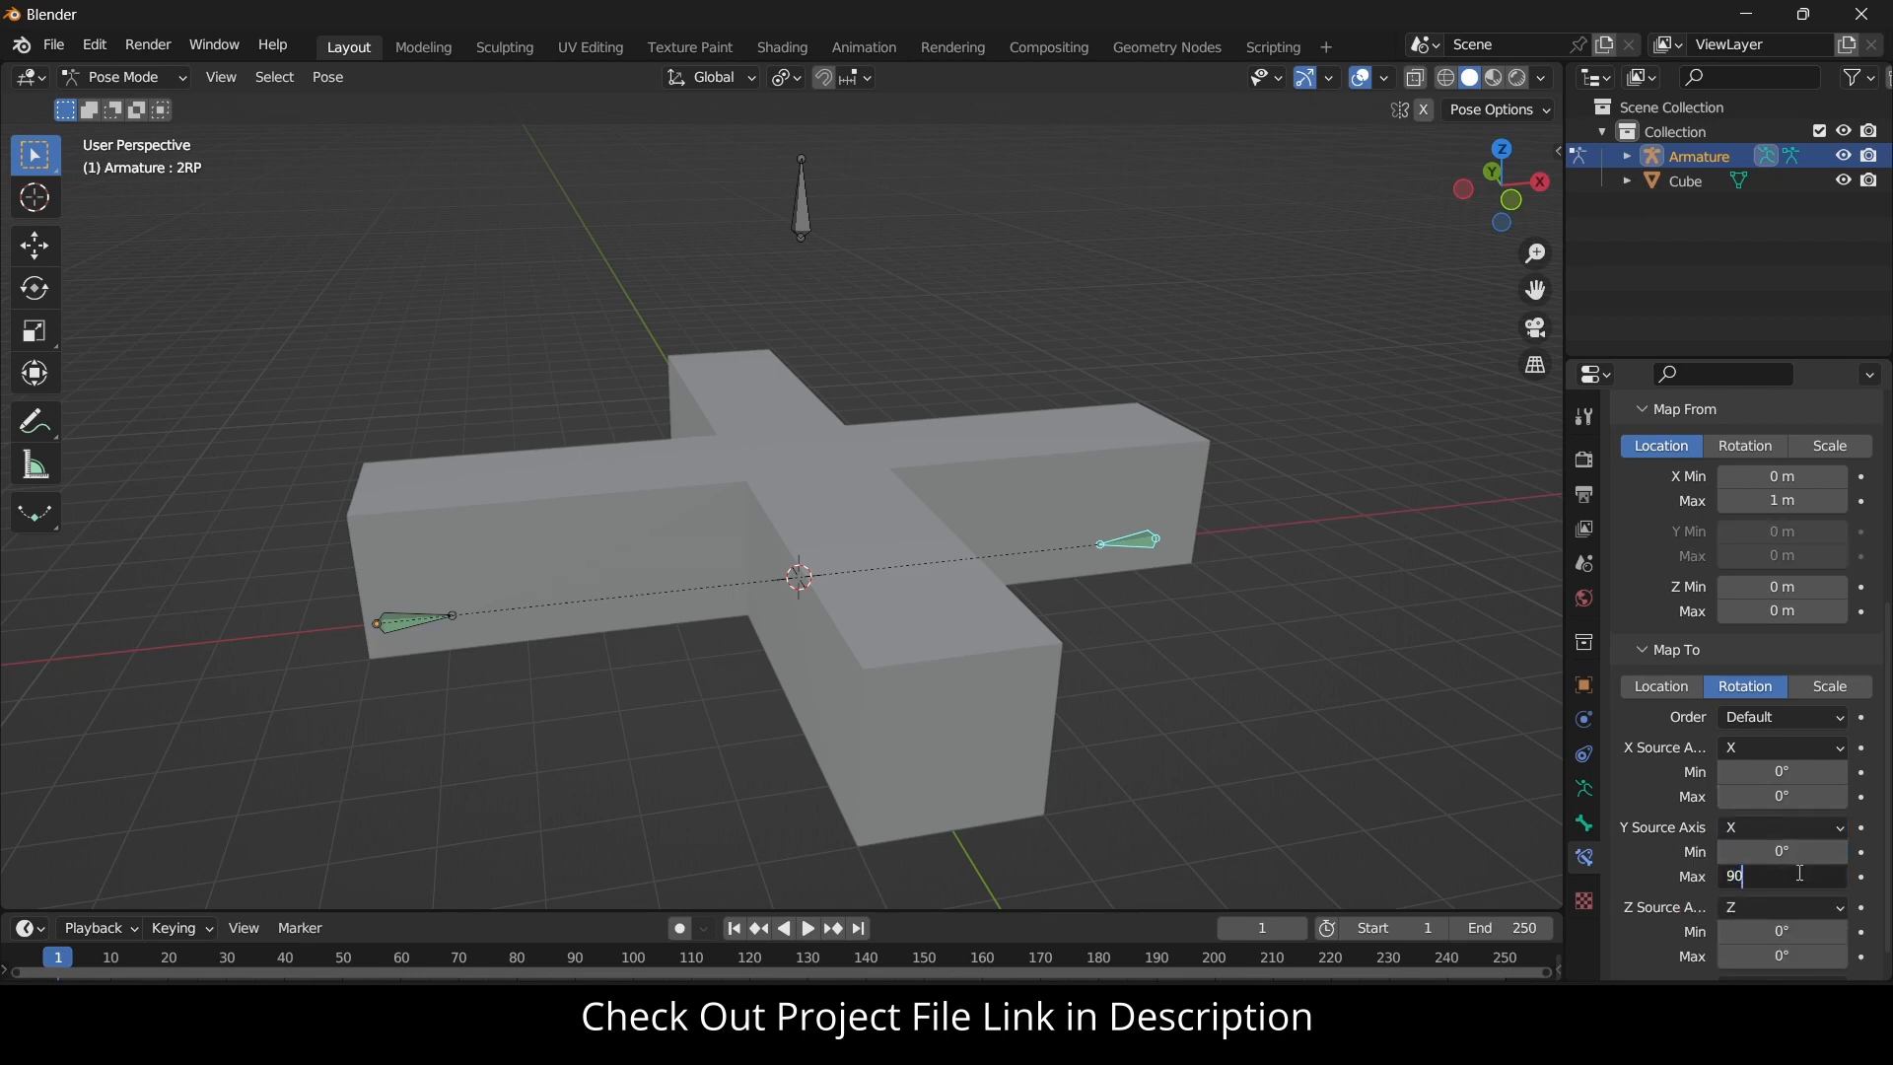
pyautogui.press('Return')
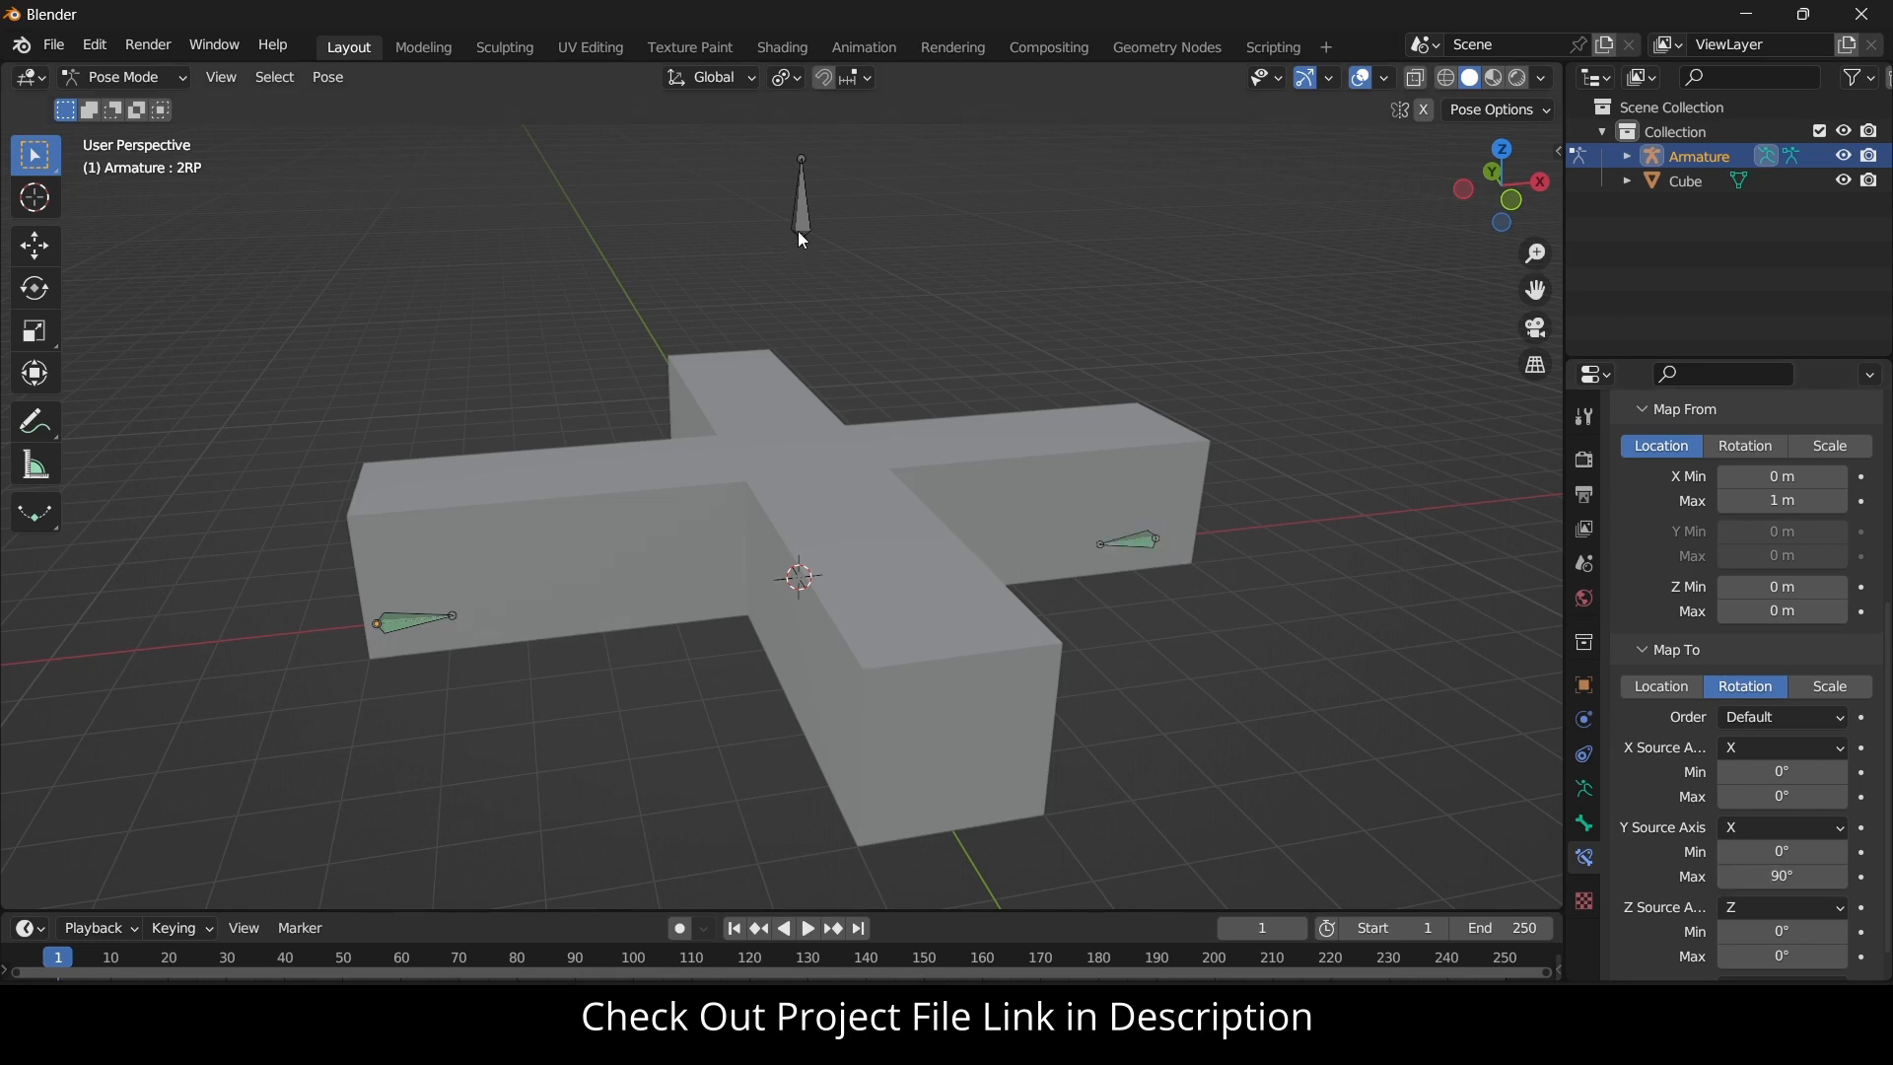
# Test both constraints by moving the Controller bone along X, cancel the move, and review the constraint settings of bones 2RP and 1LC.
pyautogui.click(801, 231)
pyautogui.press('g')
pyautogui.press('x')
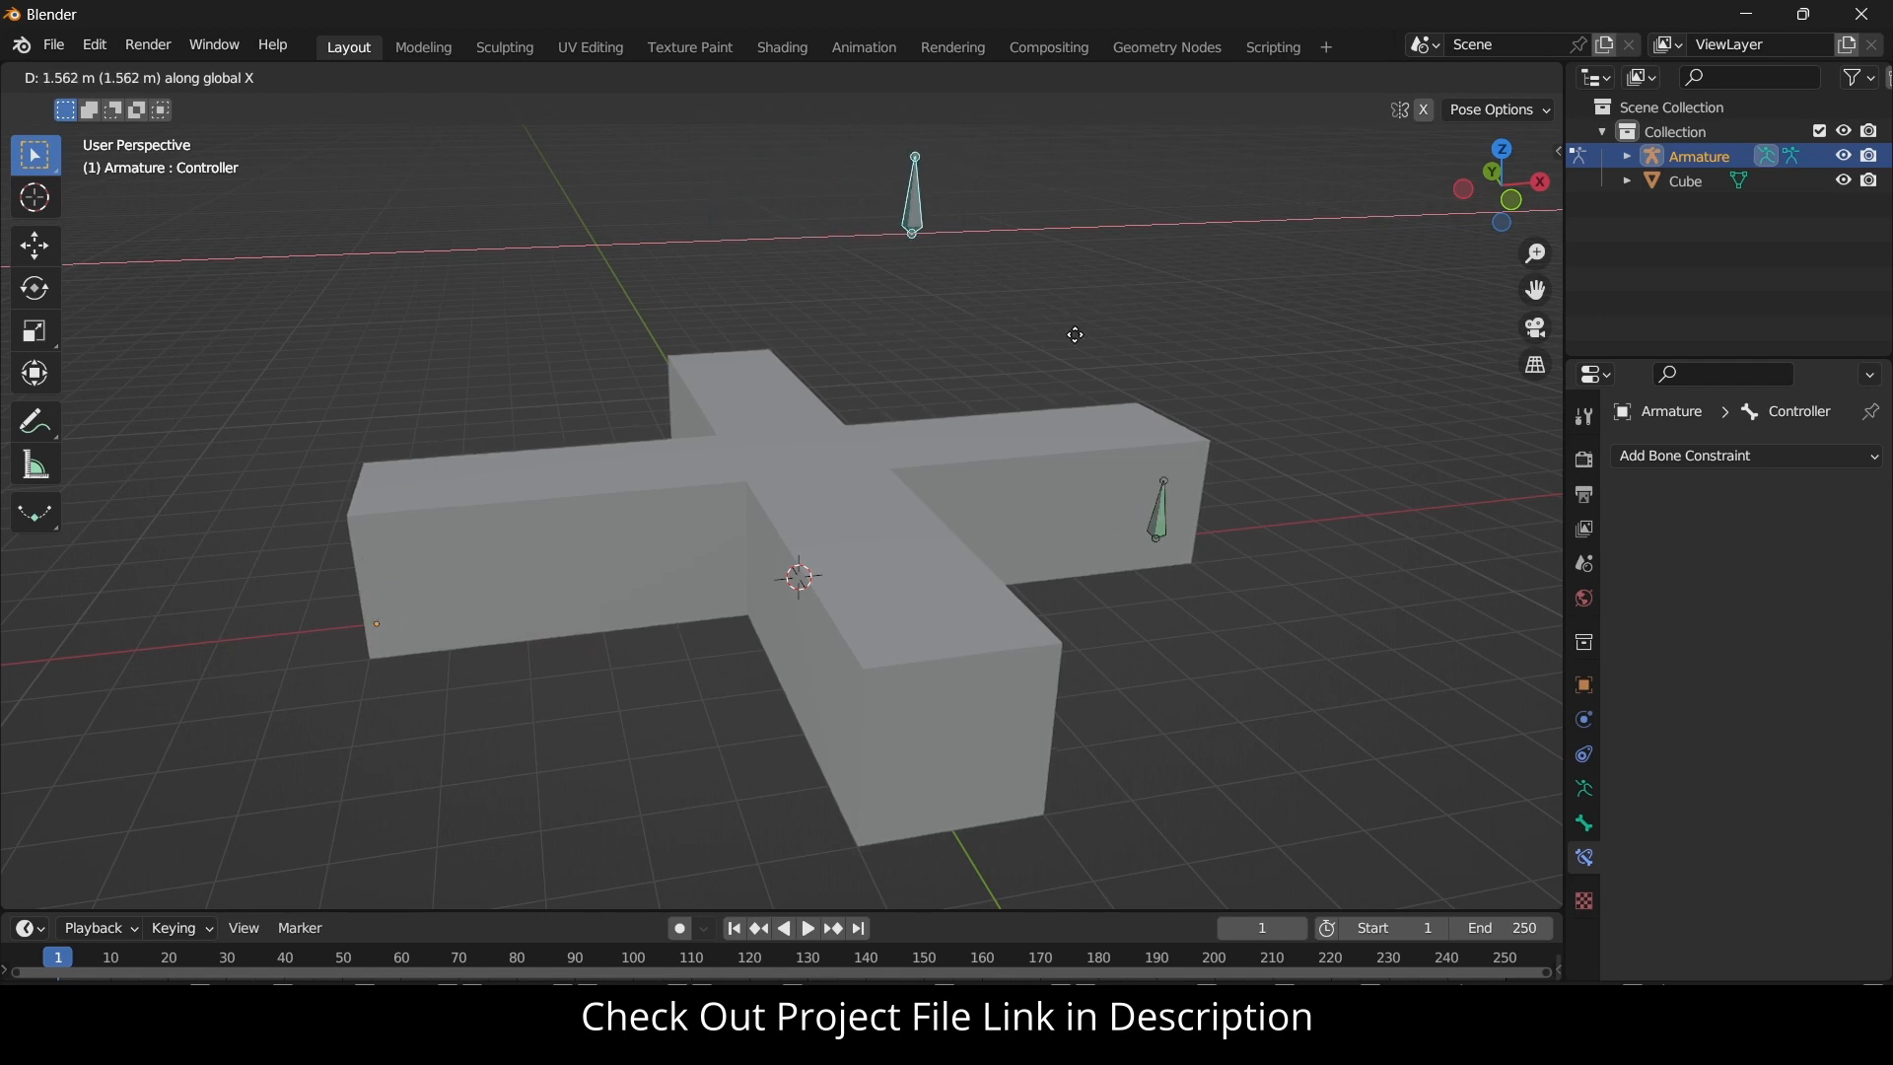
pyautogui.press('Escape')
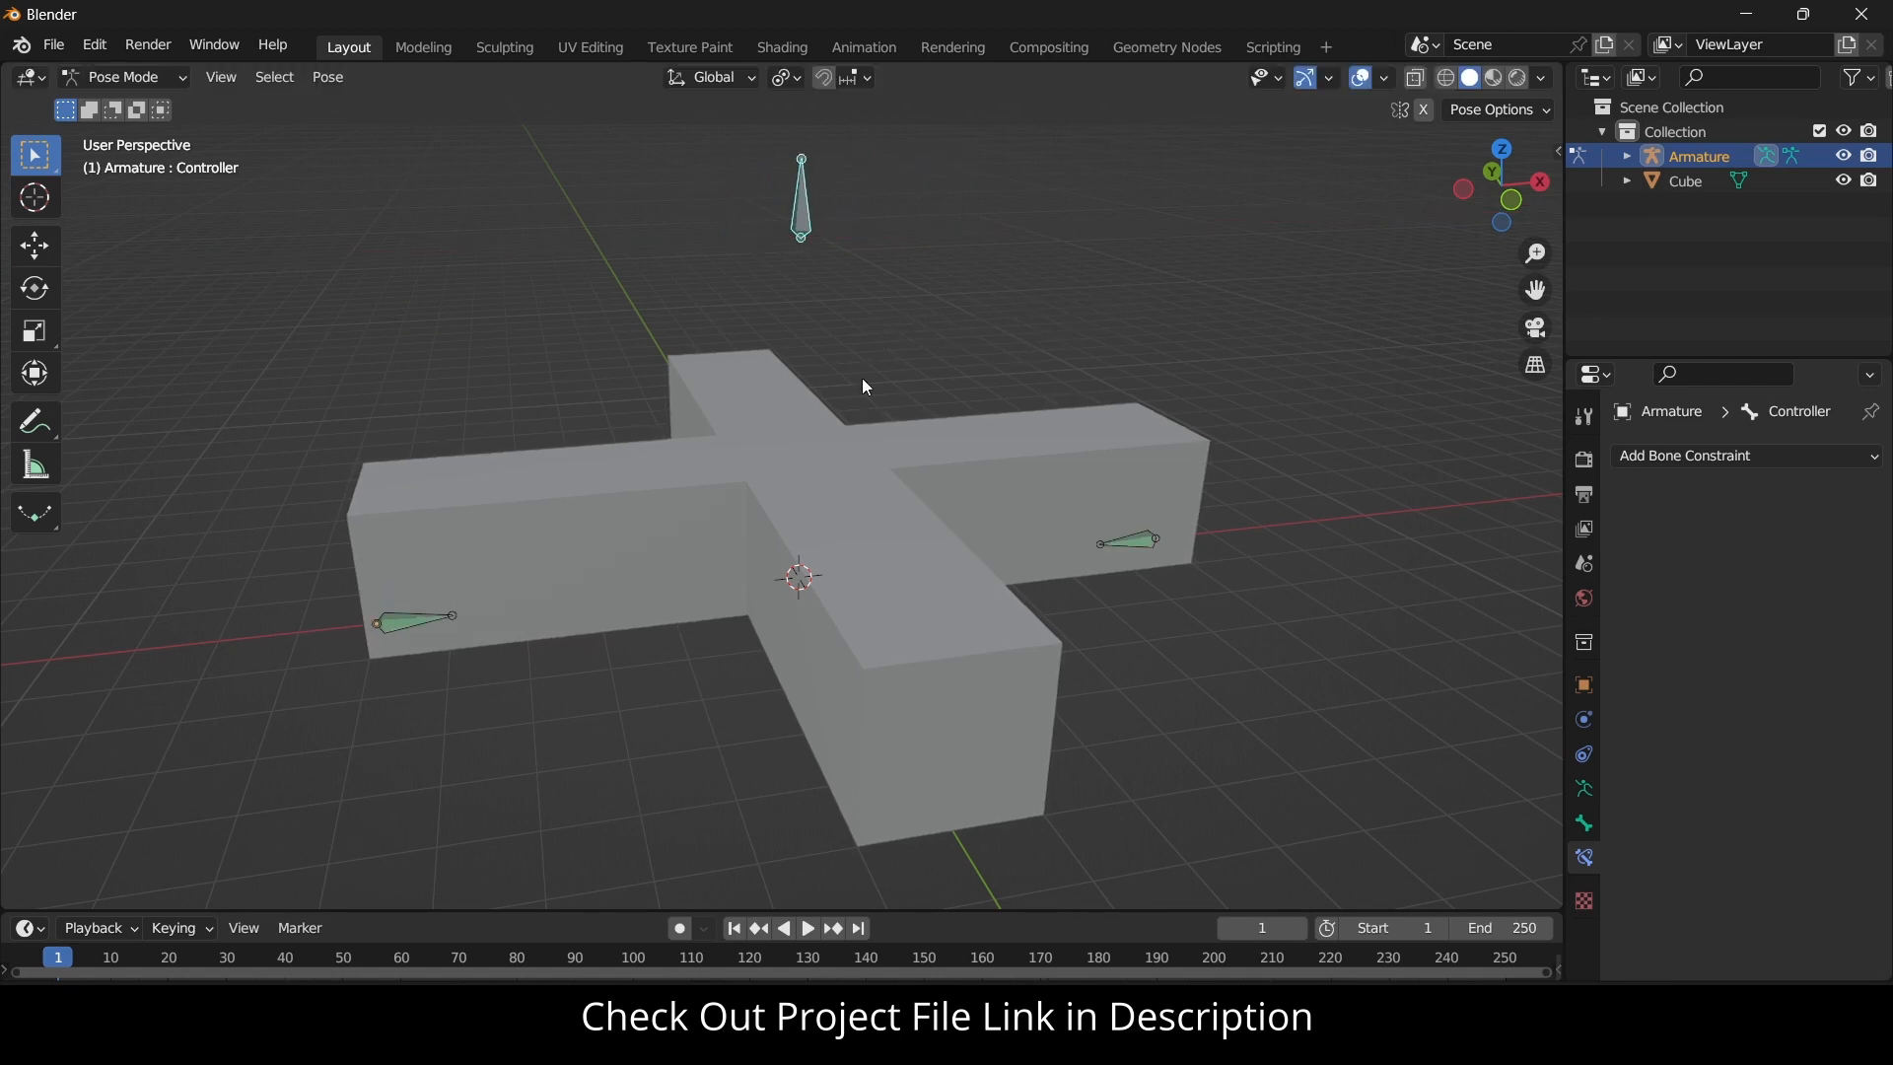
pyautogui.click(1152, 545)
pyautogui.scroll(-5, 1765, 654)
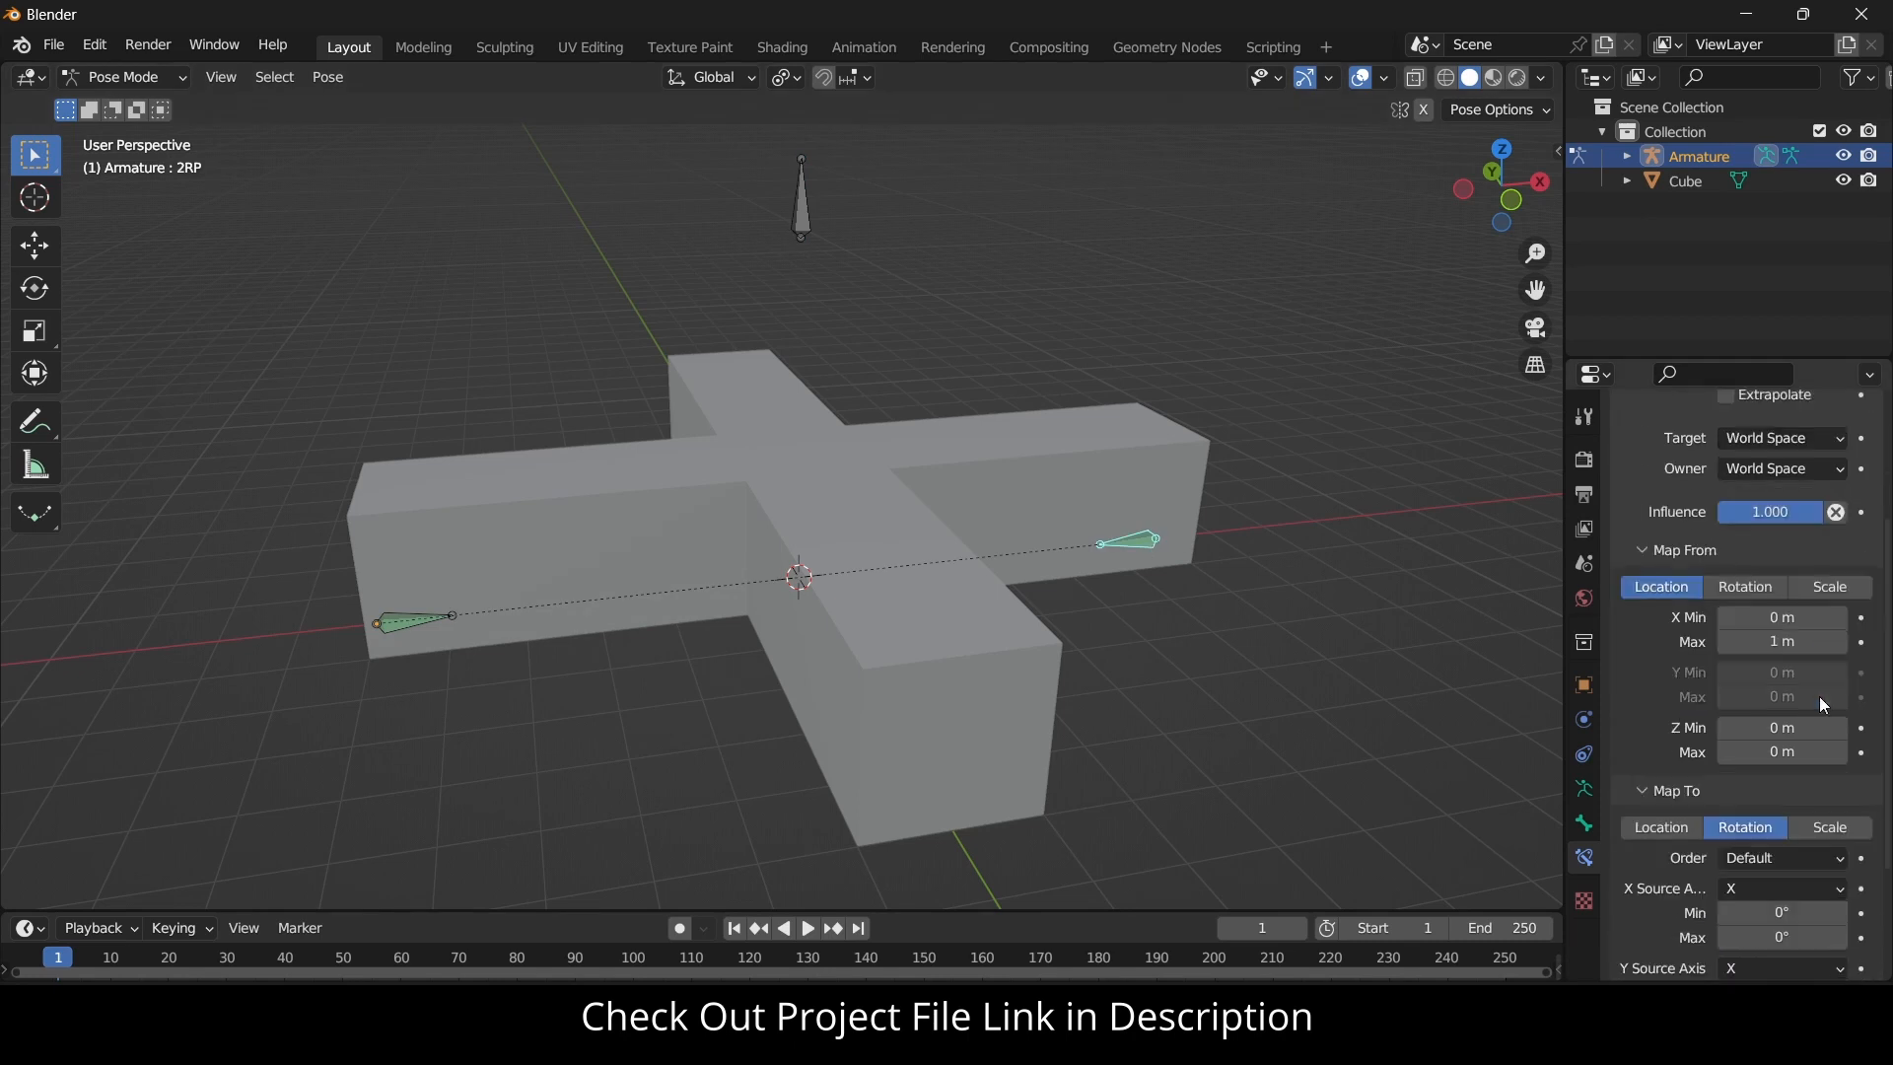
pyautogui.click(411, 621)
pyautogui.click(1126, 545)
# Disable Lock Object Modes and parent the cross-shaped mesh to bone 1LC using the Bone option.
pyautogui.click(95, 45)
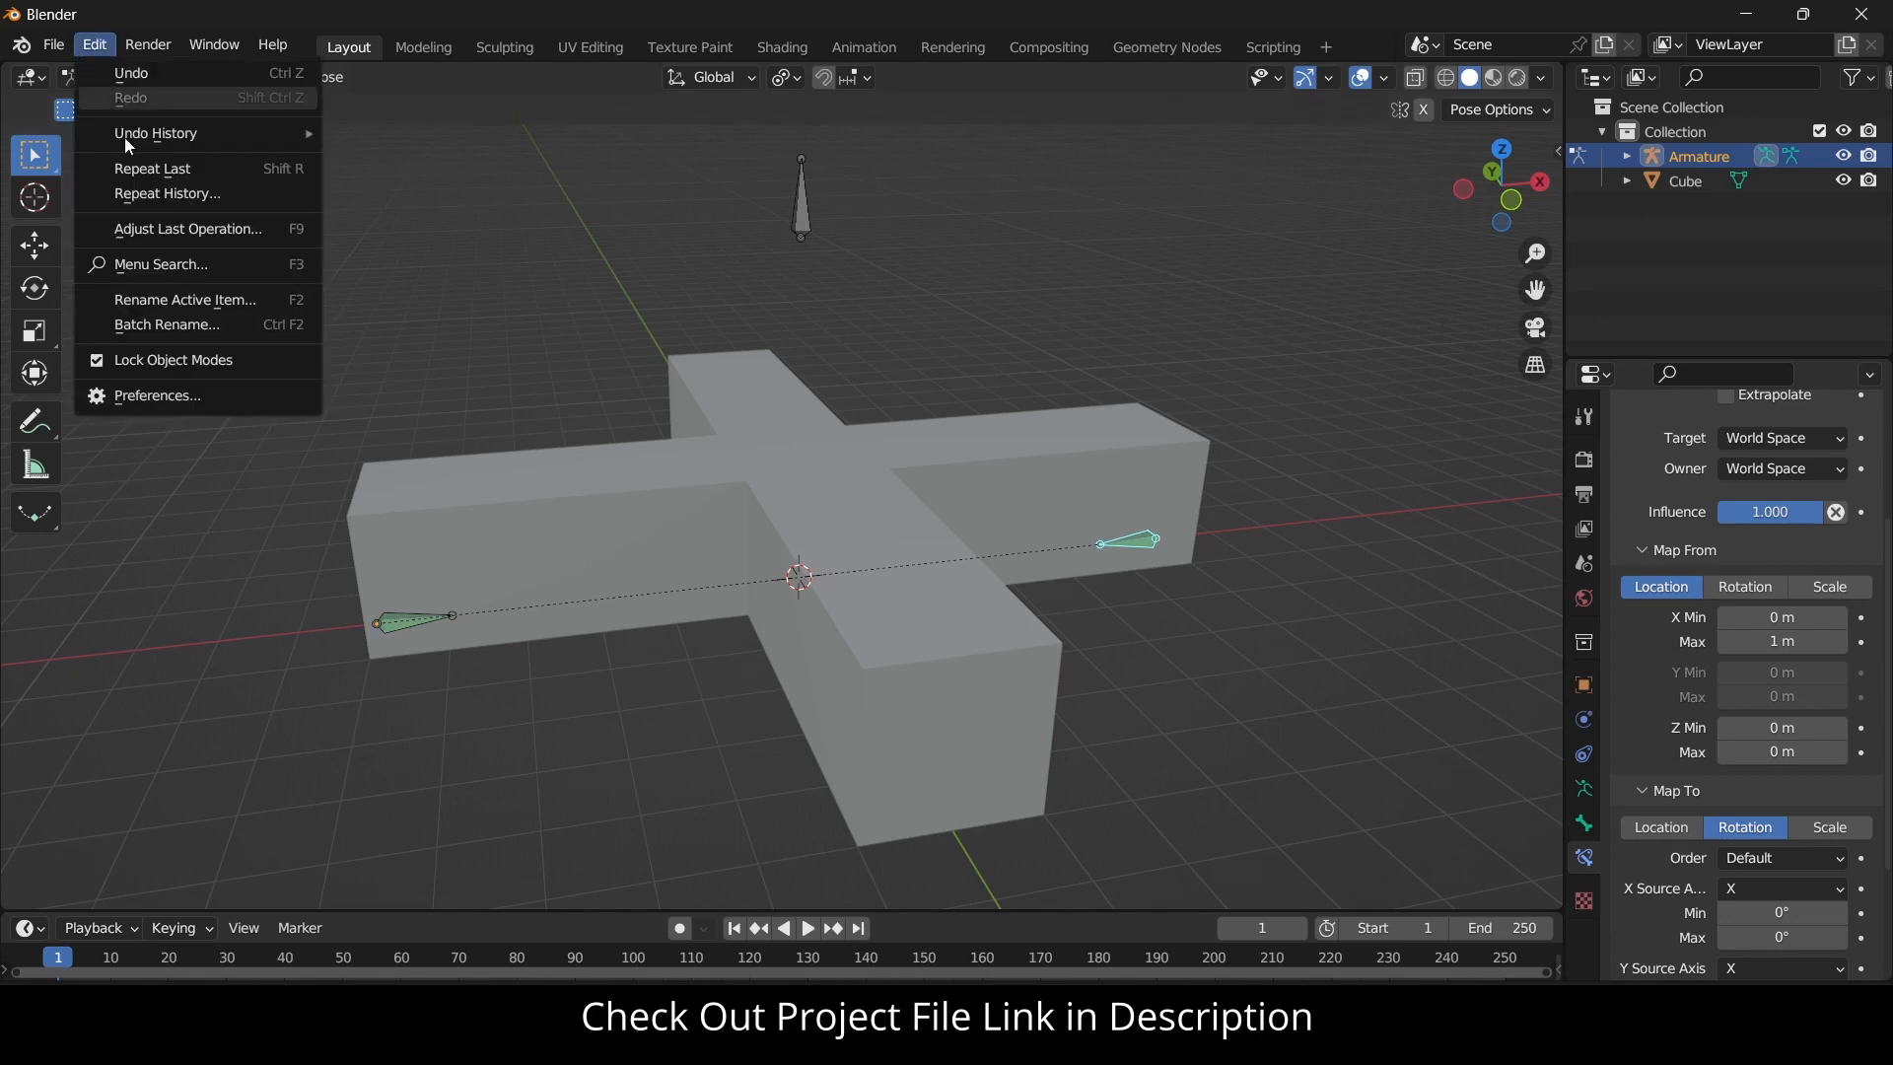
pyautogui.click(180, 360)
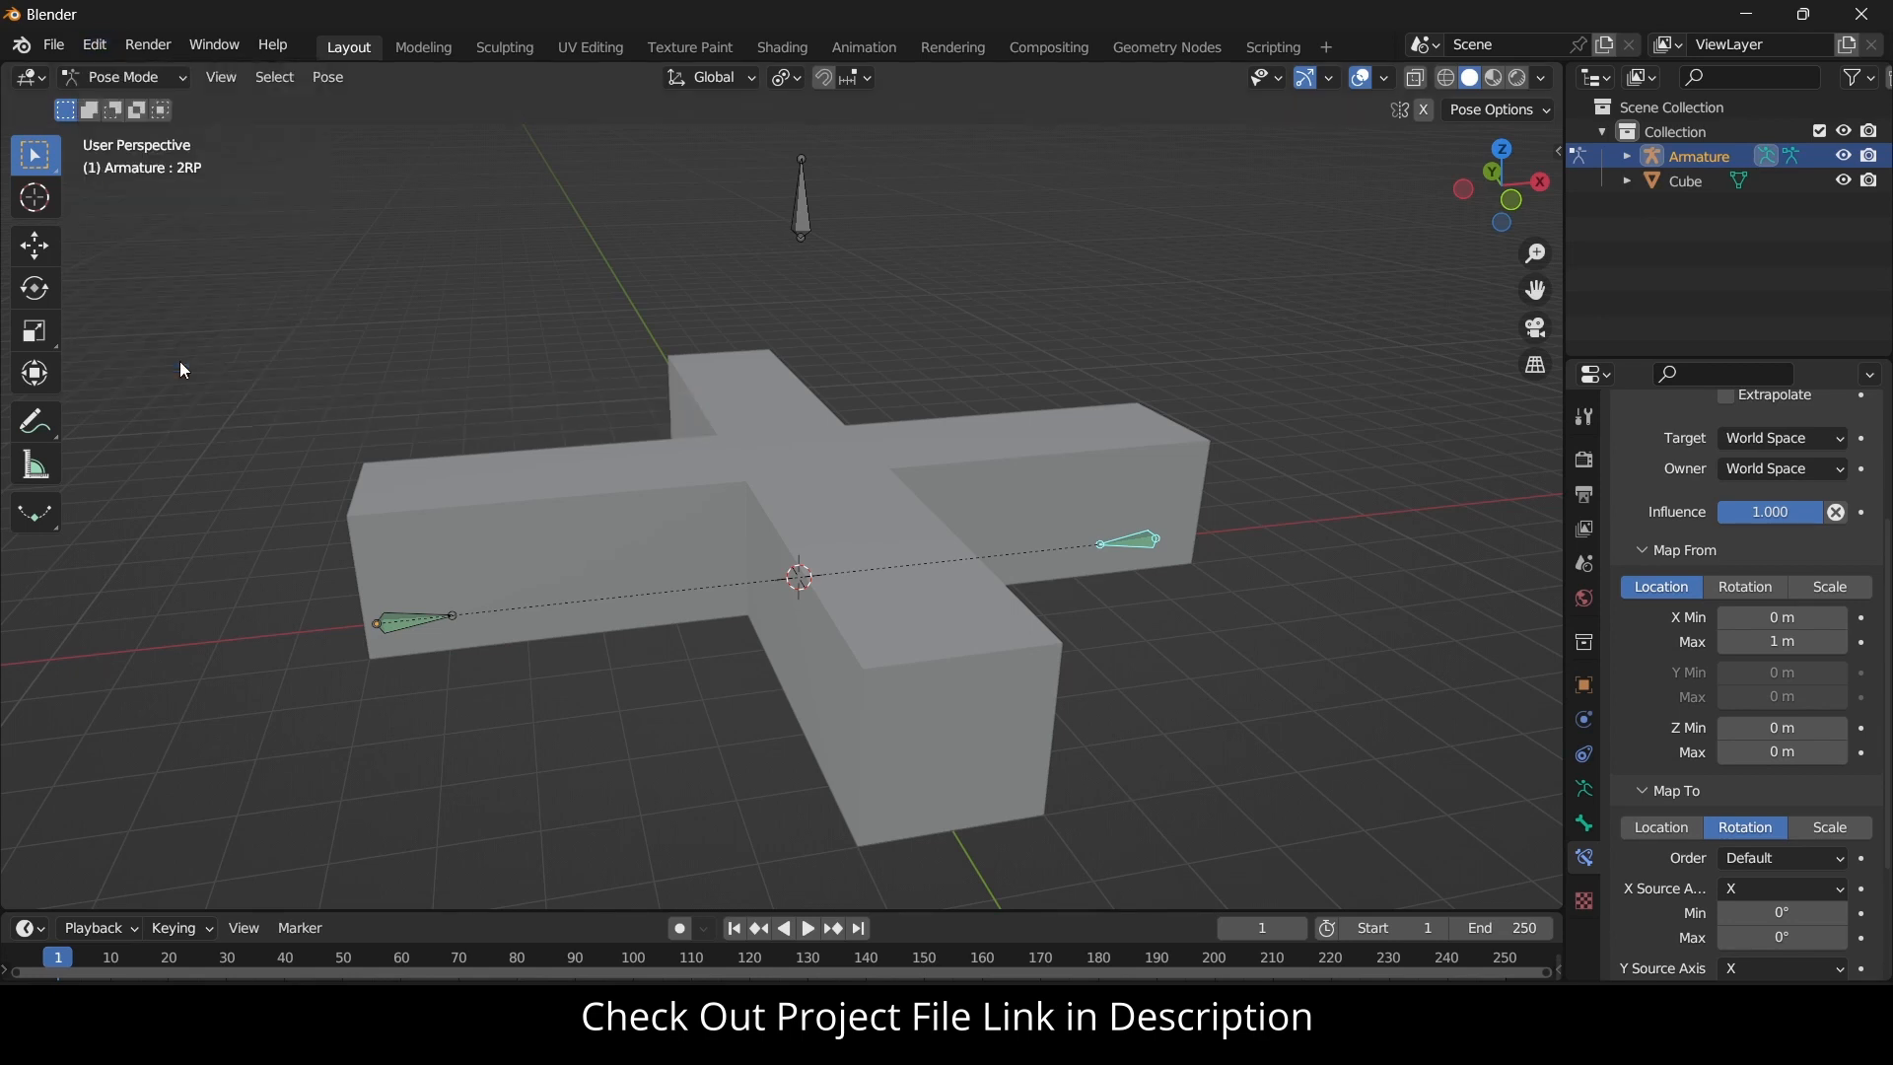
pyautogui.click(588, 488)
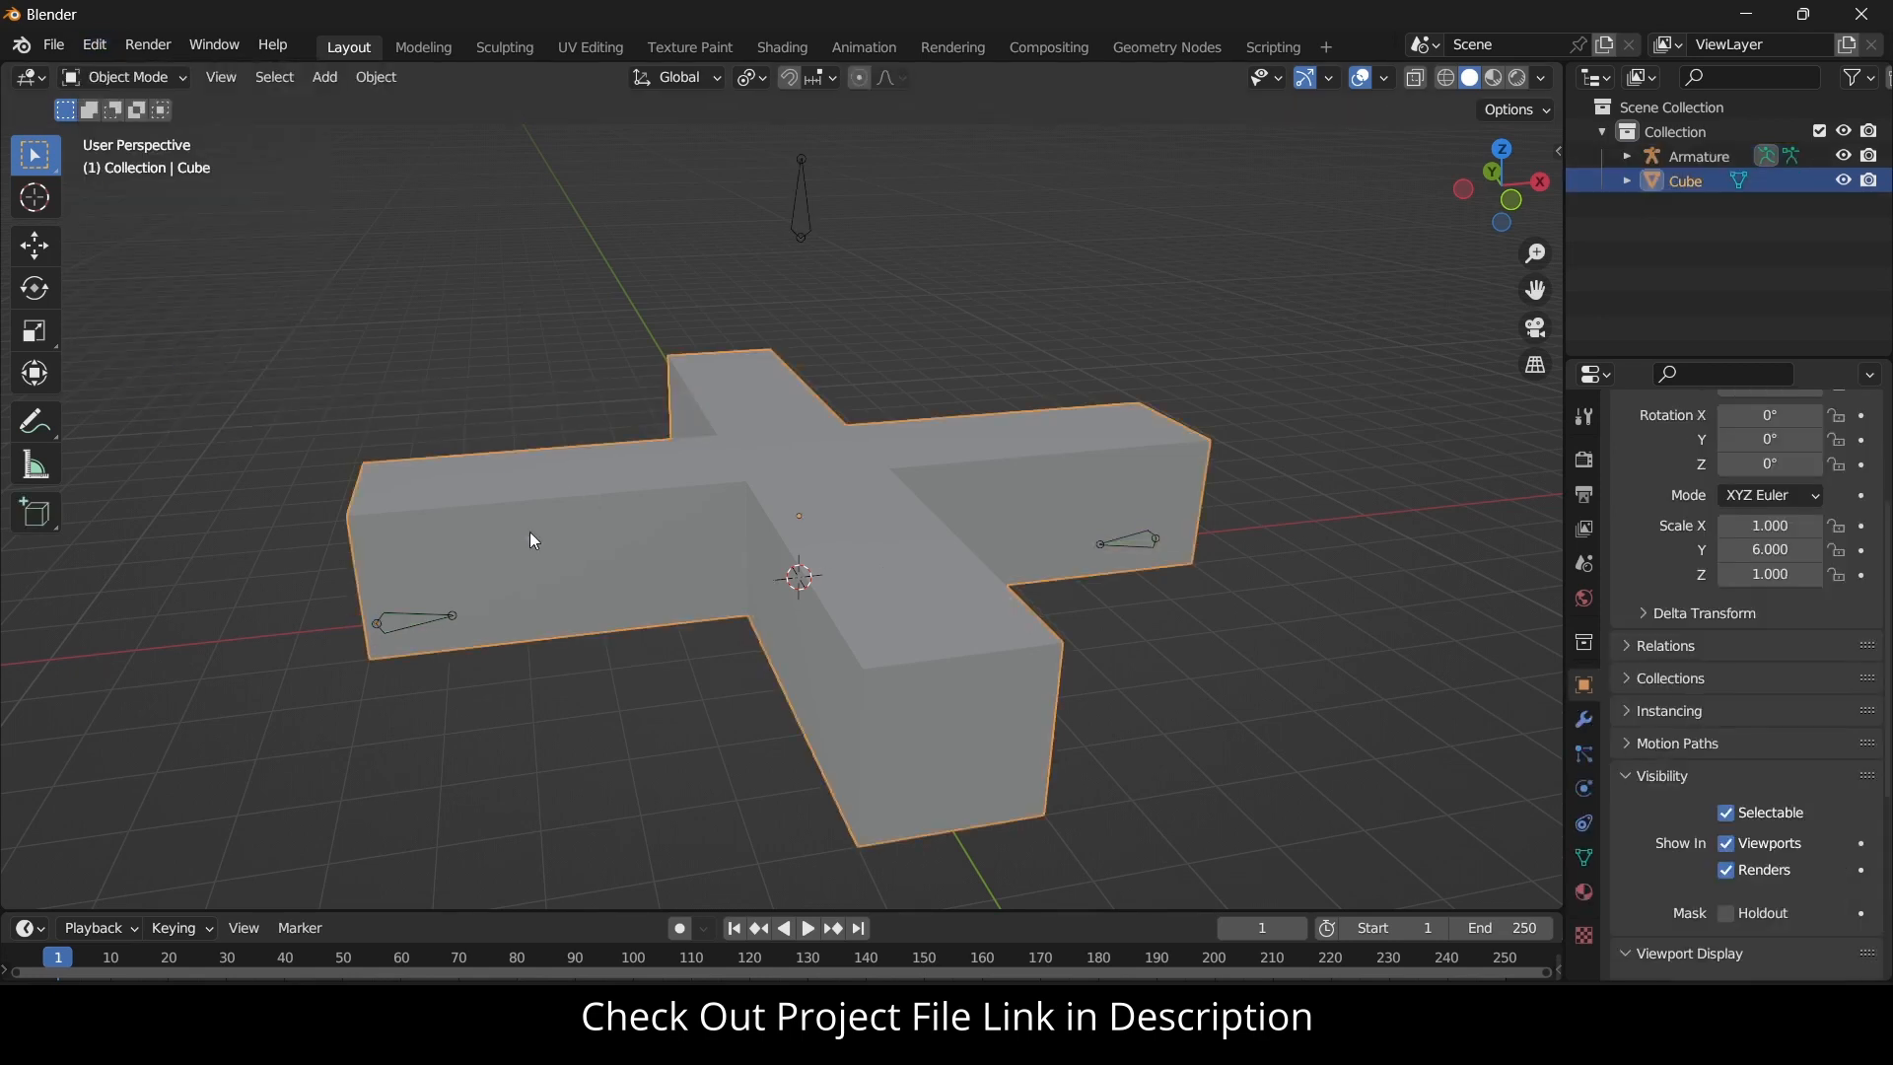
pyautogui.click(404, 619)
pyautogui.click(469, 554)
pyautogui.click(403, 626)
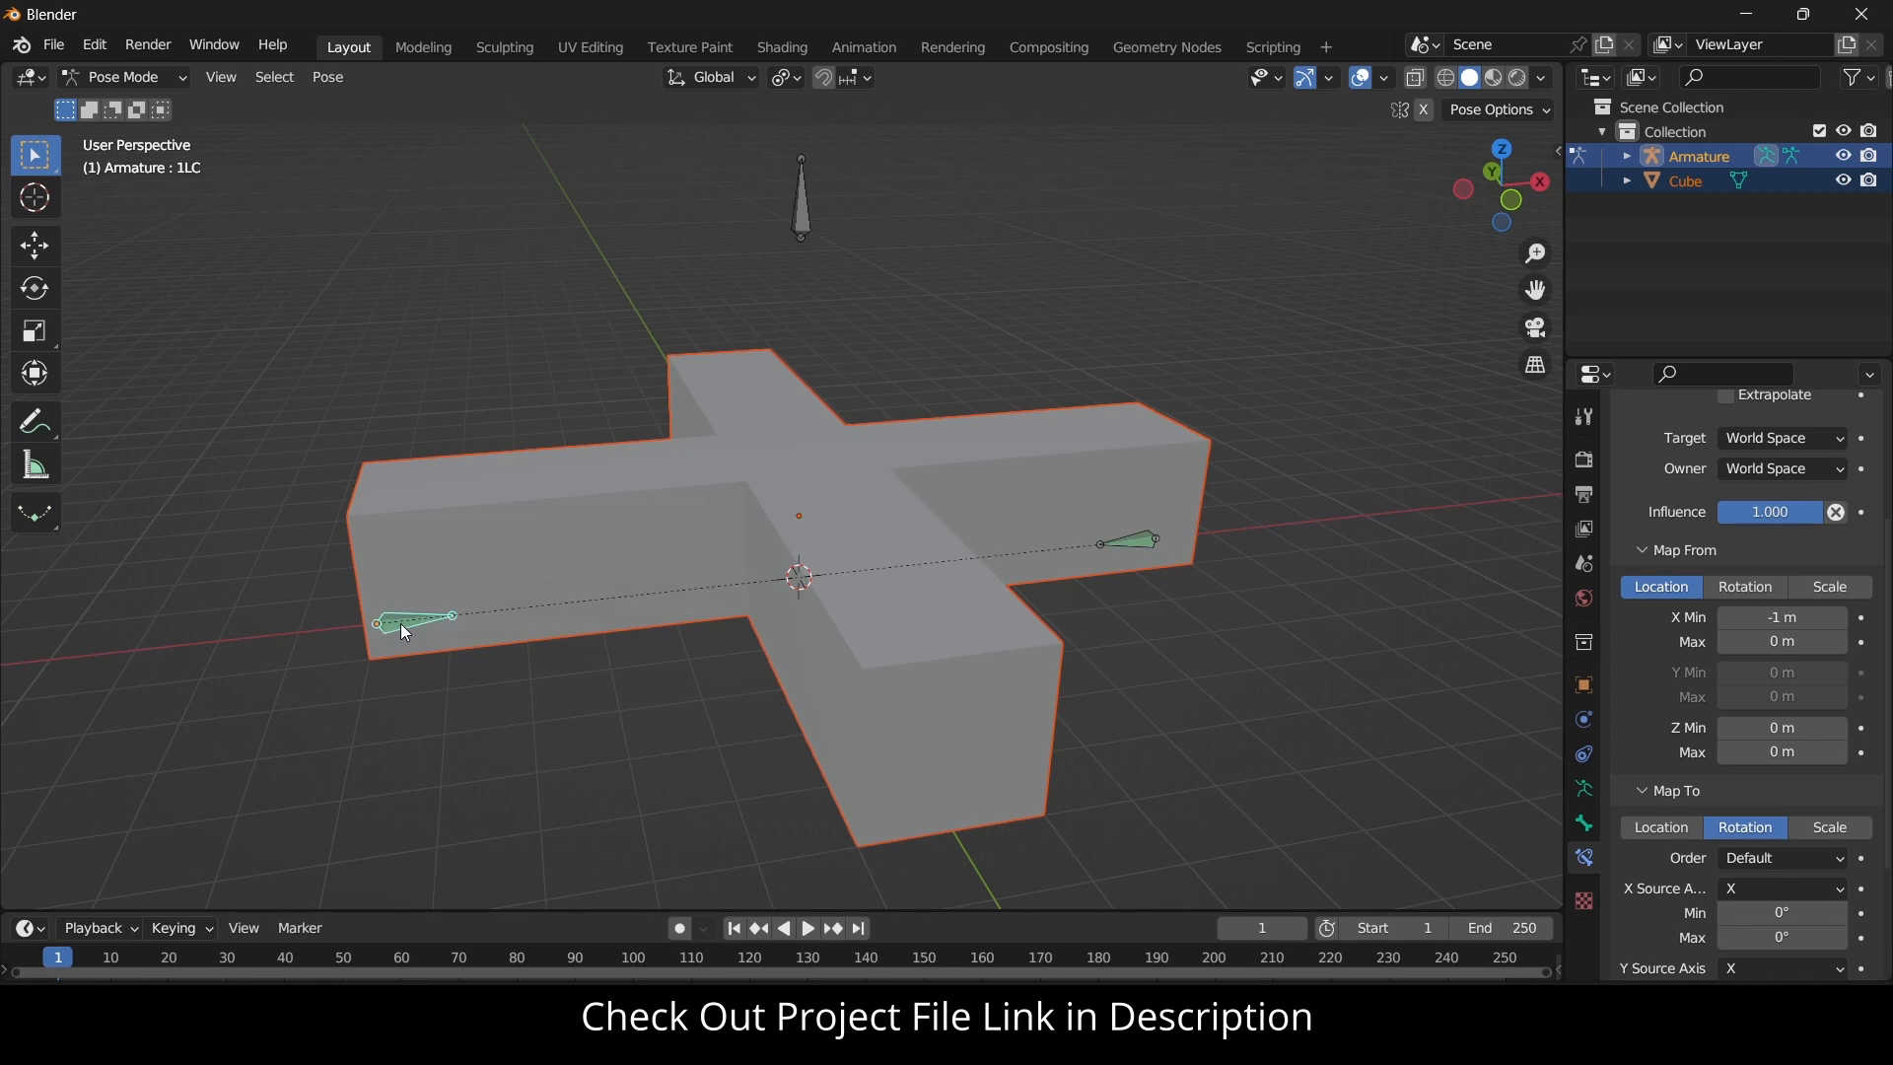
pyautogui.hotkey('ctrl', 'p')
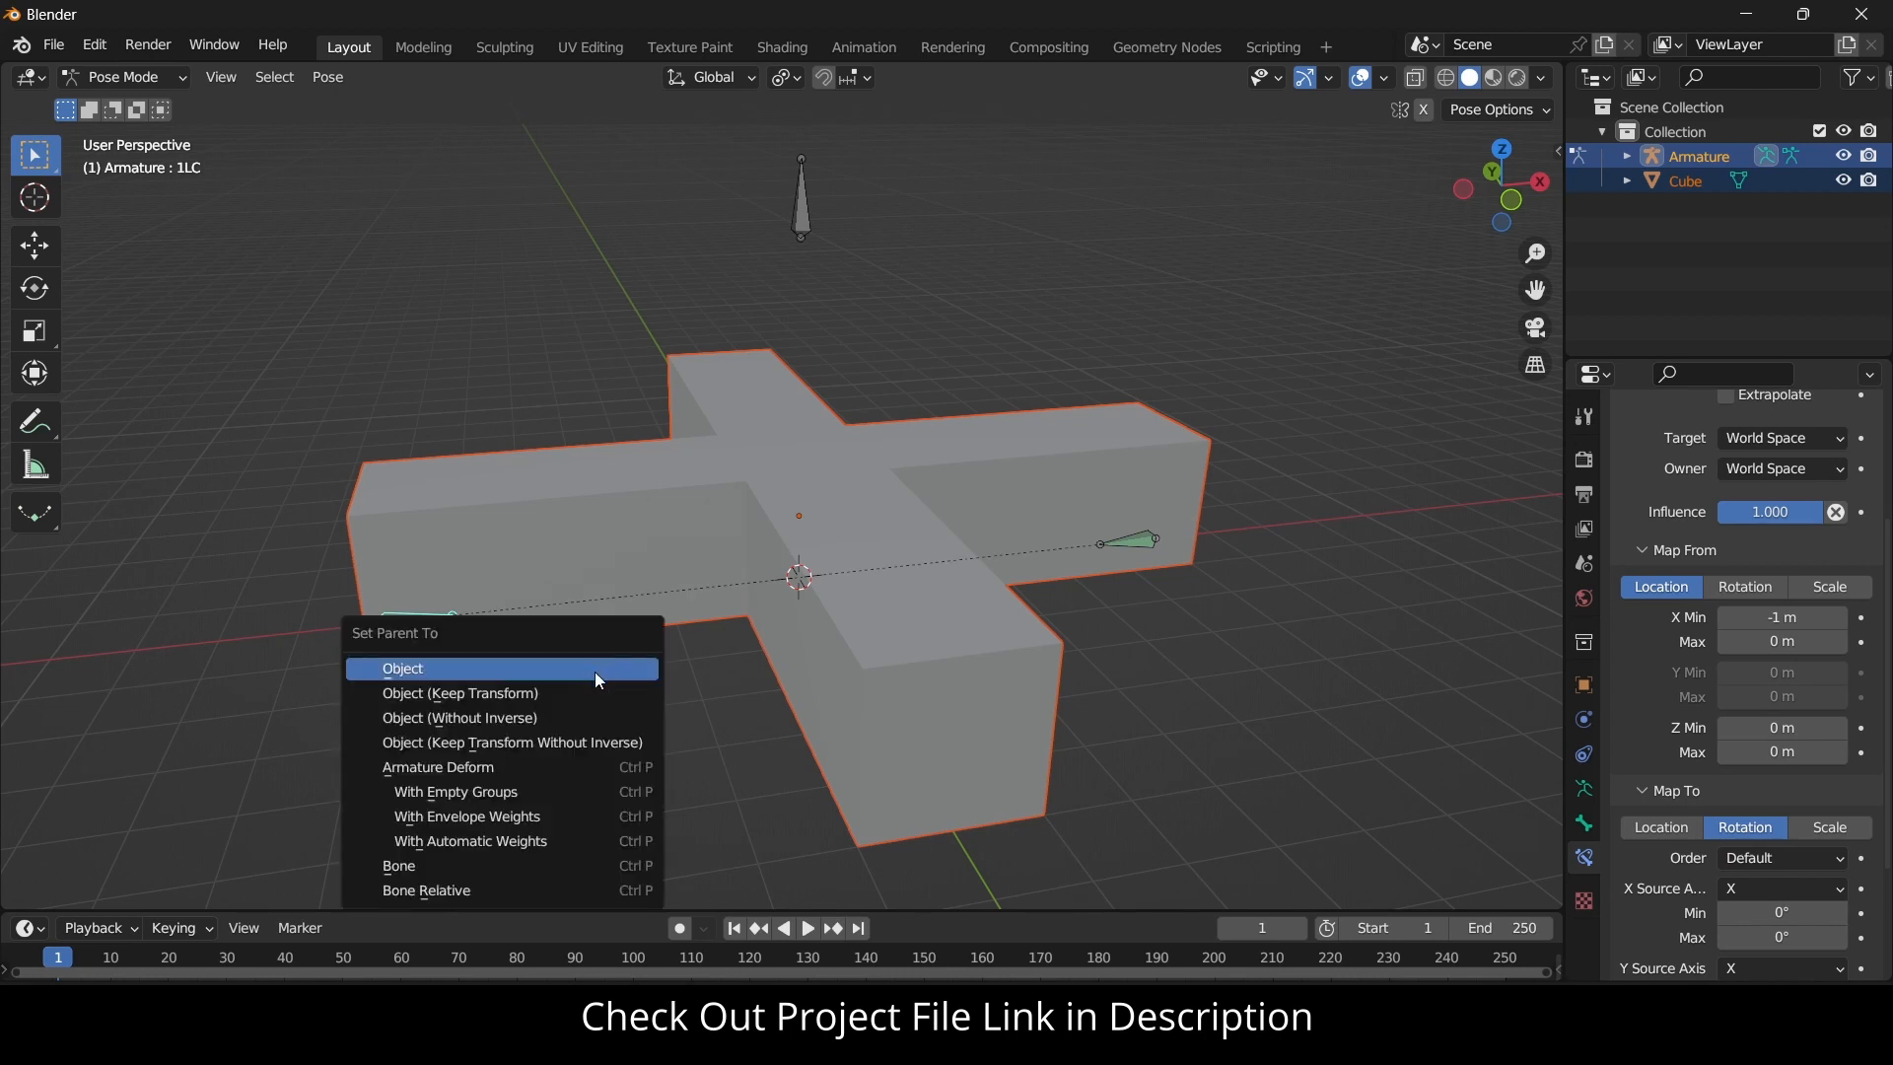
pyautogui.click(504, 867)
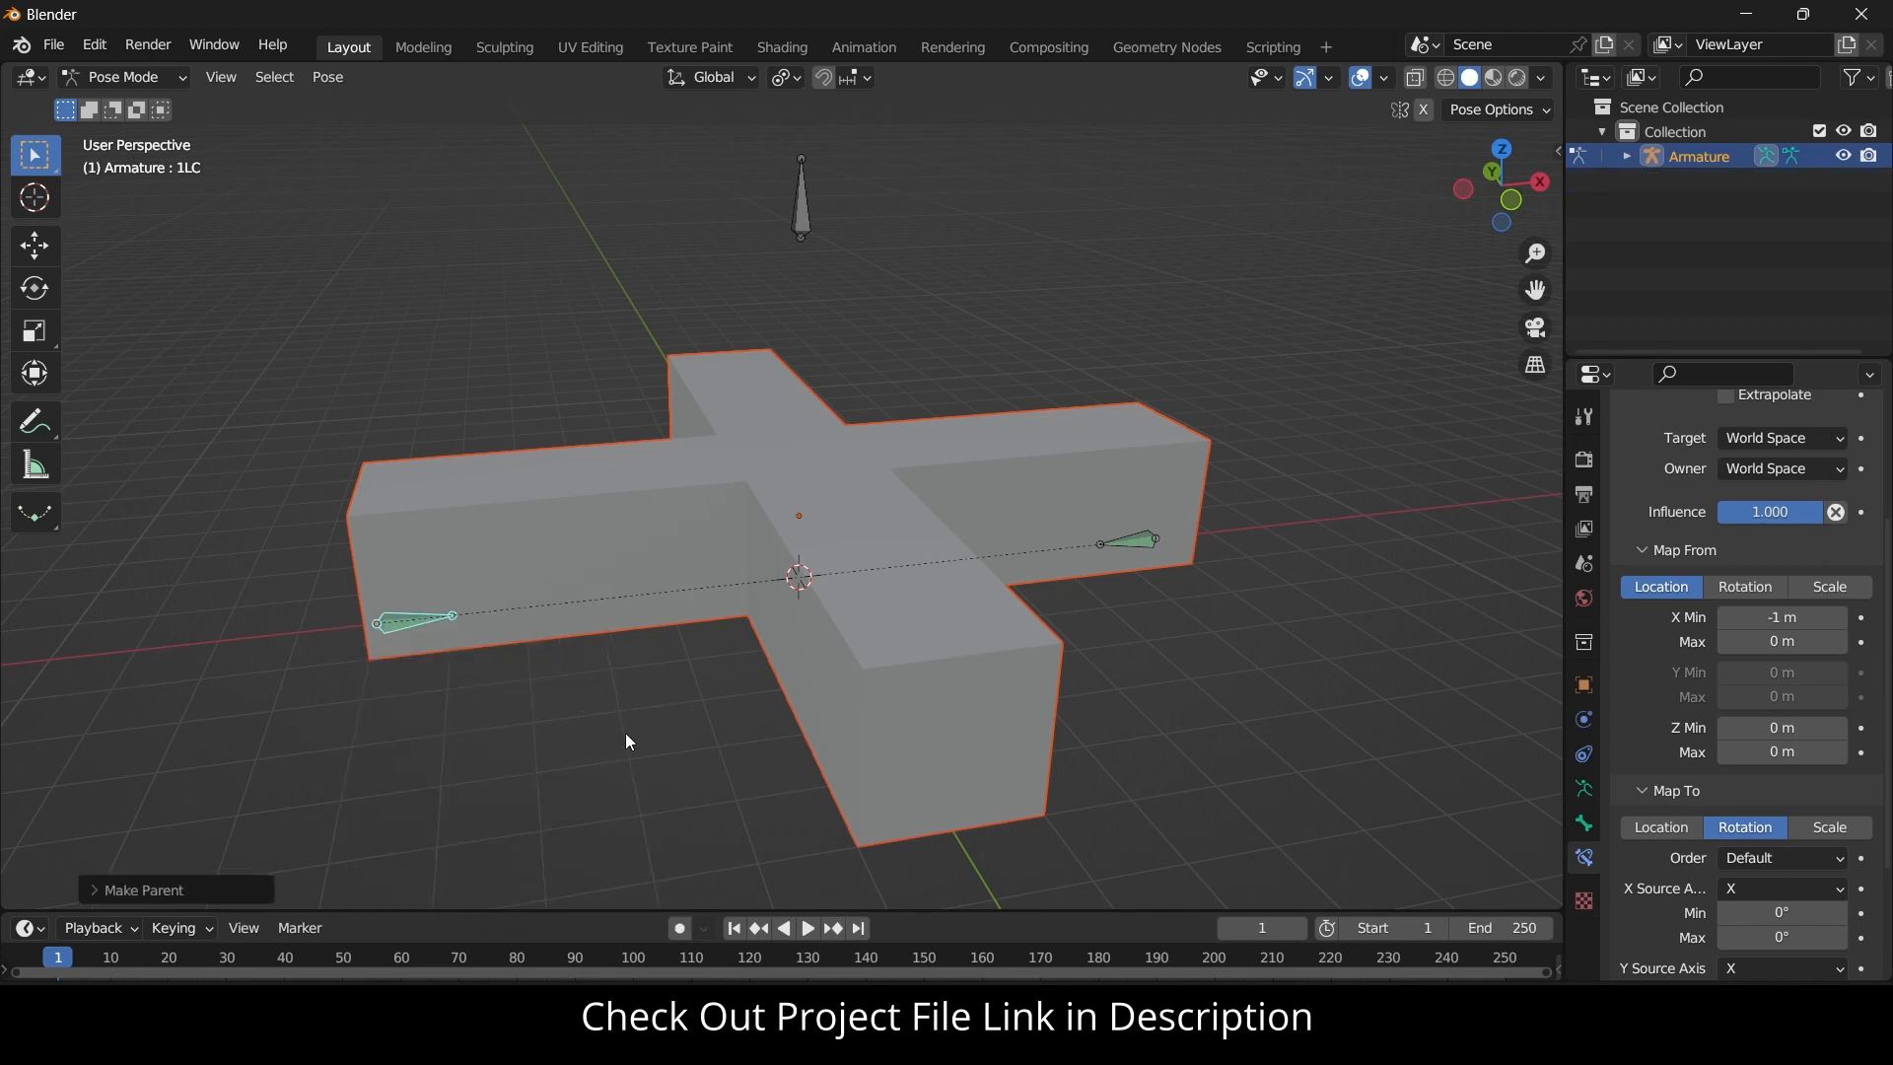
# Test the mesh parenting by moving the Controller bone freely, then cancel the move.
pyautogui.click(824, 219)
pyautogui.press('g')
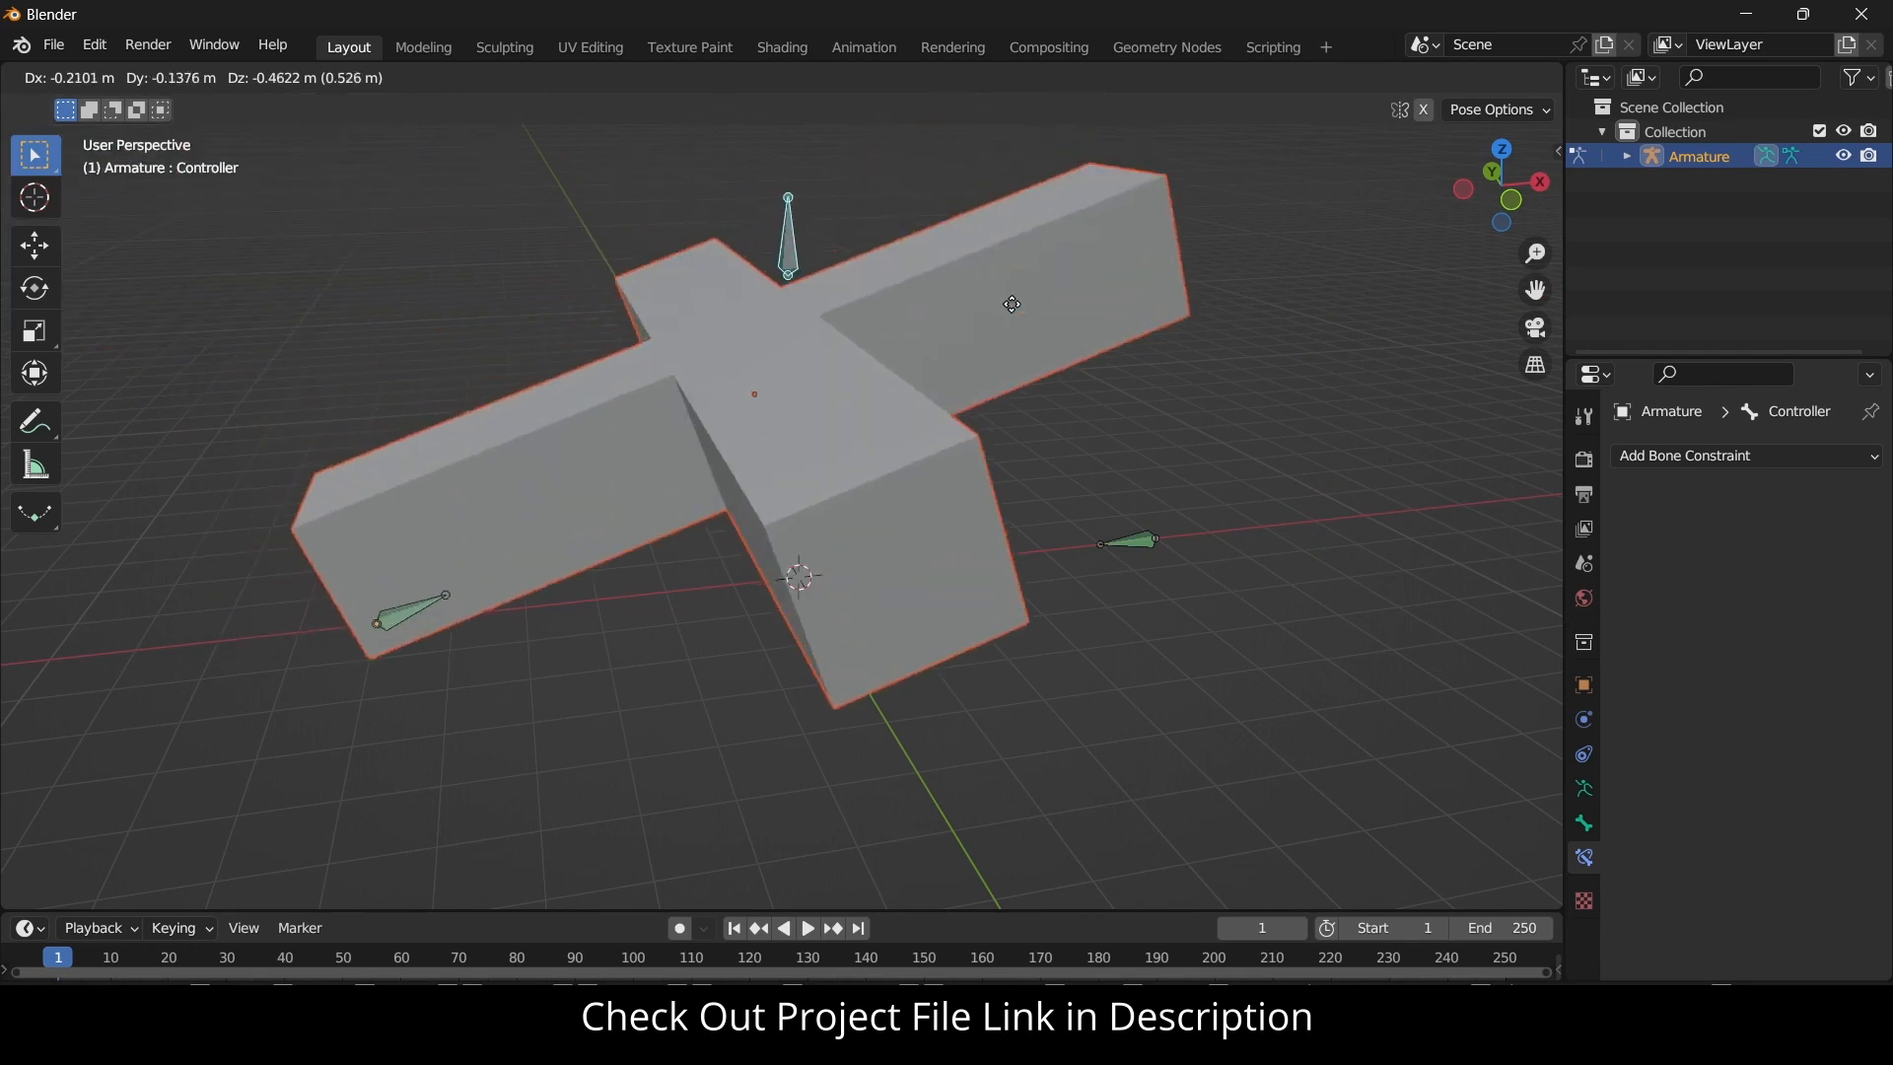
pyautogui.rightClick(986, 323)
# Switch the armature from Pose Mode to Edit Mode.
pyautogui.moveTo(892, 357); pyautogui.dragTo(1042, 473, button='middle')
pyautogui.moveTo(992, 689); pyautogui.dragTo(1026, 658, button='middle')
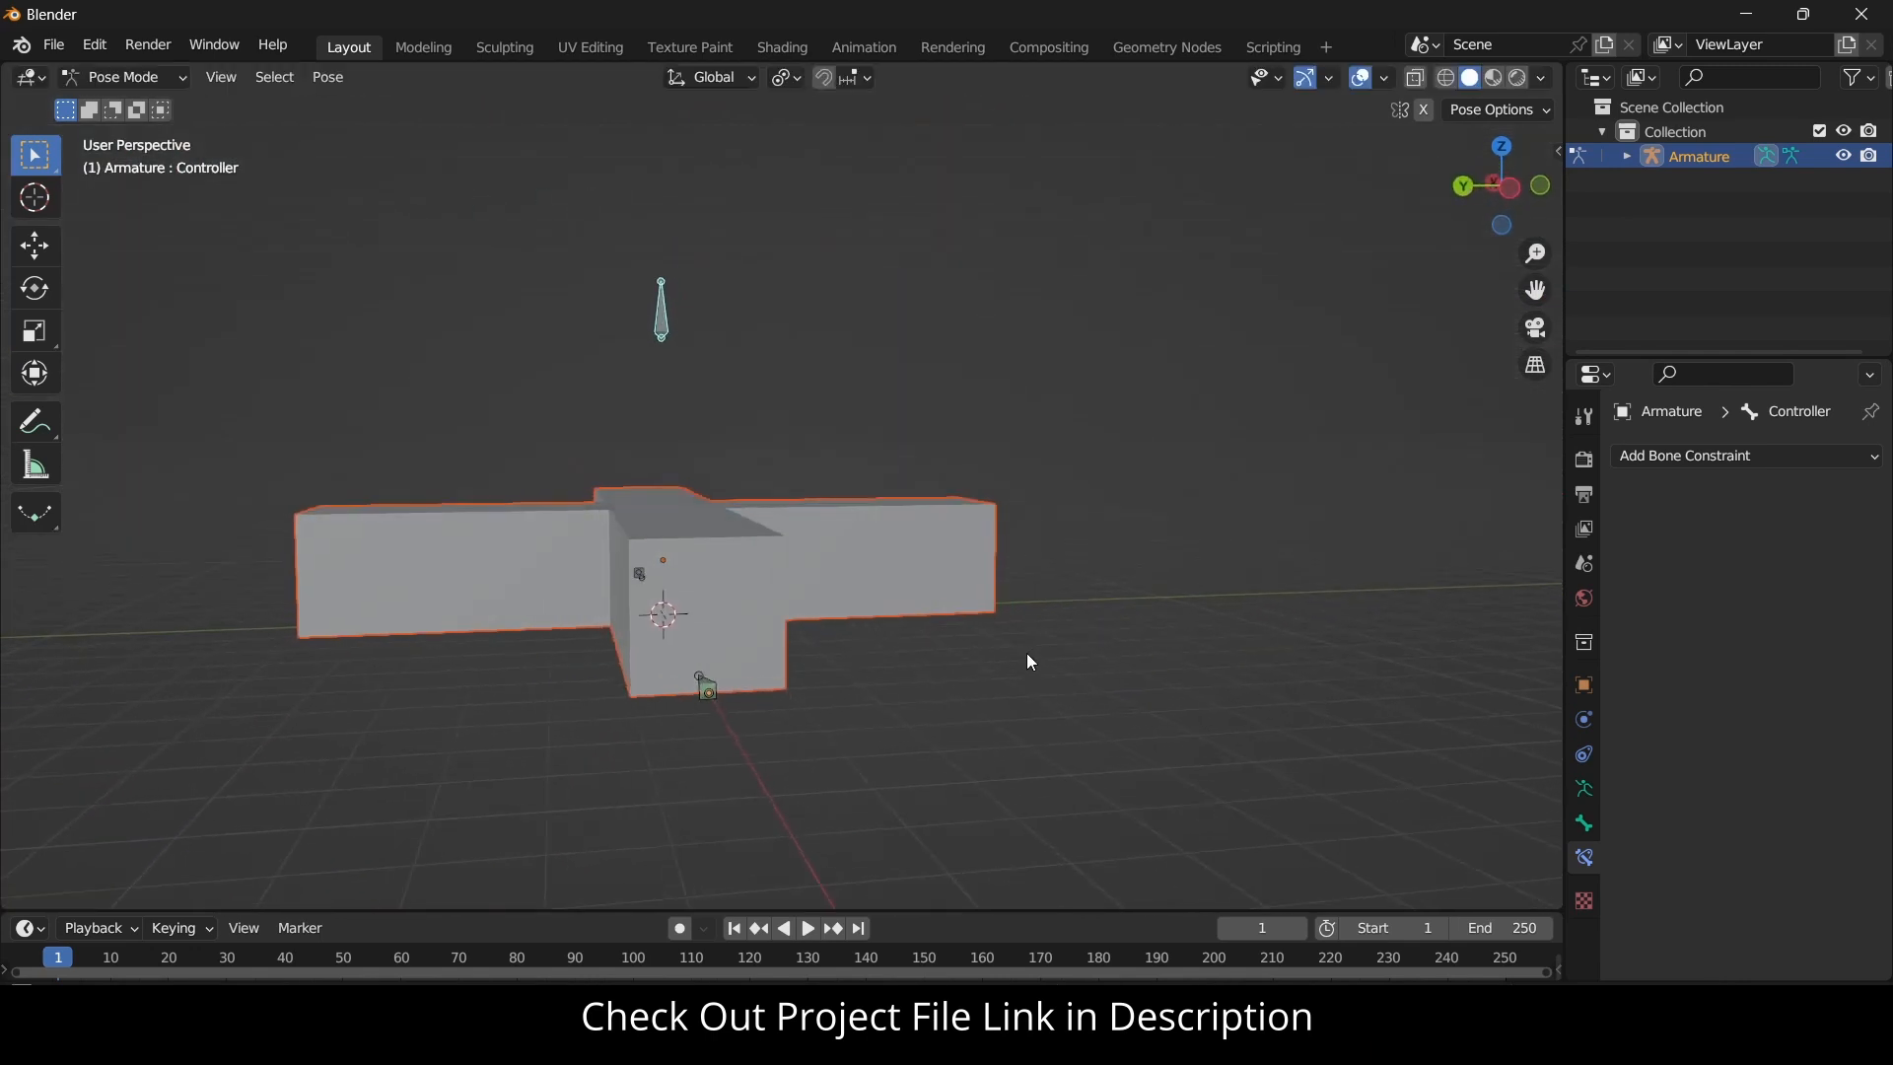
pyautogui.click(143, 77)
pyautogui.click(170, 132)
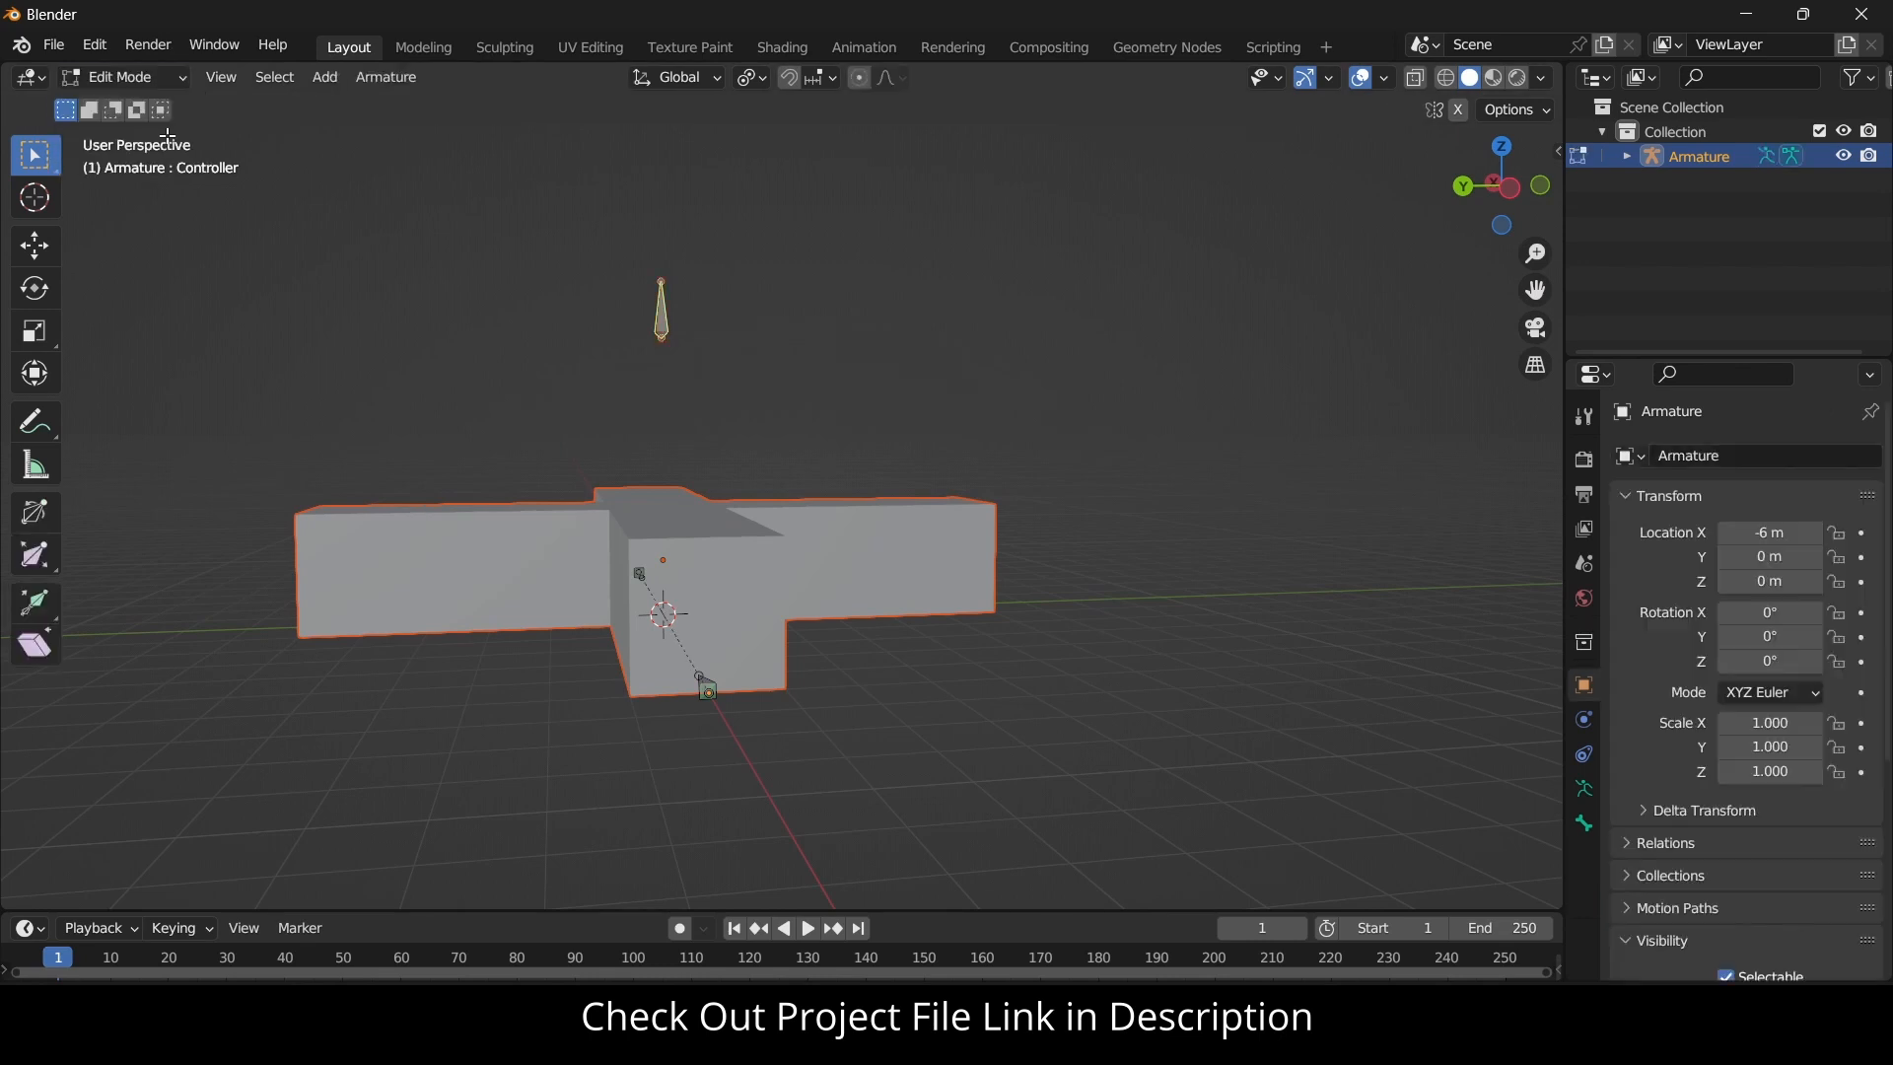
# Add a single bone to the armature at the world origin, working in the right orthographic view.
pyautogui.press('KP_1')
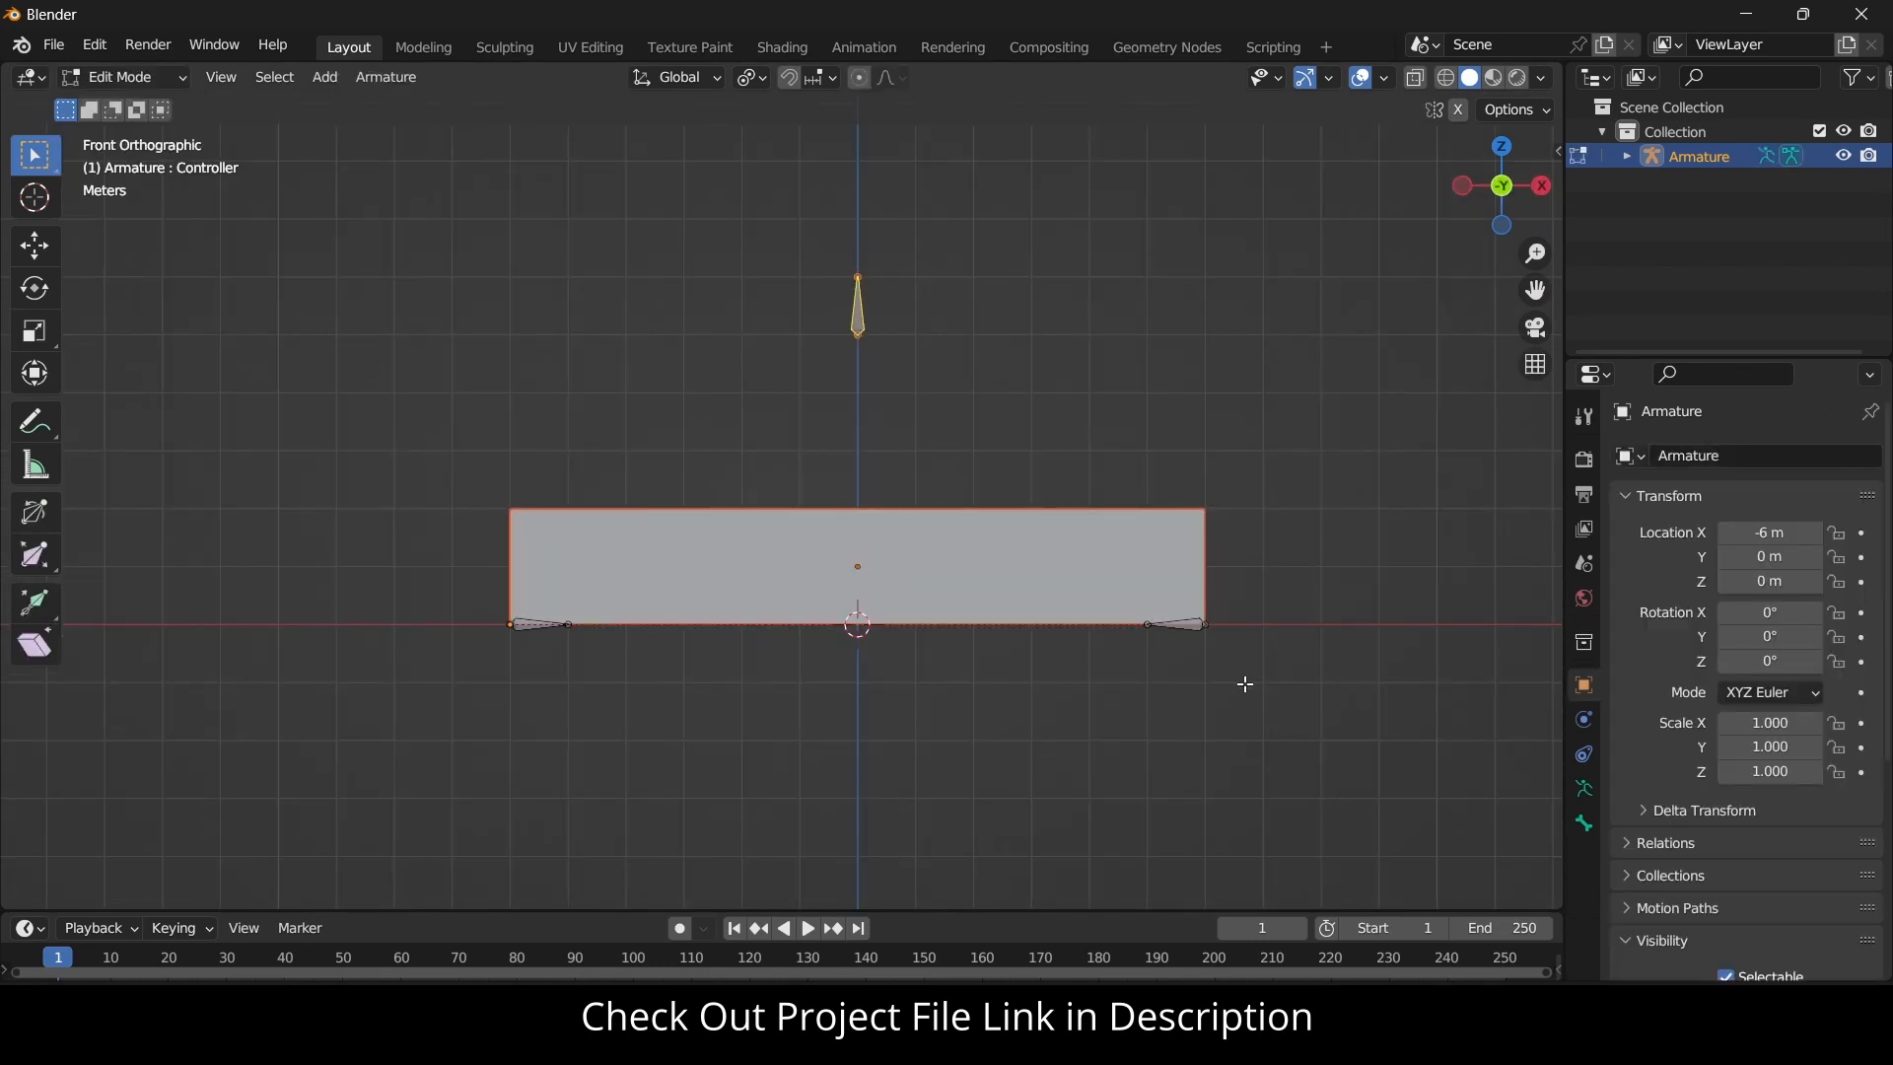
pyautogui.press('KP_7')
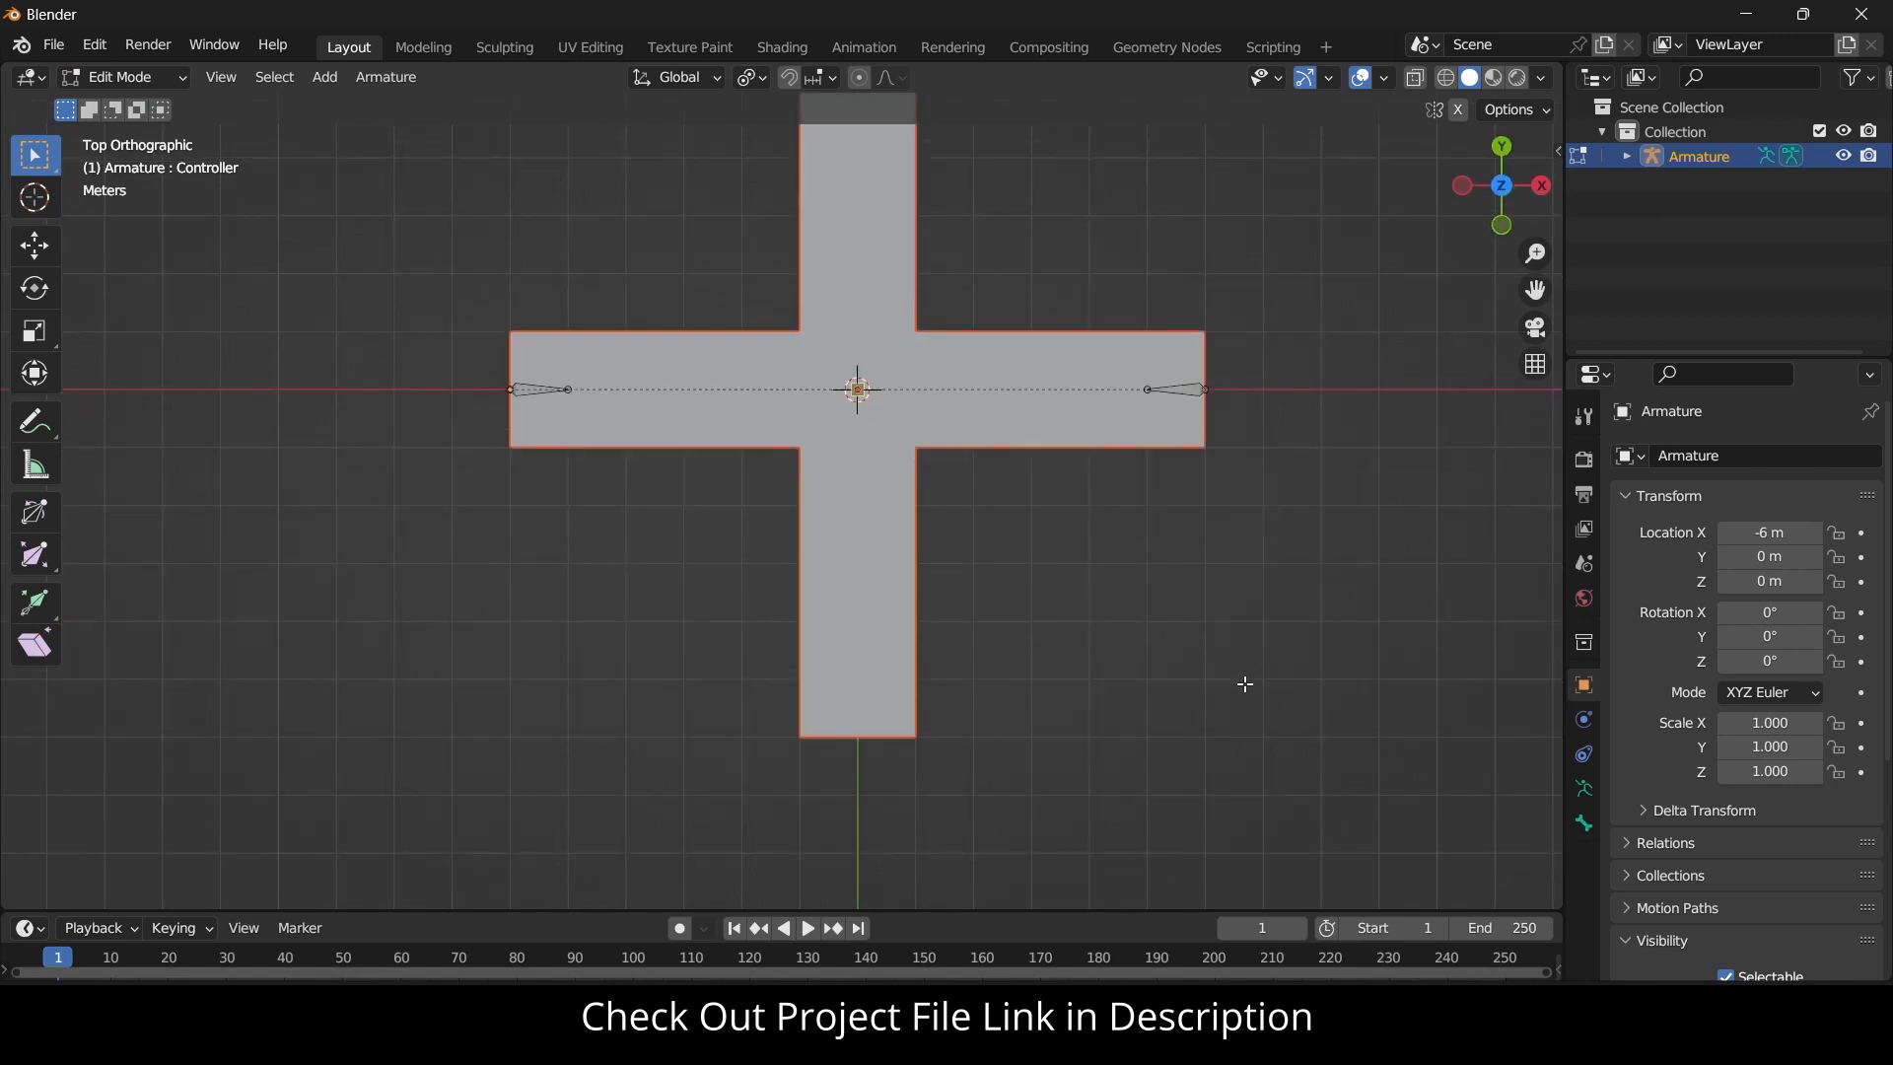
pyautogui.scroll(-3, 1242, 685)
pyautogui.keyDown('shift'); pyautogui.moveTo(1095, 418); pyautogui.dragTo(1041, 476, button='middle'); pyautogui.keyUp('shift')
pyautogui.scroll(2, 1018, 499)
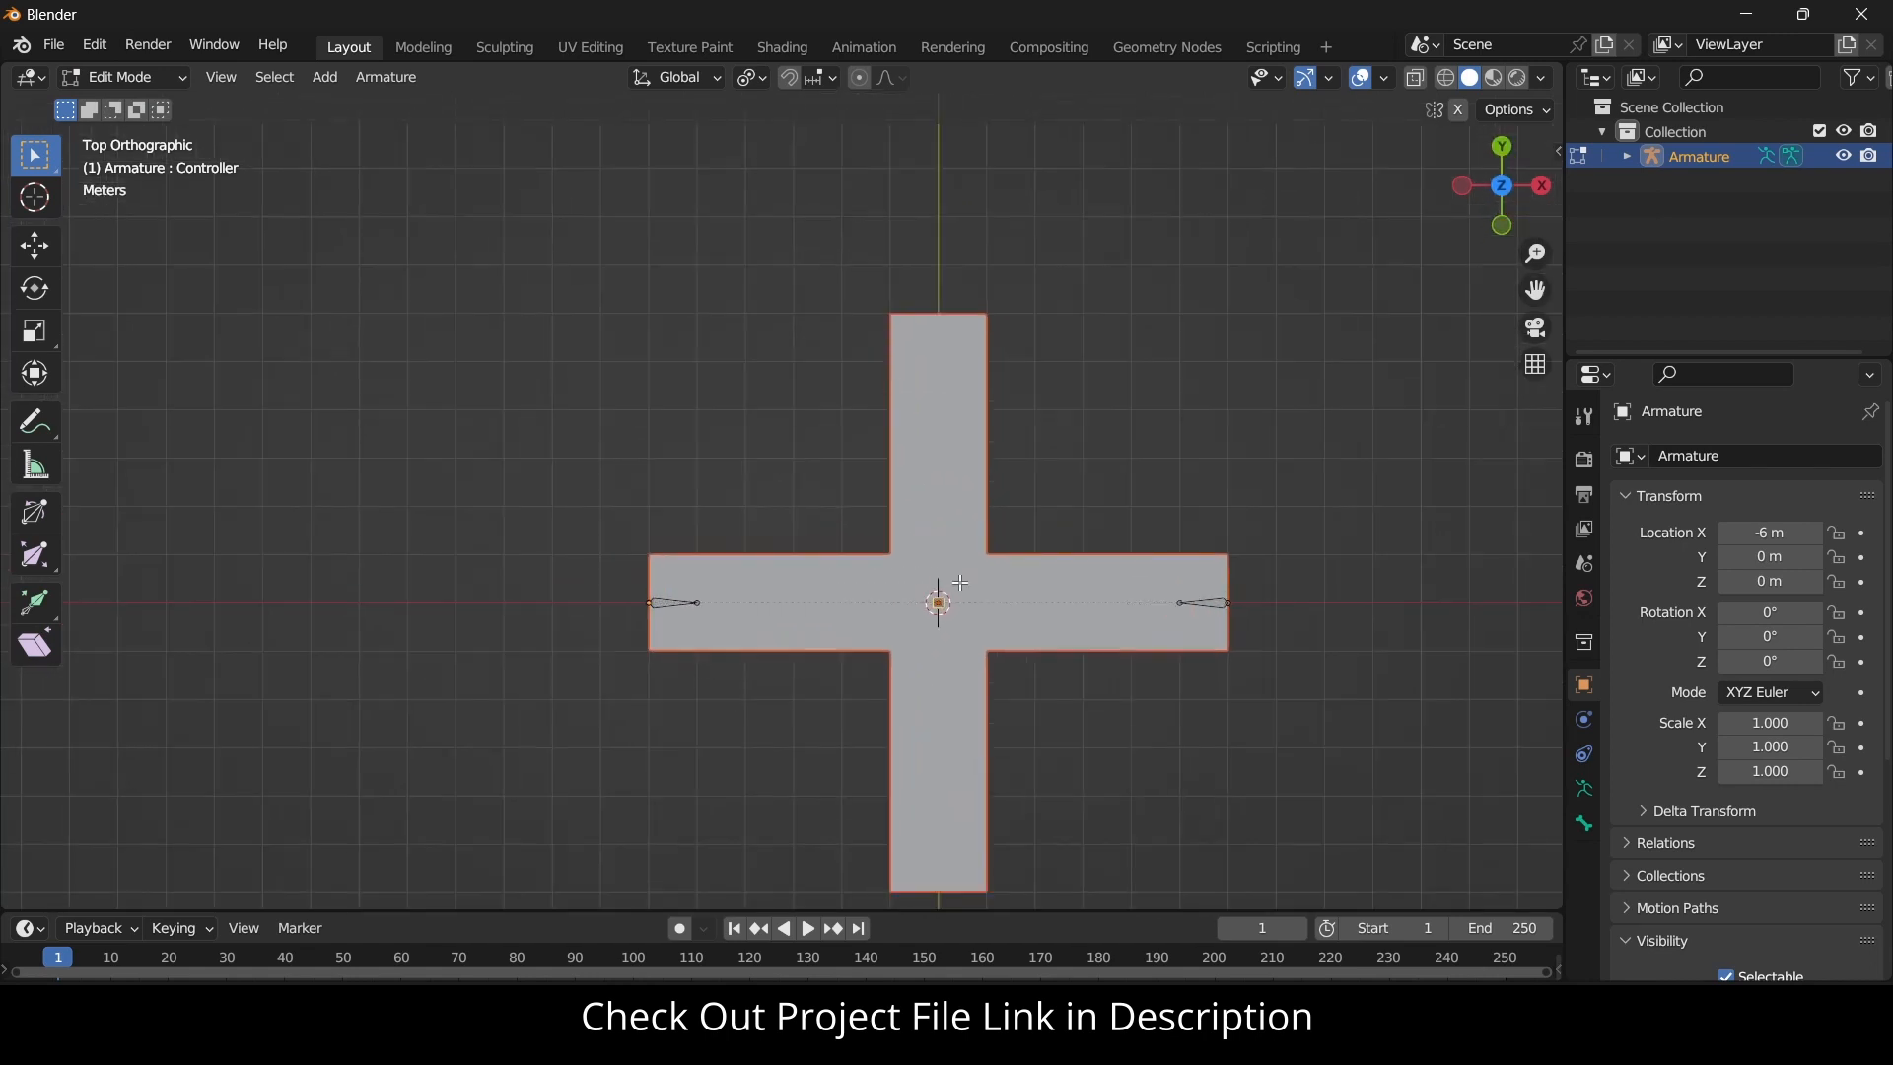
pyautogui.scroll(2, 960, 582)
pyautogui.press('KP_1')
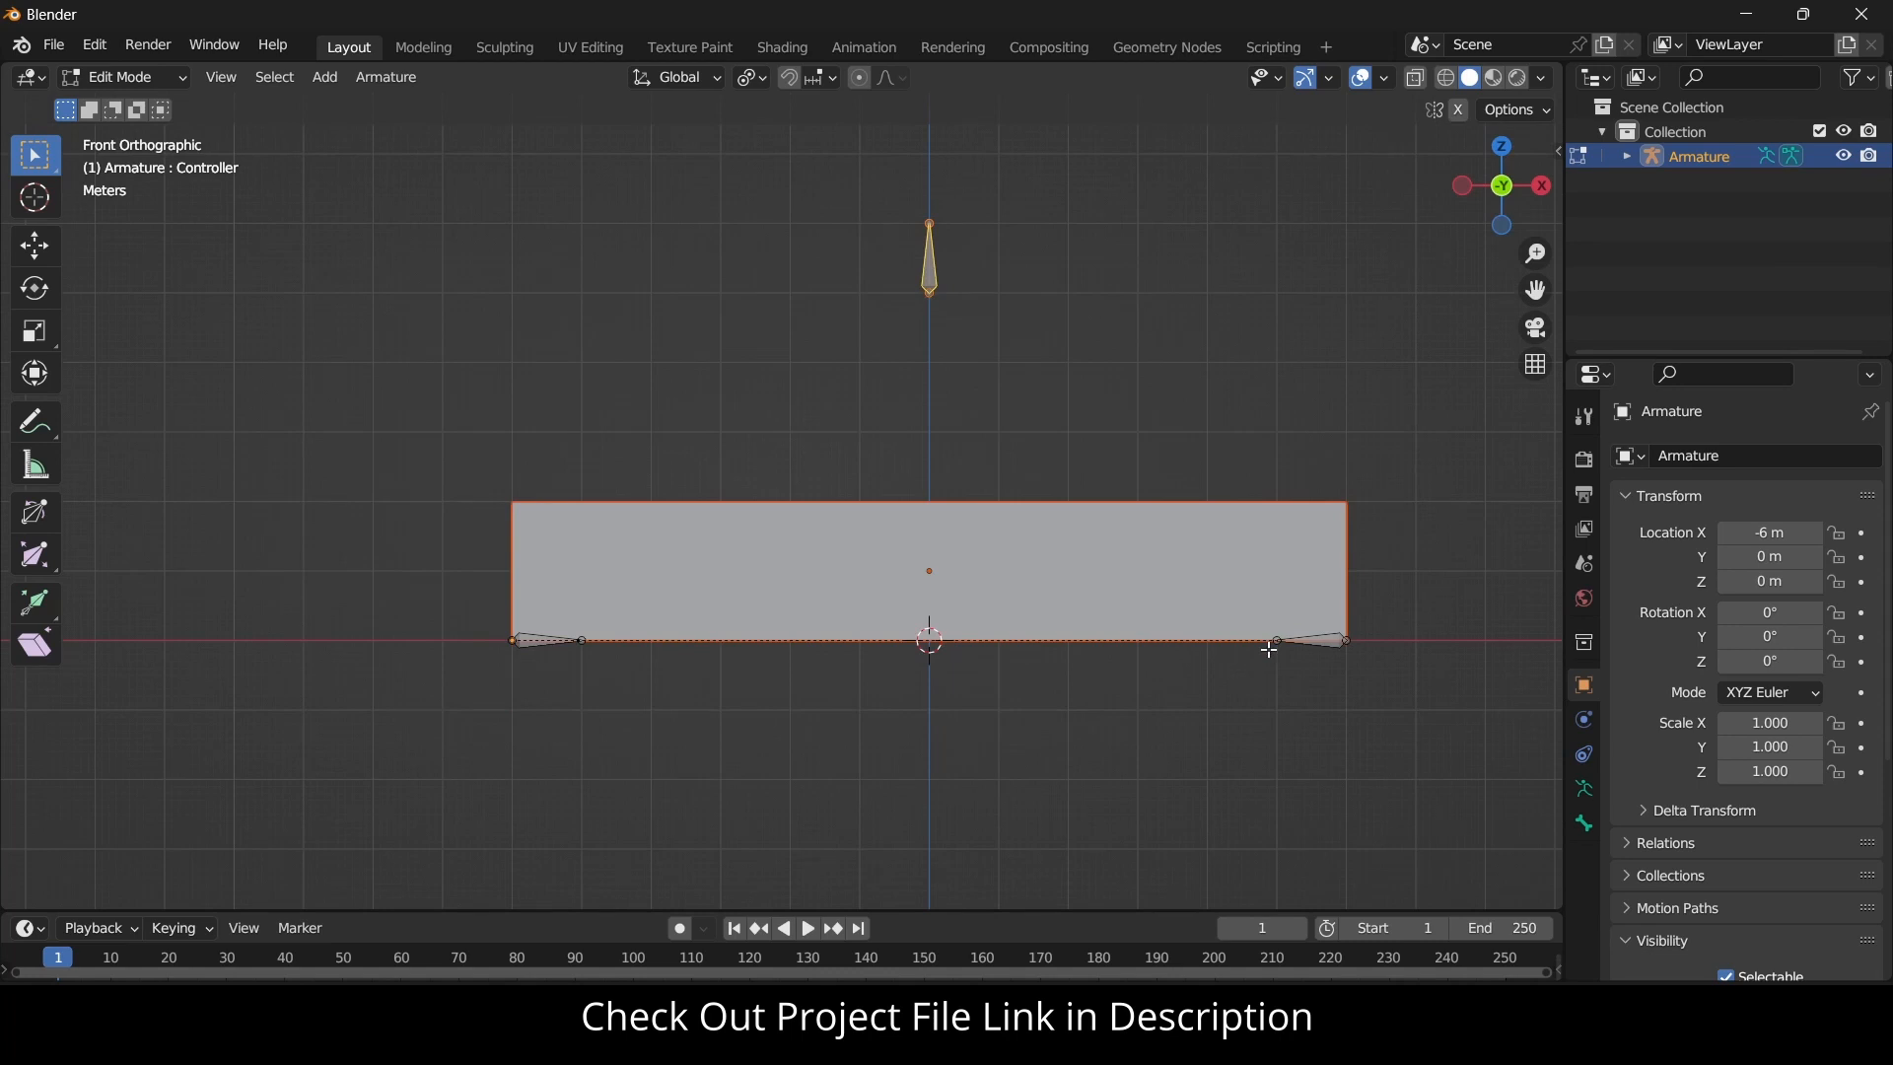
pyautogui.press('KP_7')
pyautogui.press('ctrl+KP_7')
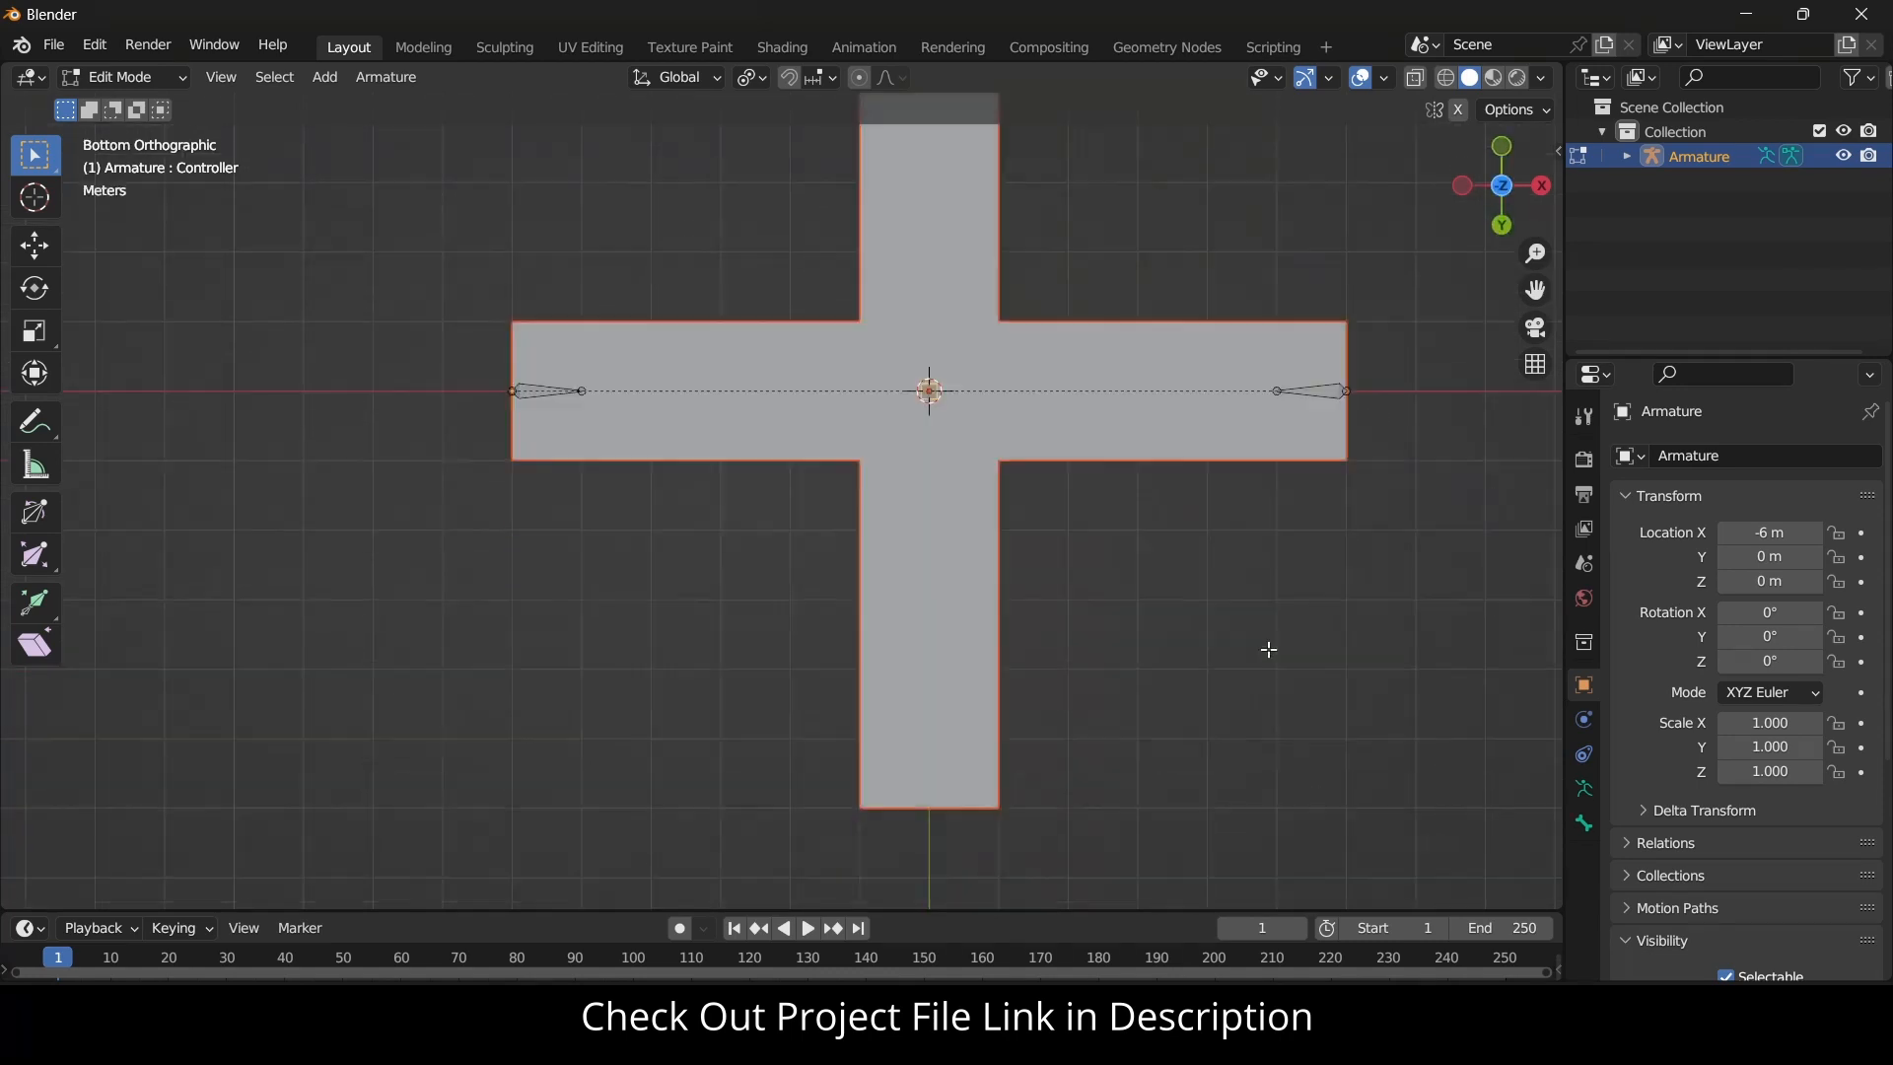
pyautogui.scroll(-3, 1269, 649)
pyautogui.press('KP_3')
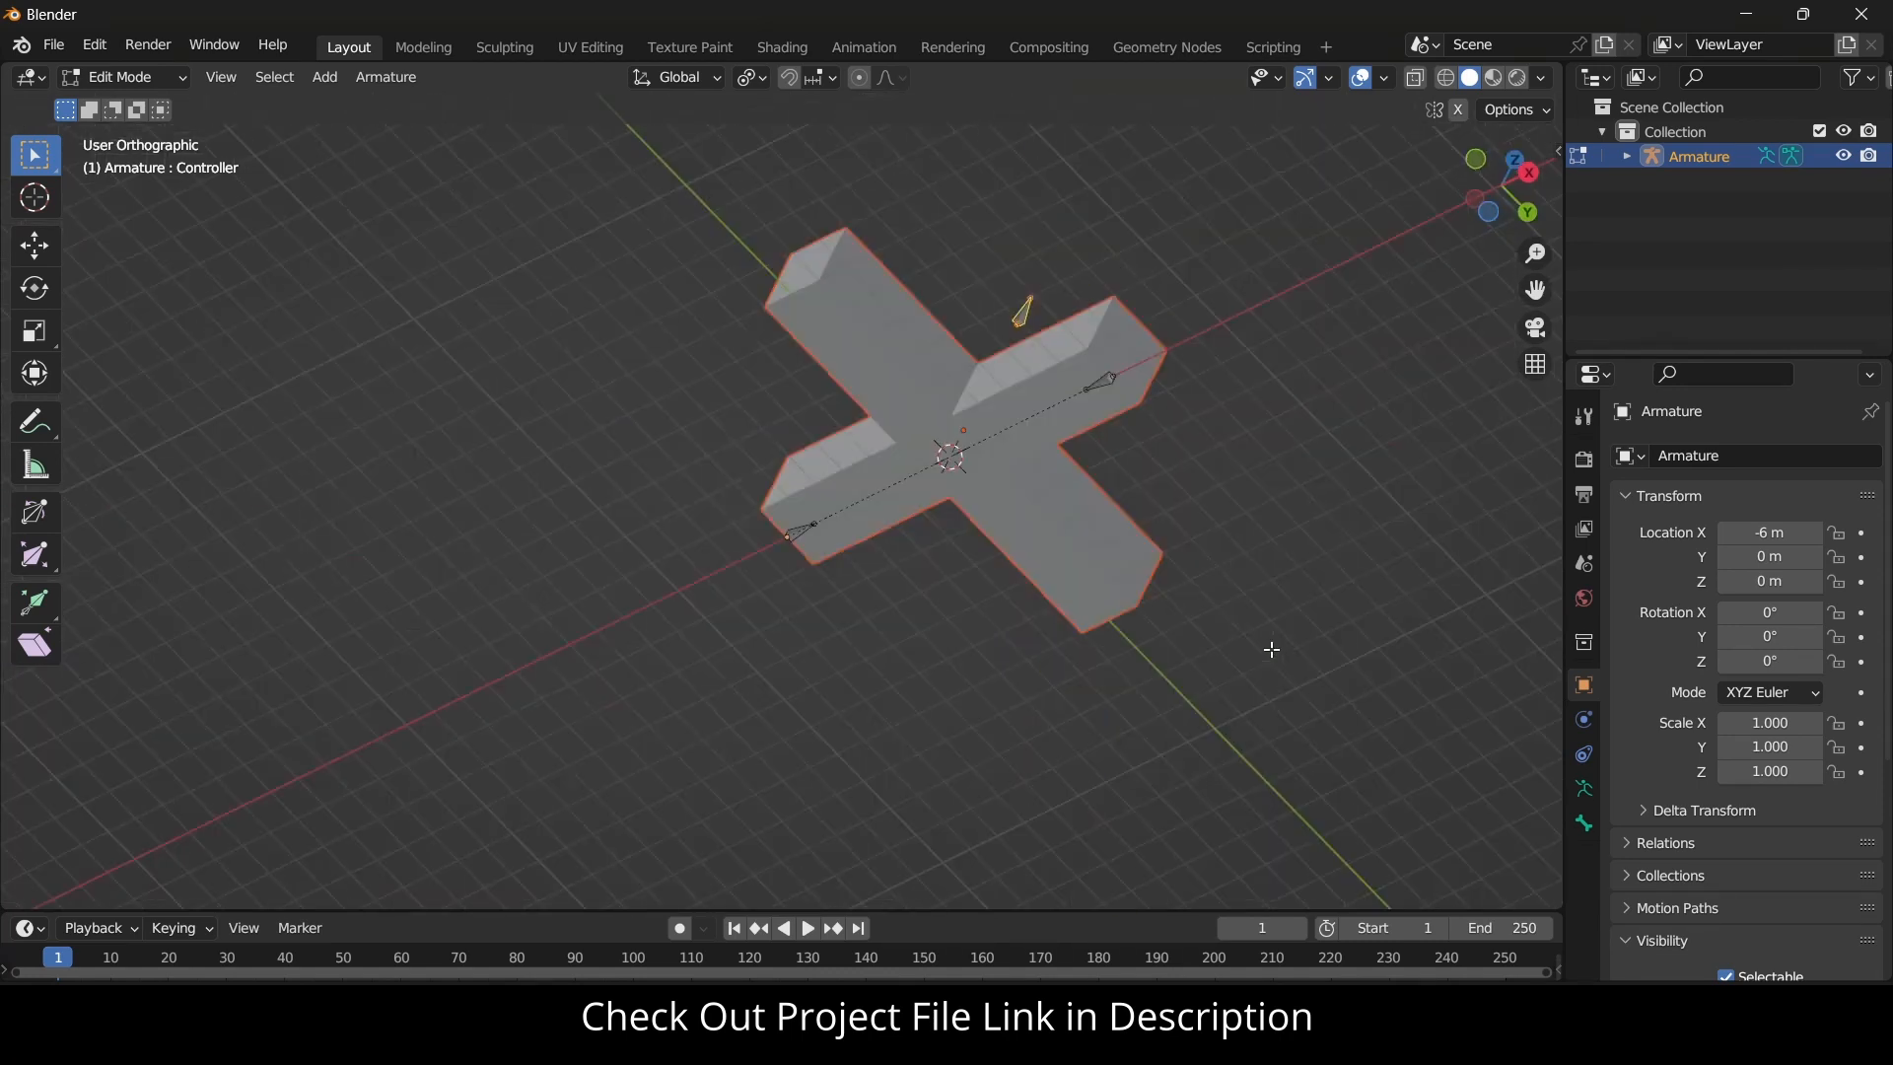
pyautogui.scroll(4, 705, 571)
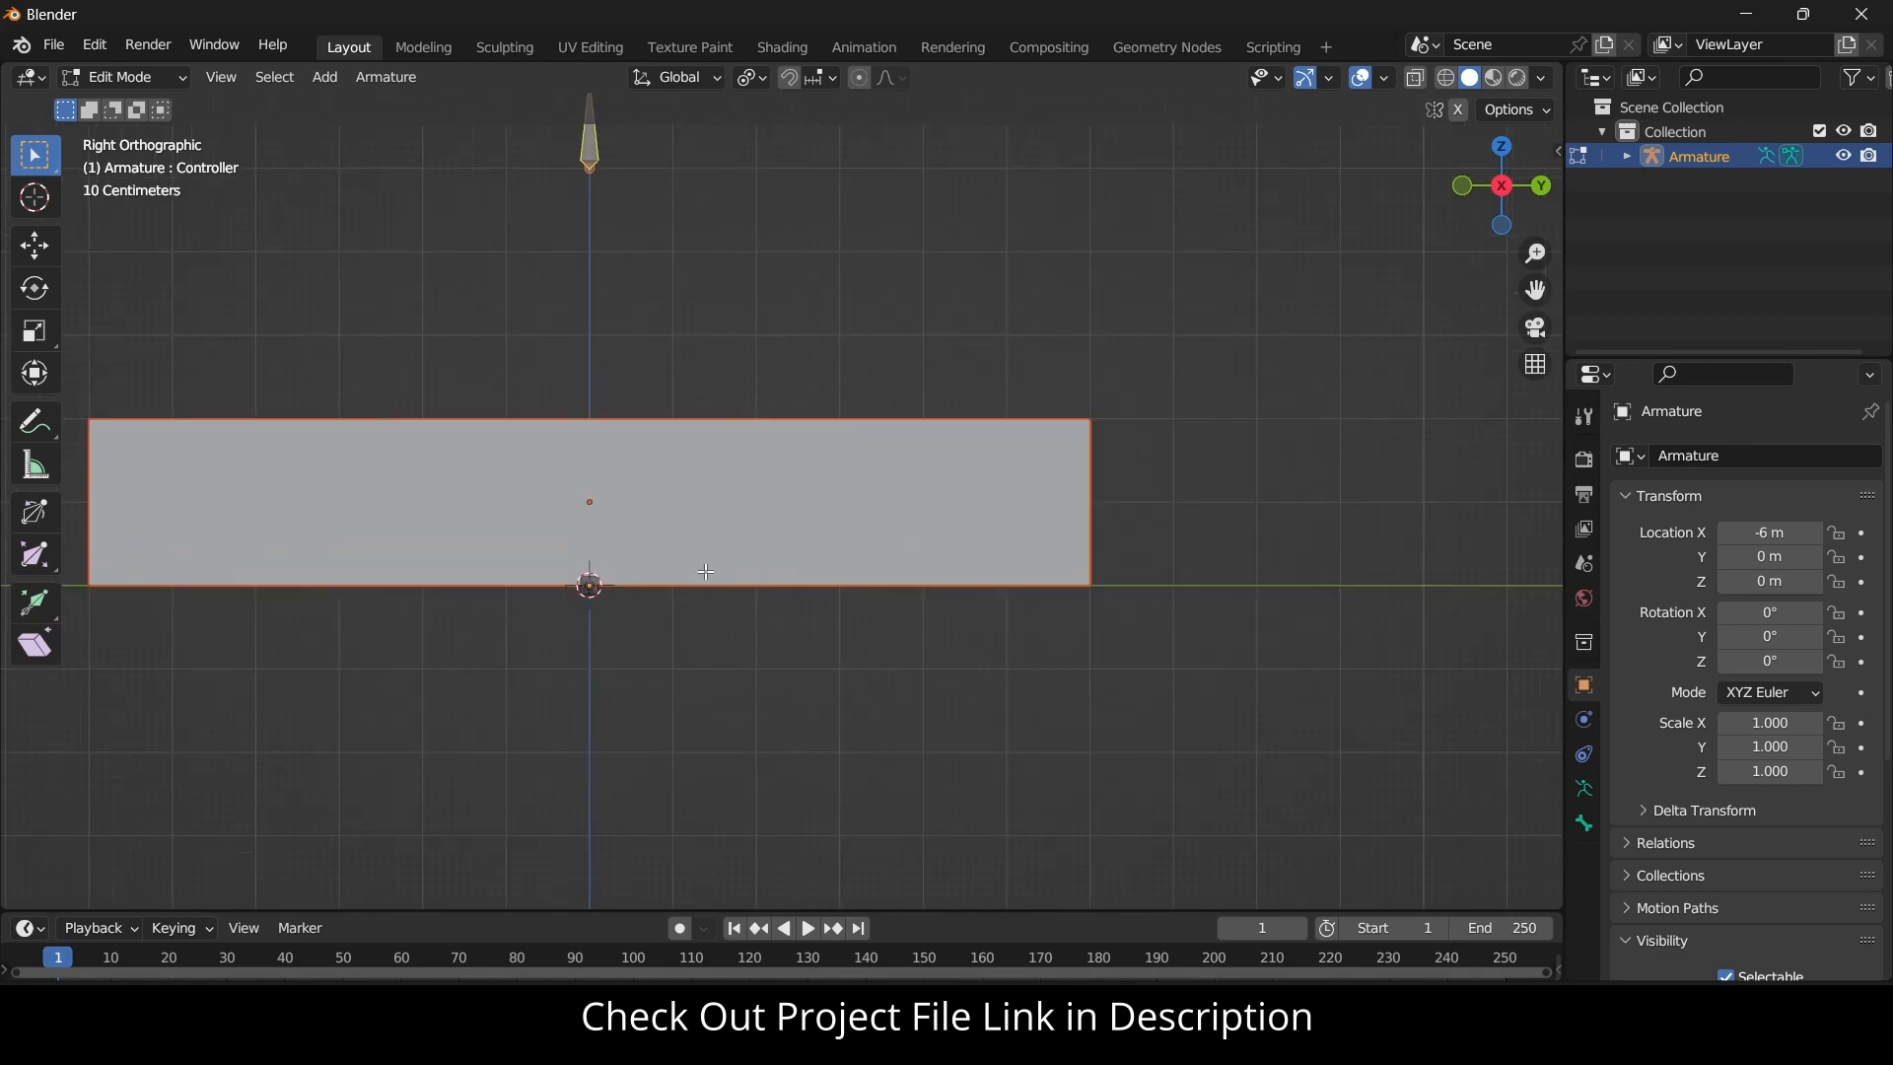
pyautogui.click(318, 77)
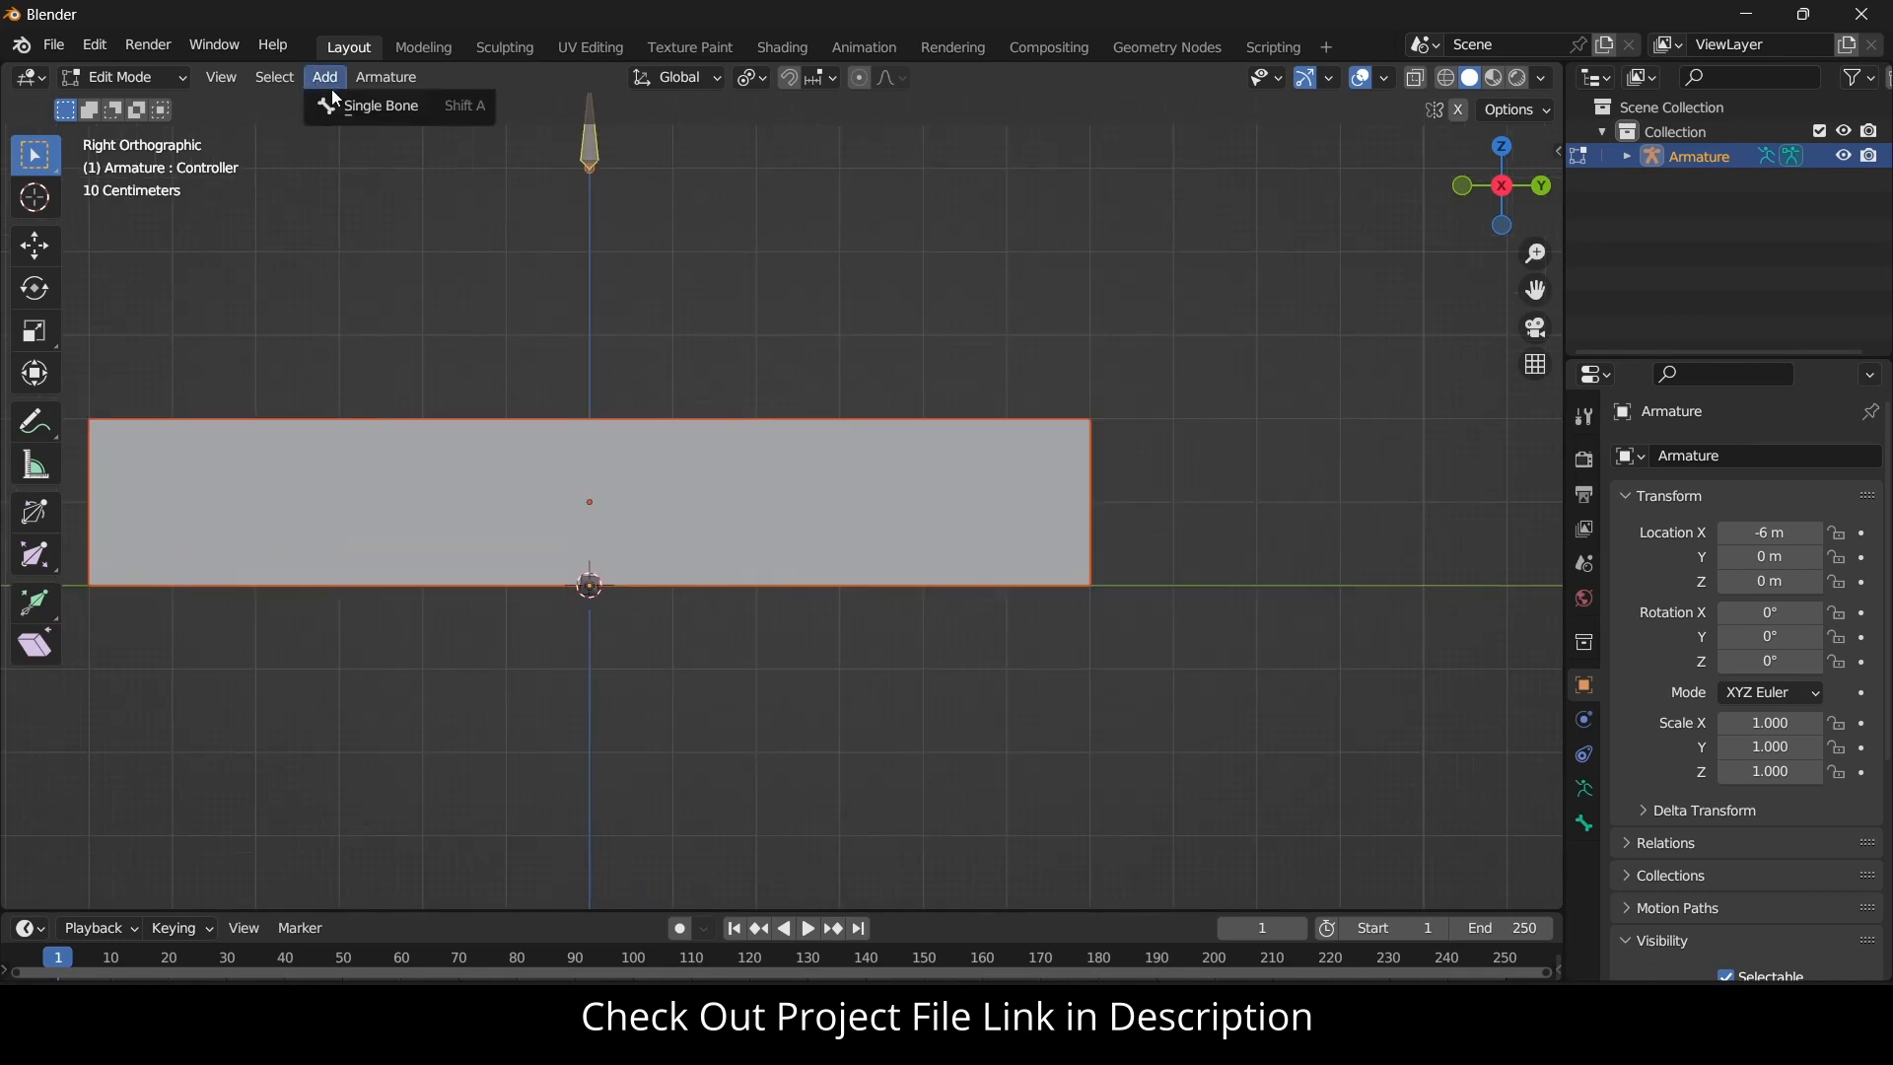
pyautogui.click(349, 109)
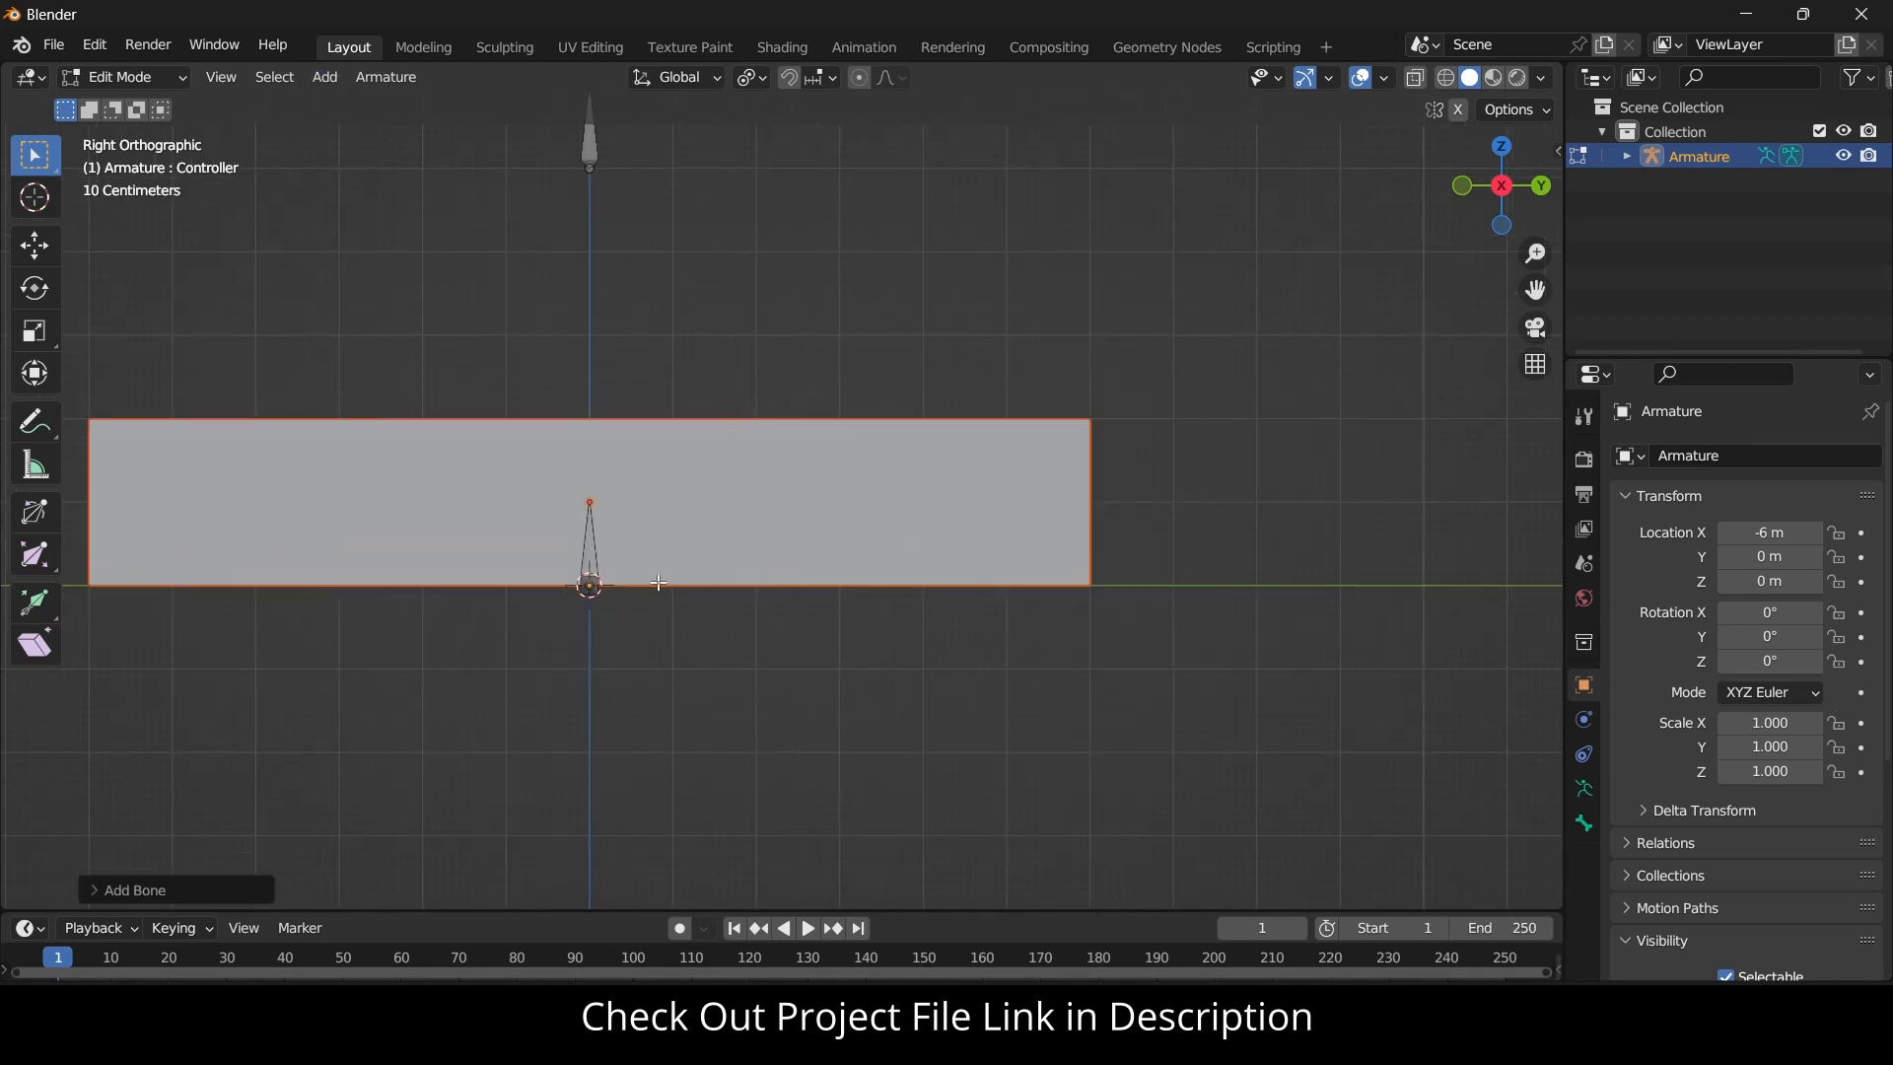
# Rotate the new bone to lie flat toward negative Y and move it along Y until its base meets the mesh's positive Y end.
pyautogui.click(596, 558)
pyautogui.press('r')
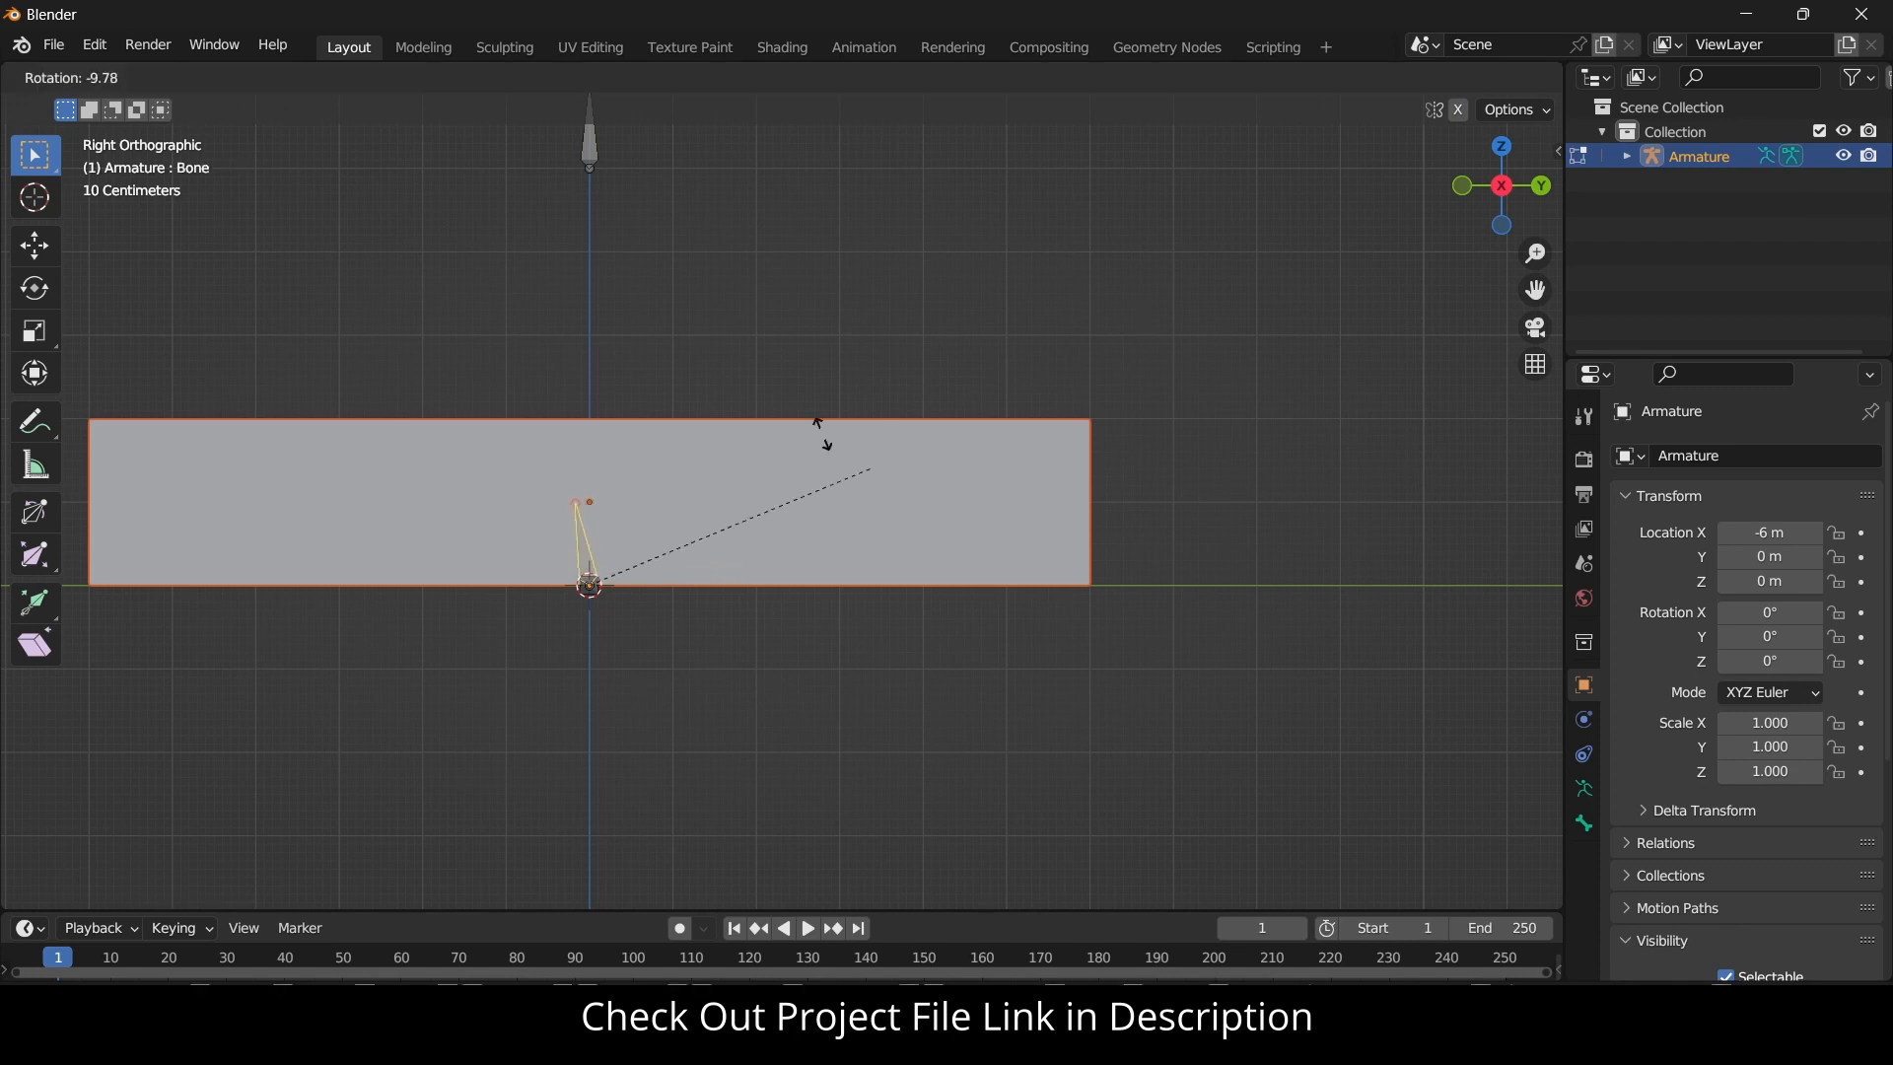
pyautogui.click(504, 368)
pyautogui.press('g')
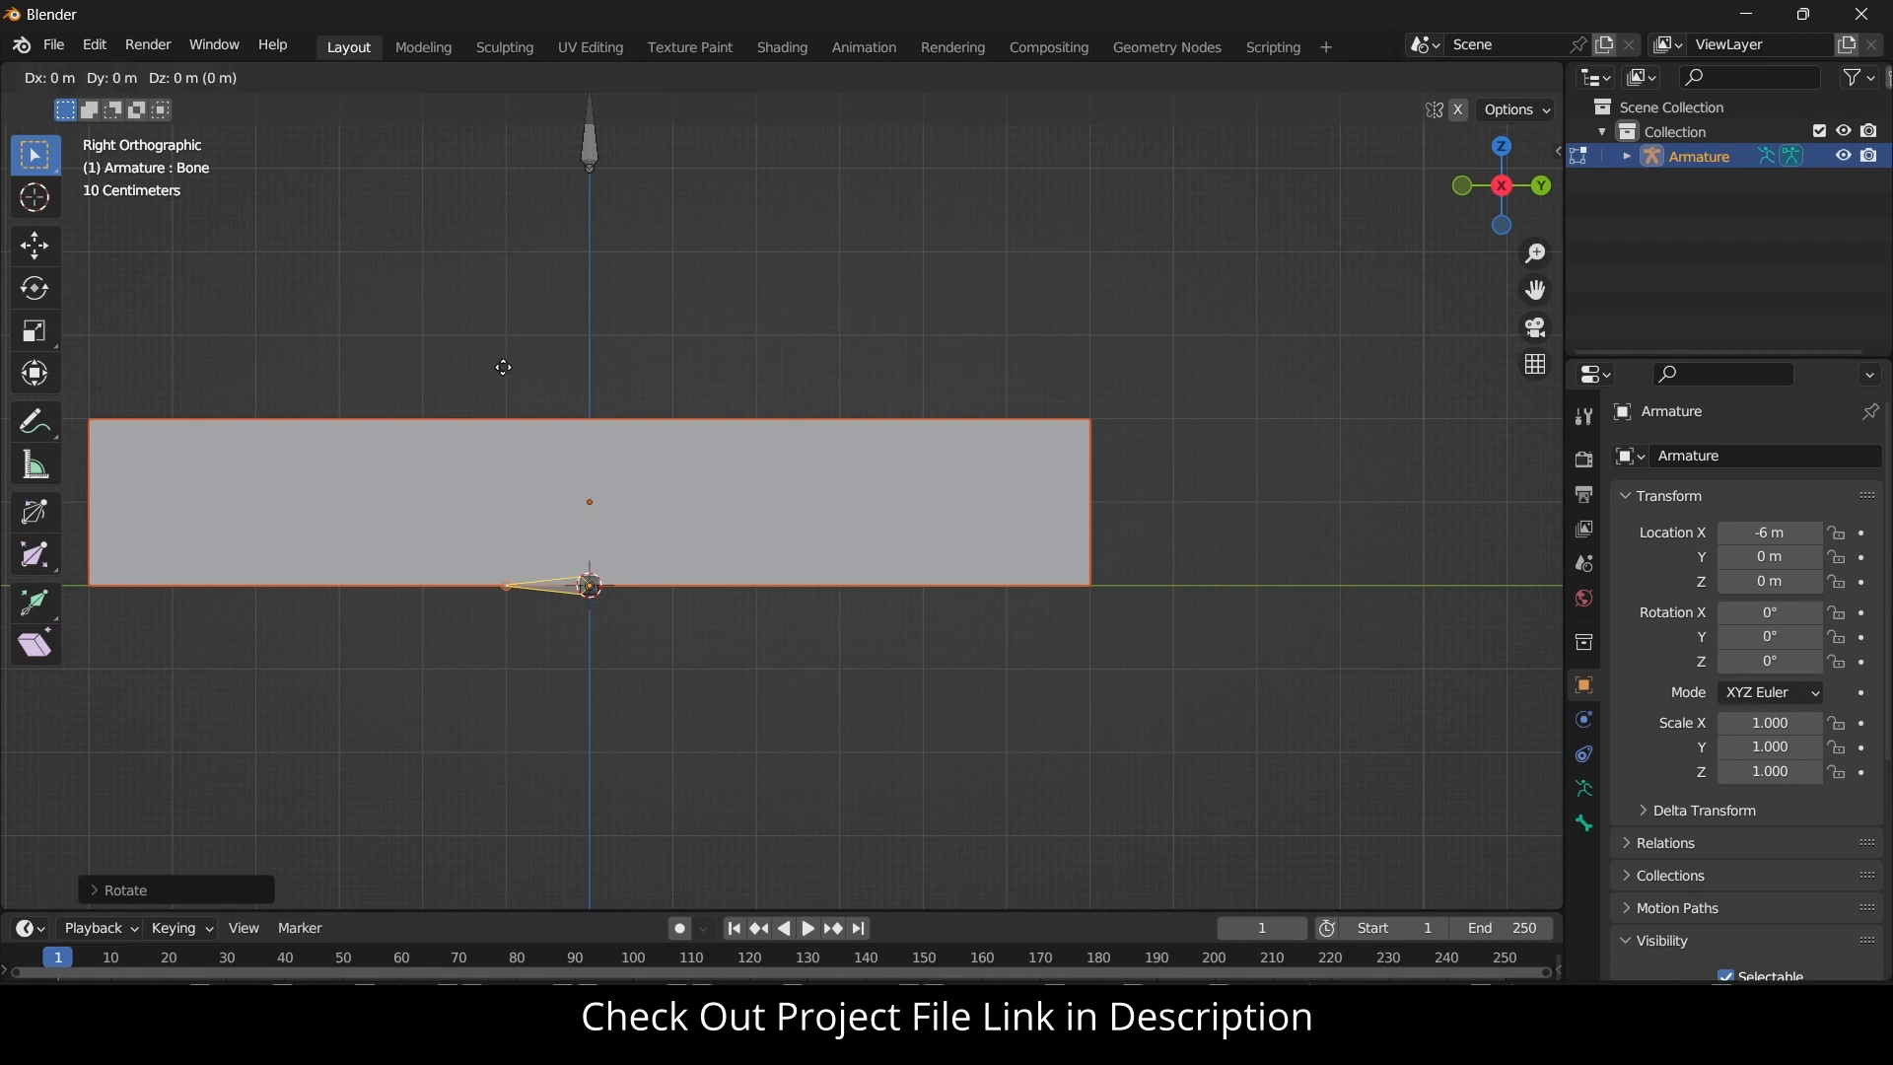
pyautogui.press('y')
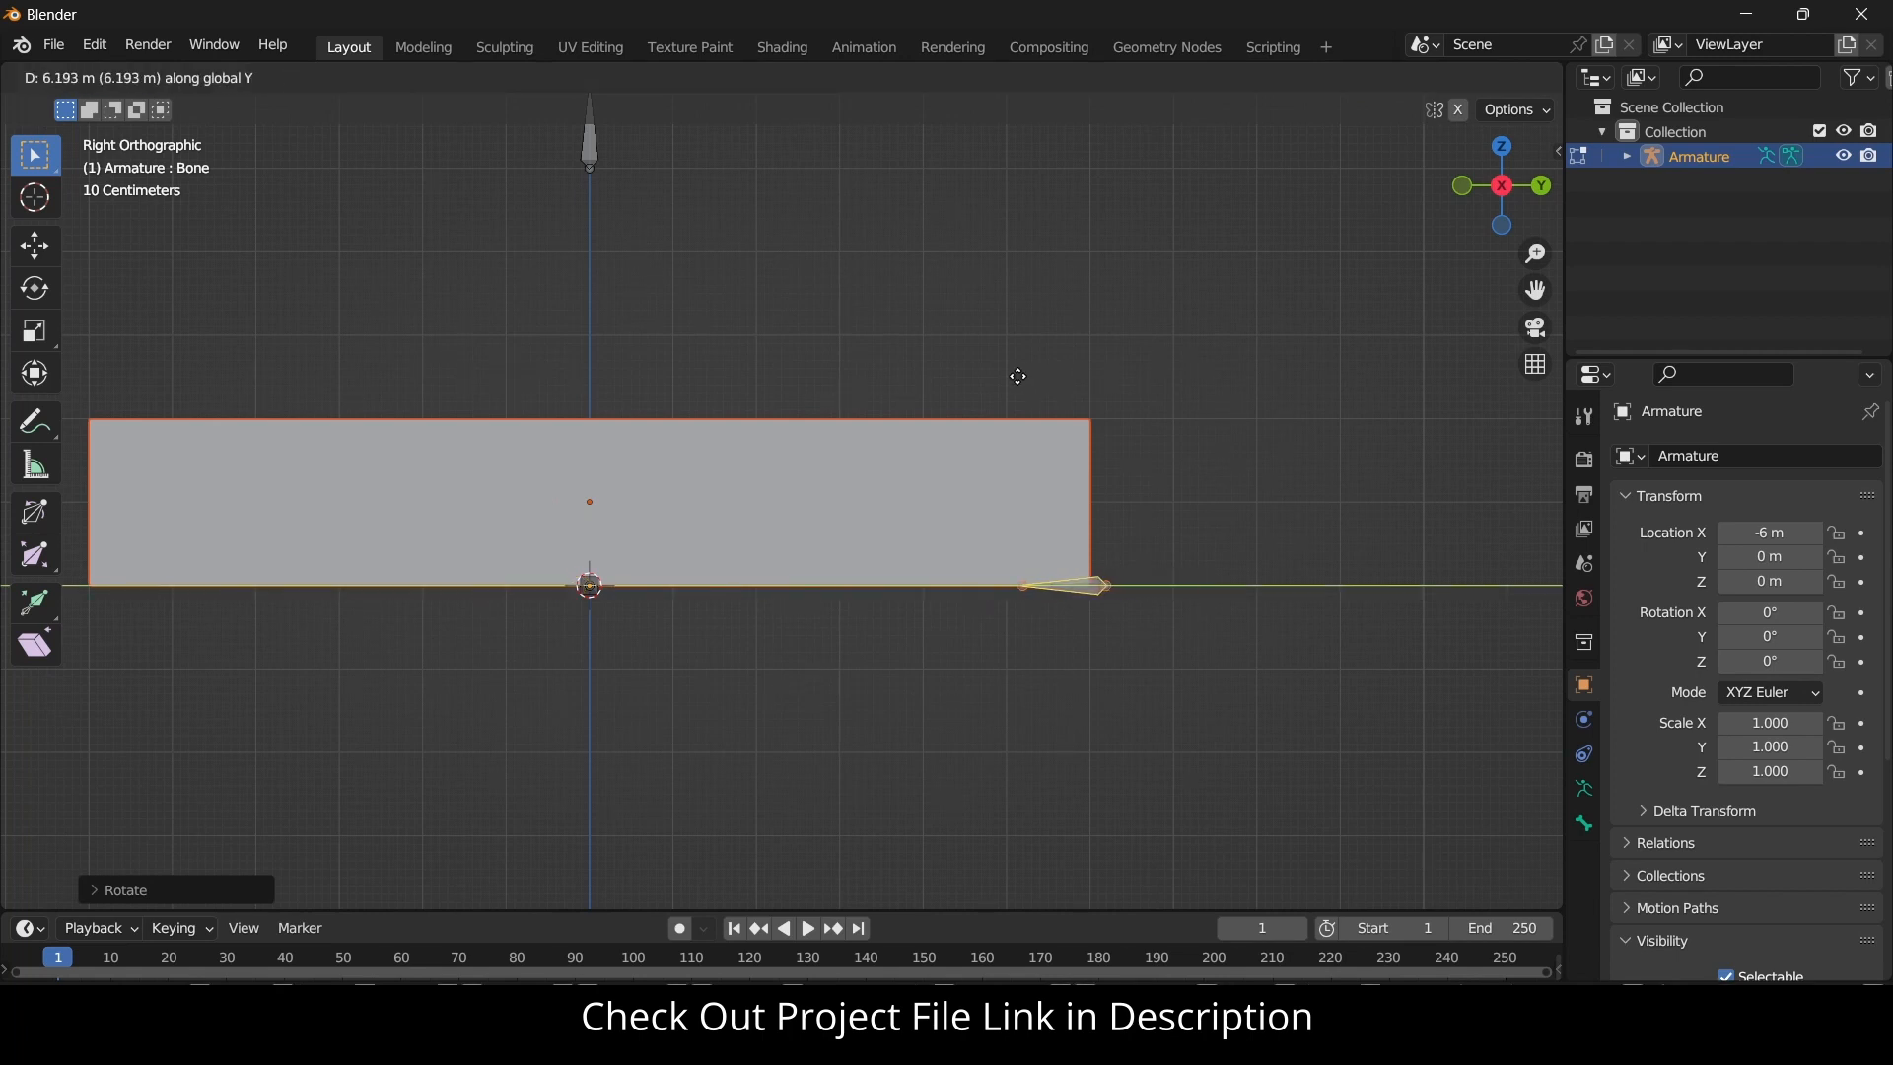
pyautogui.click(1007, 372)
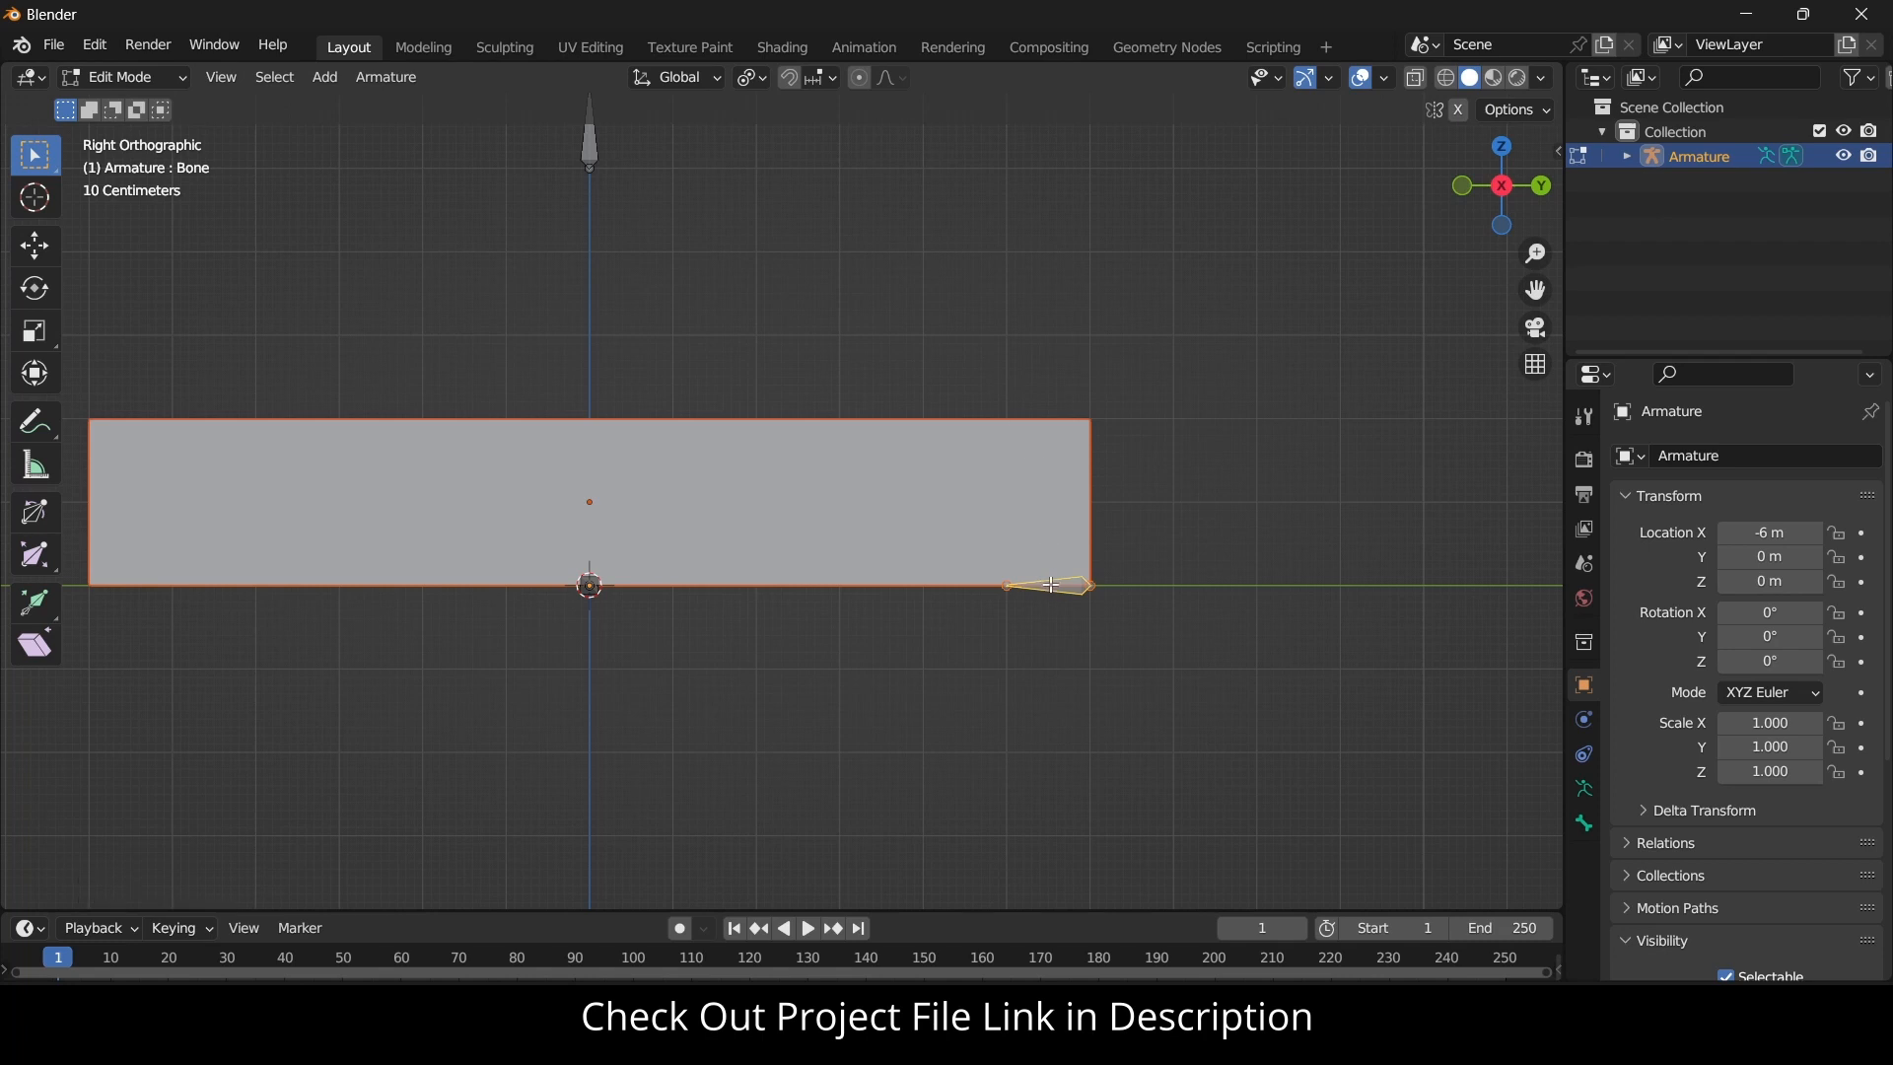
pyautogui.scroll(-3, 1035, 611)
pyautogui.press('e')
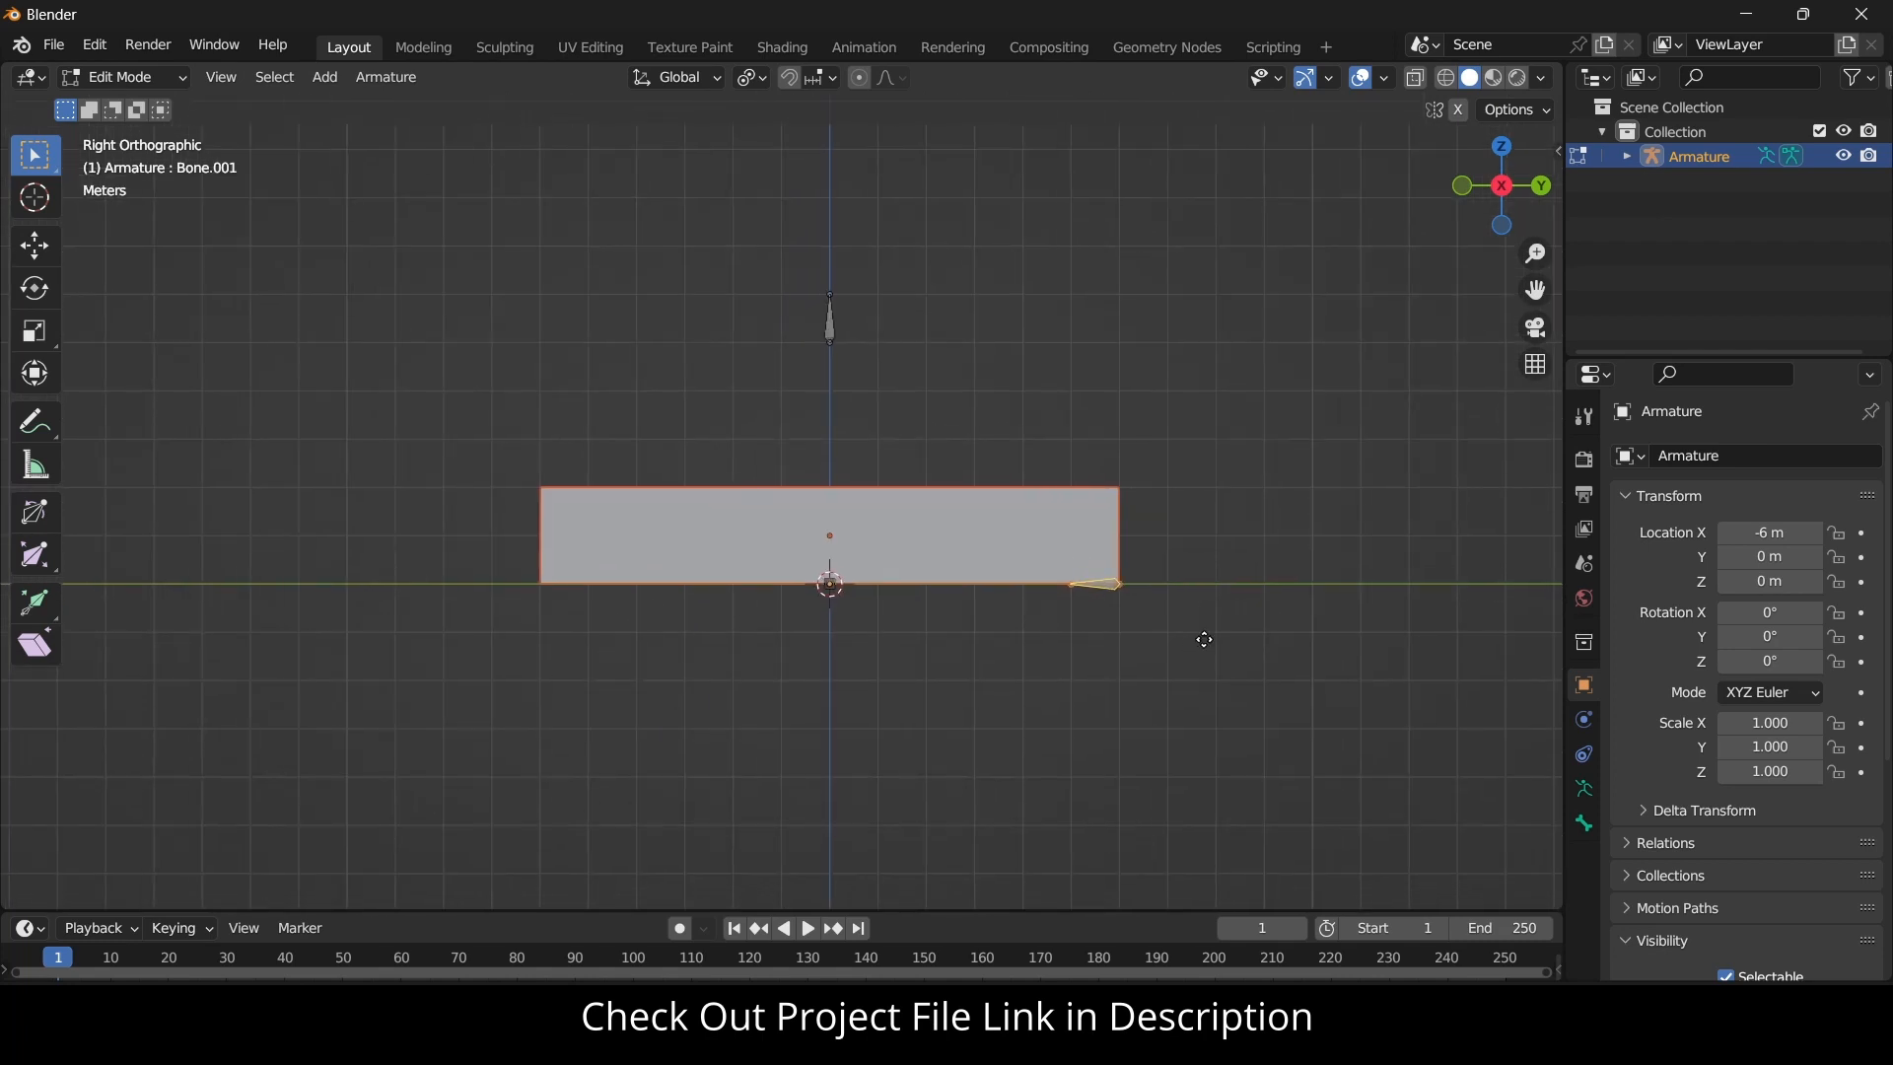
pyautogui.write('y12')
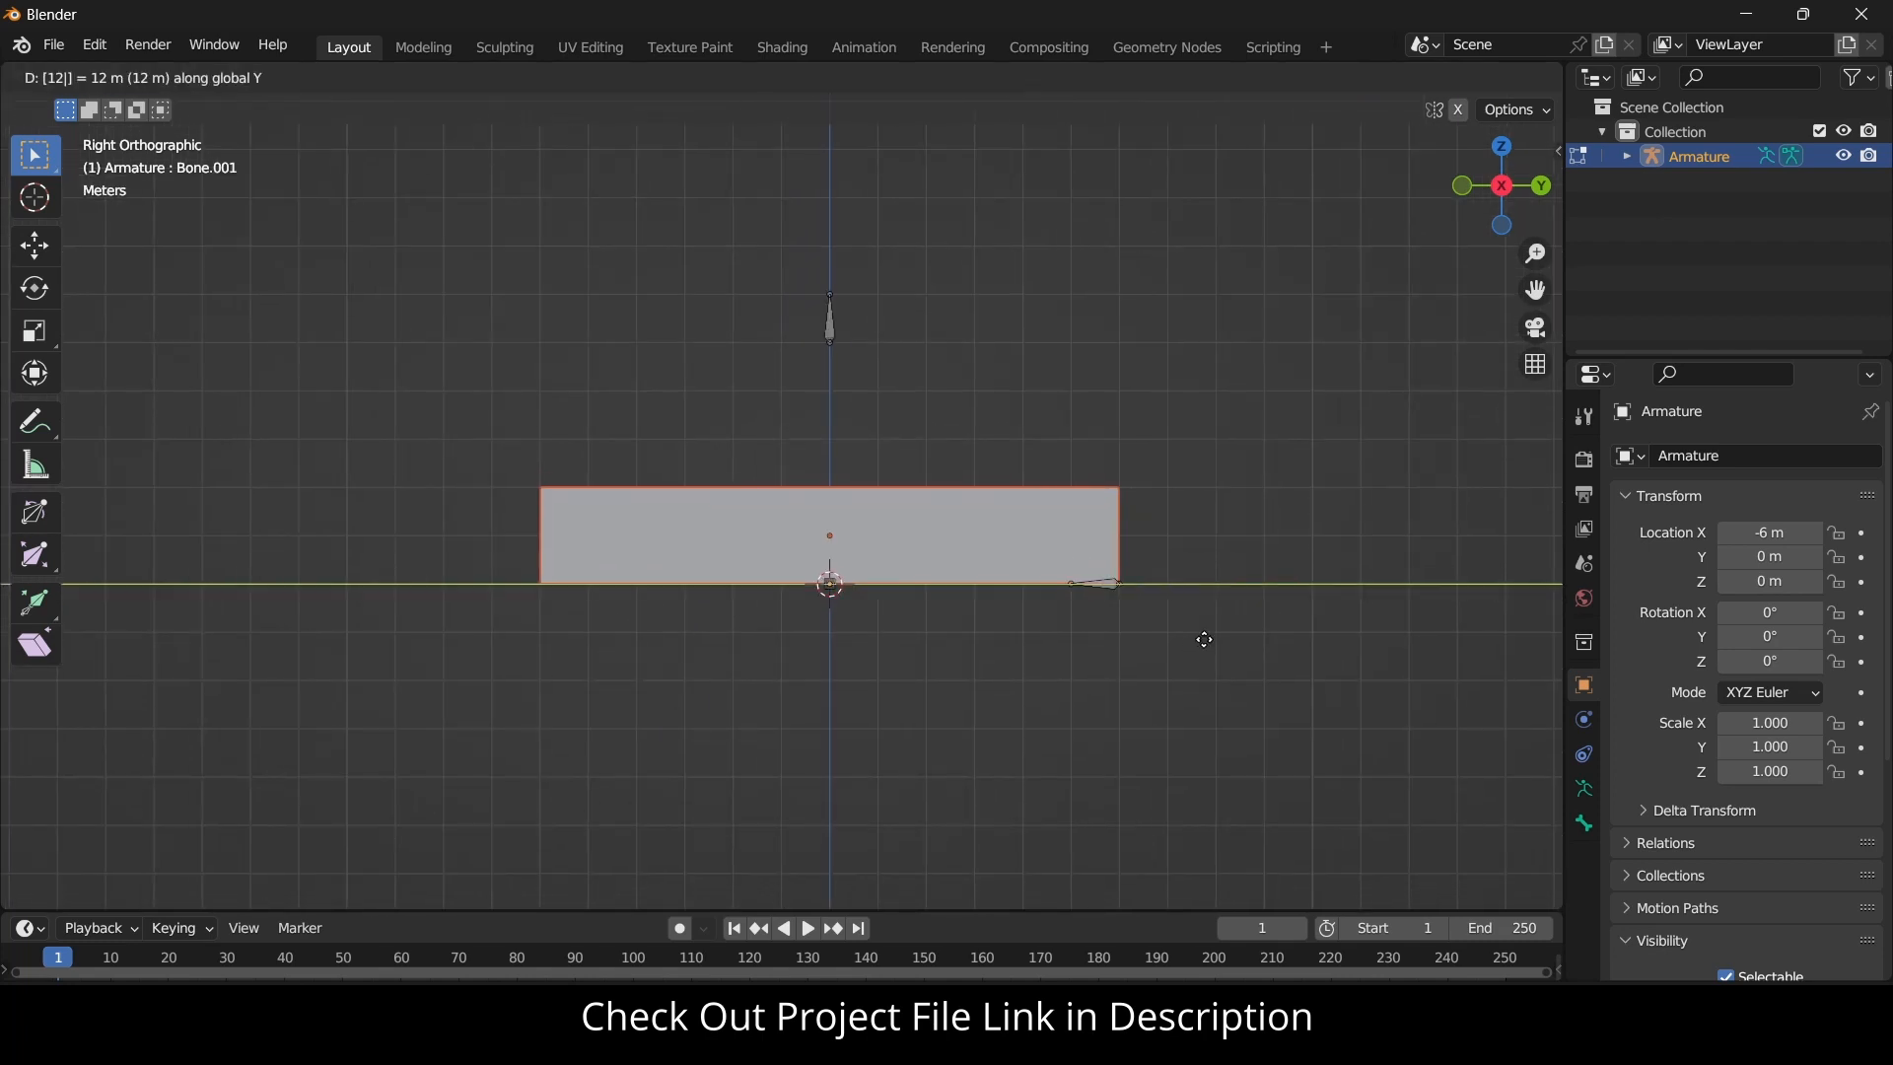
pyautogui.press('Return')
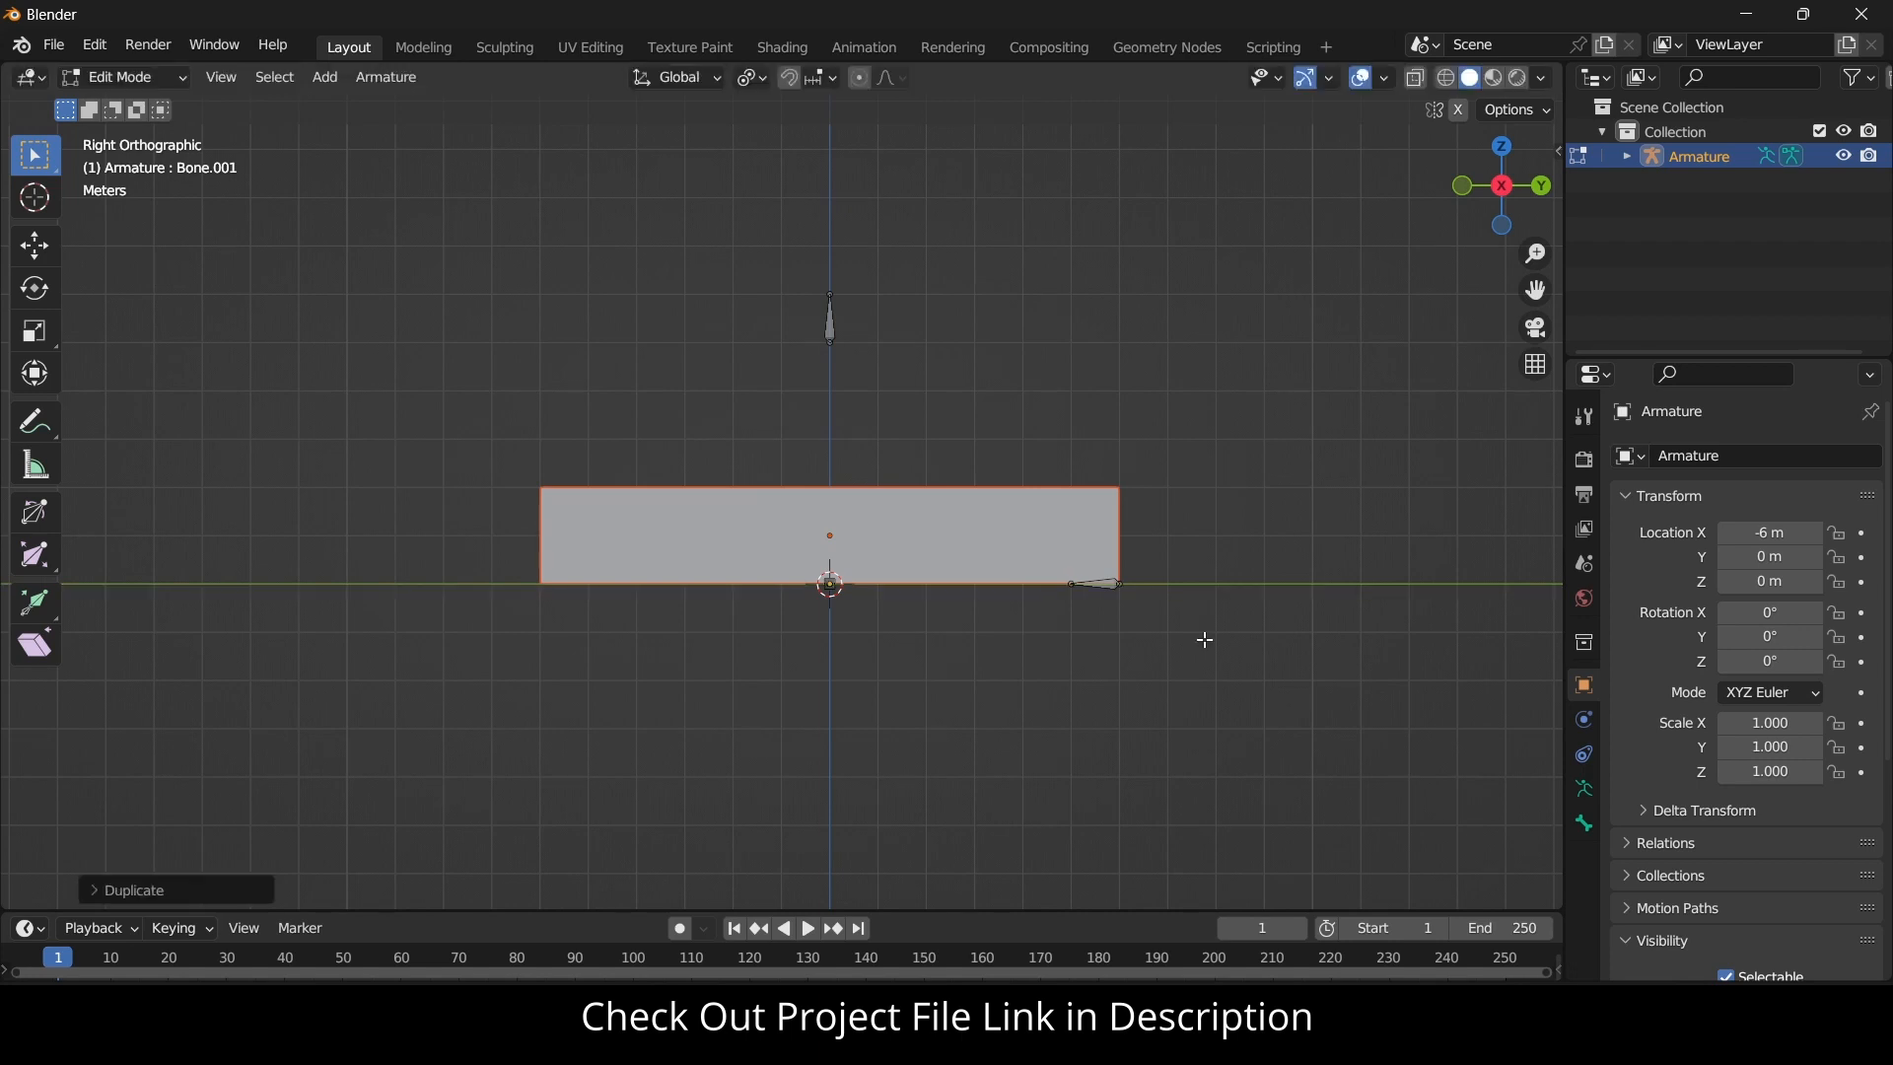
pyautogui.scroll(-5, 1204, 639)
pyautogui.scroll(4, 1392, 623)
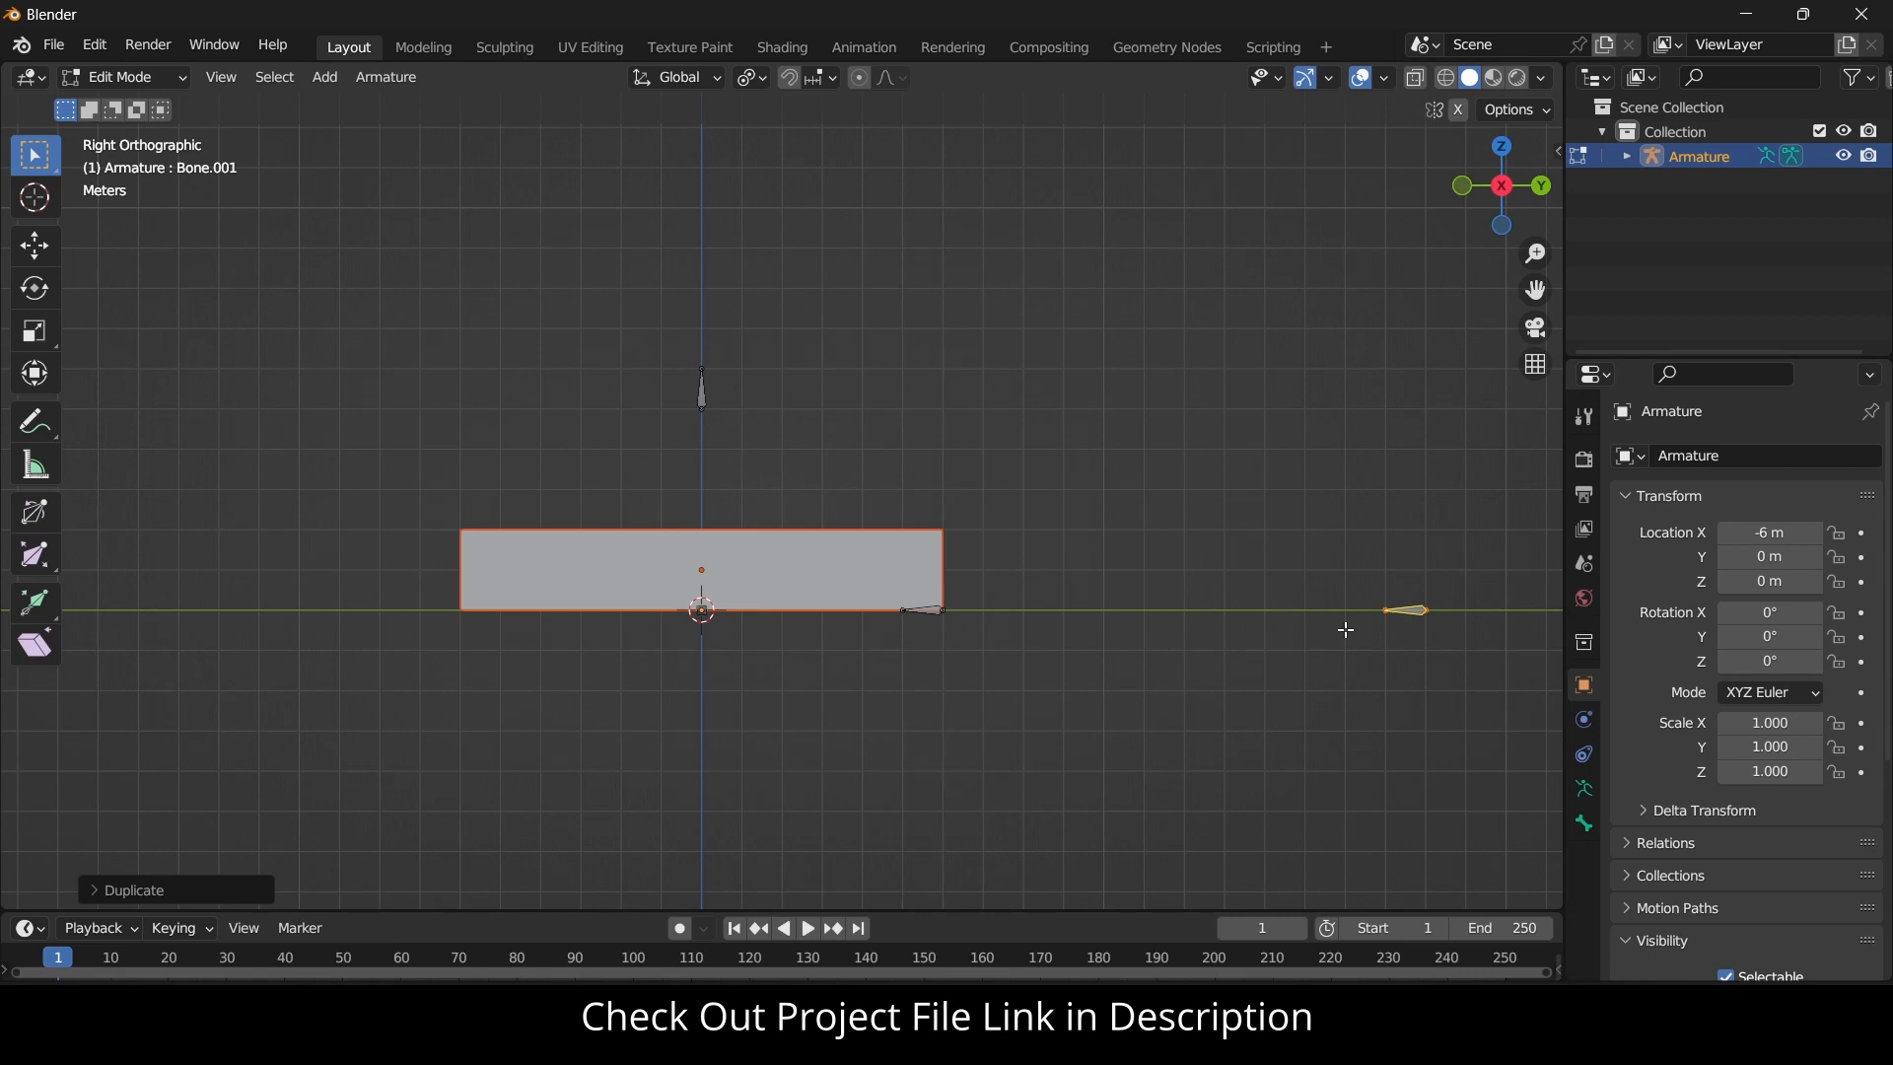
pyautogui.hotkey('ctrl', 'z')
pyautogui.write('gy')
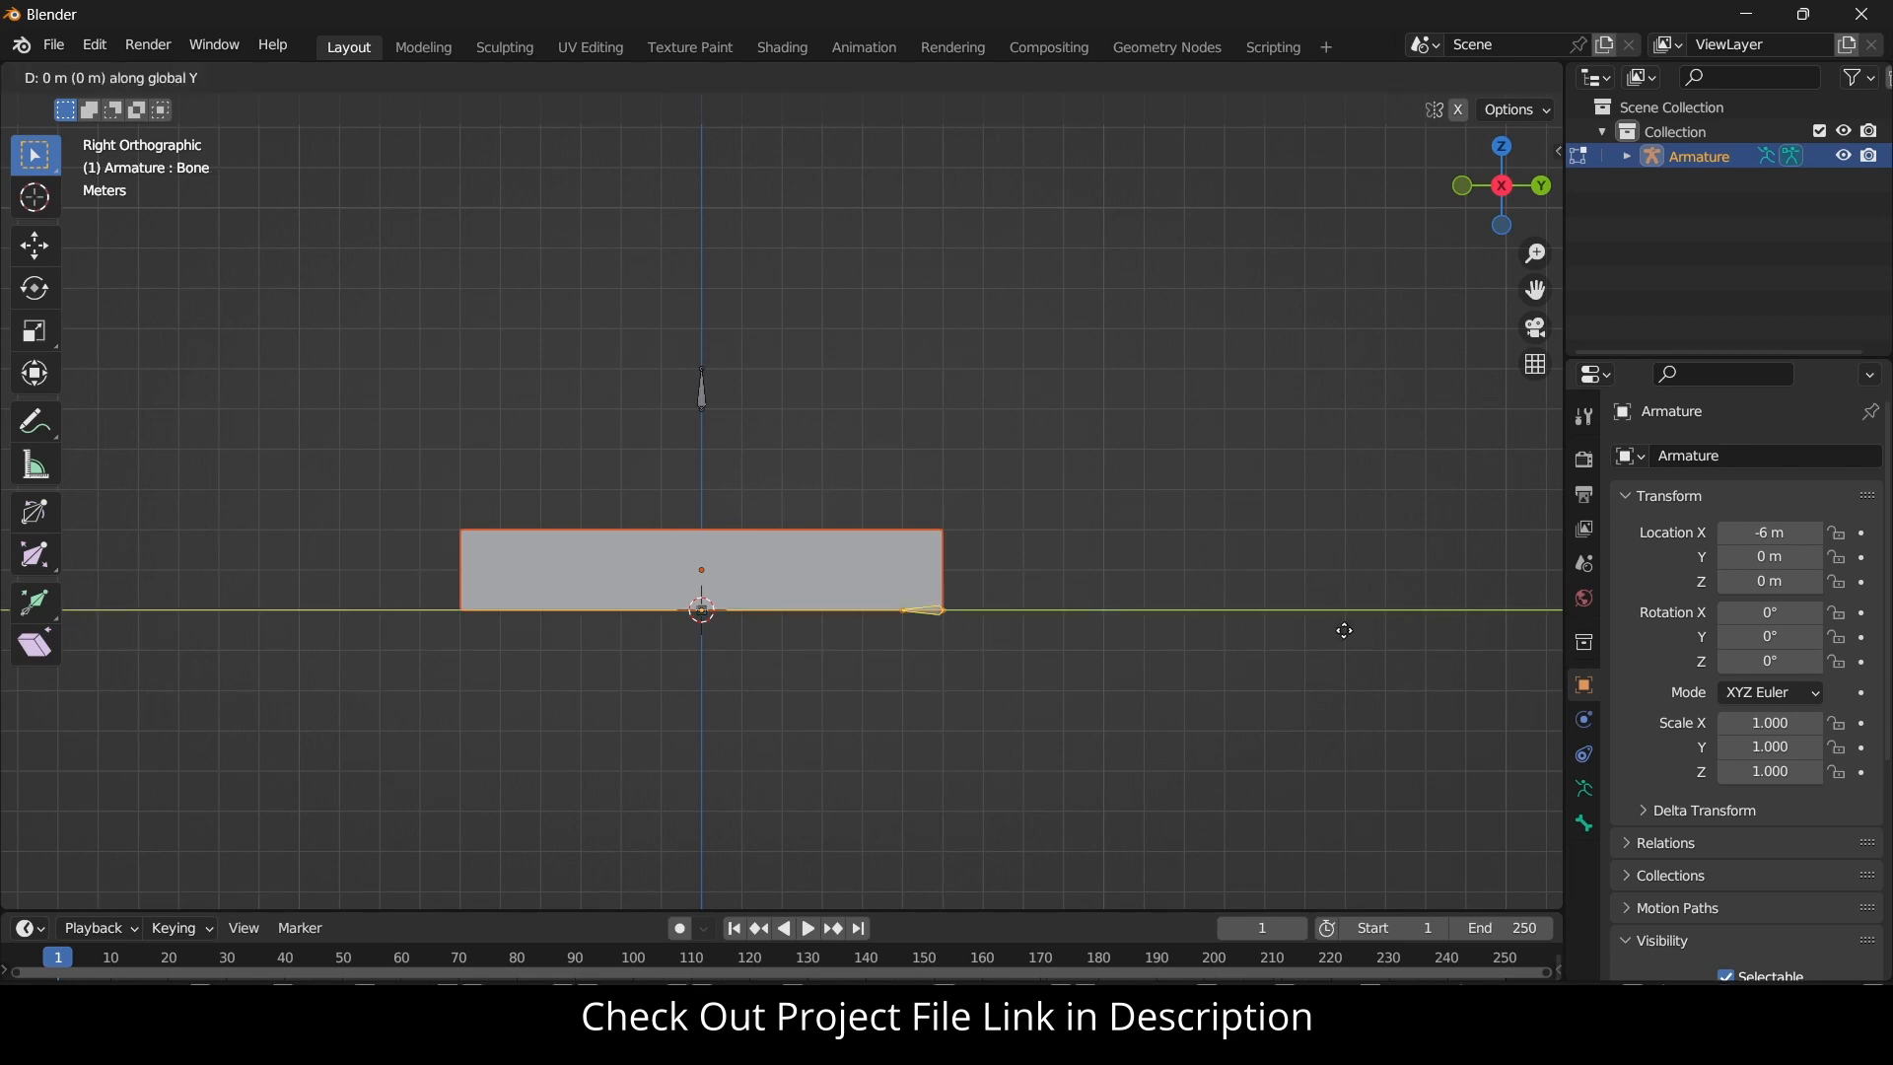
pyautogui.write('-12')
pyautogui.press('Return')
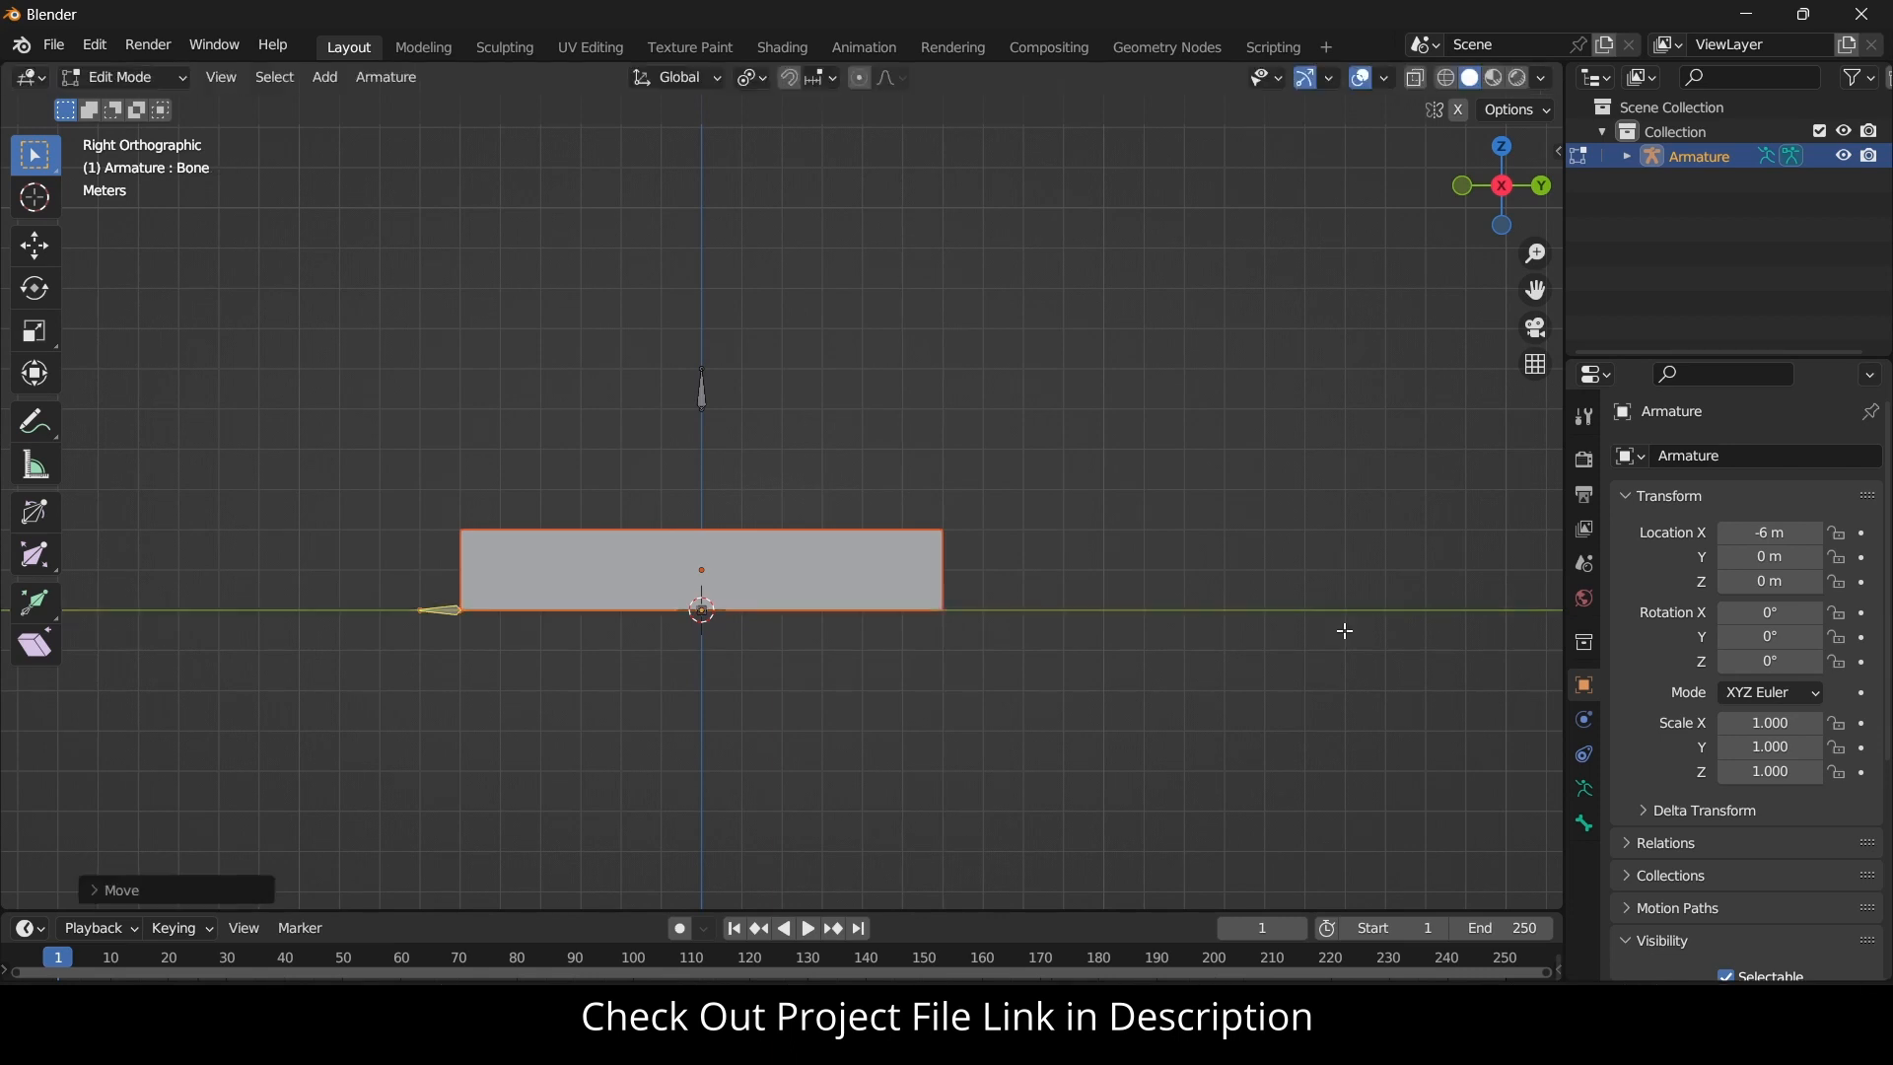
pyautogui.scroll(3, 589, 721)
pyautogui.hotkey('ctrl', 'z')
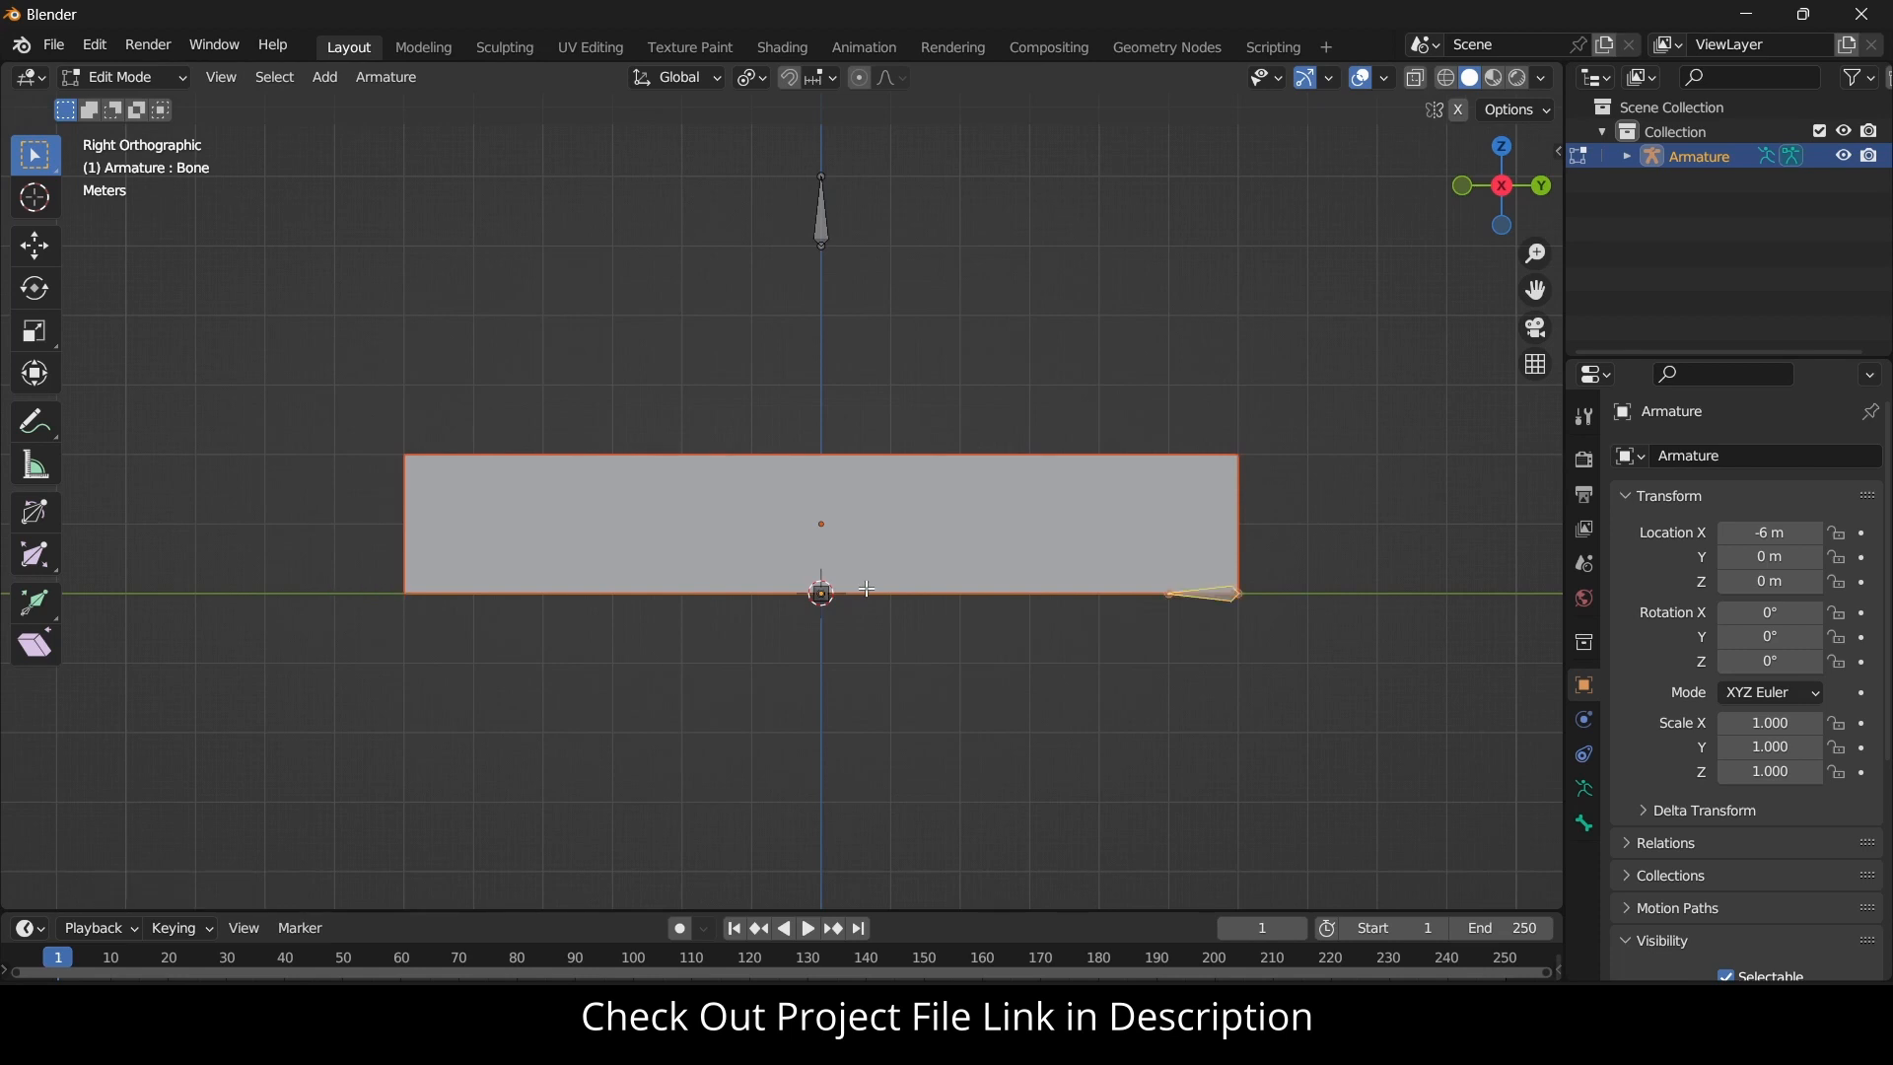
# Duplicate the bone at the mesh's positive Y end and move the copy -12 m along Y to the opposite end.
pyautogui.click(1229, 611)
pyautogui.press('g')
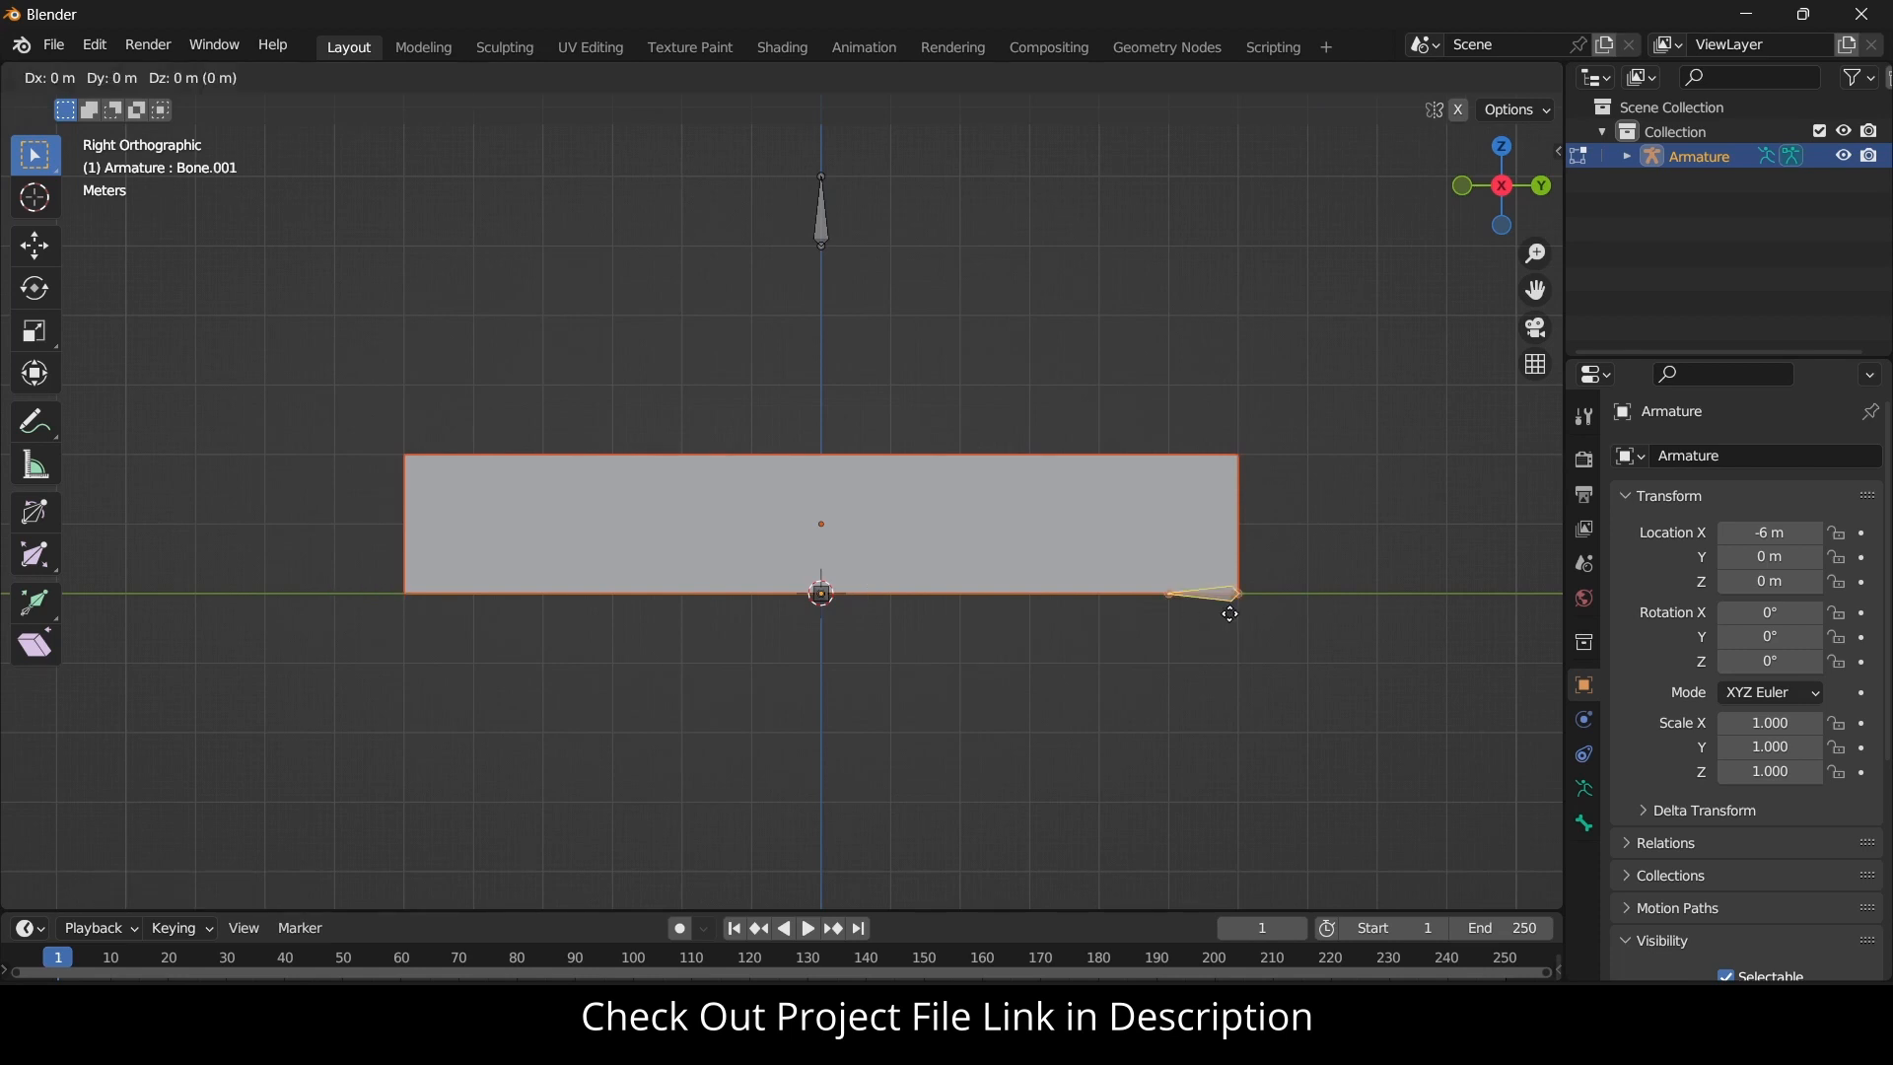
pyautogui.rightClick(1229, 613)
pyautogui.write('gy')
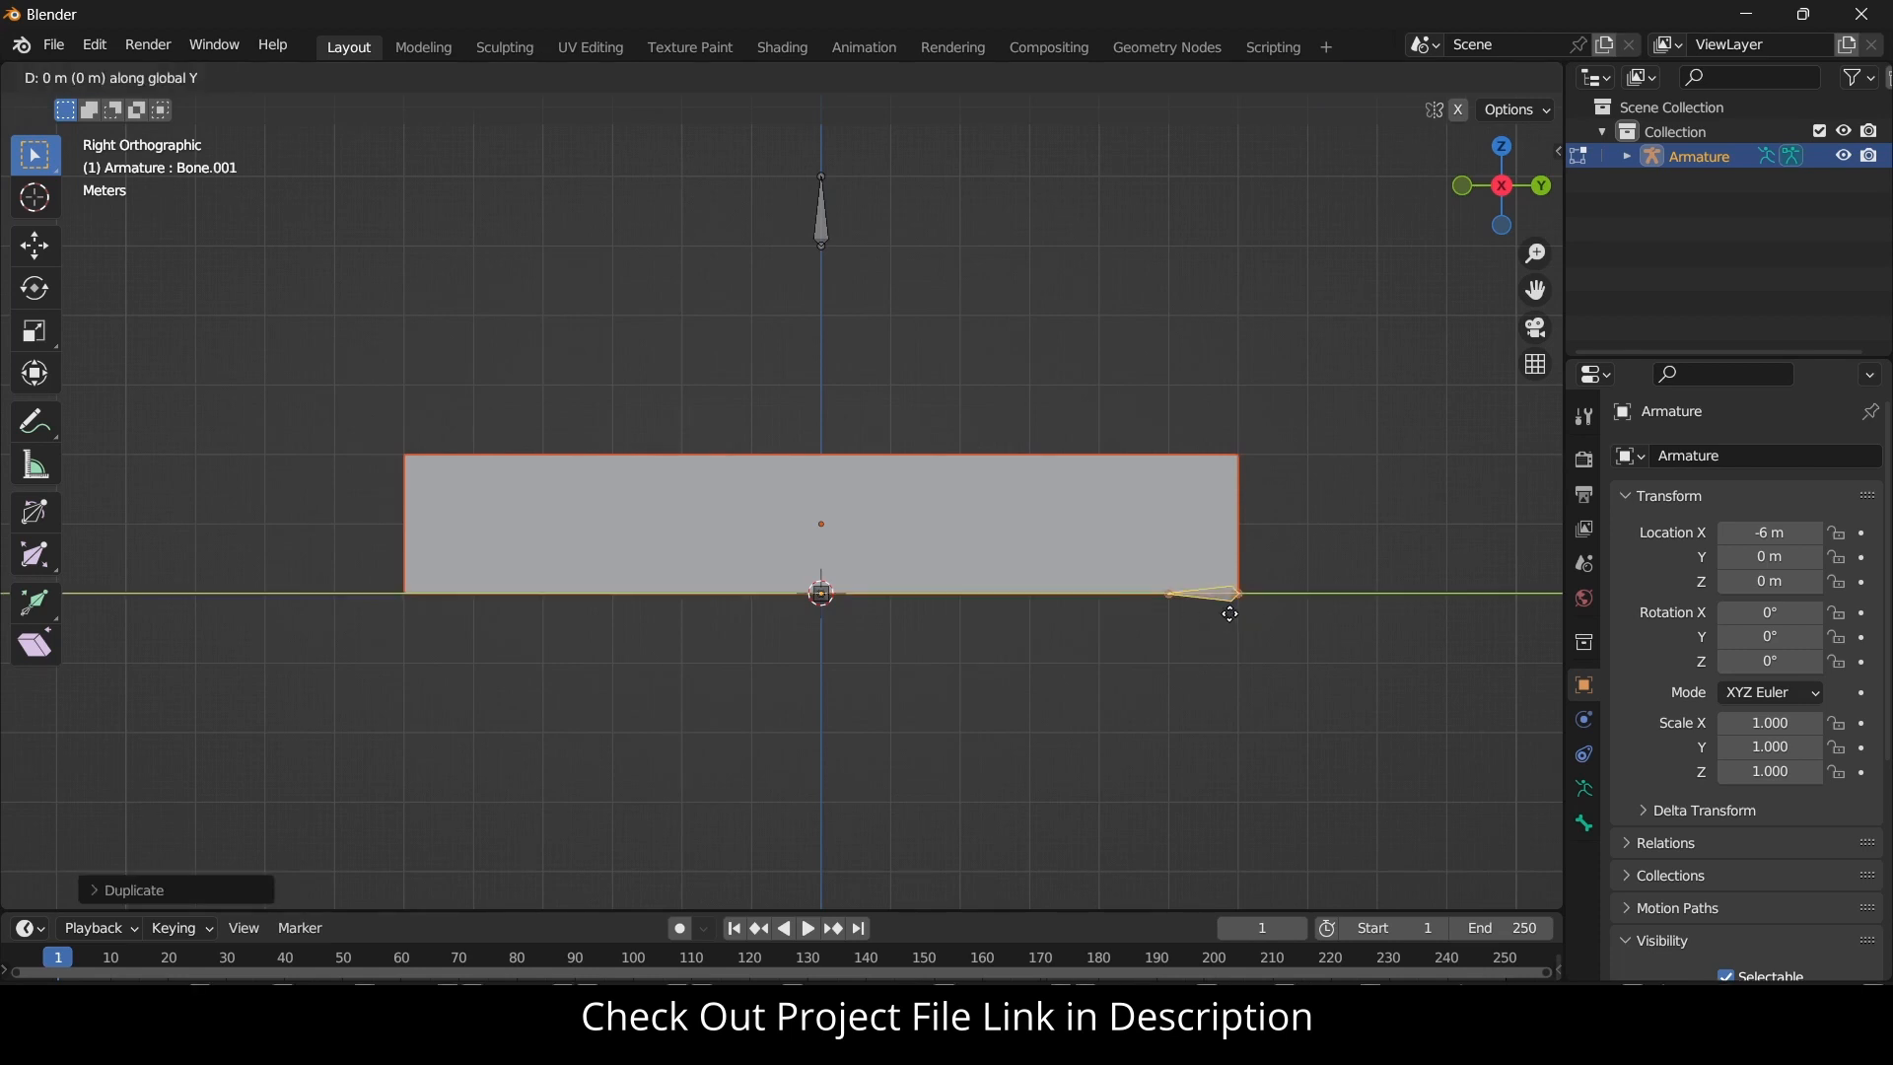
pyautogui.write('-12')
pyautogui.press('Return')
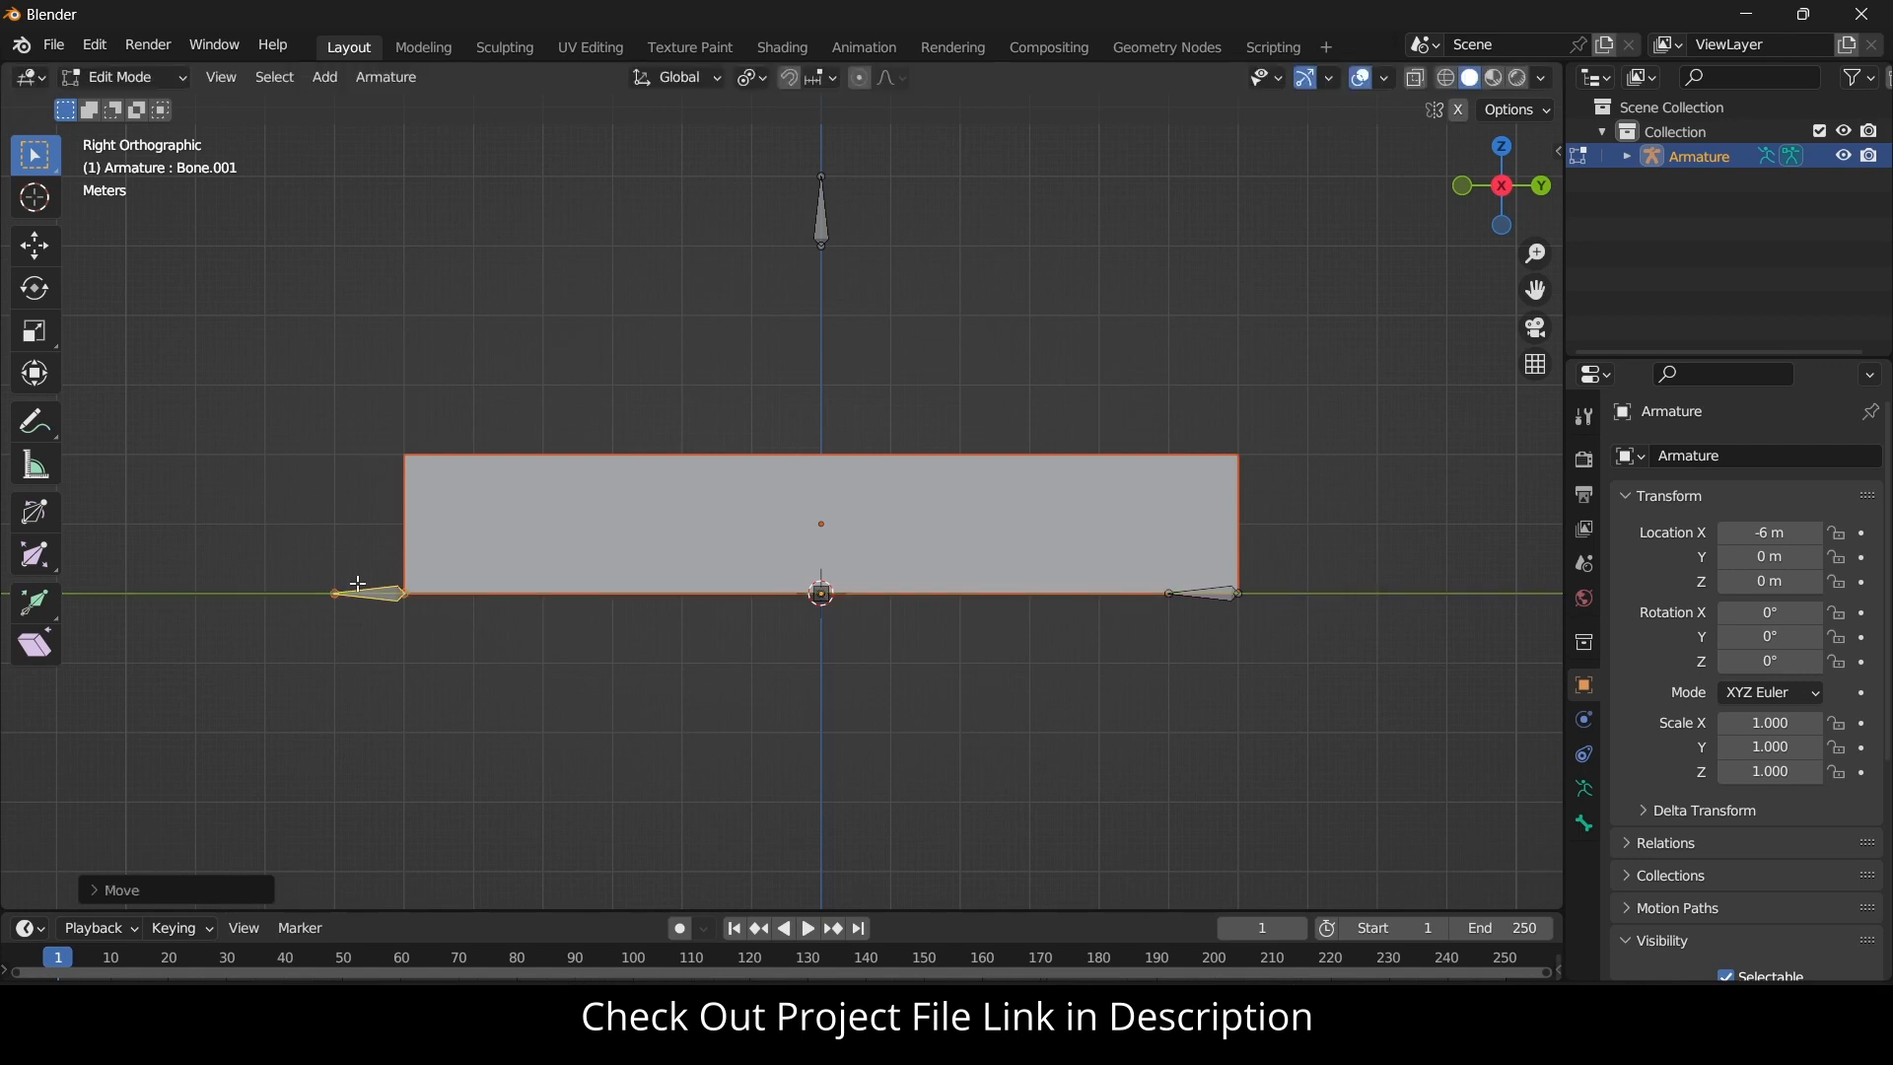
# Flip the duplicated bone by scaling it -1 along Y so it points toward the mesh centre, then deselect it.
pyautogui.click(397, 595)
pyautogui.write('s')
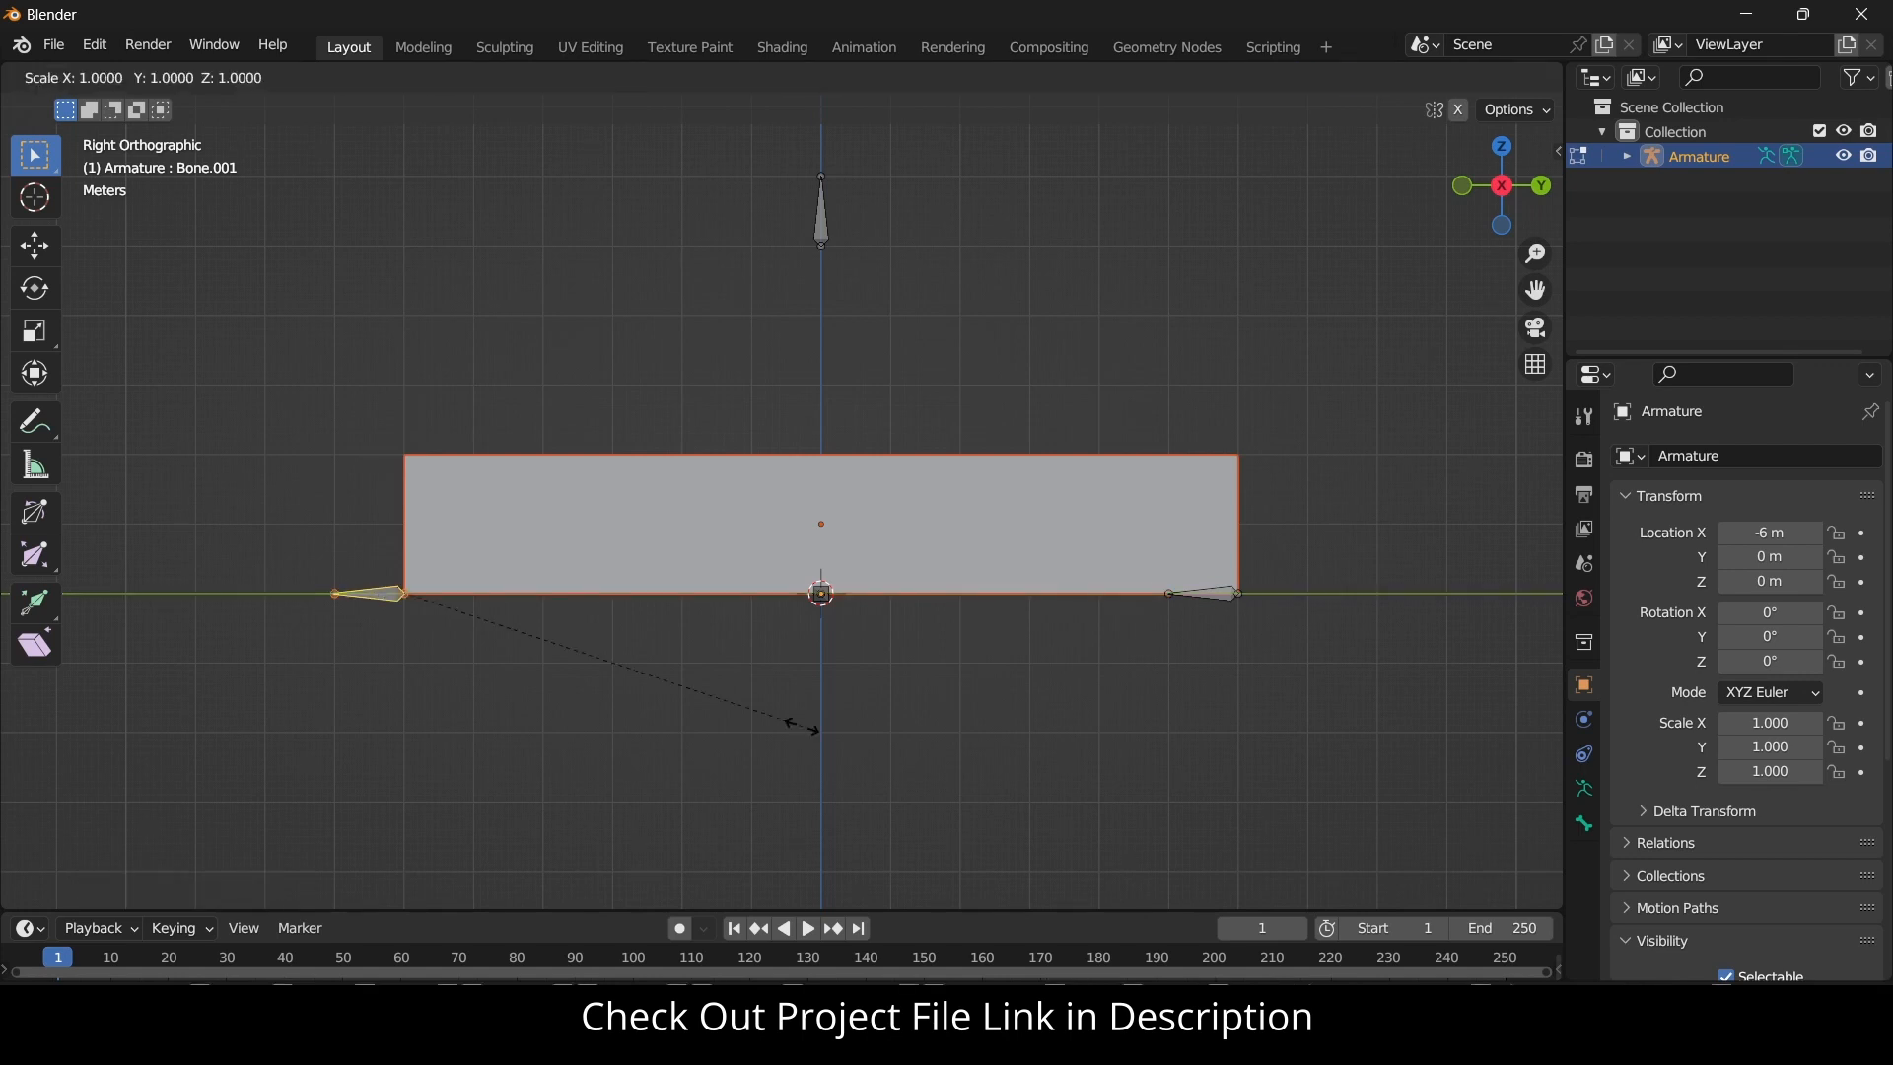
pyautogui.write('y-1')
pyautogui.press('Return')
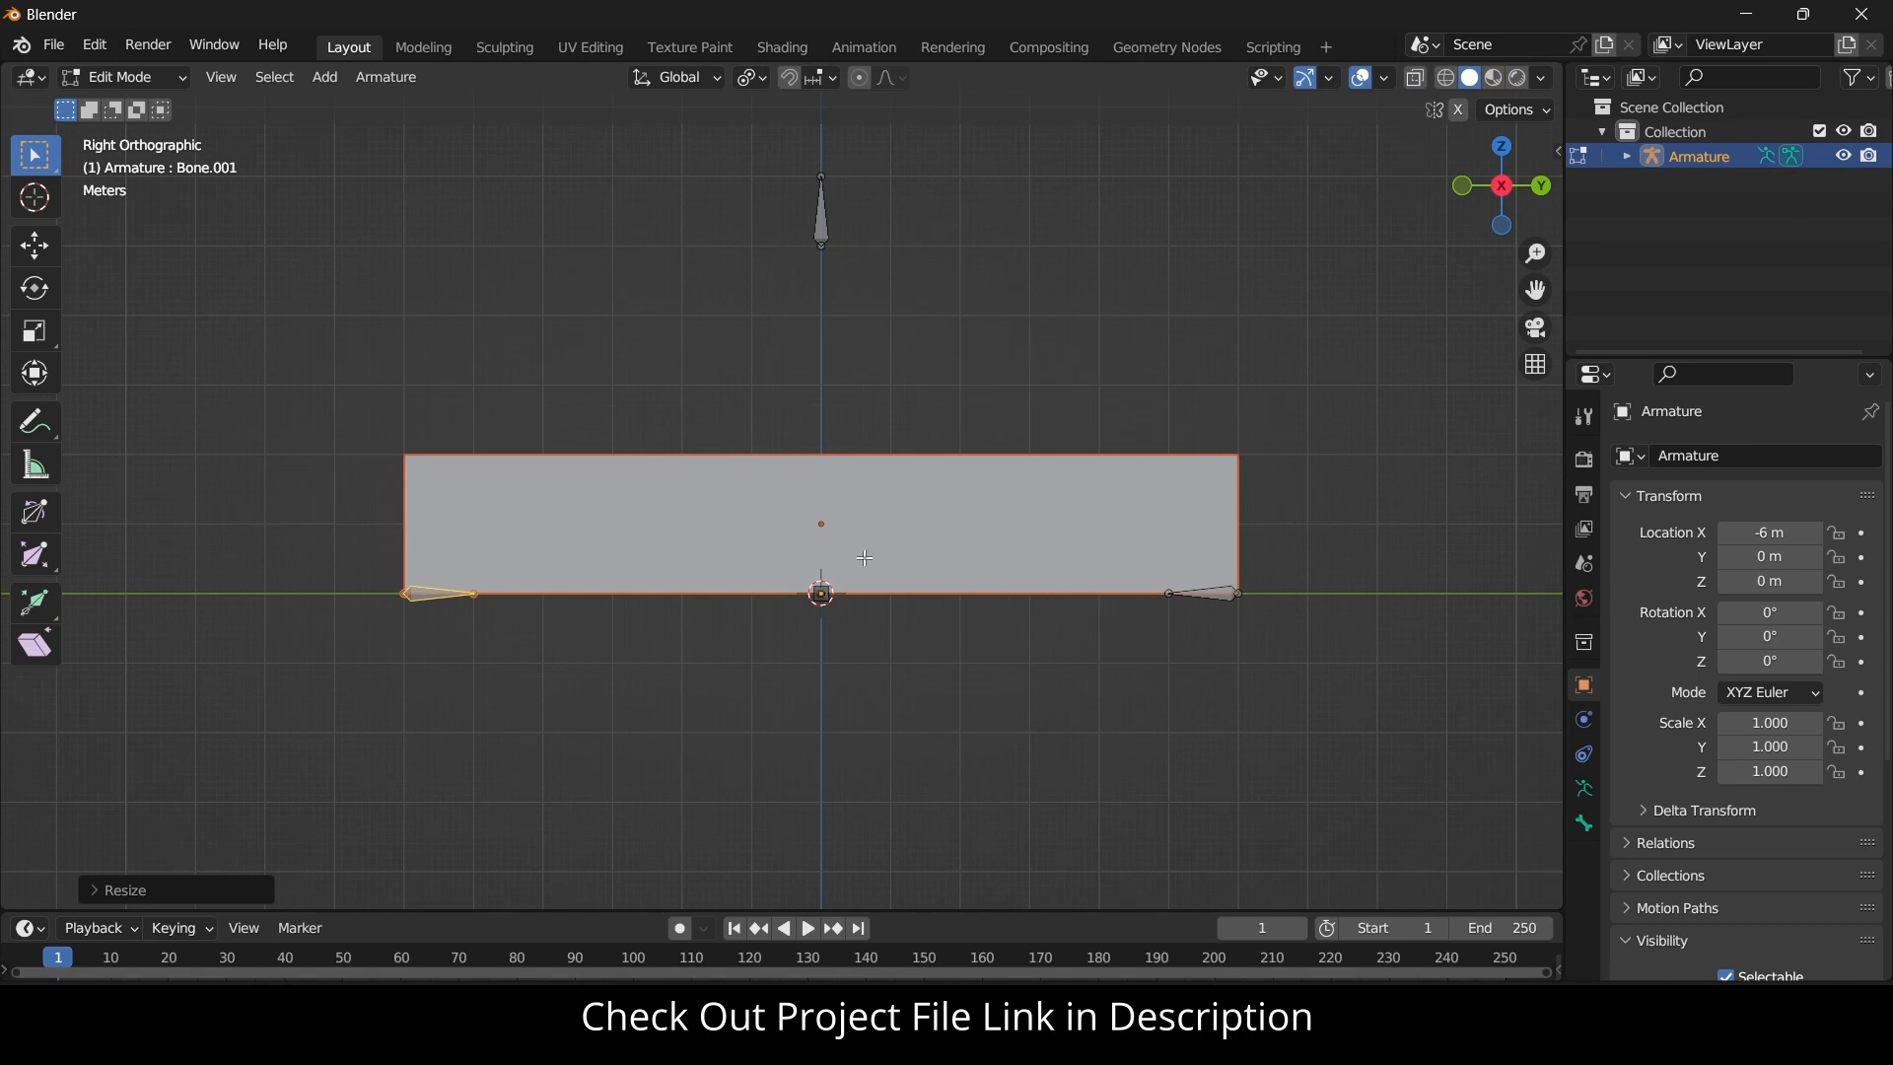
pyautogui.click(1135, 695)
# Expand the Armature and Cube hierarchies in the Outliner to list the armature's bones.
pyautogui.click(1627, 156)
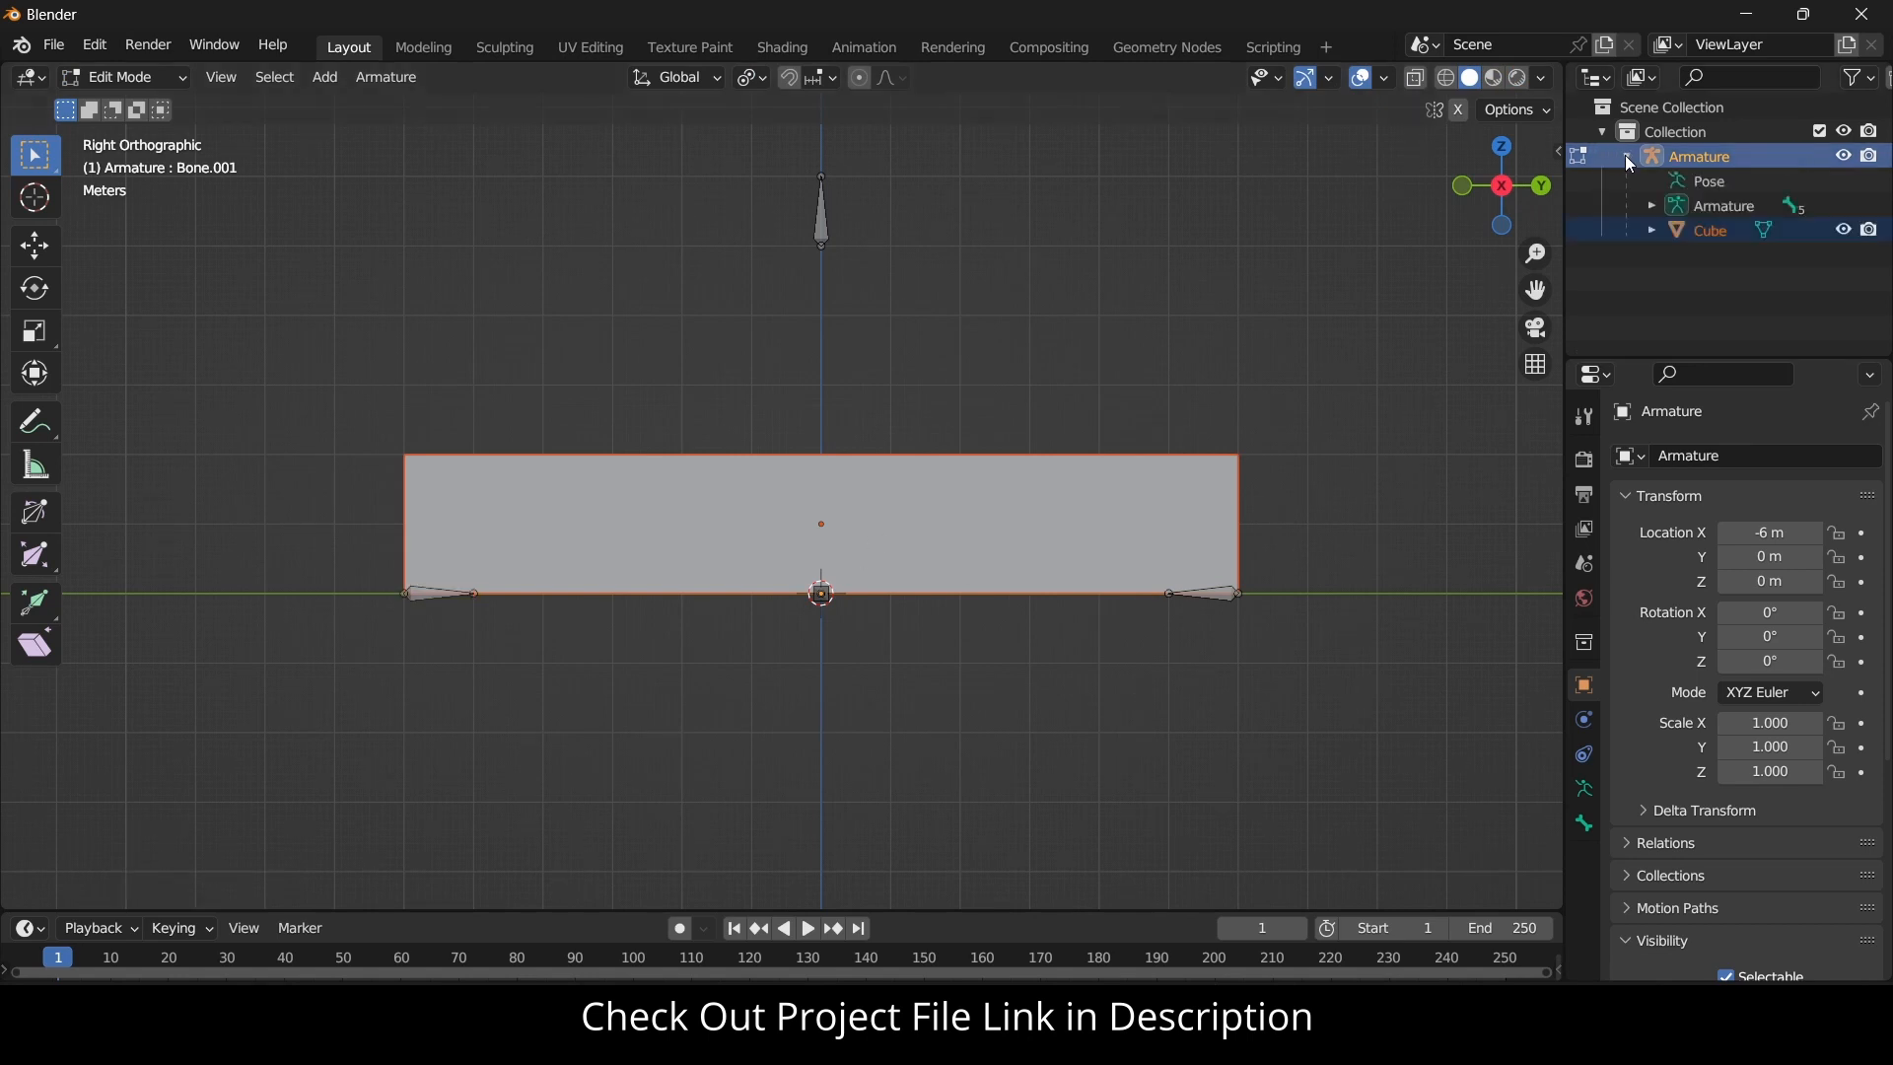
pyautogui.click(1651, 231)
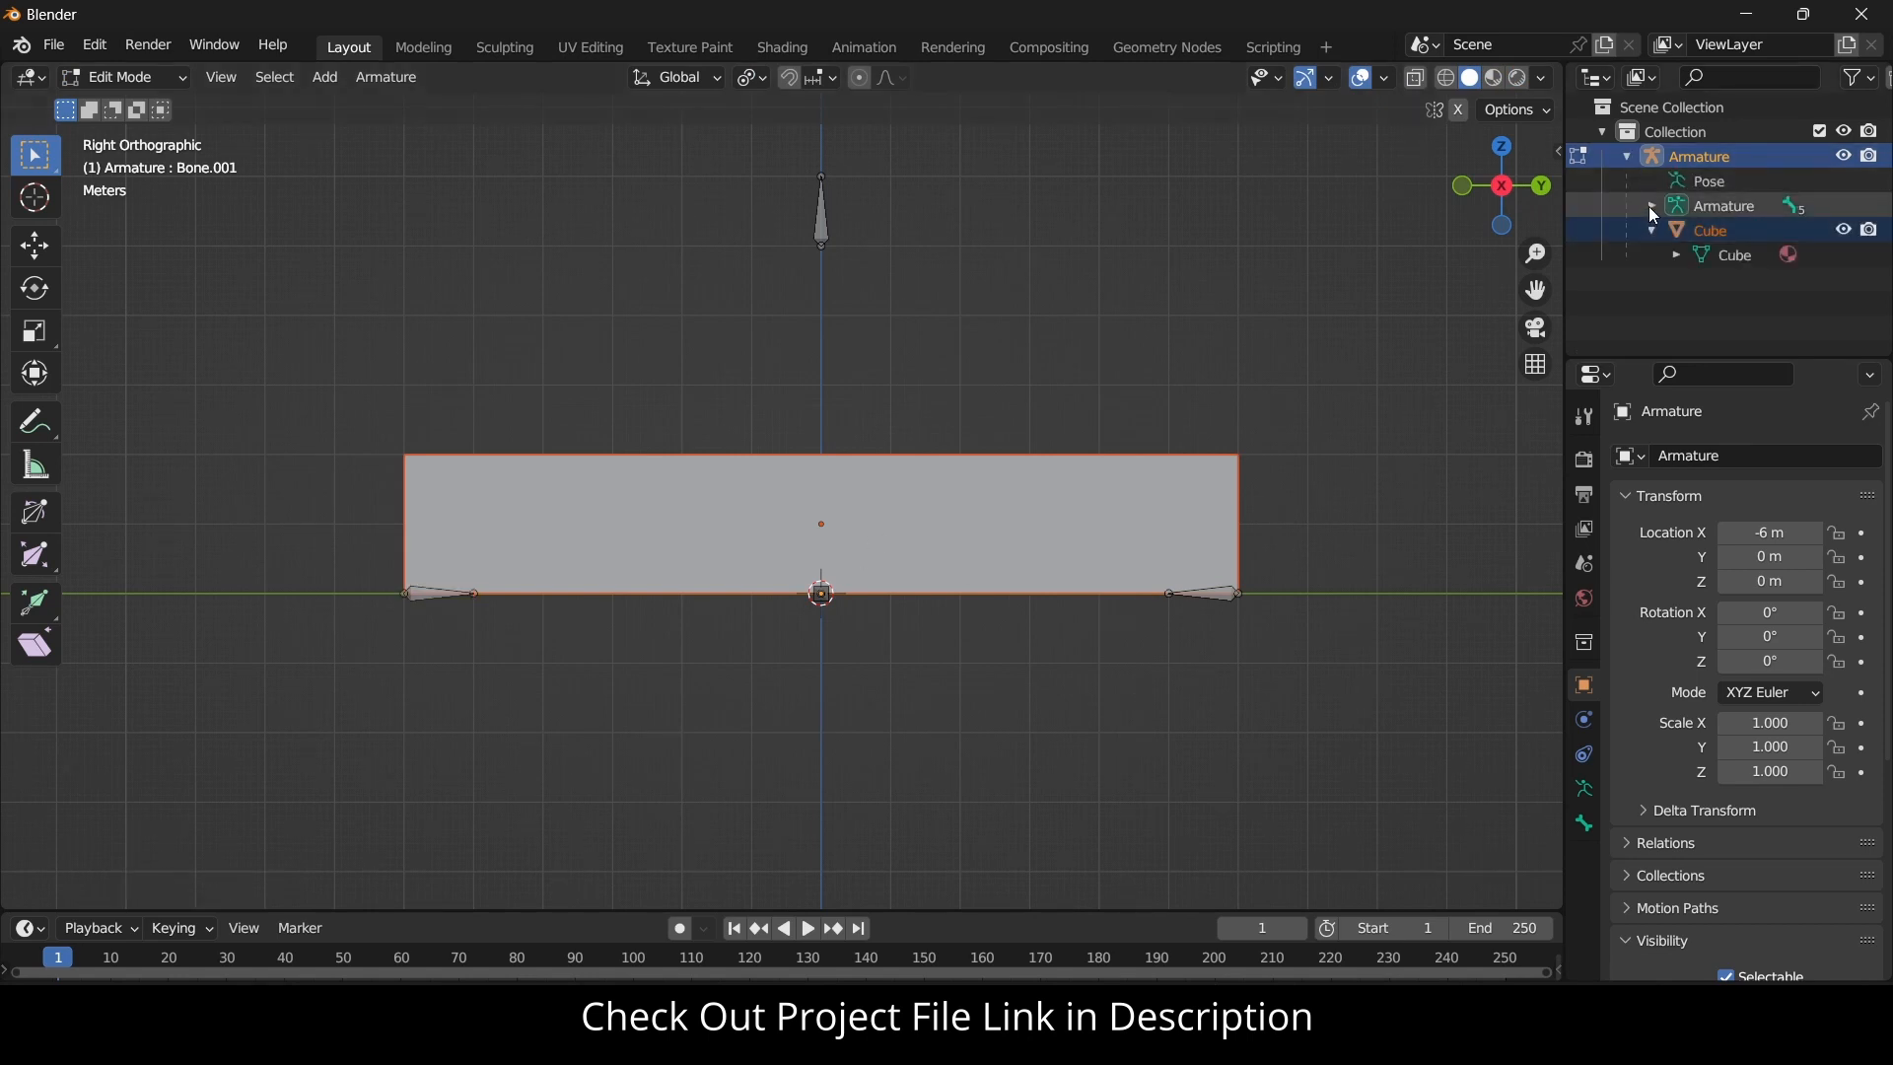
pyautogui.click(1653, 207)
pyautogui.scroll(-1, 1719, 257)
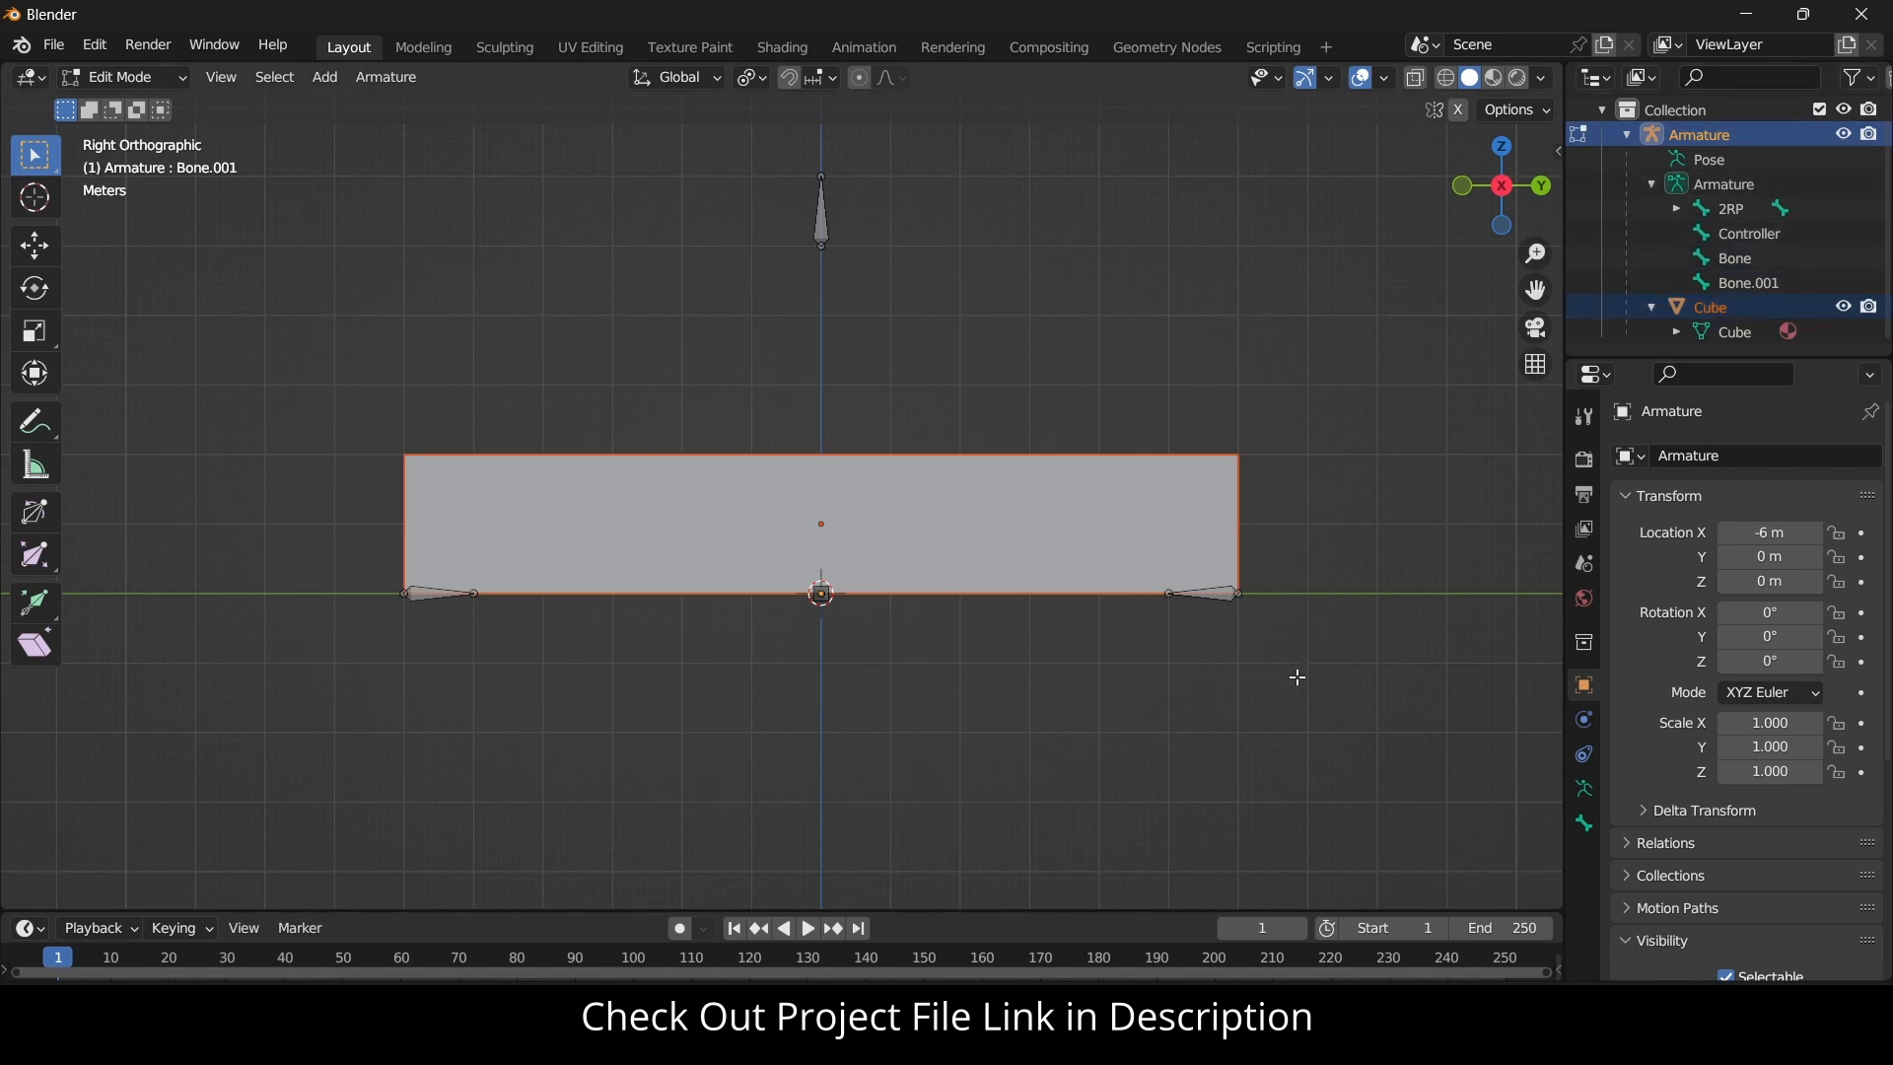
pyautogui.scroll(1, 1140, 621)
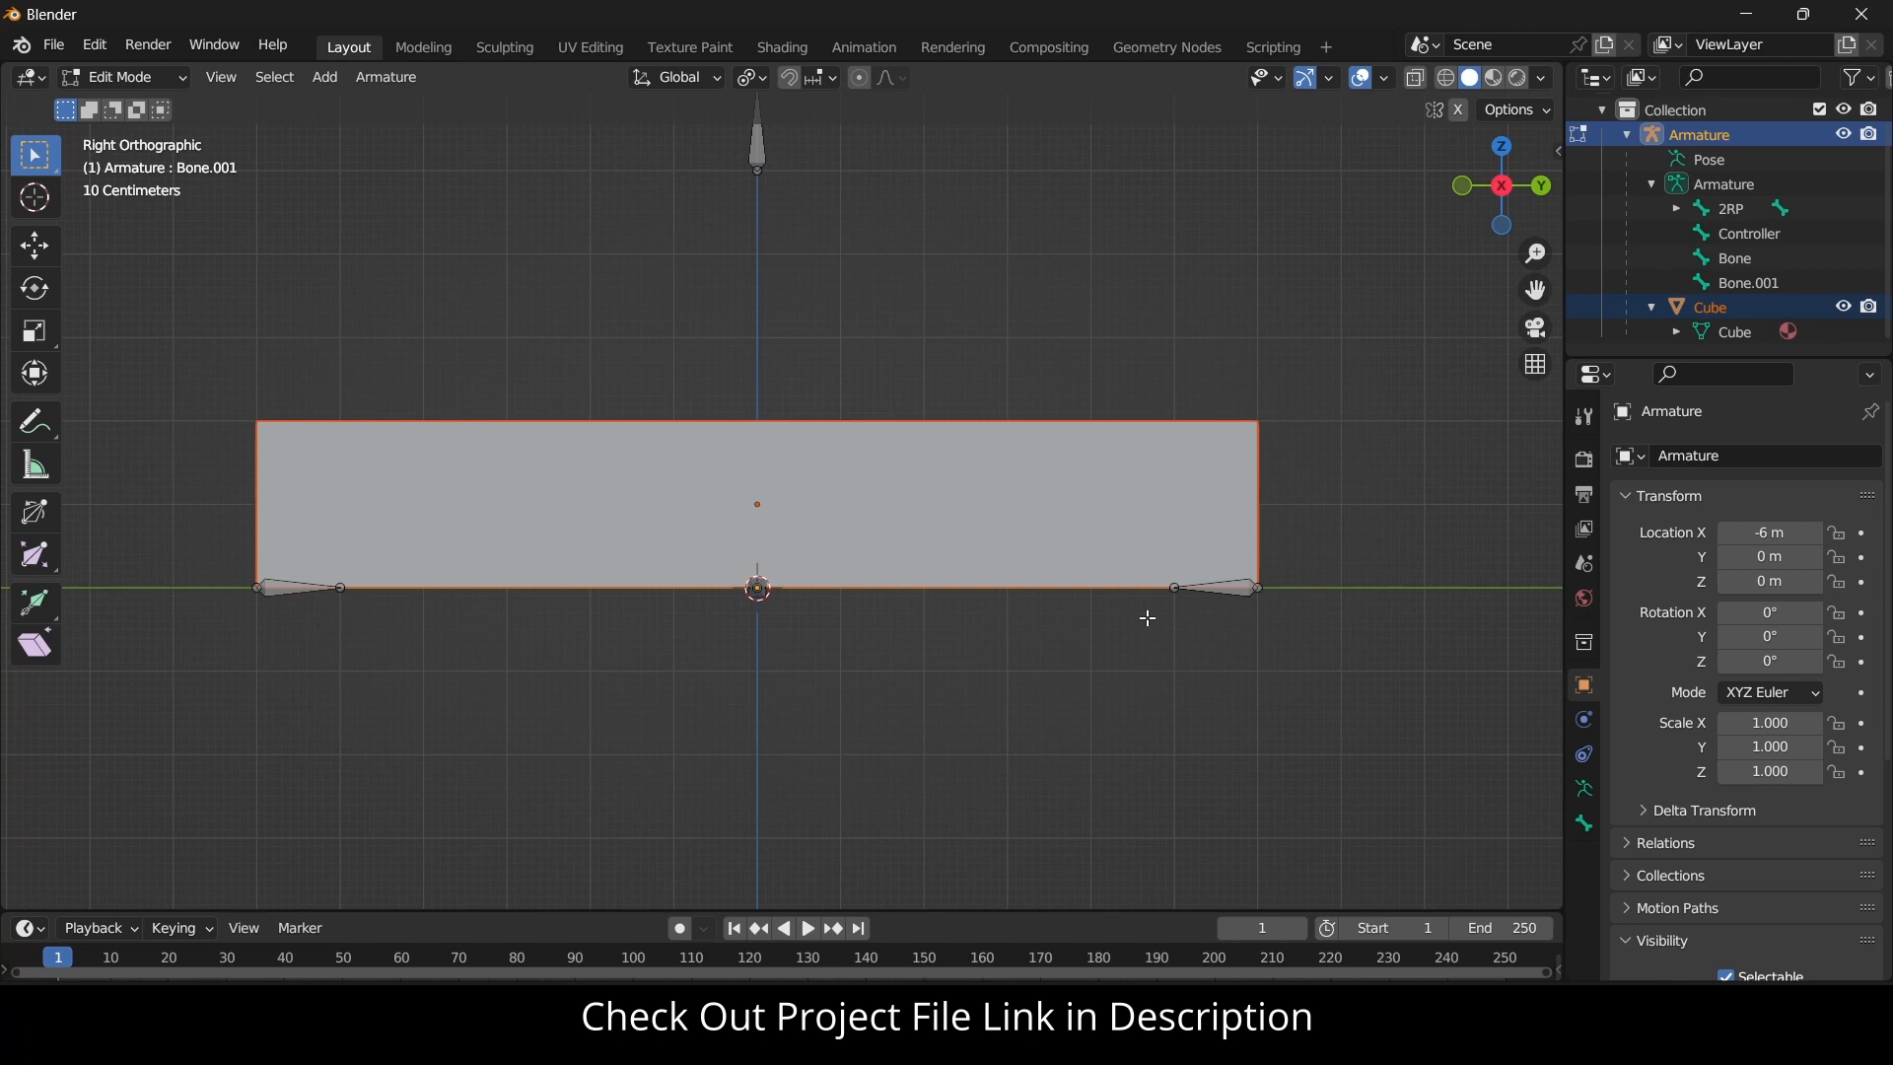
# Rename the bone at the mesh's positive Y end as 3RPC.
pyautogui.click(1223, 600)
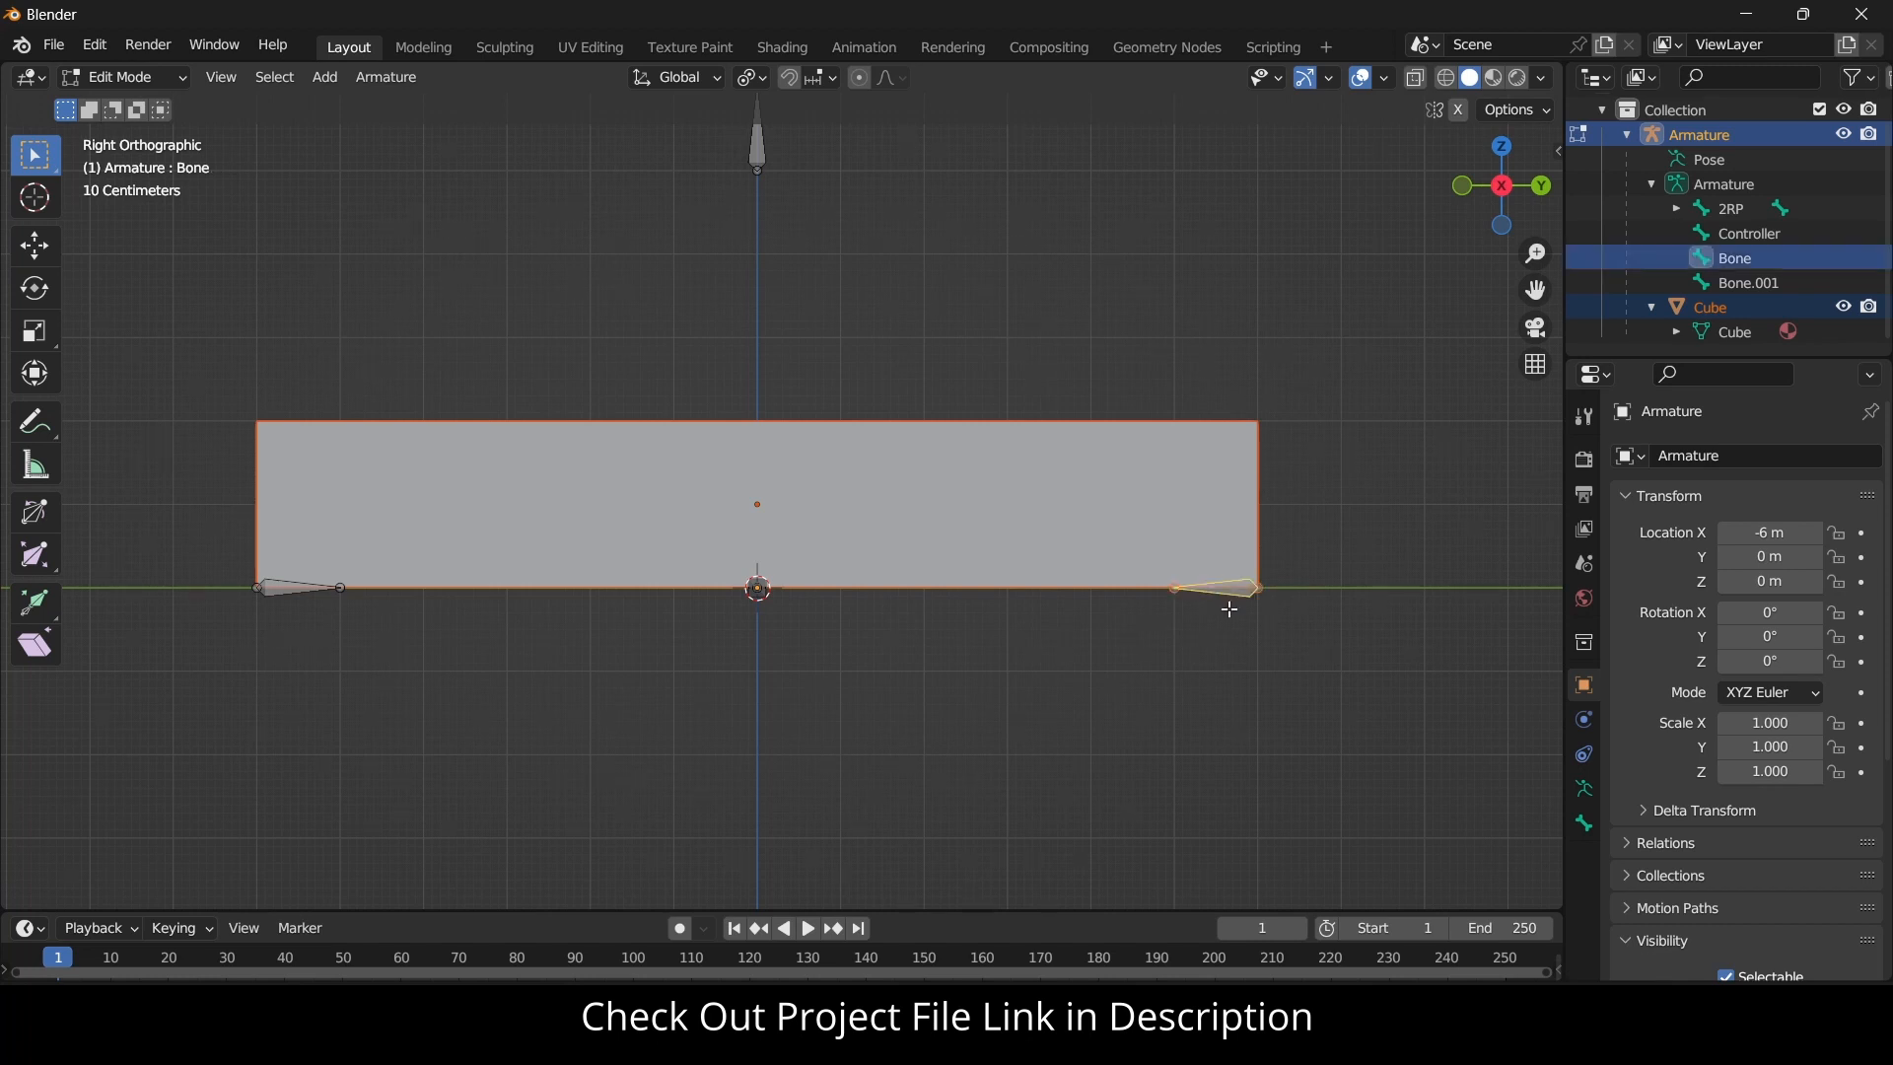
pyautogui.press('F2')
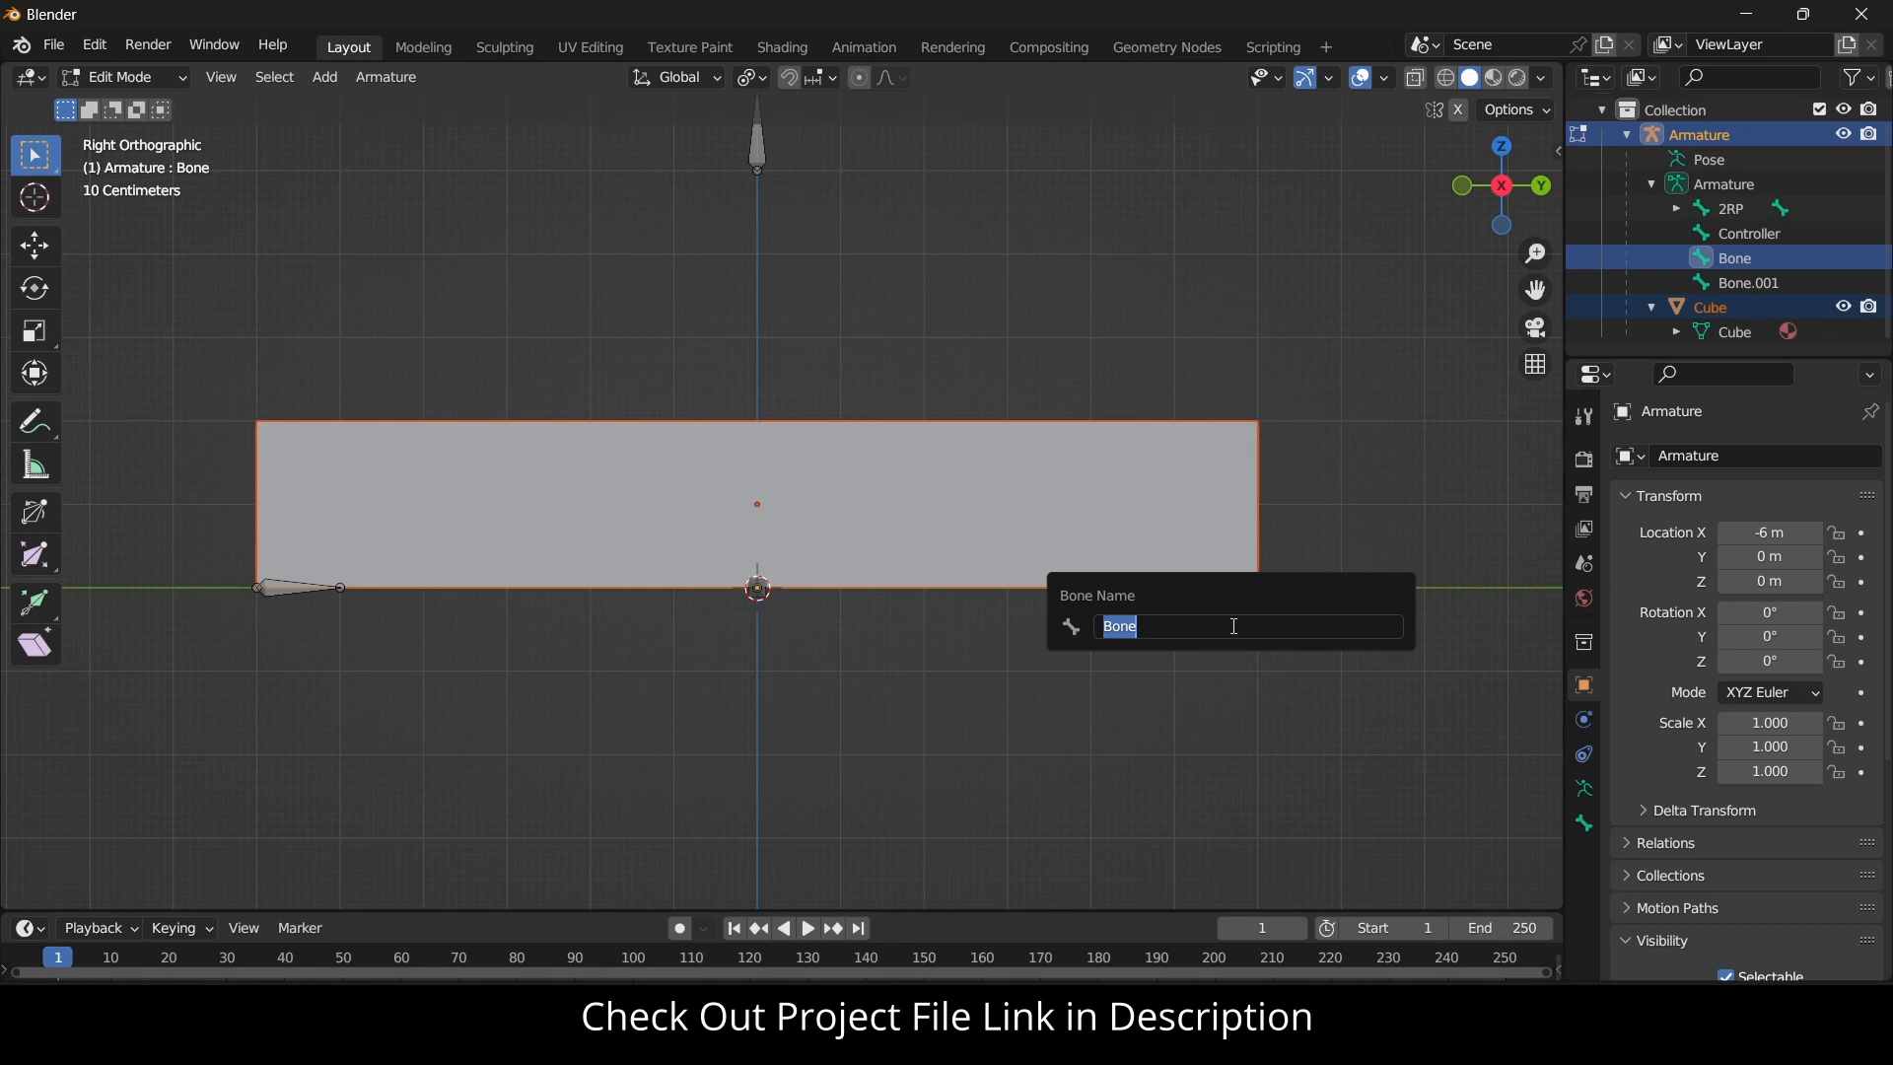
pyautogui.write('3RC')
pyautogui.press('Return')
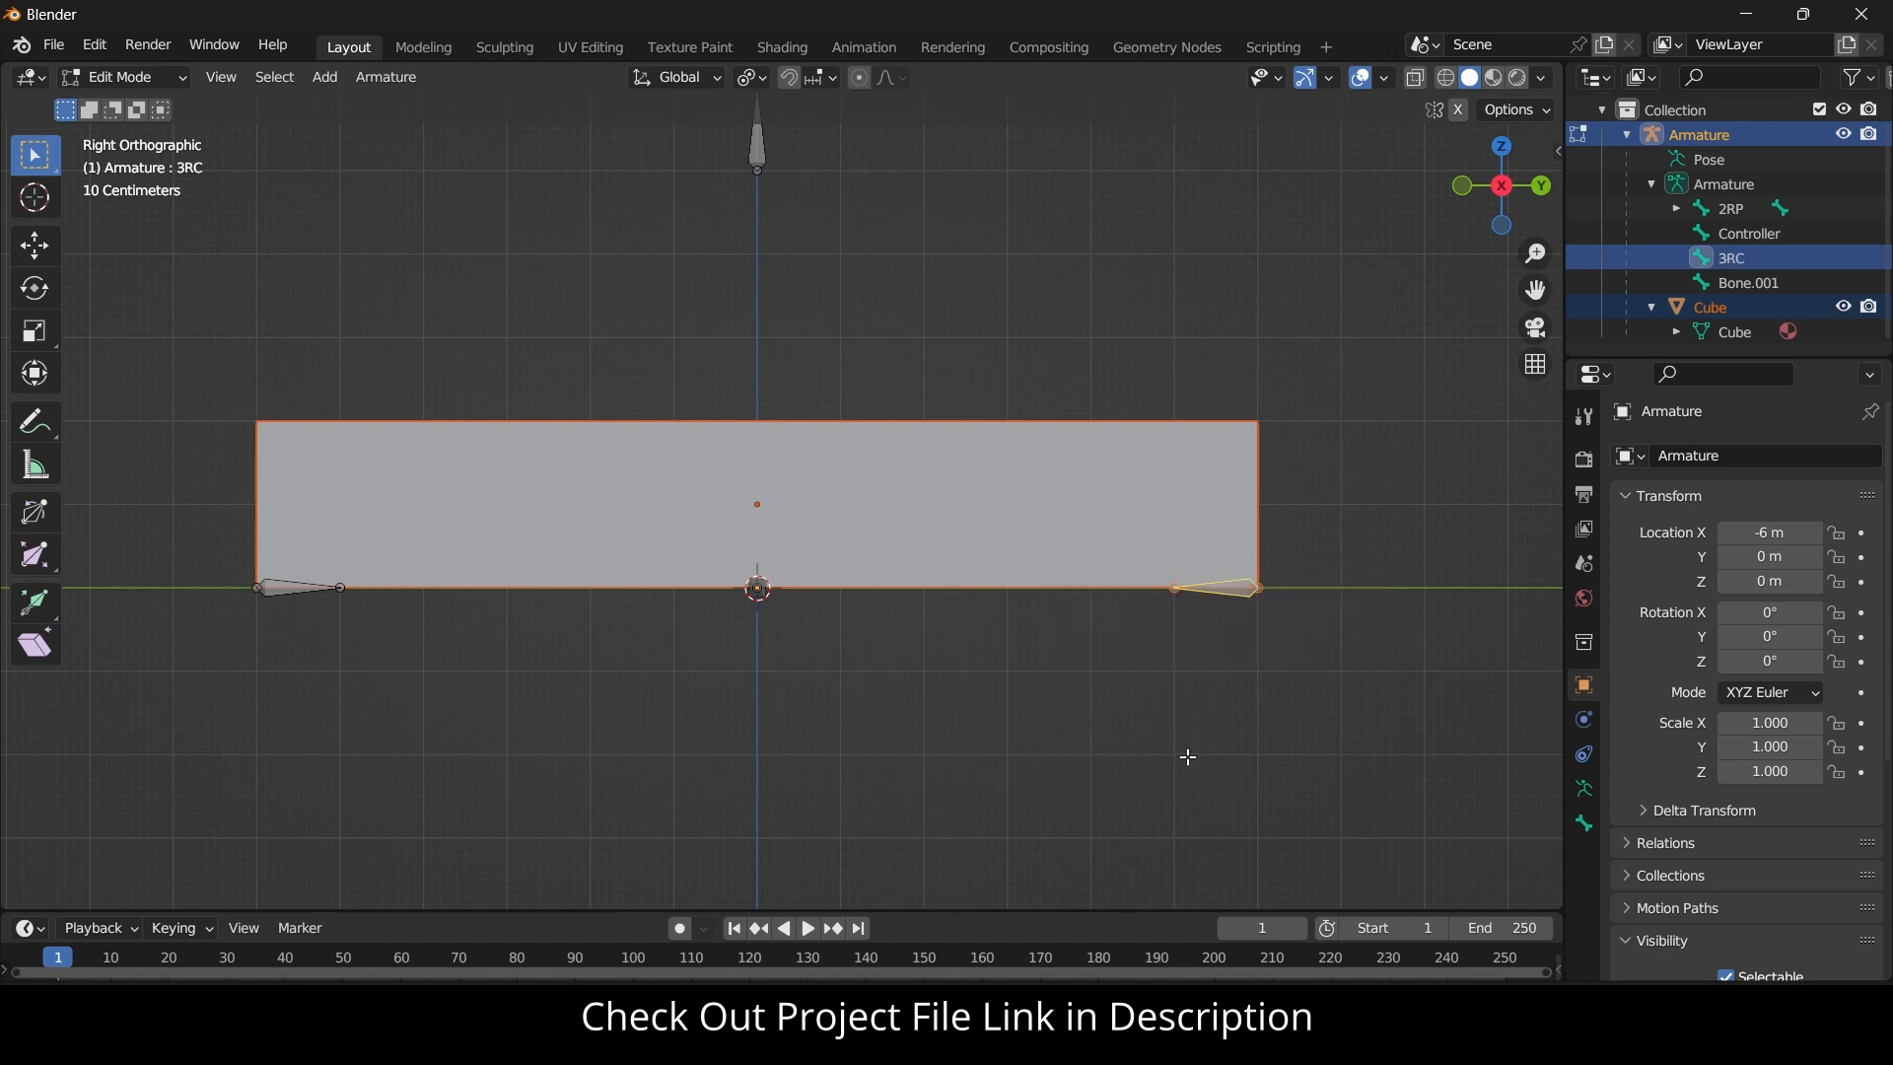
pyautogui.moveTo(1186, 760); pyautogui.dragTo(1122, 643, button='middle')
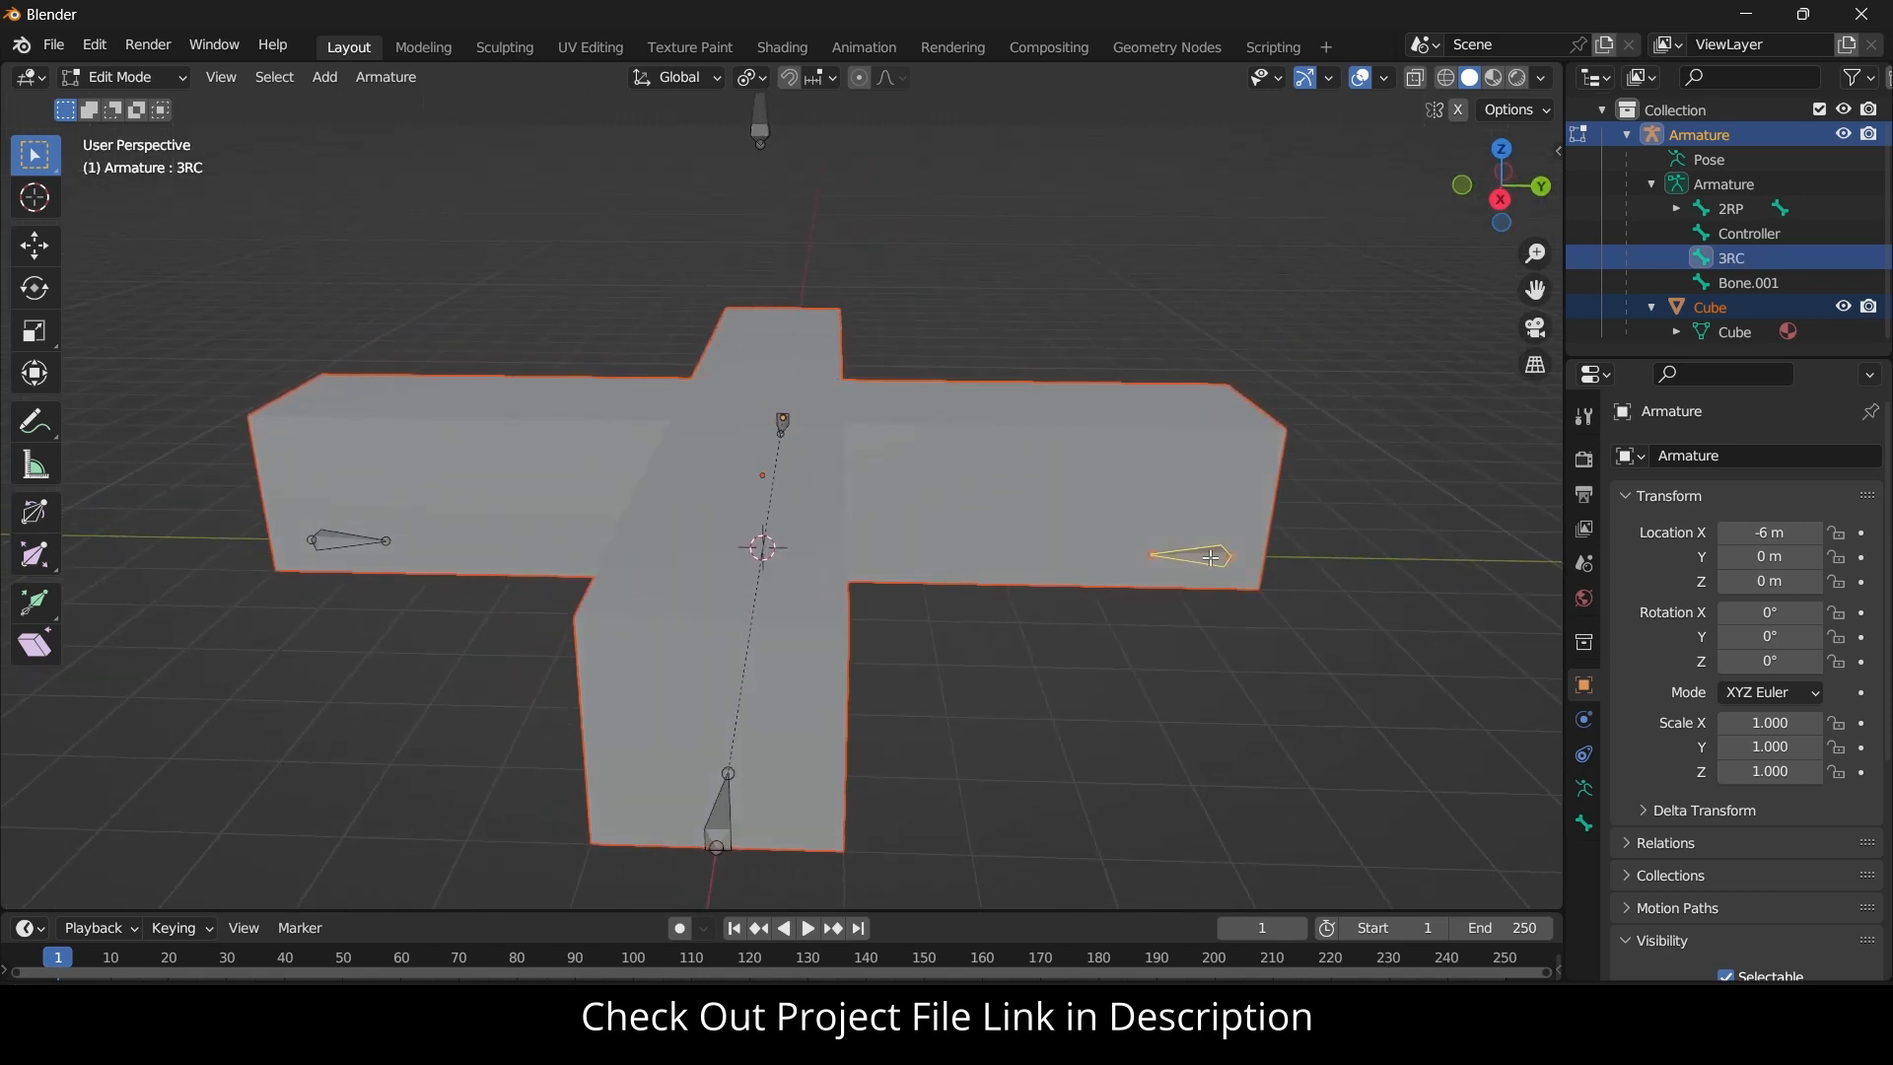
pyautogui.press('F2')
pyautogui.click(1170, 562)
pyautogui.click(1101, 557)
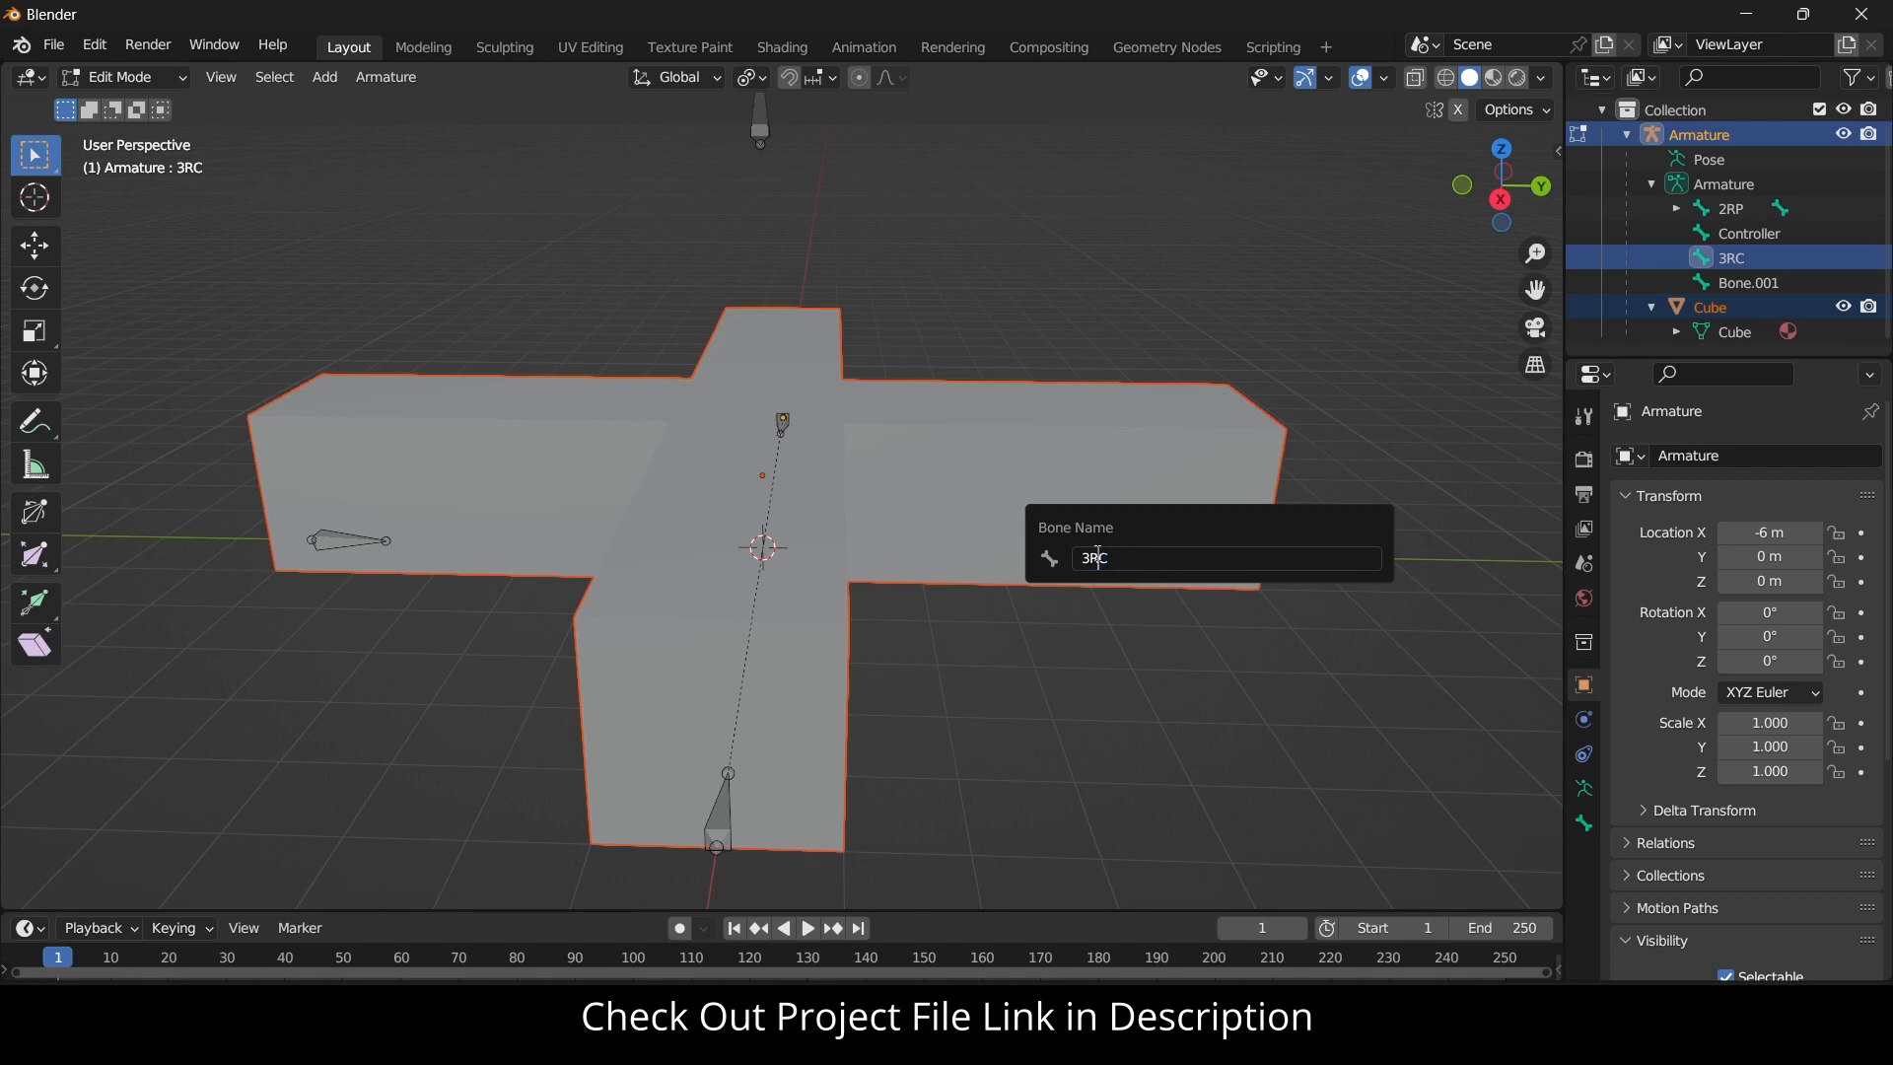
pyautogui.write('P')
pyautogui.press('Return')
# Parent the 2RP bone to the 3RPC bone with Keep Offset.
pyautogui.moveTo(1286, 562); pyautogui.dragTo(1254, 535, button='middle')
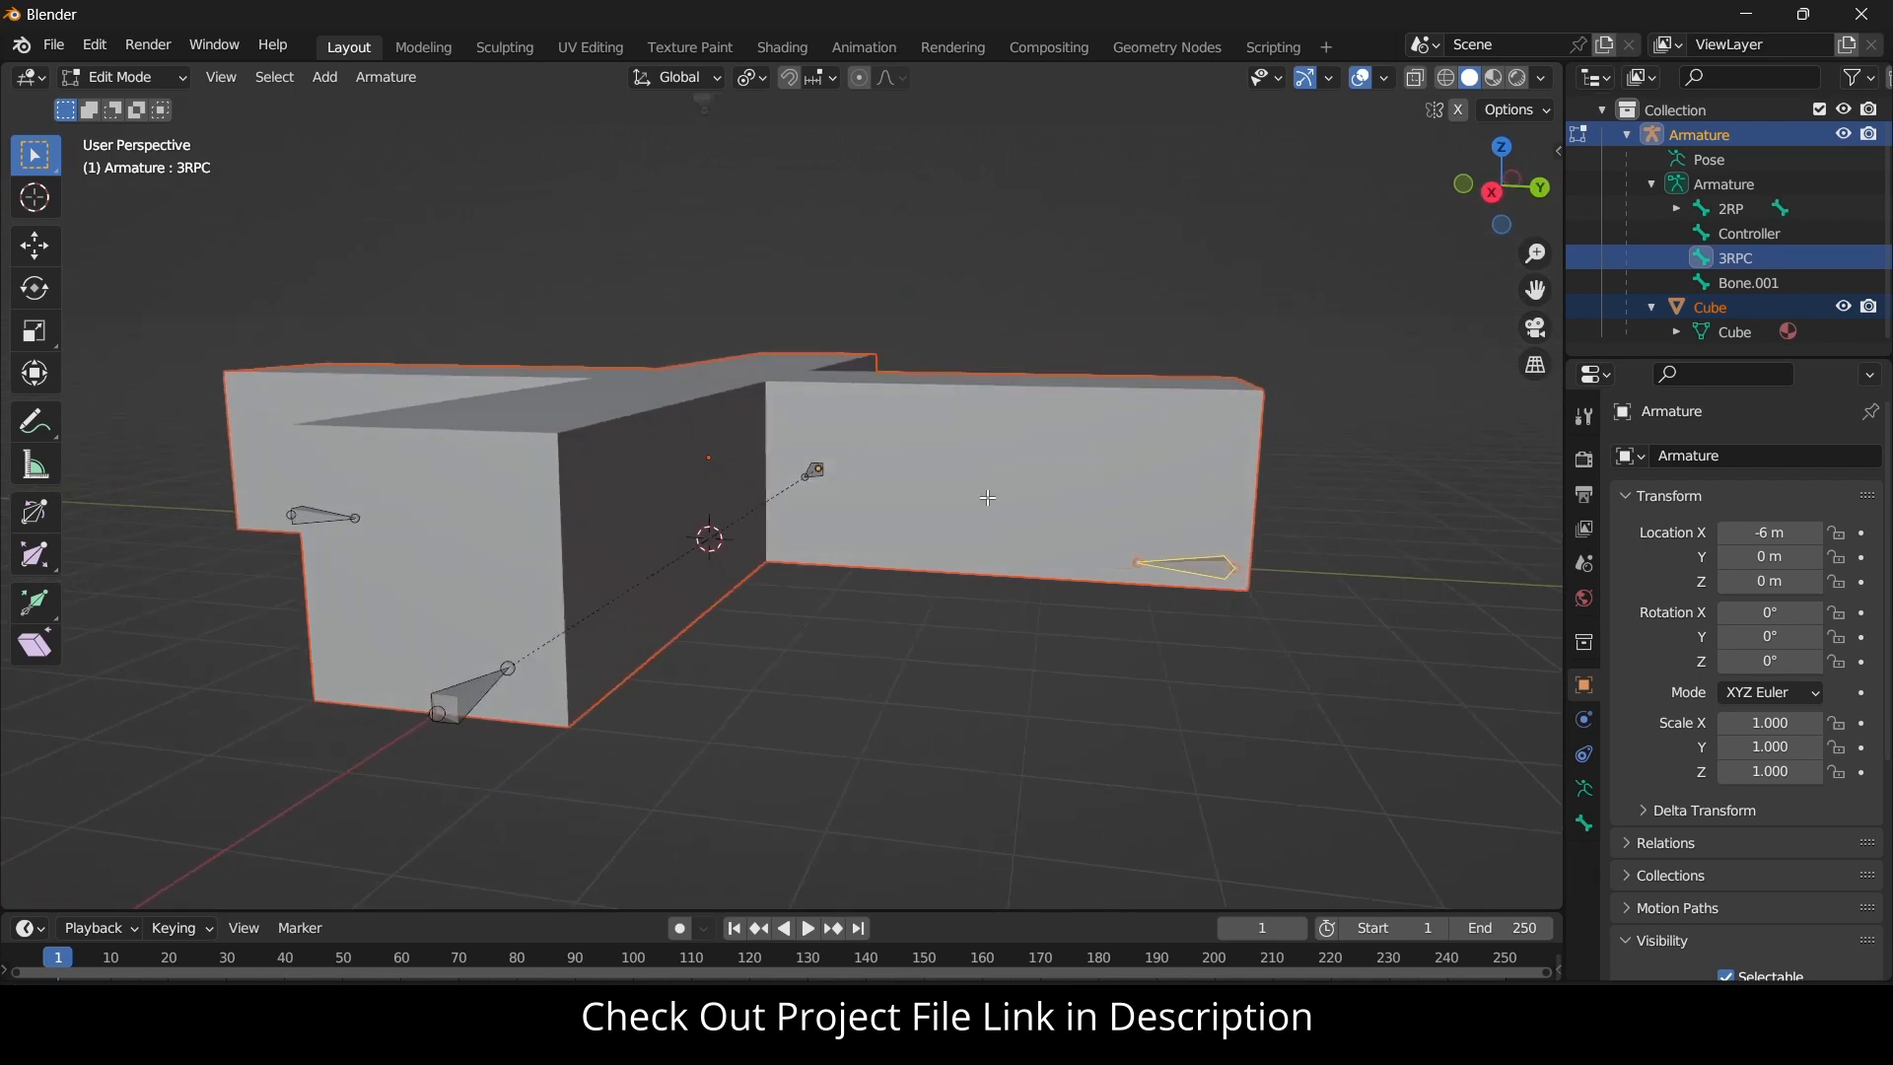
pyautogui.click(813, 473)
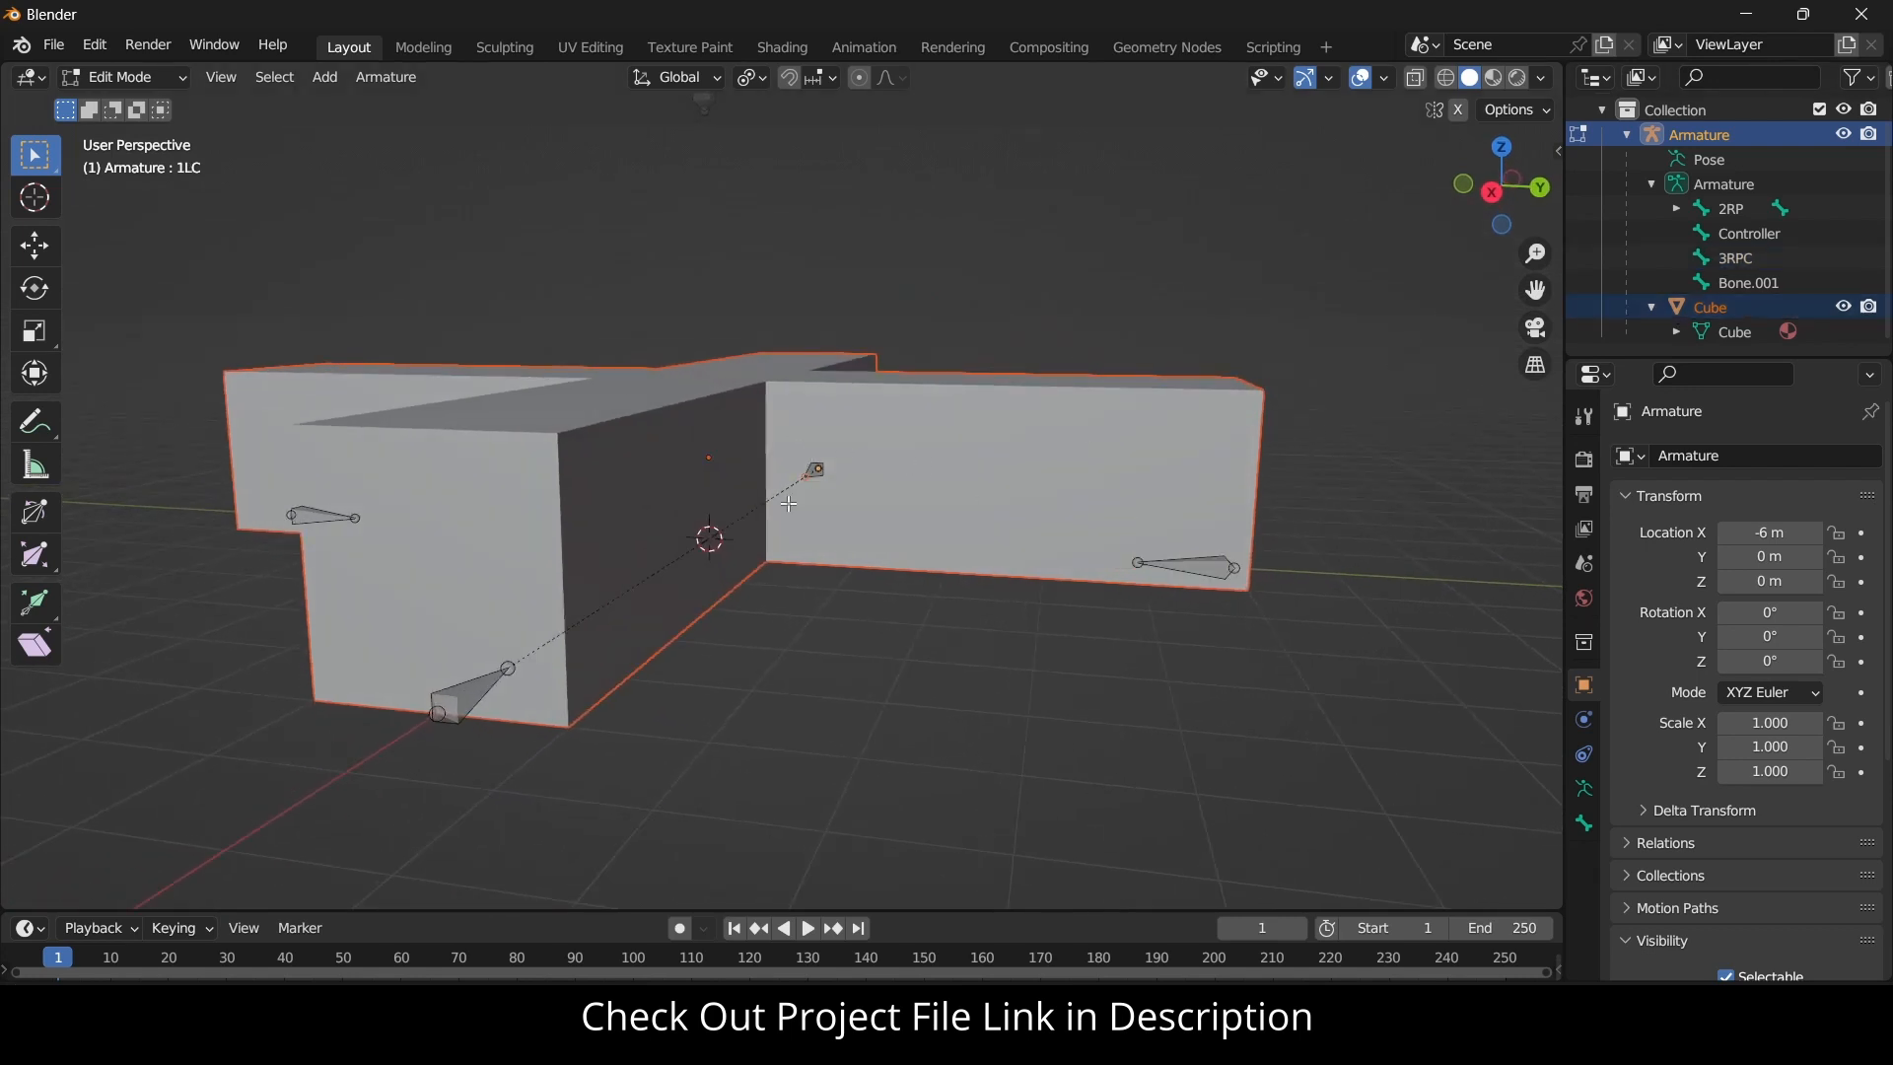
pyautogui.click(1732, 209)
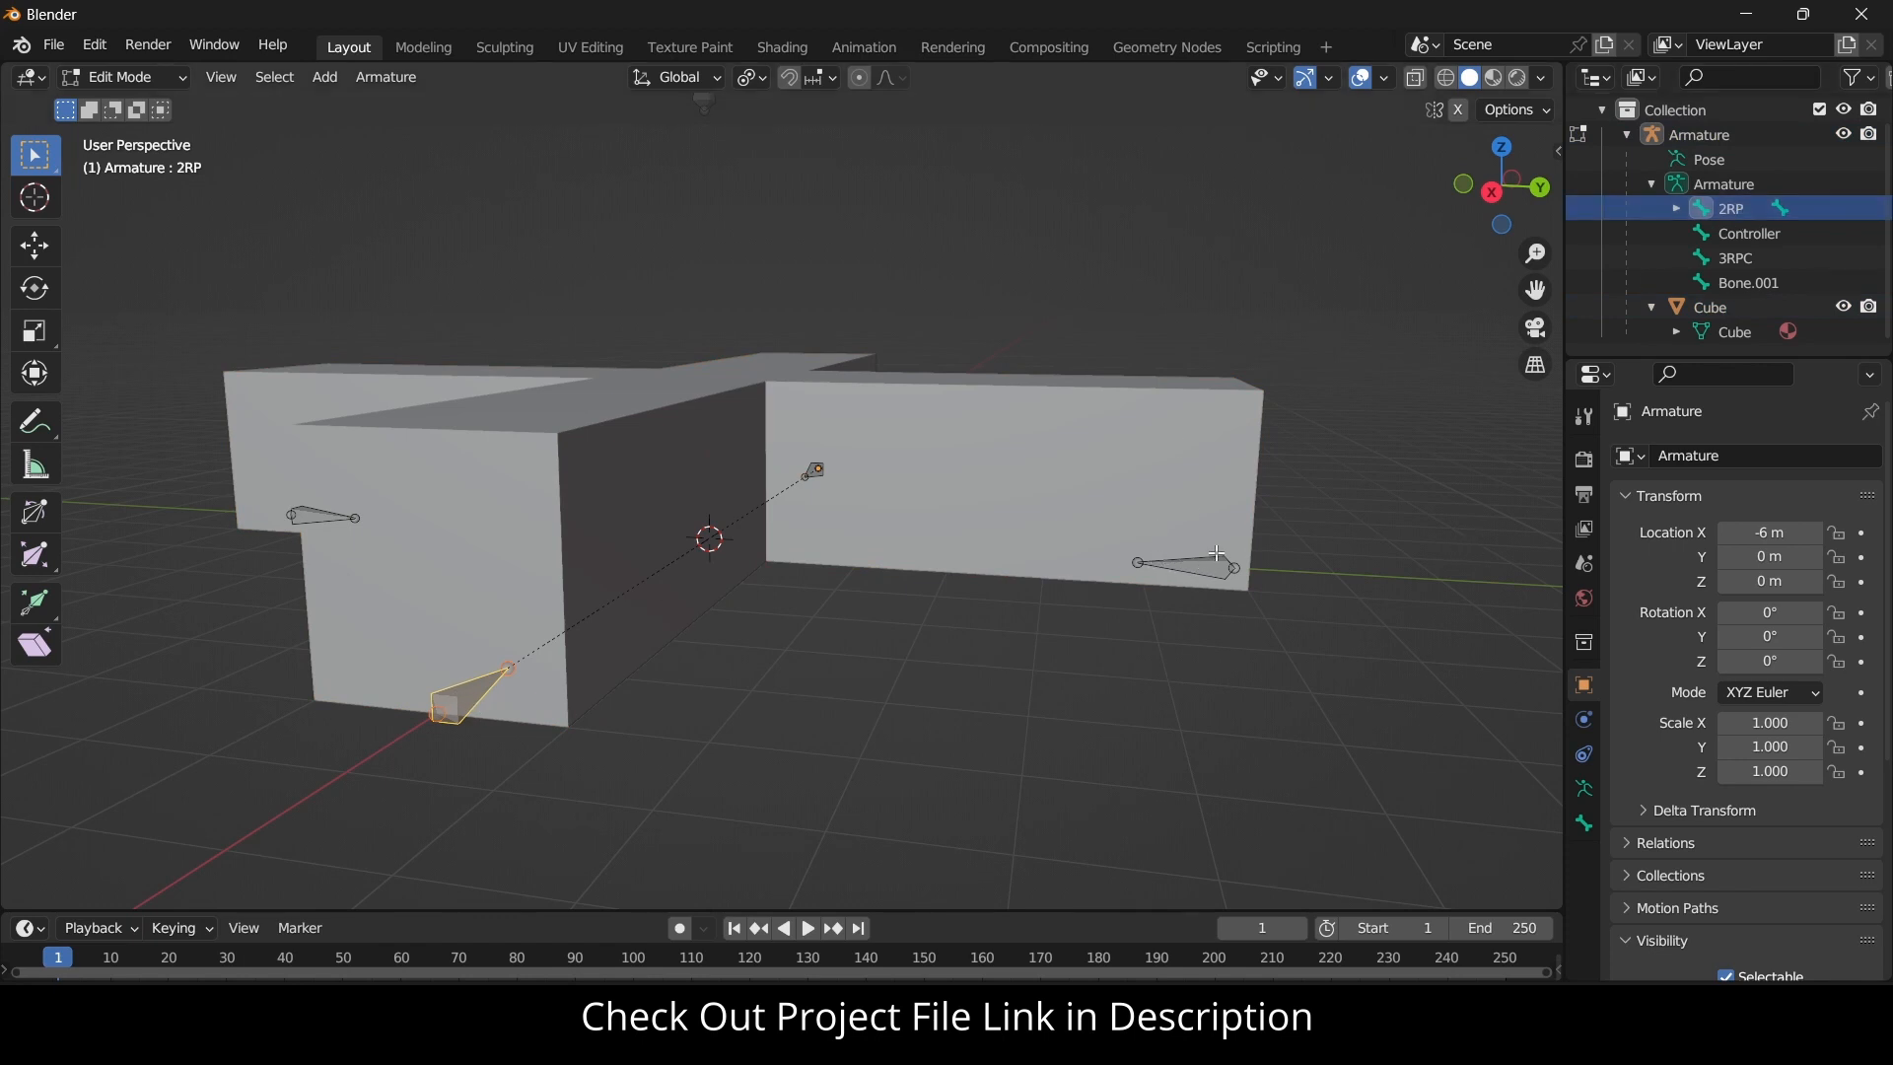
pyautogui.keyDown('shift'); pyautogui.click(1238, 584); pyautogui.keyUp('shift')
pyautogui.hotkey('ctrl', 'p')
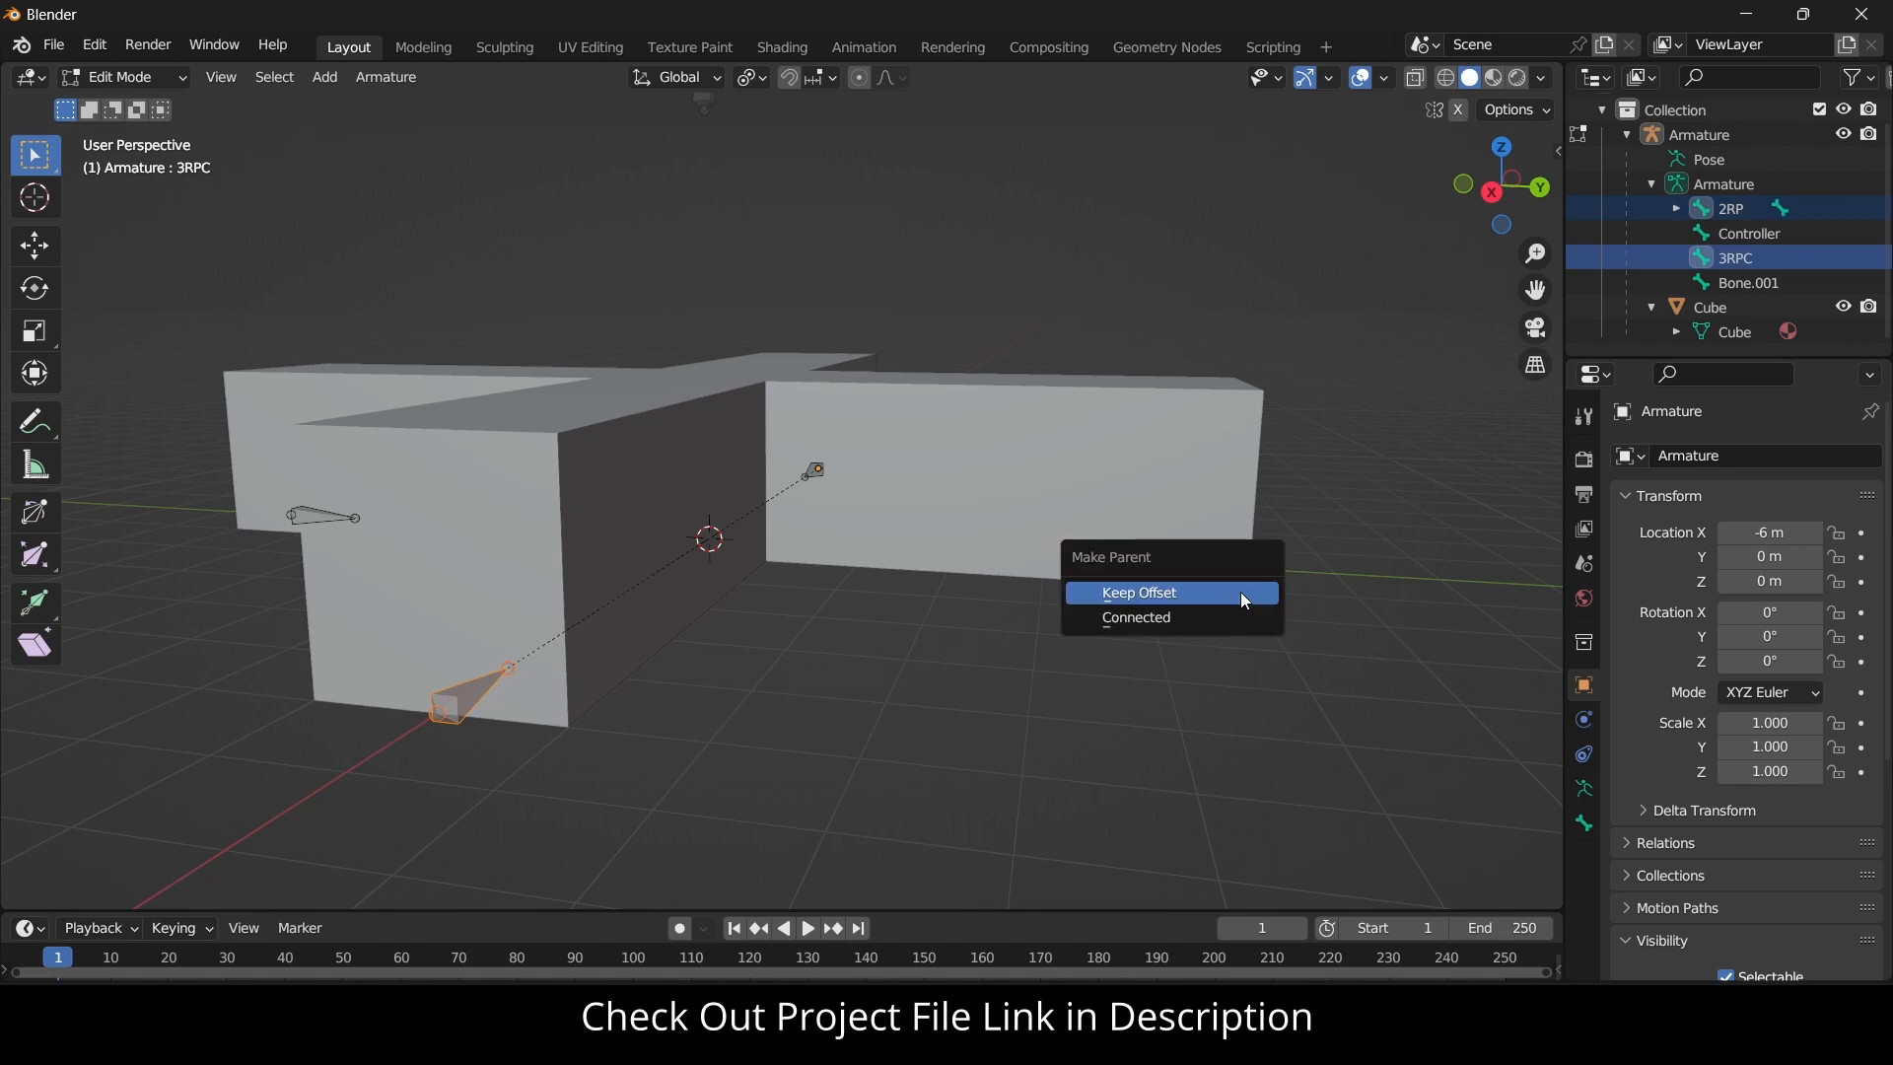
pyautogui.click(1240, 591)
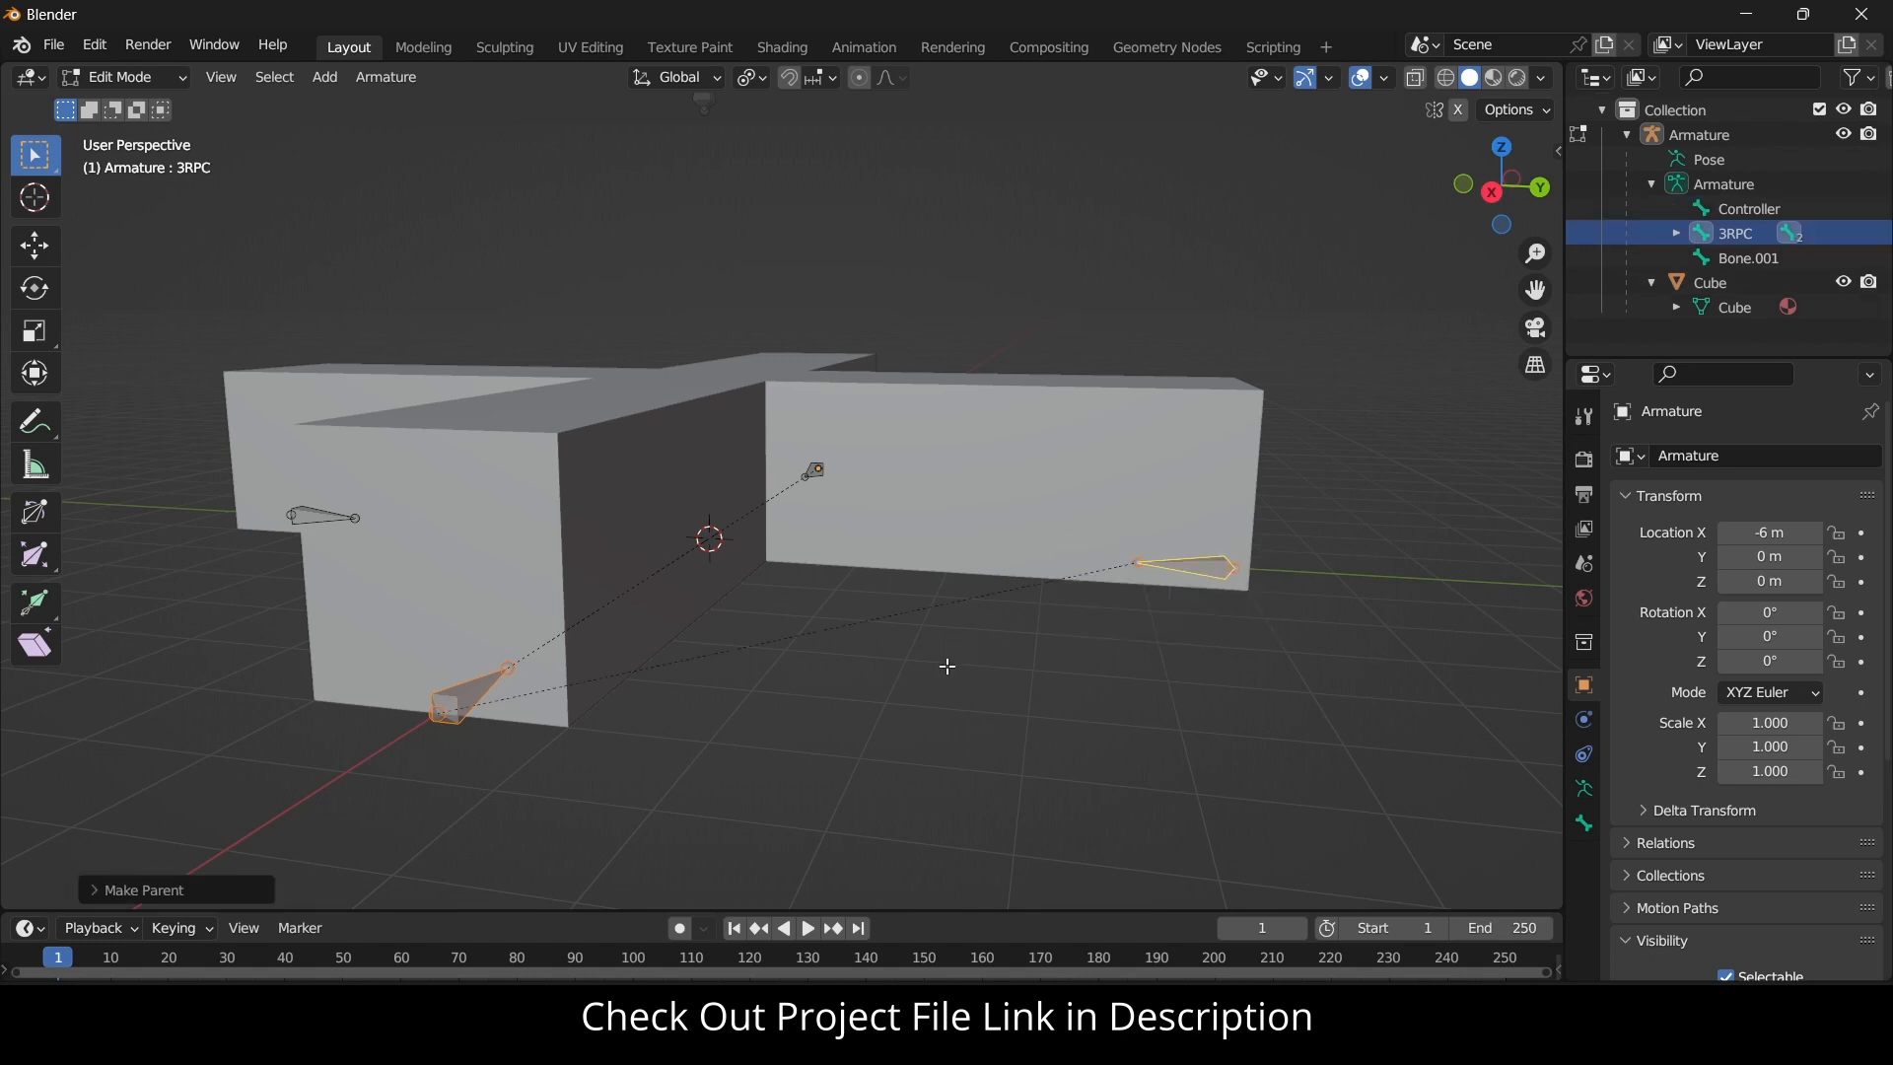
# Parent the 3RPC bone to the bone at the mesh's negative Y end with Keep Offset.
pyautogui.scroll(-3, 932, 335)
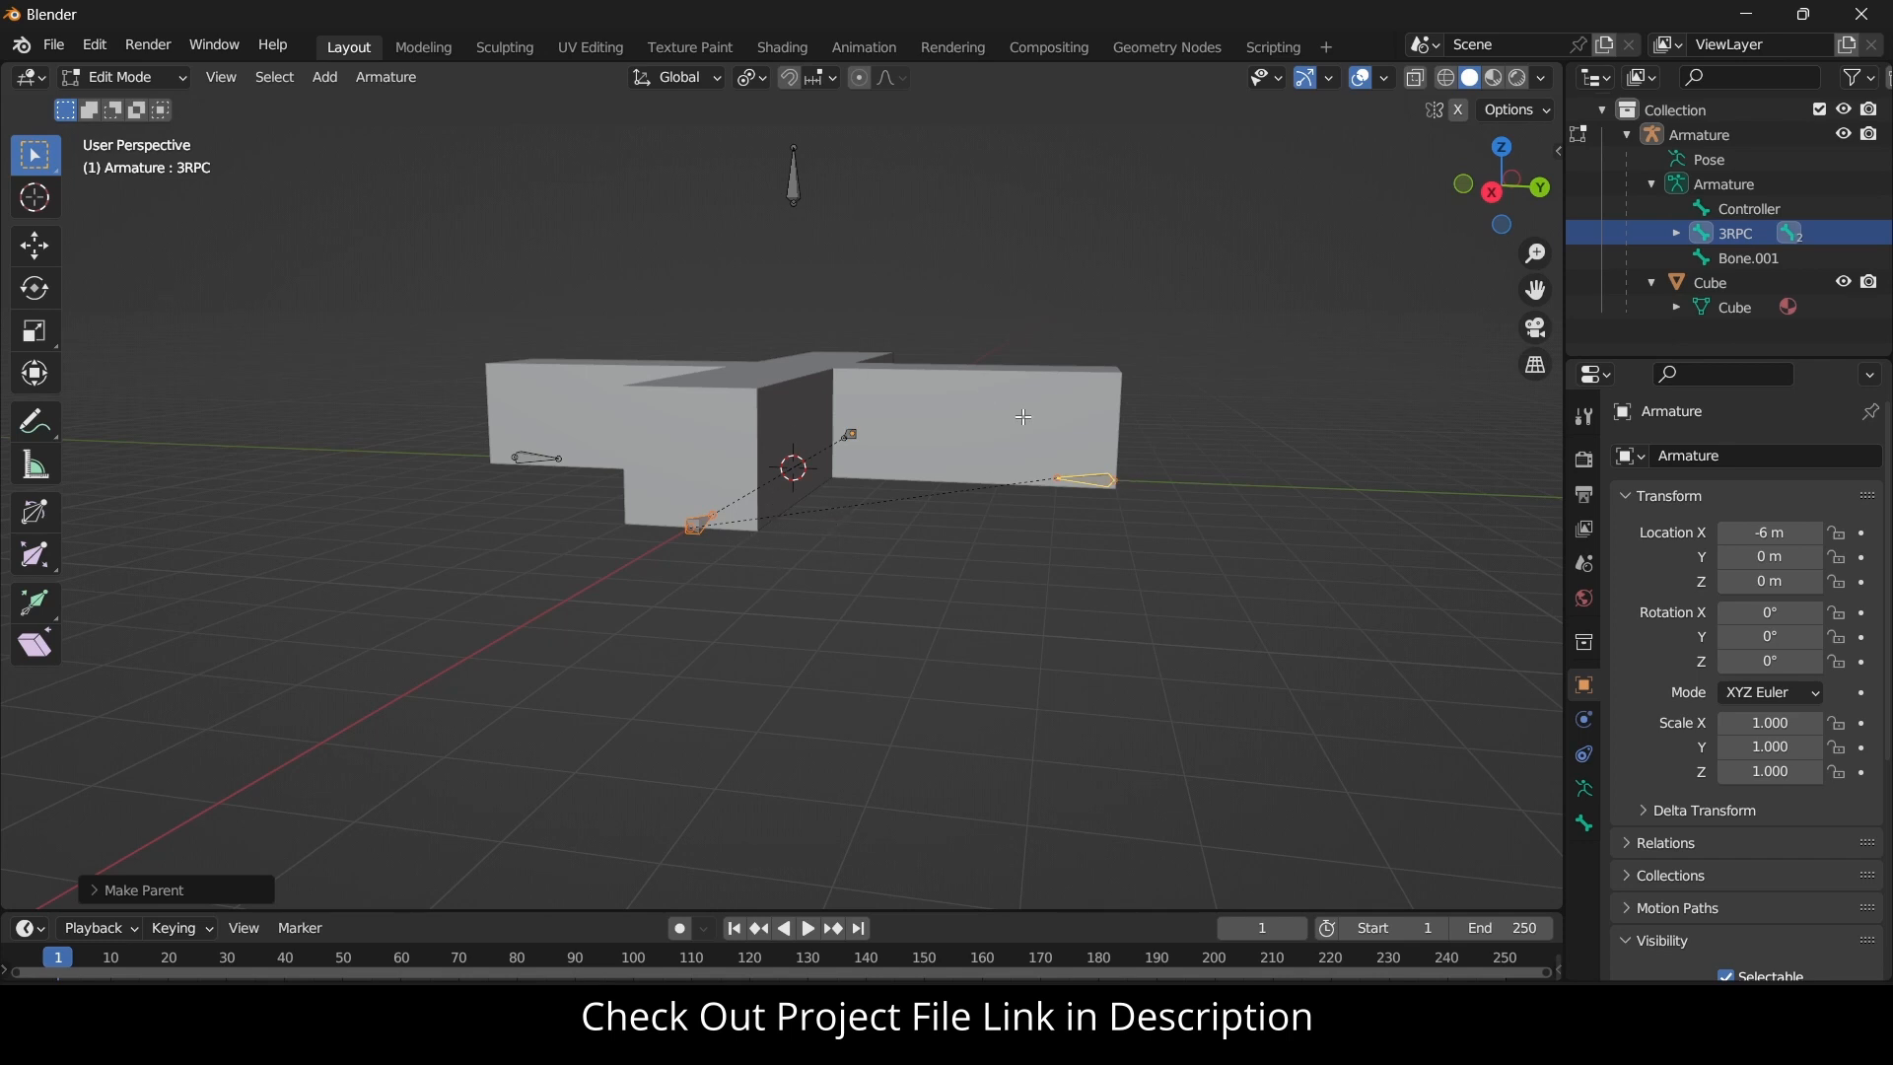
pyautogui.moveTo(846, 511); pyautogui.dragTo(901, 517, button='middle')
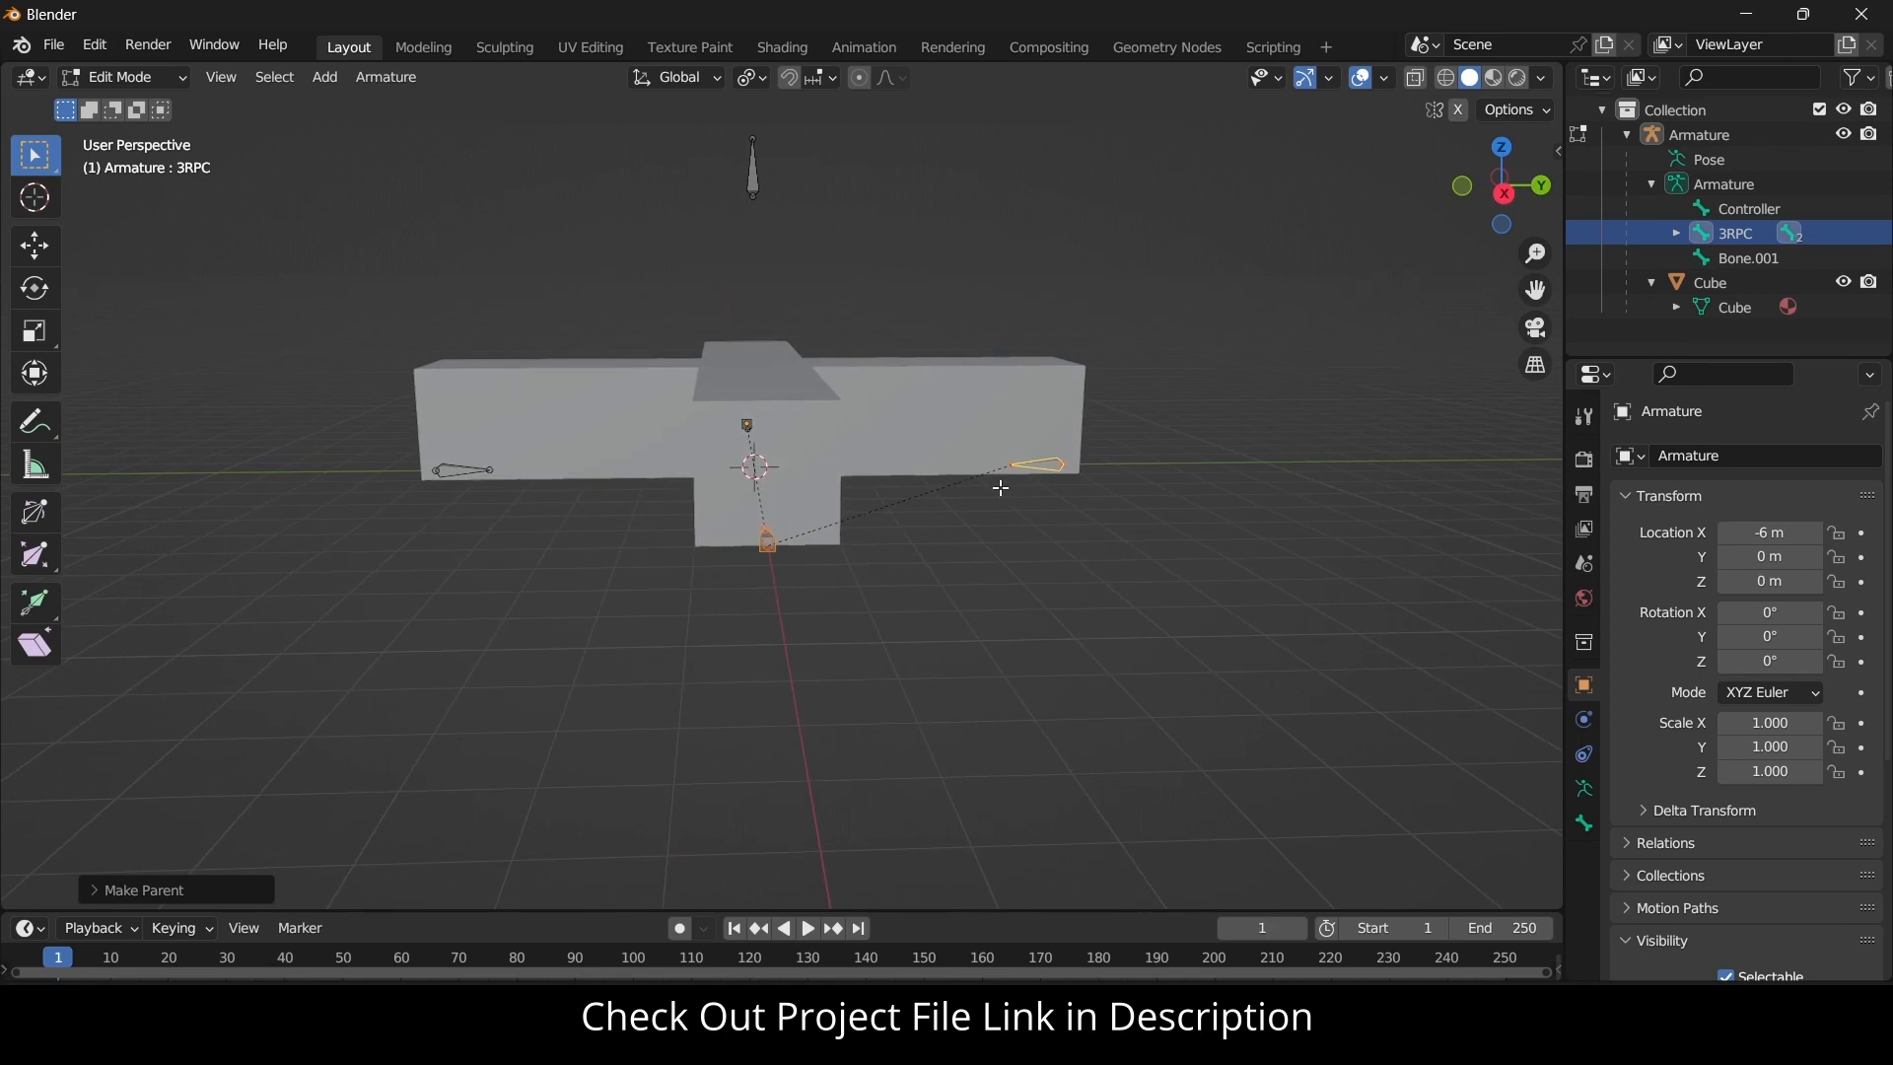
pyautogui.click(1042, 460)
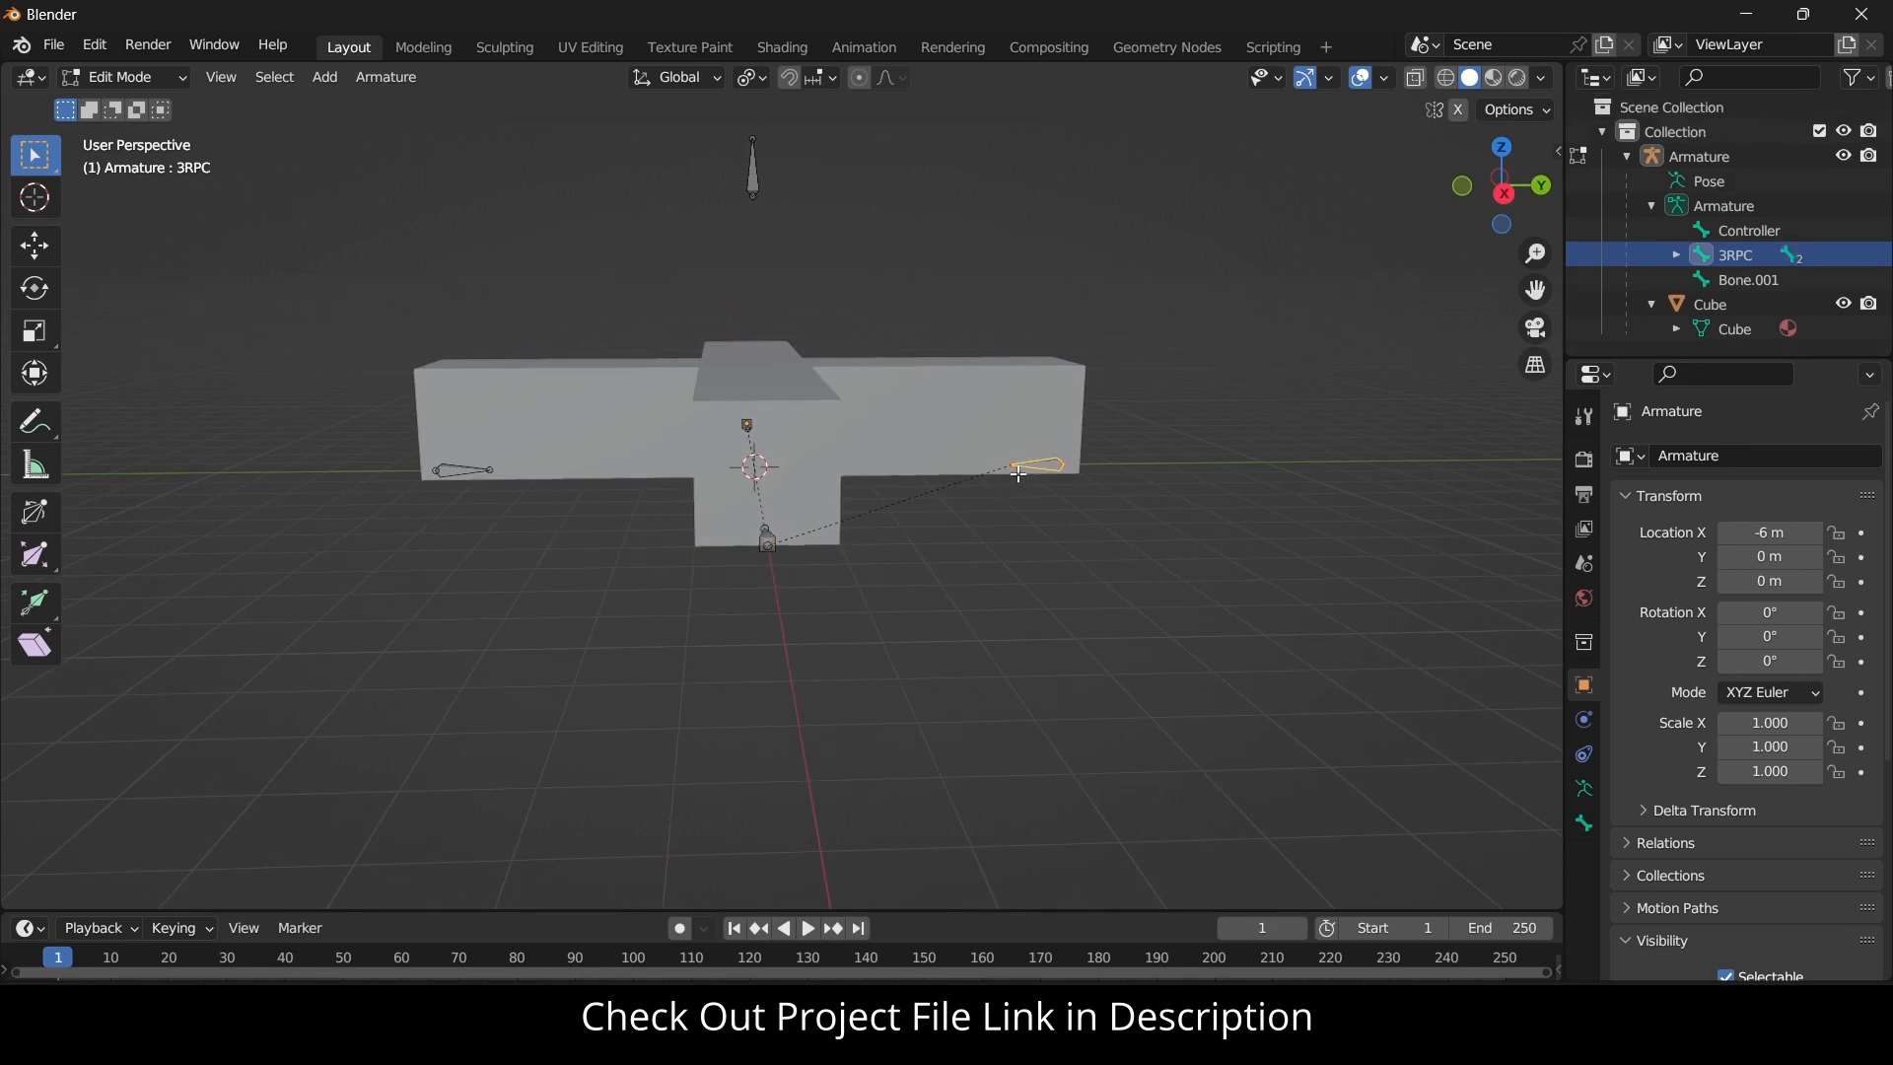
pyautogui.keyDown('shift'); pyautogui.click(452, 465); pyautogui.keyUp('shift')
pyautogui.hotkey('ctrl', 'p')
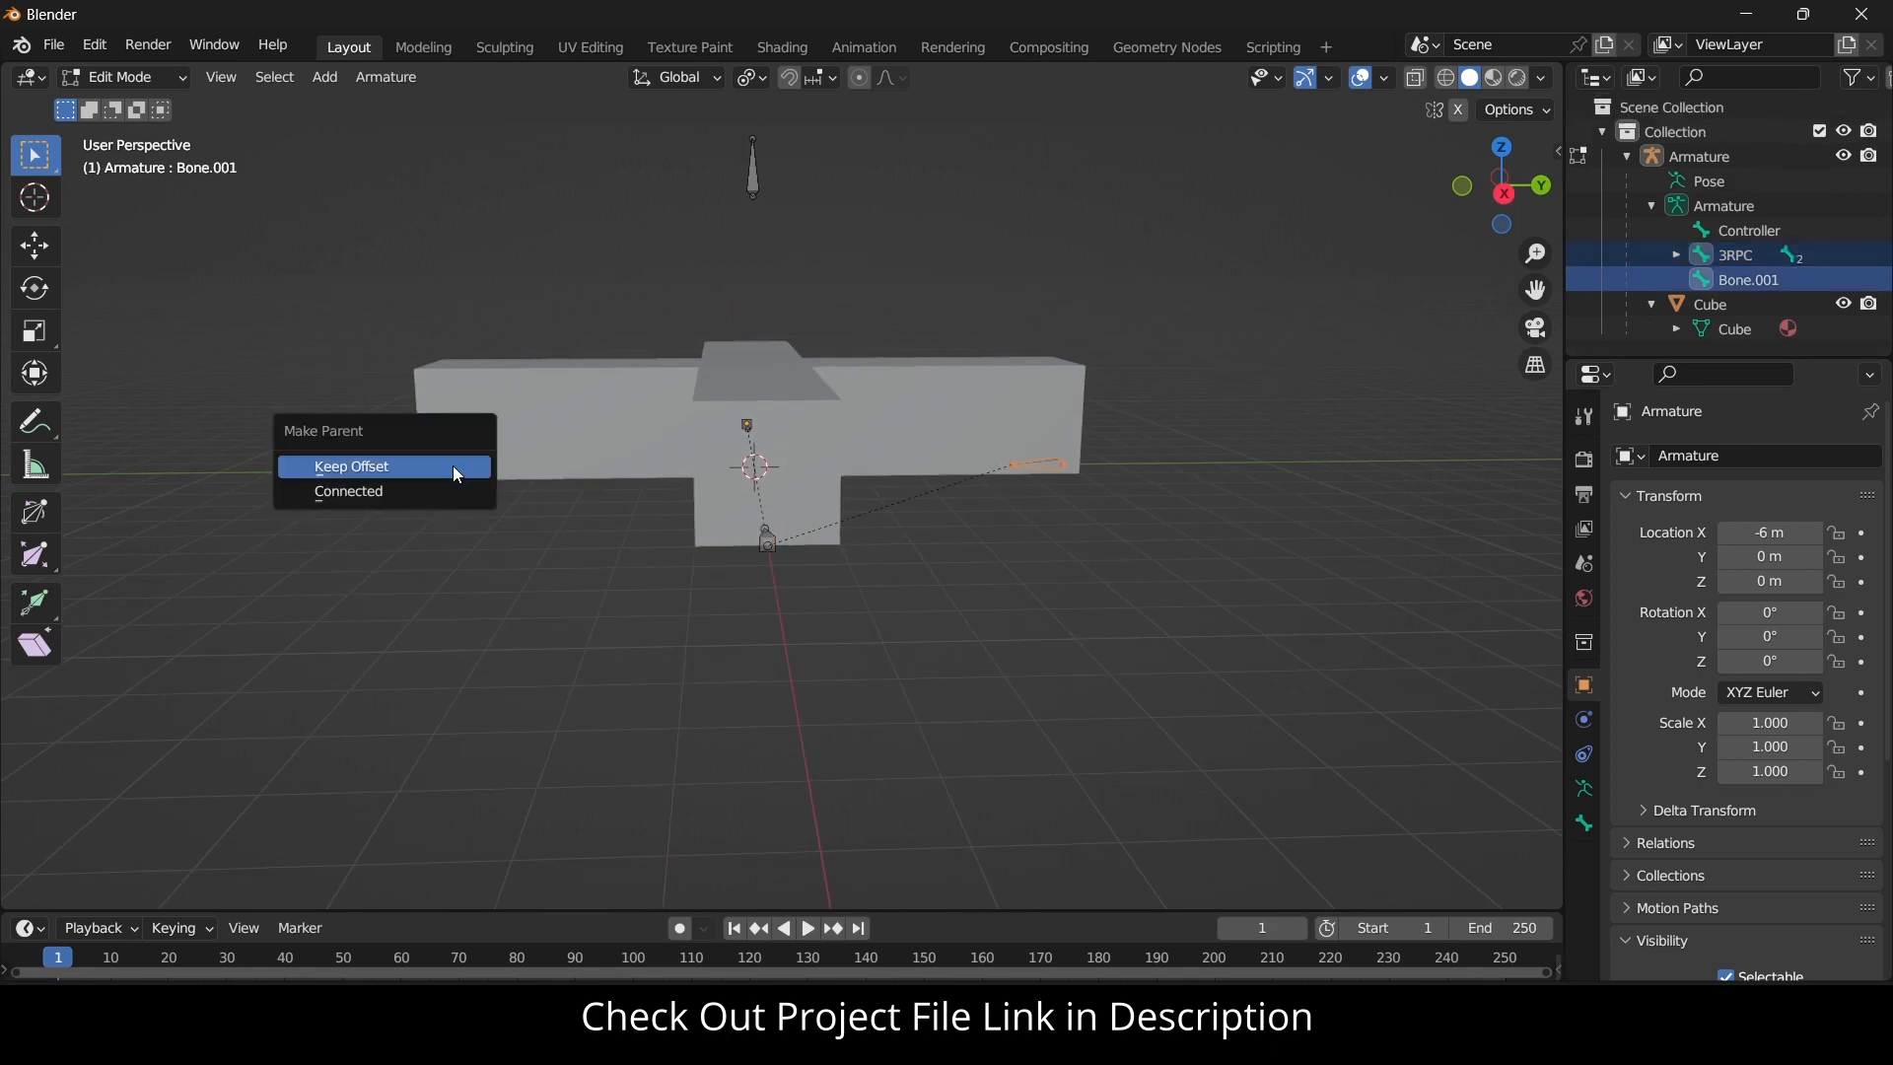
pyautogui.click(453, 465)
# Rename the bone at the mesh's negative Y end as 4LP.
pyautogui.scroll(3, 453, 471)
pyautogui.click(612, 585)
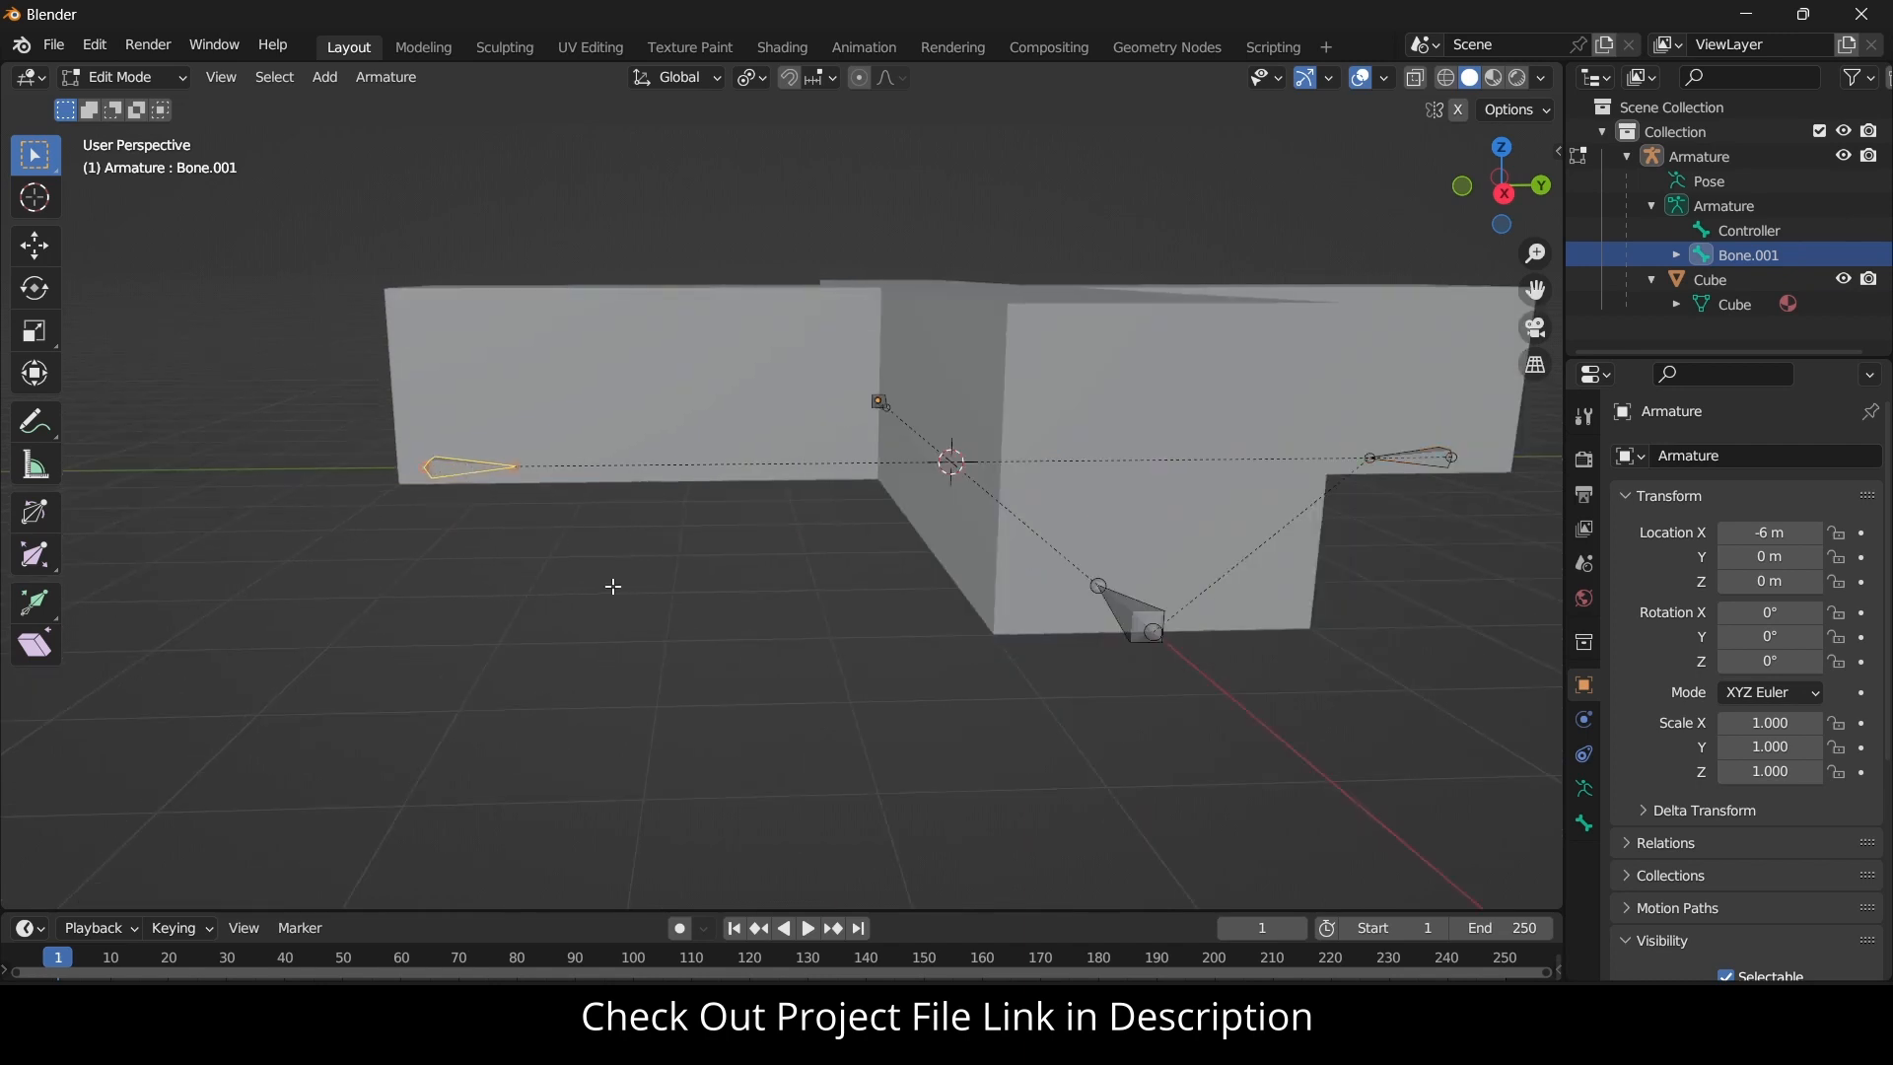
pyautogui.press('F2')
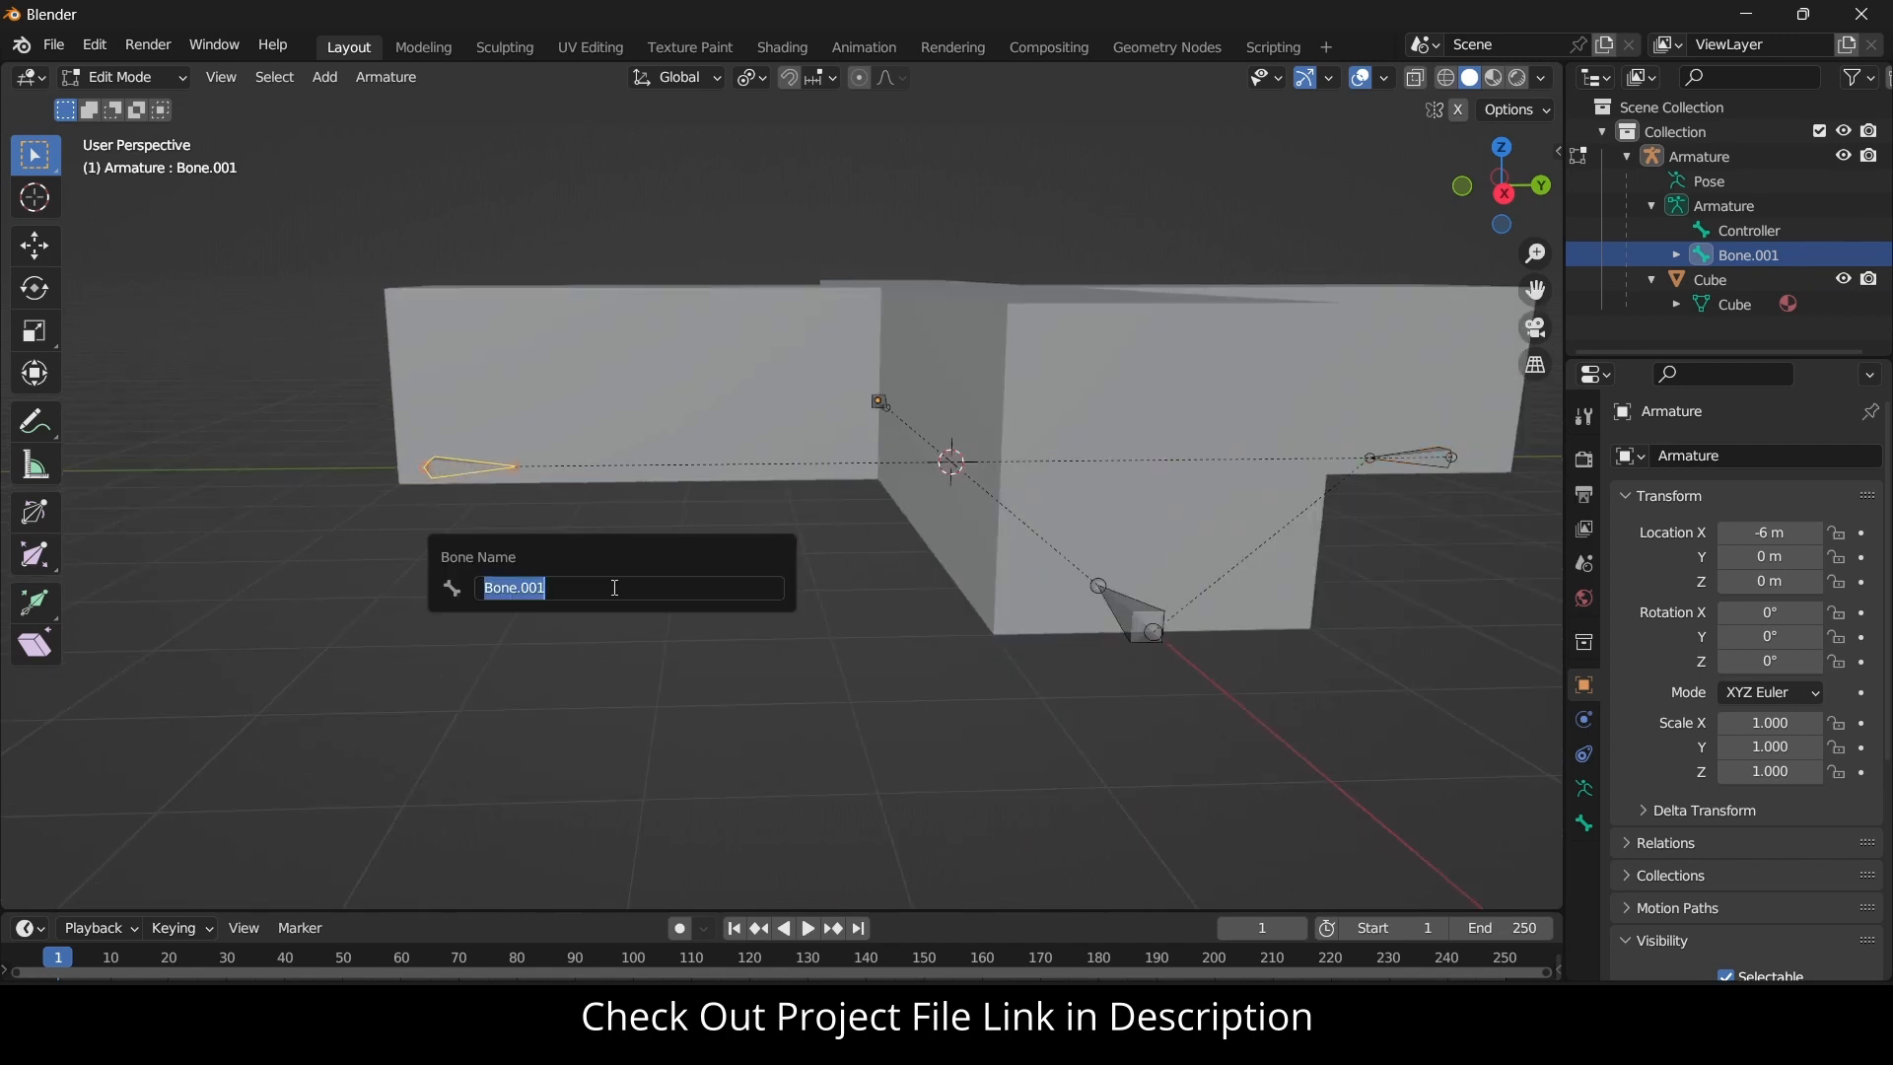
pyautogui.write('4LP')
pyautogui.press('Return')
# Enter Pose Mode with the 3RPC bone selected and add a Transformation bone constraint to it.
pyautogui.scroll(-3, 638, 653)
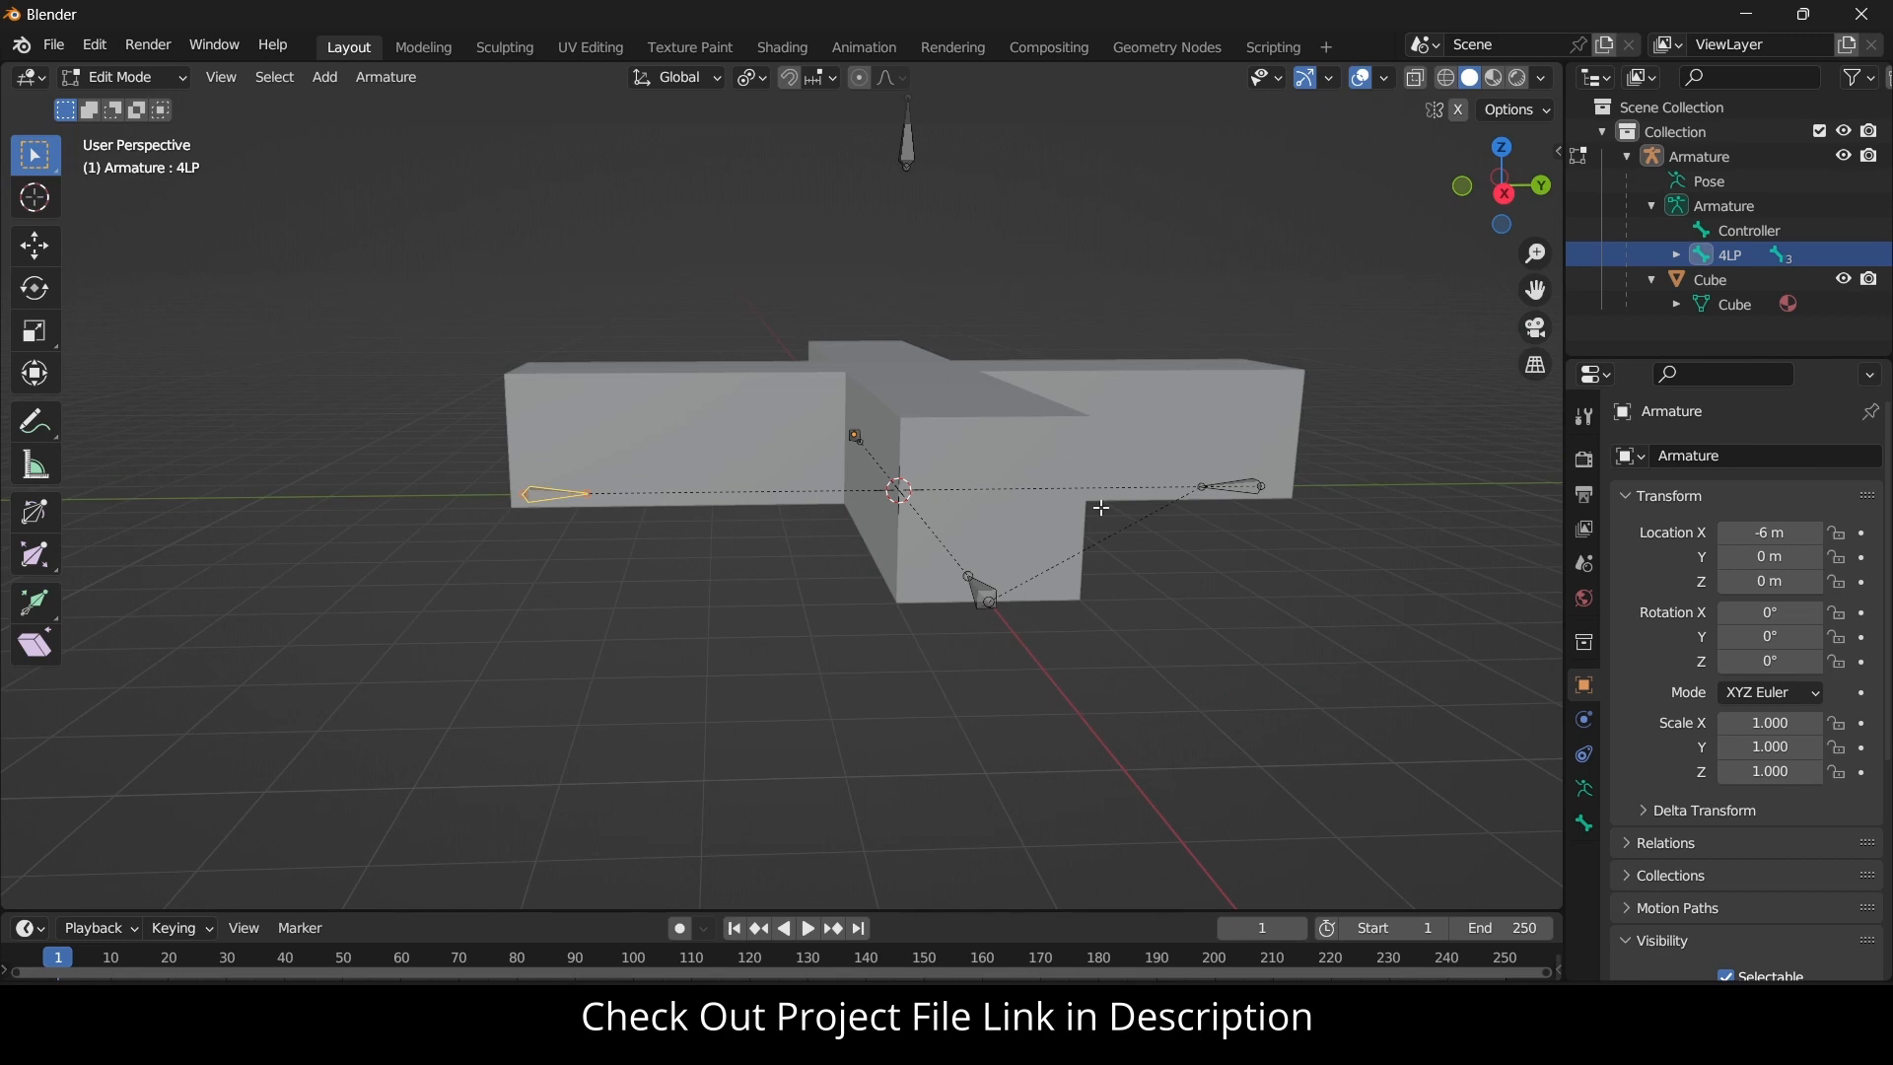
pyautogui.moveTo(1101, 508); pyautogui.dragTo(1009, 545, button='middle')
pyautogui.click(1139, 504)
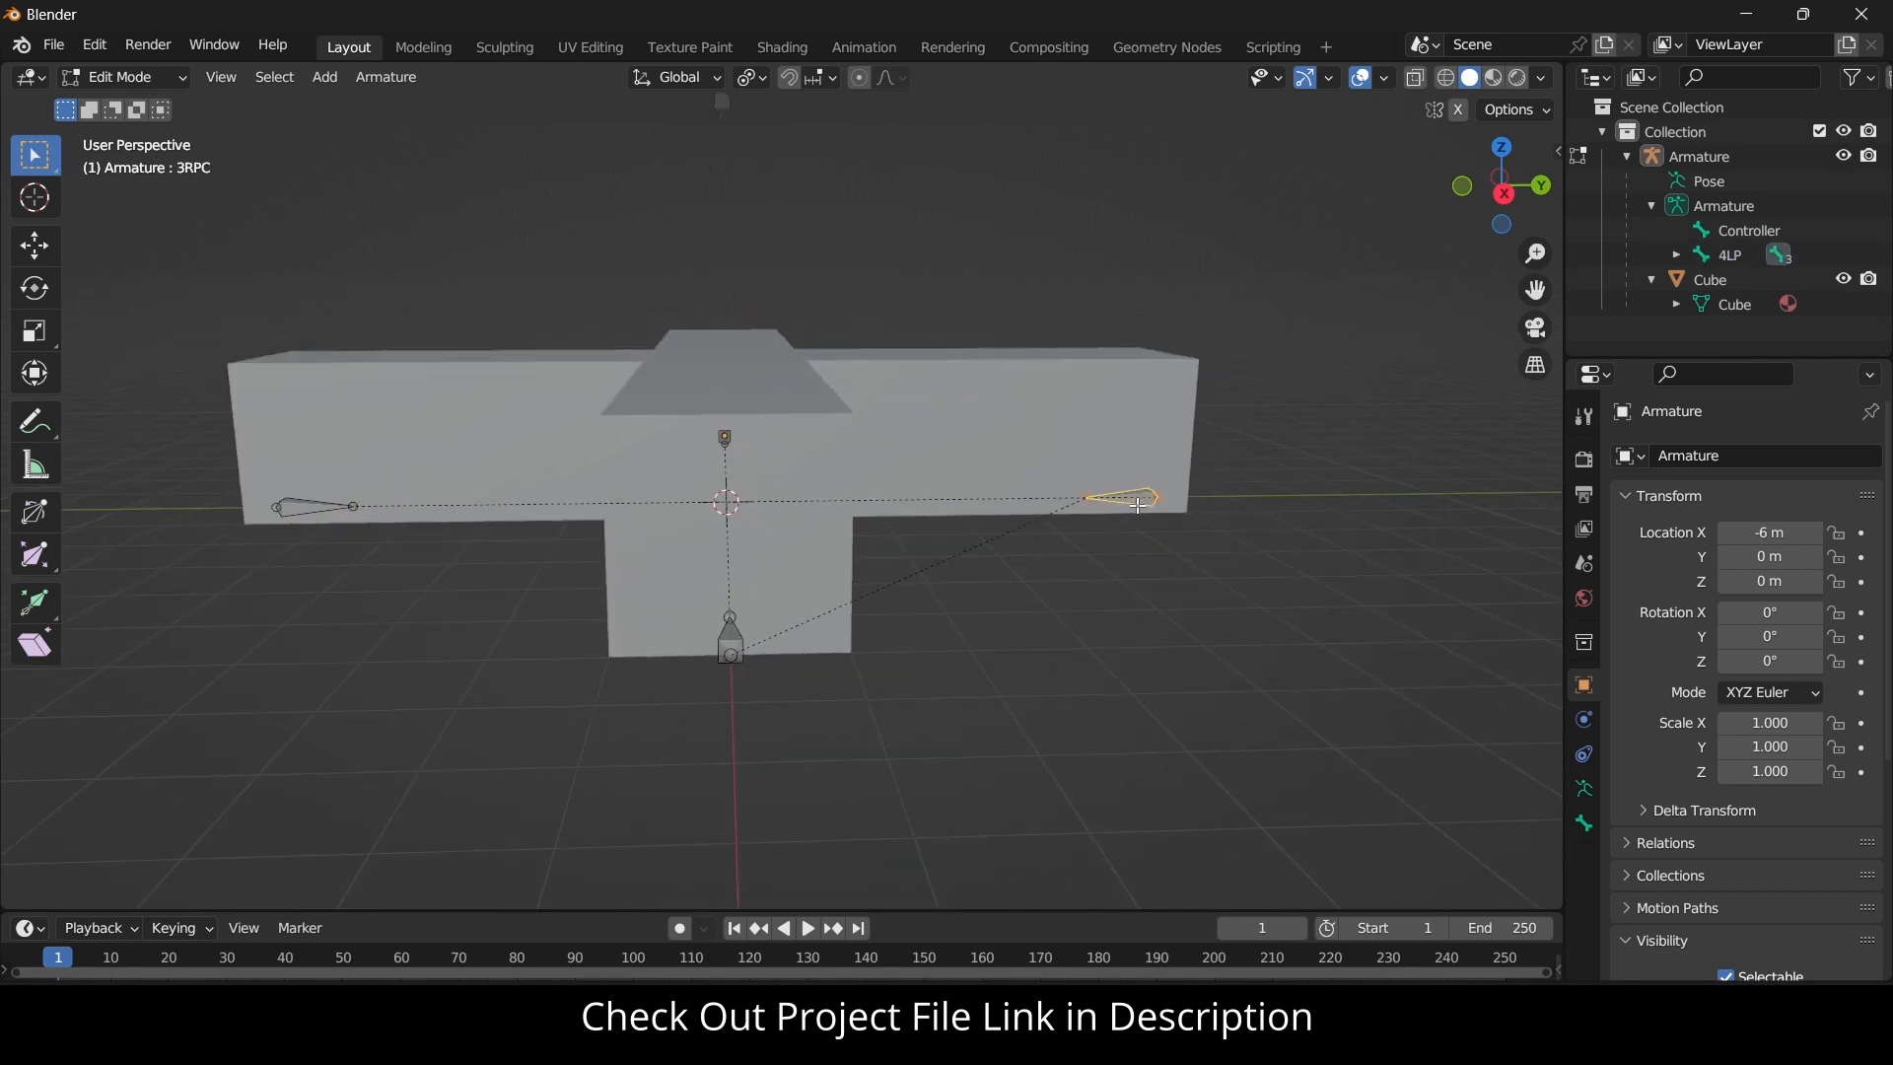
pyautogui.click(120, 79)
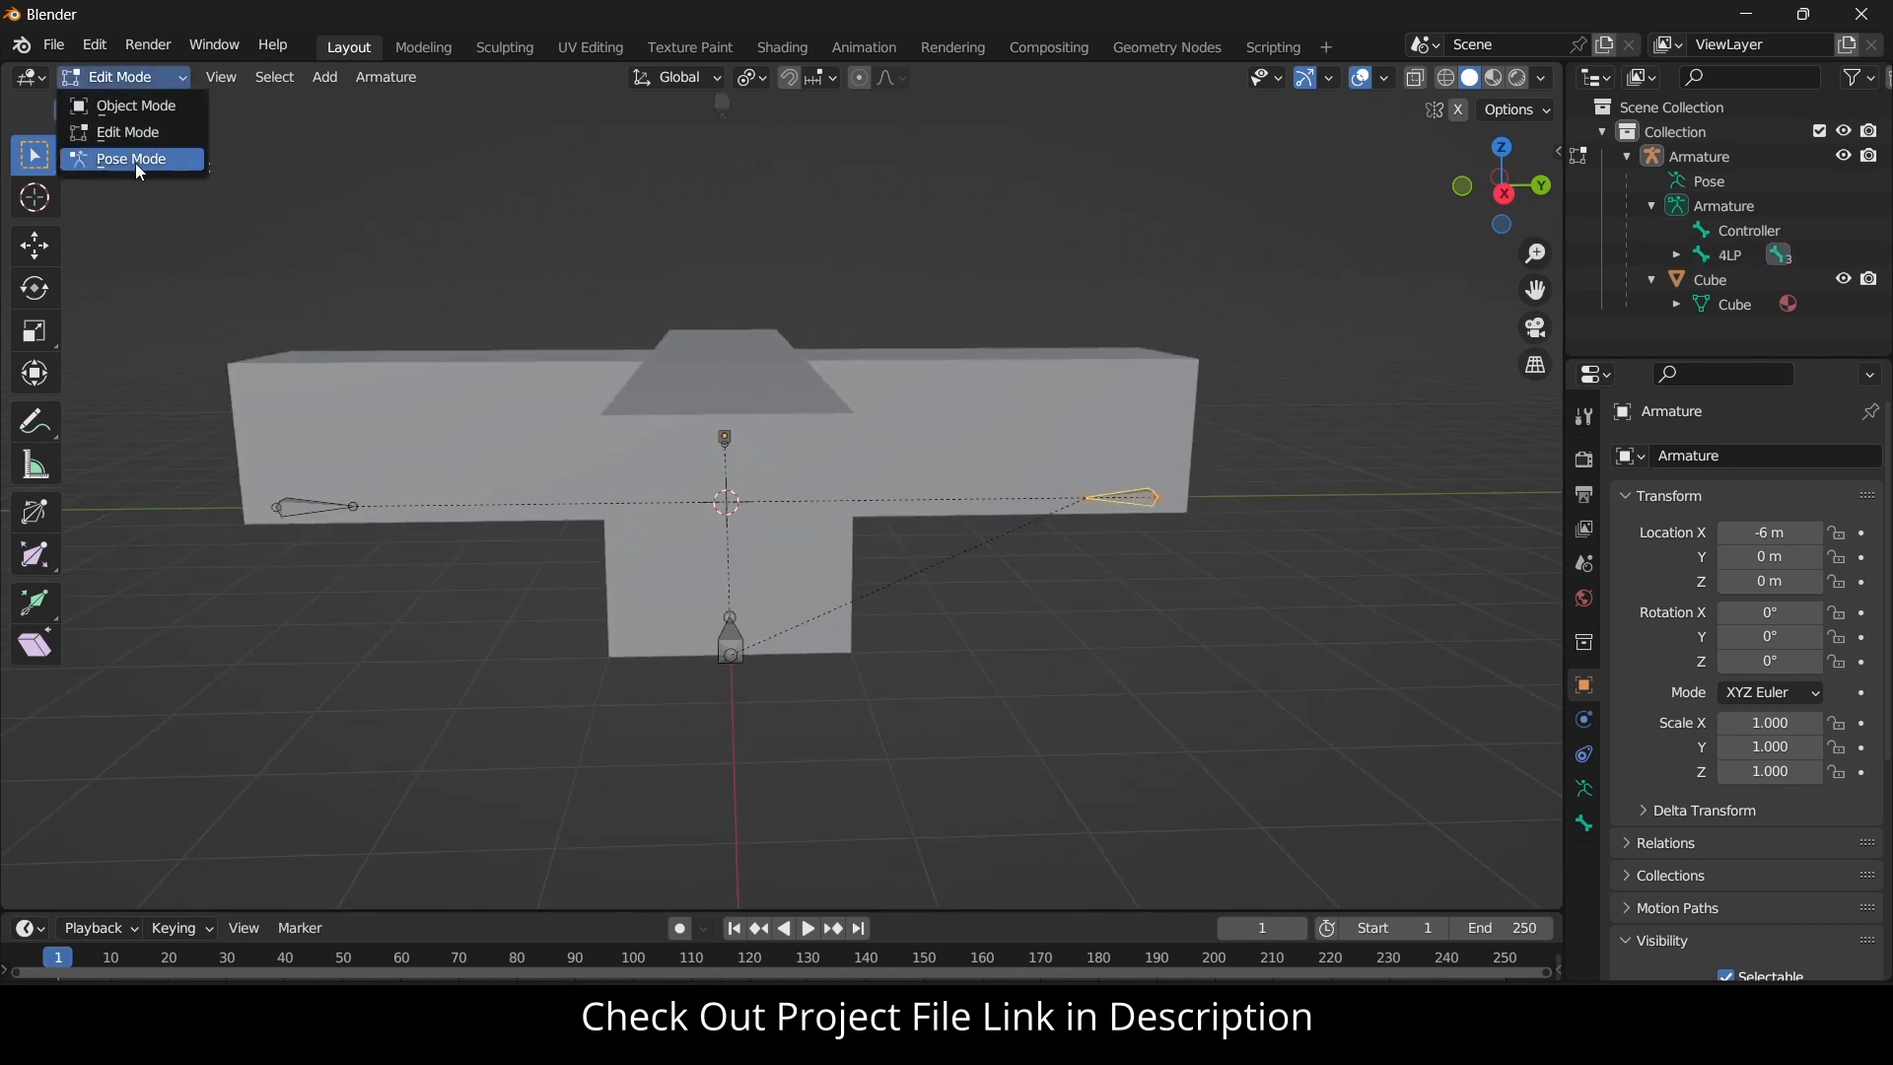
pyautogui.click(136, 160)
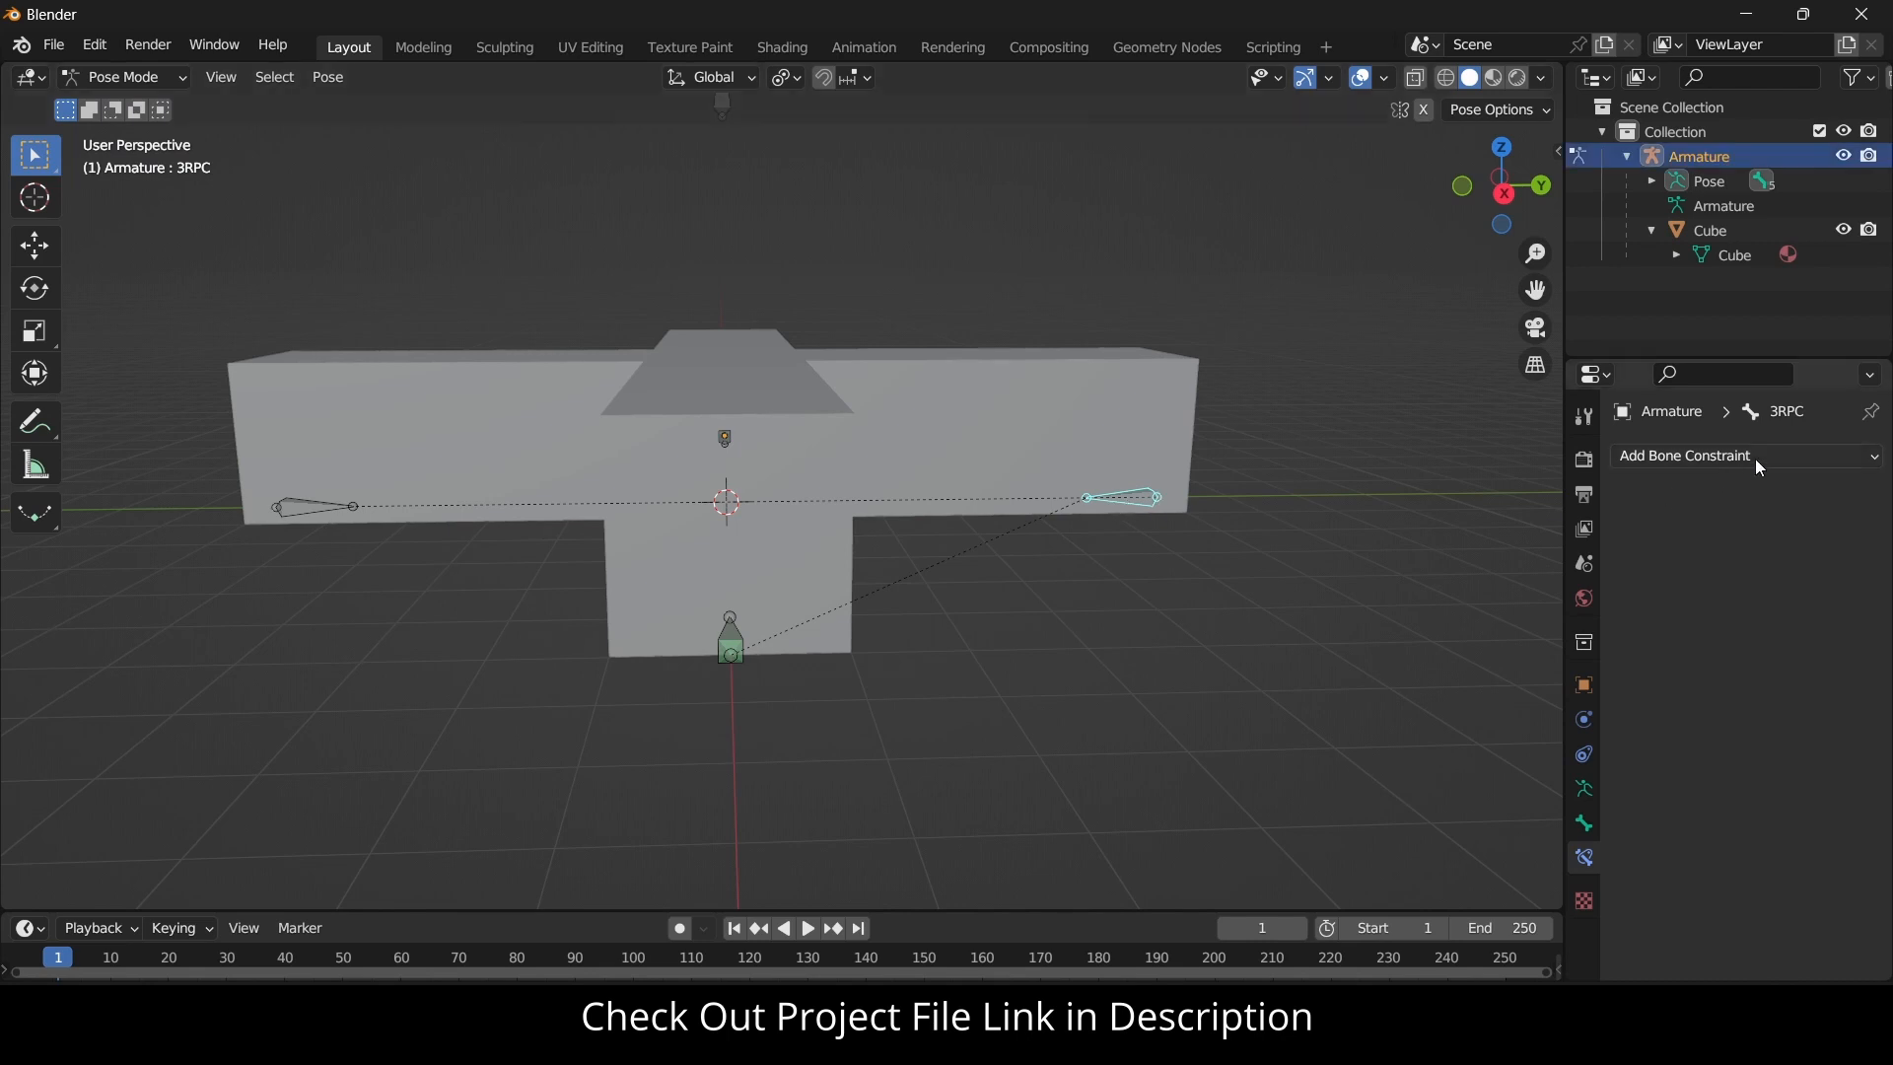
pyautogui.click(1755, 458)
pyautogui.click(1464, 771)
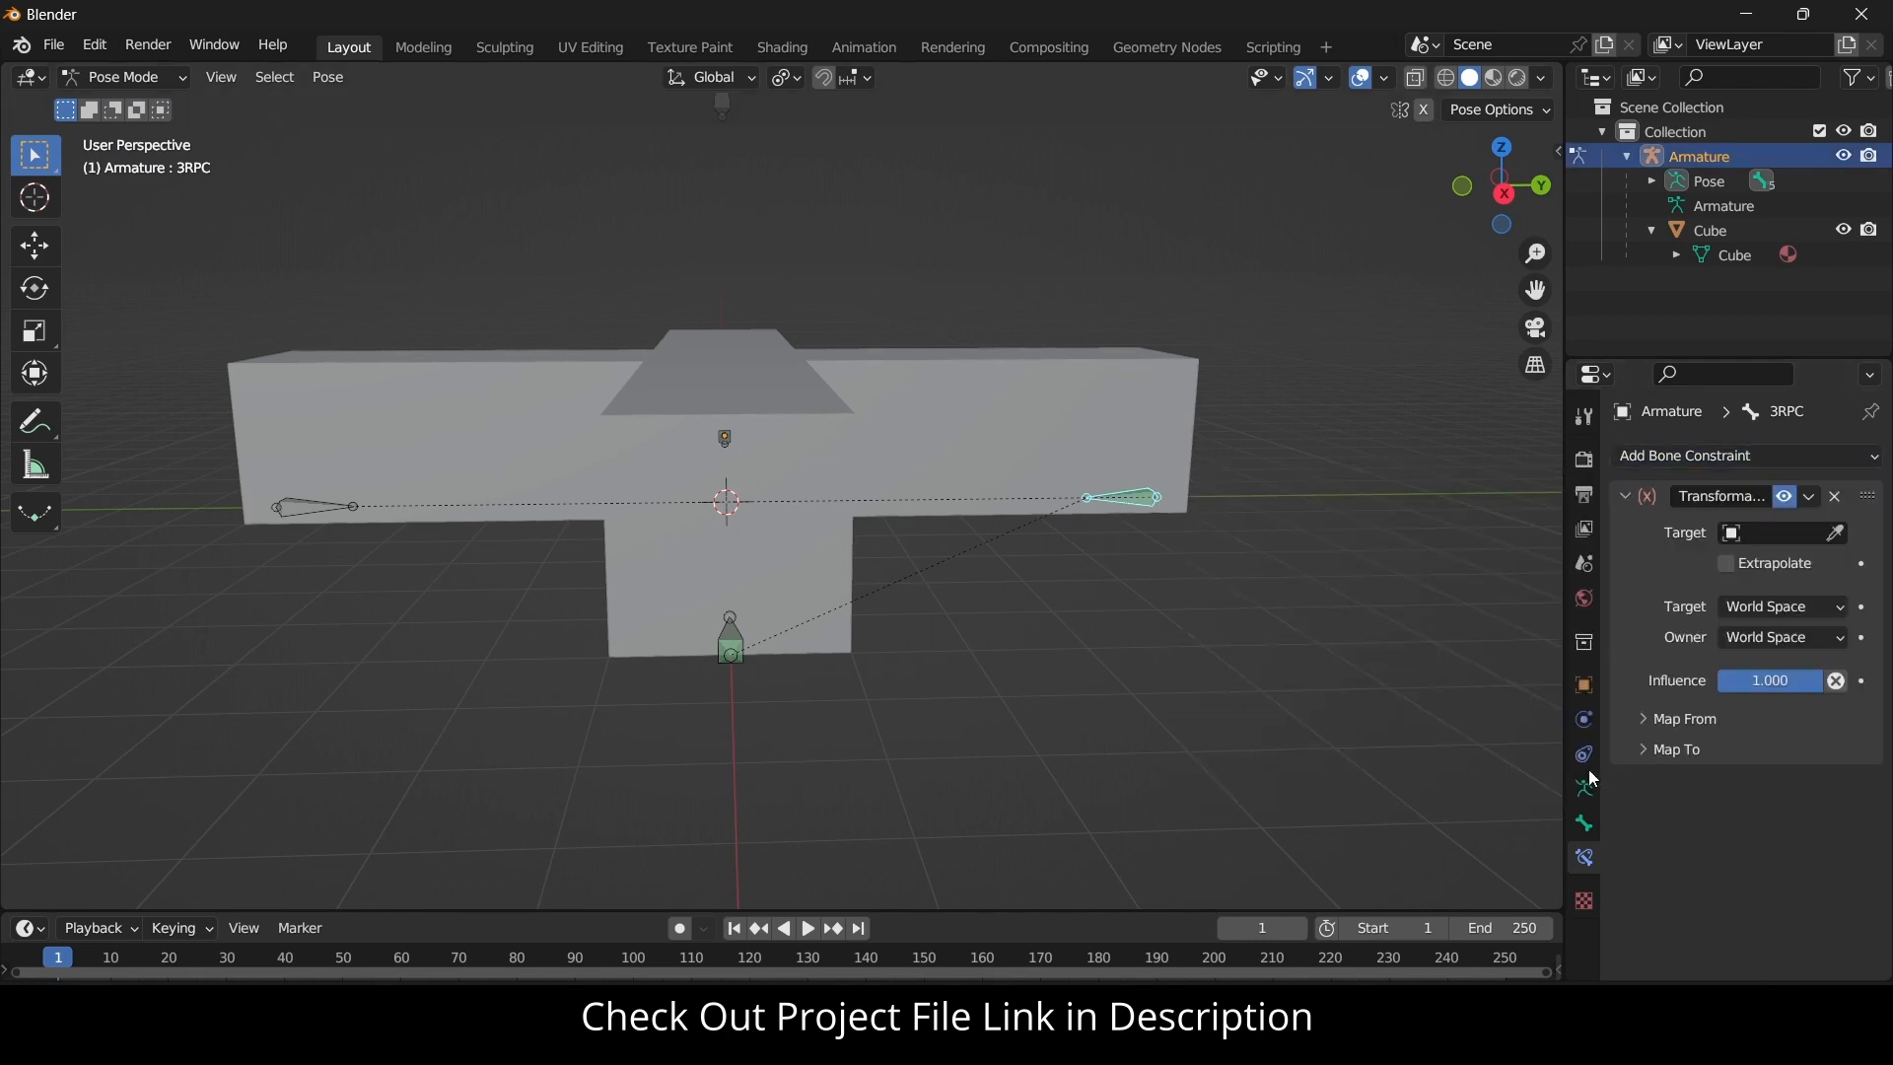
# Target the 3RPC bone's Transformation constraint at the Armature's Controller bone.
pyautogui.click(1769, 533)
pyautogui.click(1765, 564)
pyautogui.click(1765, 562)
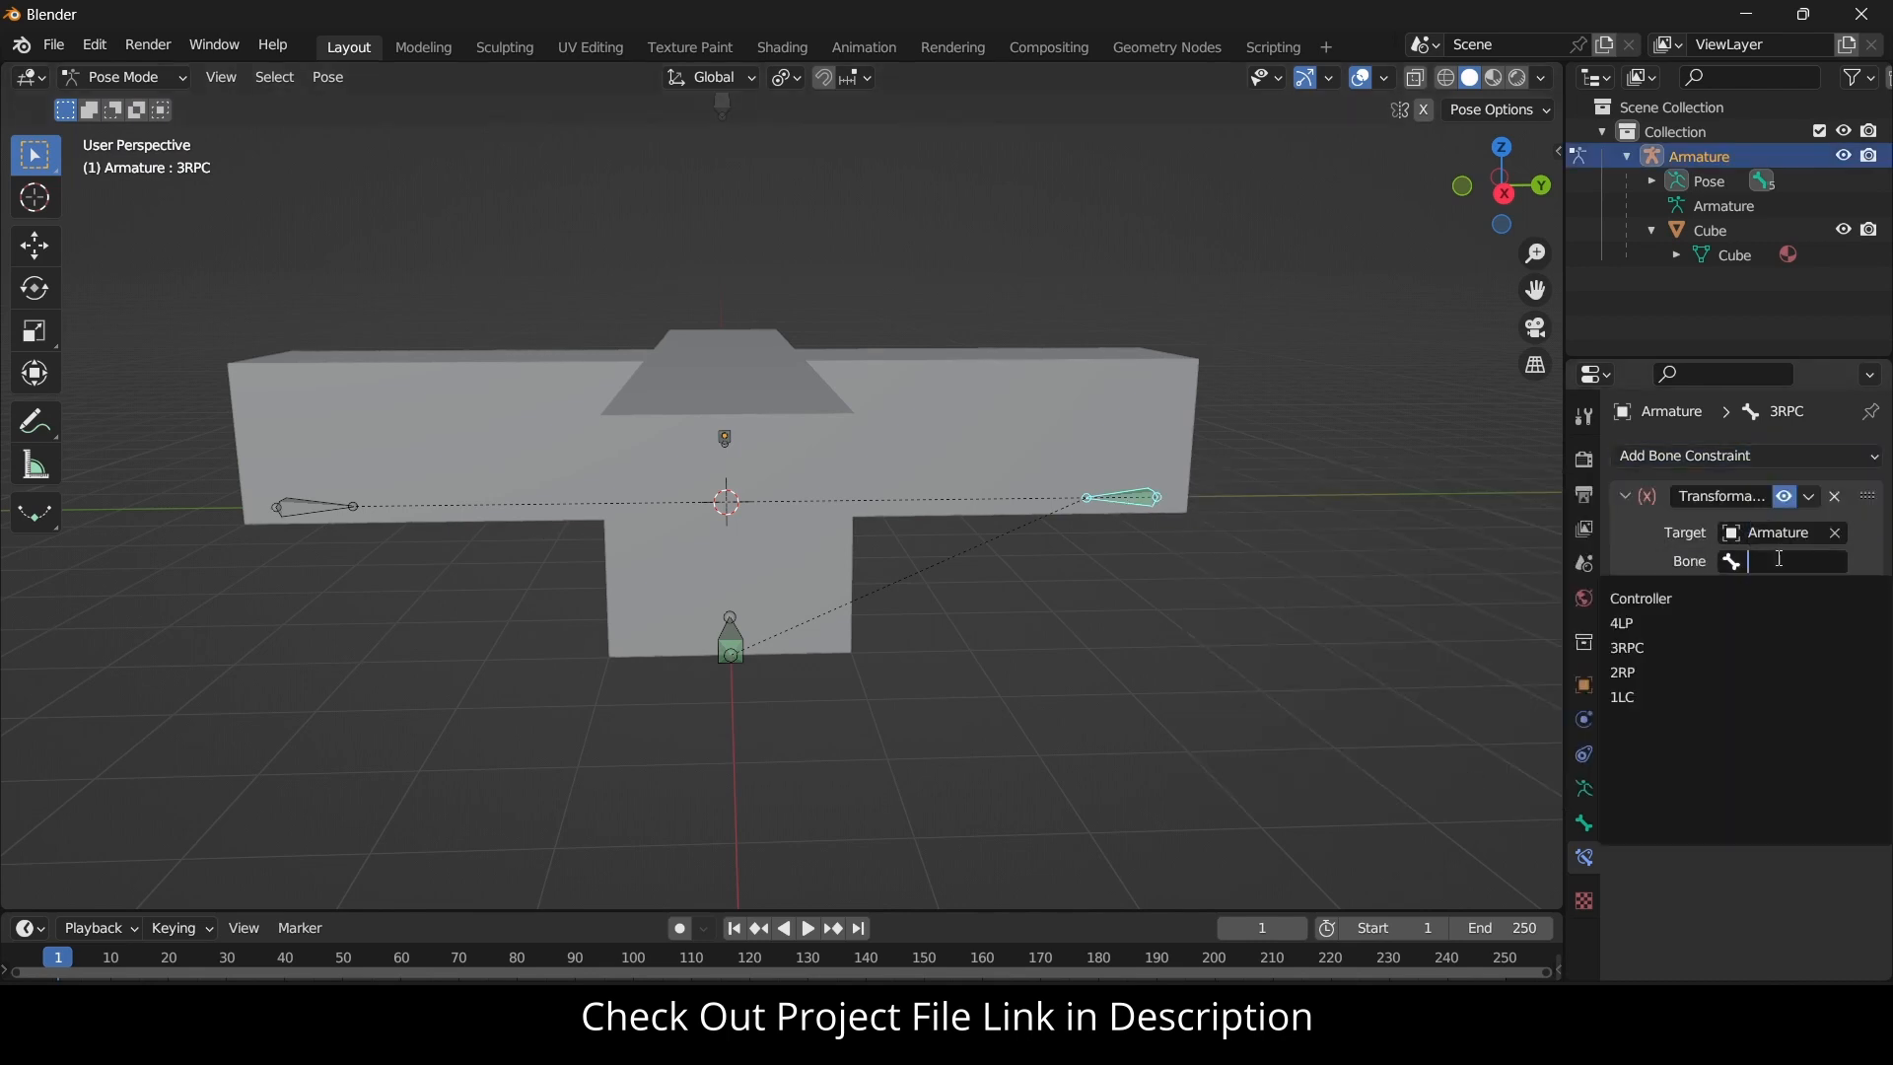
pyautogui.click(1775, 598)
# Set the Map From location Y Max of 3RPC's constraint to 1 m.
pyautogui.press('KP_3')
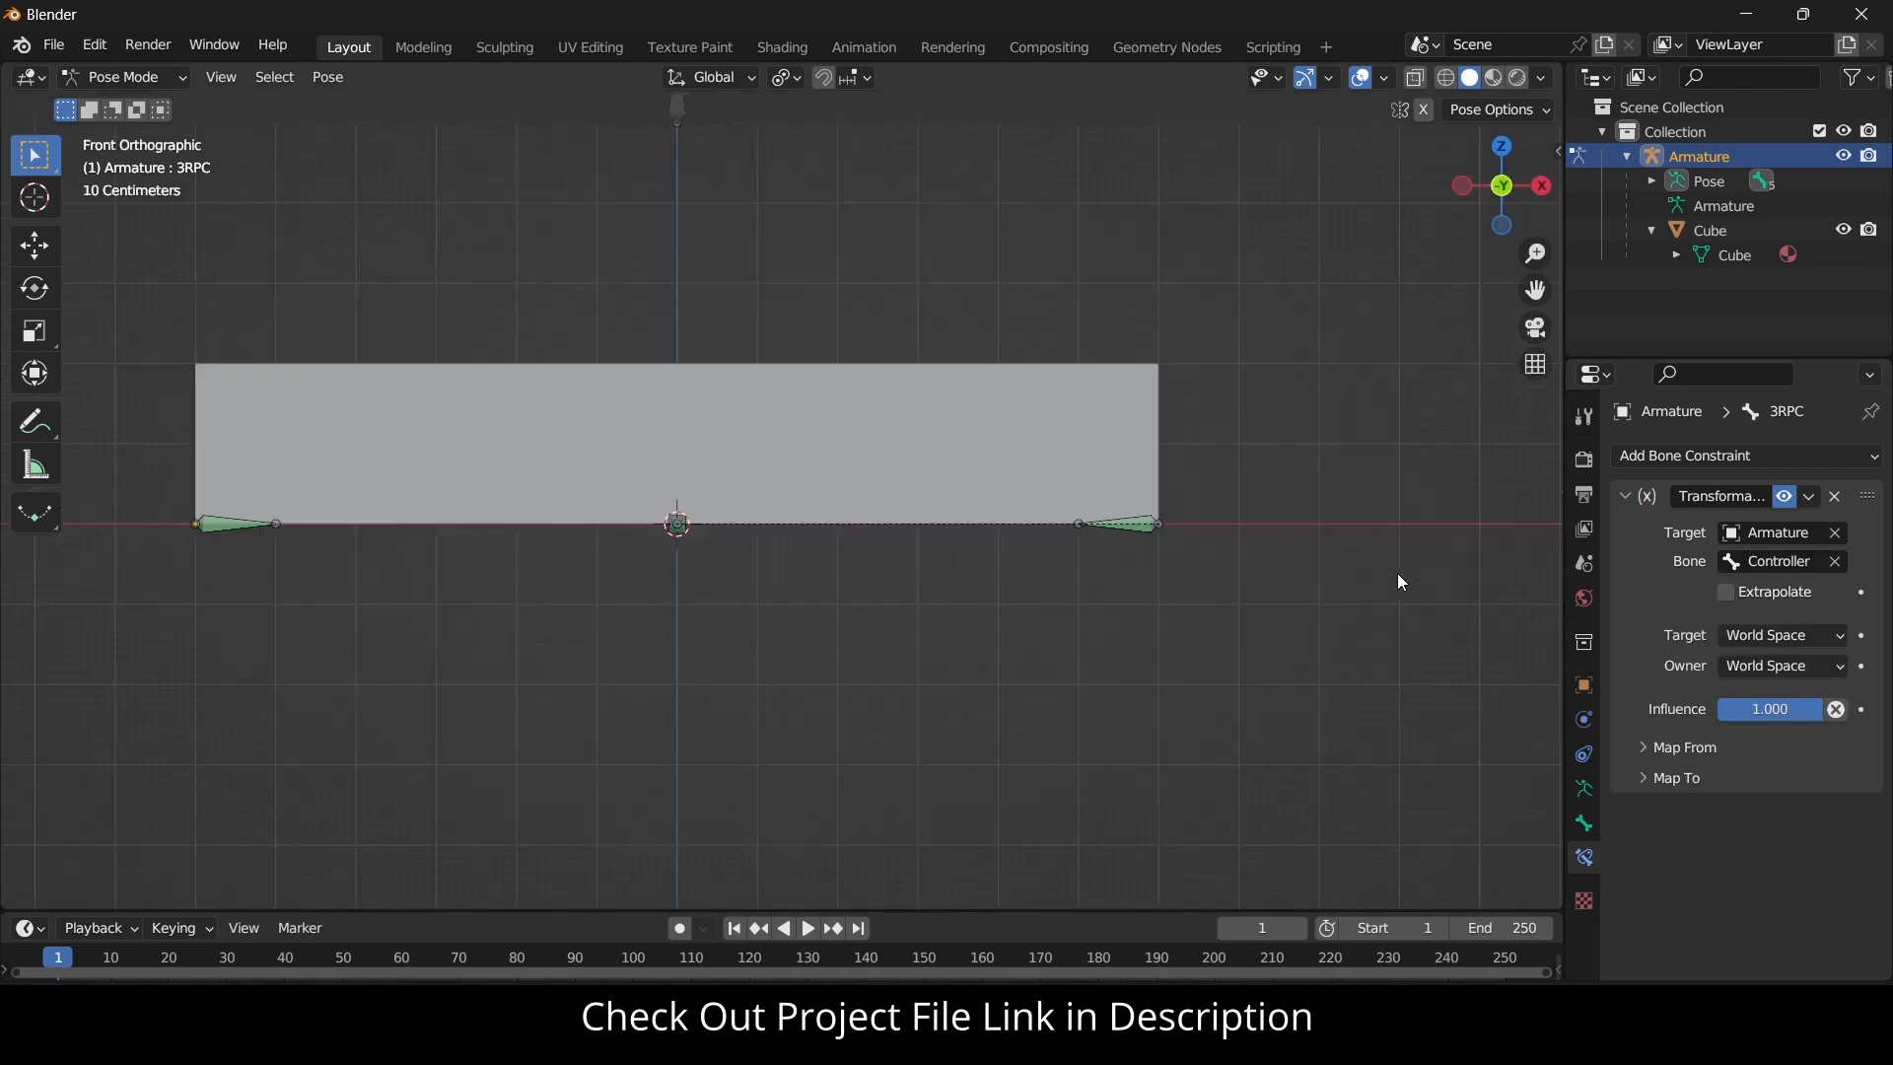
pyautogui.scroll(-2, 1398, 572)
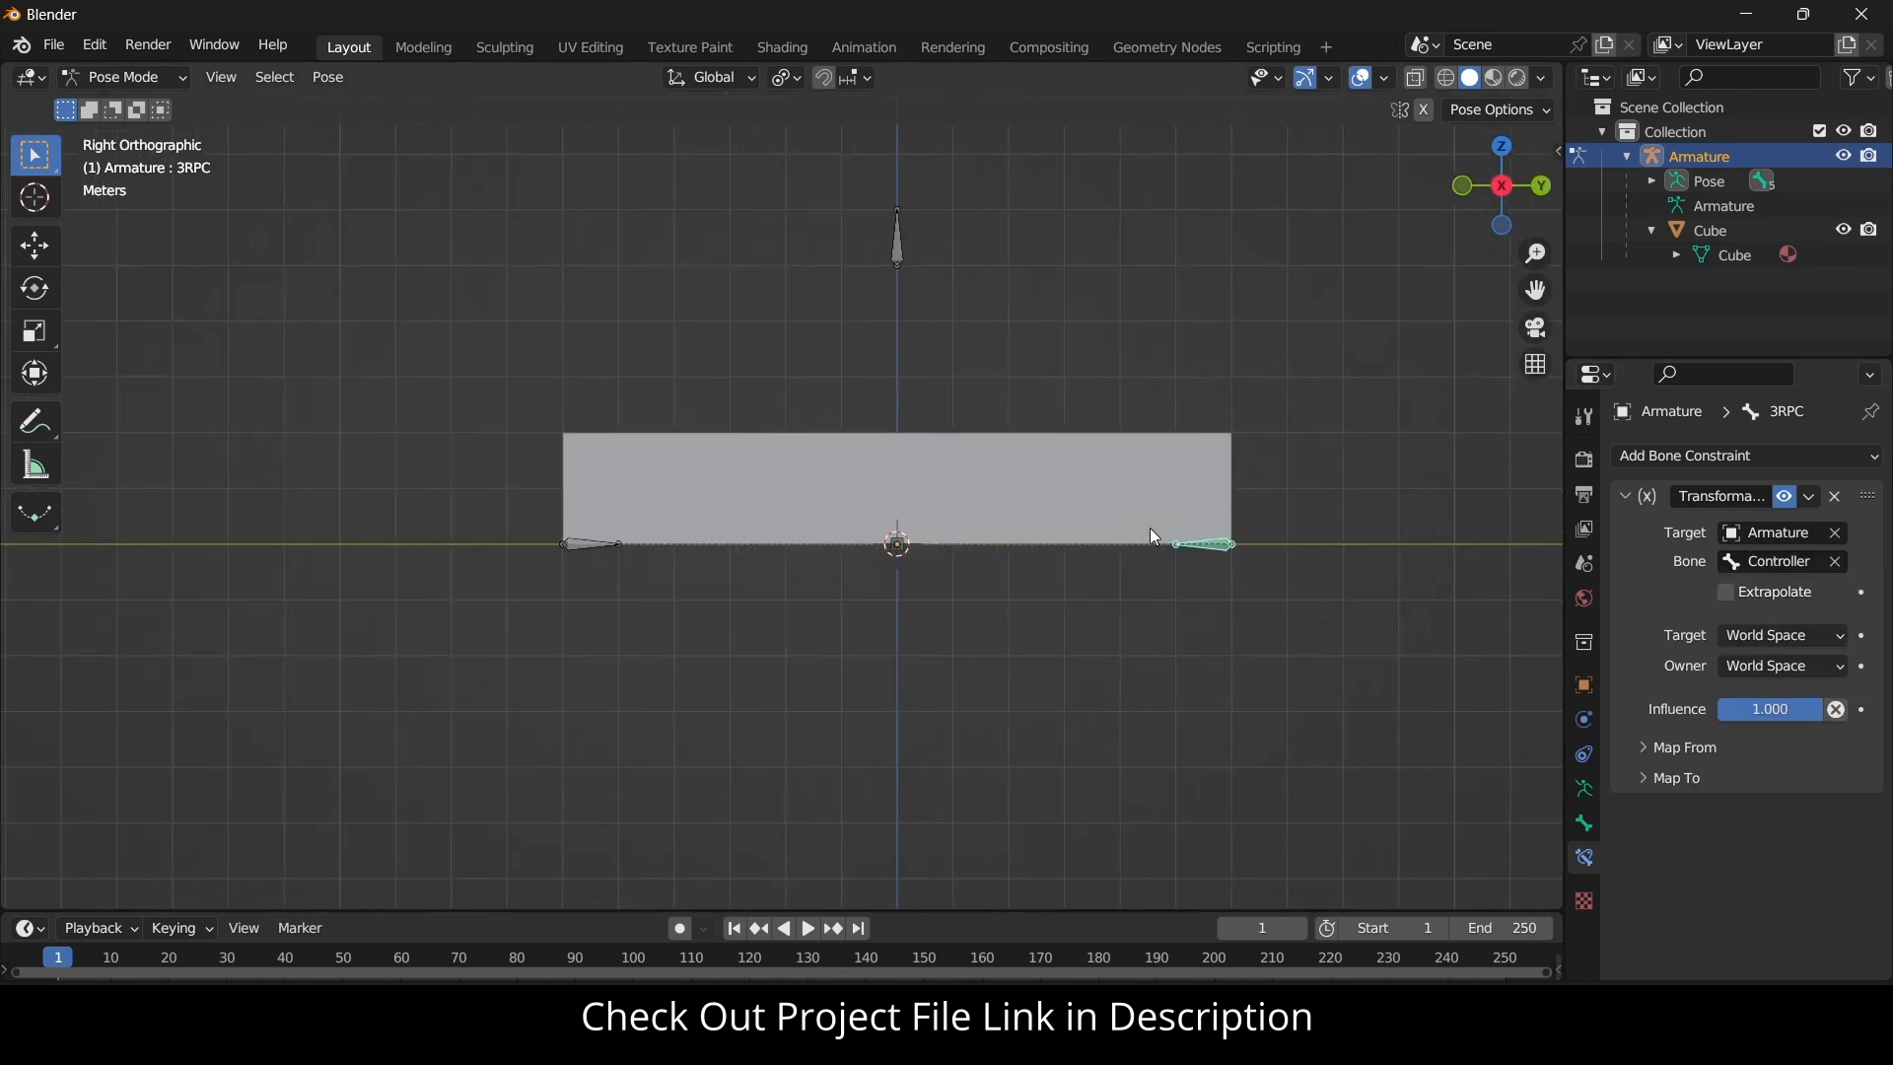
pyautogui.scroll(1, 798, 233)
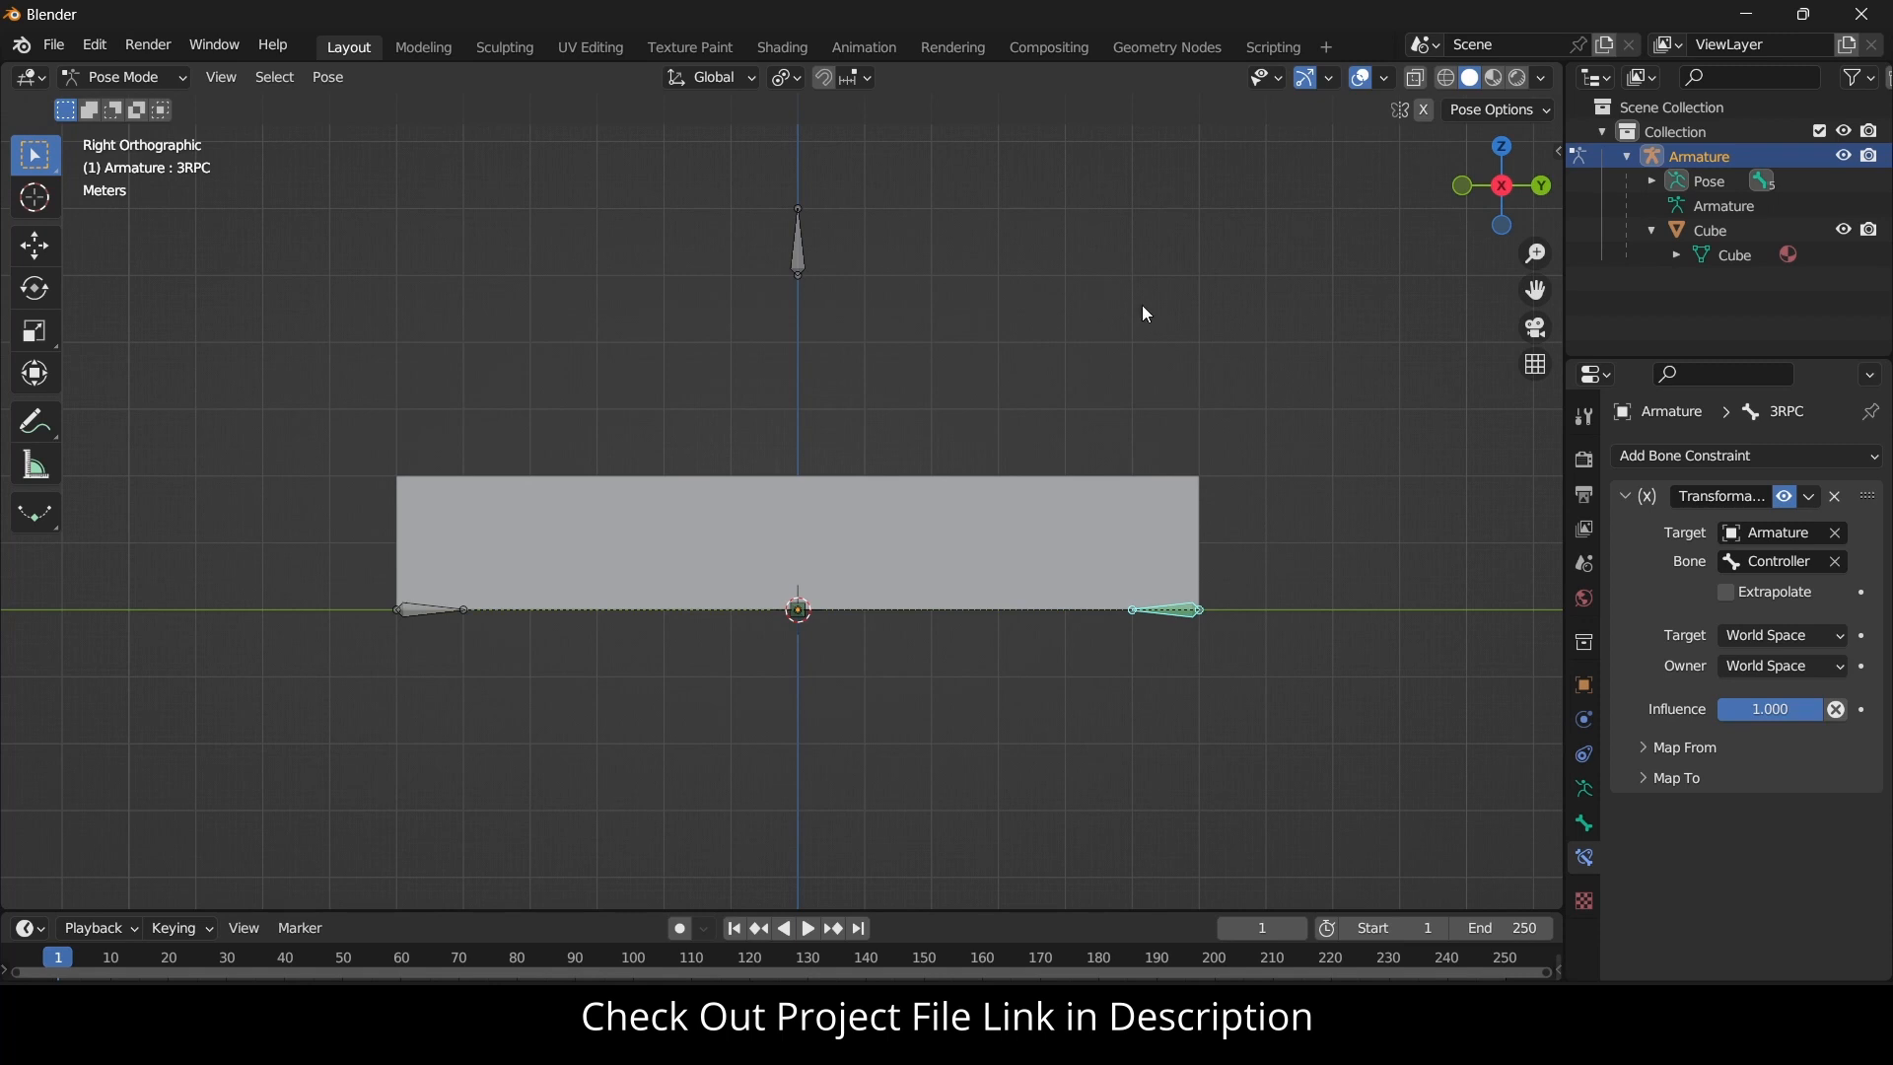
pyautogui.click(1685, 748)
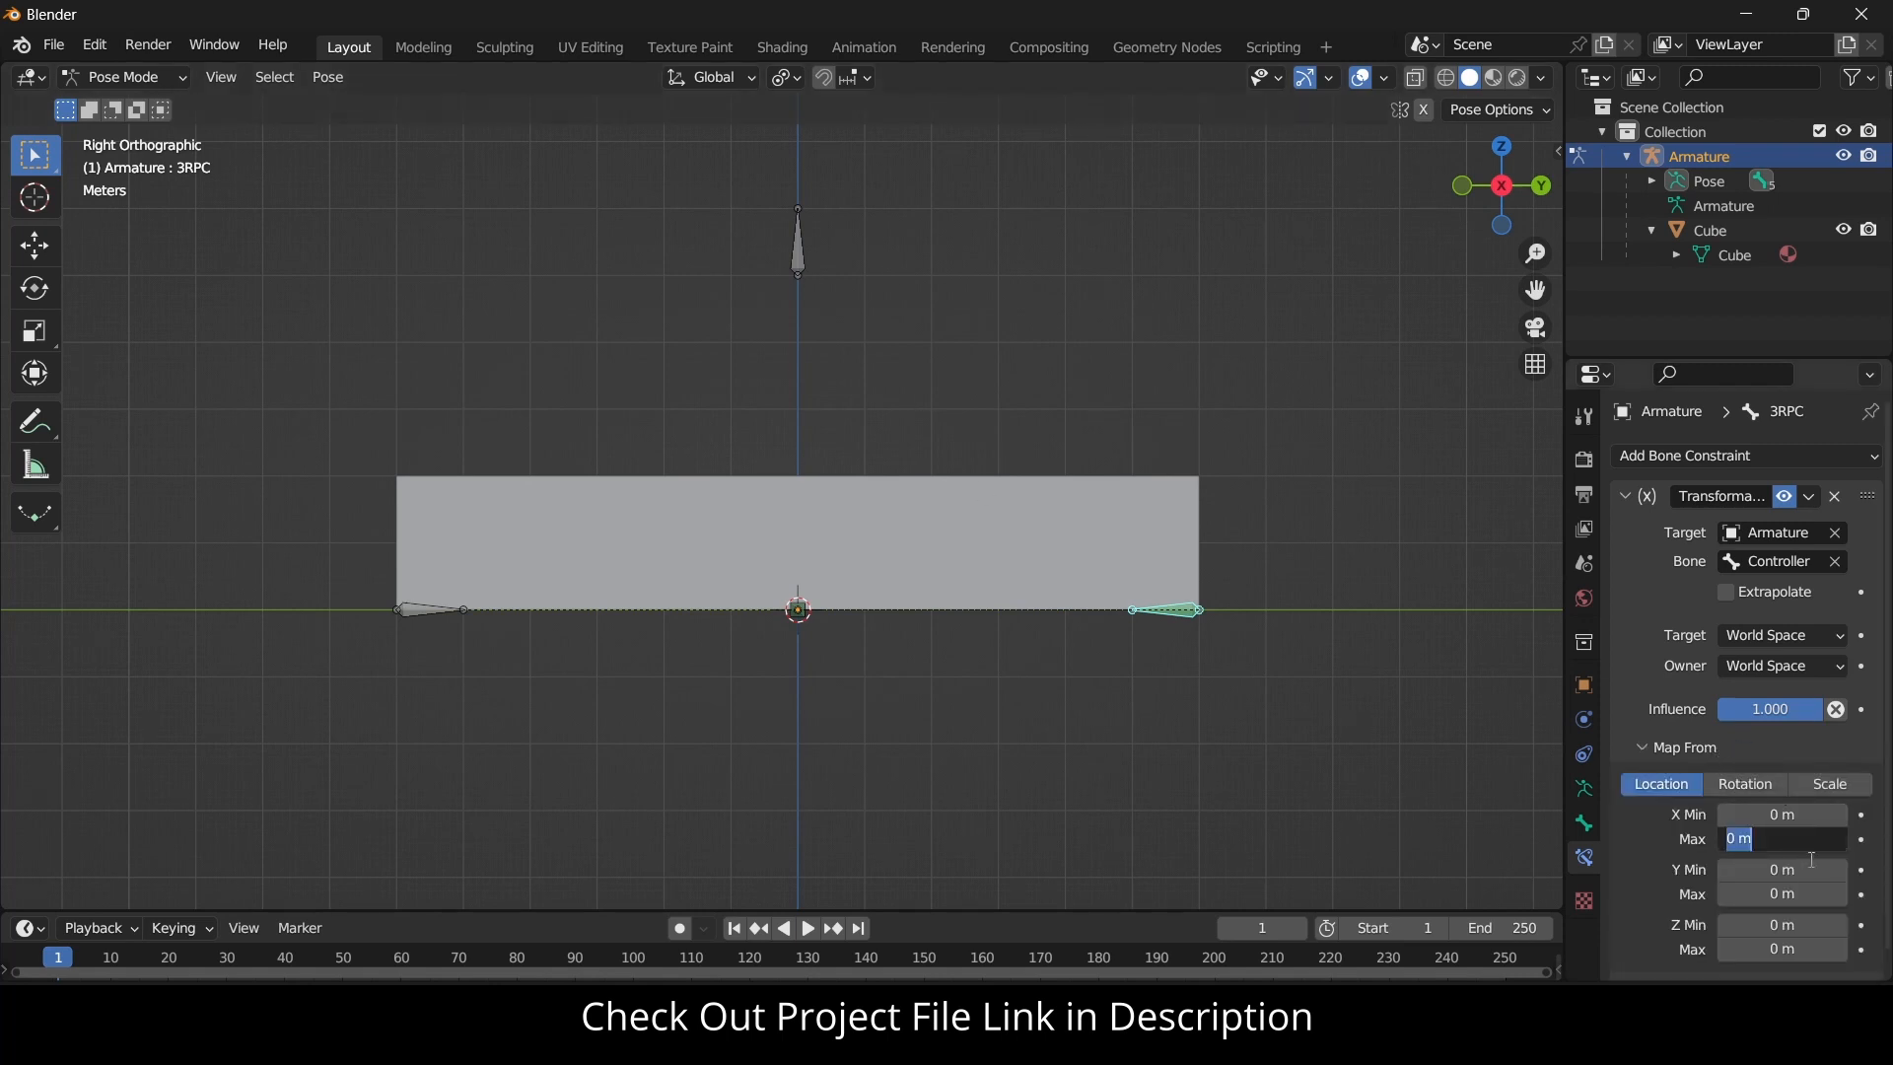
pyautogui.click(1781, 894)
pyautogui.write('1')
pyautogui.press('Return')
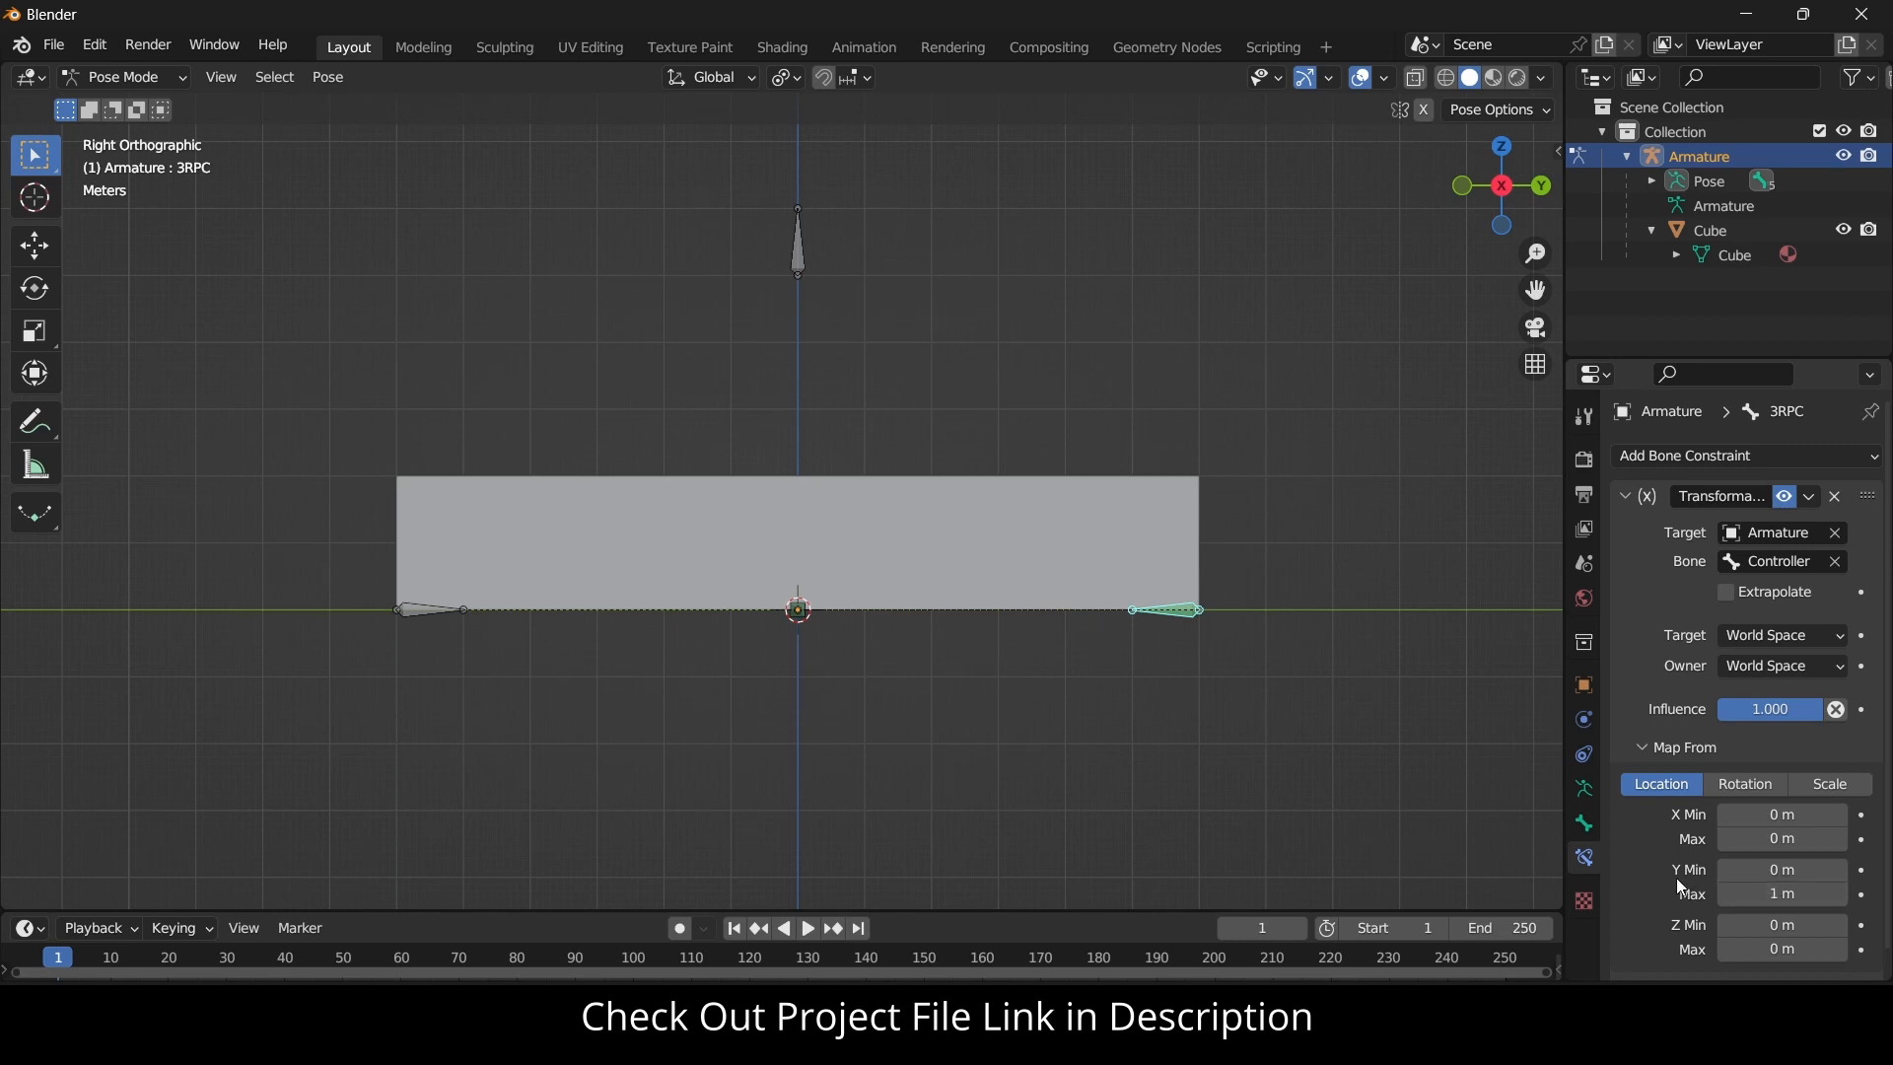
# Map 3RPC's constraint to Rotation, with Y as the X source axis and an X Max of 90°.
pyautogui.scroll(-1, 1676, 877)
pyautogui.click(1681, 963)
pyautogui.scroll(-5, 1764, 832)
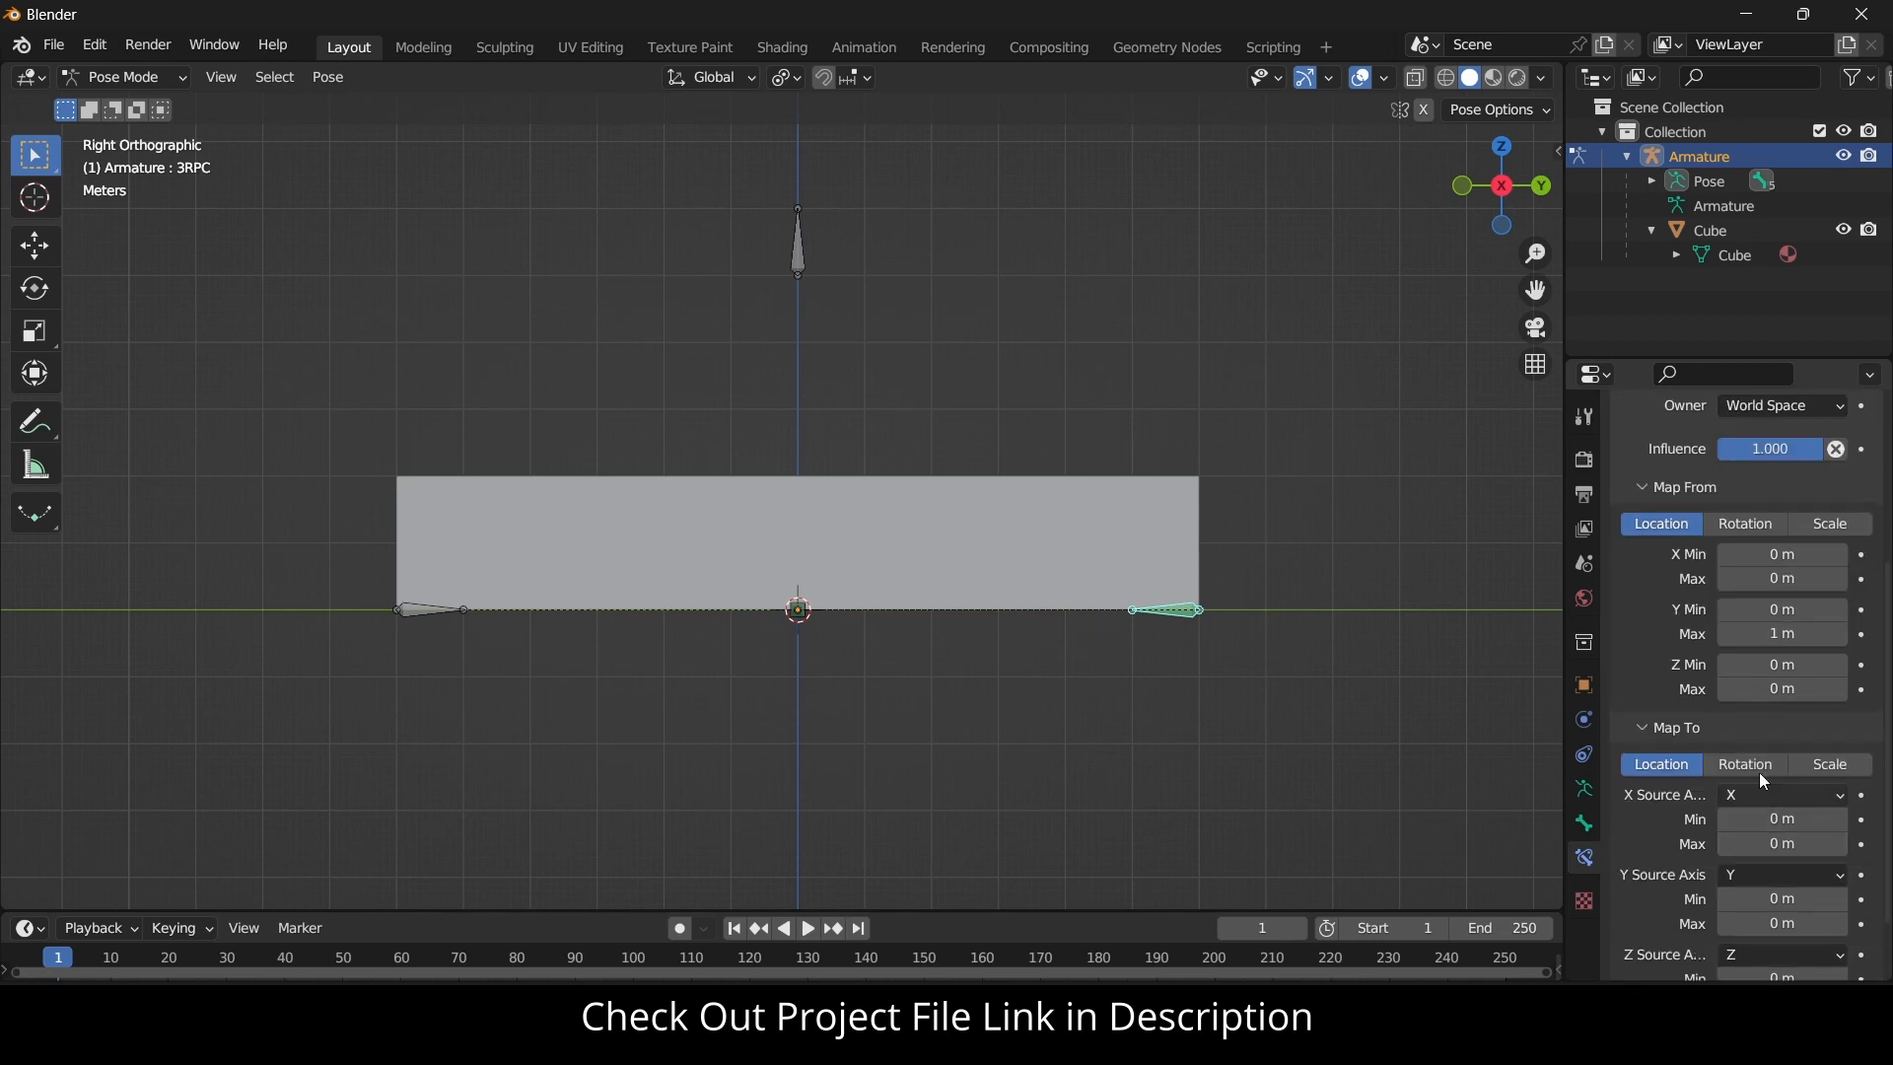
pyautogui.click(1755, 767)
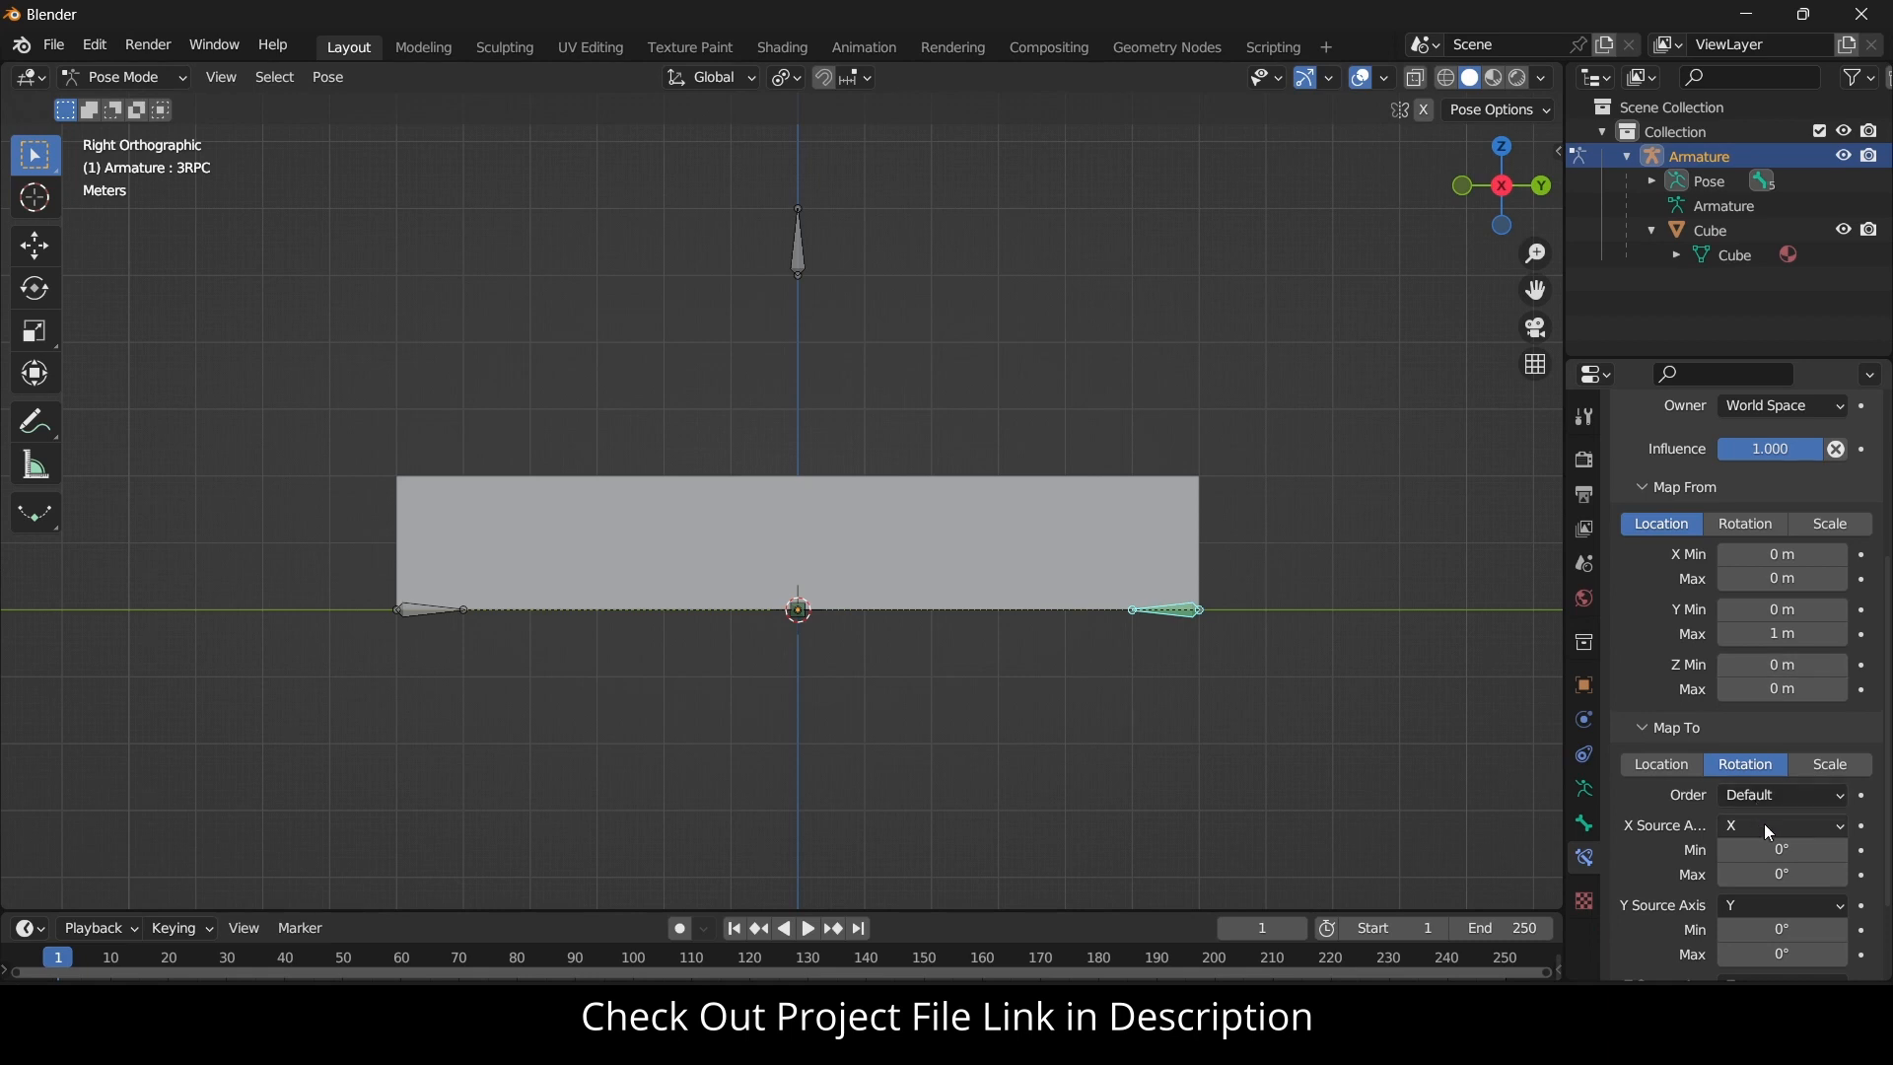
pyautogui.click(1790, 824)
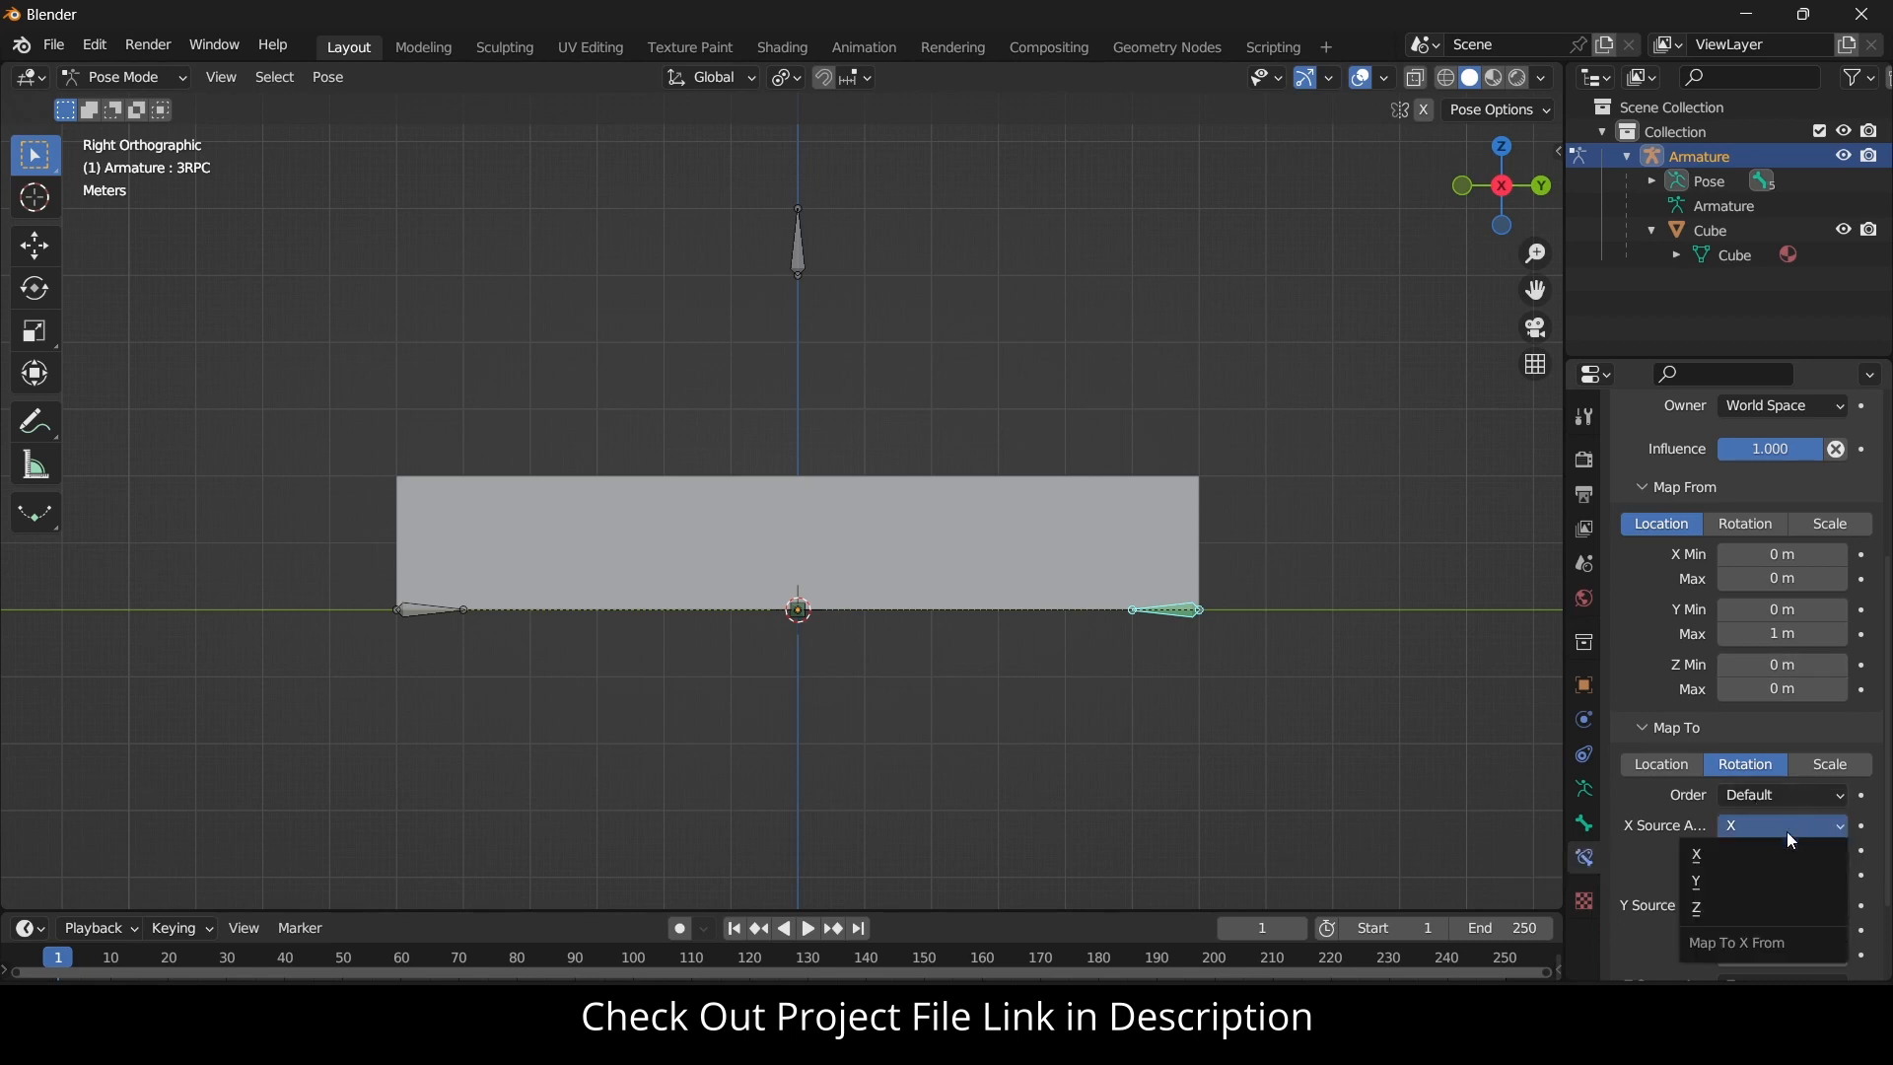
pyautogui.click(1779, 883)
pyautogui.click(1797, 880)
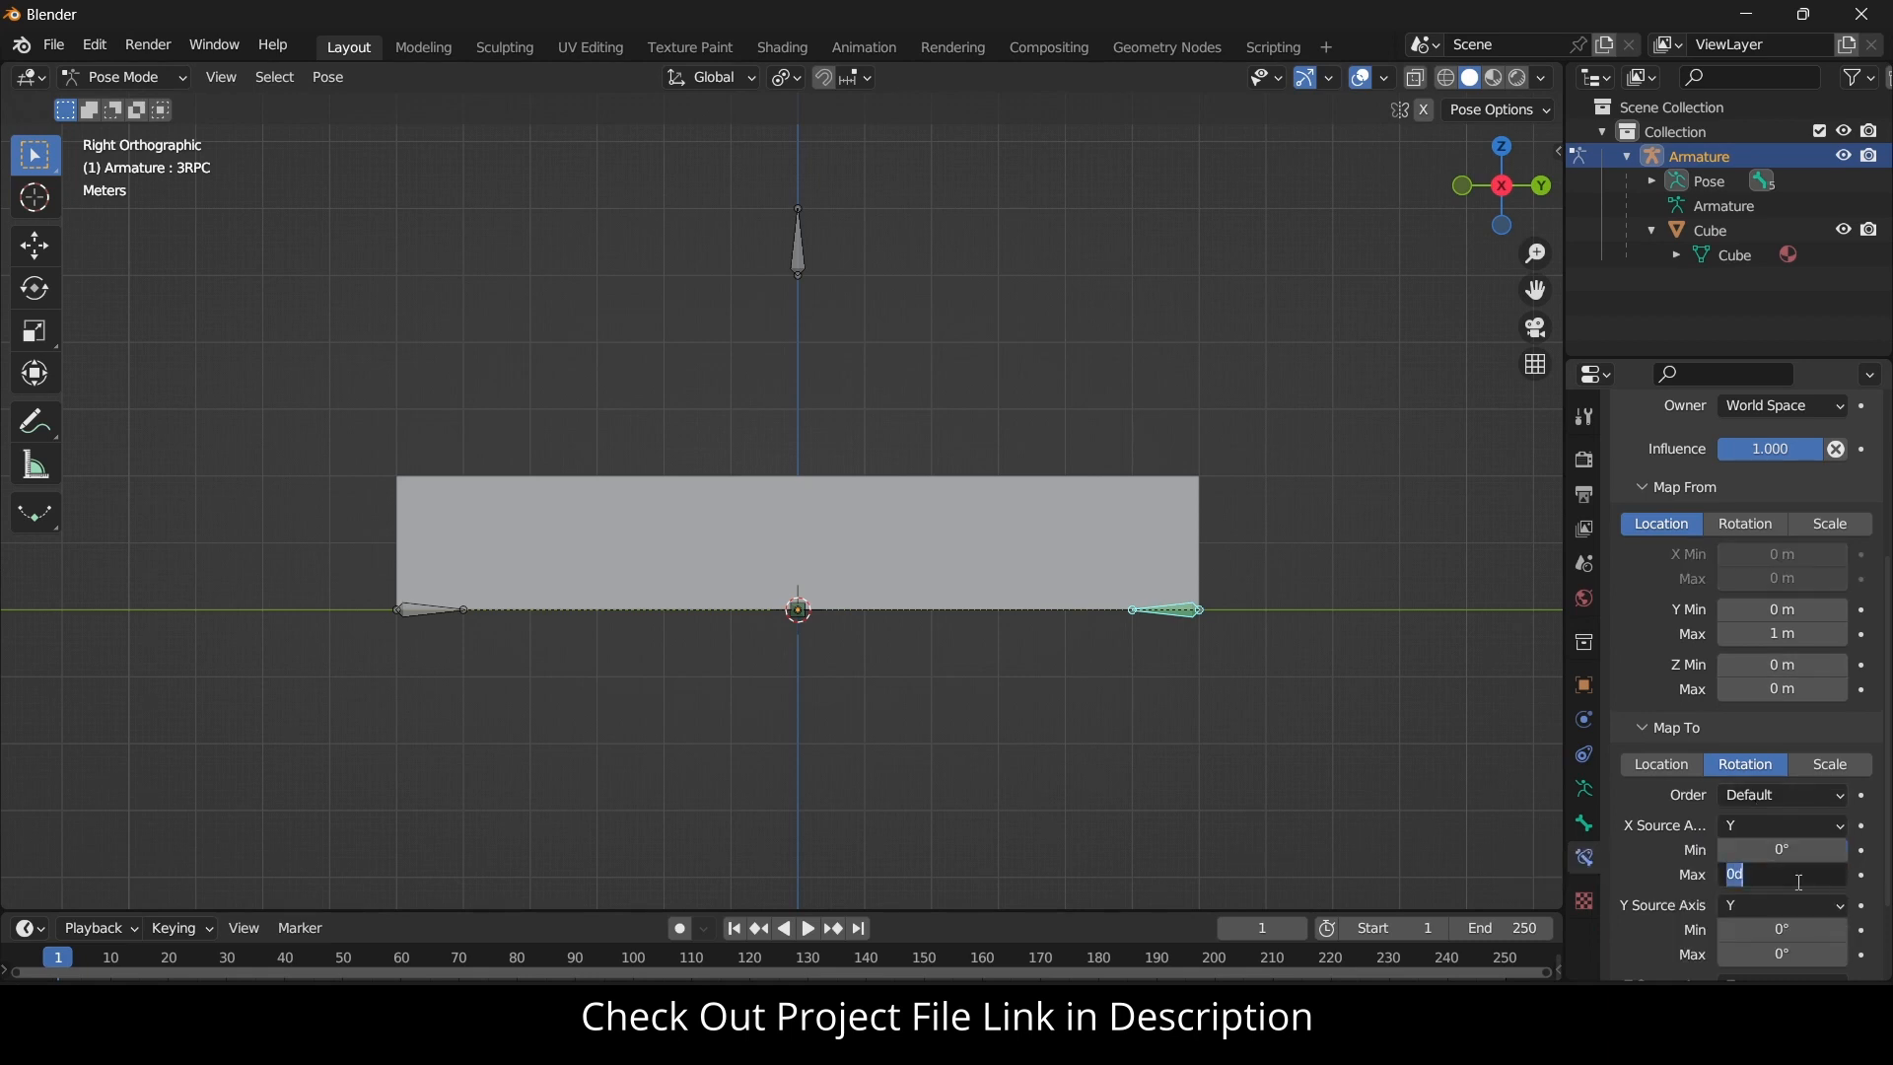
pyautogui.write('90')
pyautogui.press('Return')
# Test the 3RPC constraint by moving the Controller bone along the Y axis, then cancel the move.
pyautogui.scroll(1, 1796, 880)
pyautogui.click(814, 263)
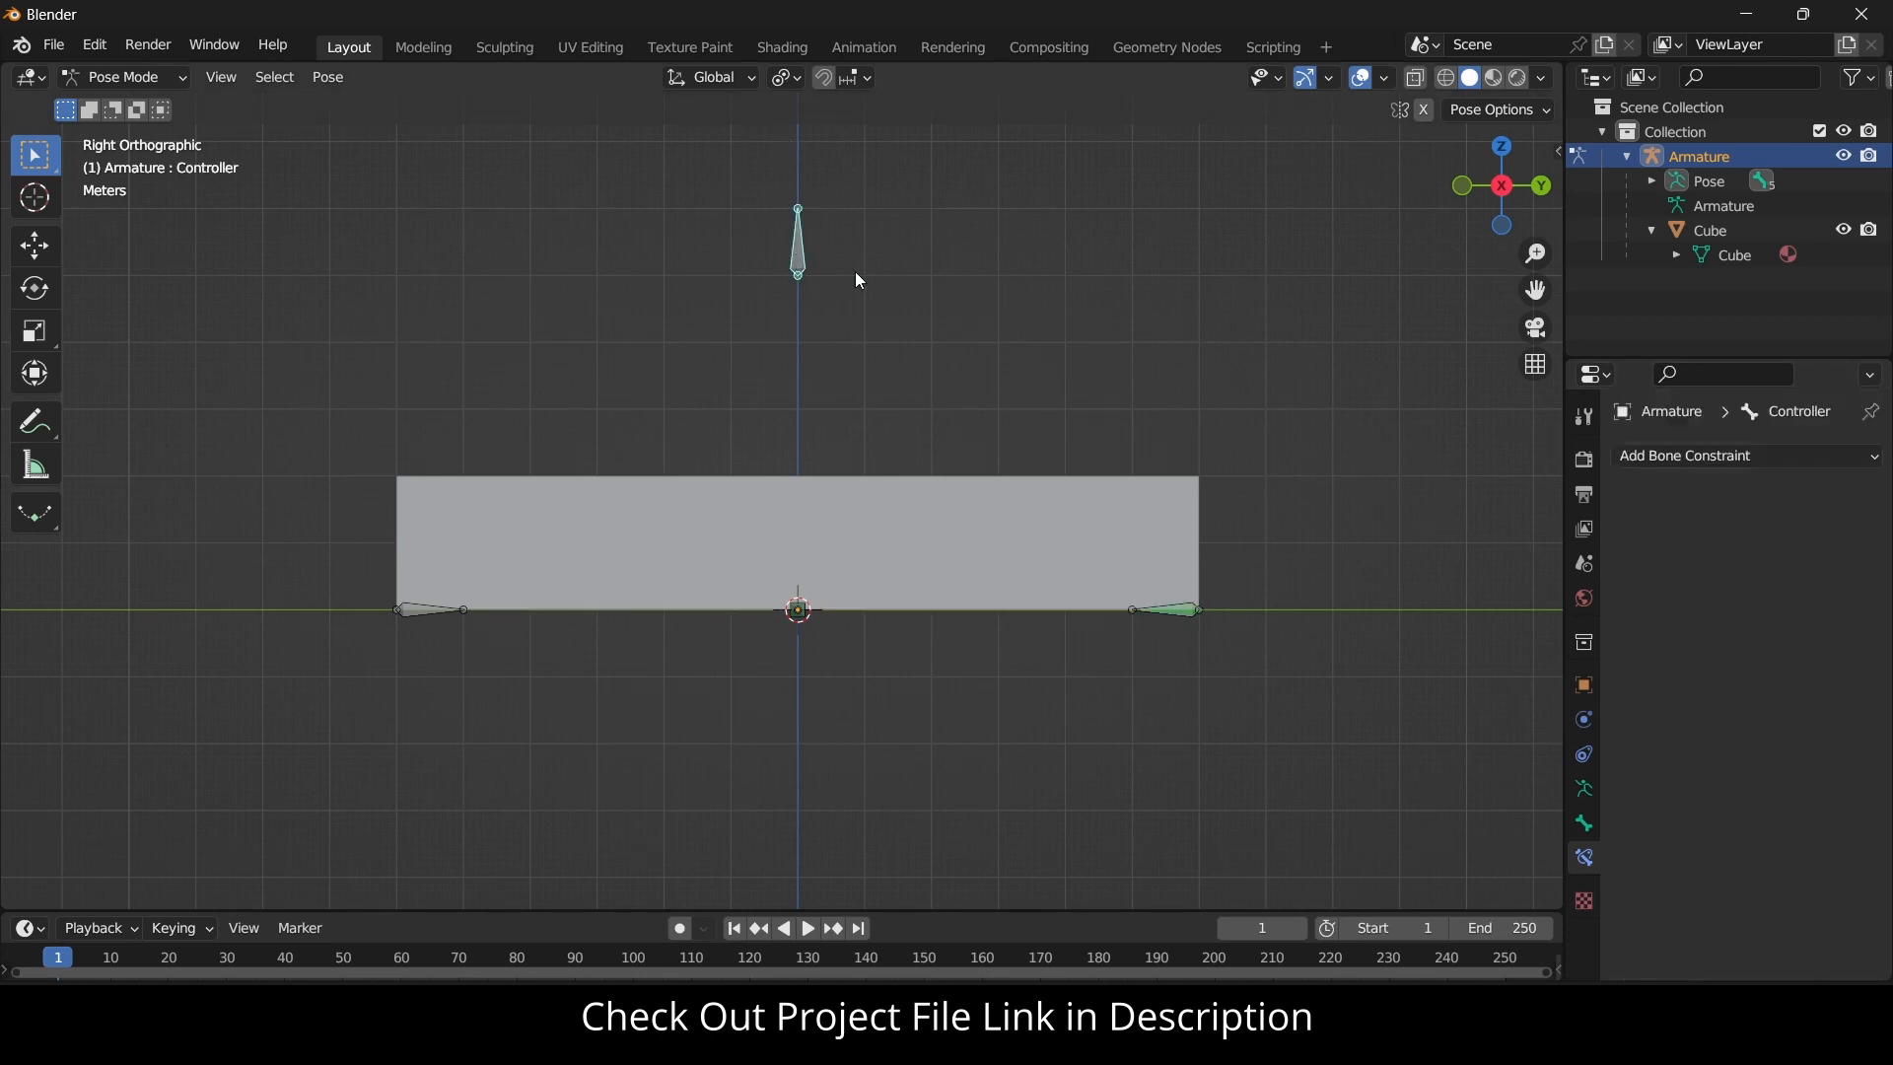
pyautogui.press('g')
pyautogui.press('y')
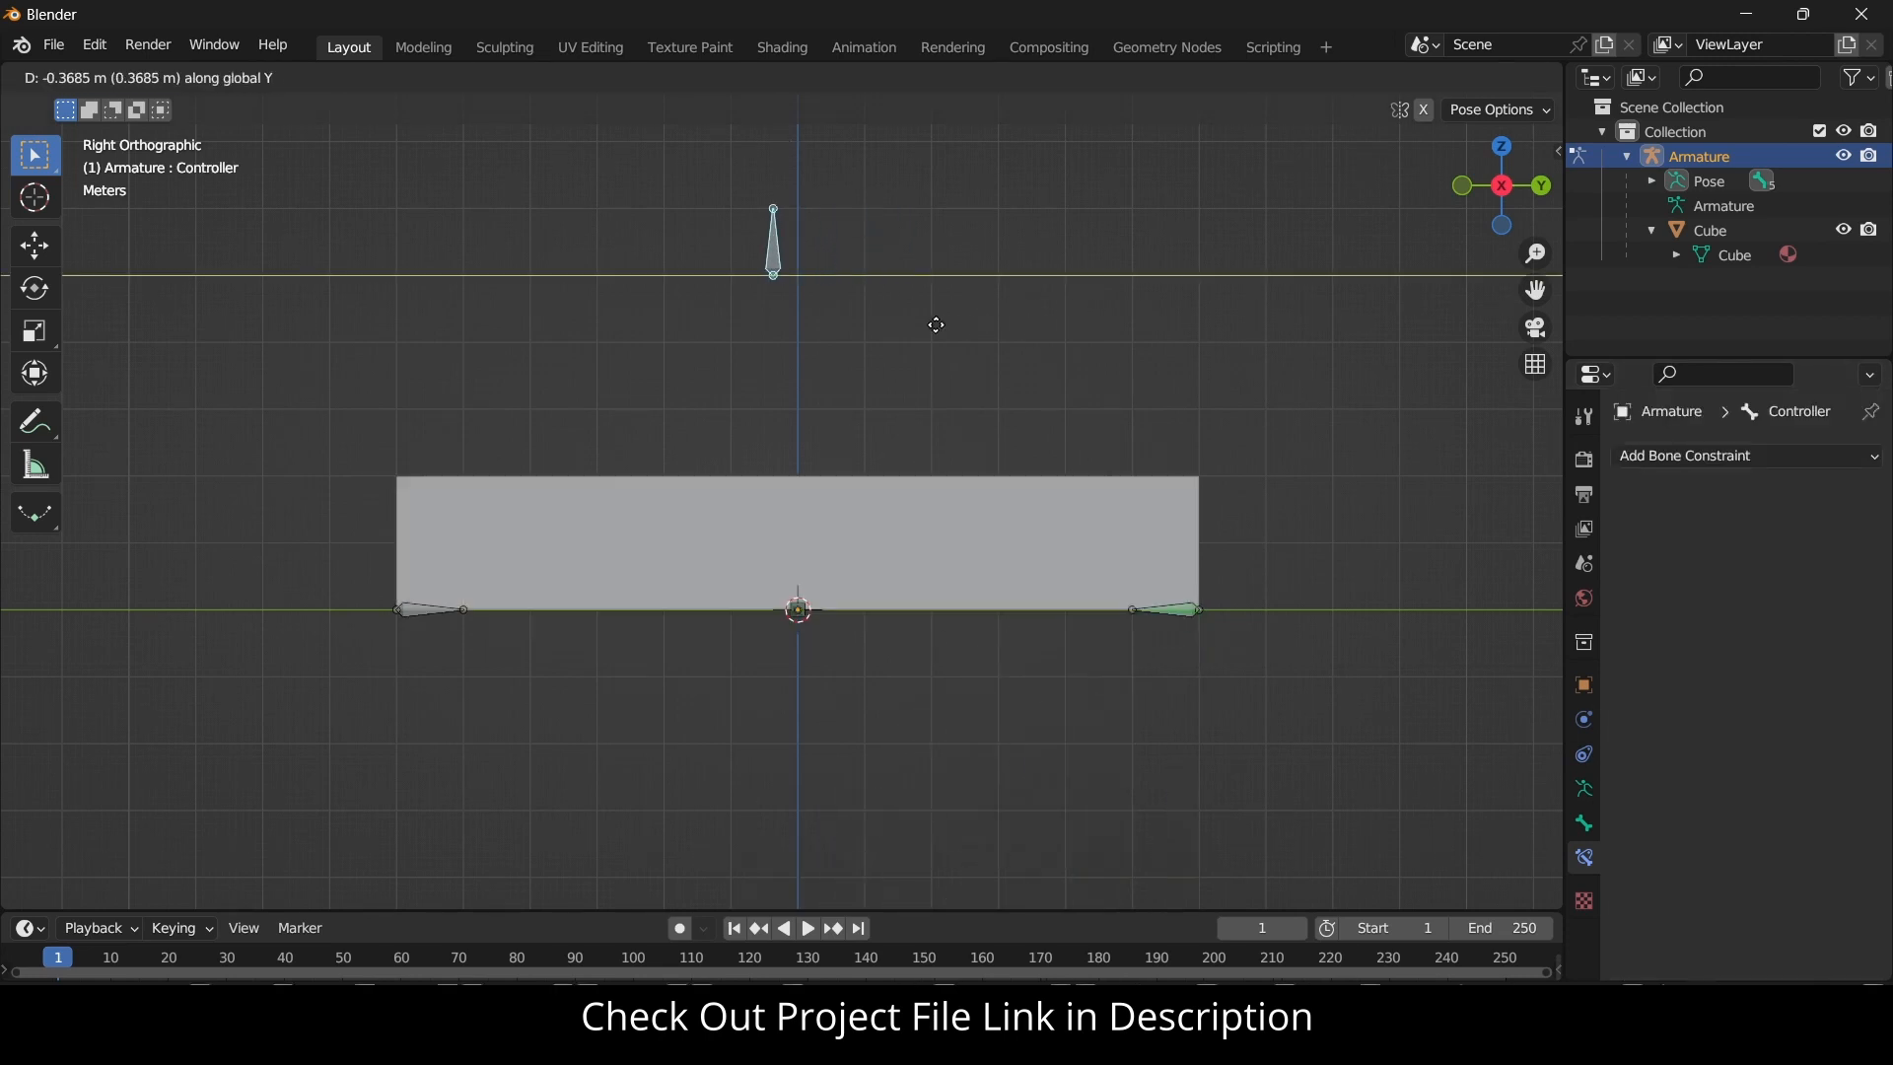
pyautogui.rightClick(997, 424)
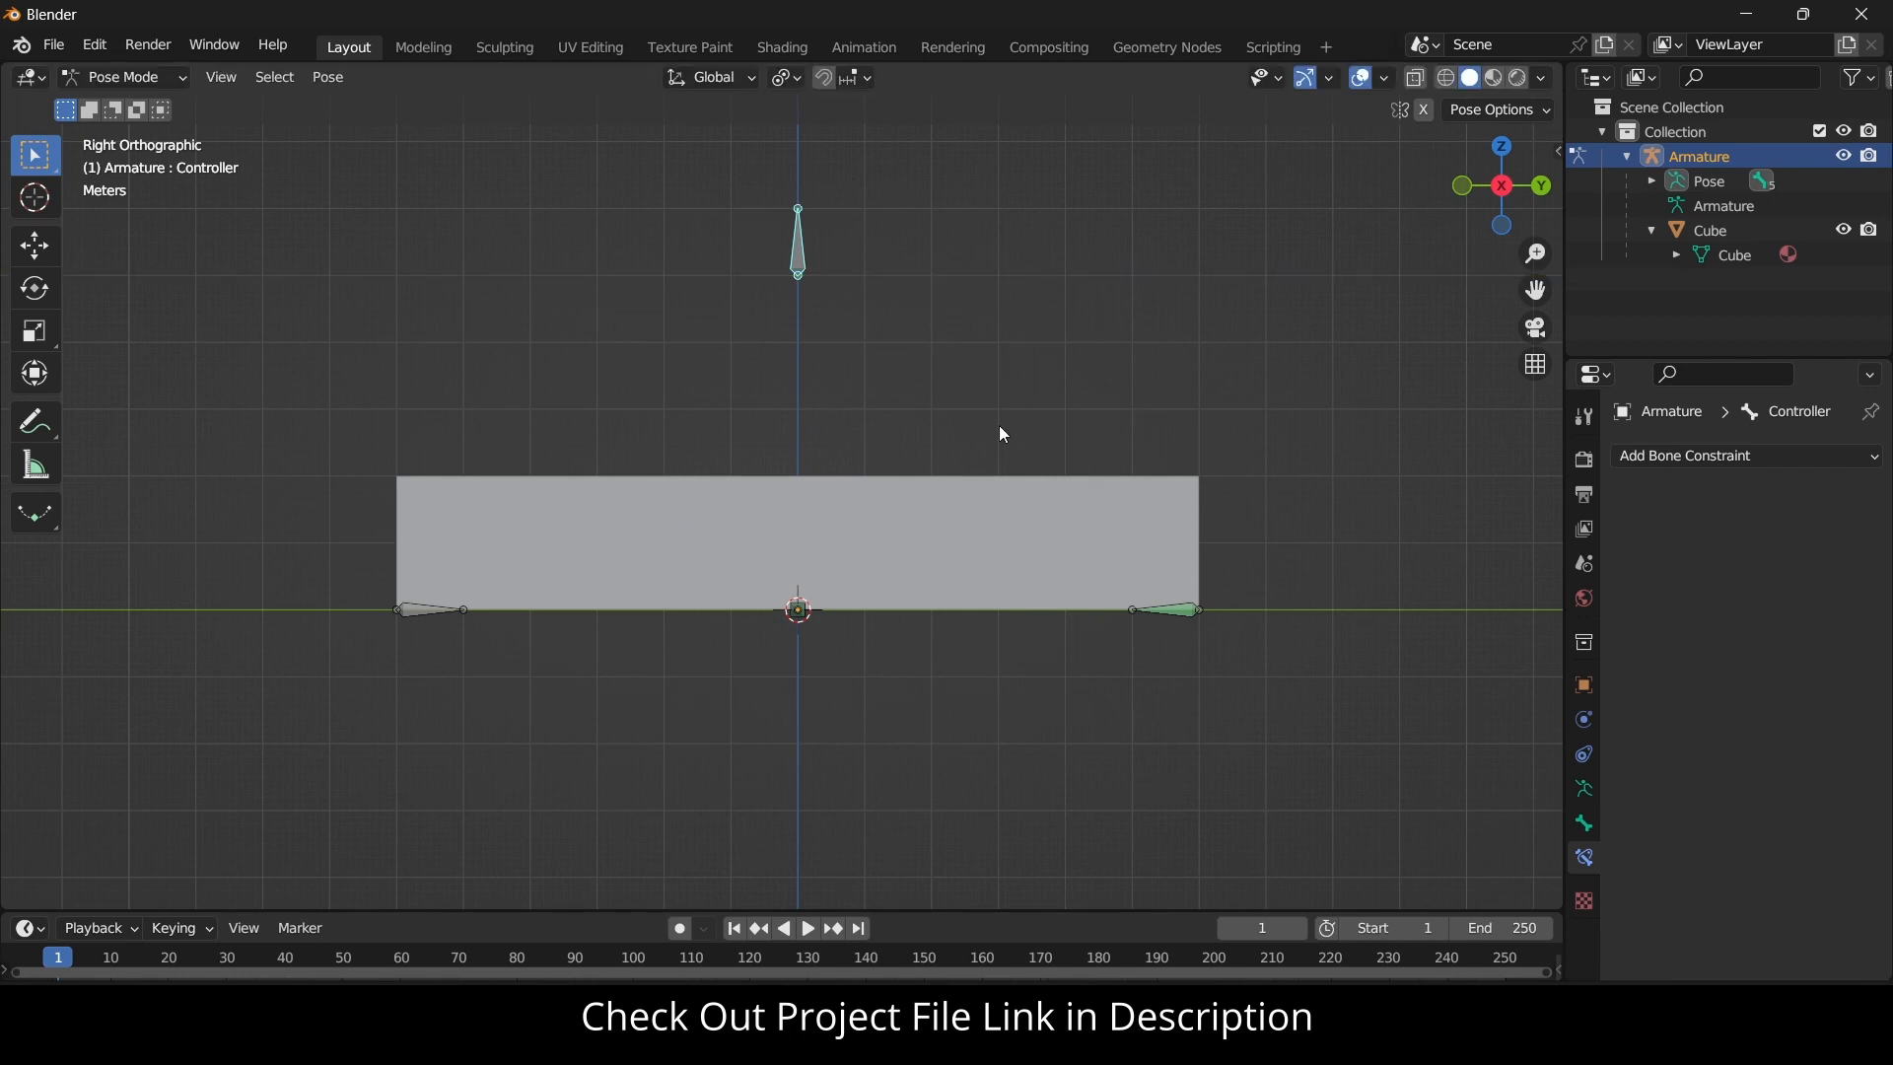
# Set the X rotation Max in the Map To settings of 3RPC's constraint to -90°.
pyautogui.click(1186, 613)
pyautogui.scroll(-1, 1796, 873)
pyautogui.scroll(-8, 1795, 873)
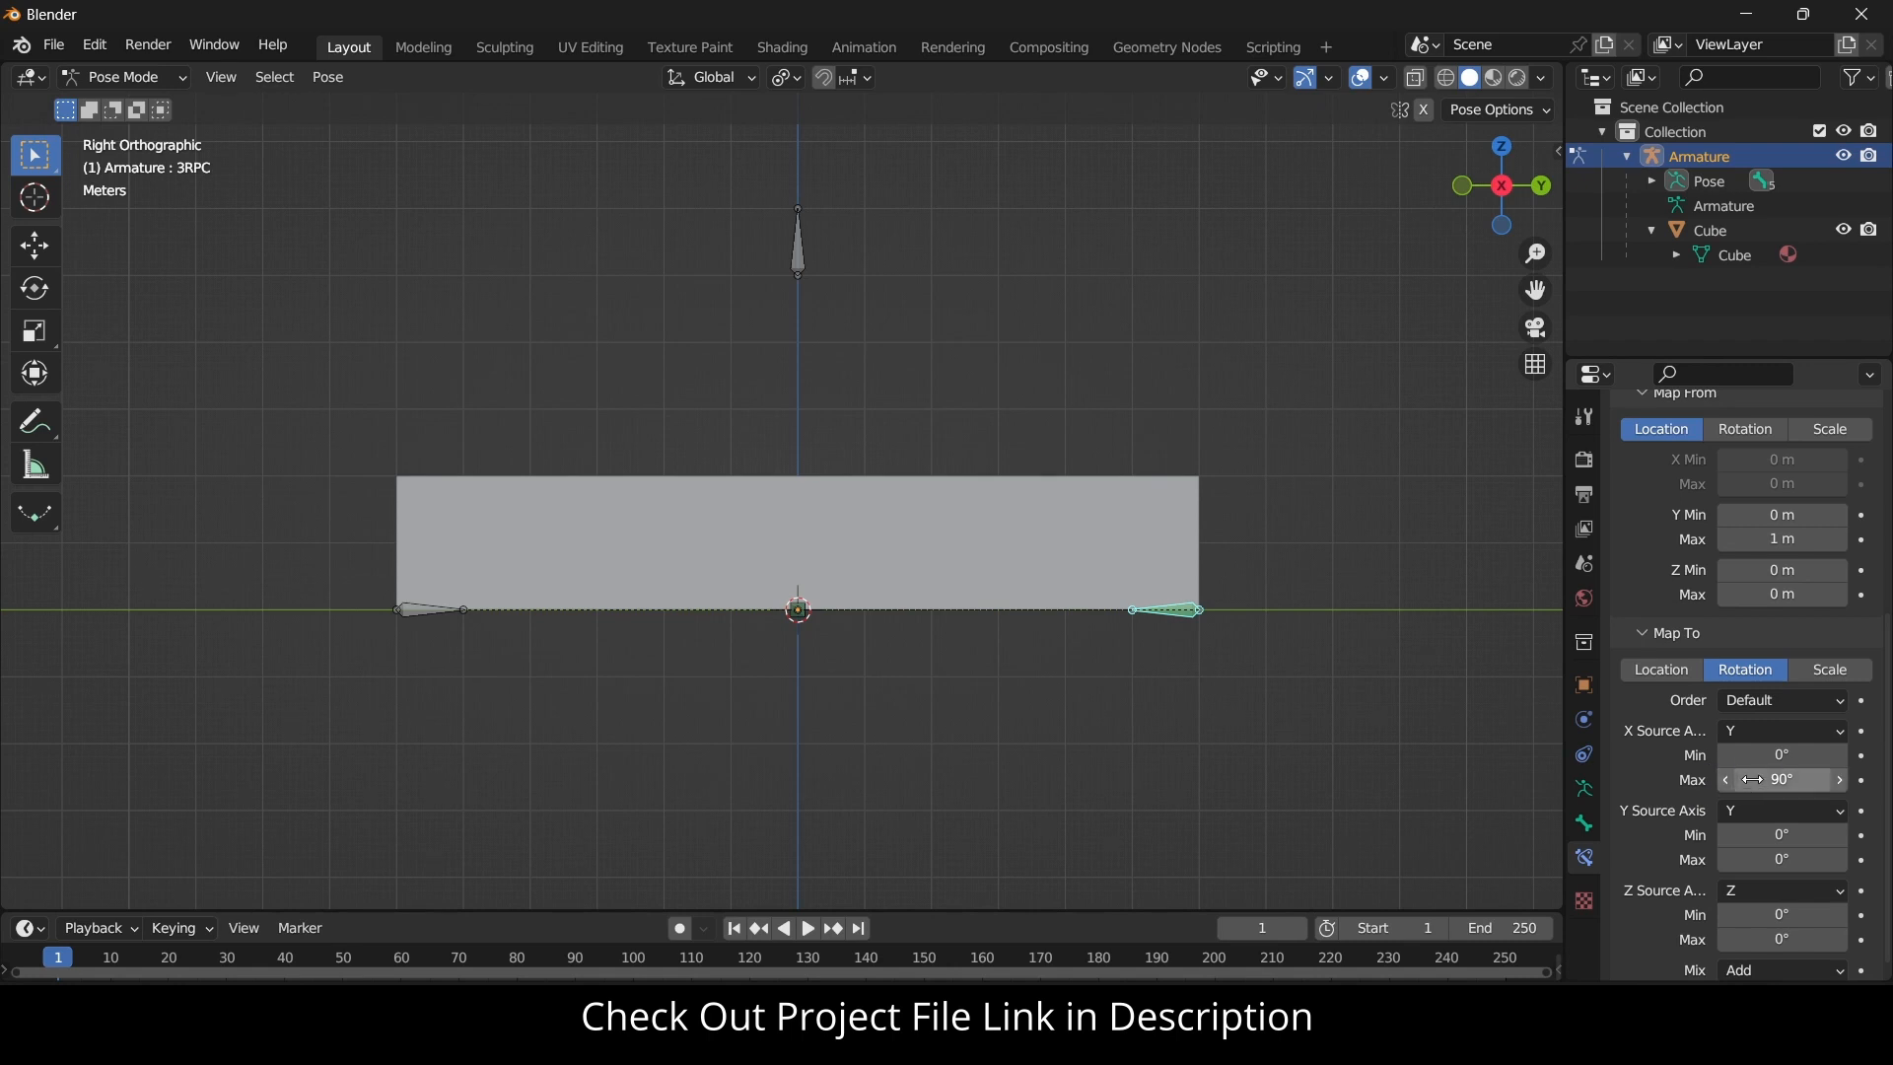
pyautogui.click(1750, 779)
pyautogui.click(1713, 777)
pyautogui.click(1745, 780)
pyautogui.click(1734, 779)
pyautogui.write('-')
pyautogui.press('Return')
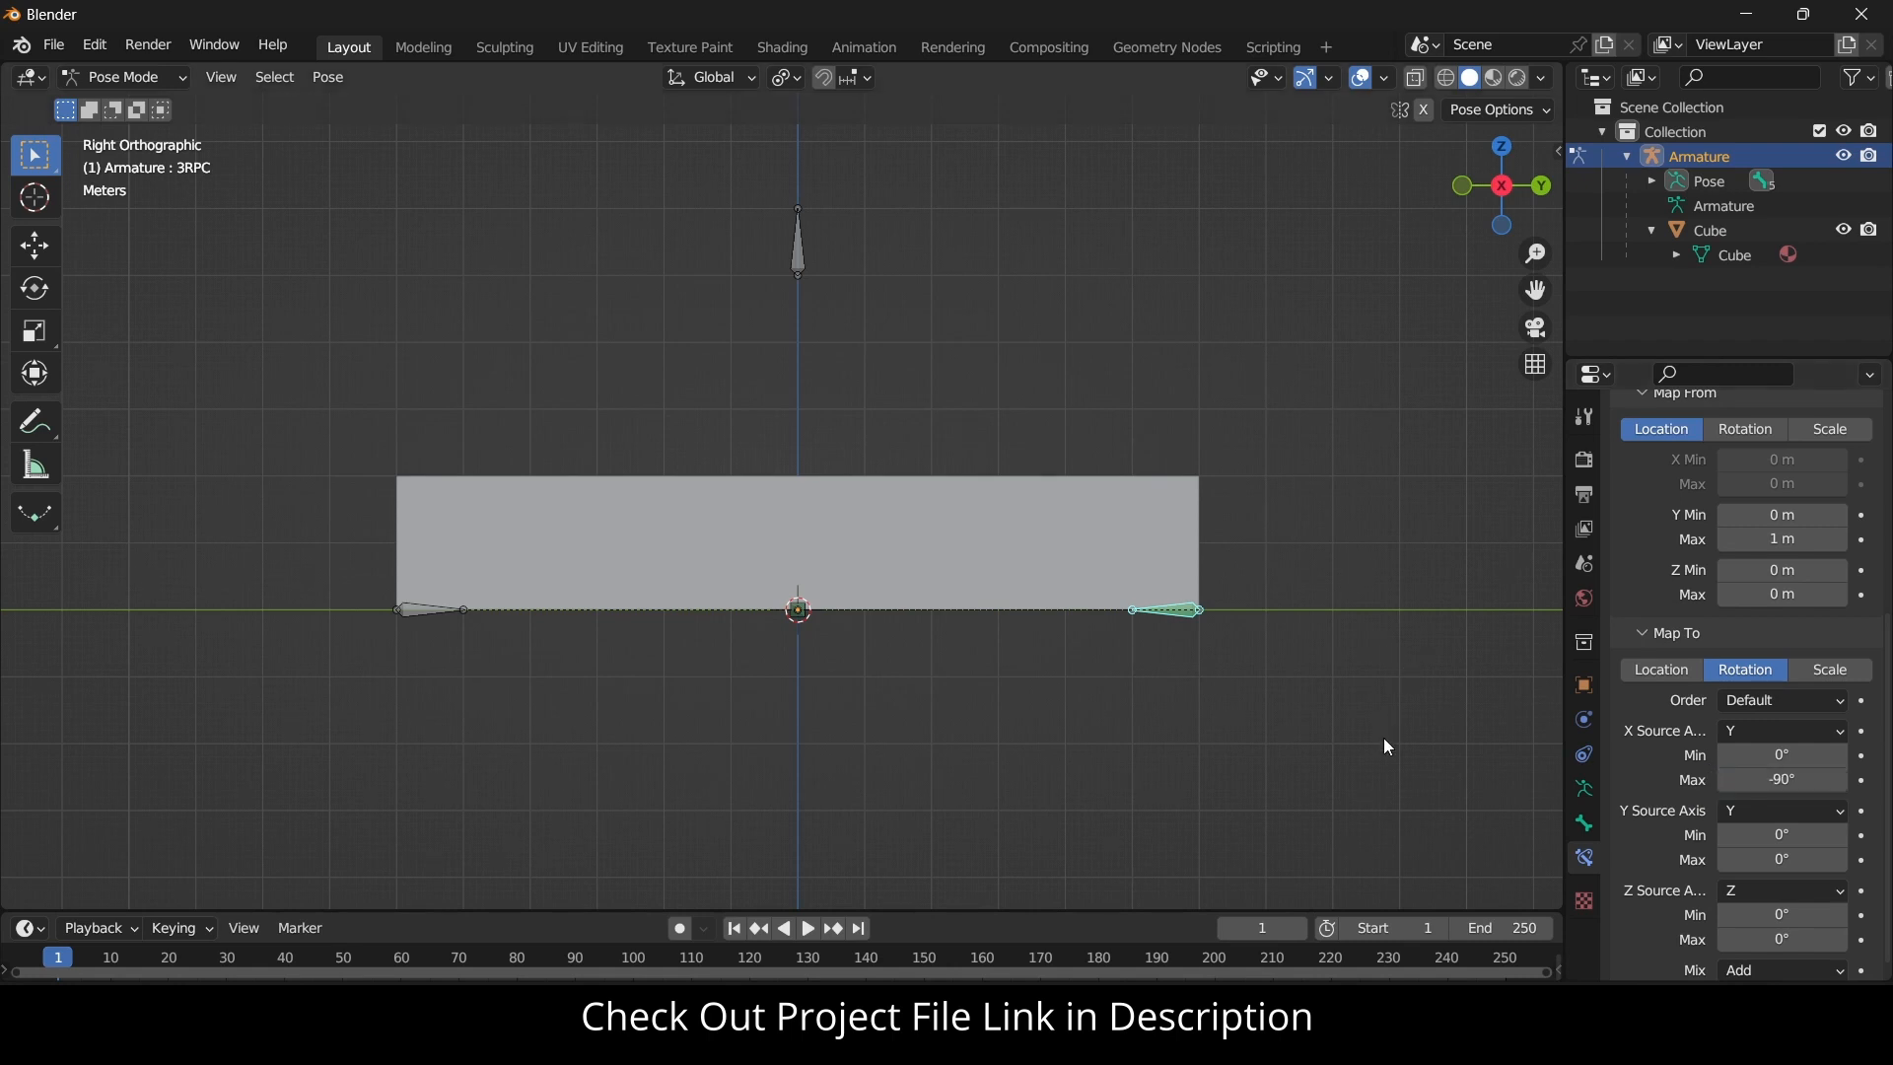
# Add a Transformation constraint to the 4LP bone, targeting the Armature's Controller bone.
pyautogui.click(953, 463)
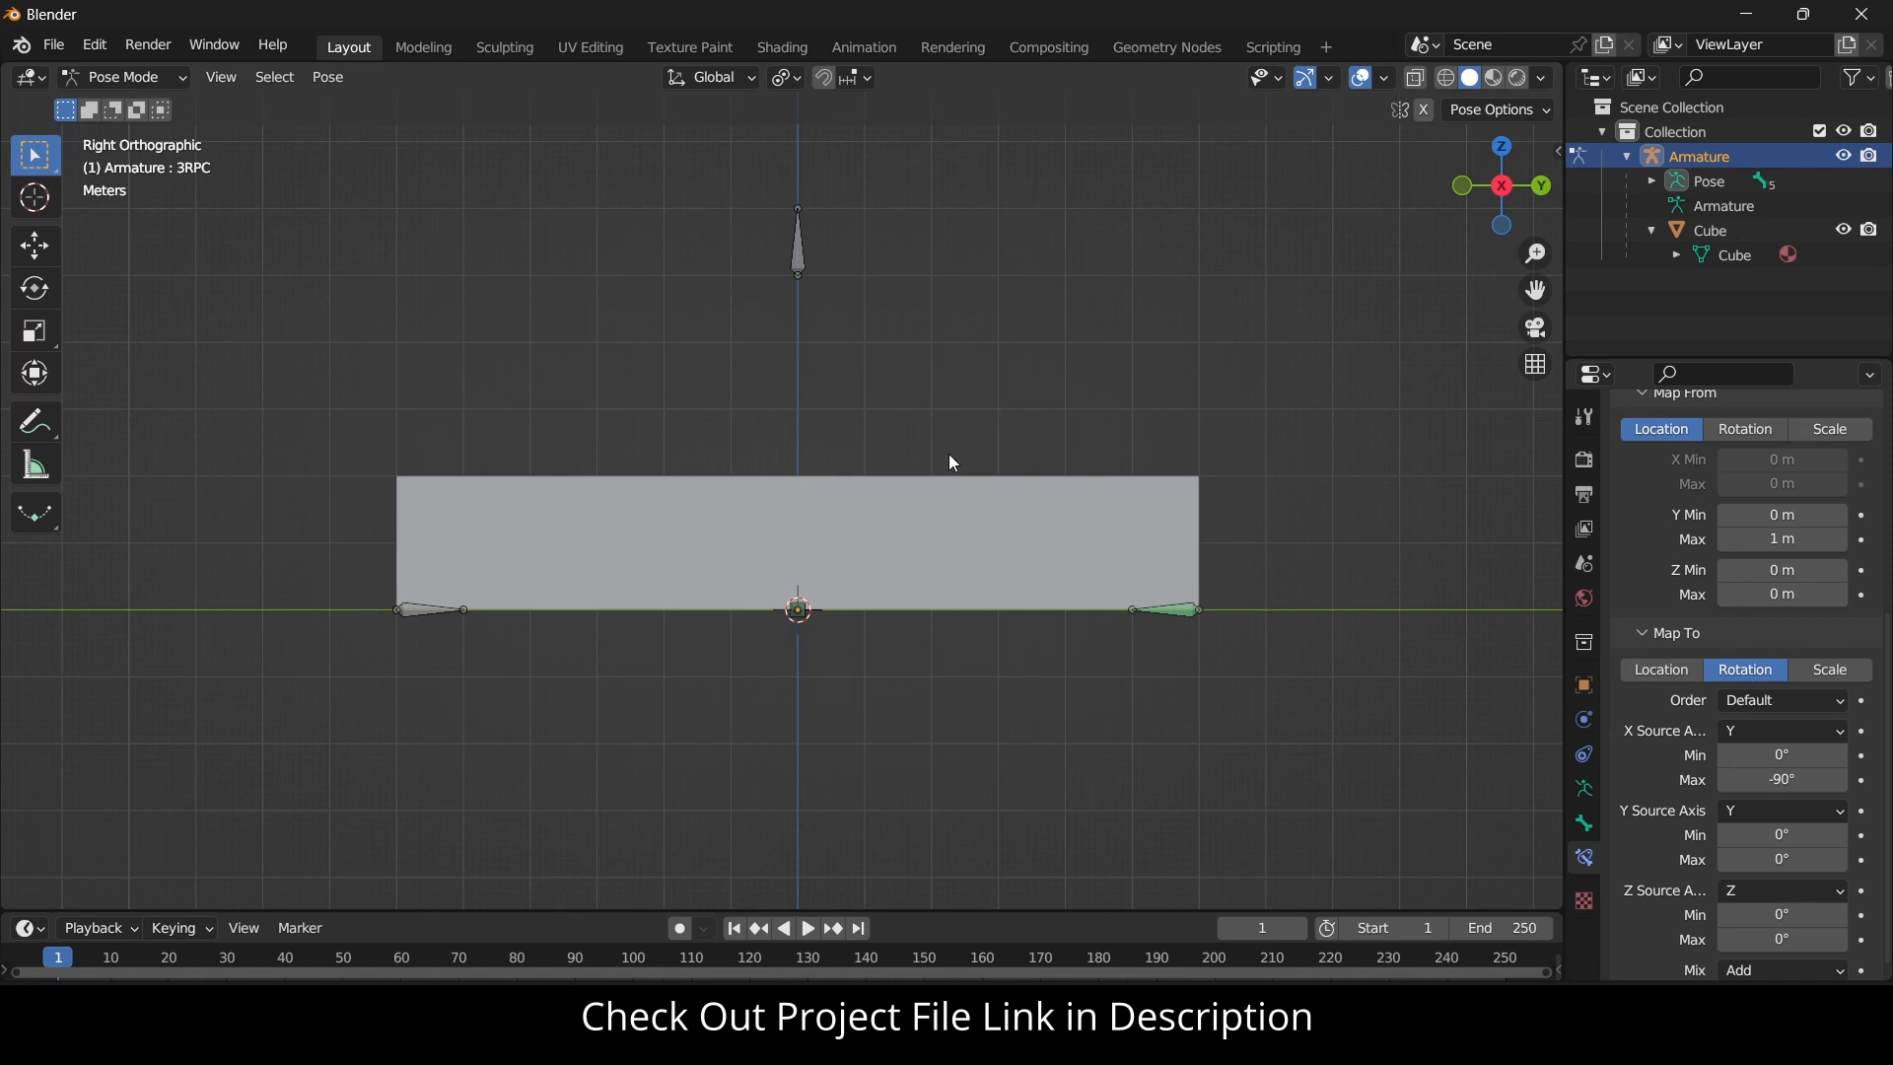
pyautogui.click(438, 611)
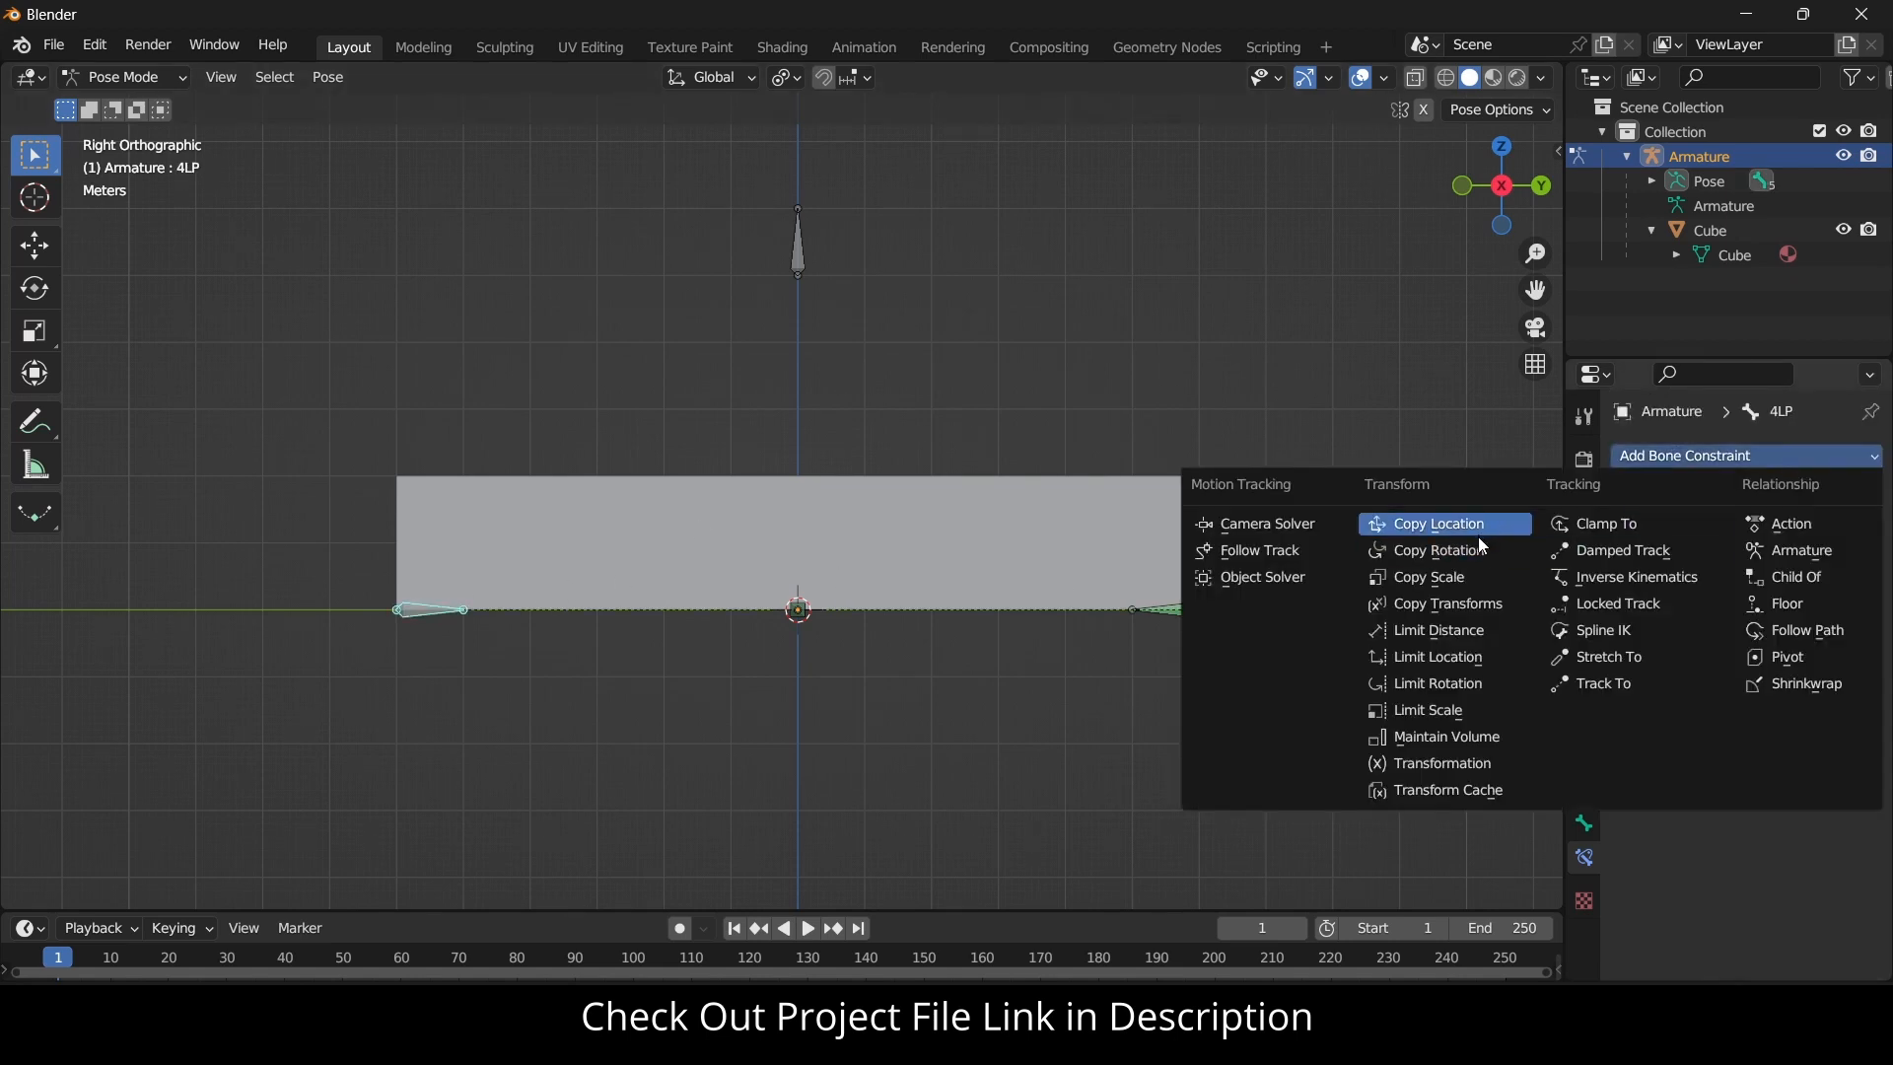
pyautogui.click(1440, 763)
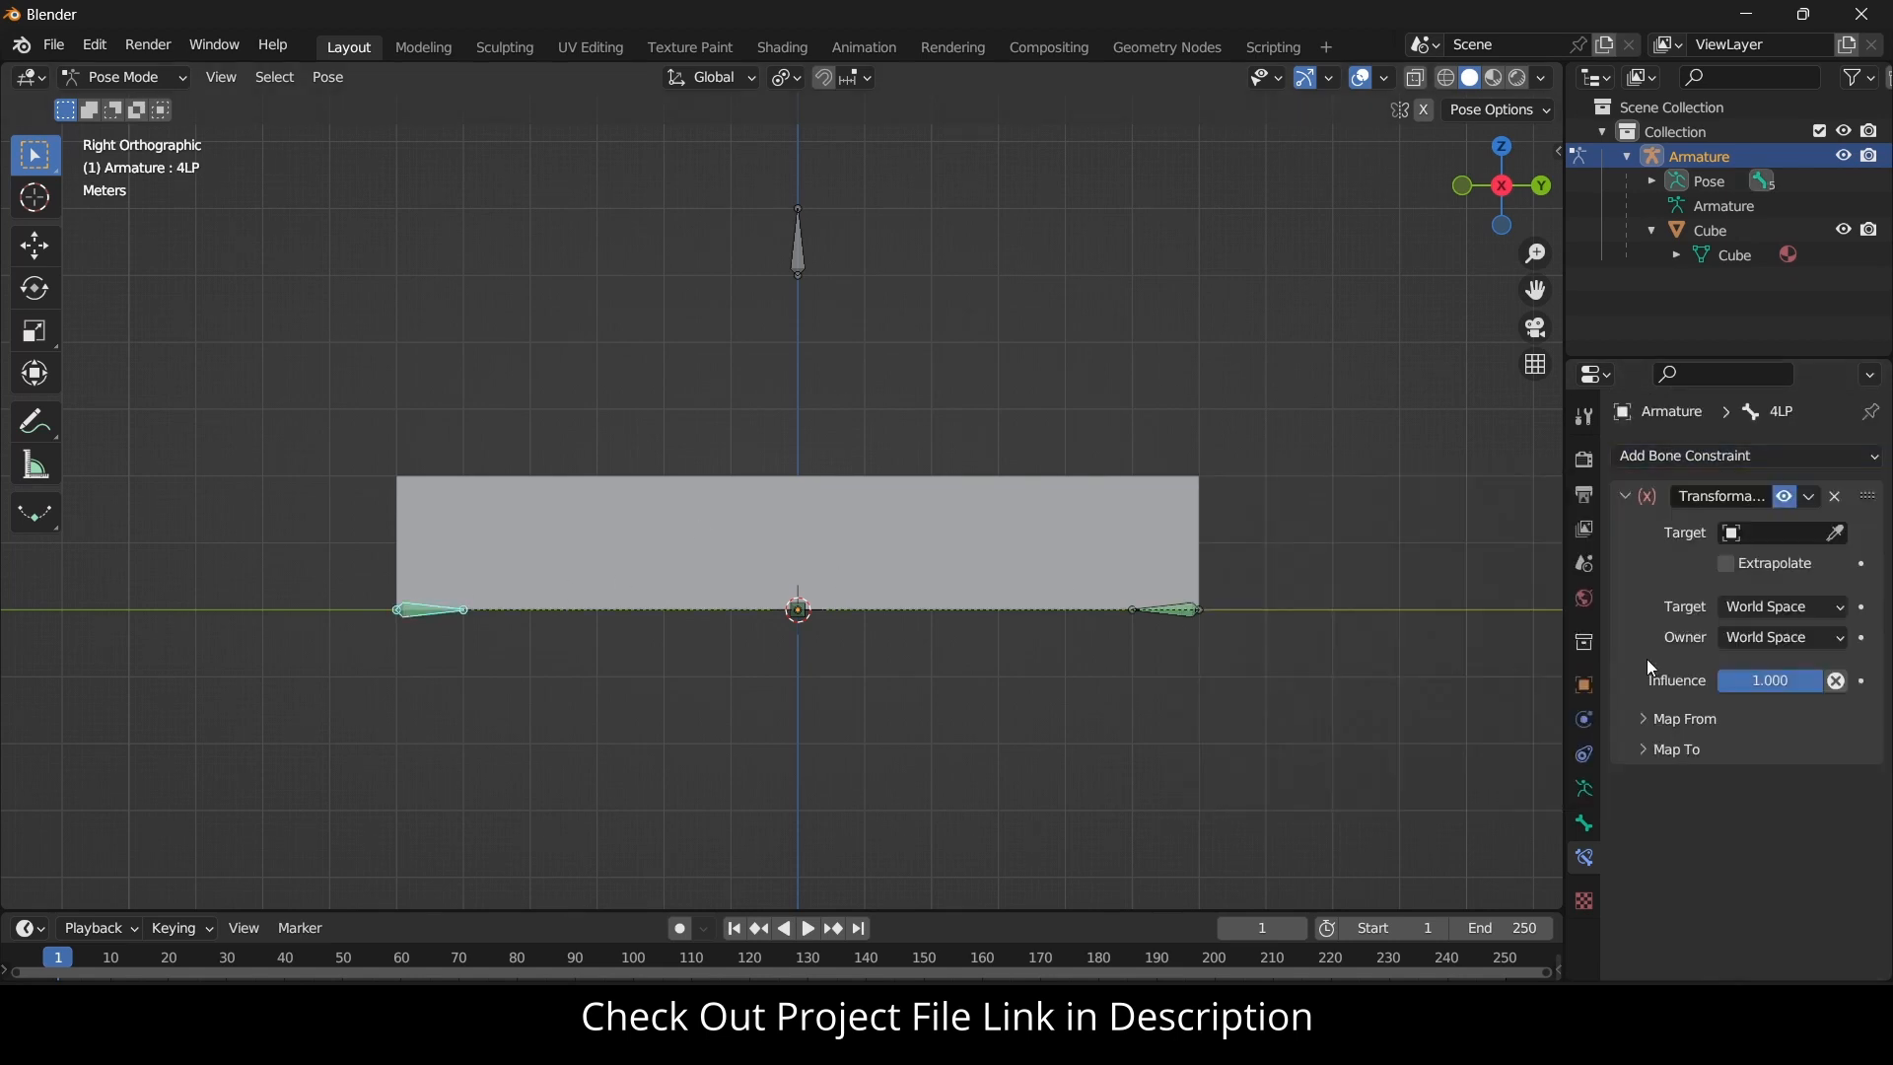
pyautogui.click(1835, 532)
pyautogui.click(806, 260)
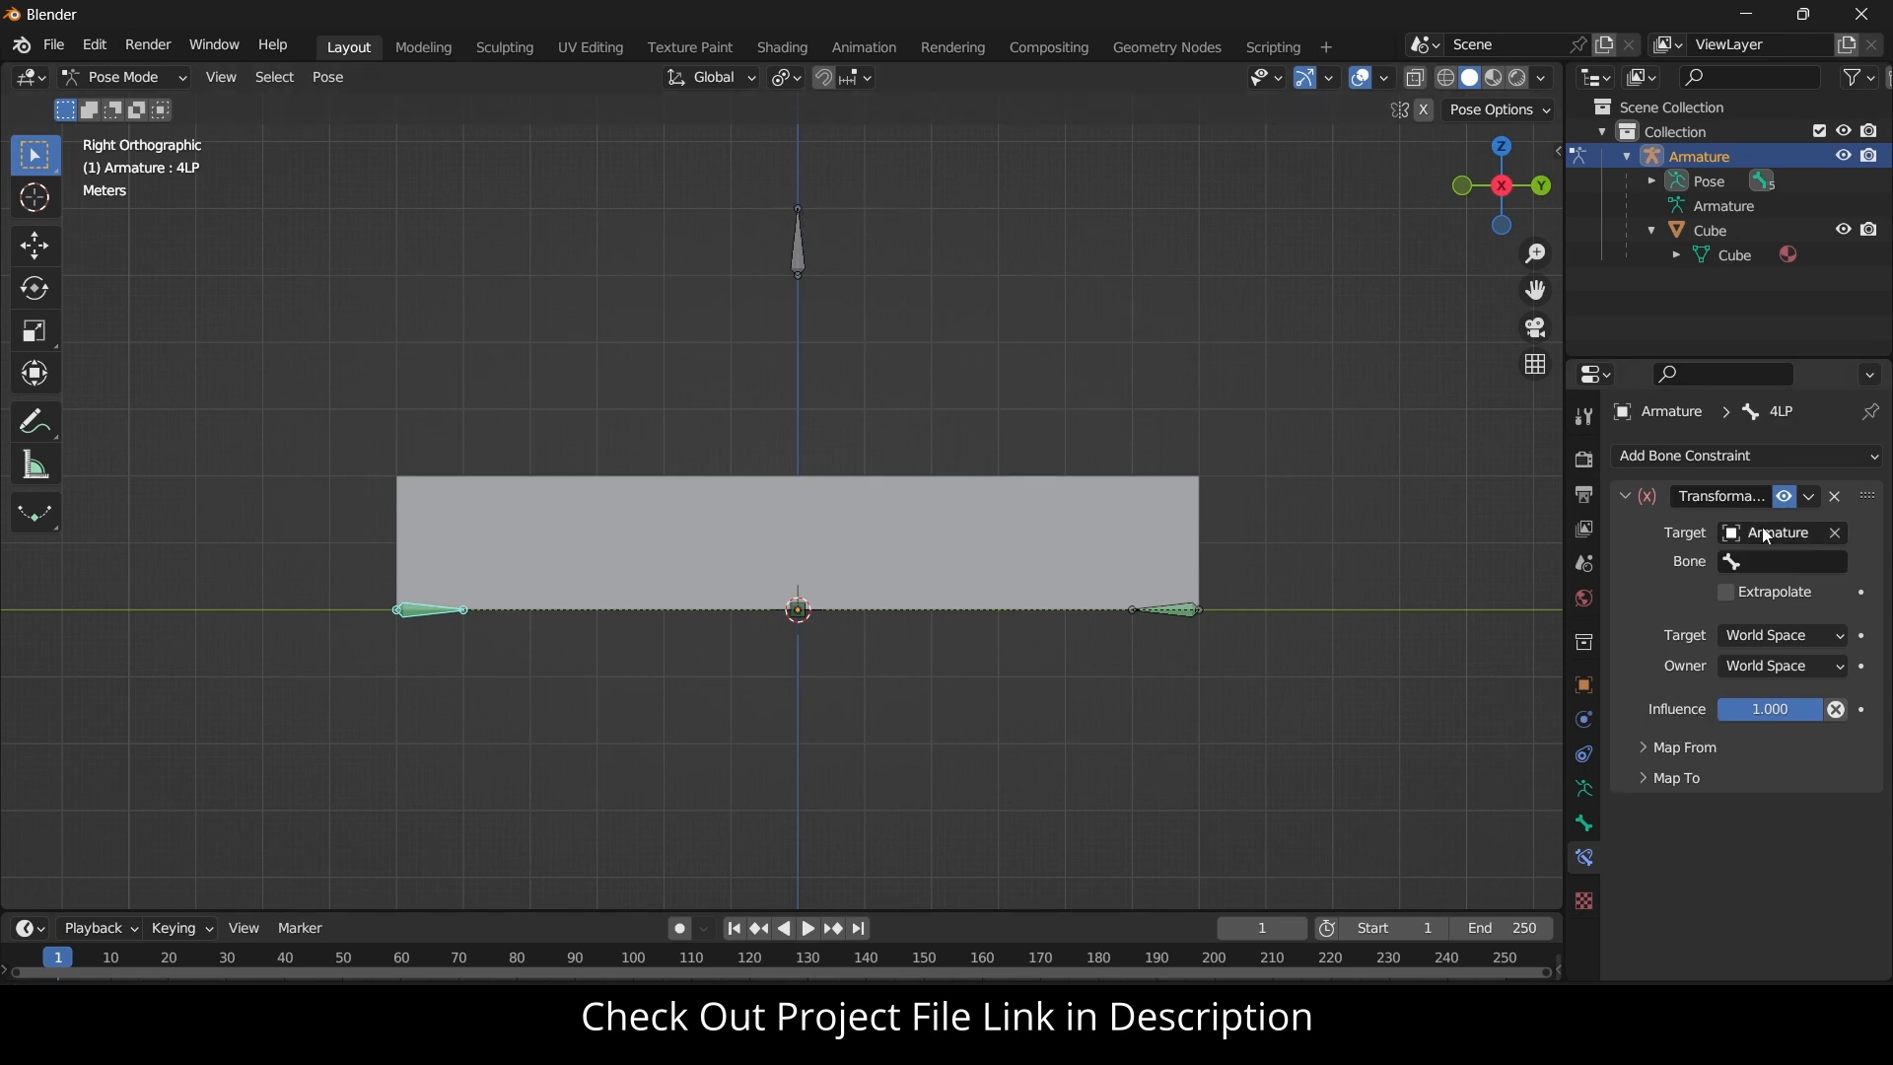
pyautogui.click(1758, 561)
pyautogui.click(1749, 600)
# Set the Map From location Y Min of 4LP's constraint to -1 m.
pyautogui.click(1737, 749)
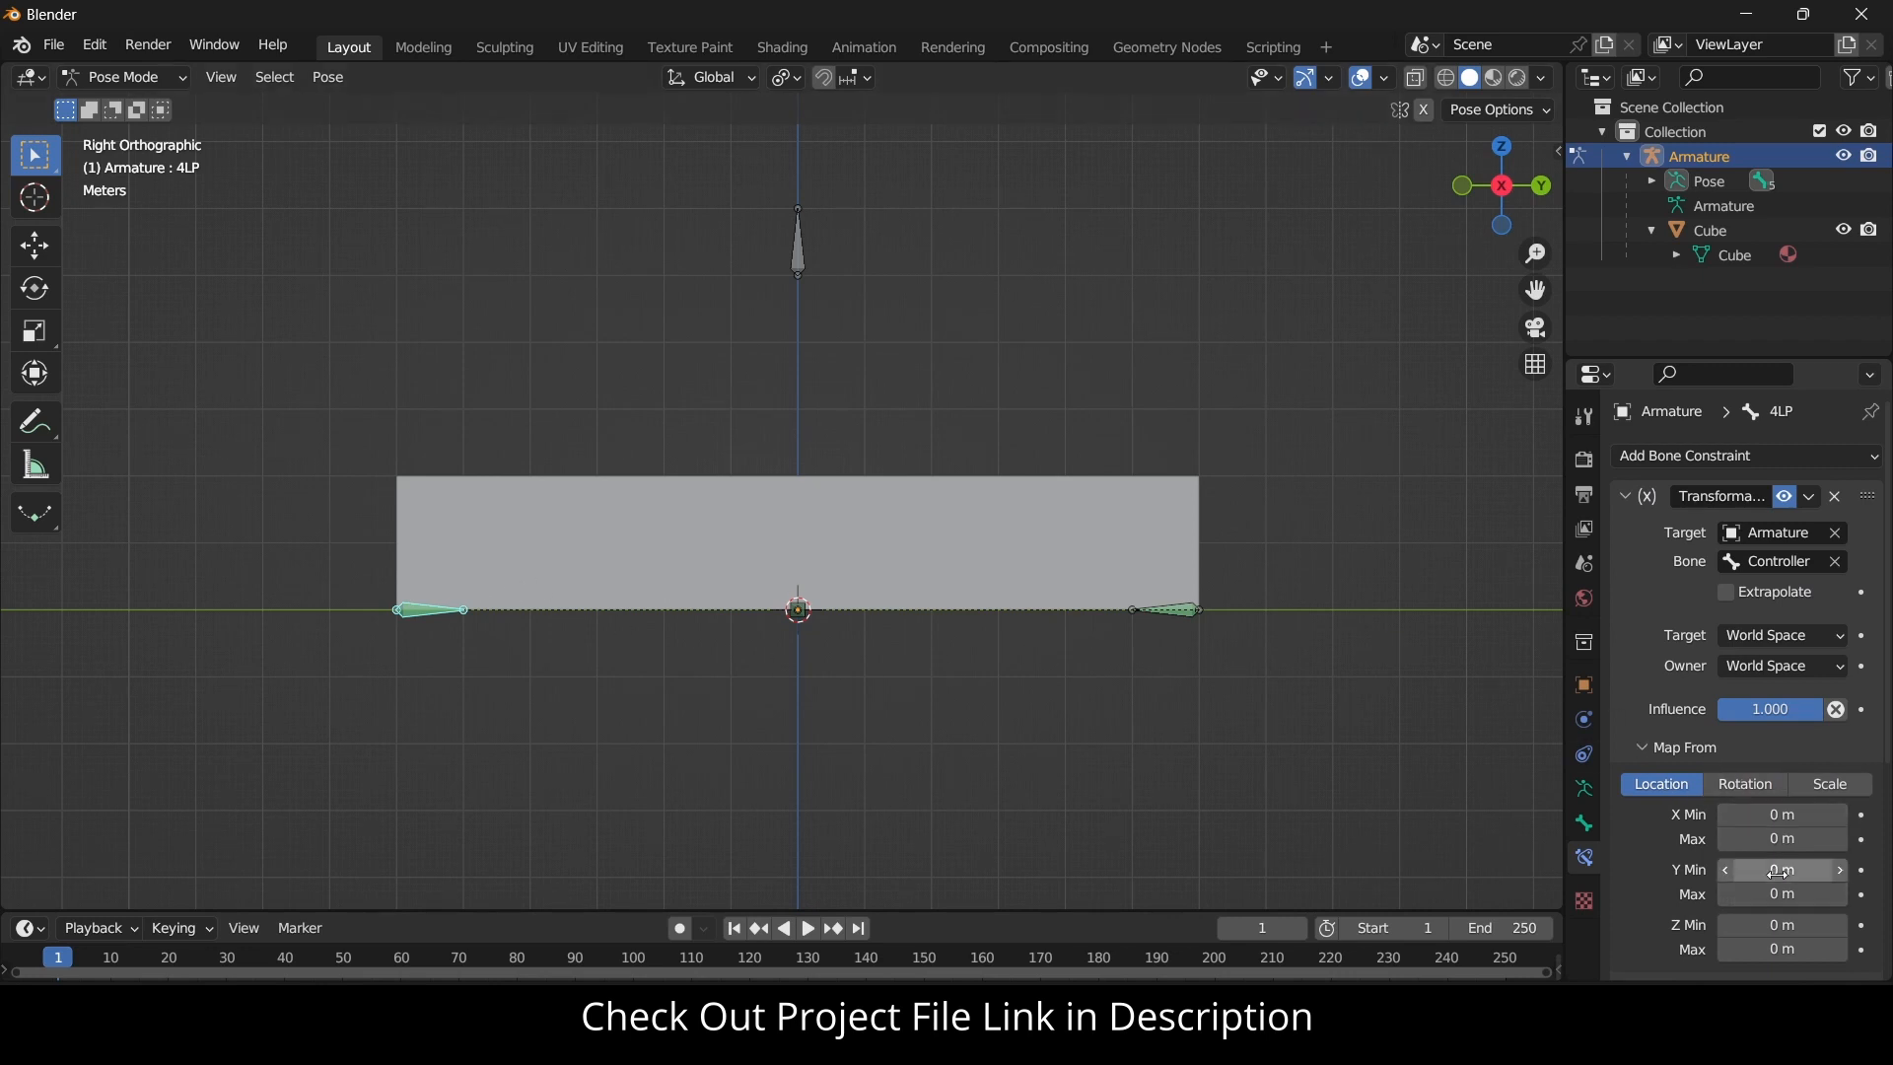
pyautogui.click(1778, 871)
pyautogui.write('-1')
pyautogui.press('Return')
# Map 4LP's constraint to Rotation, with Y as the X source axis.
pyautogui.scroll(-1, 1817, 923)
pyautogui.scroll(-4, 1816, 923)
pyautogui.click(1767, 856)
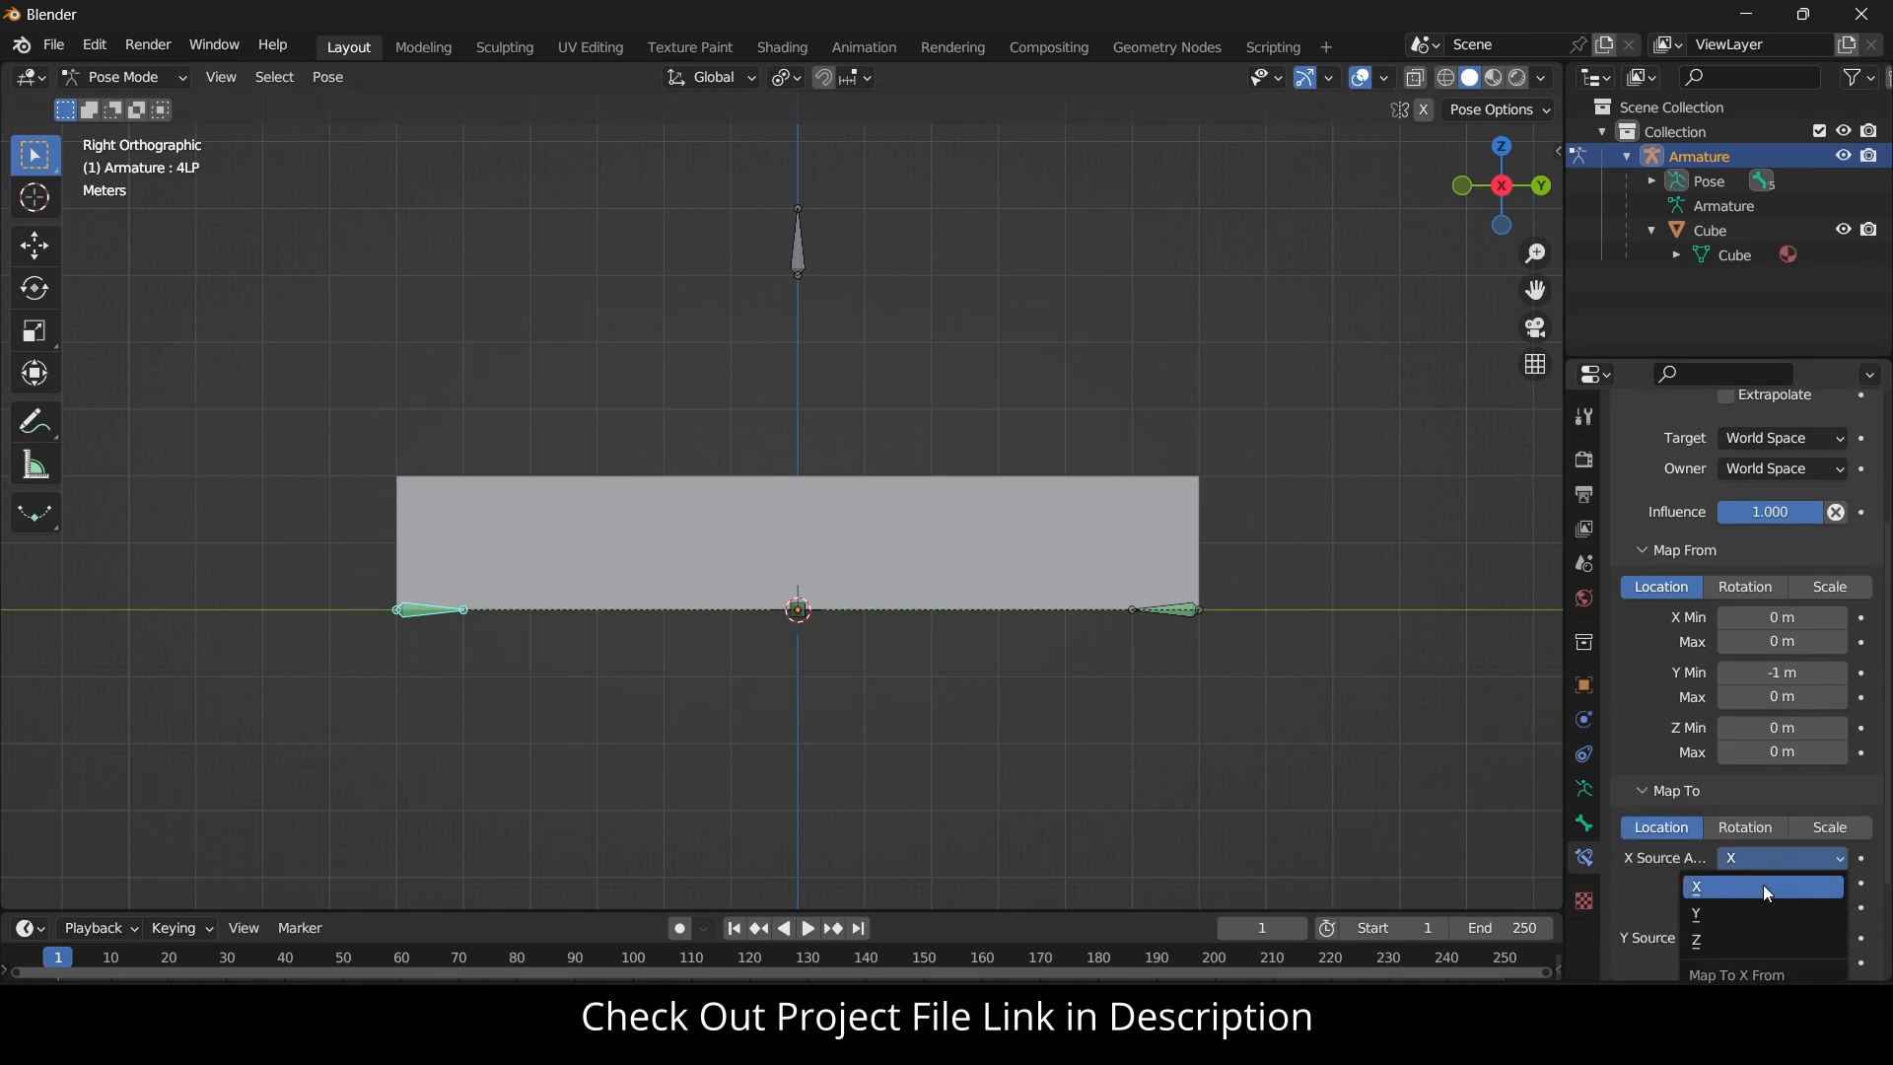
pyautogui.click(1762, 914)
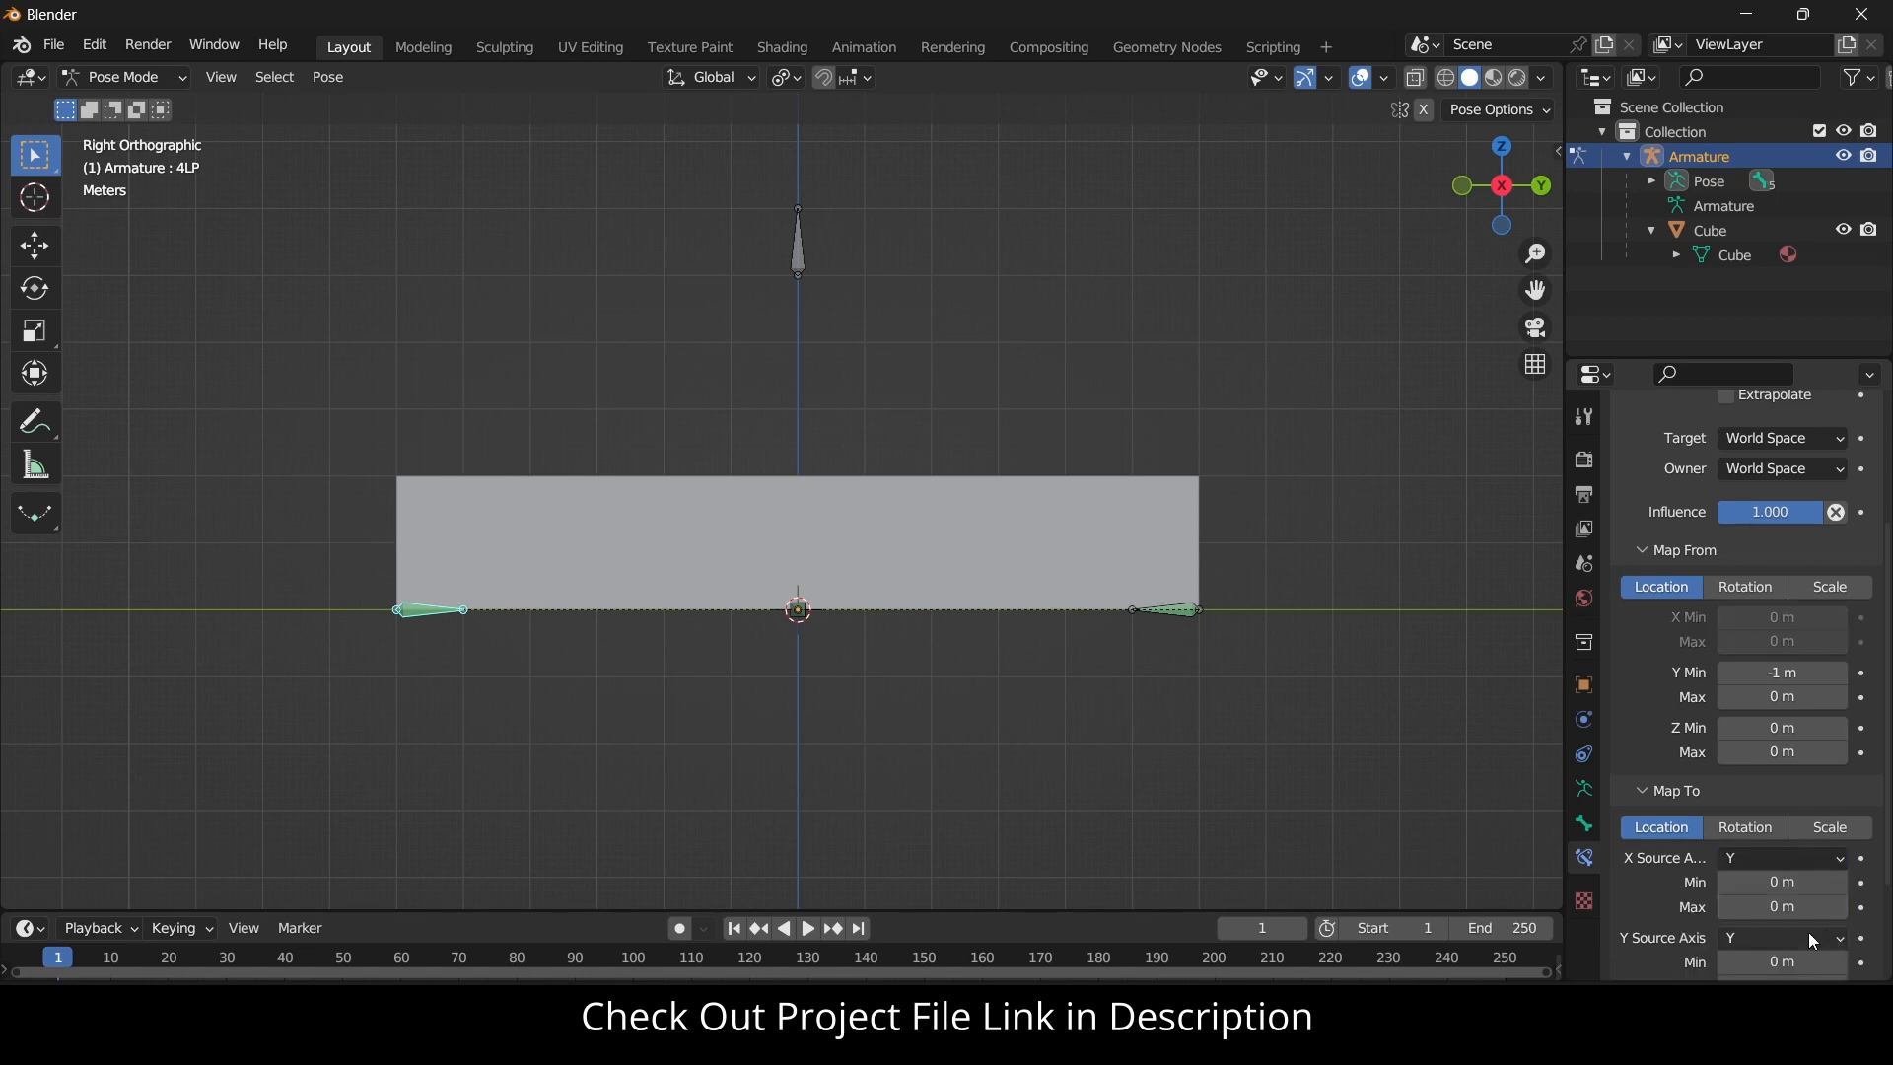
pyautogui.scroll(-2, 1808, 931)
pyautogui.click(1747, 751)
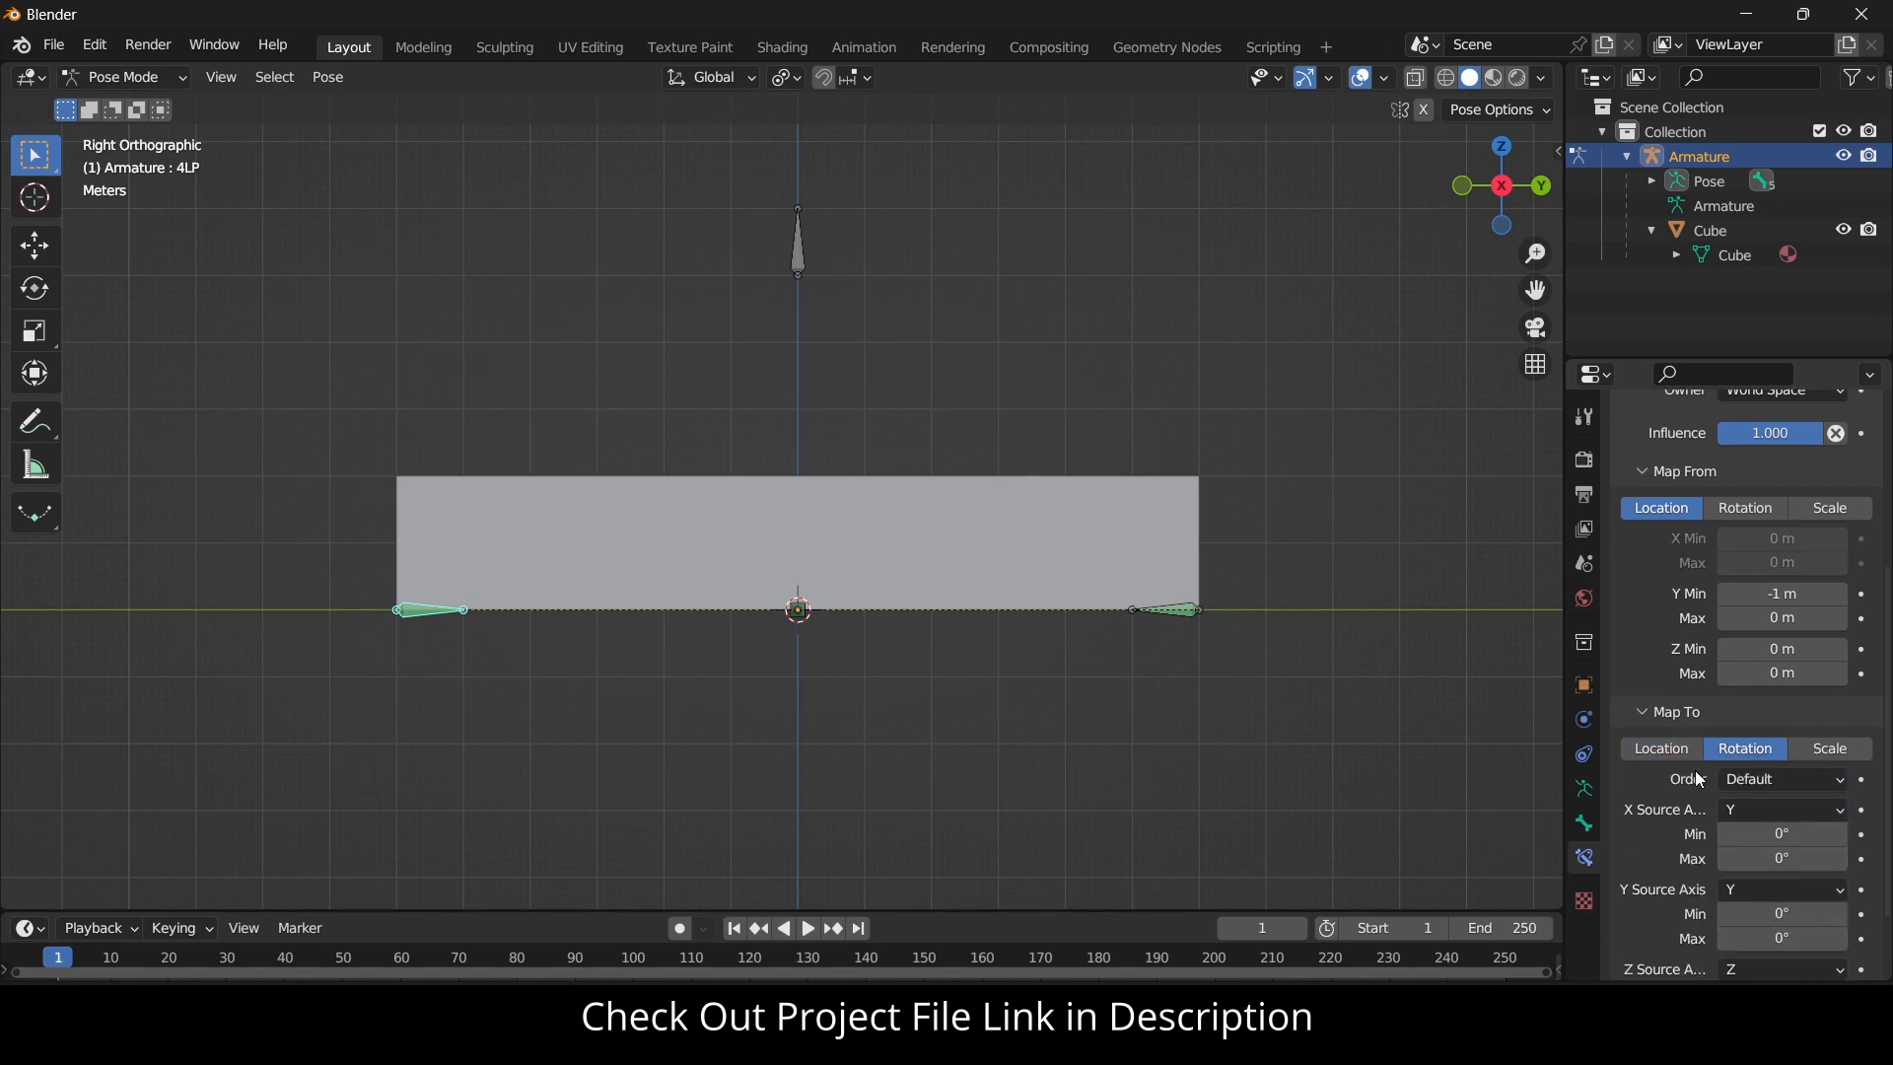
# Set the X rotation range in 4LP's Map To settings to Min 90° and Max 0°.
pyautogui.scroll(-2, 1784, 847)
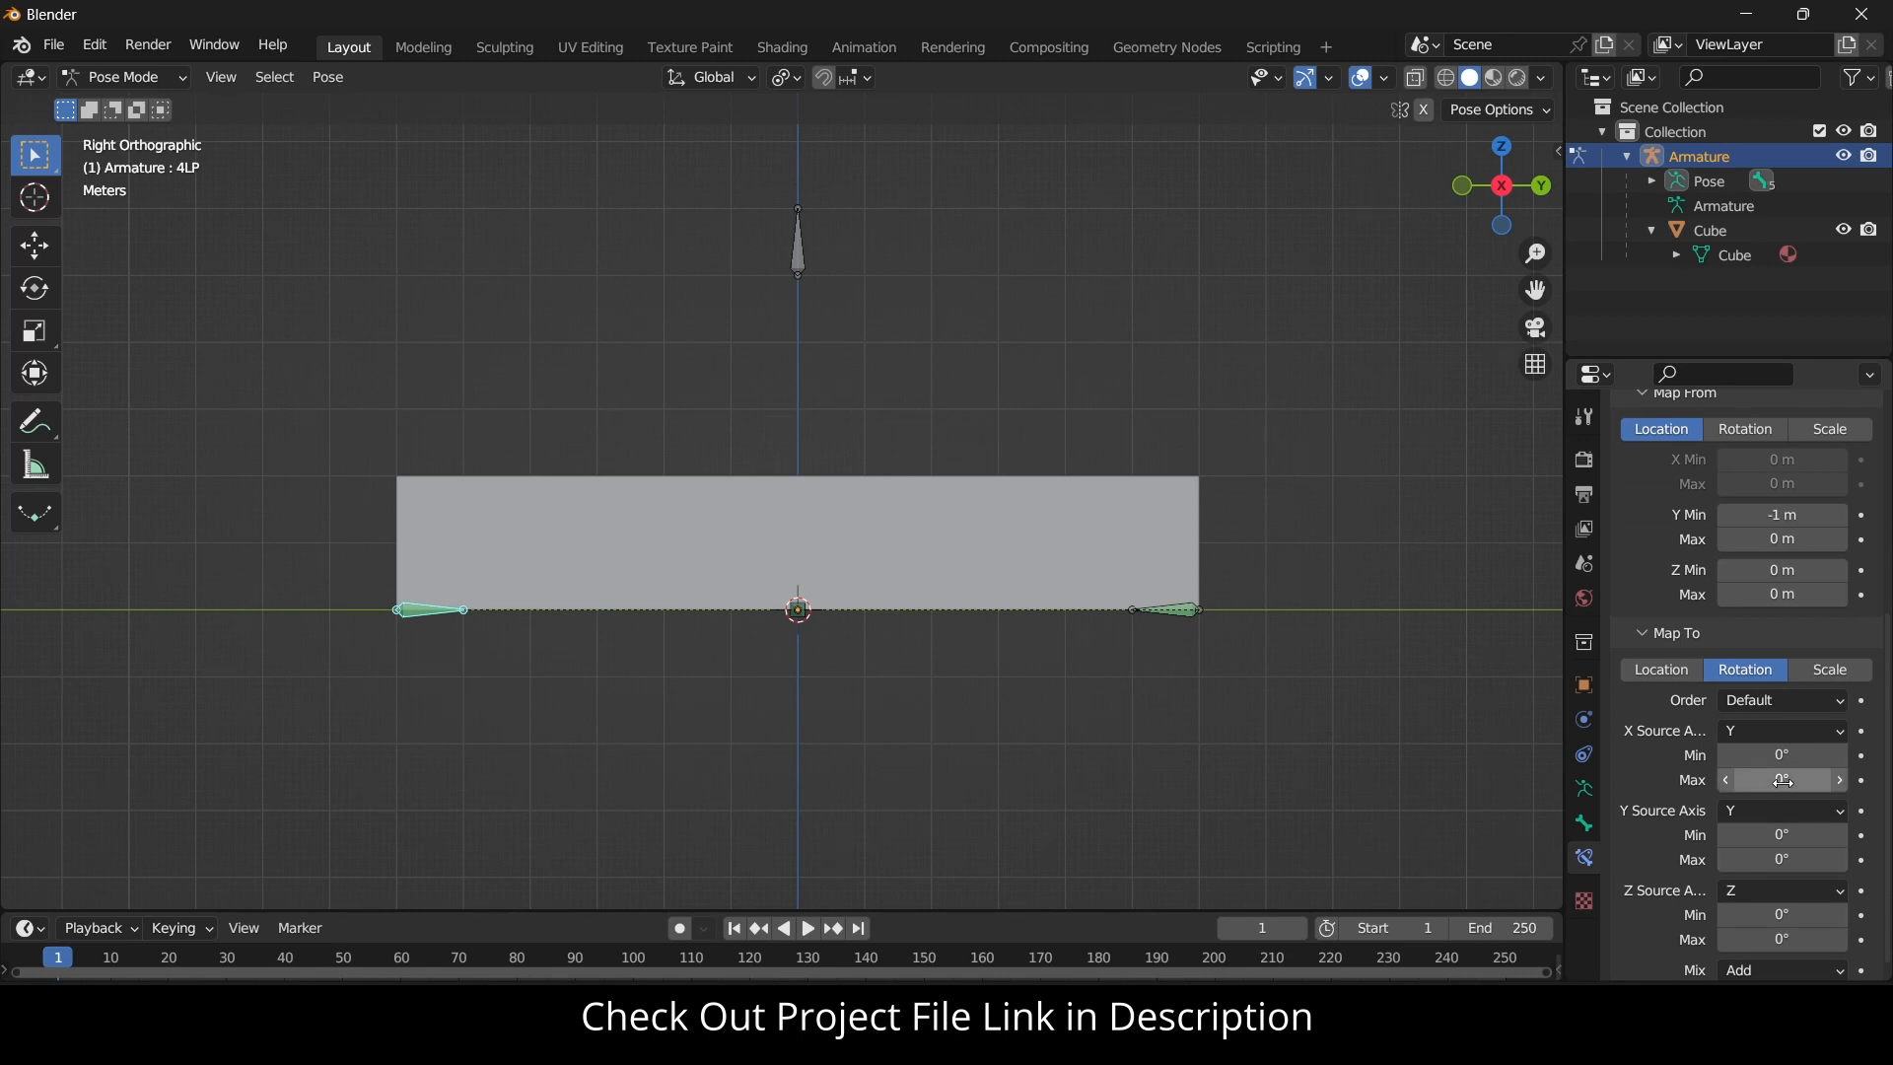
pyautogui.click(1787, 780)
pyautogui.write('9')
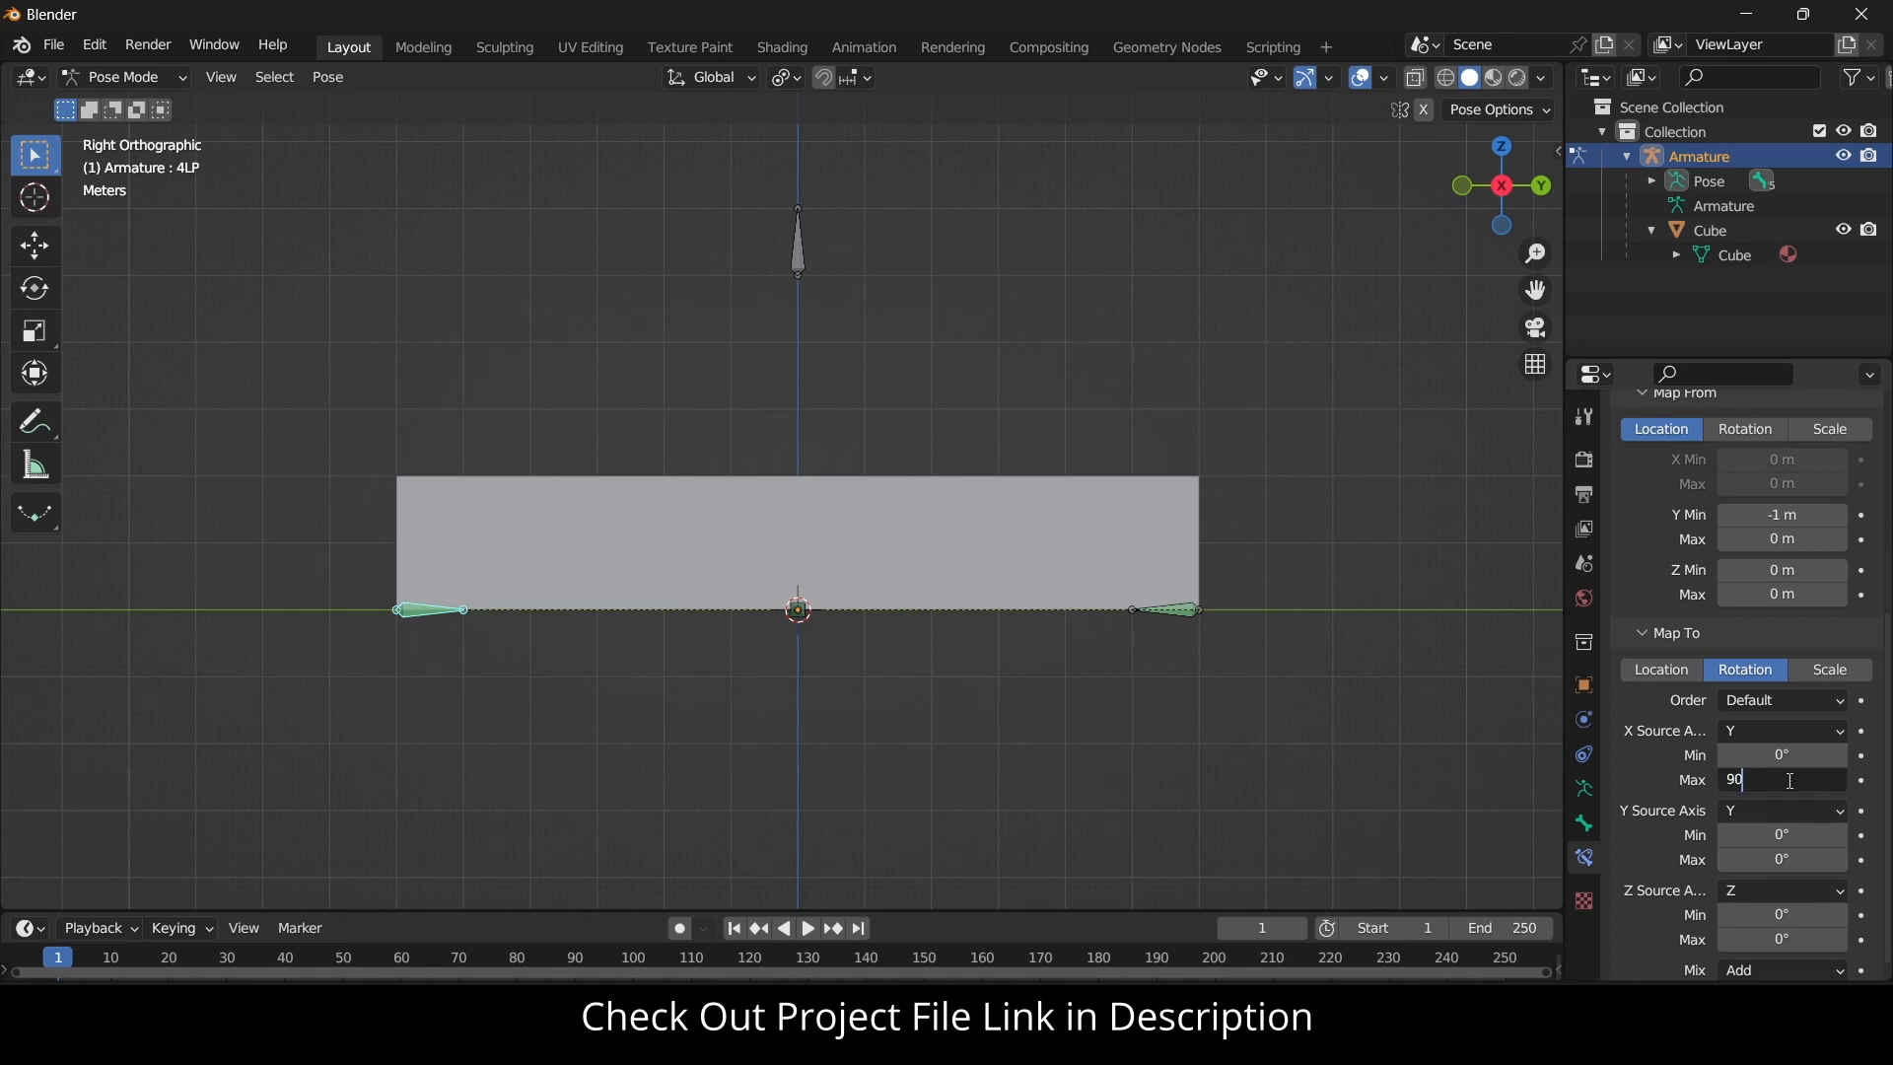
pyautogui.press('Return')
pyautogui.click(1789, 755)
pyautogui.write('90')
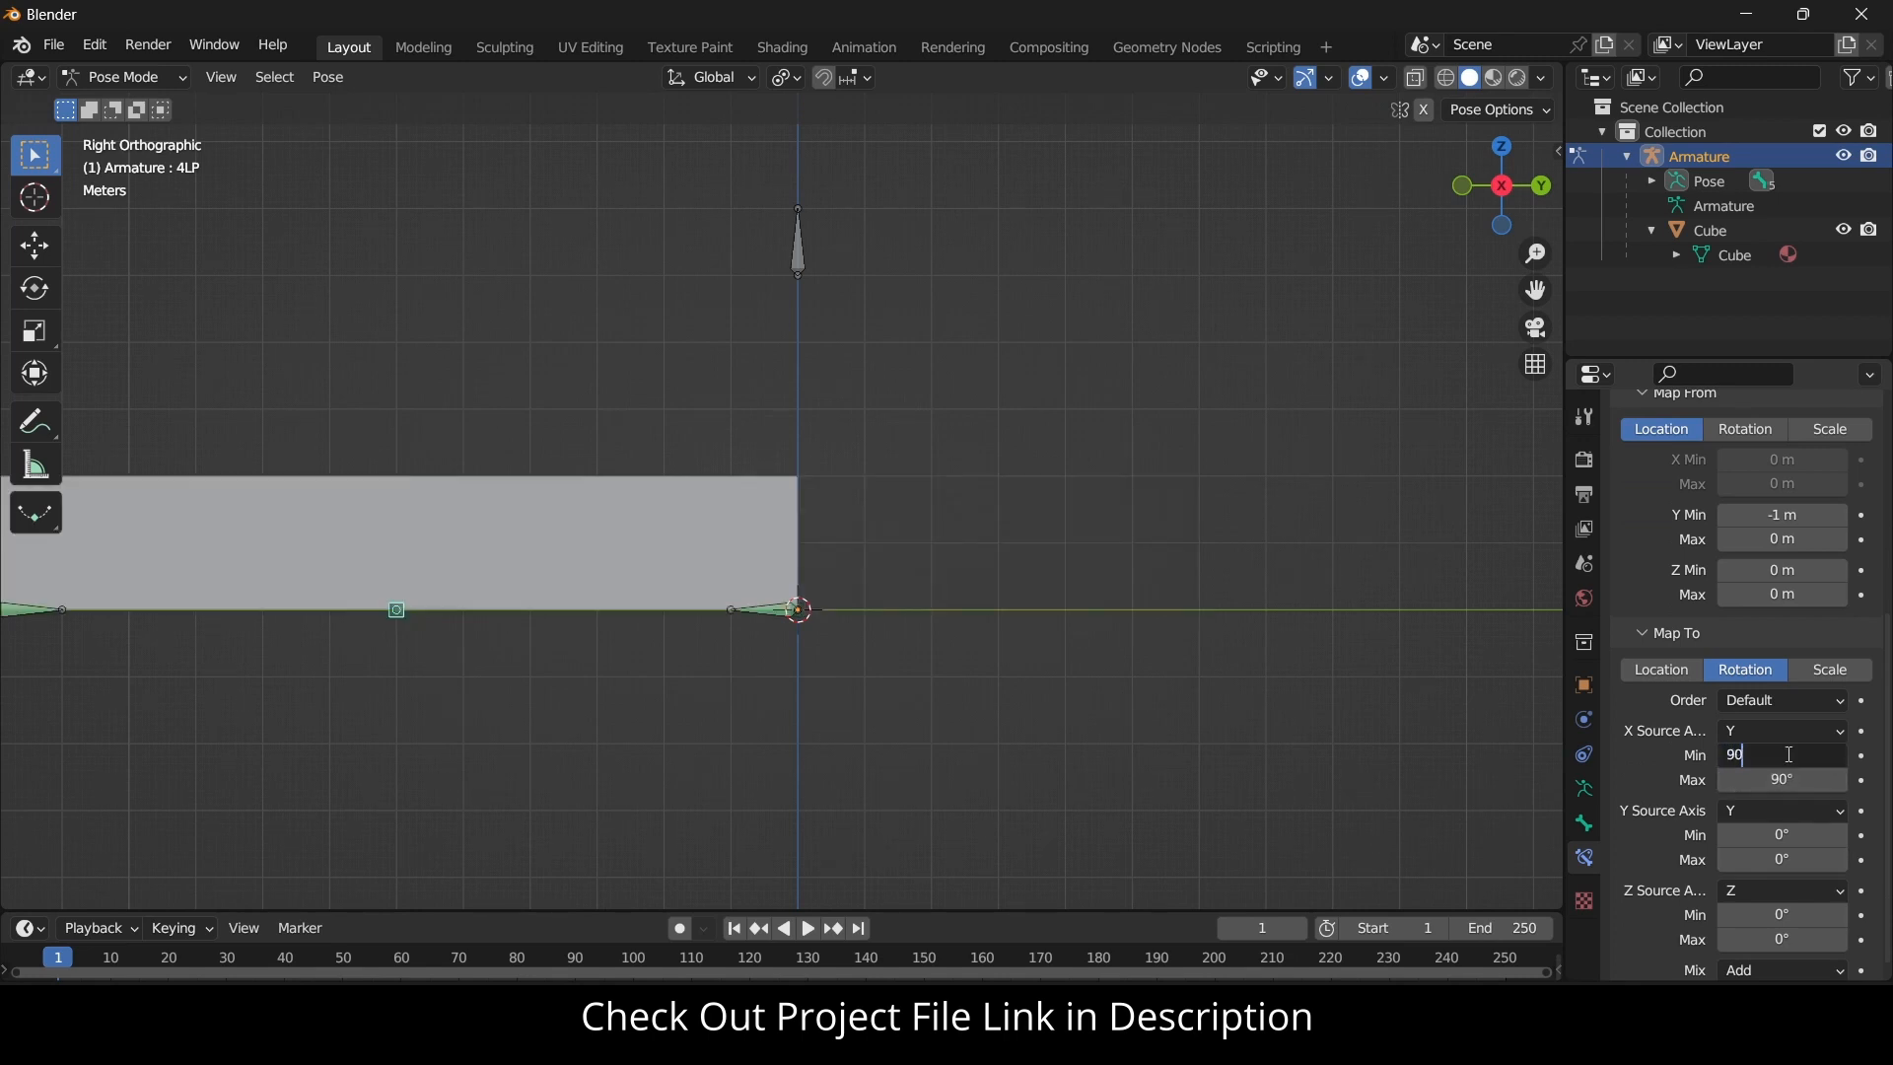
pyautogui.press('Return')
pyautogui.click(1786, 780)
pyautogui.write('0')
pyautogui.press('Return')
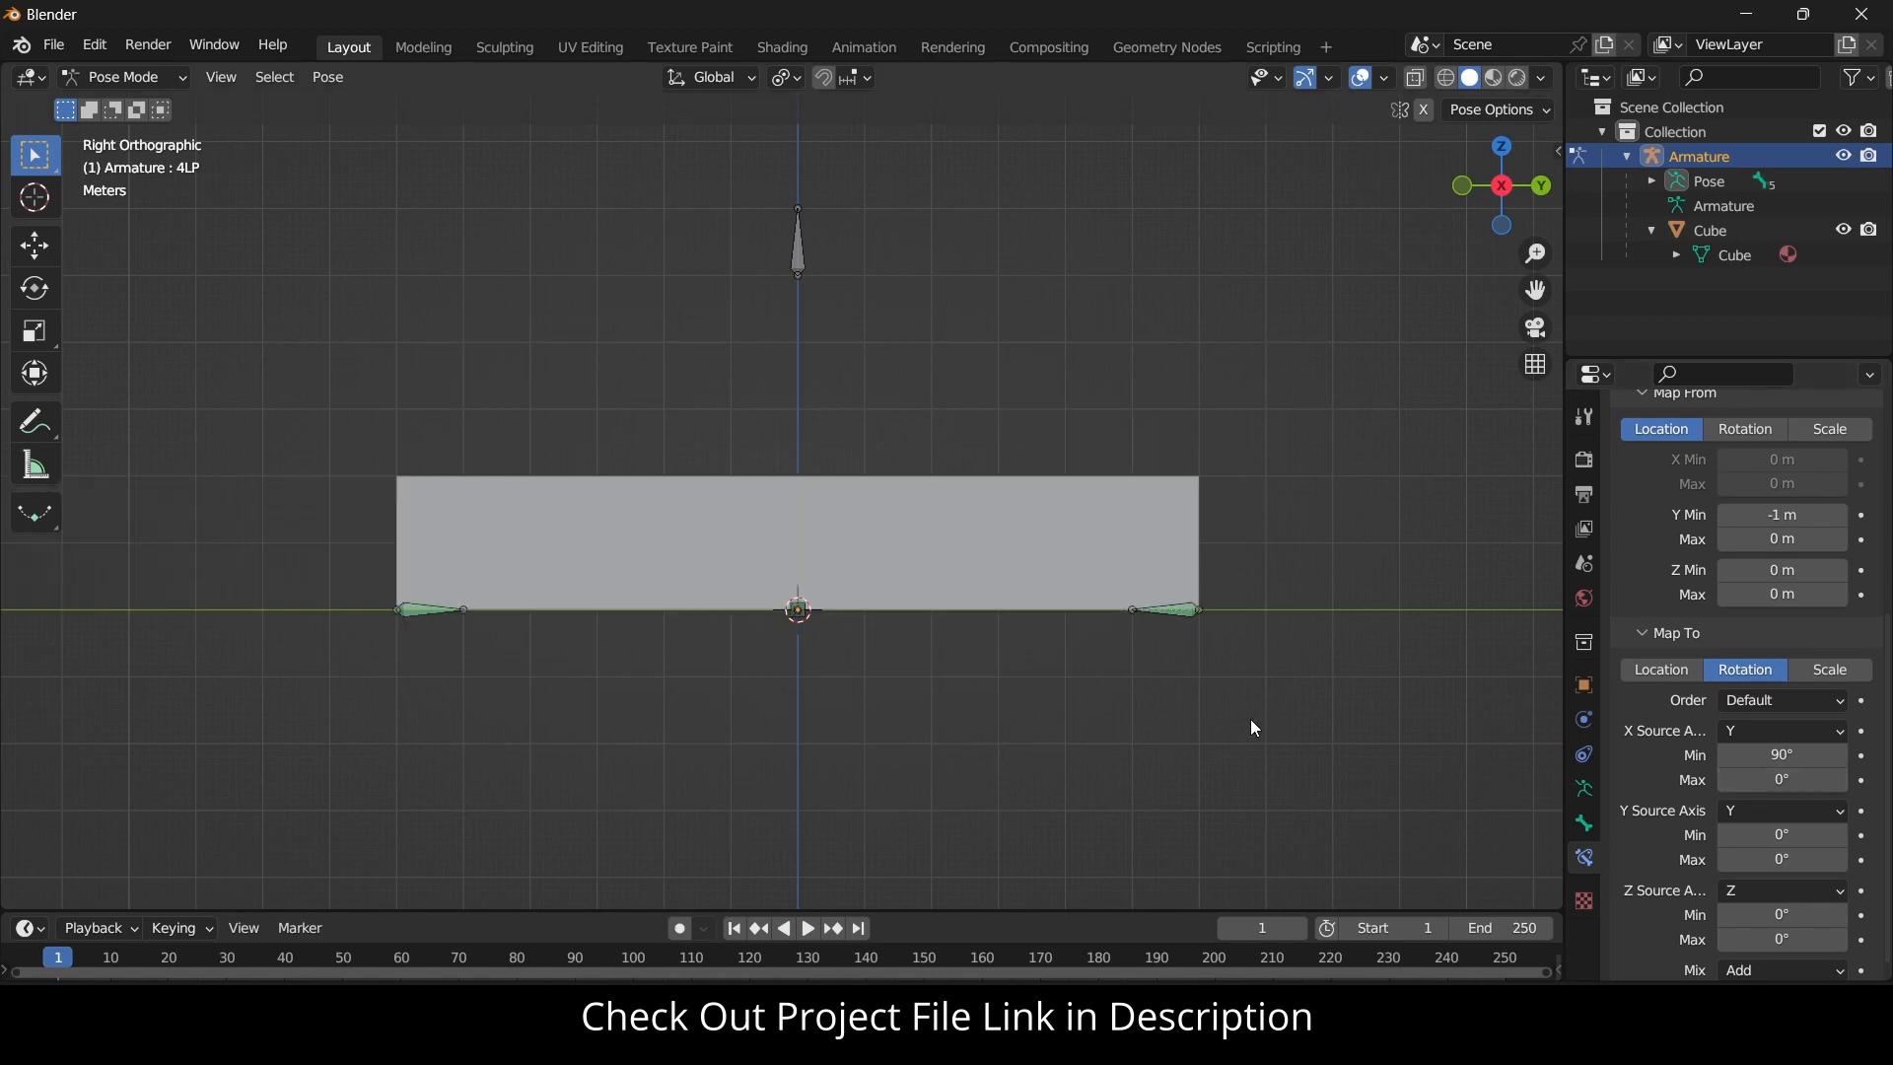
# Test rolling the mesh by moving the Controller bone both ways along Y, then cancel the move.
pyautogui.click(777, 261)
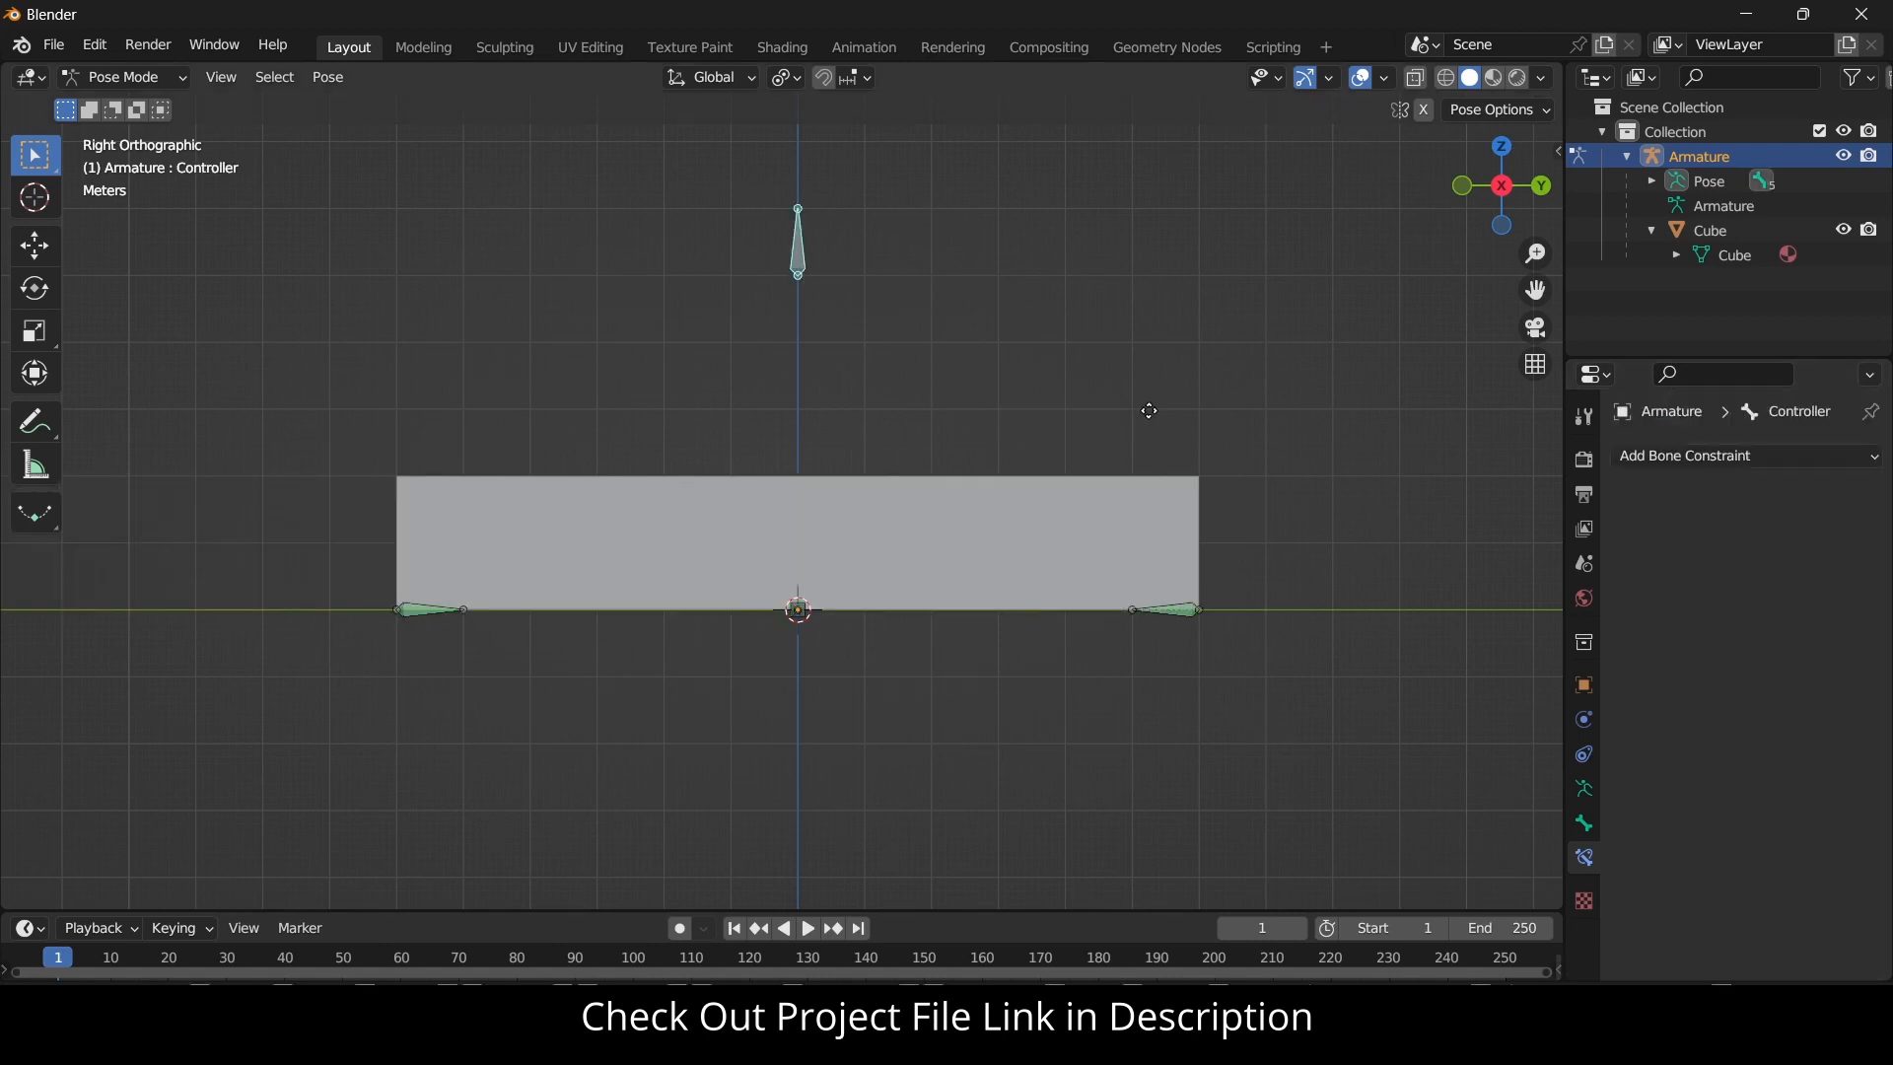
pyautogui.press('g')
pyautogui.press('y')
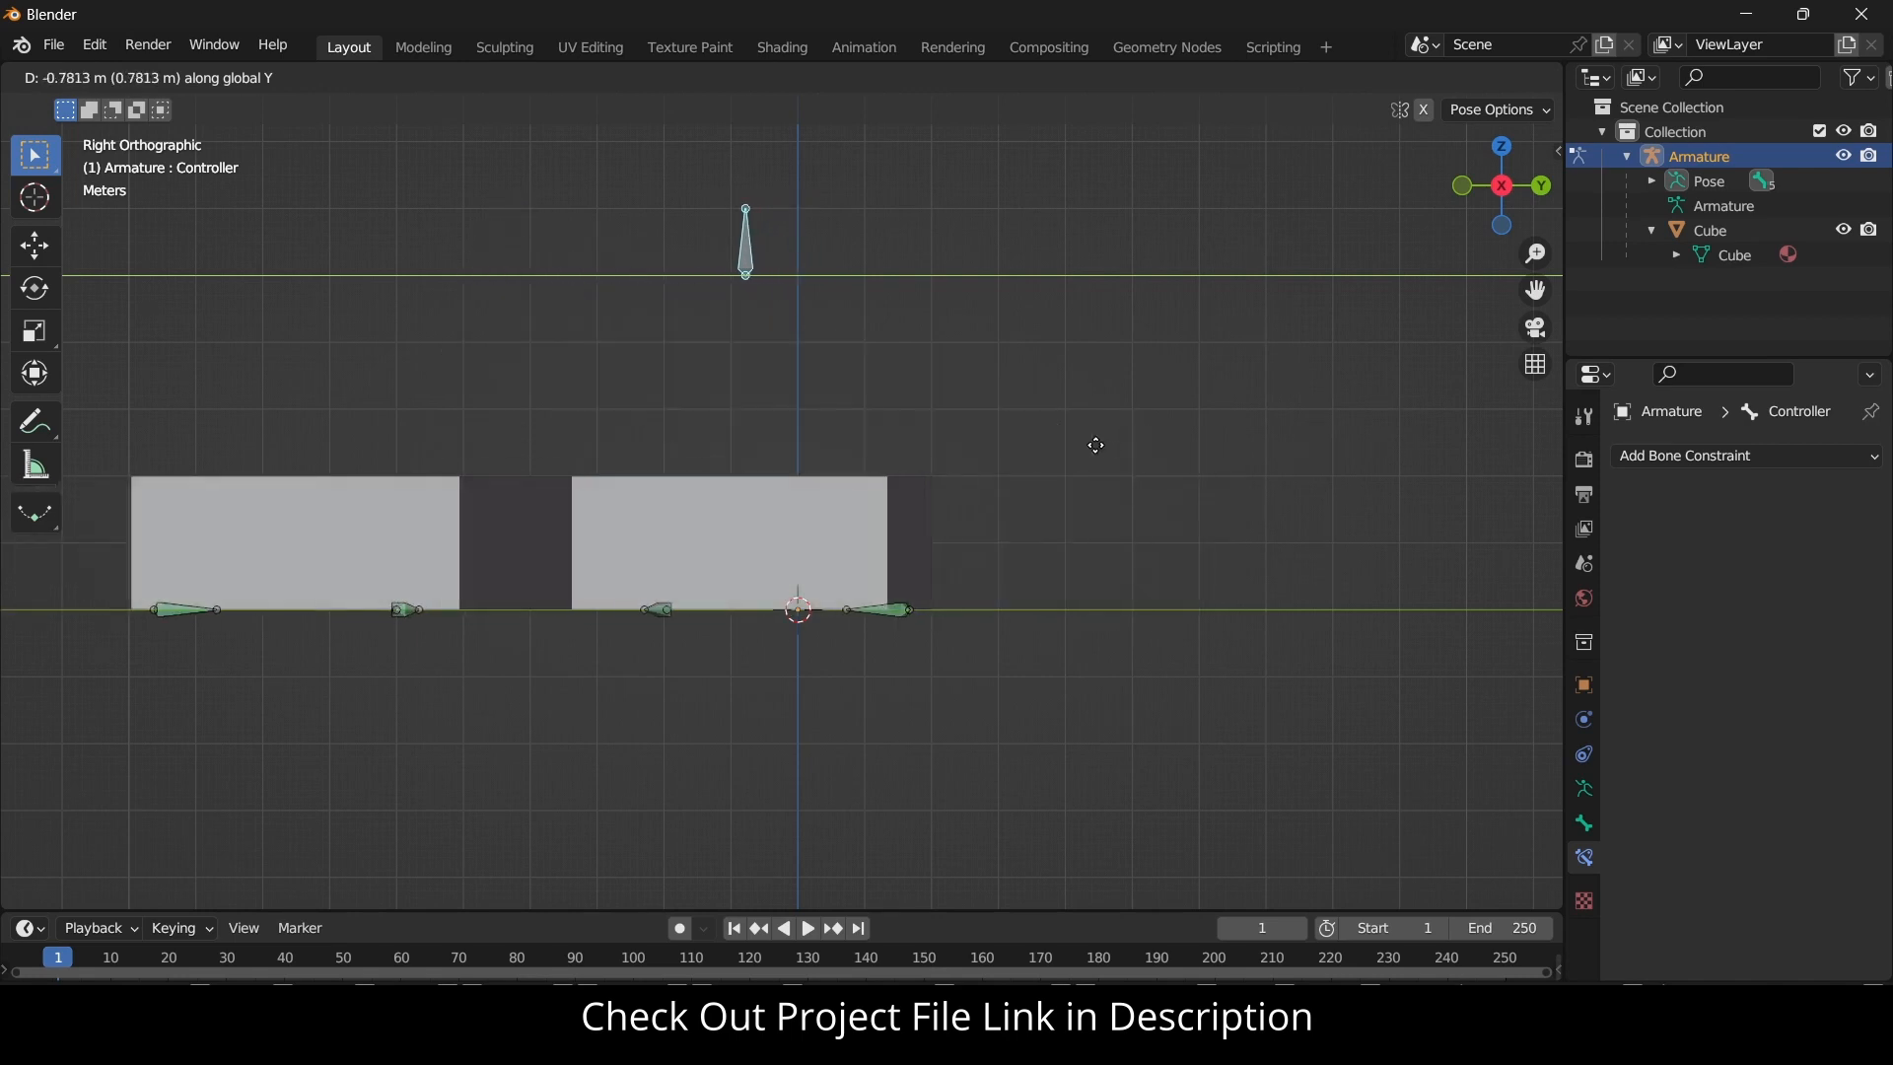
pyautogui.rightClick(1181, 475)
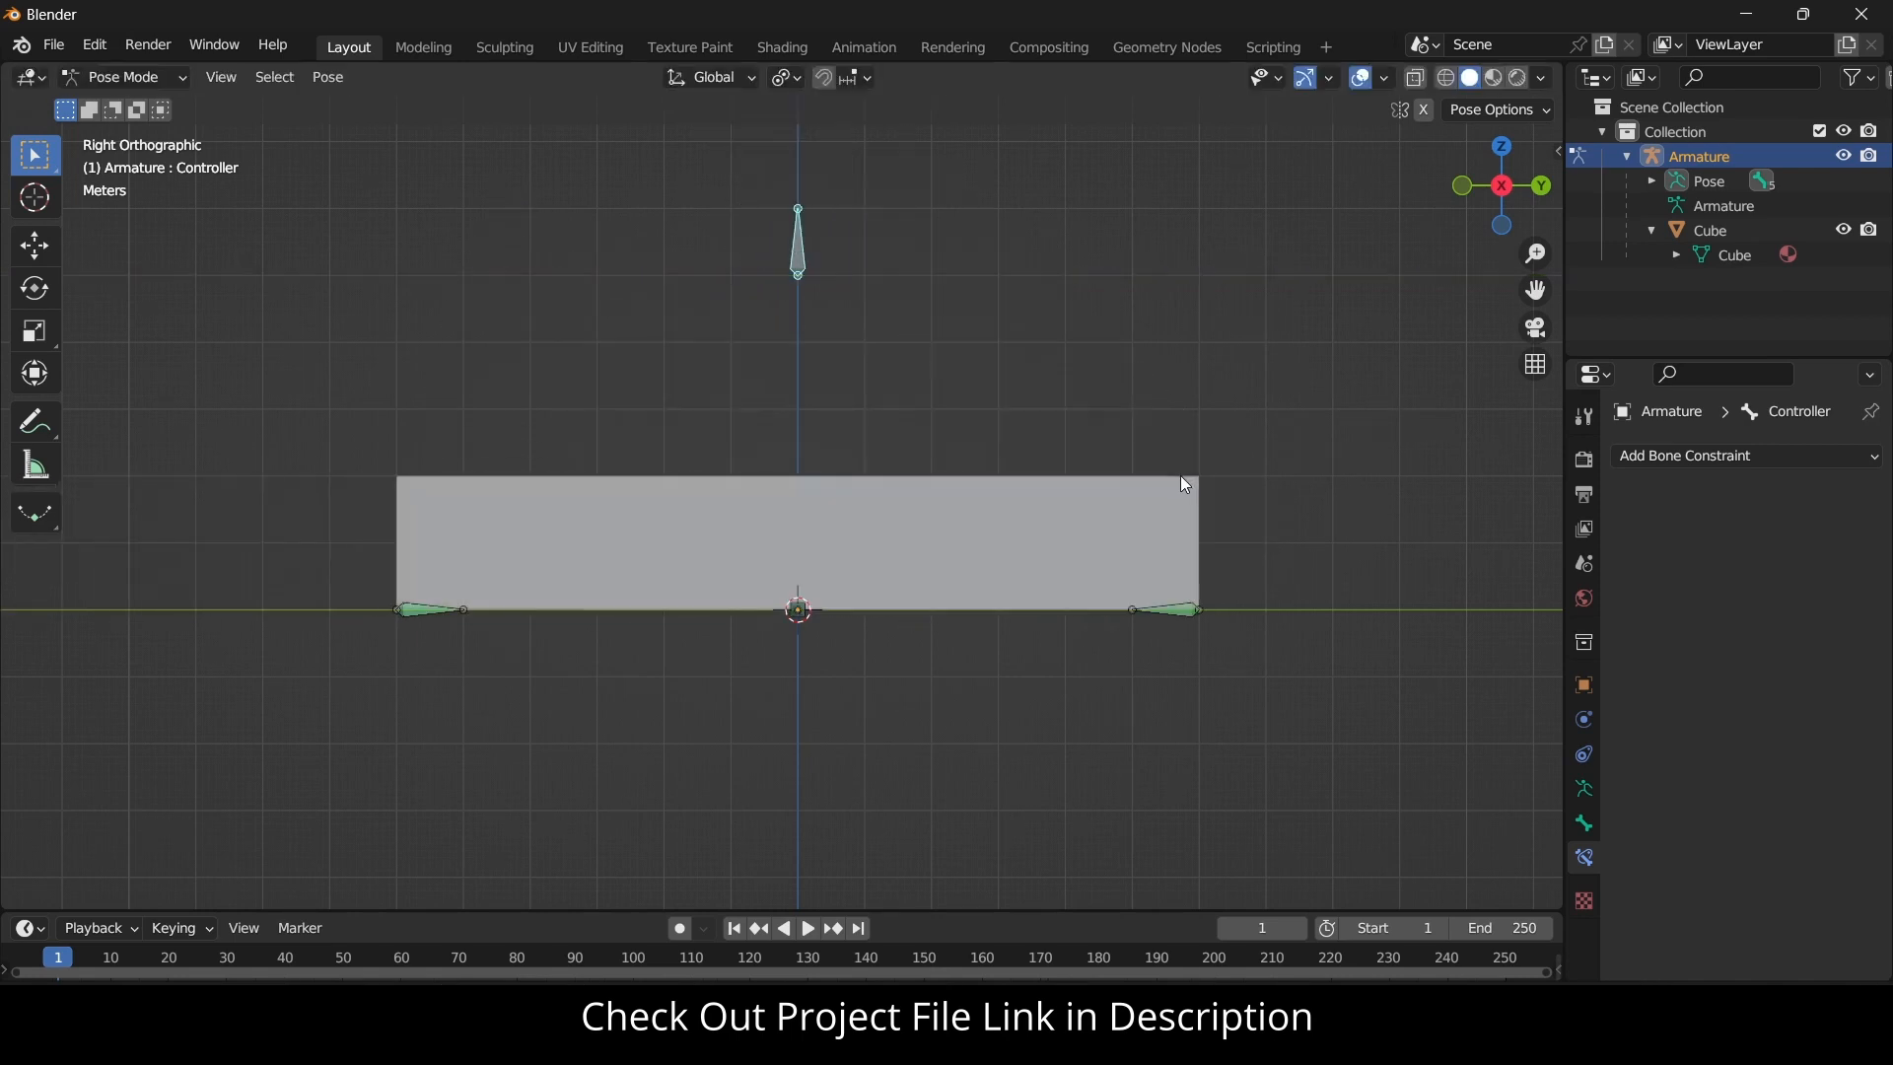
# Review 4LP's Map To rotation settings, test moving the Controller bone along Y, then cancel the move.
pyautogui.click(419, 616)
pyautogui.scroll(-6, 1843, 806)
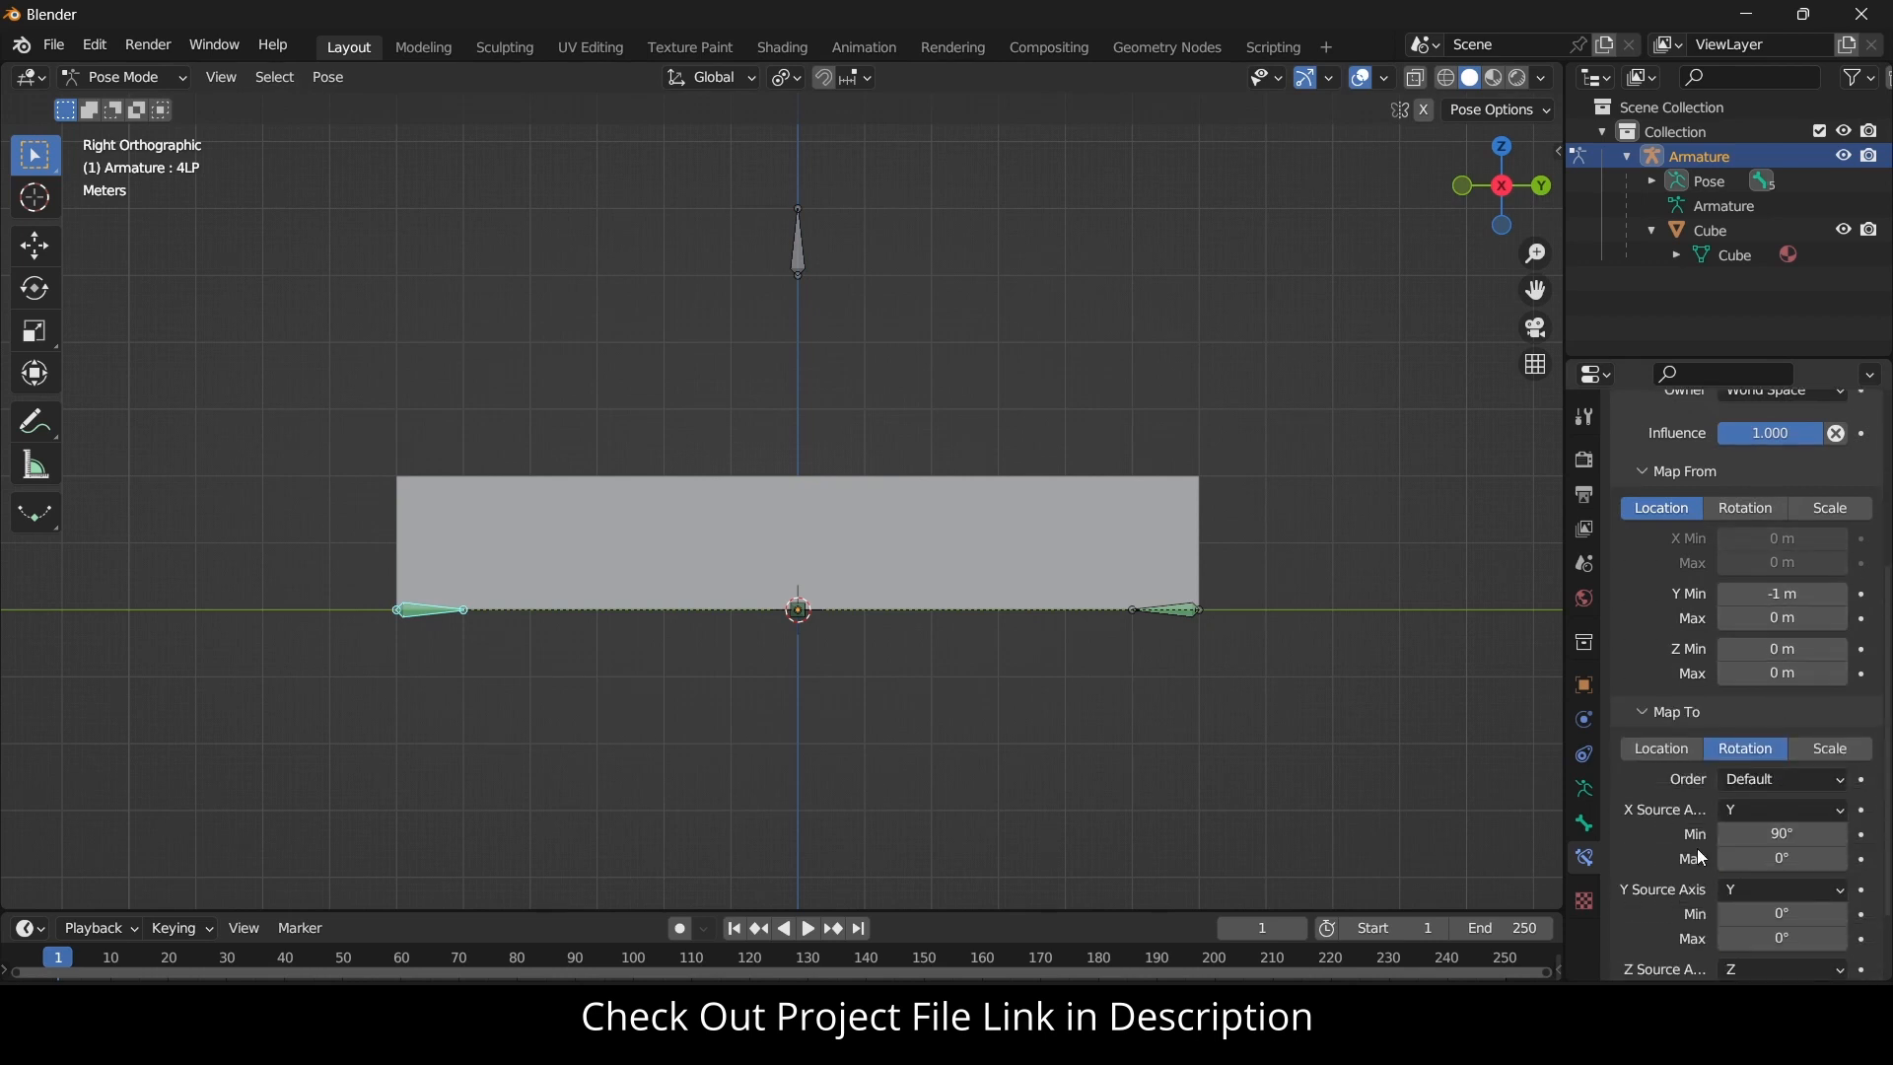
pyautogui.scroll(-3, 1695, 847)
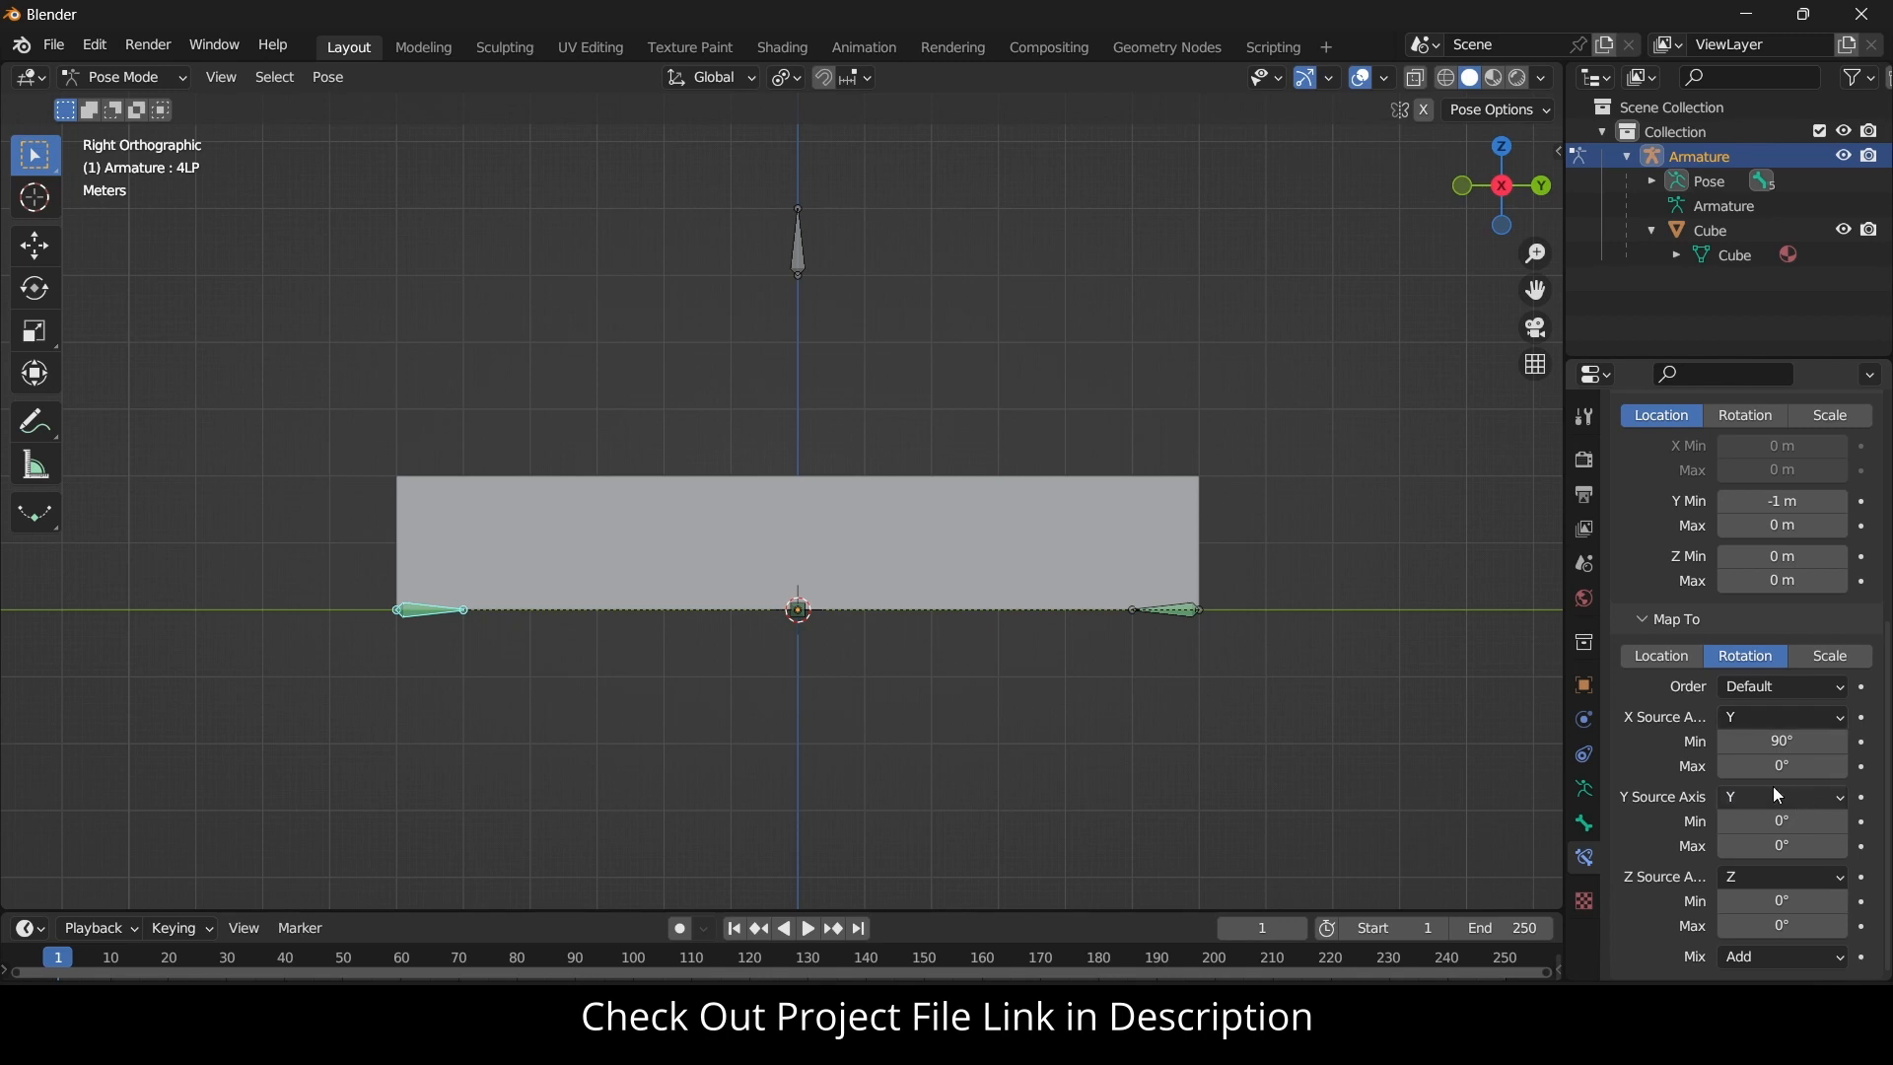
pyautogui.moveTo(1180, 630); pyautogui.dragTo(716, 418, button='middle')
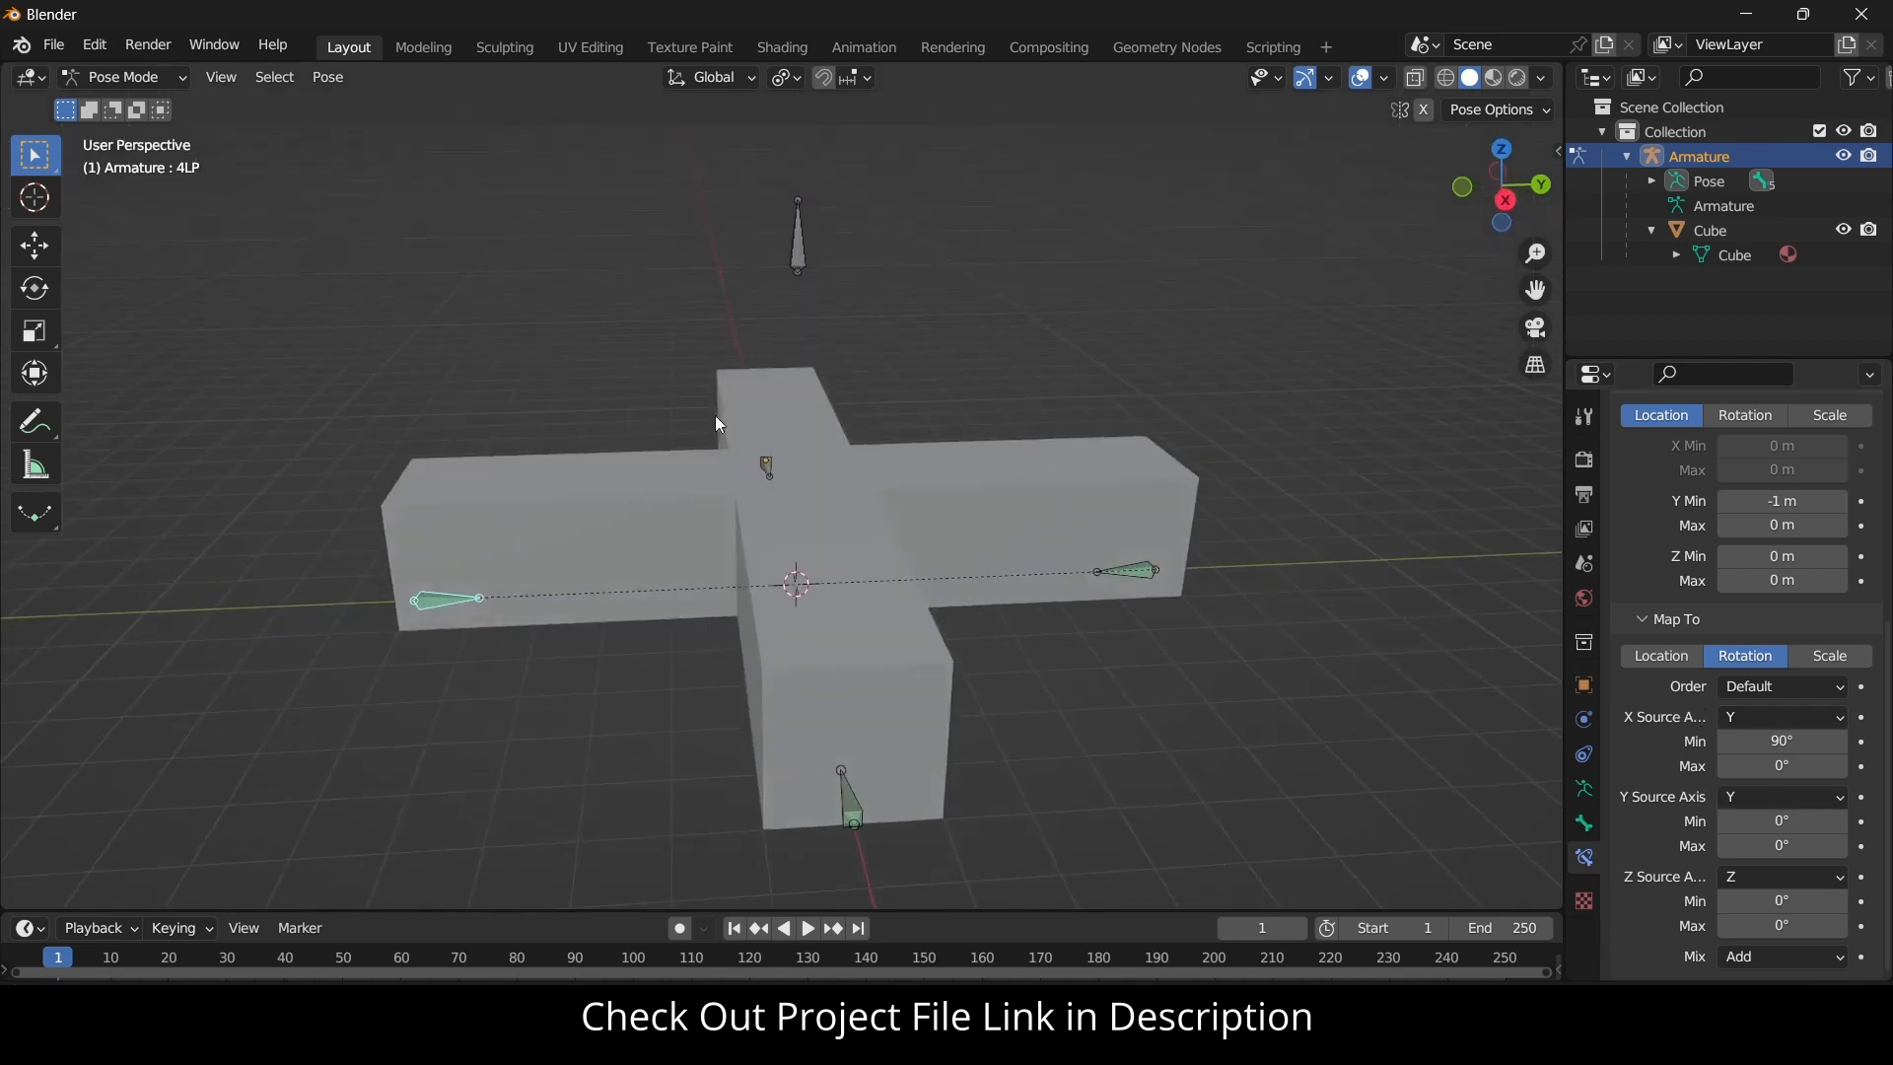
pyautogui.click(800, 241)
pyautogui.press('g')
pyautogui.press('y')
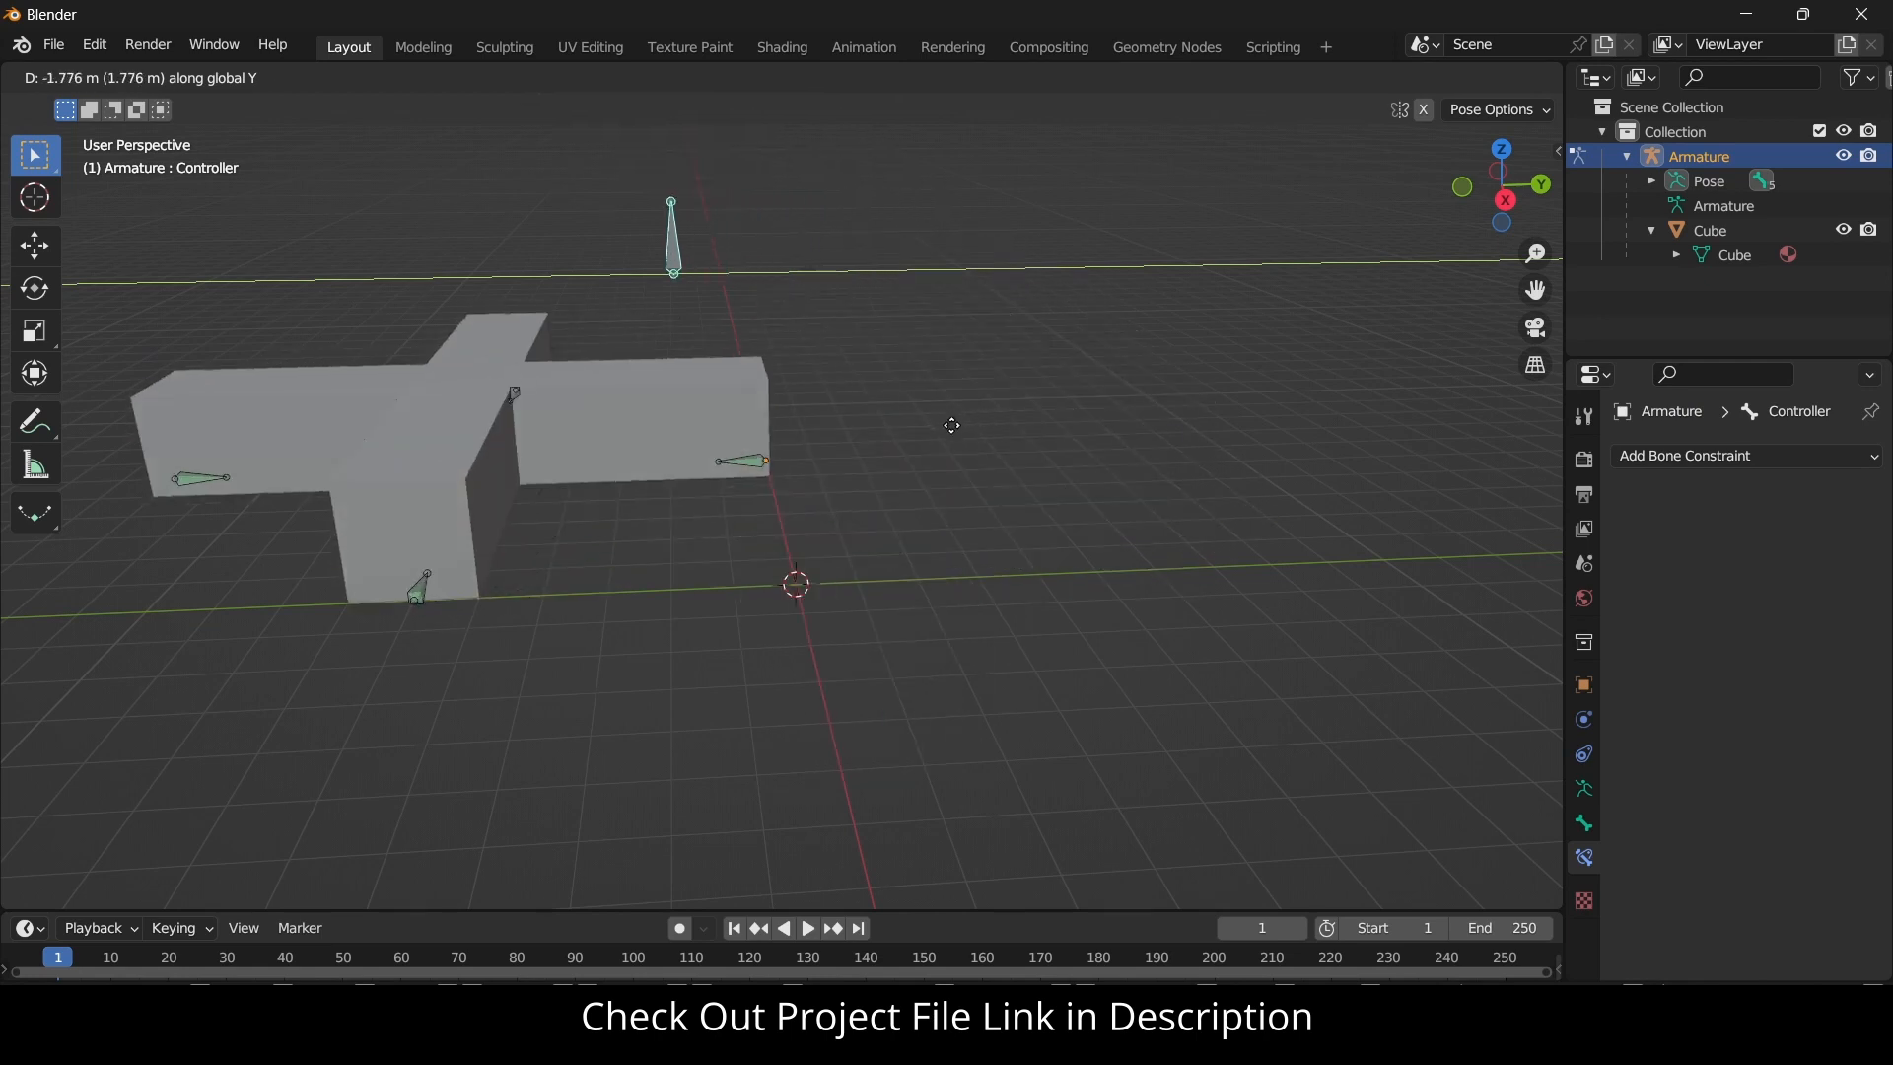
pyautogui.rightClick(1089, 464)
# Set the 4LP bone's rotation mode to XYZ Euler.
pyautogui.click(421, 605)
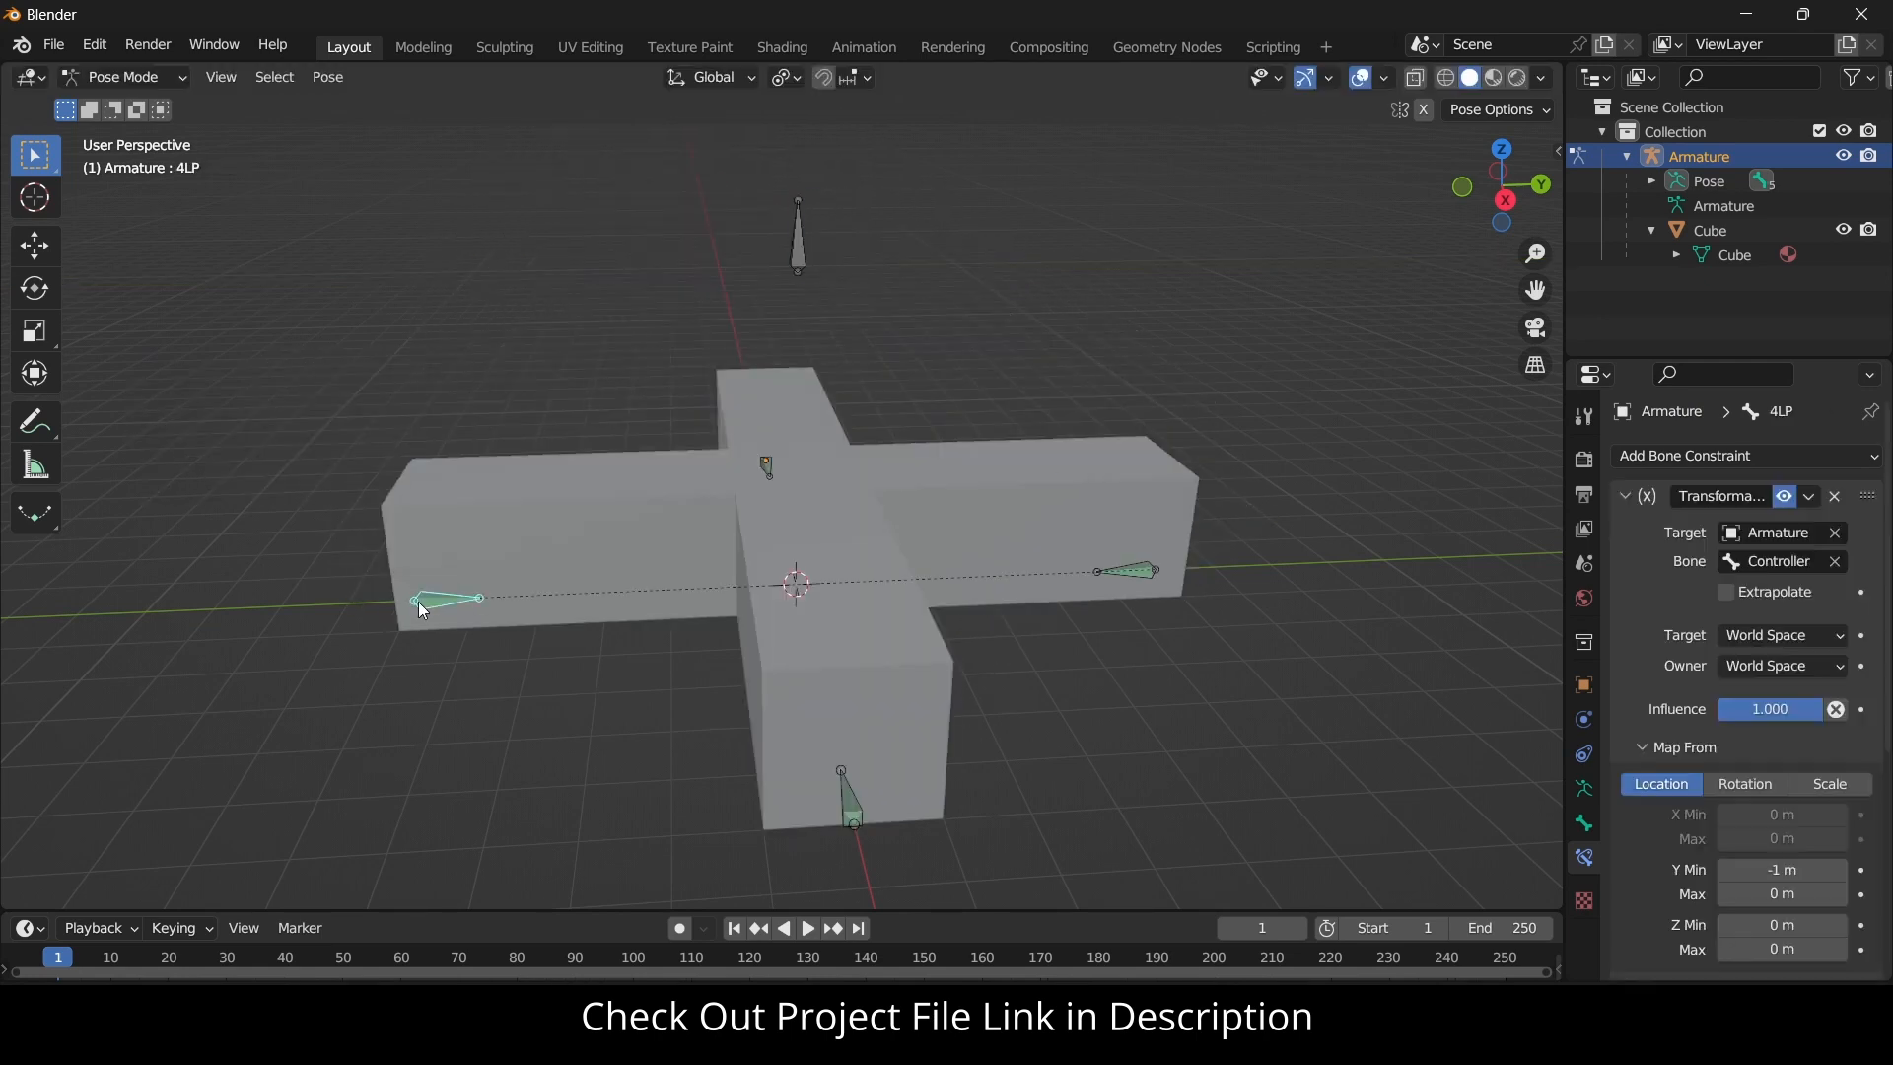
pyautogui.click(1584, 826)
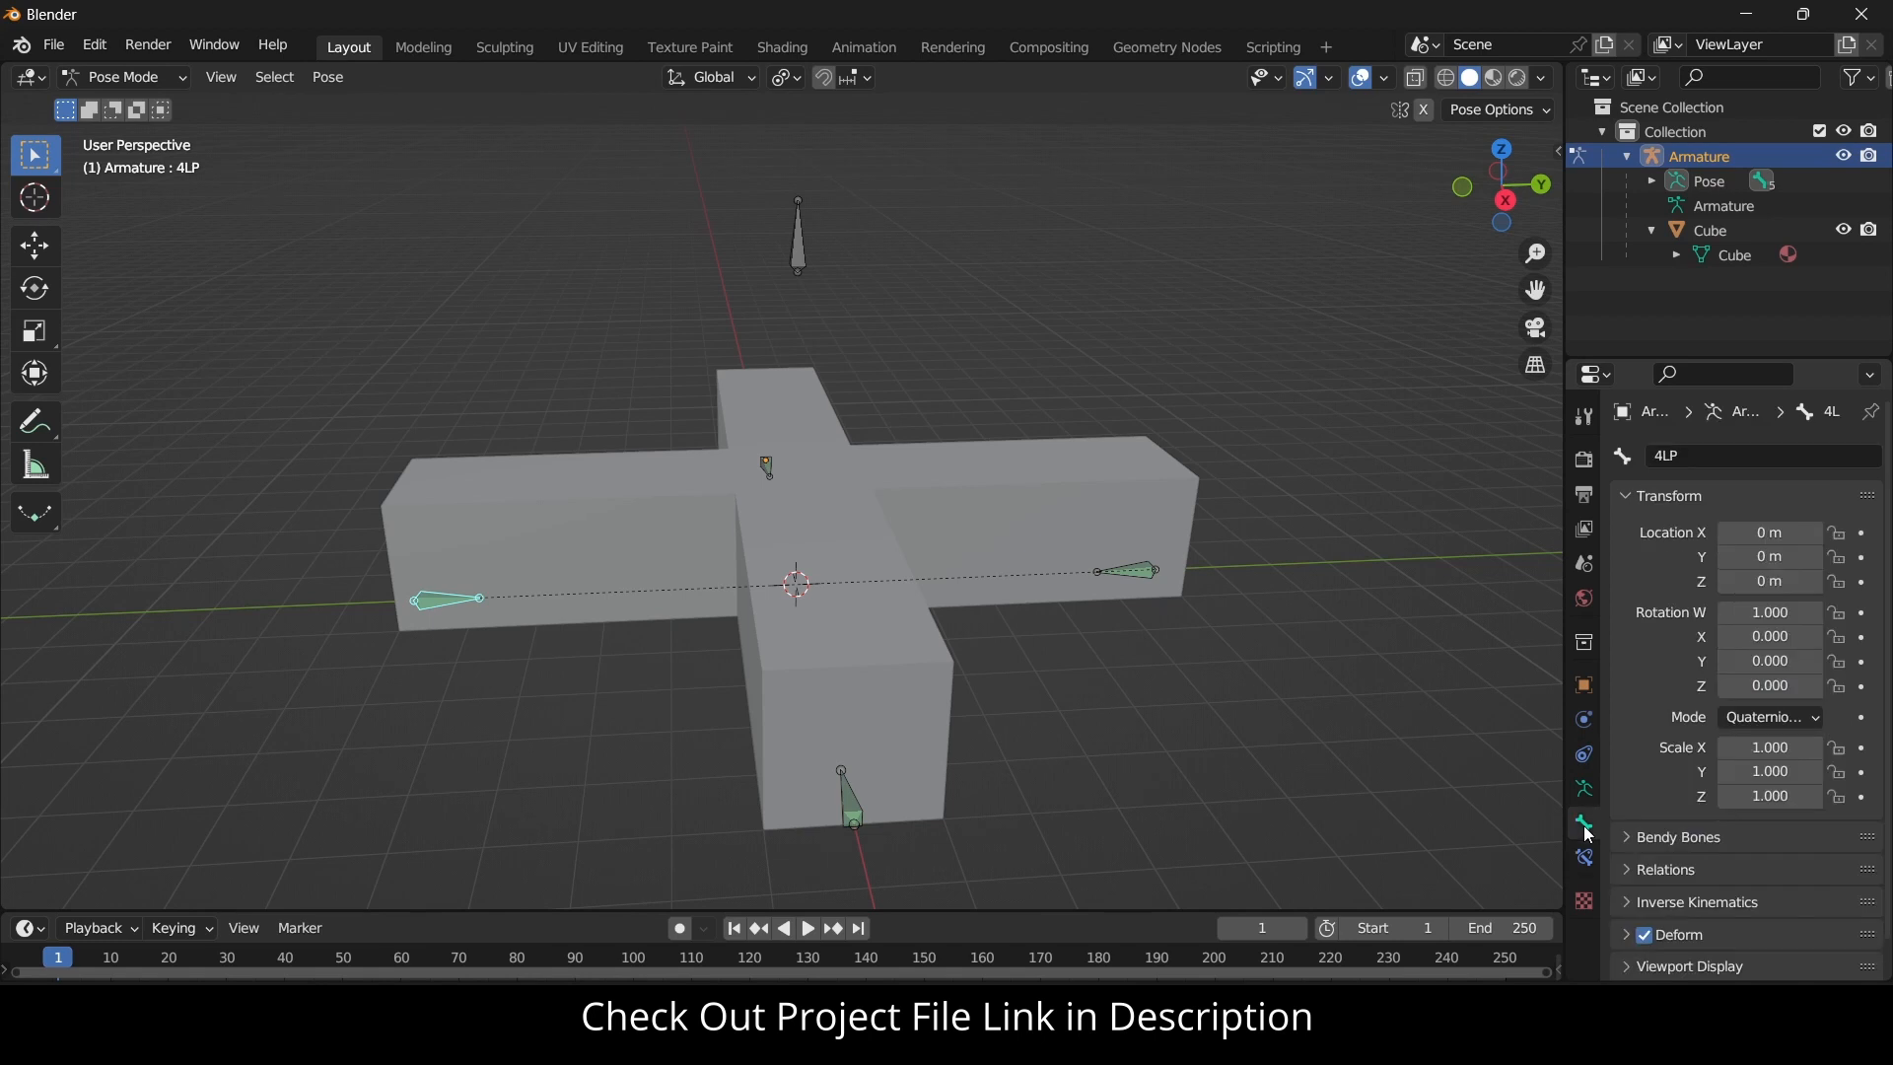
pyautogui.click(1764, 717)
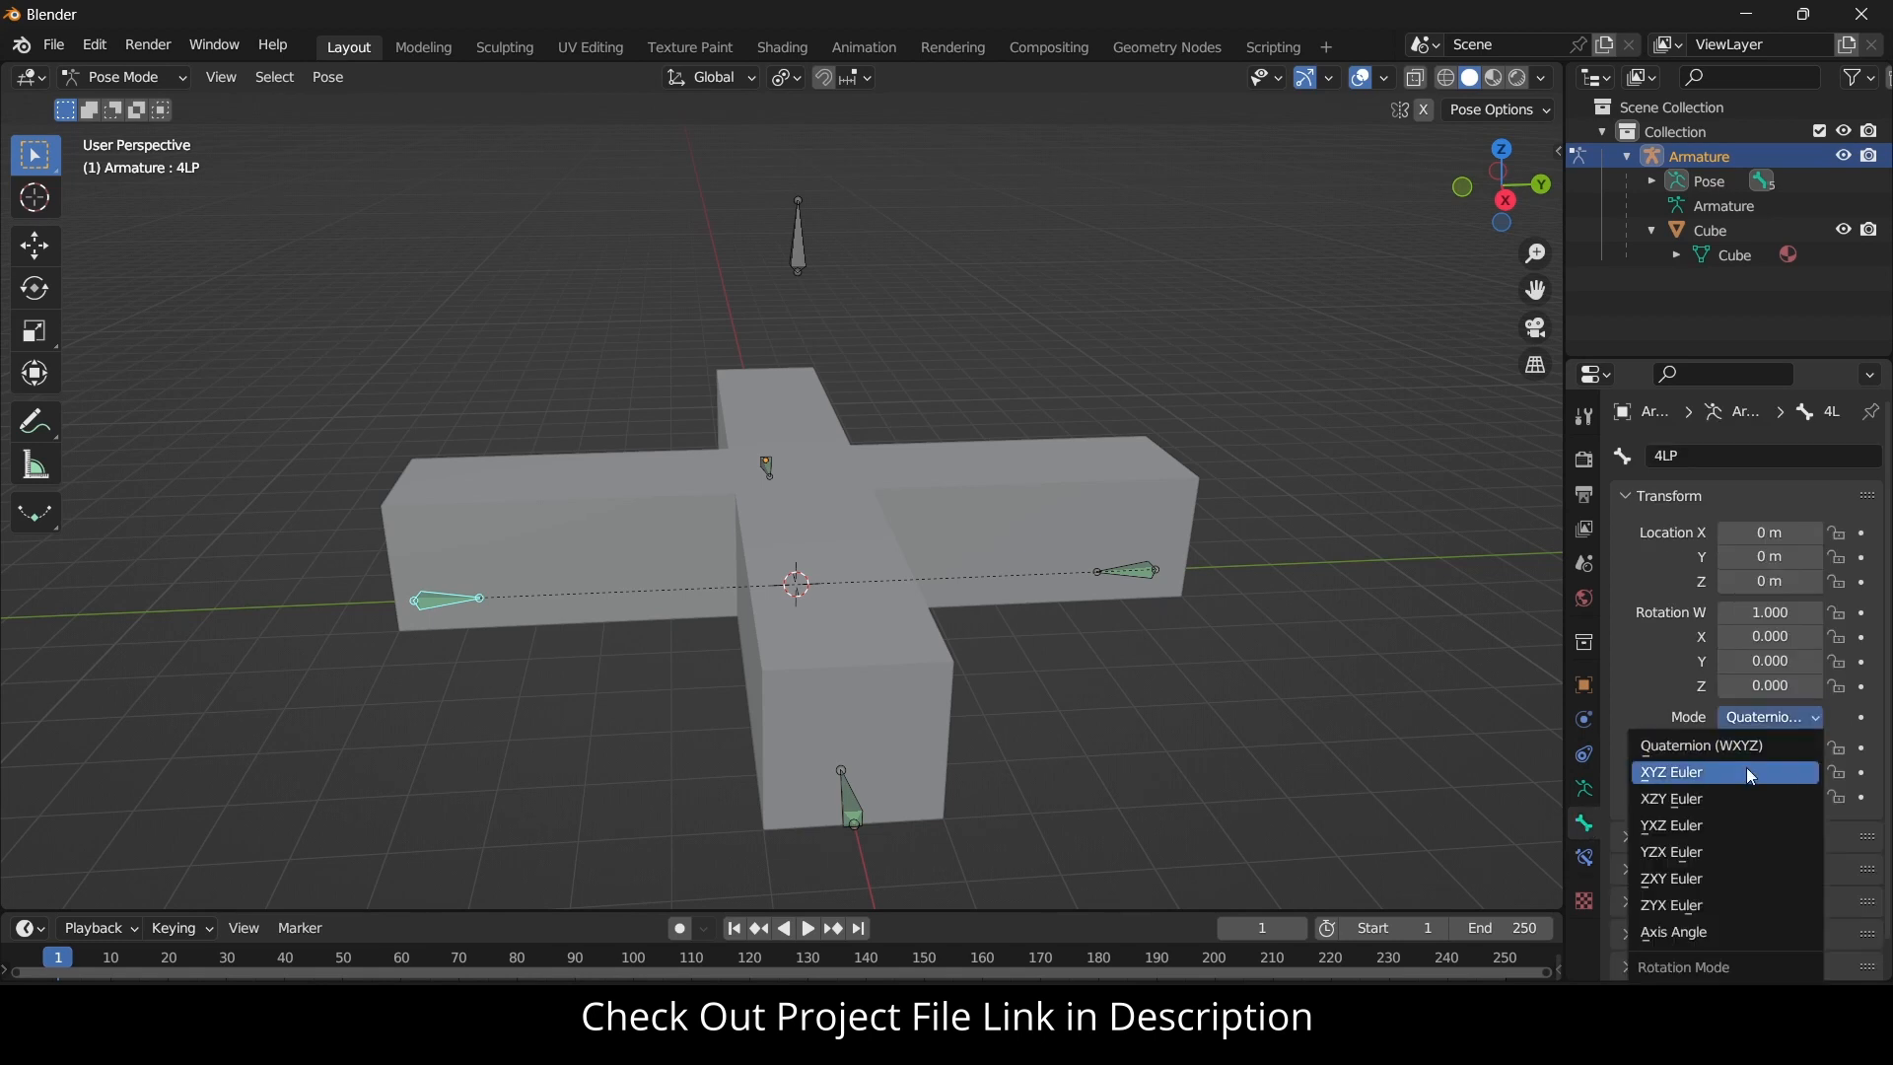
pyautogui.click(1750, 766)
# Turn on the display of bone axes in the armature's viewport display settings.
pyautogui.click(1580, 798)
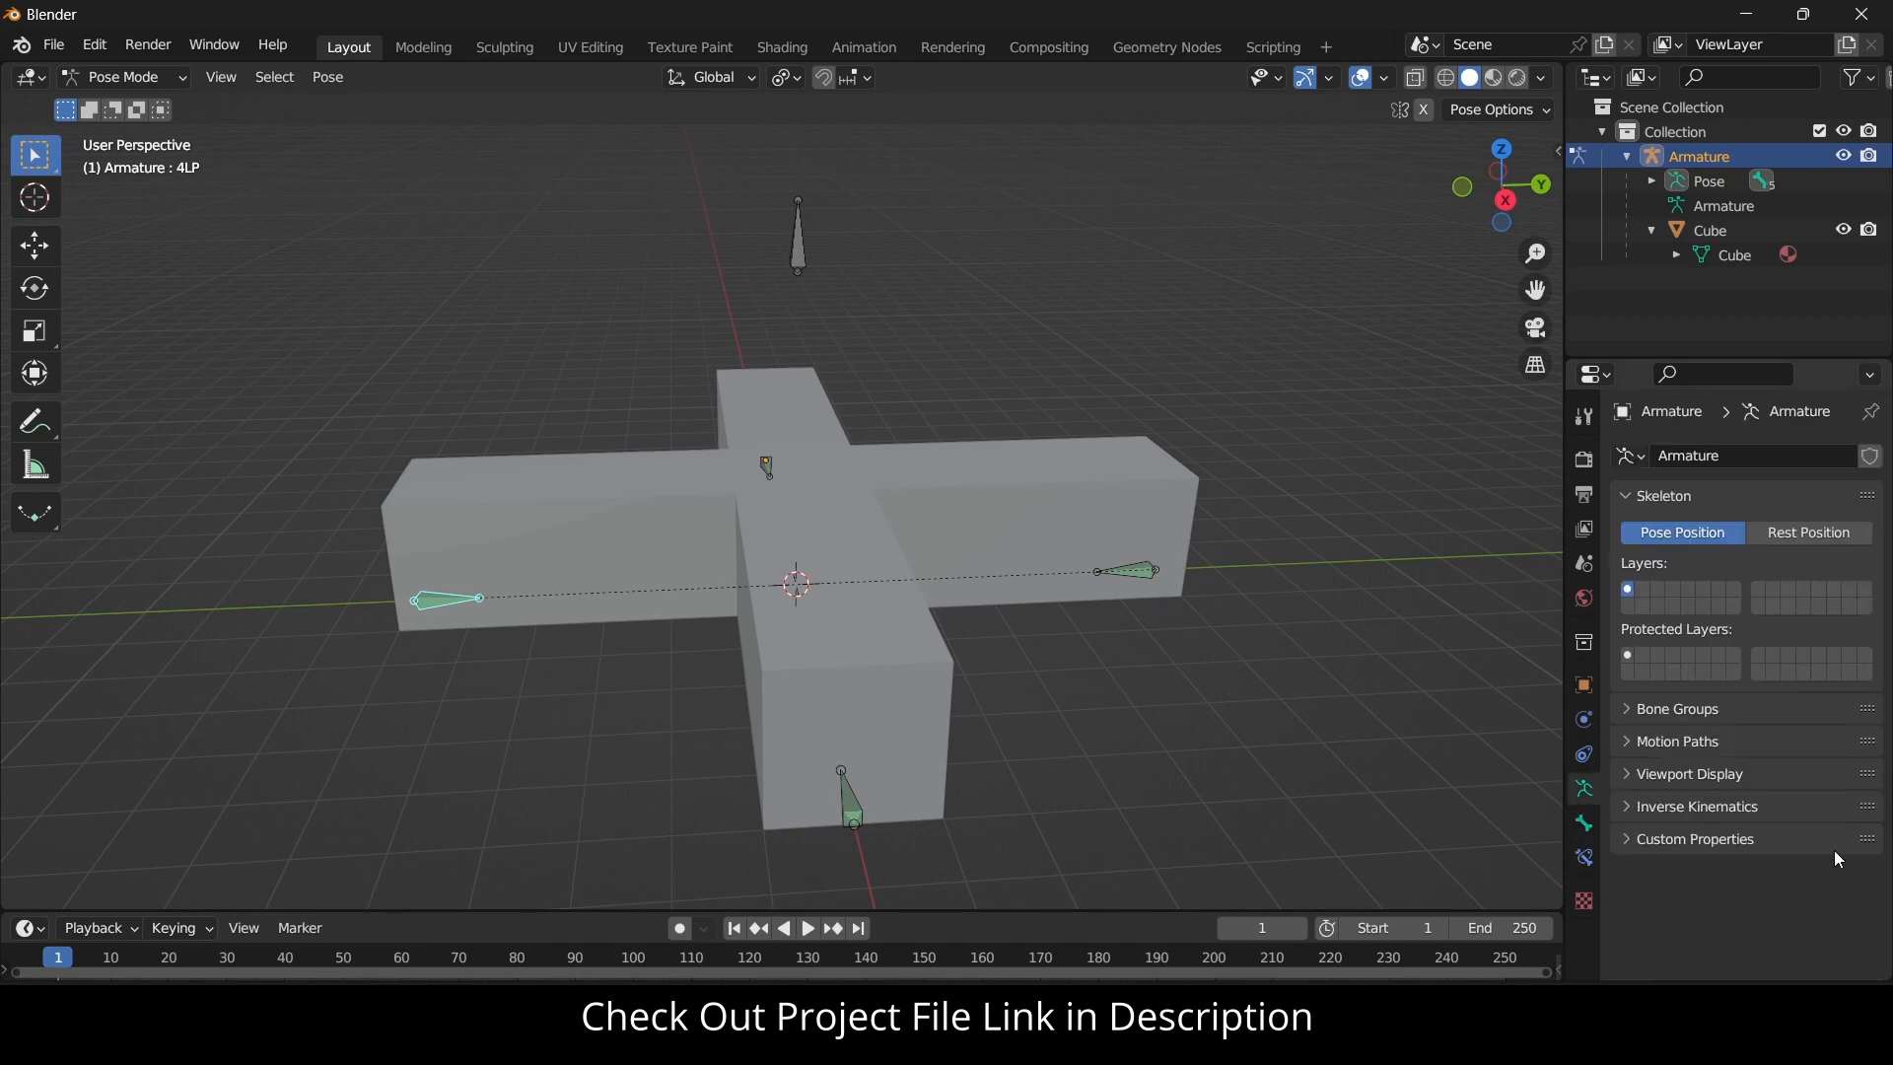
pyautogui.click(1803, 804)
pyautogui.click(1800, 776)
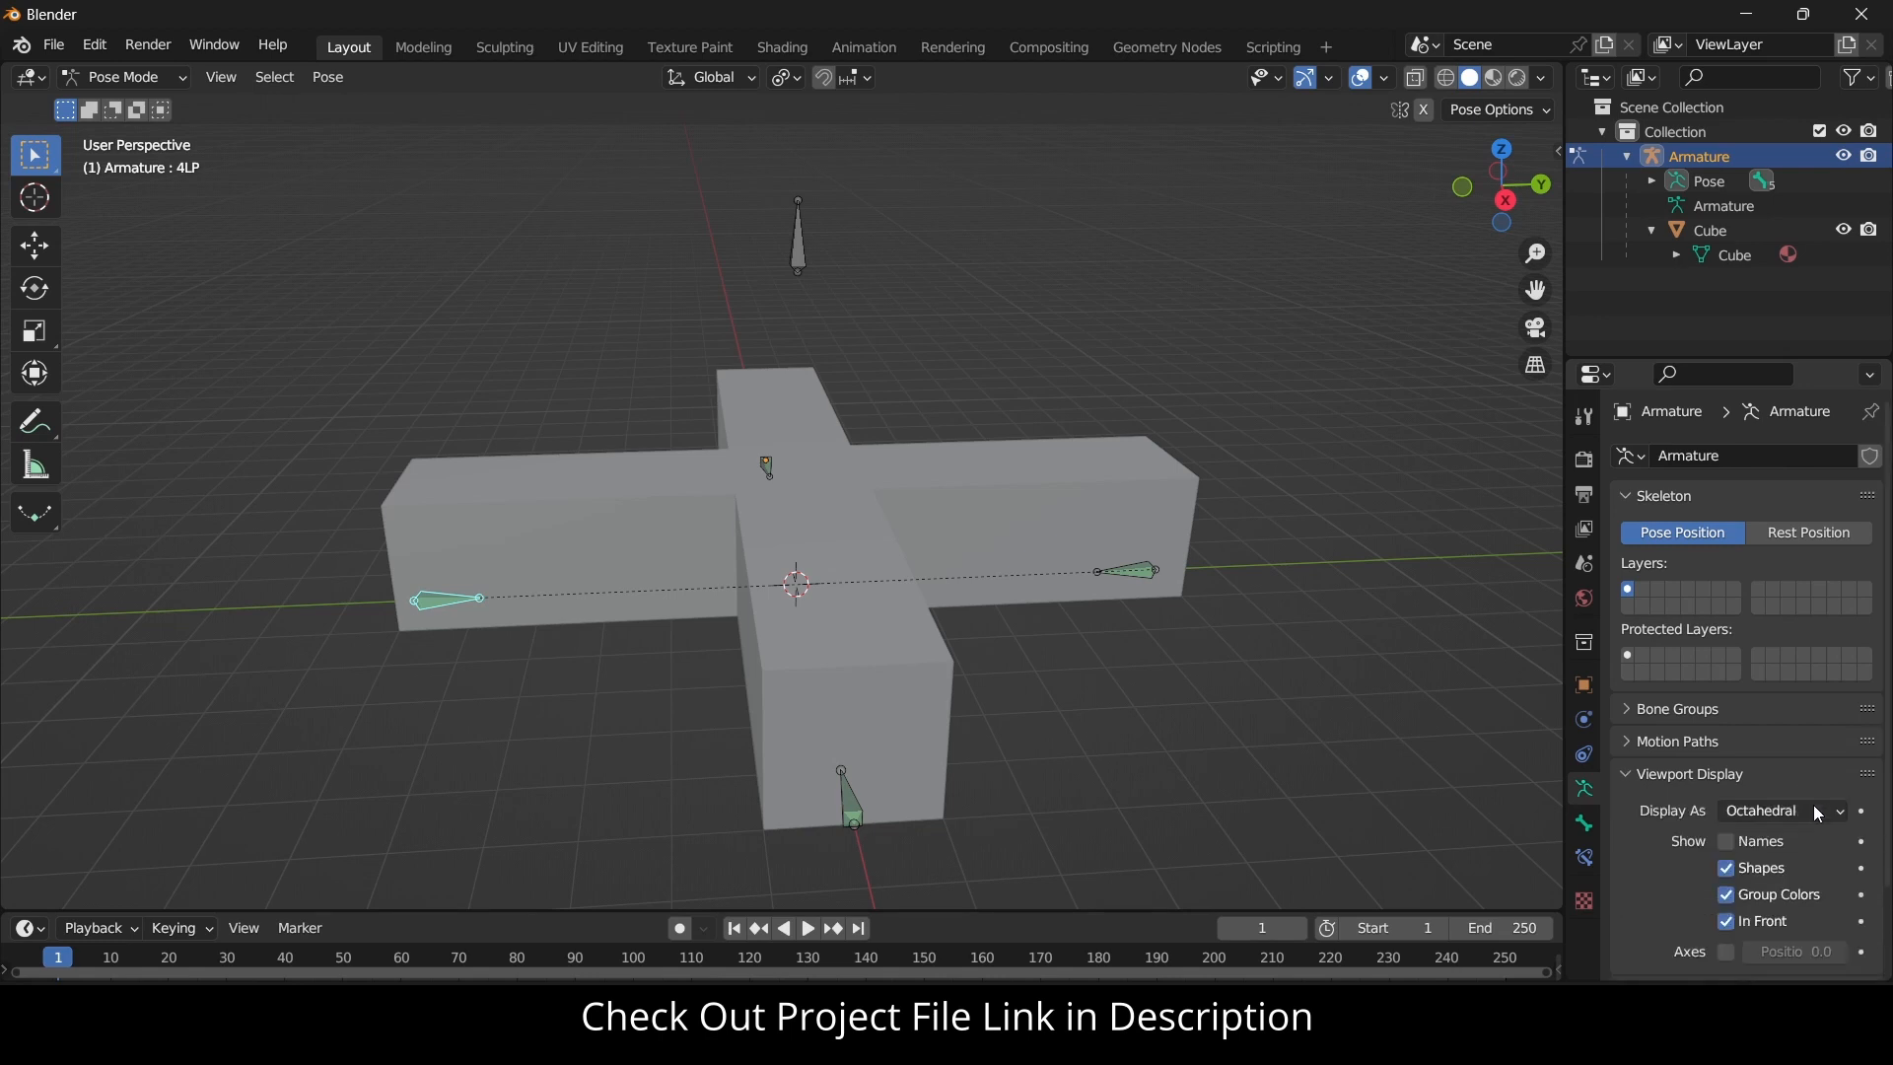
pyautogui.scroll(-3, 1804, 827)
pyautogui.click(1727, 848)
pyautogui.moveTo(1770, 847)
pyautogui.mouseDown()
pyautogui.moveTo(1843, 848)
pyautogui.moveTo(1749, 847)
pyautogui.mouseUp()
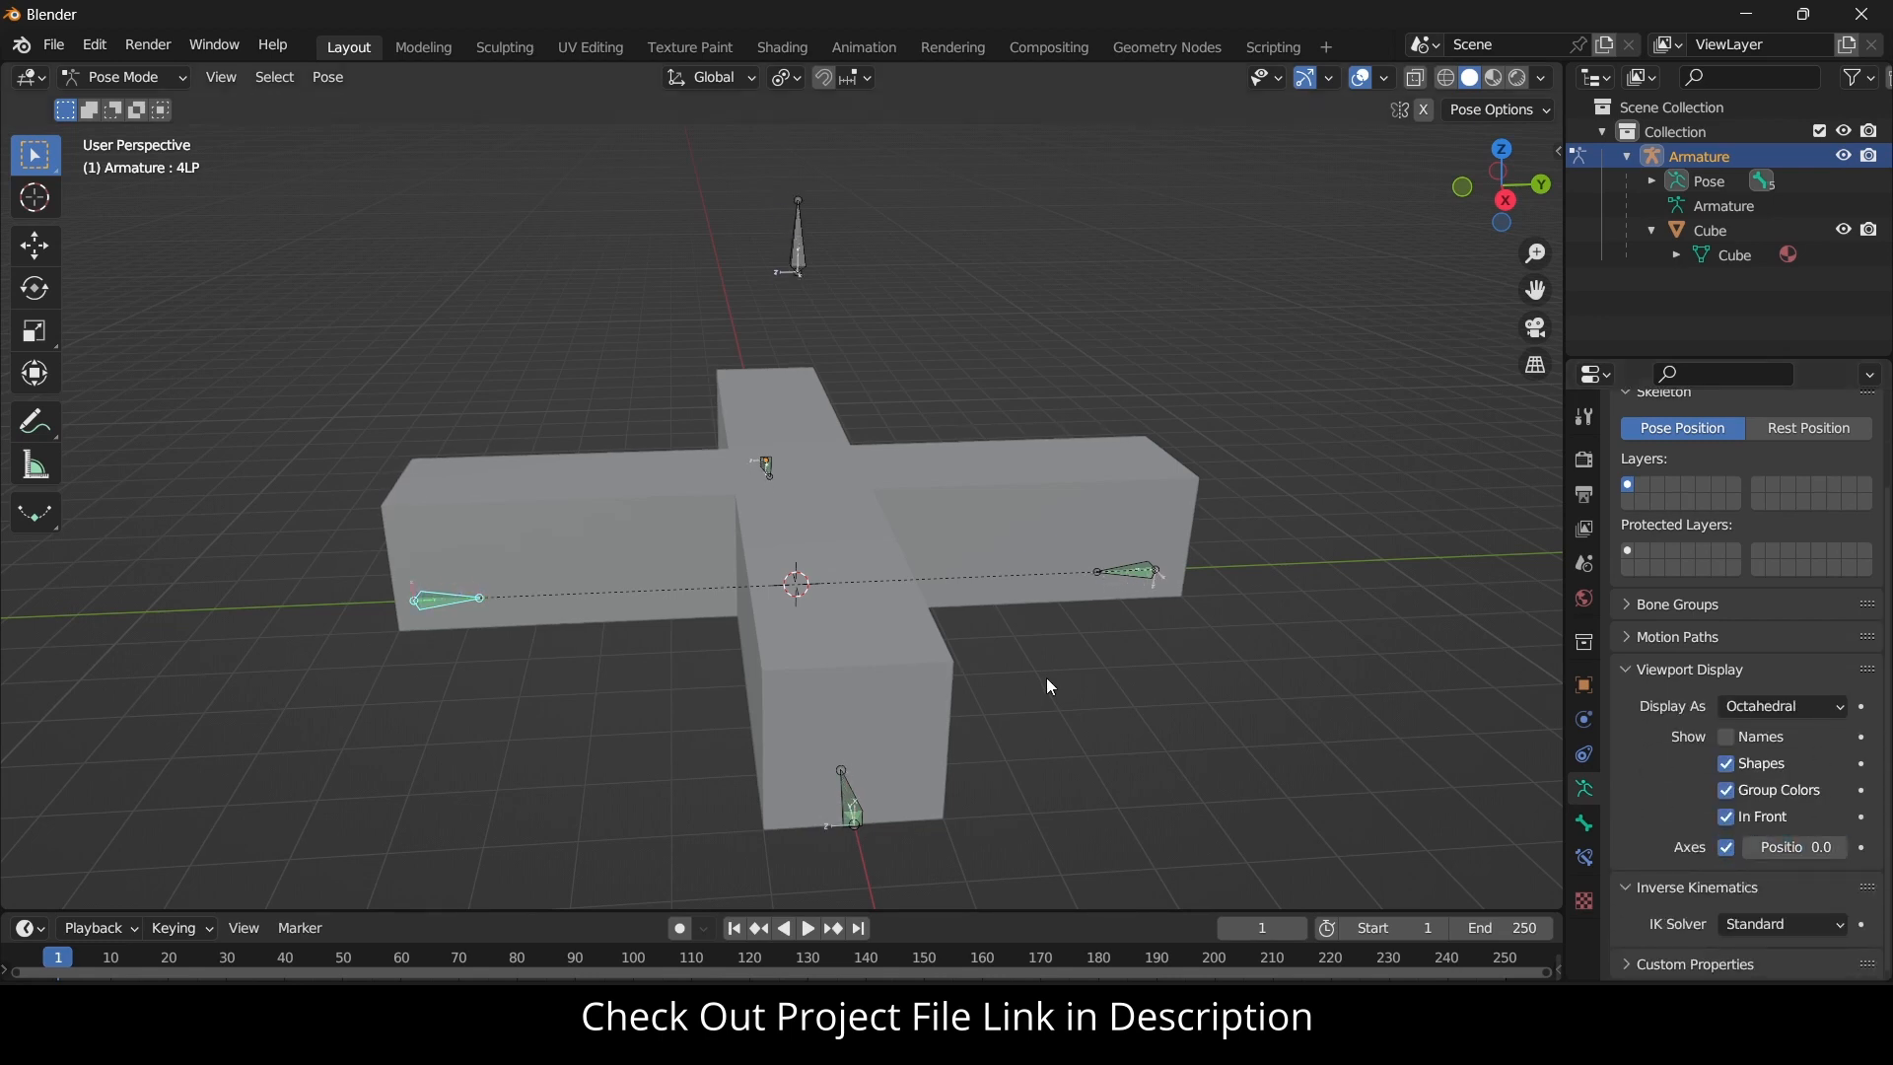
# Inspect the axes of 4LP and the Controller, test moving the Controller along Y, then cancel the move.
pyautogui.scroll(3, 286, 550)
pyautogui.scroll(2, 482, 617)
pyautogui.moveTo(543, 638); pyautogui.dragTo(483, 641, button='middle')
pyautogui.scroll(-4, 1001, 577)
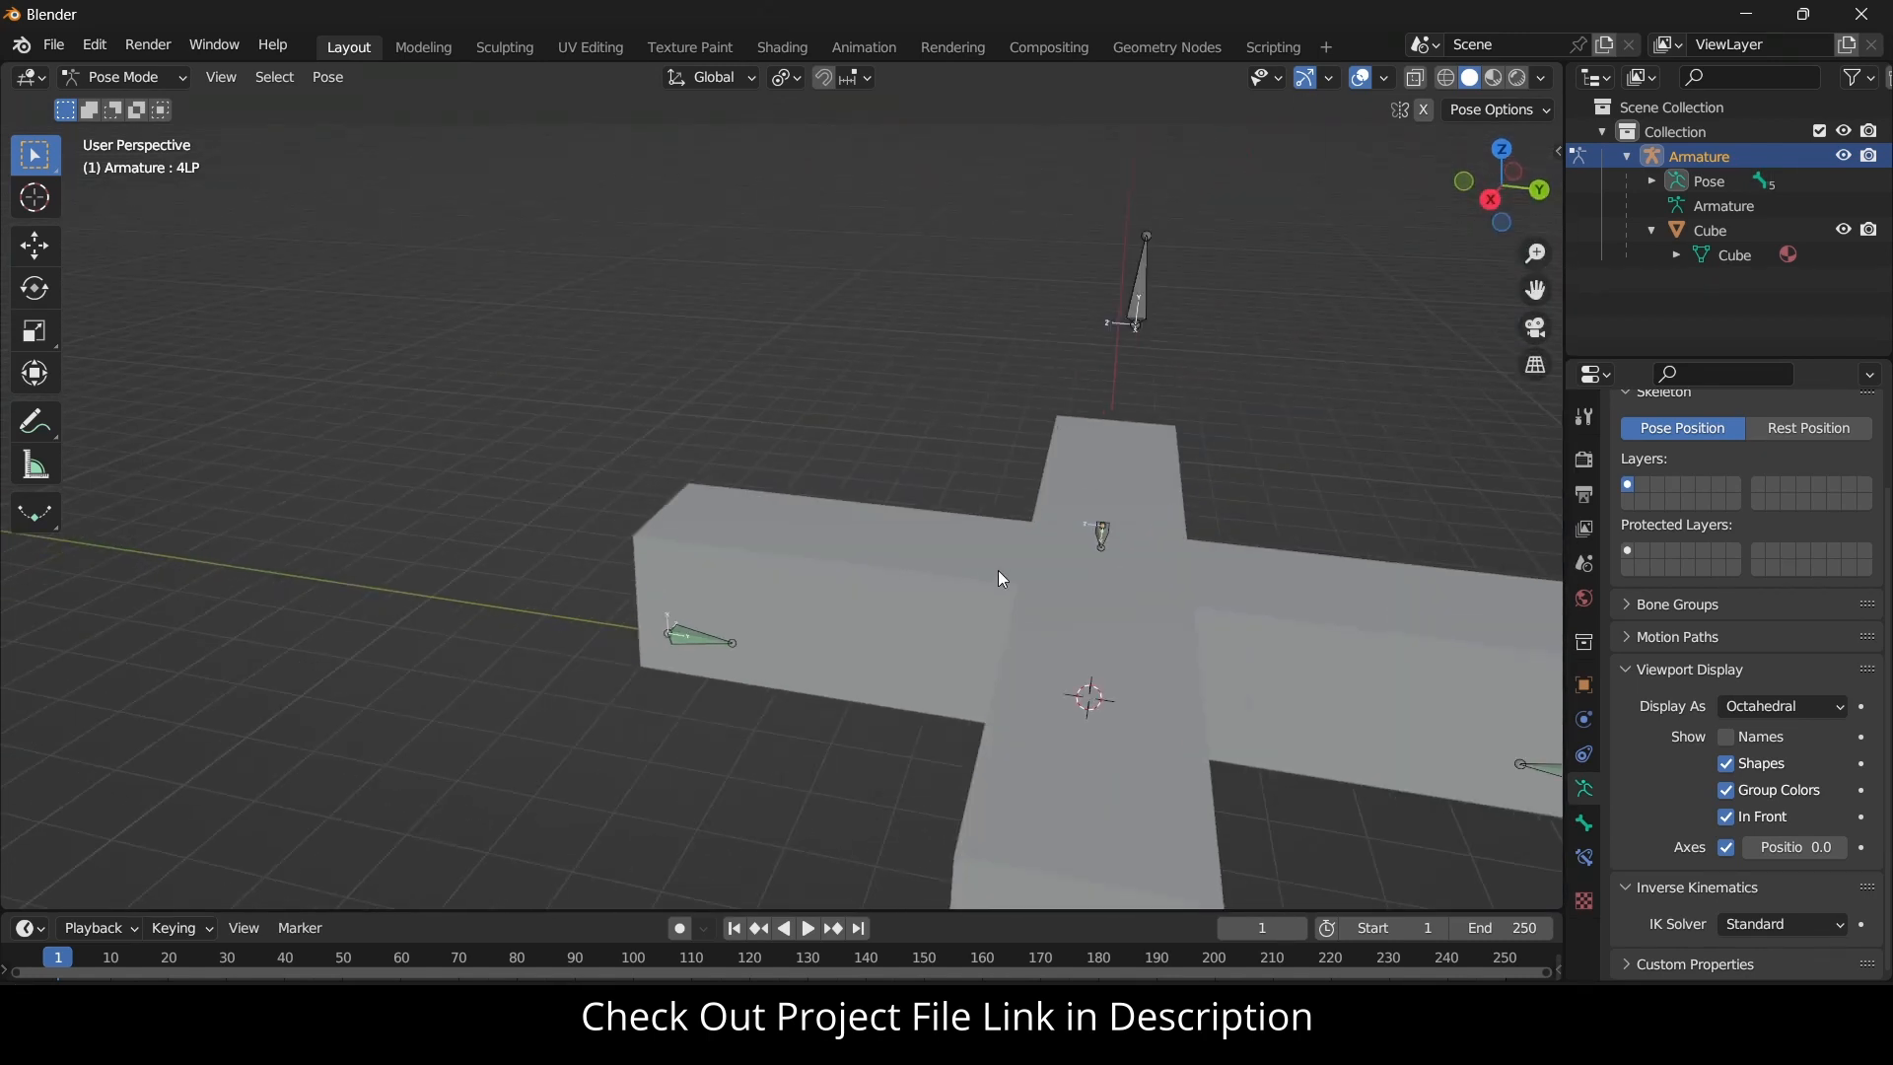
pyautogui.click(1141, 310)
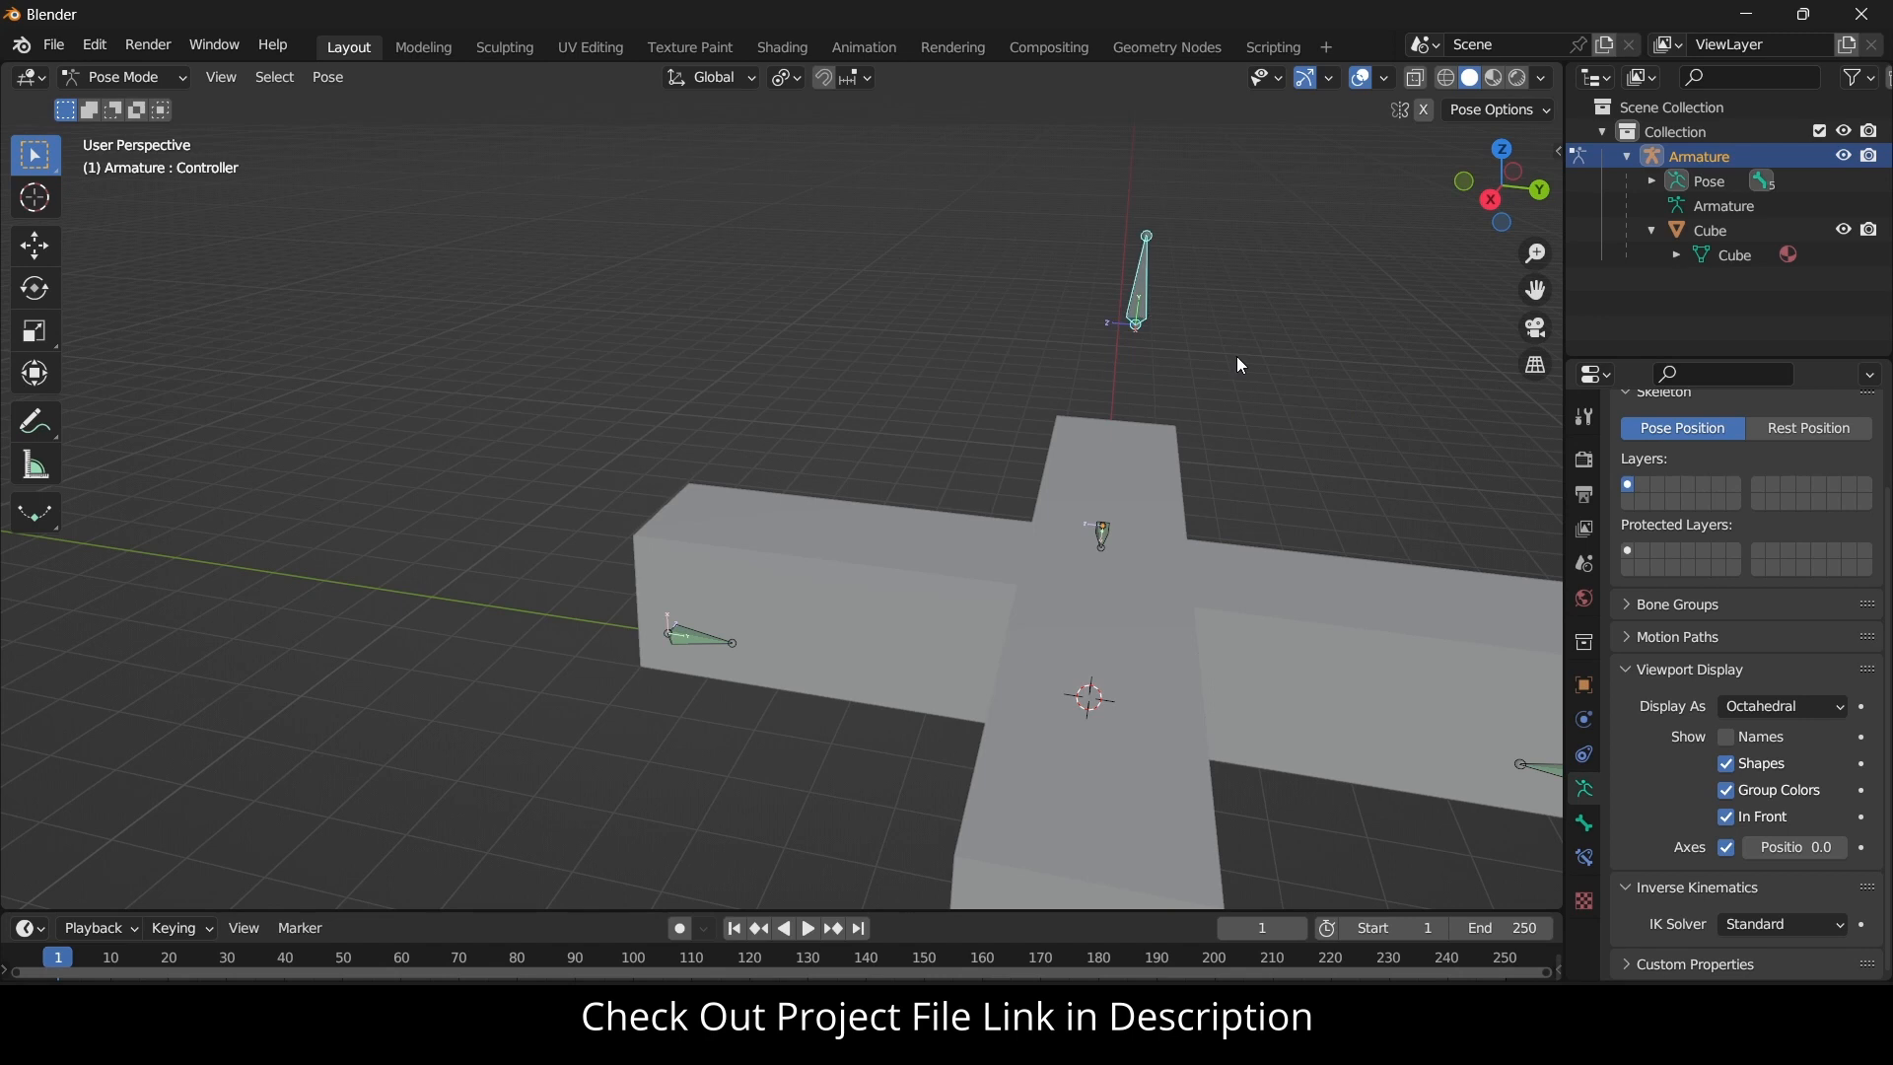
pyautogui.press('g')
pyautogui.press('y')
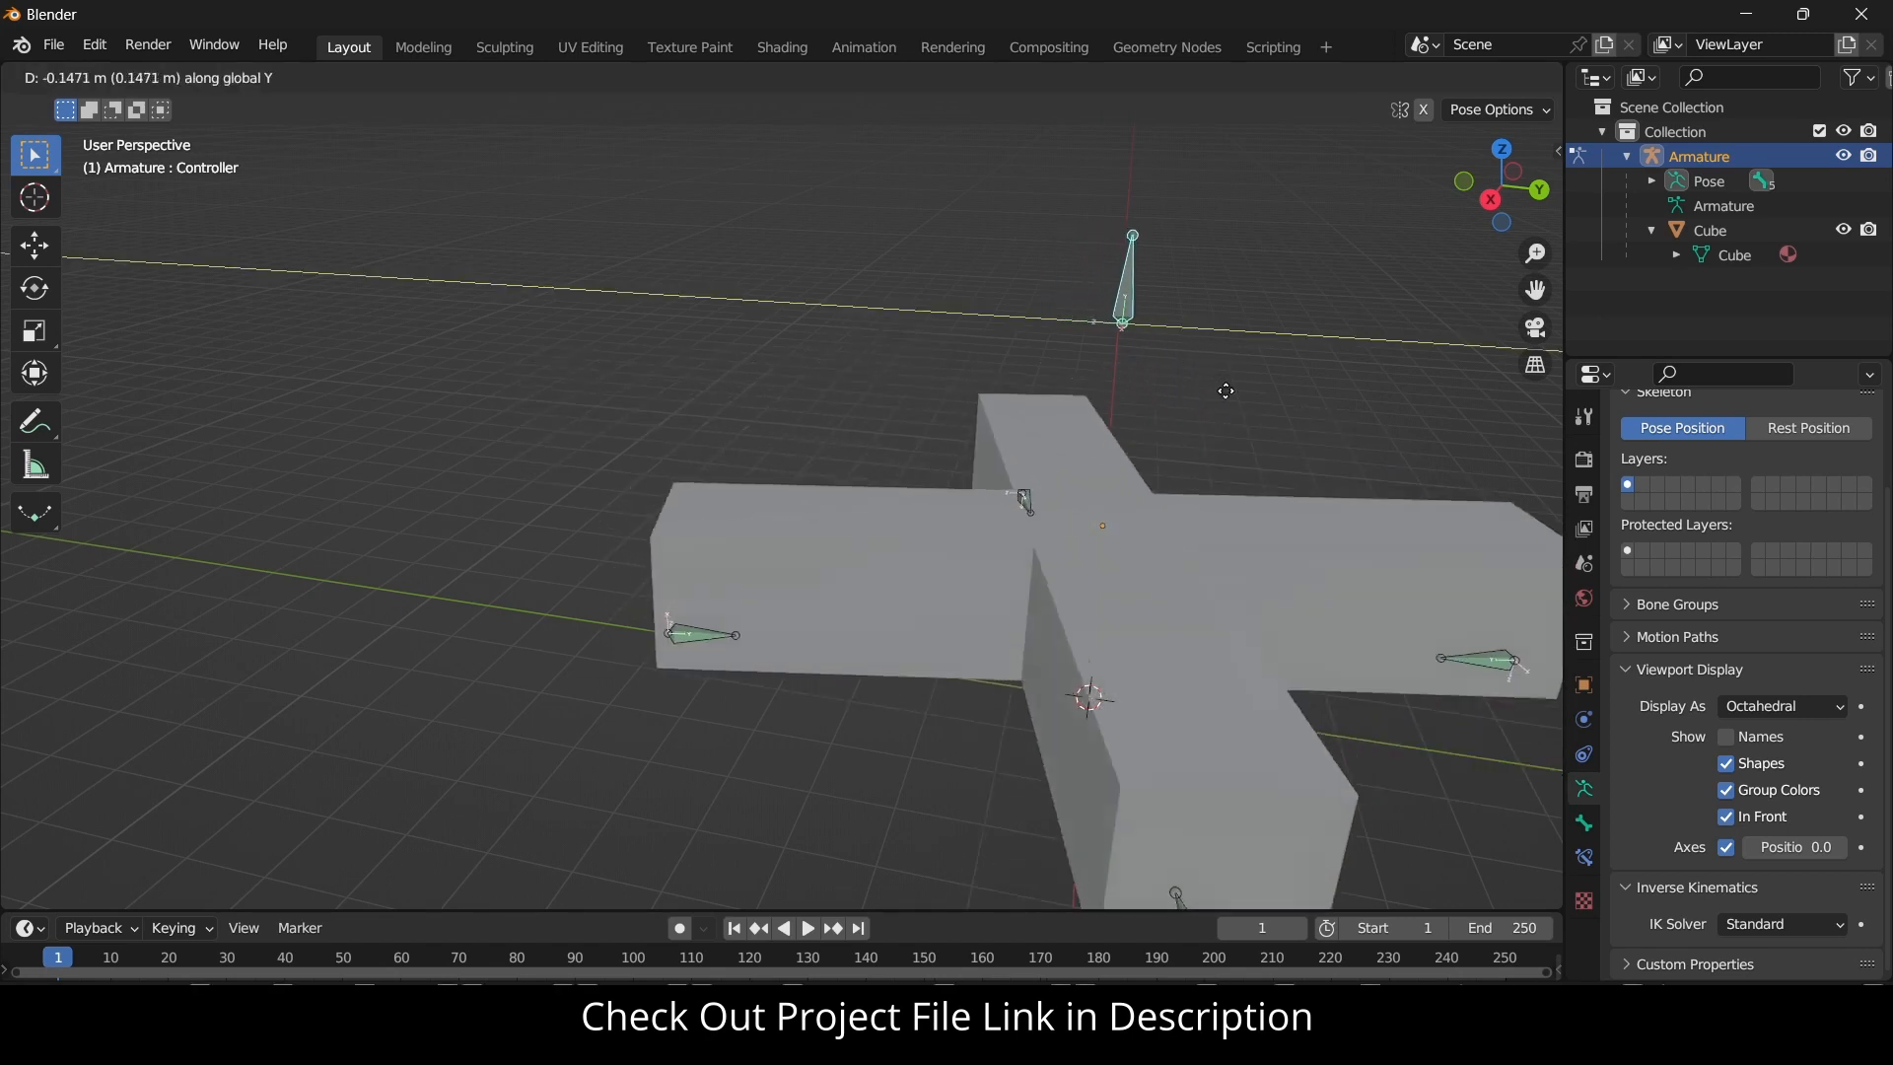
pyautogui.rightClick(1232, 397)
# Set both the target and owner of 4LP's Transformation constraint to Local Space.
pyautogui.click(714, 641)
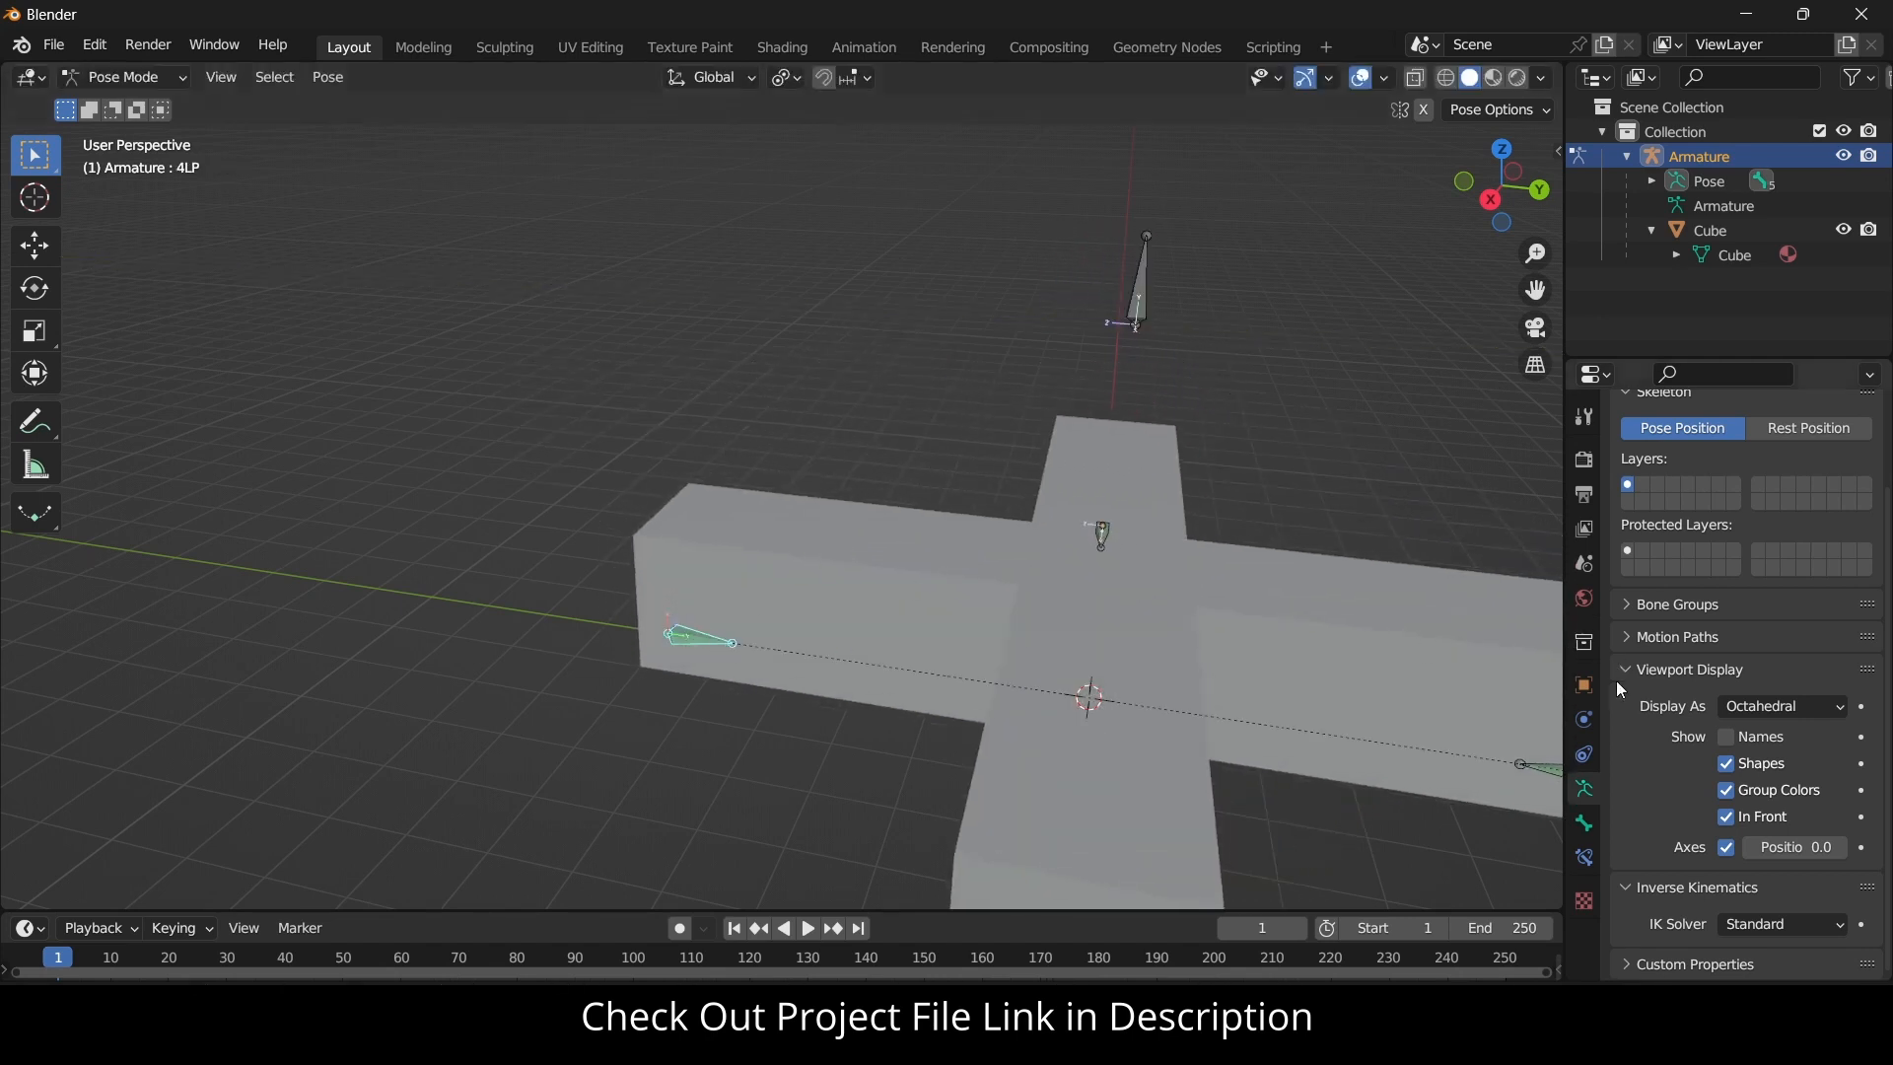
pyautogui.click(1585, 857)
pyautogui.scroll(-3, 1769, 715)
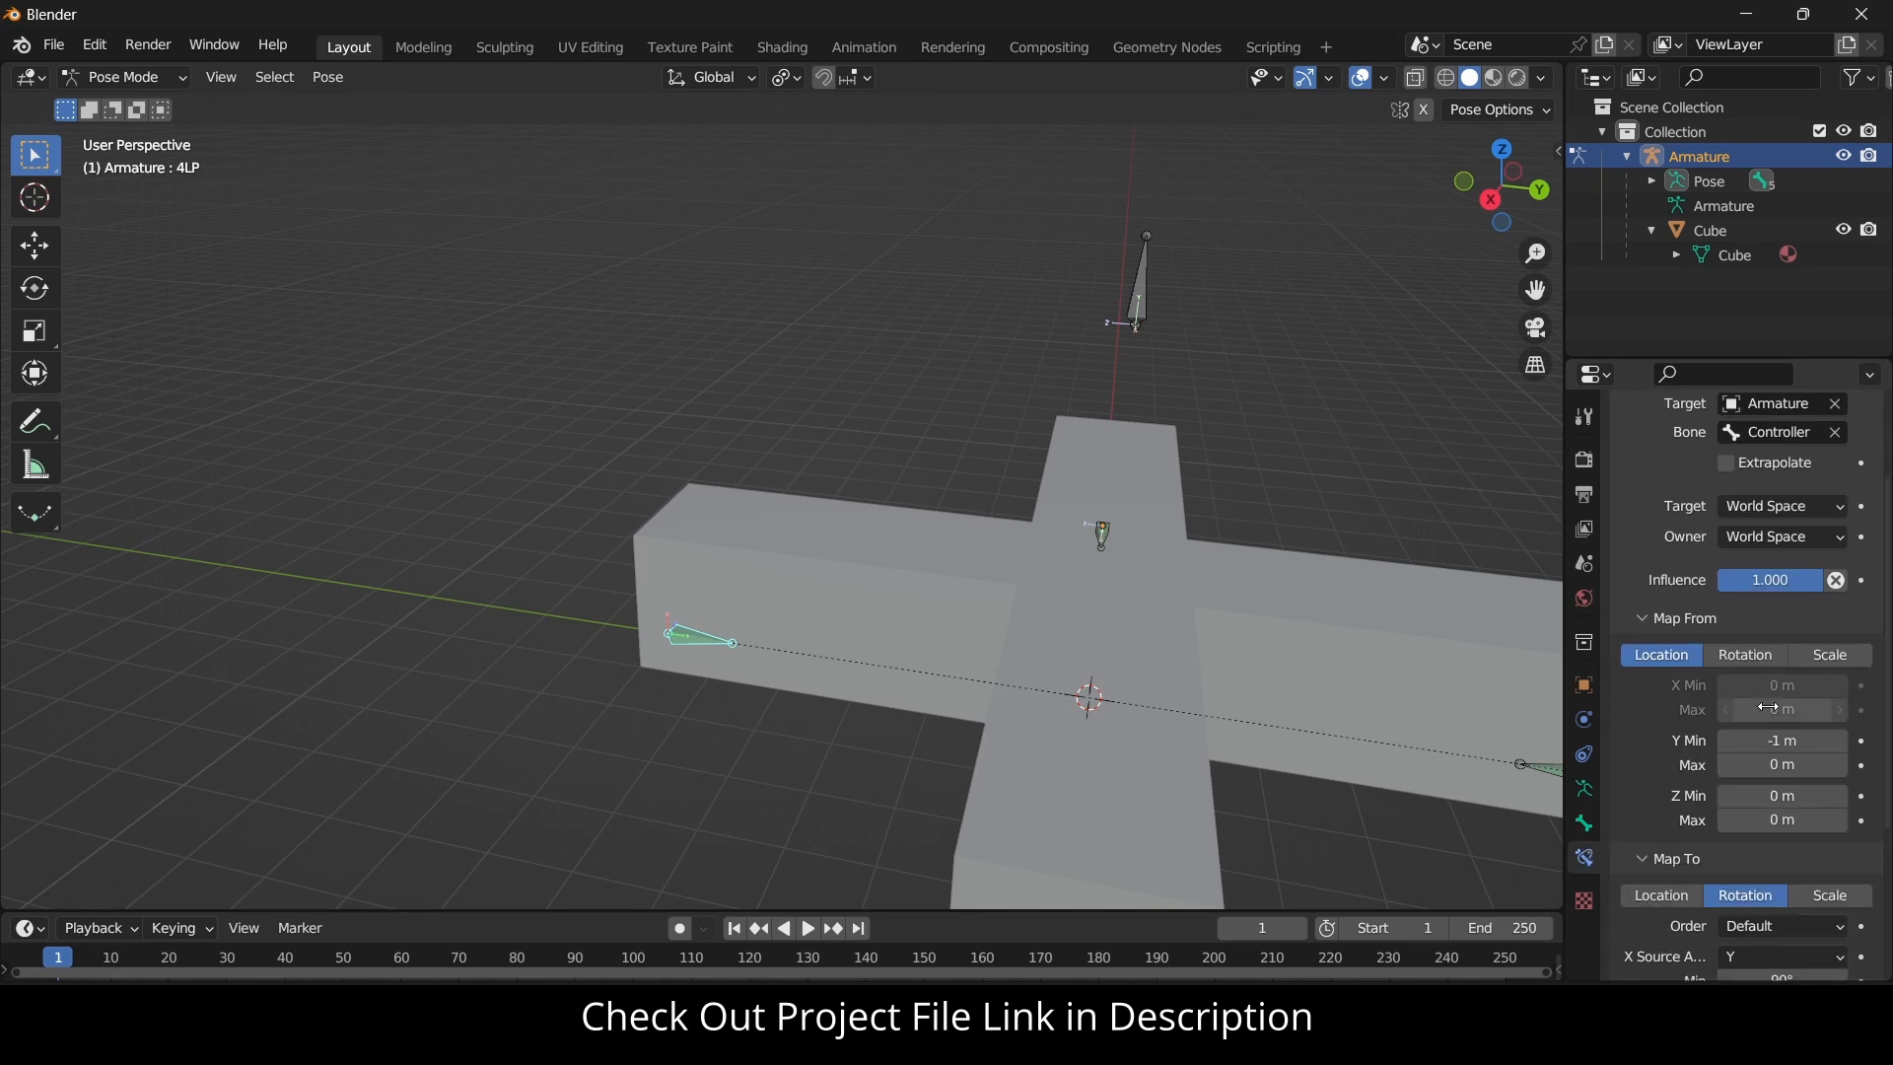
pyautogui.moveTo(938, 532); pyautogui.dragTo(974, 529, button='middle')
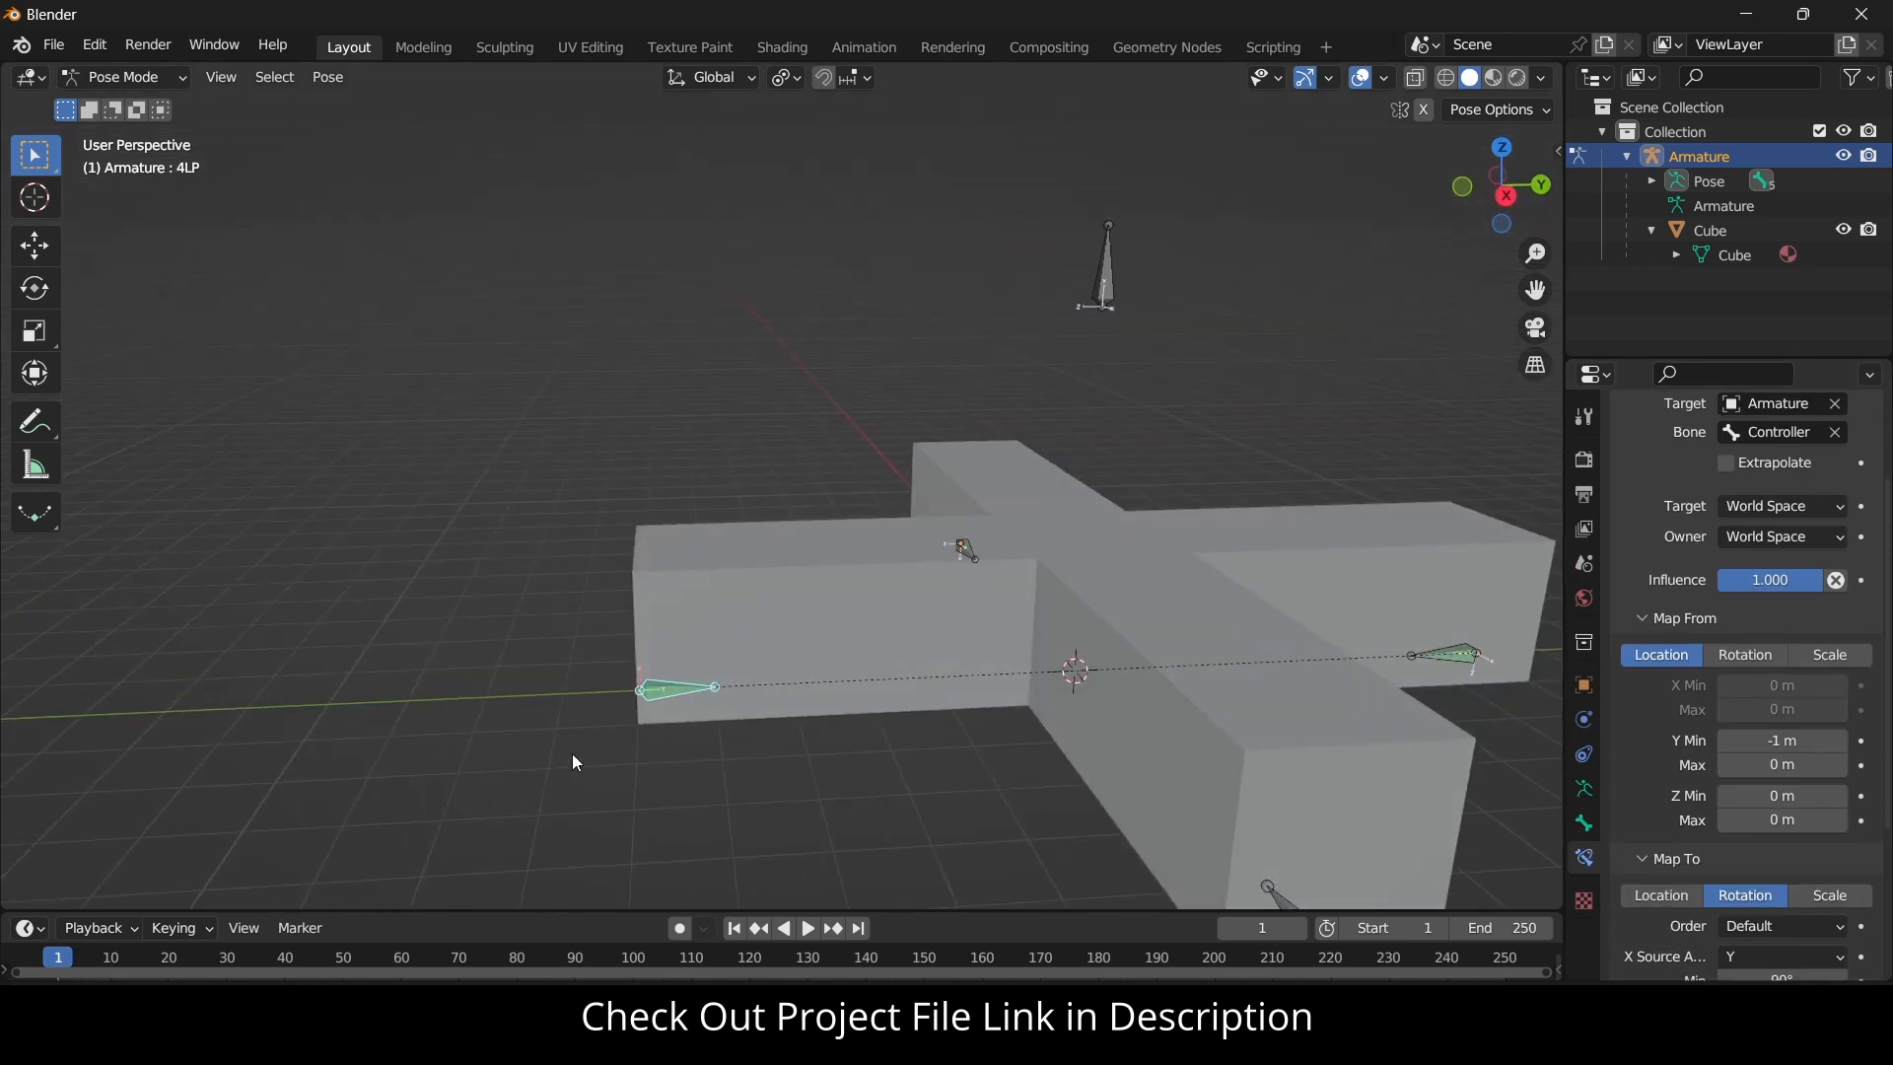
pyautogui.click(1792, 514)
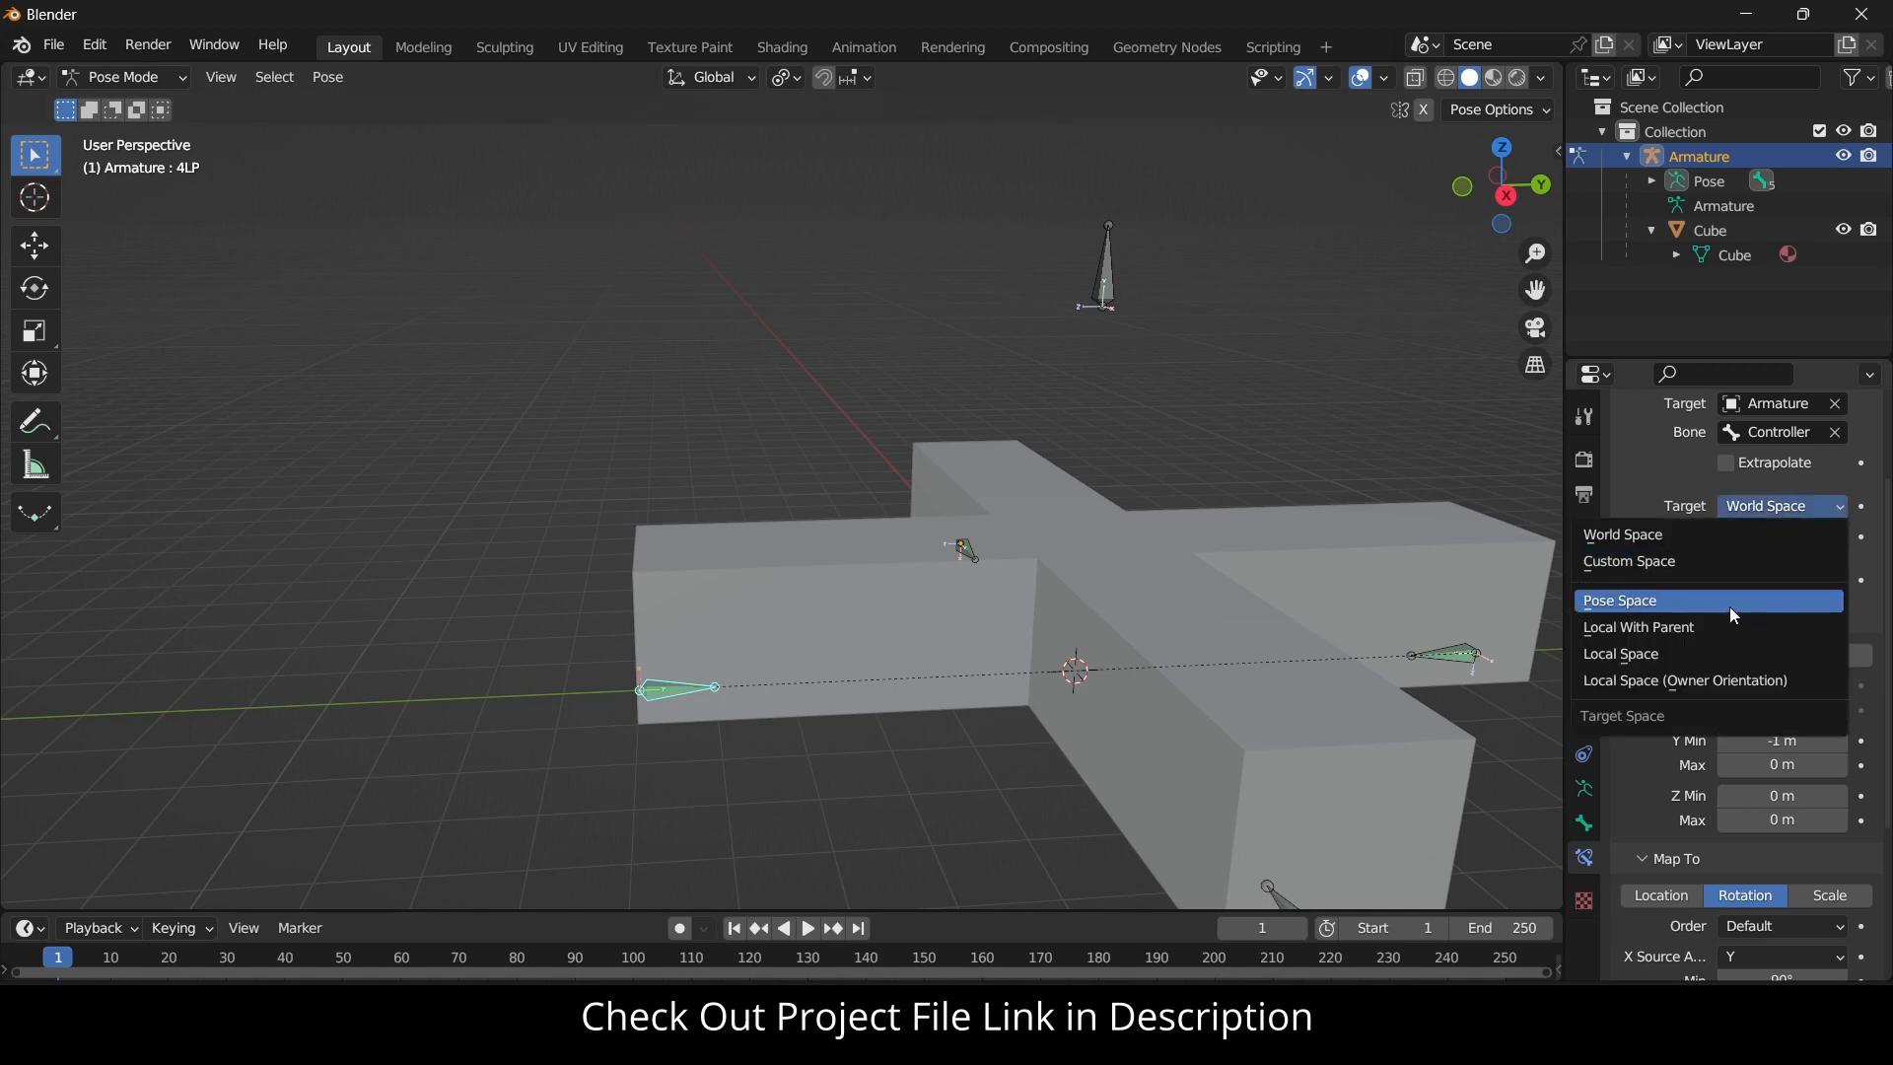
pyautogui.click(1720, 653)
pyautogui.click(1790, 535)
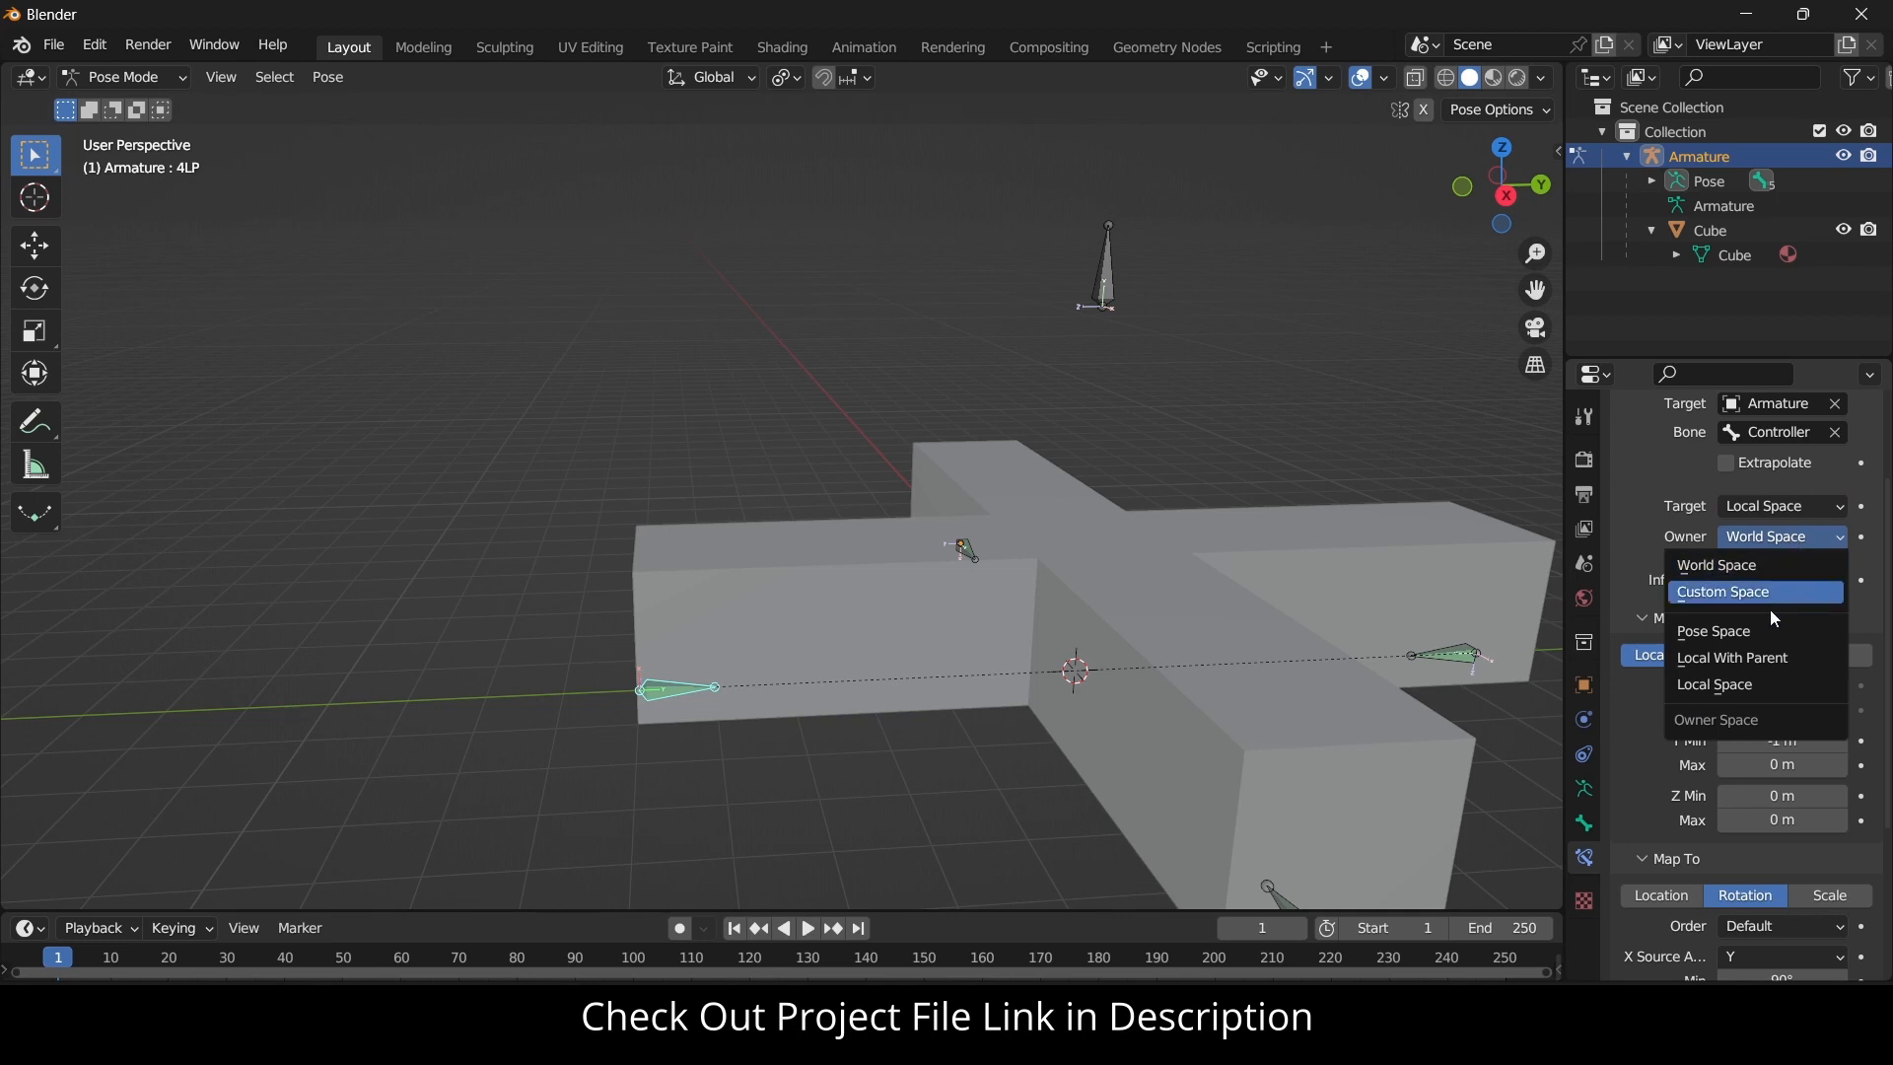
pyautogui.click(1748, 683)
# Set the Controller bone's rotation mode to XYZ Euler.
pyautogui.scroll(2, 1123, 291)
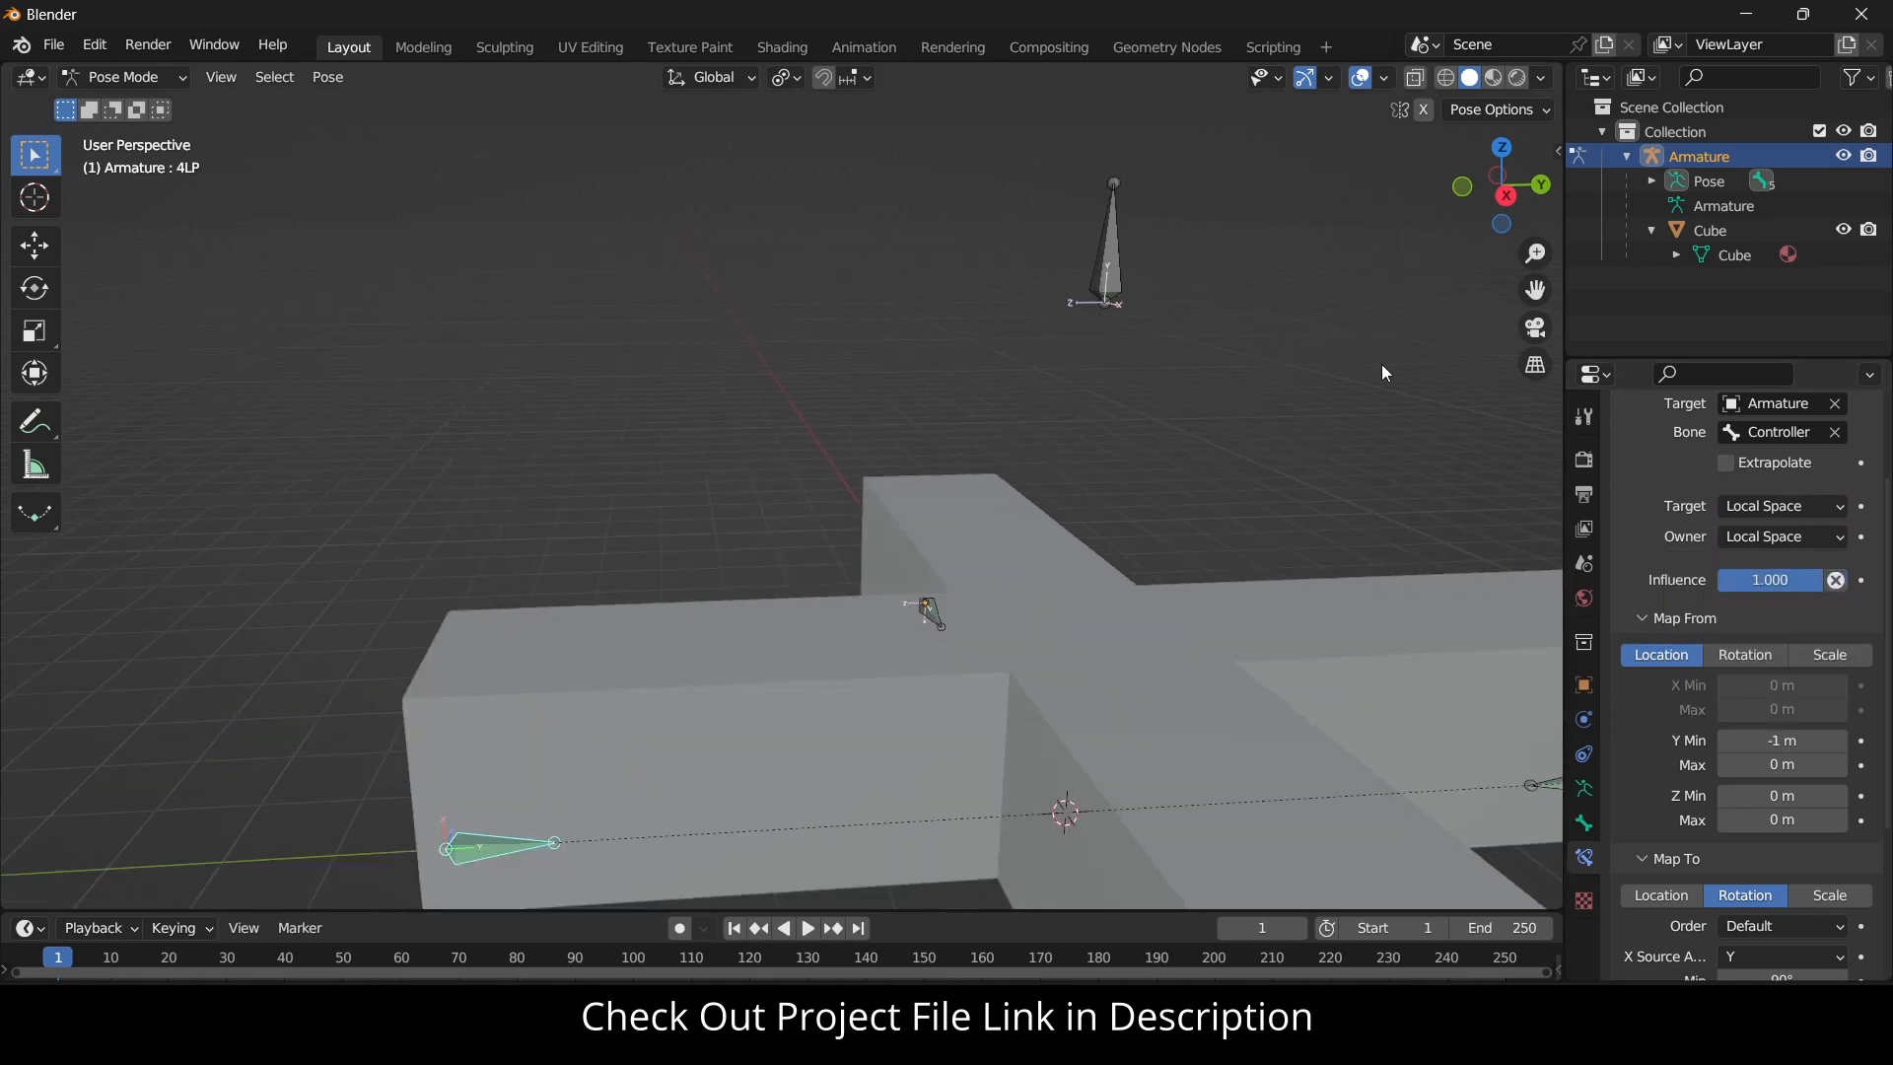
pyautogui.click(1092, 286)
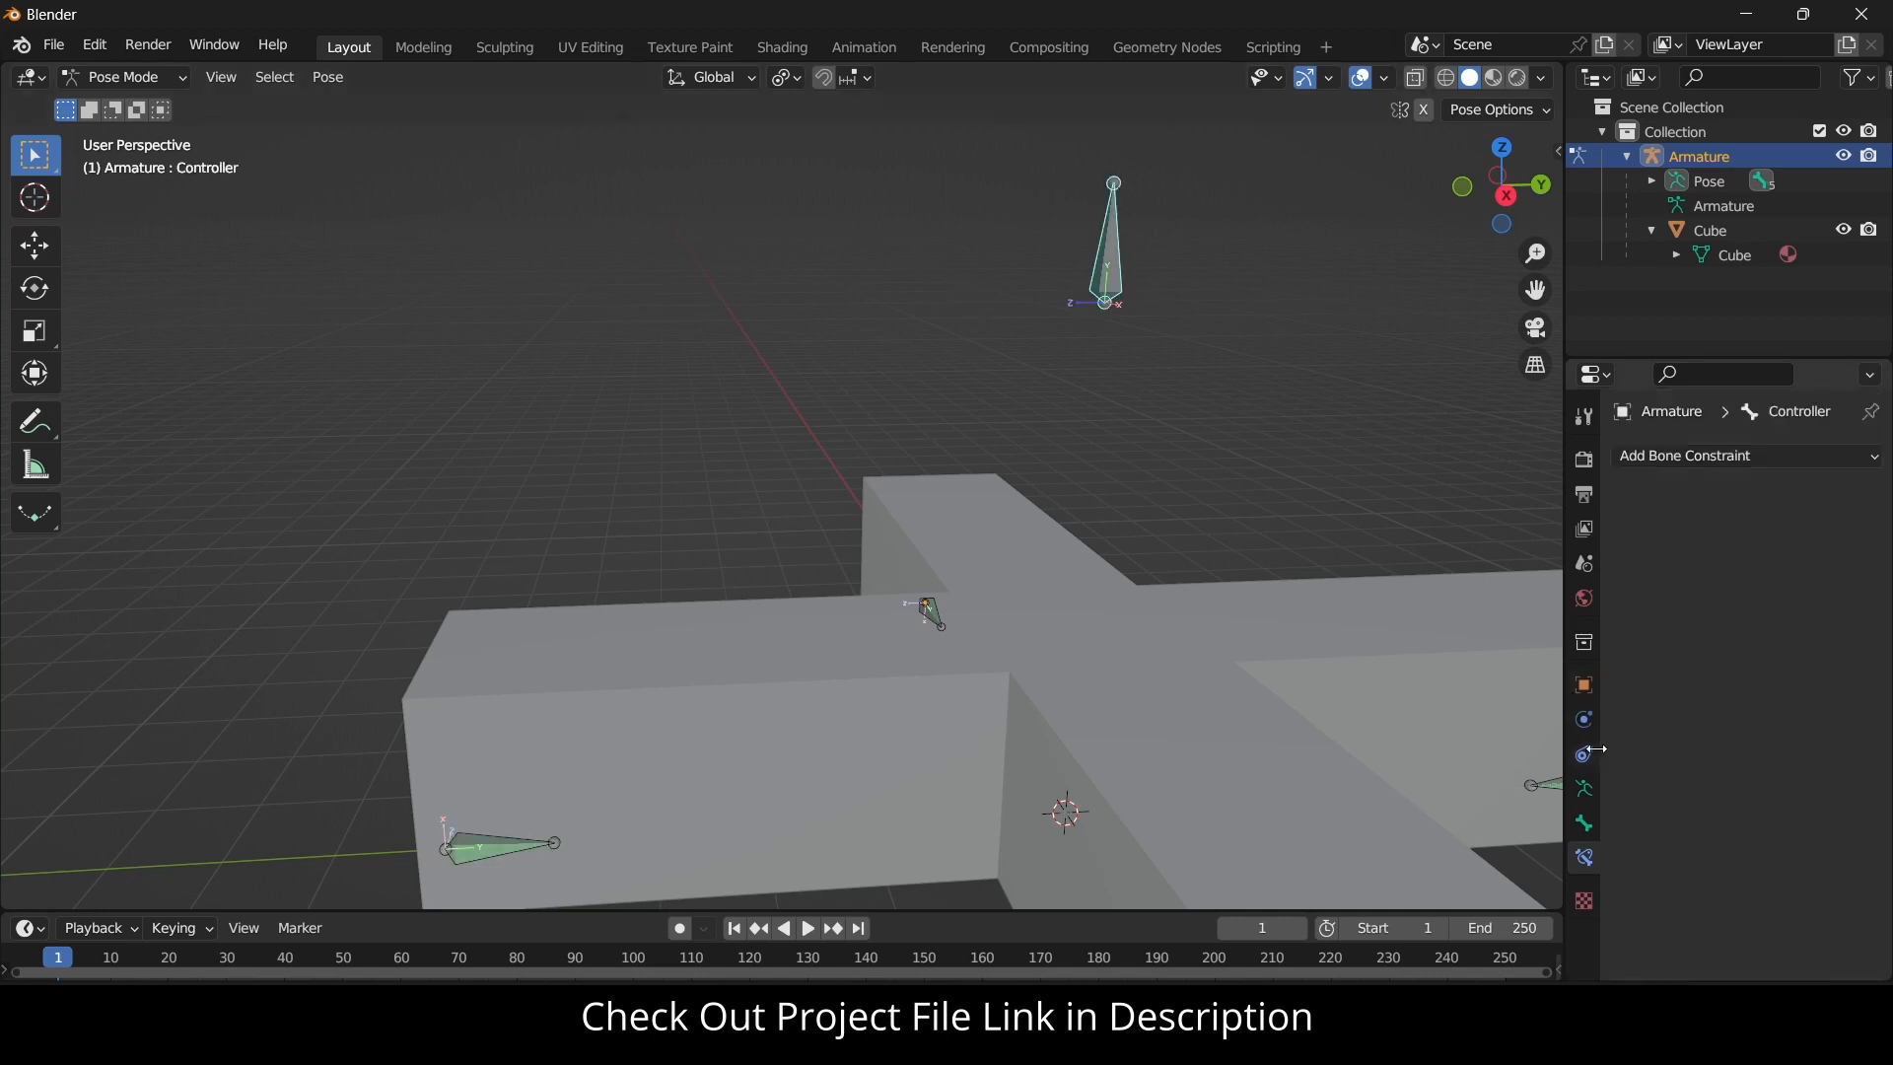
pyautogui.click(1584, 821)
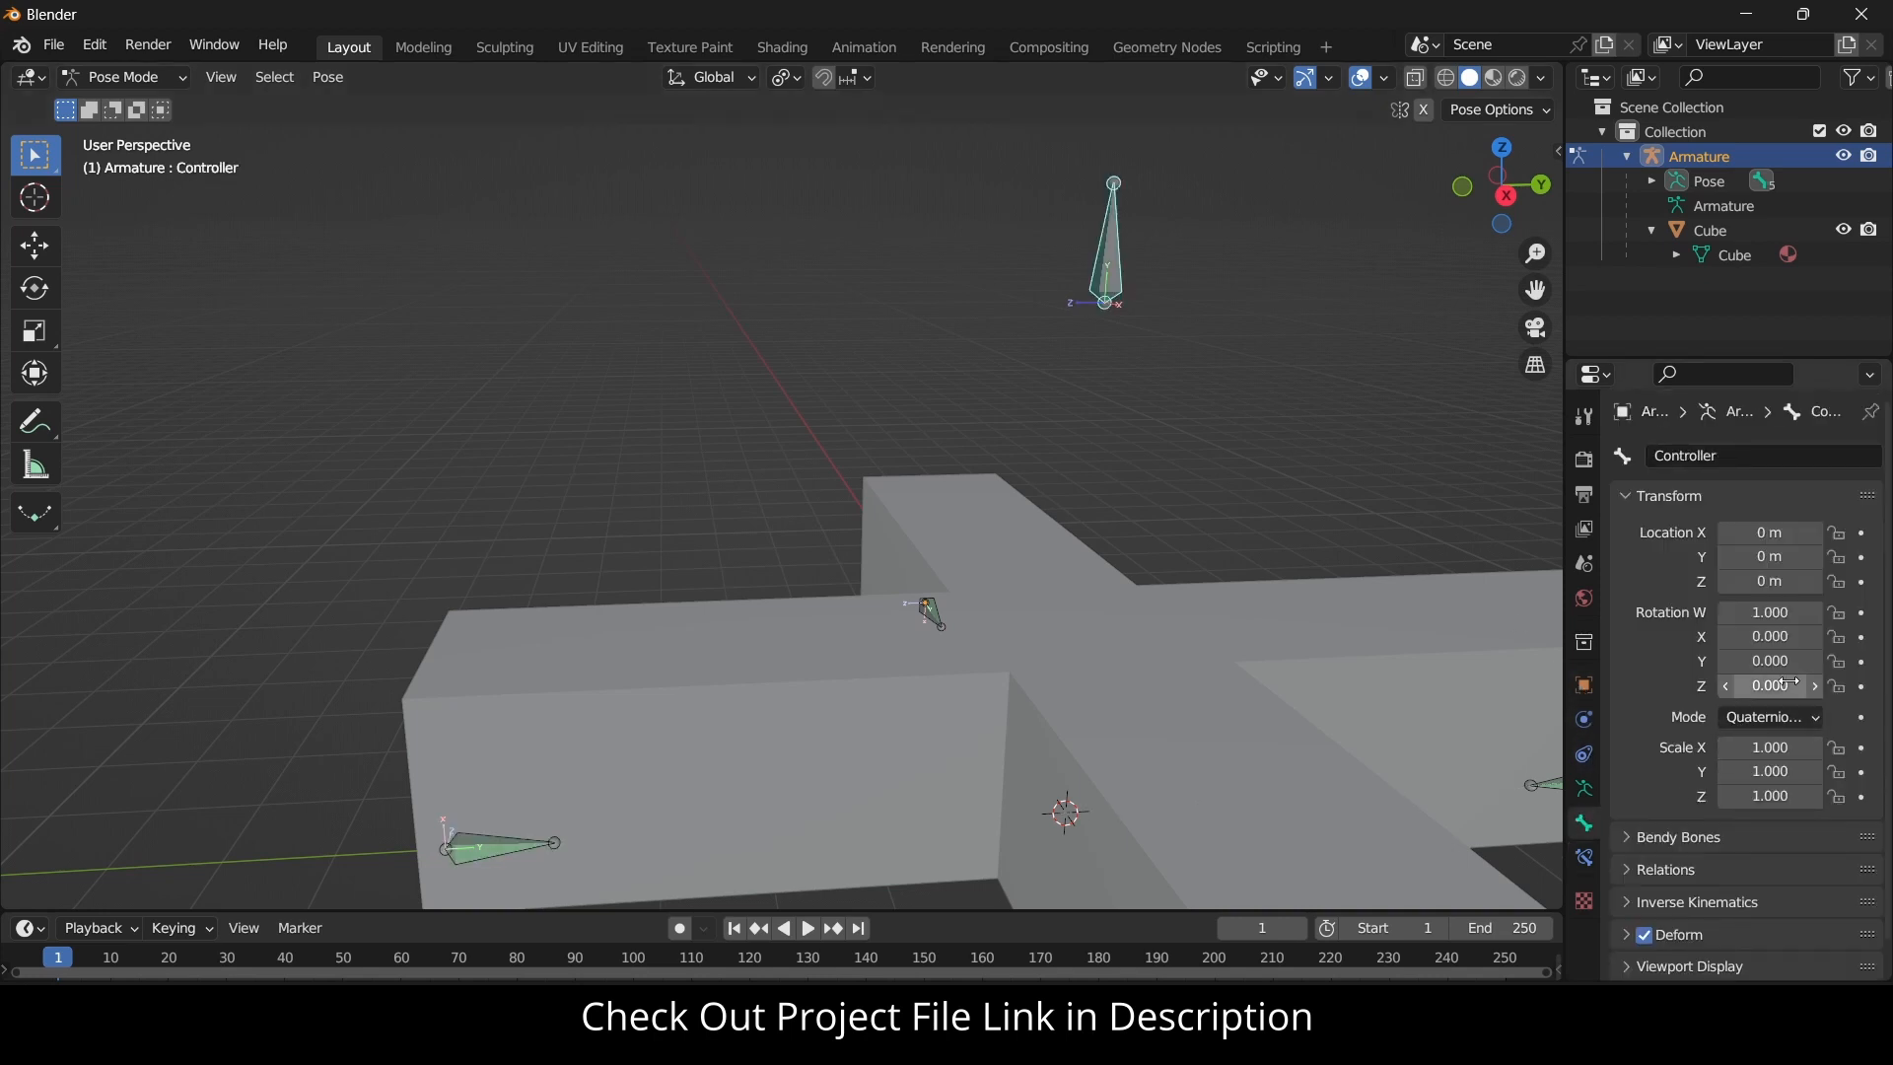
pyautogui.click(1798, 718)
pyautogui.click(1769, 774)
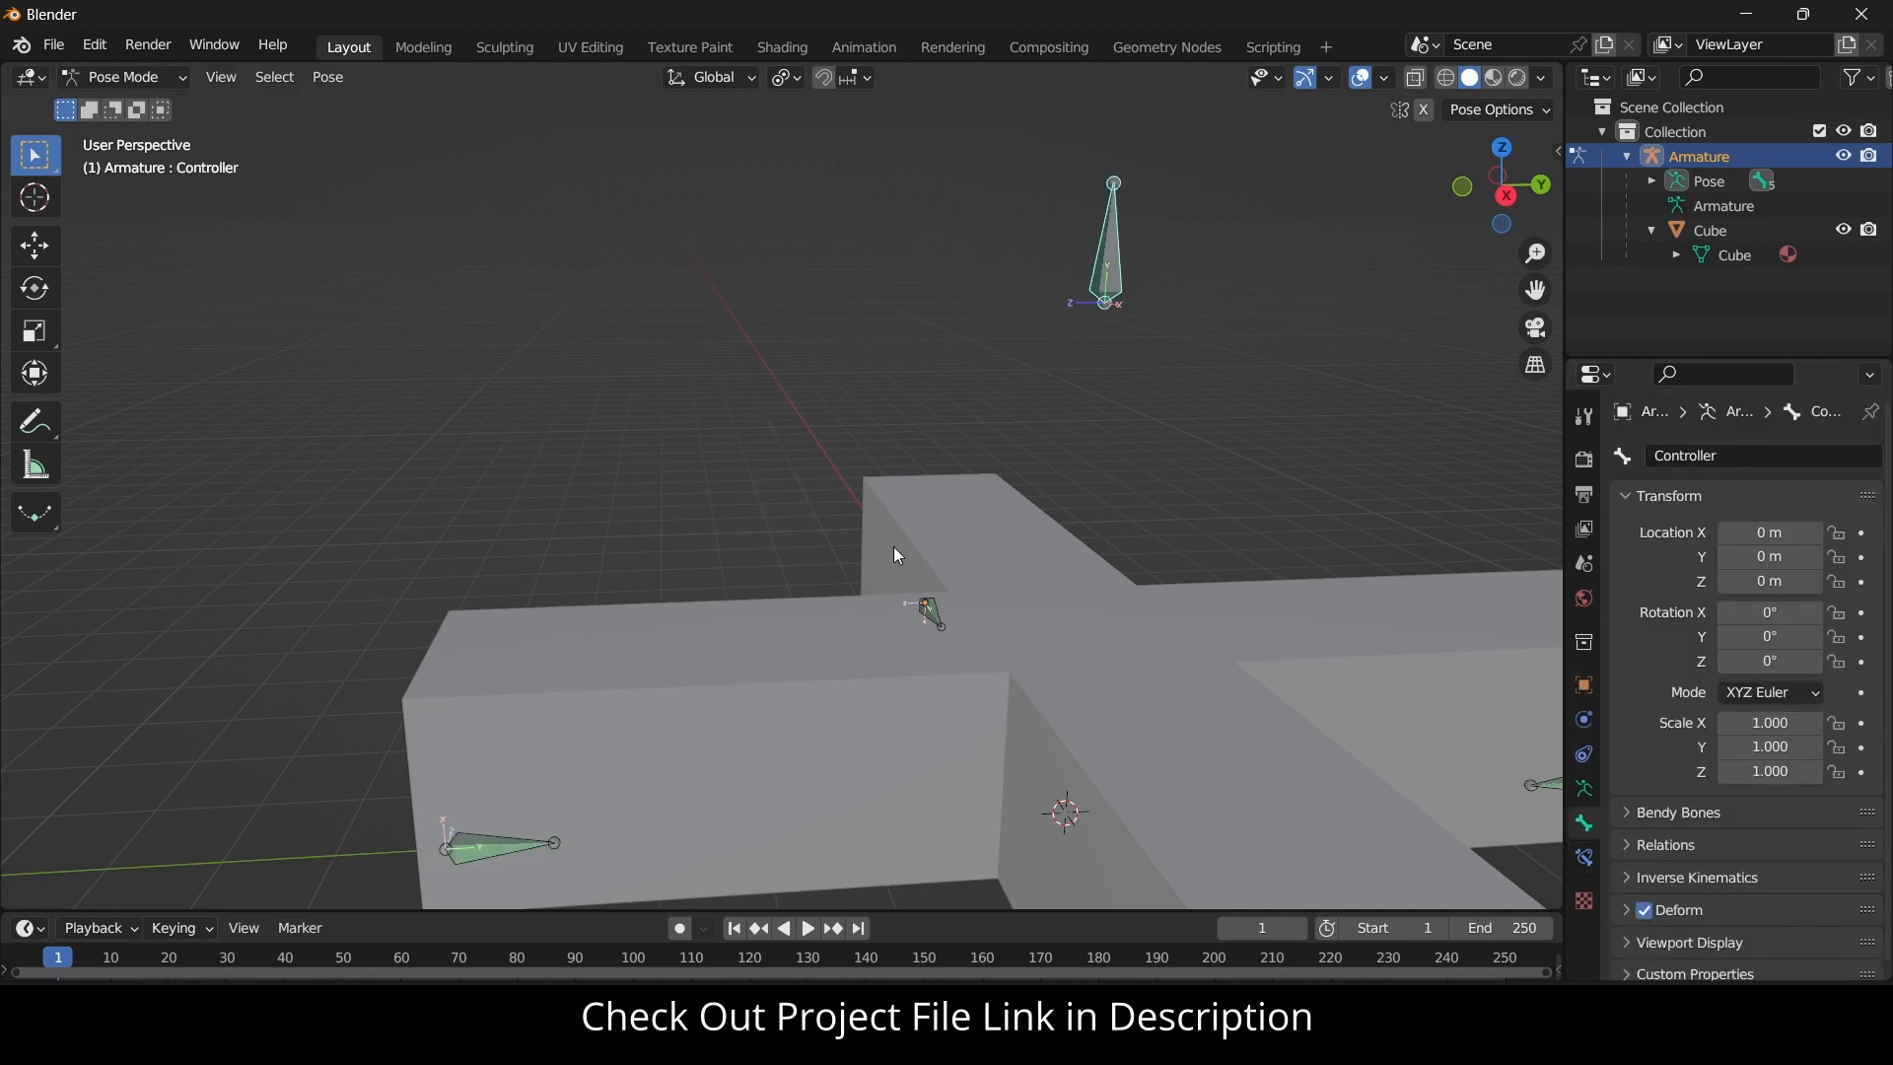
# In the Map From location range of 4LP's constraint, set Z Min to -1 m and Y Min to 0 m.
pyautogui.click(496, 859)
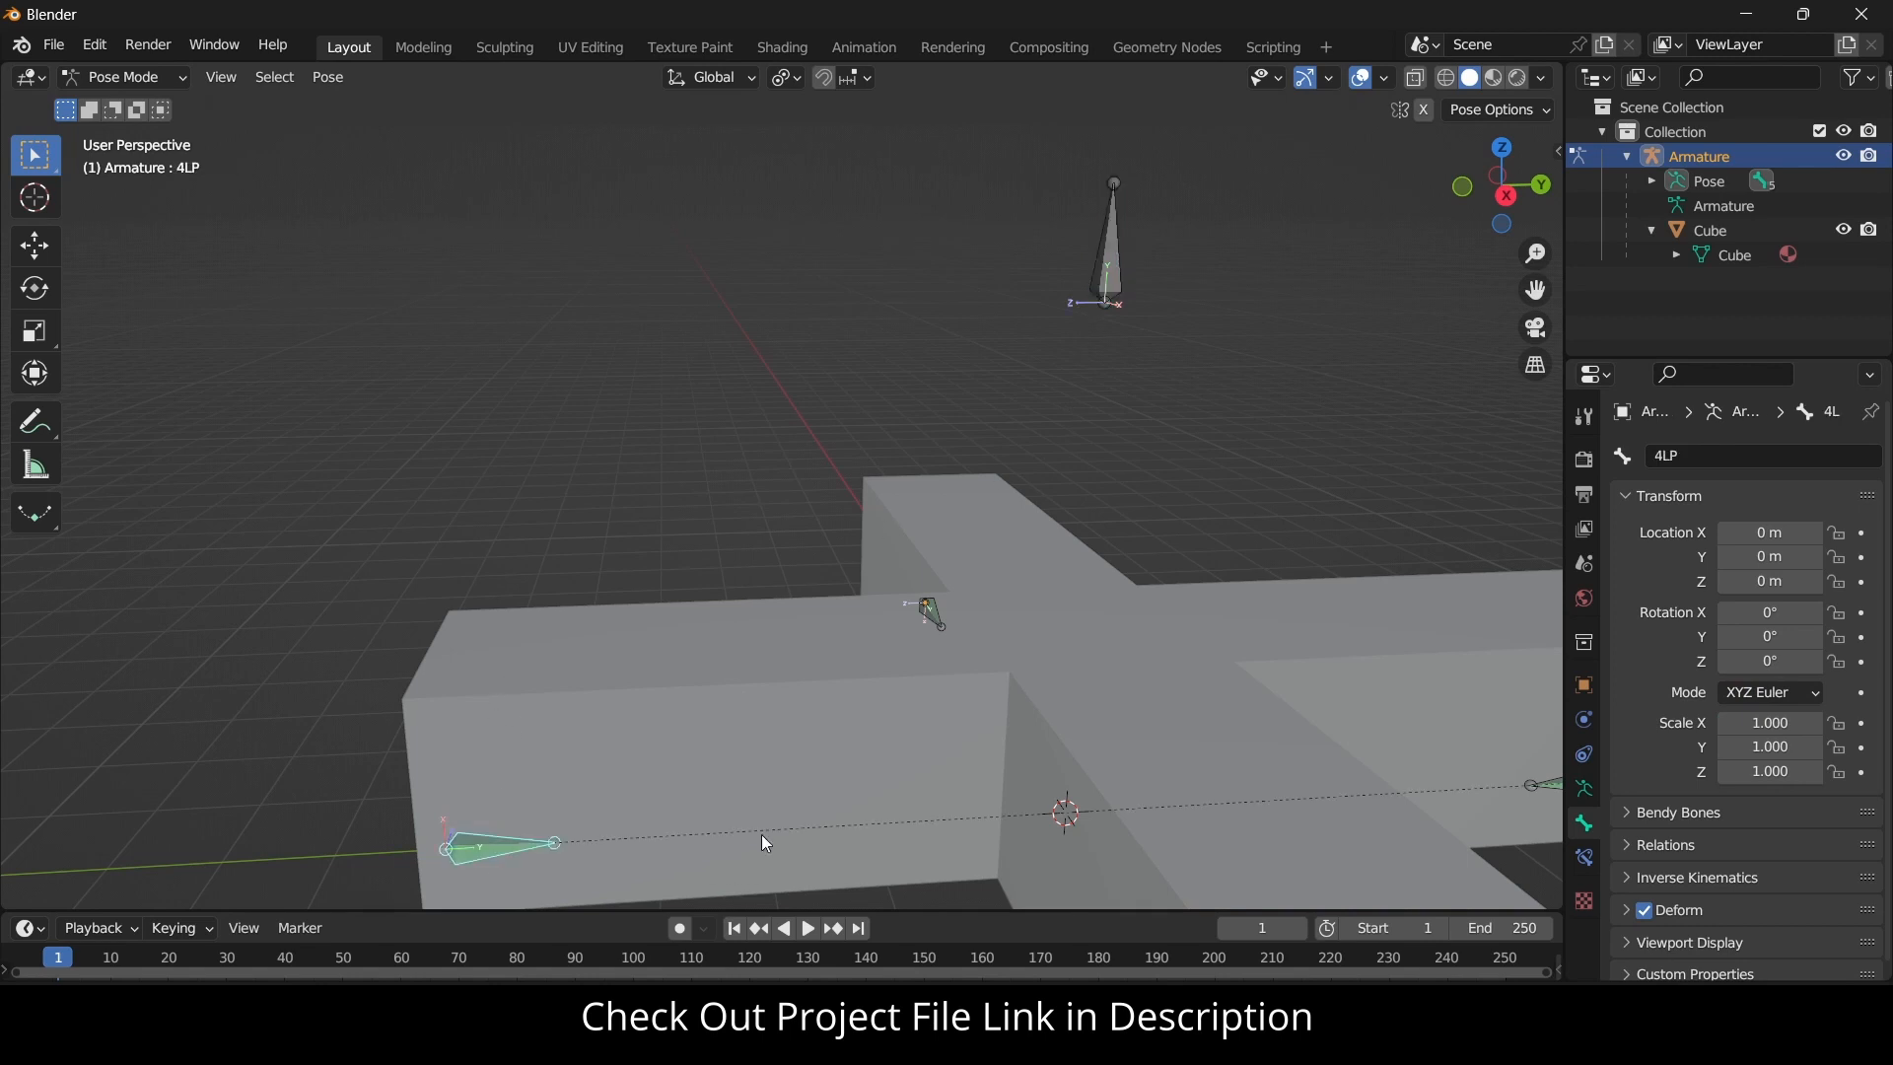
pyautogui.click(1583, 858)
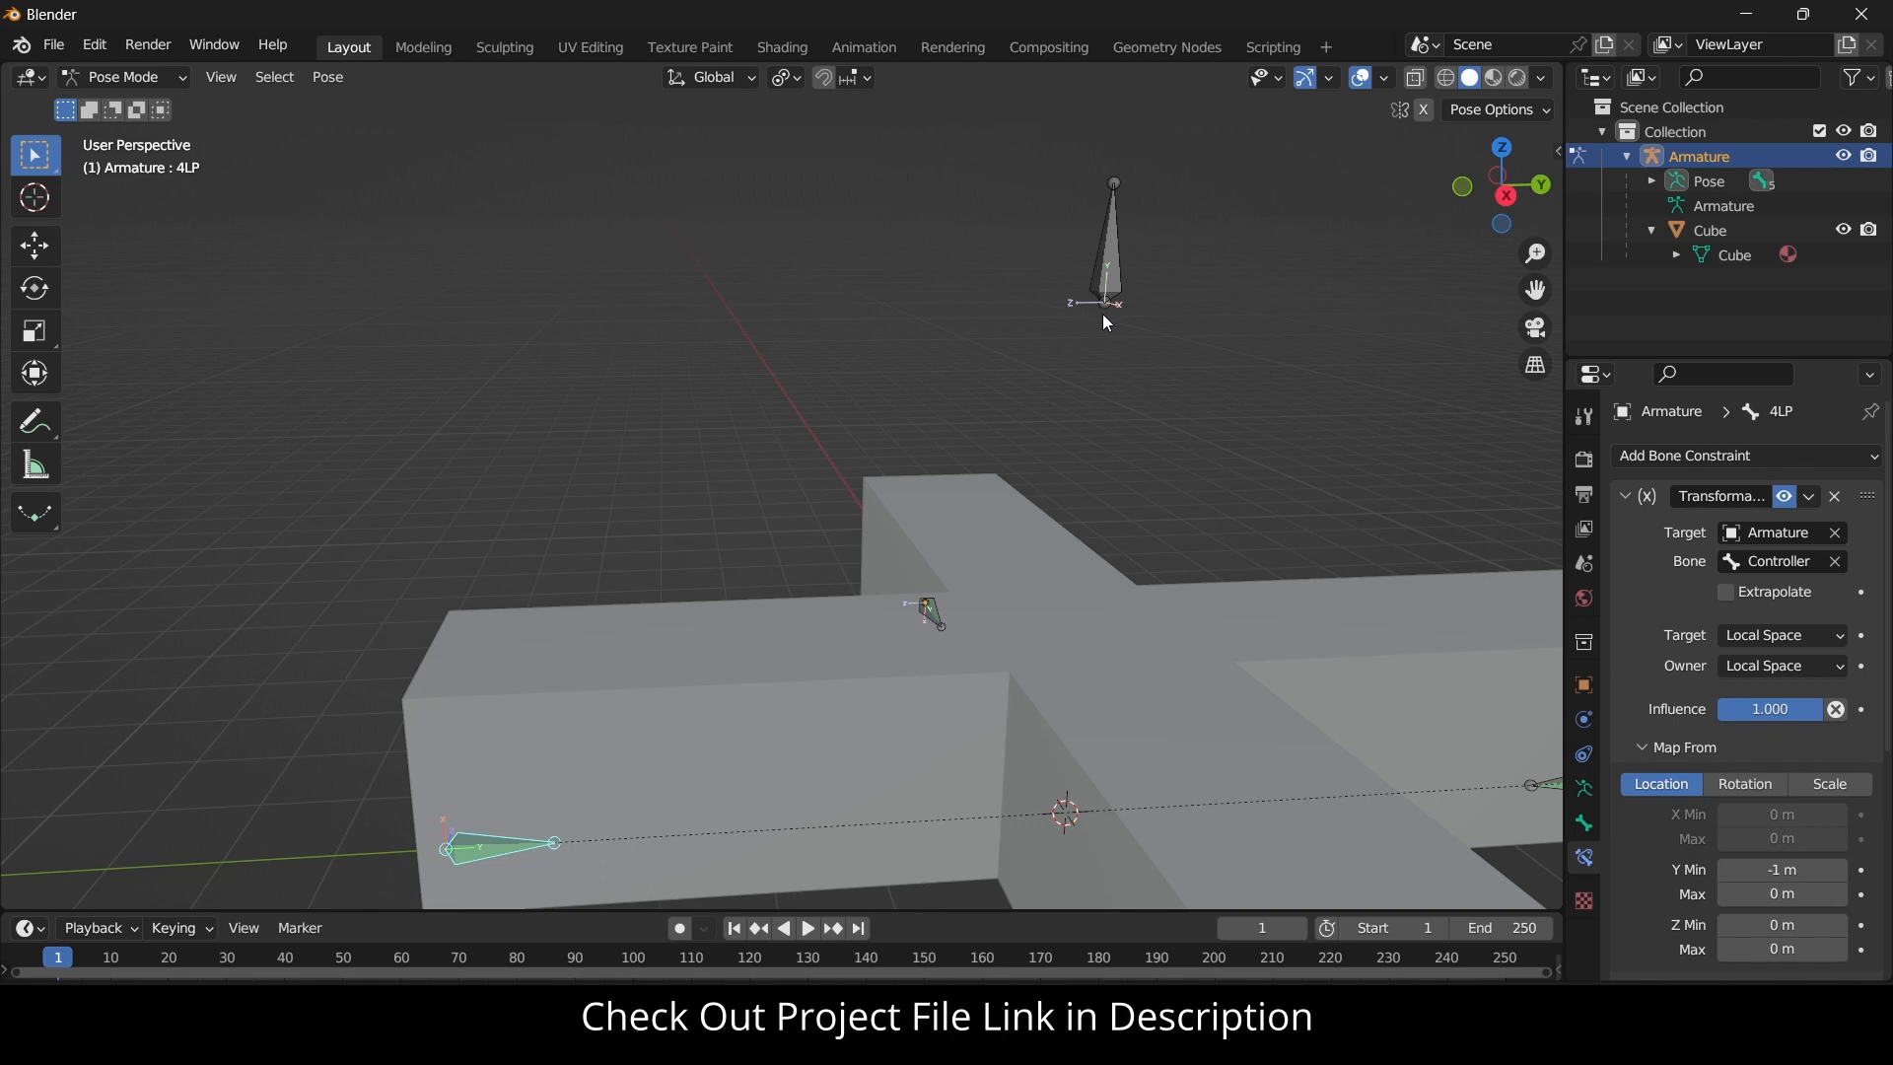
pyautogui.scroll(-3, 1673, 761)
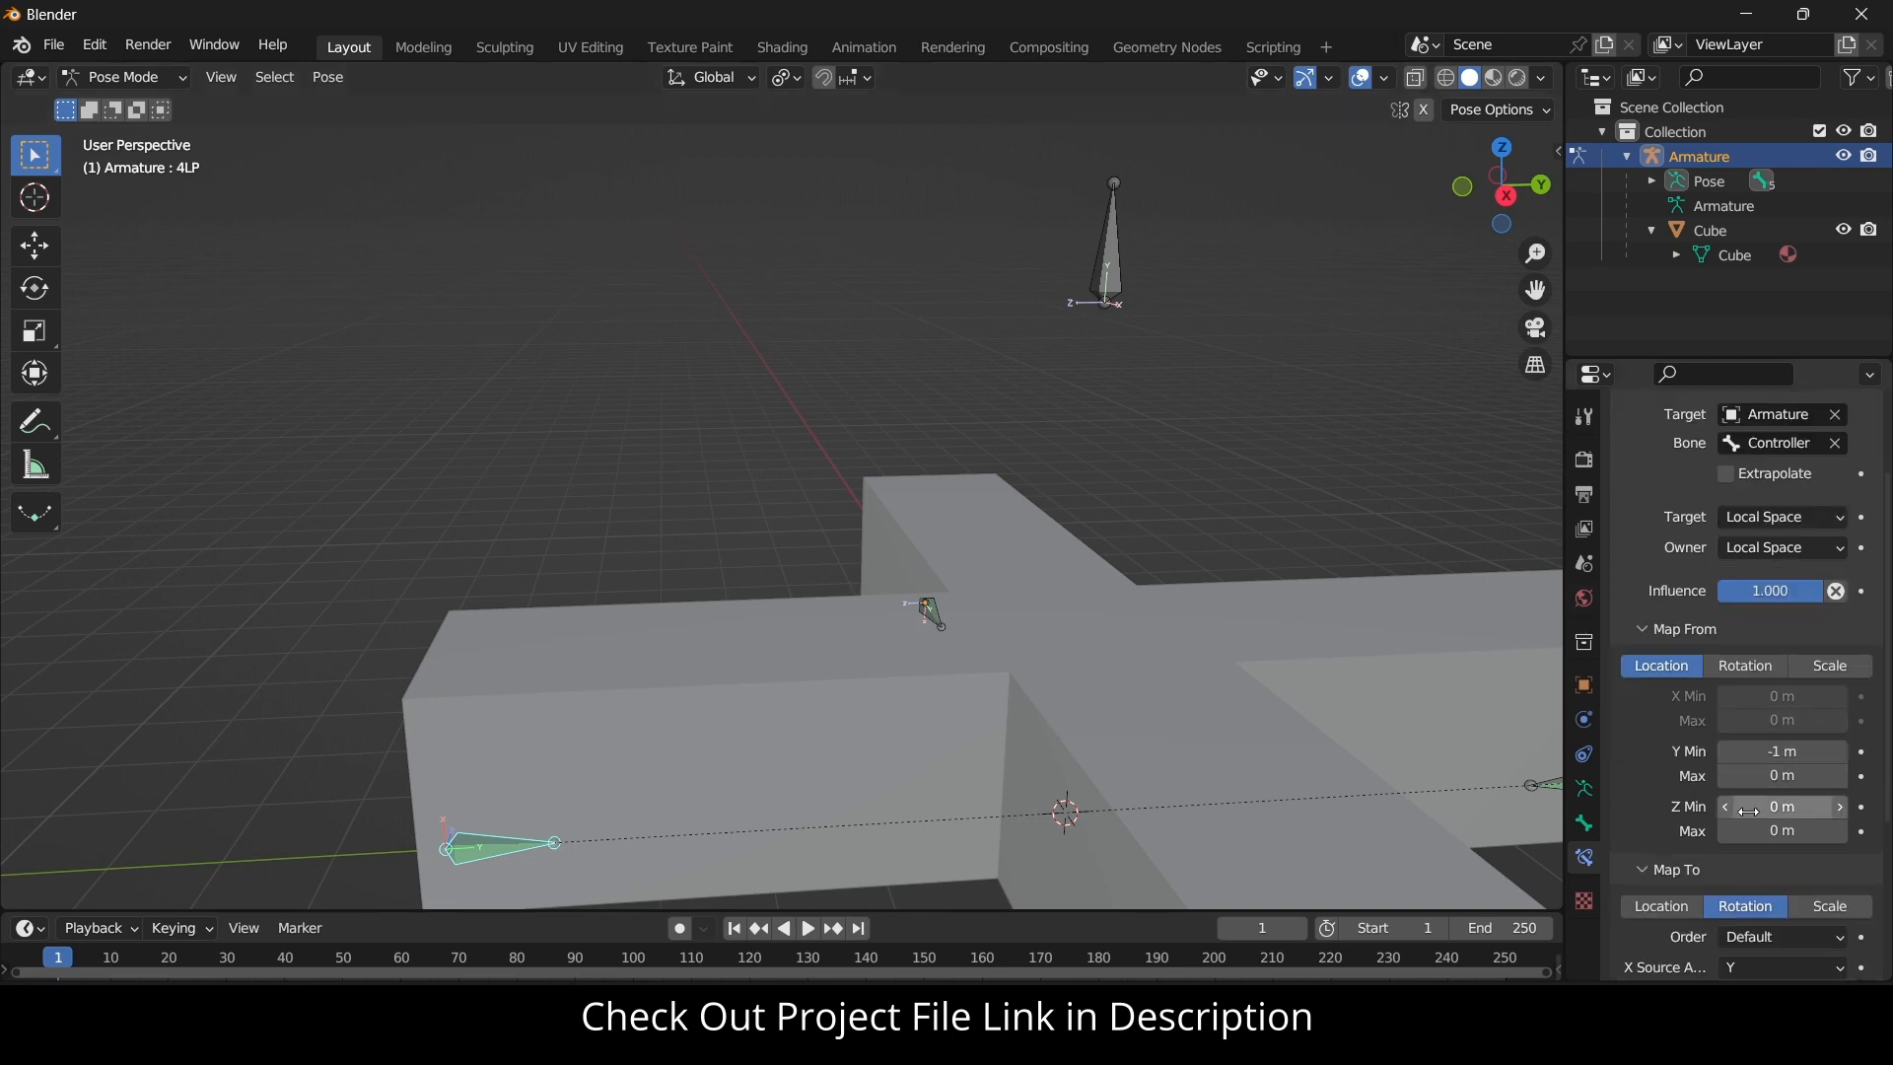
pyautogui.click(1800, 806)
pyautogui.write('-1')
pyautogui.press('Return')
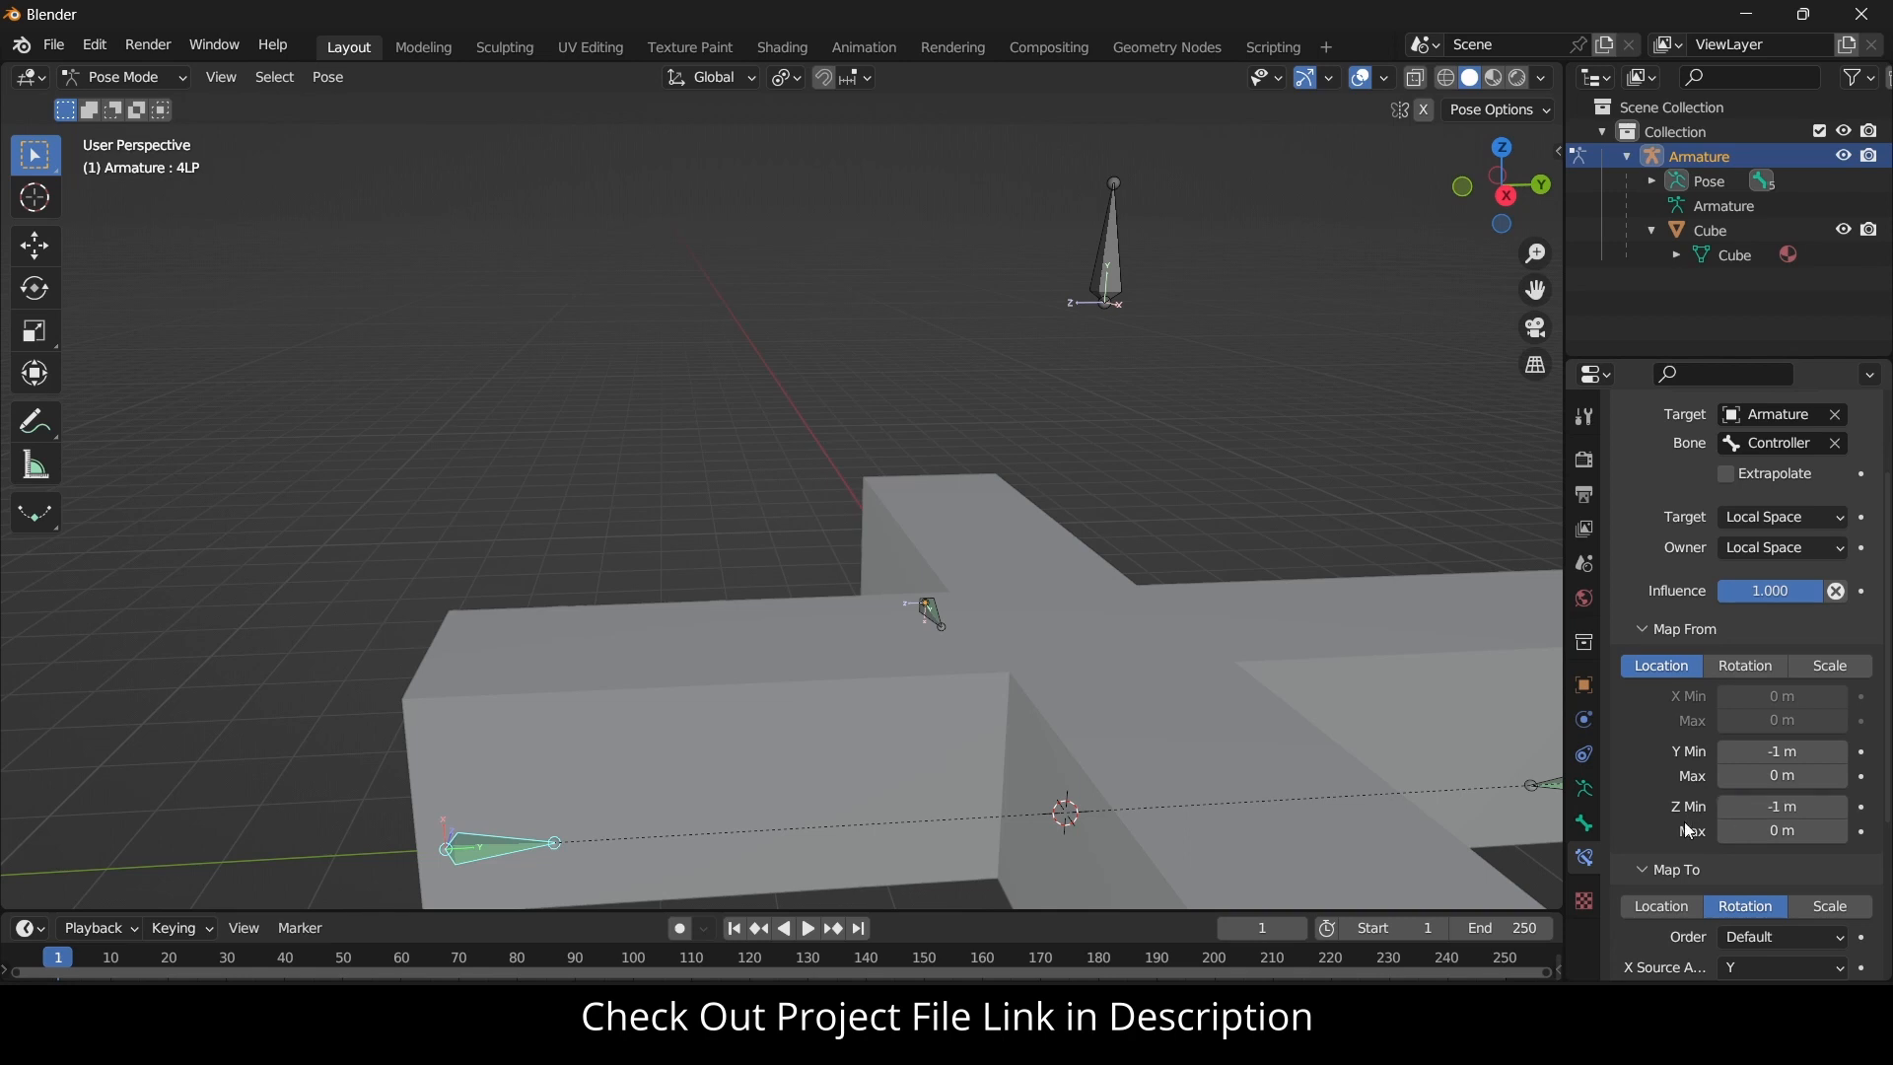
pyautogui.click(1794, 749)
pyautogui.write('0')
pyautogui.press('Return')
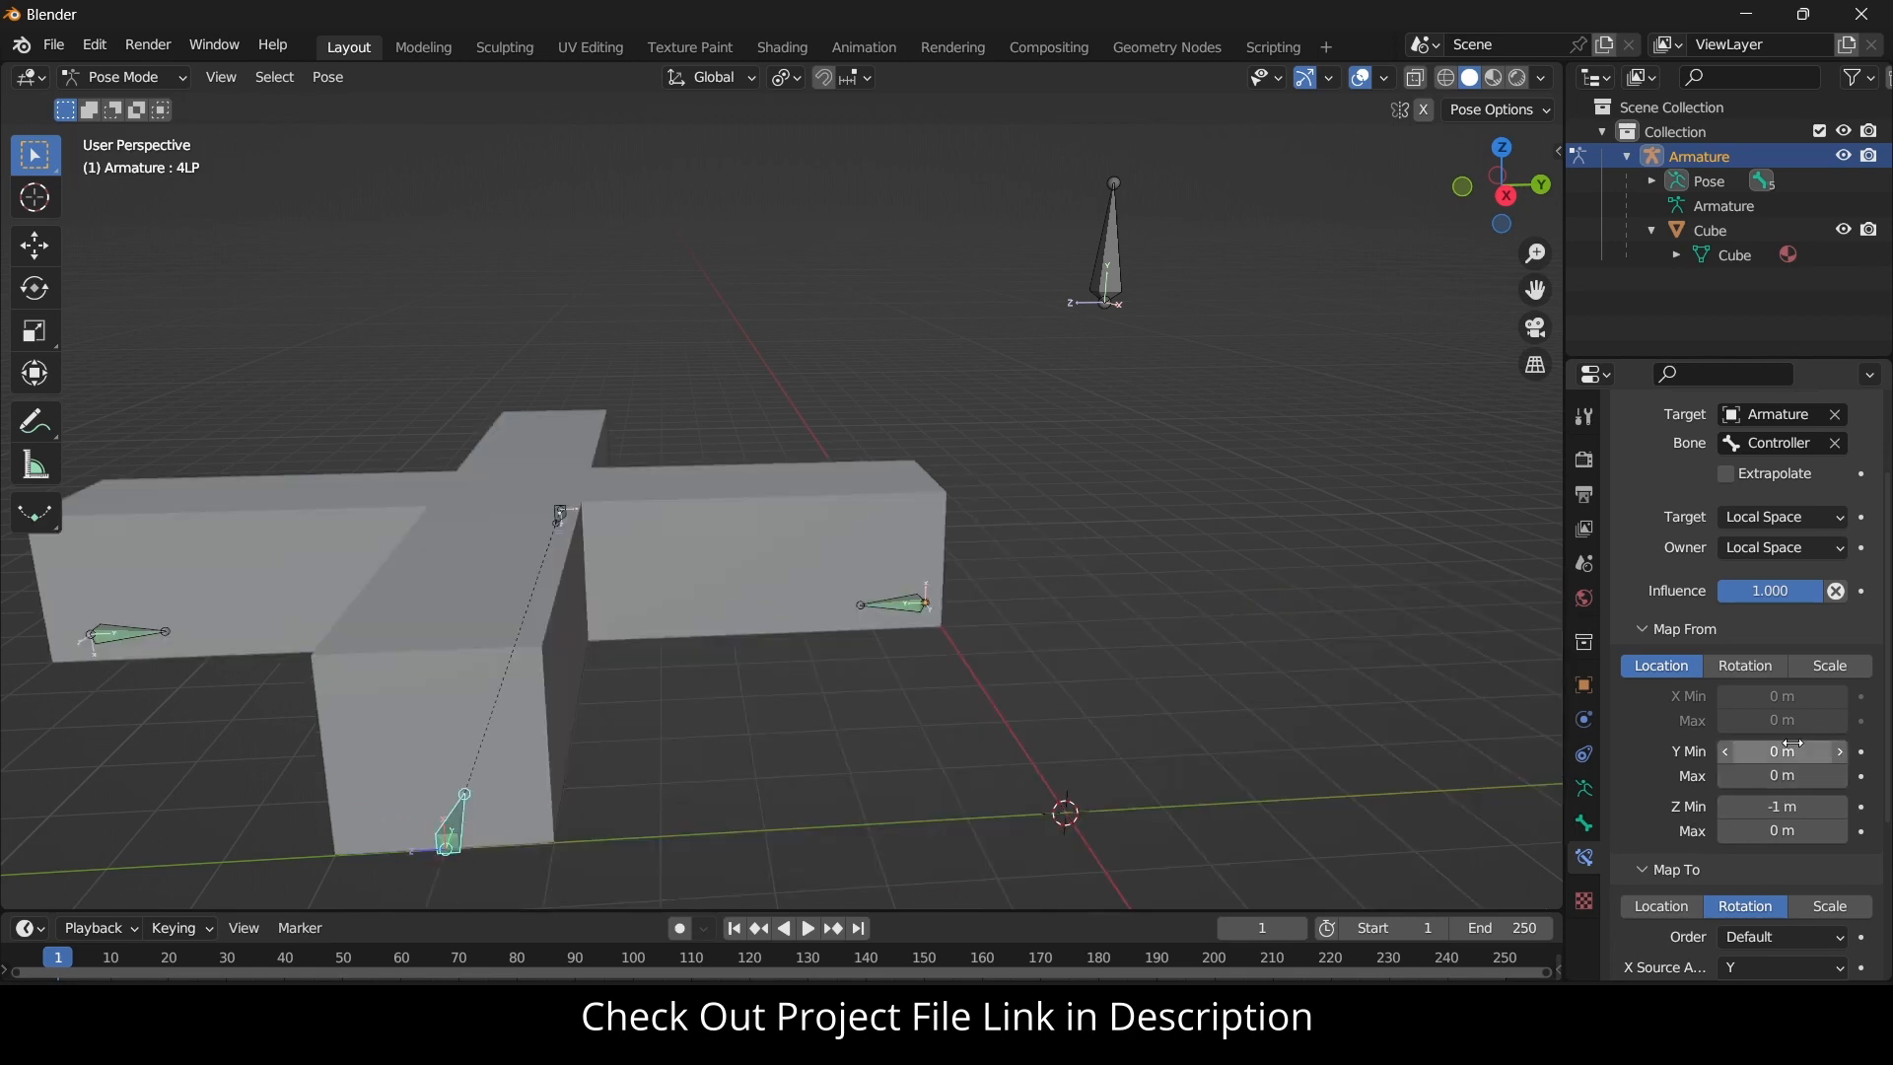
# In 4LP's Map To rotation, set the X source axis to X and its Min to 0°.
pyautogui.scroll(-6, 1793, 778)
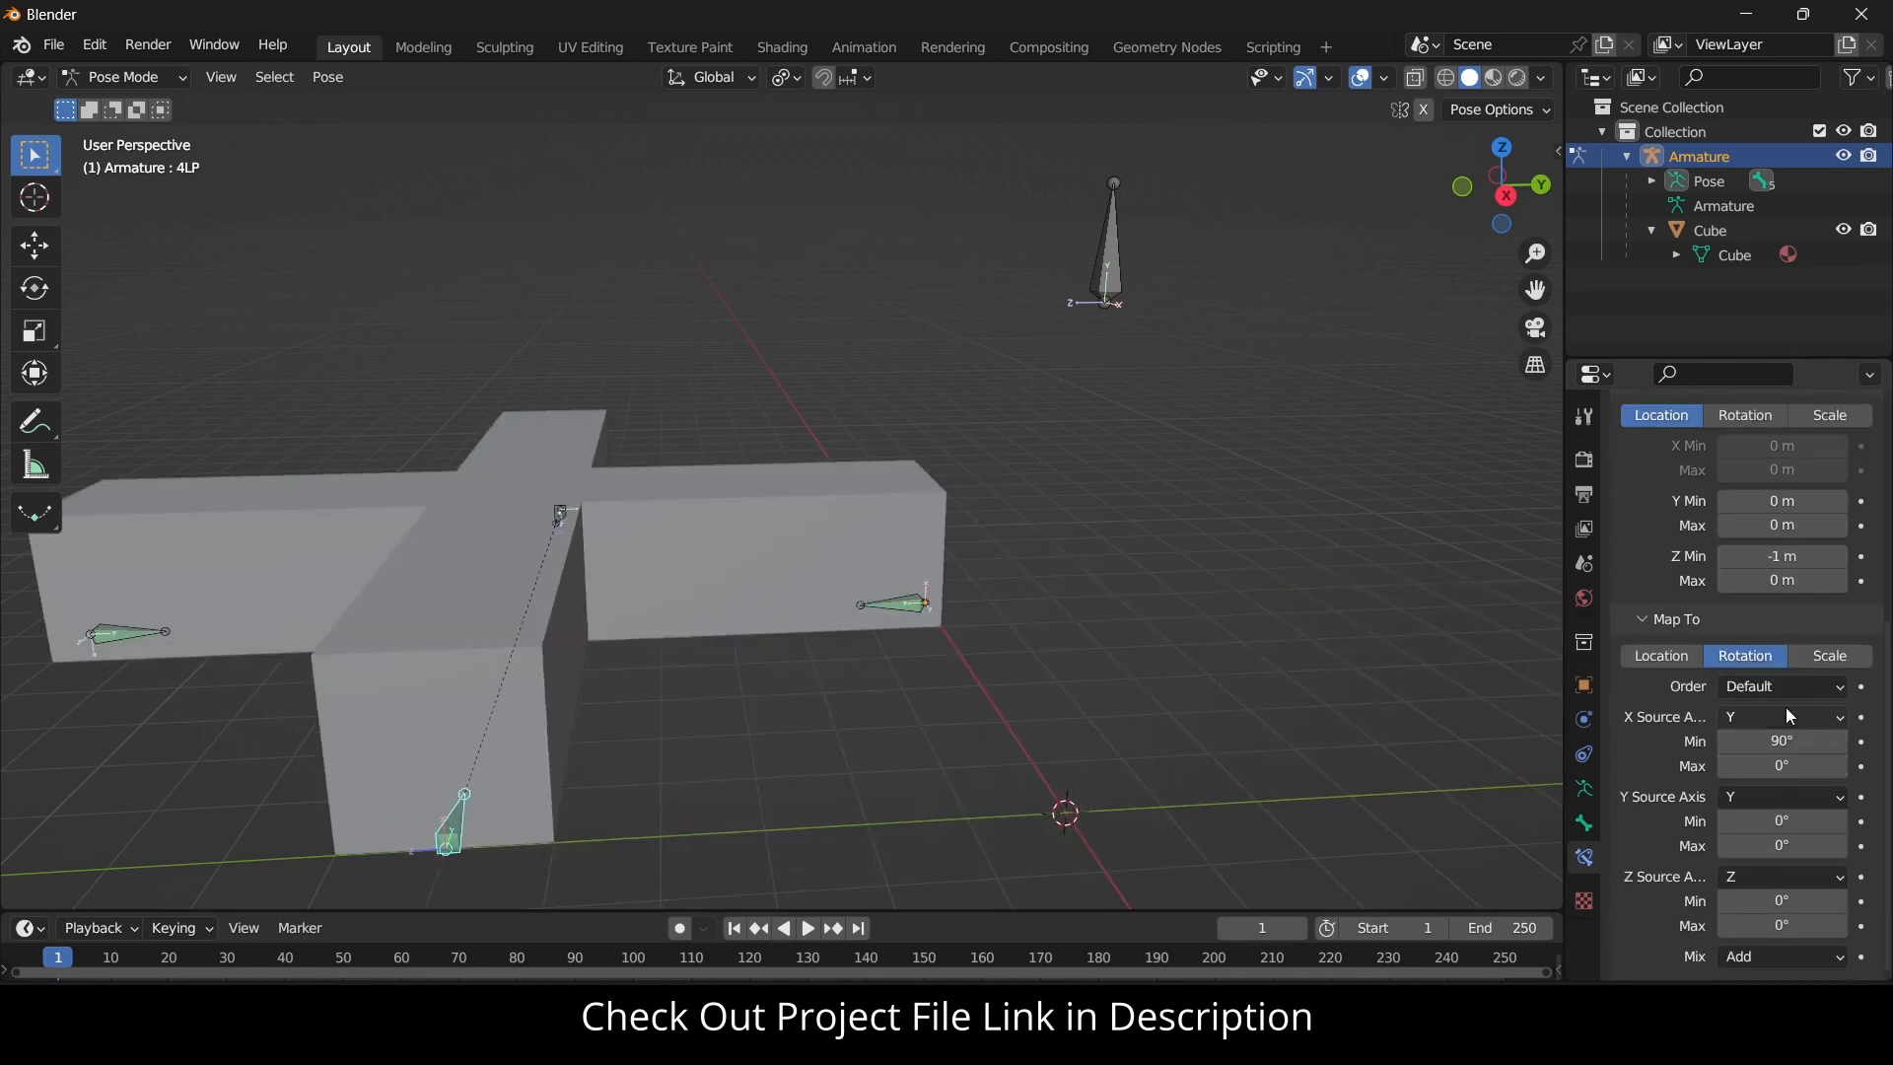
pyautogui.click(1784, 713)
pyautogui.click(1790, 746)
pyautogui.click(1794, 739)
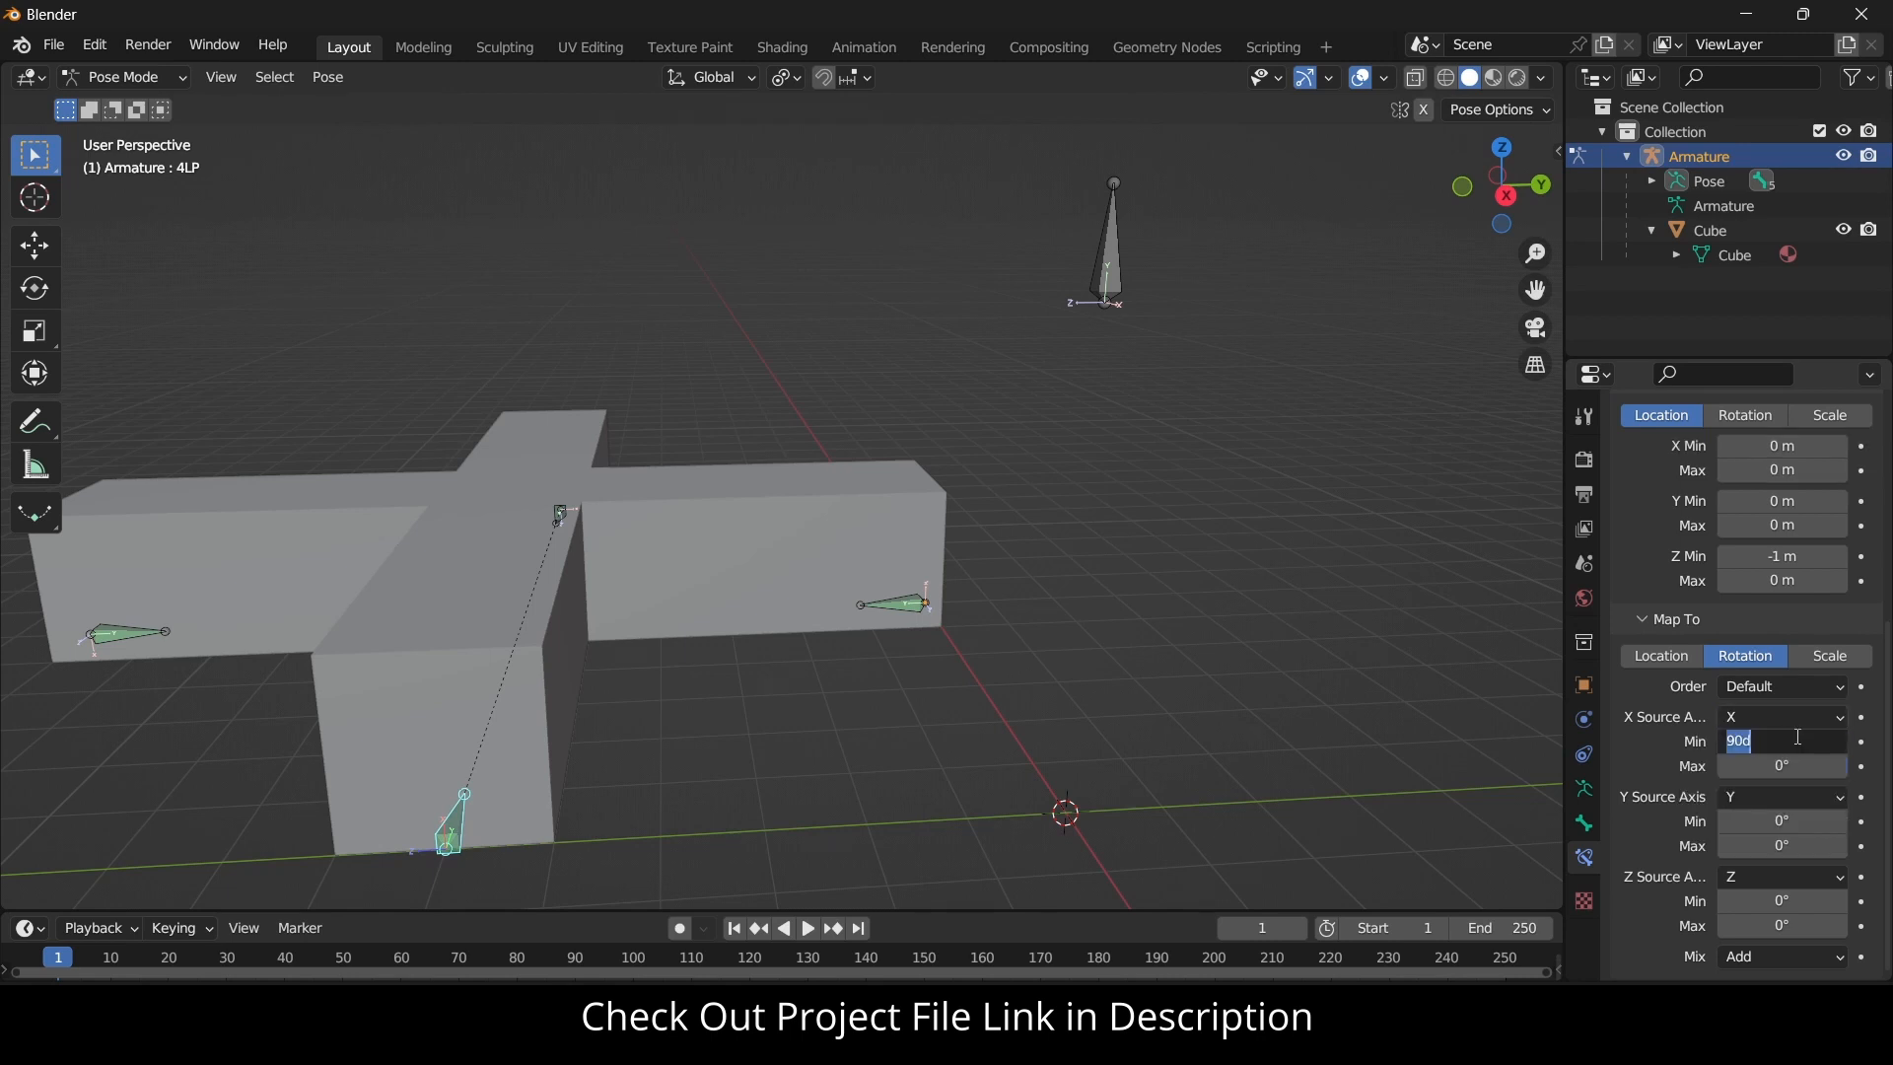
pyautogui.write('0')
pyautogui.press('Return')
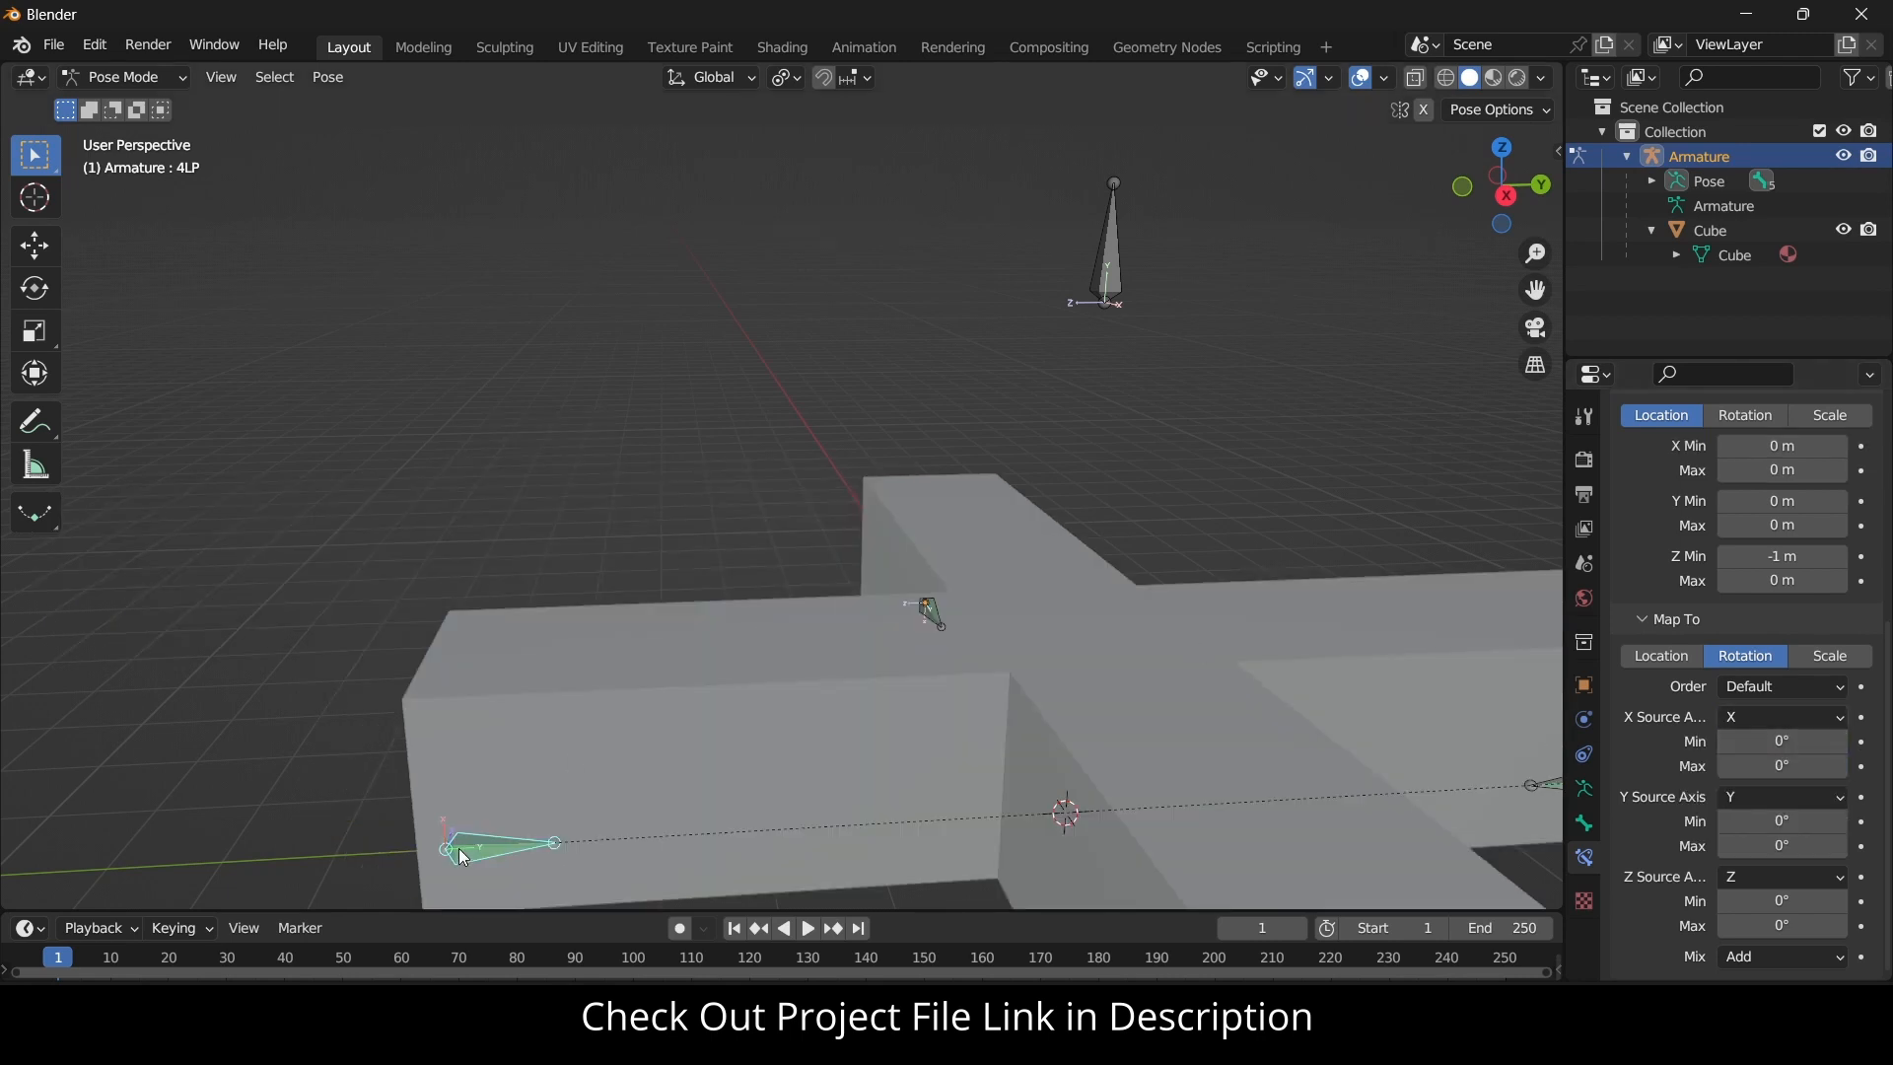
# Inspect 4LP's local axes up close and set the Z rotation Max in its Map To settings to -90°.
pyautogui.scroll(1, 463, 850)
pyautogui.moveTo(548, 812); pyautogui.dragTo(597, 661, button='middle')
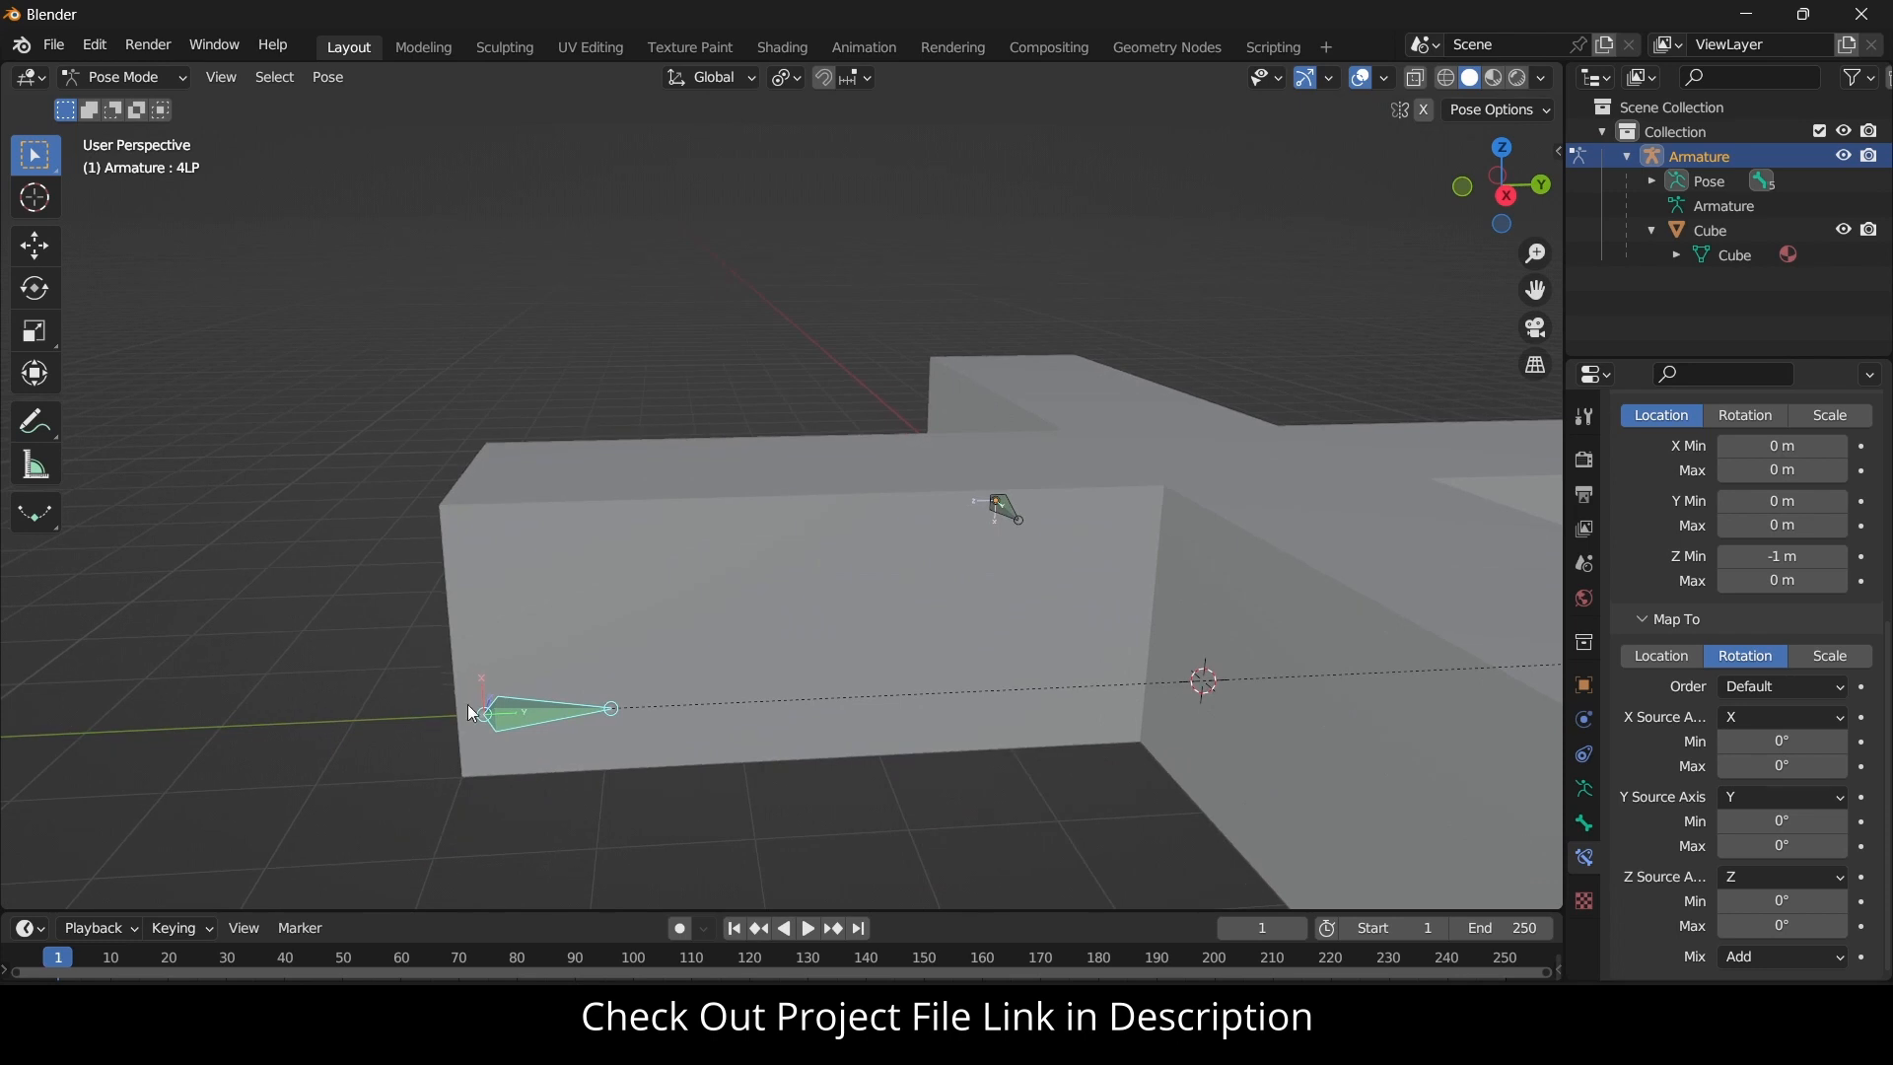
pyautogui.moveTo(468, 706); pyautogui.dragTo(517, 763, button='middle')
pyautogui.scroll(5, 505, 671)
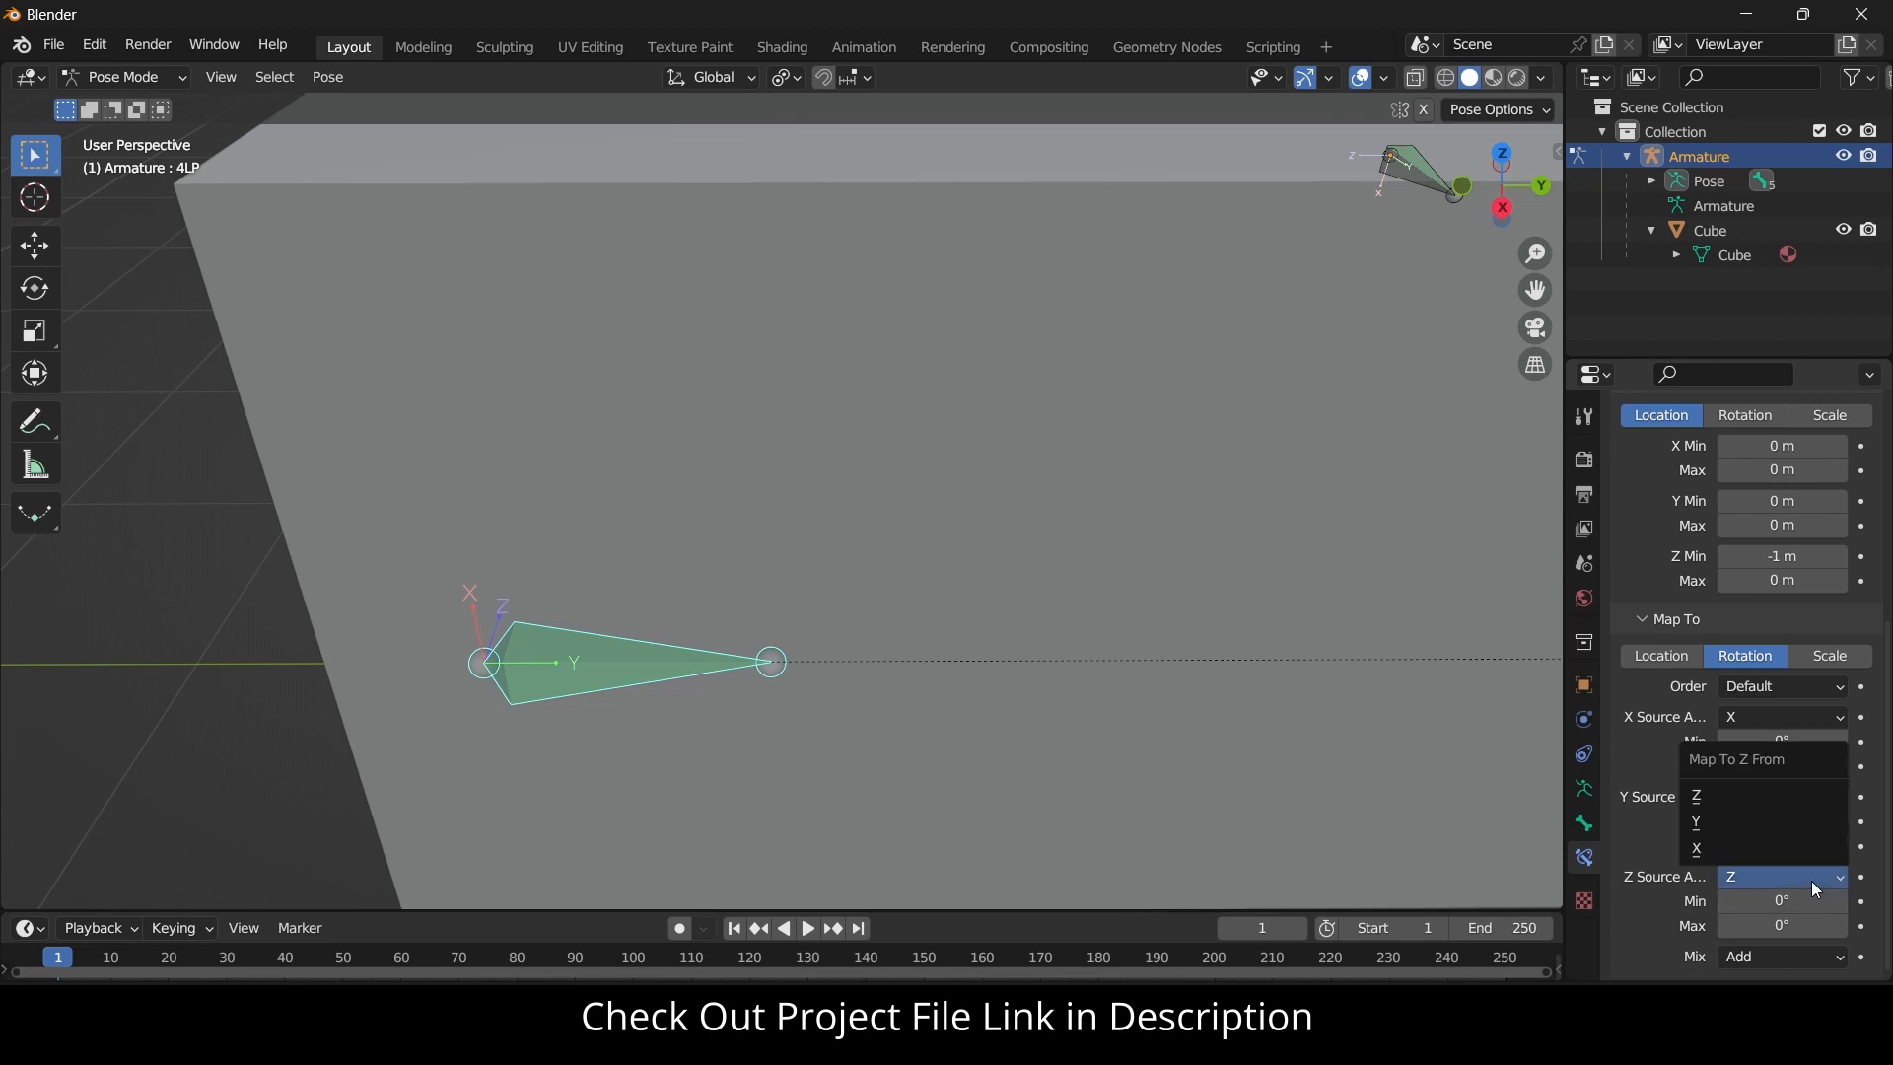
pyautogui.click(1800, 919)
pyautogui.write('-9')
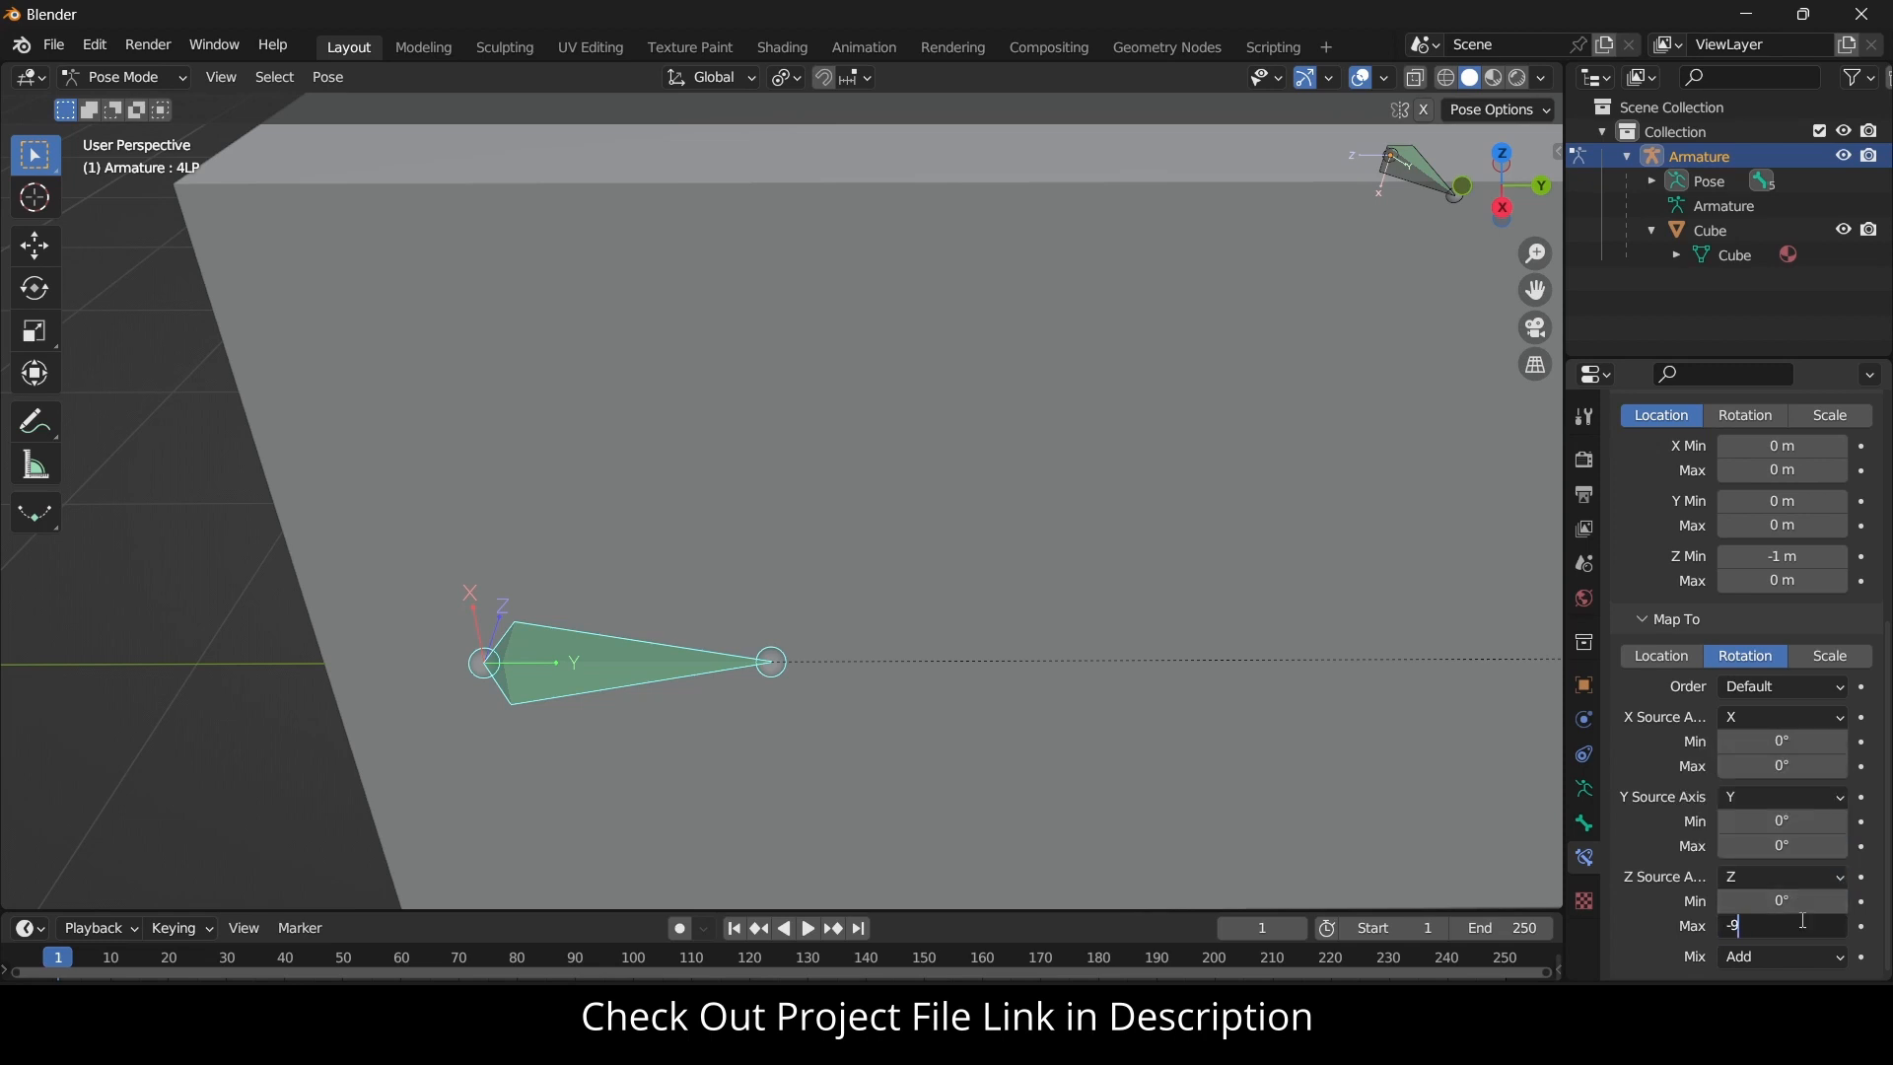
pyautogui.write('0')
pyautogui.press('Return')
# In 4LP's Map To rotation, set the Z Min to -90° and the Z Max to 0°.
pyautogui.click(1800, 921)
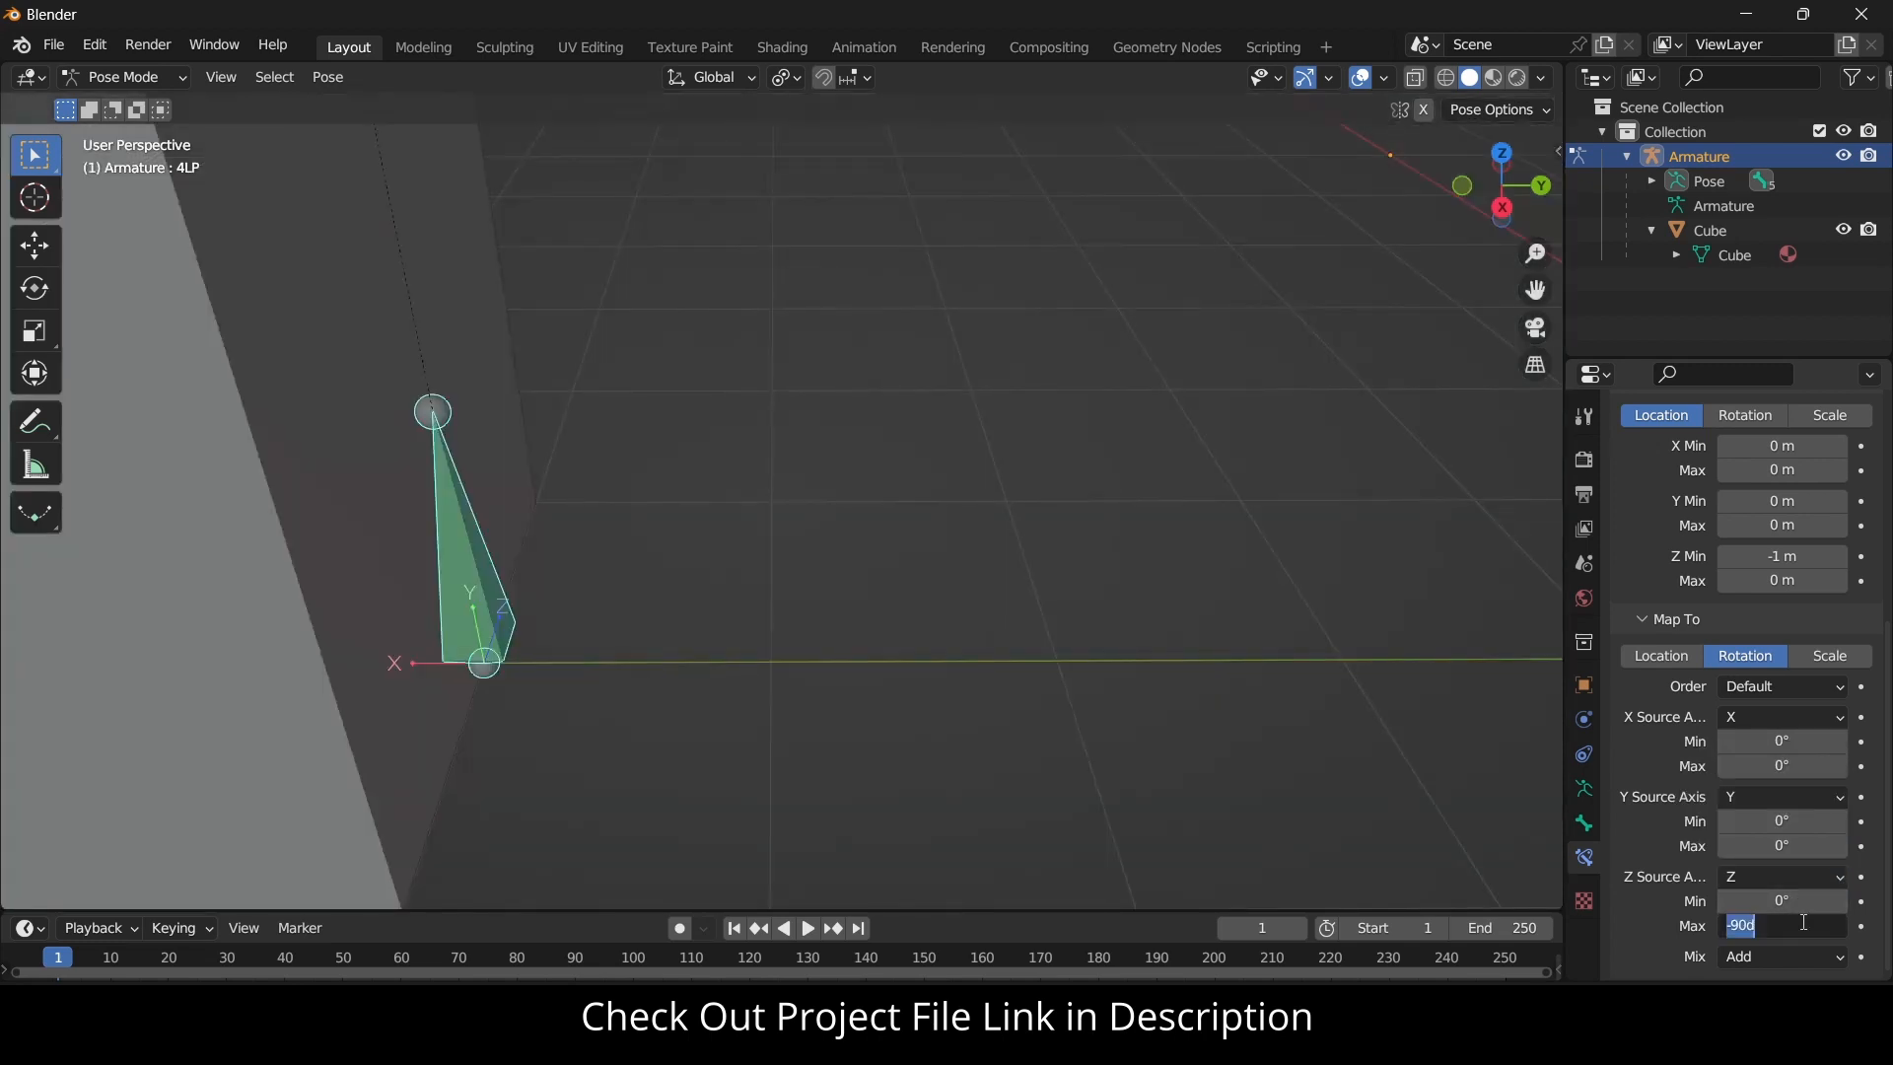
pyautogui.click(1797, 902)
pyautogui.press('BackSpace')
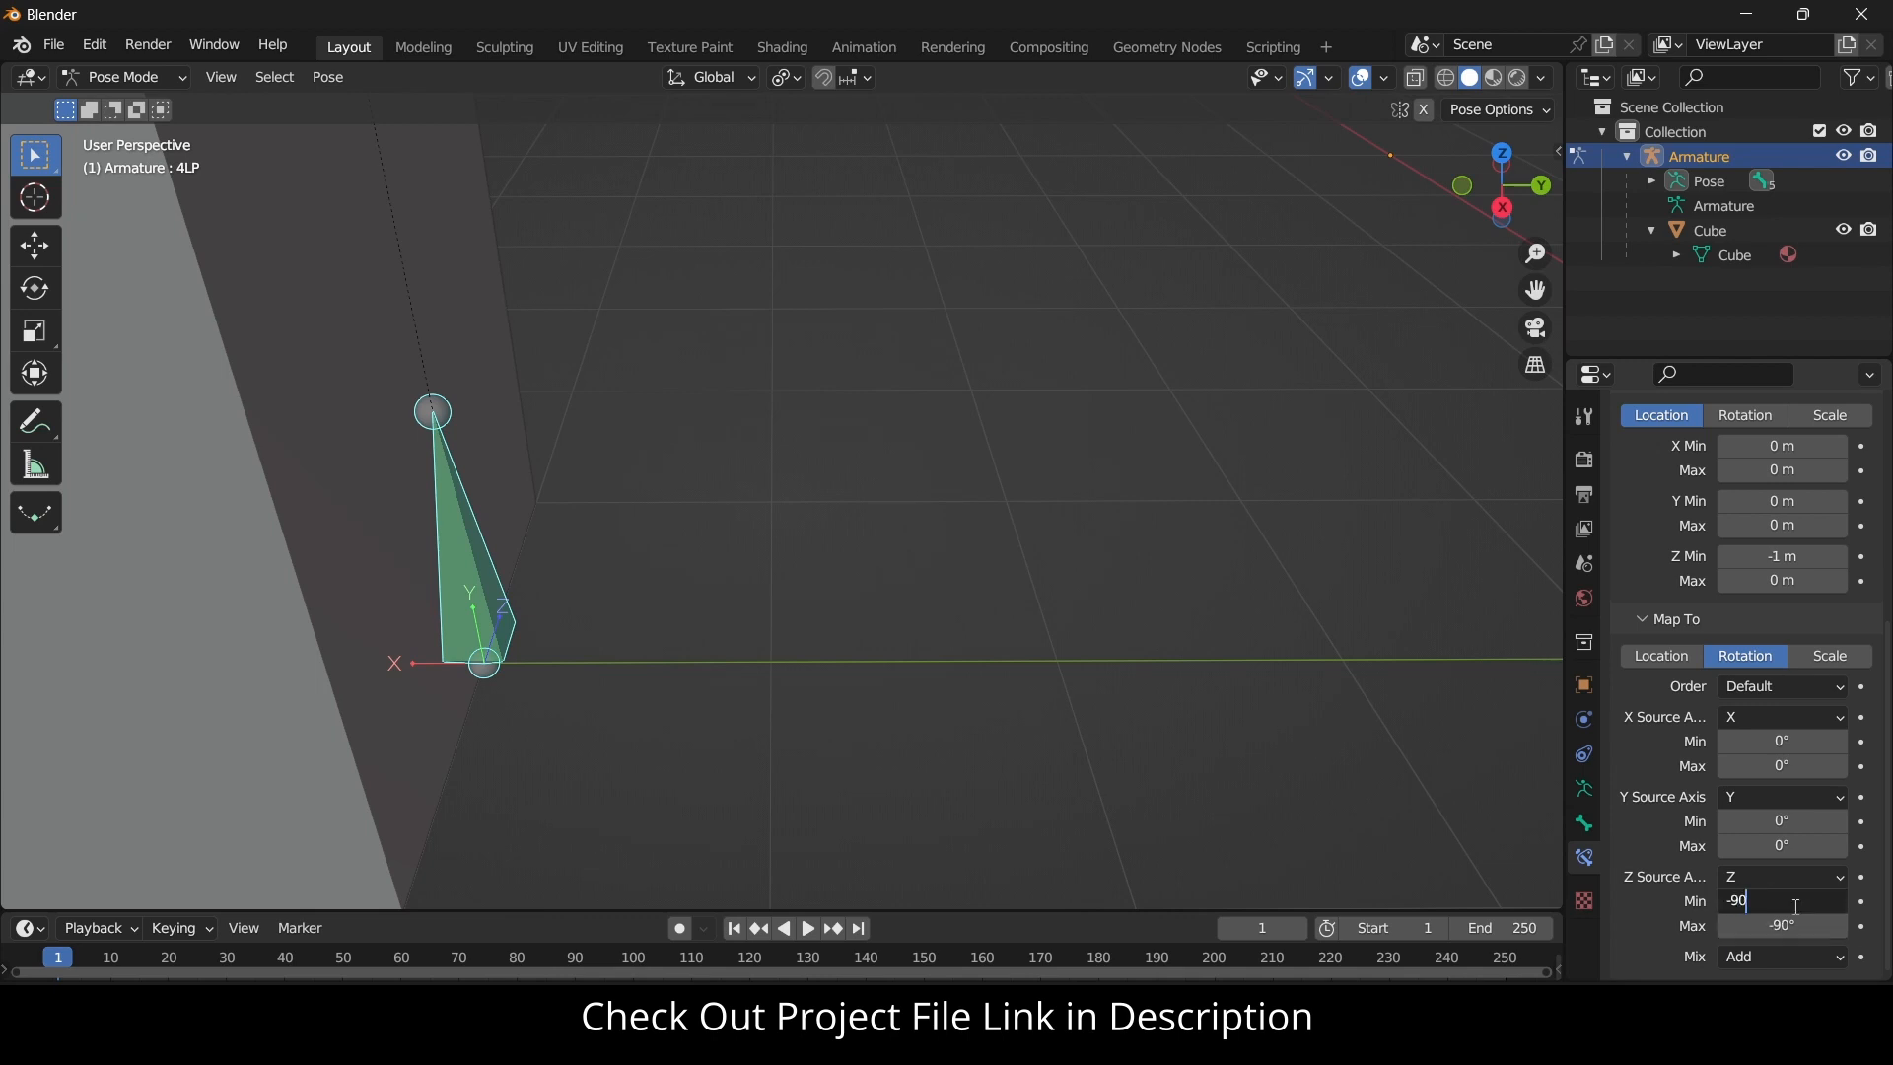
pyautogui.write('-90')
pyautogui.press('Return')
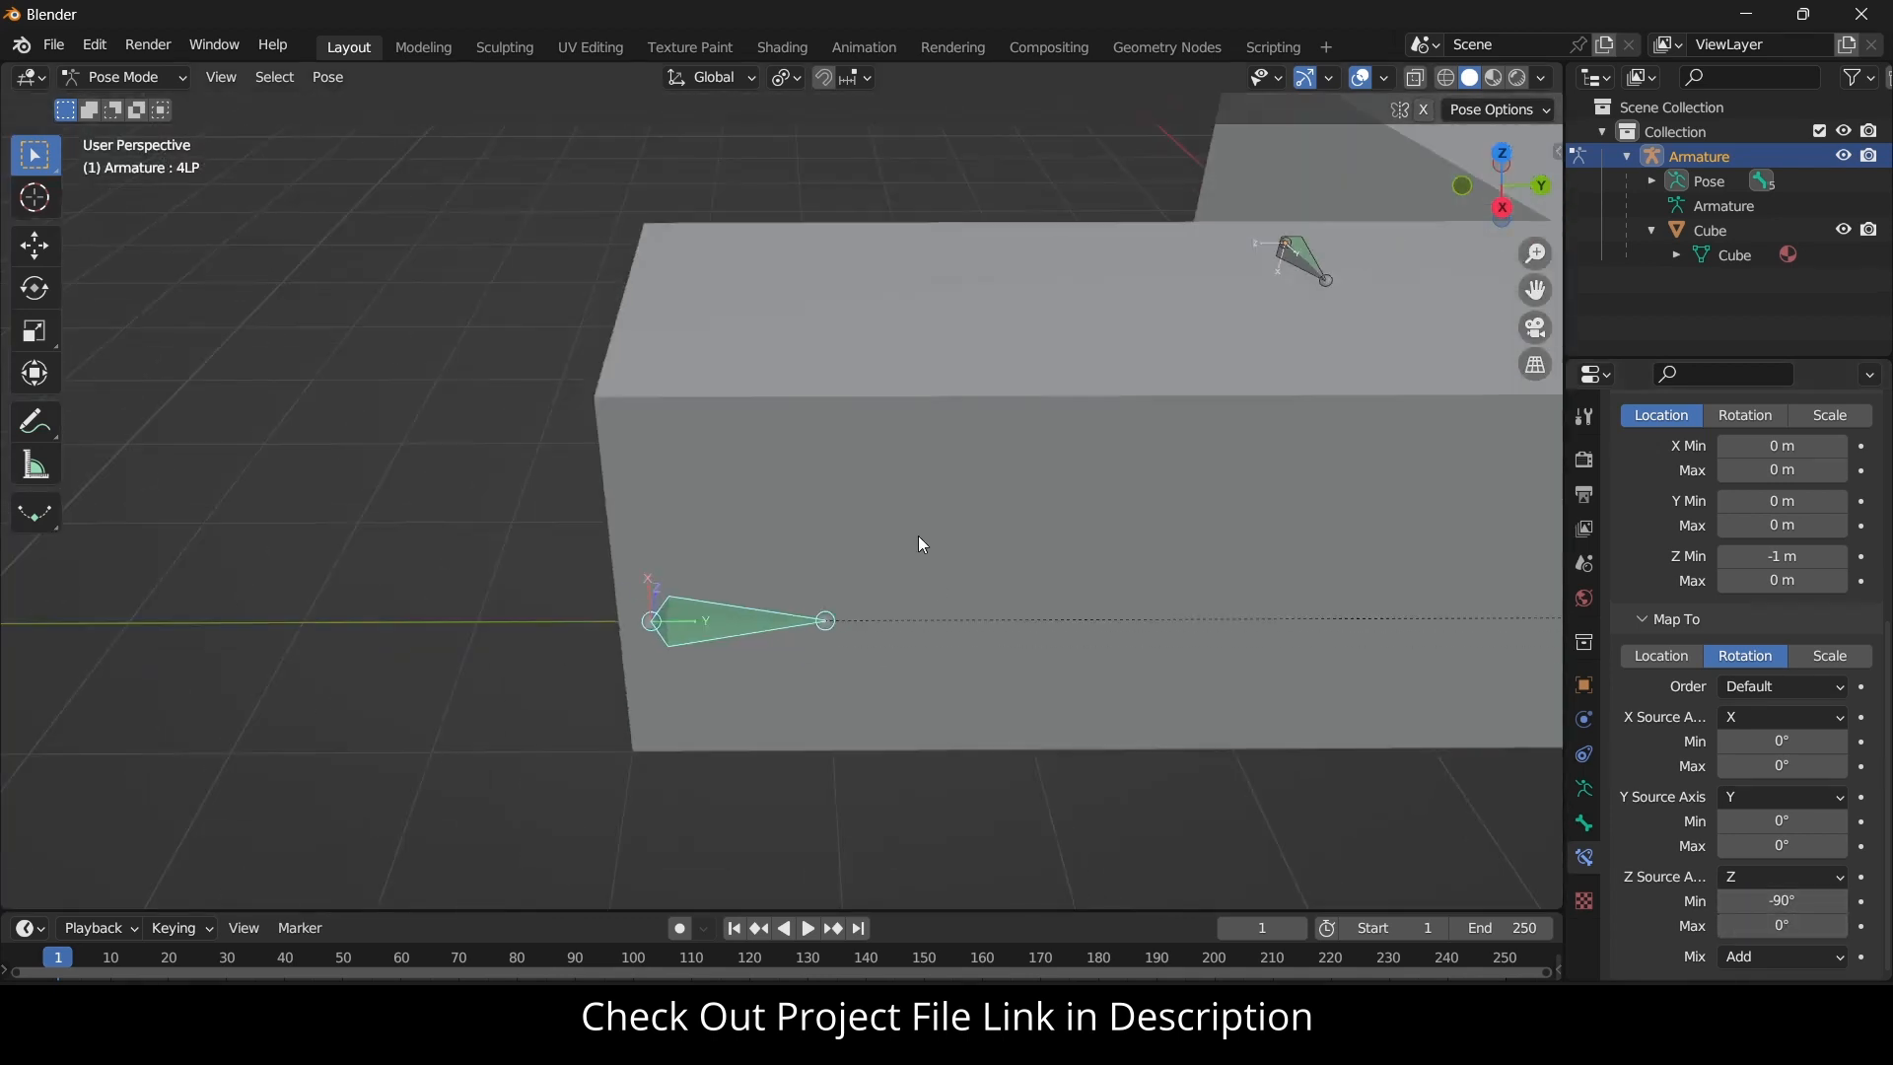
# Test the roll by moving the Controller bone back and forth along the global Y axis, then cancel the move.
pyautogui.scroll(-4, 919, 535)
pyautogui.keyDown('shift'); pyautogui.moveTo(1127, 406); pyautogui.dragTo(933, 442, button='middle'); pyautogui.keyUp('shift')
pyautogui.scroll(-4, 932, 442)
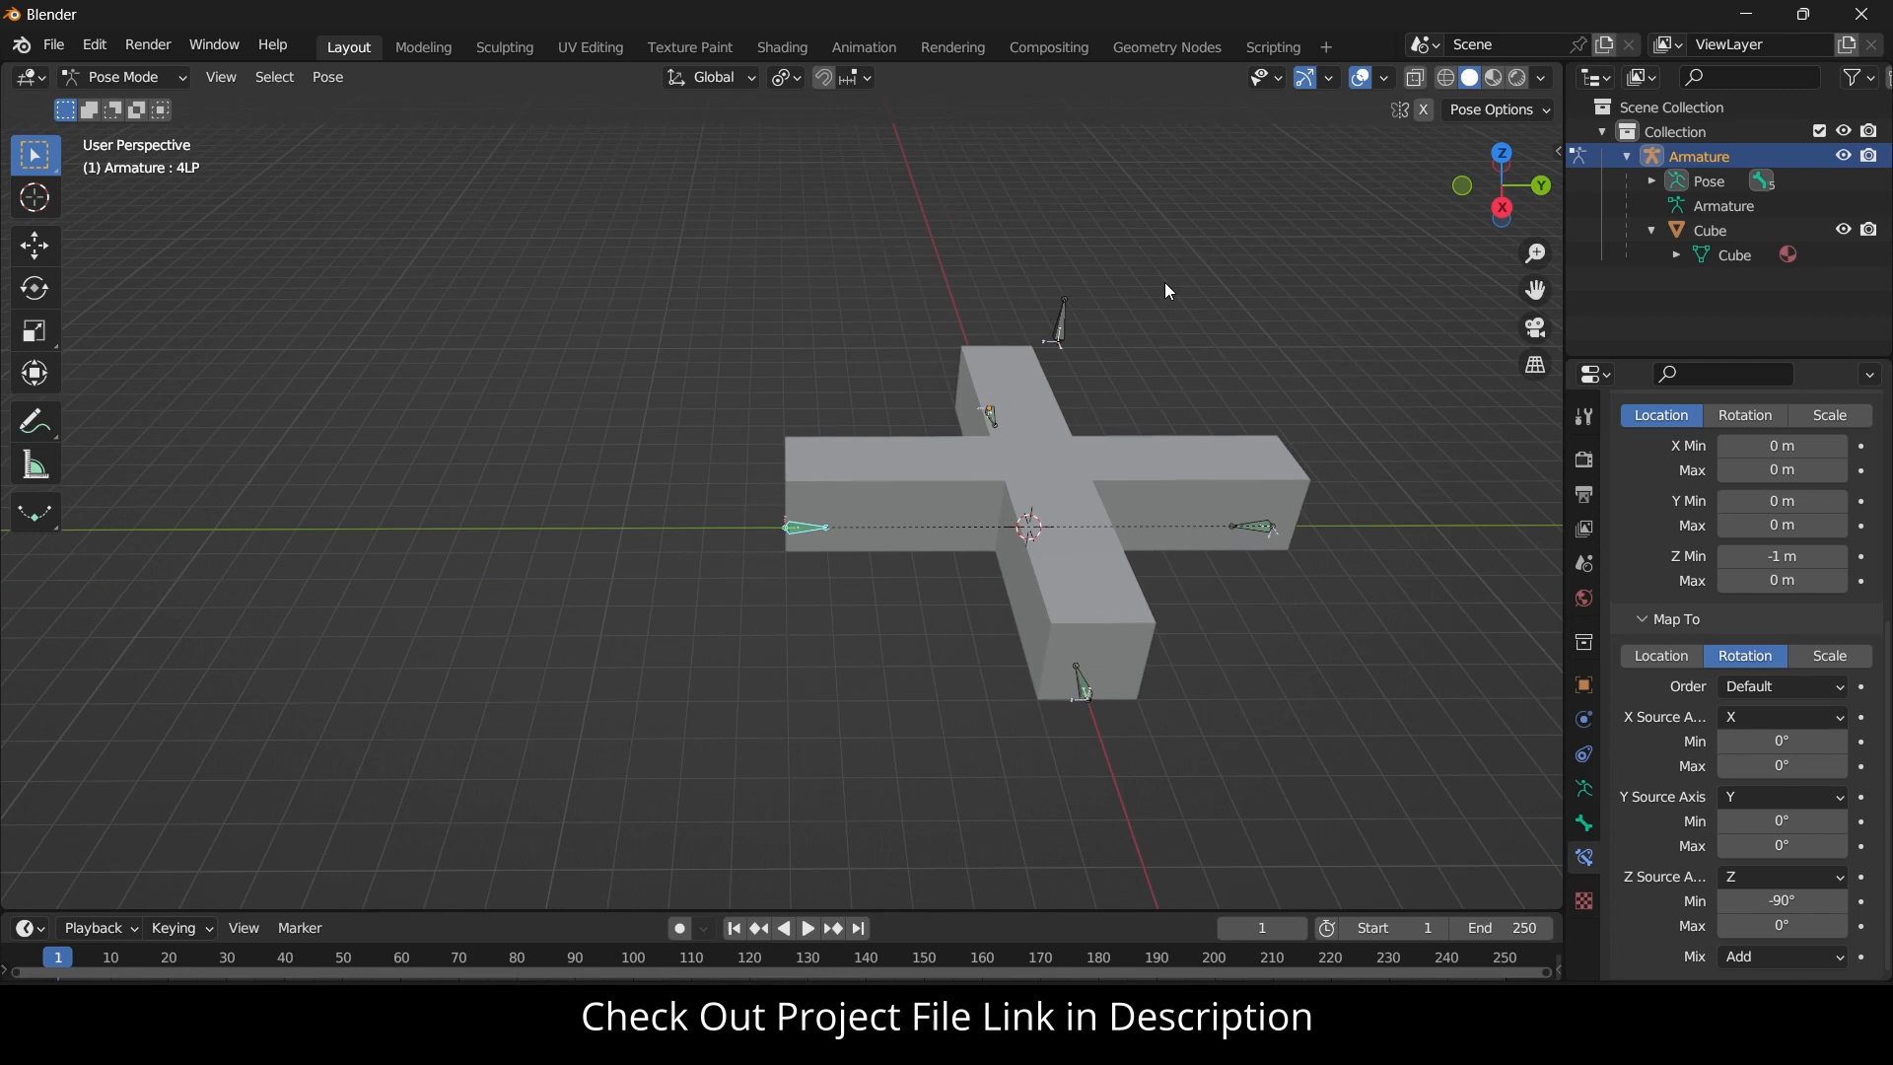
pyautogui.click(1058, 332)
pyautogui.press('g')
pyautogui.press('y')
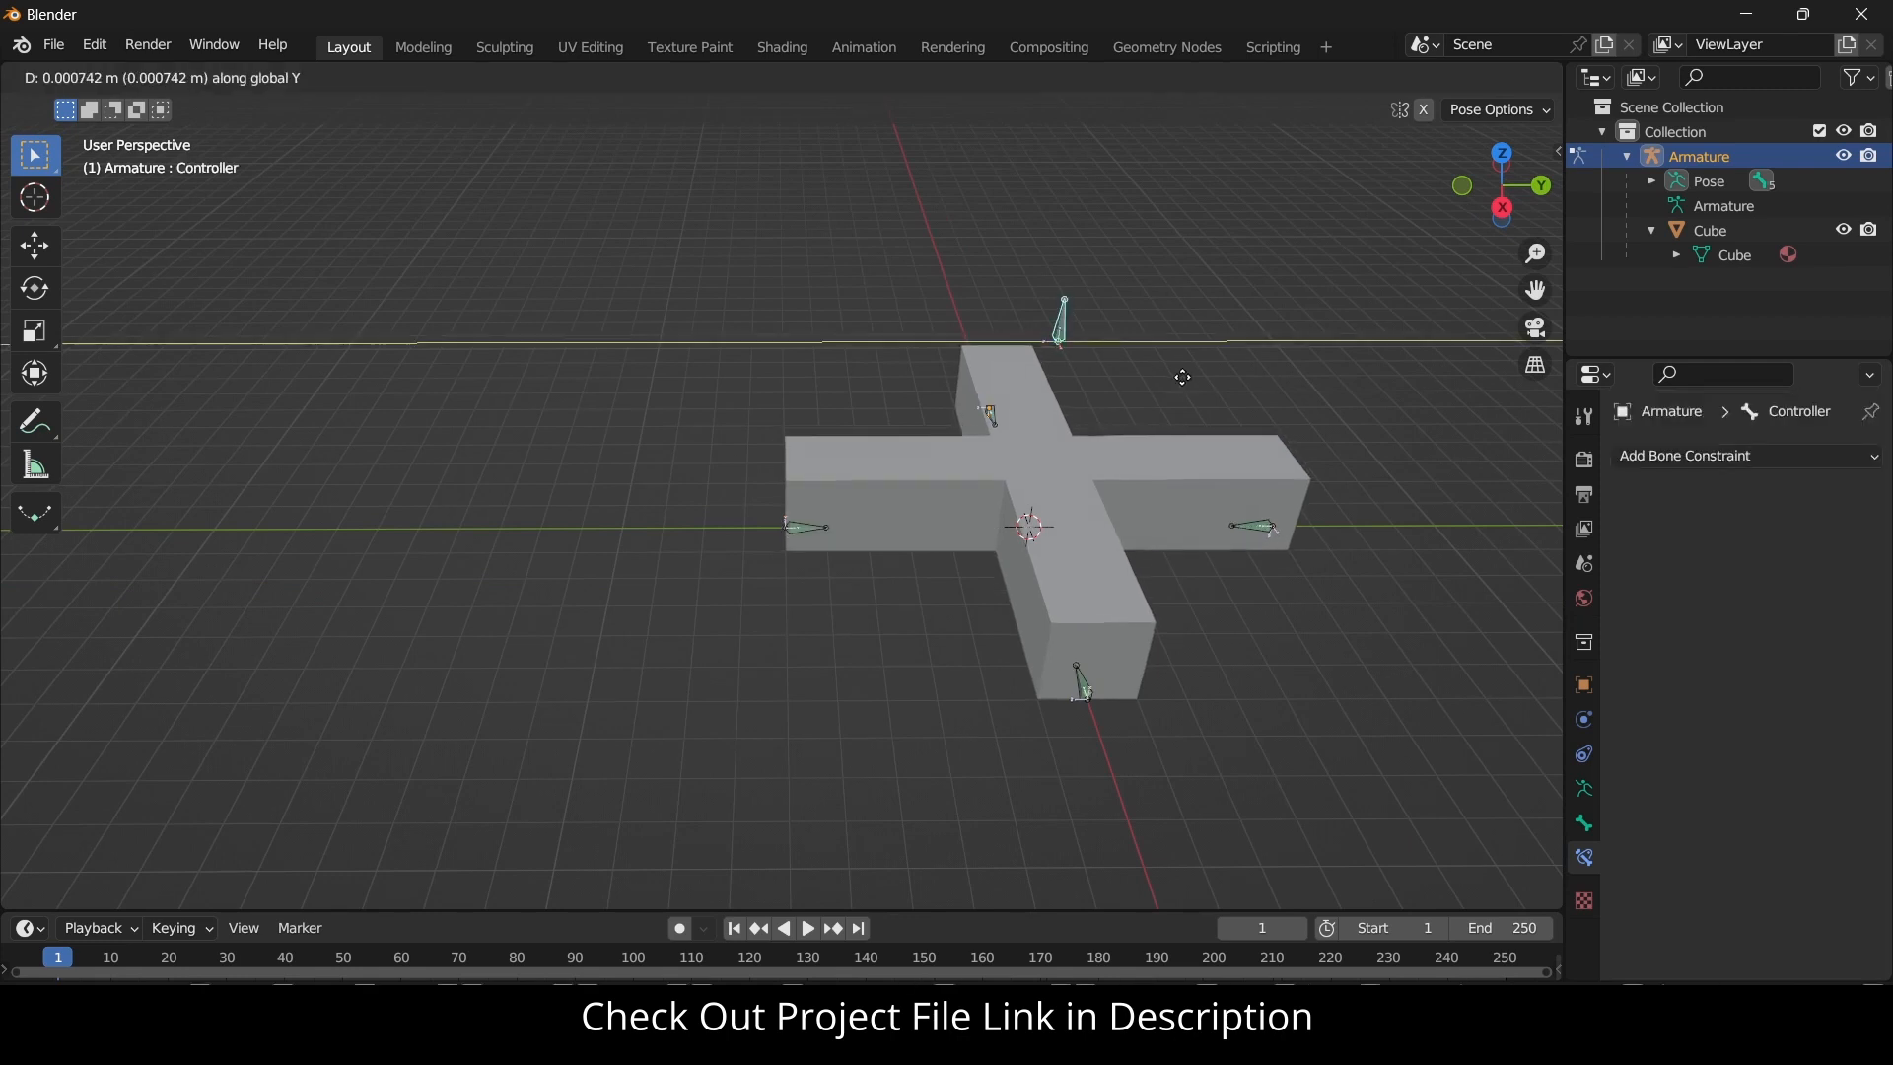
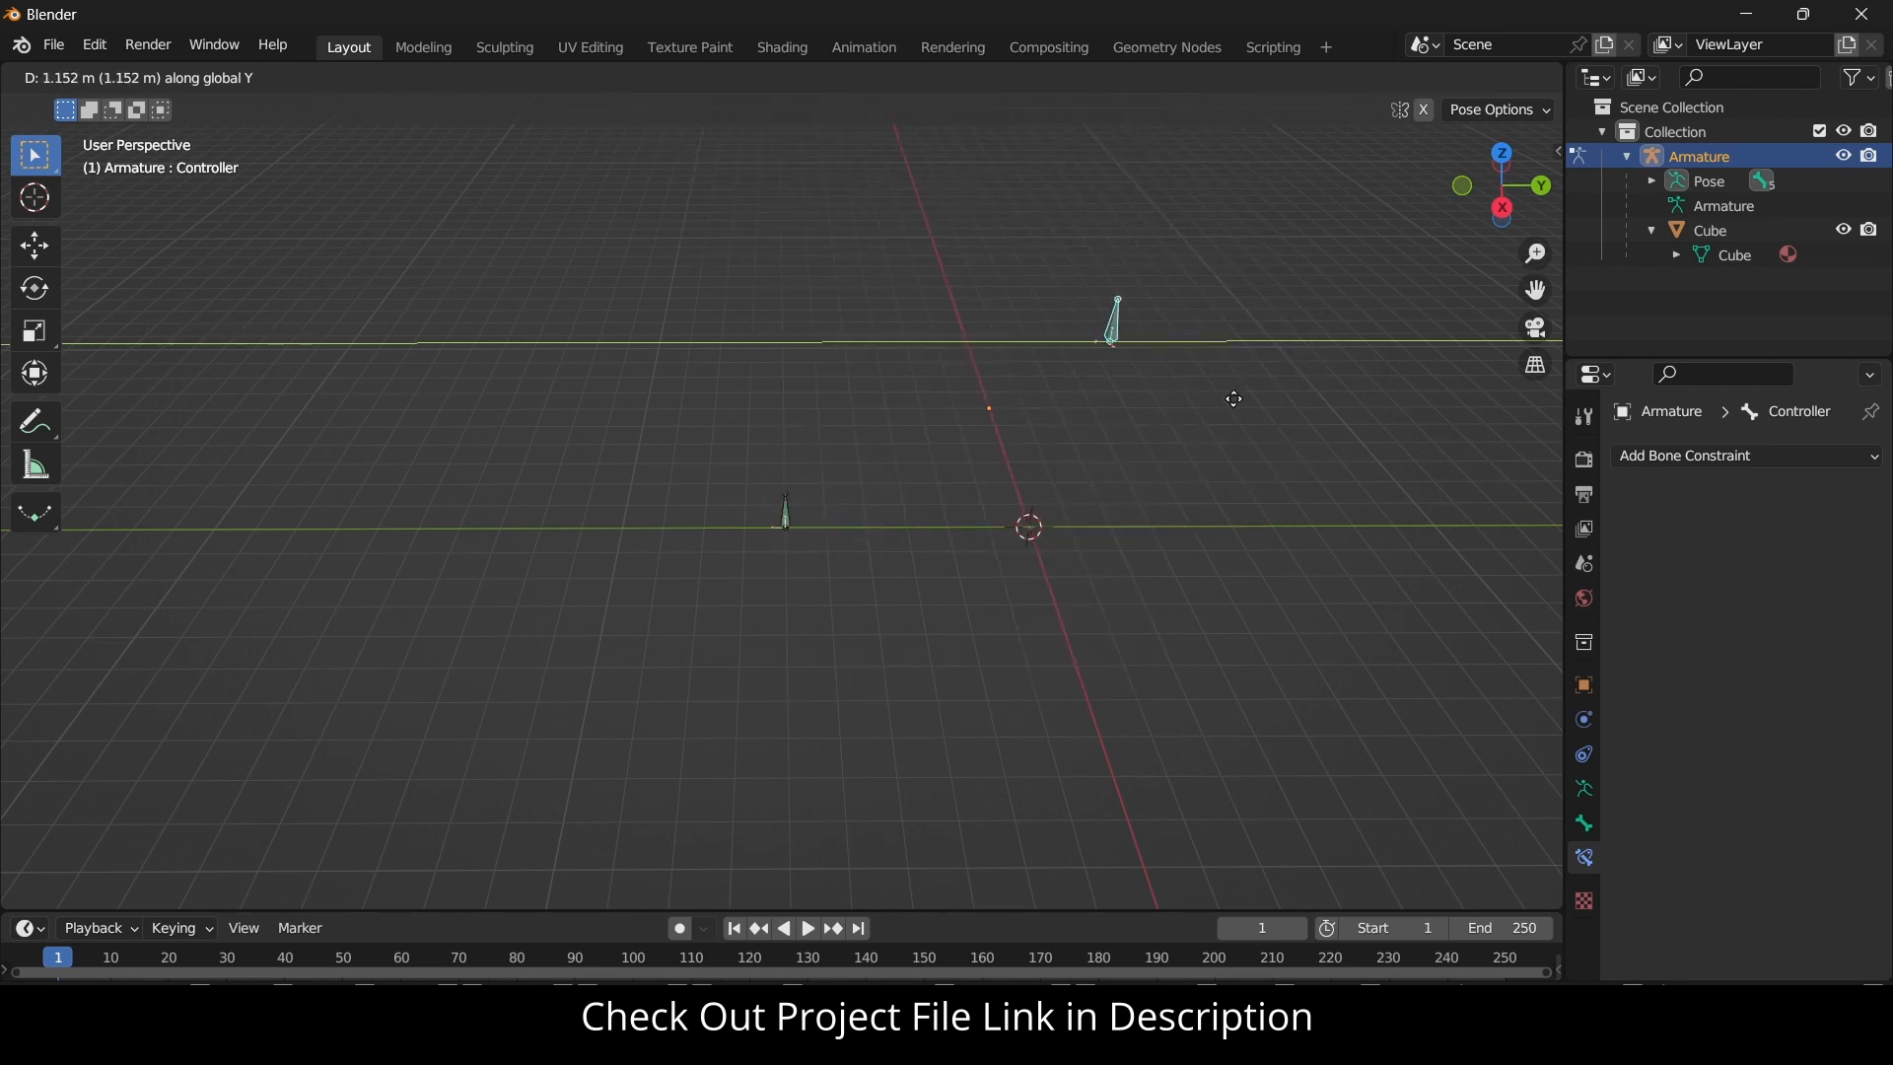
pyautogui.click(1161, 408)
pyautogui.scroll(3, 823, 536)
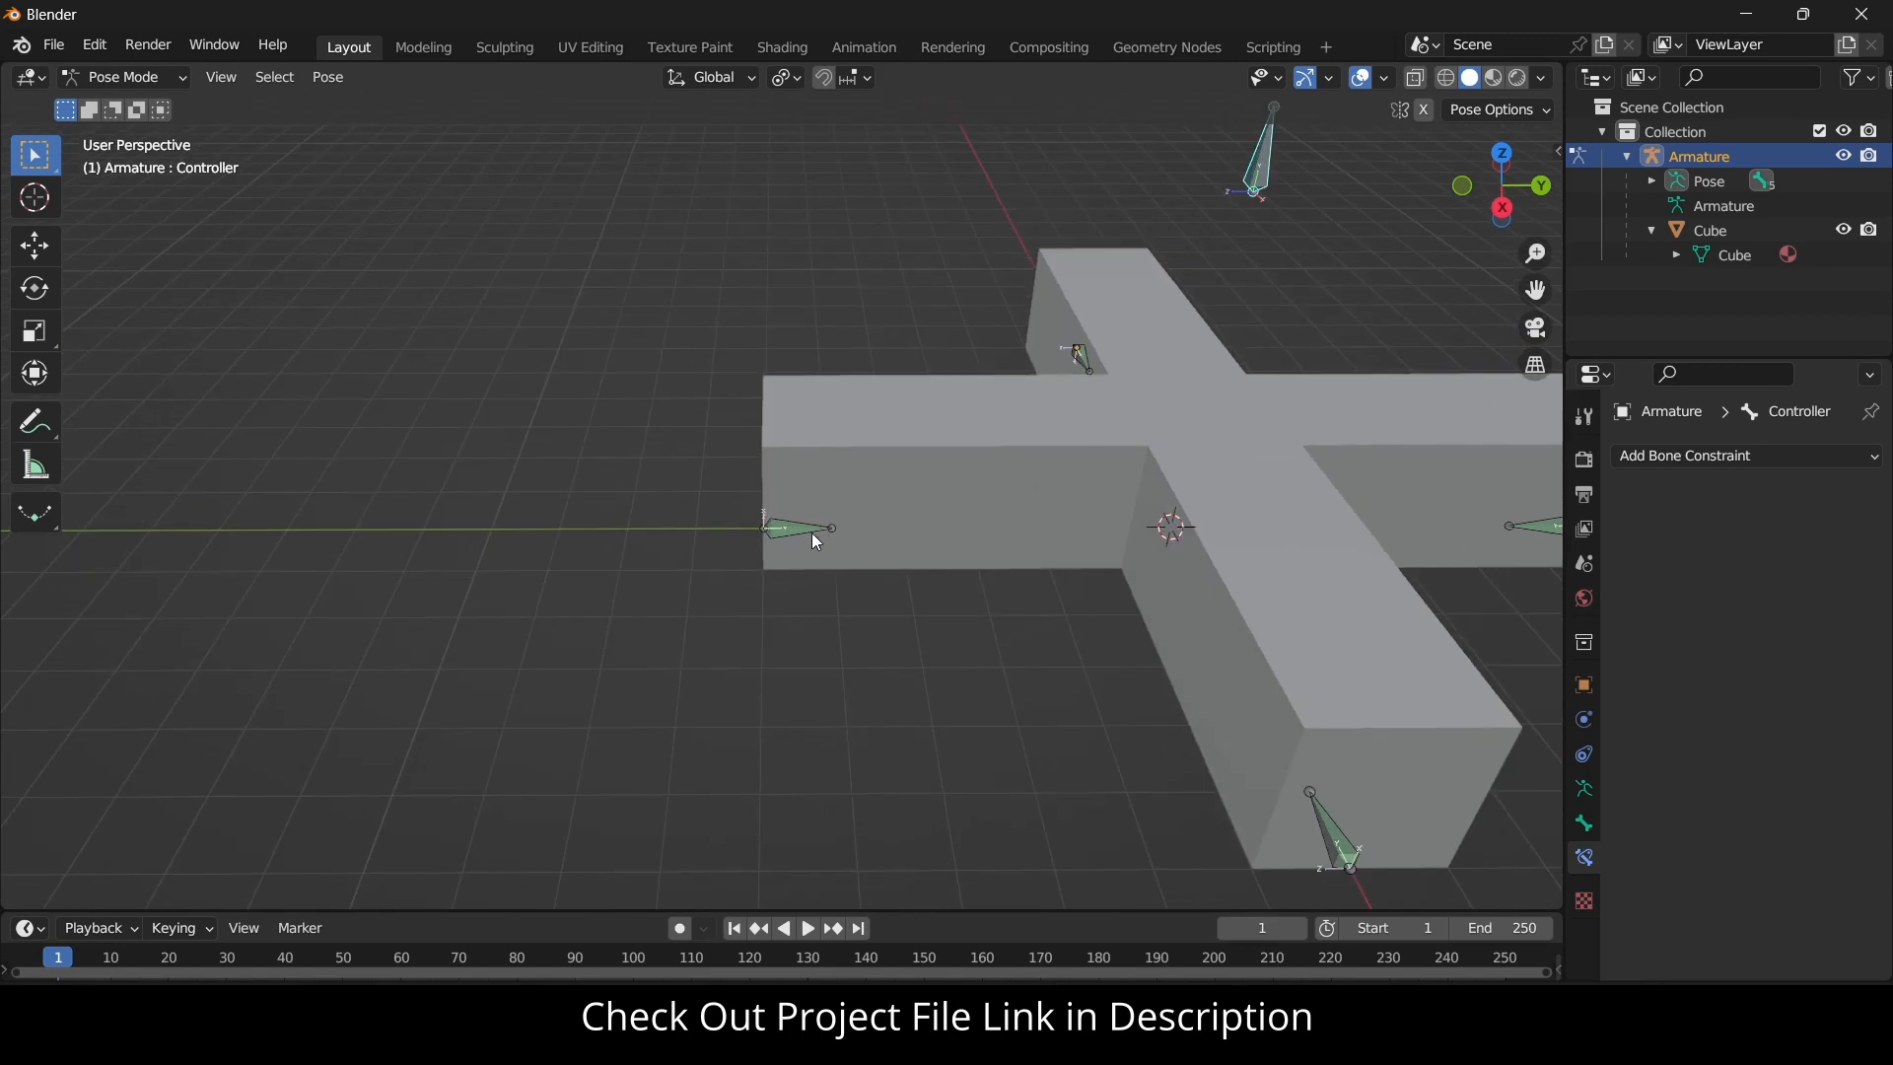
# Delete the 4LP bone from the armature in Edit Mode.
pyautogui.click(808, 545)
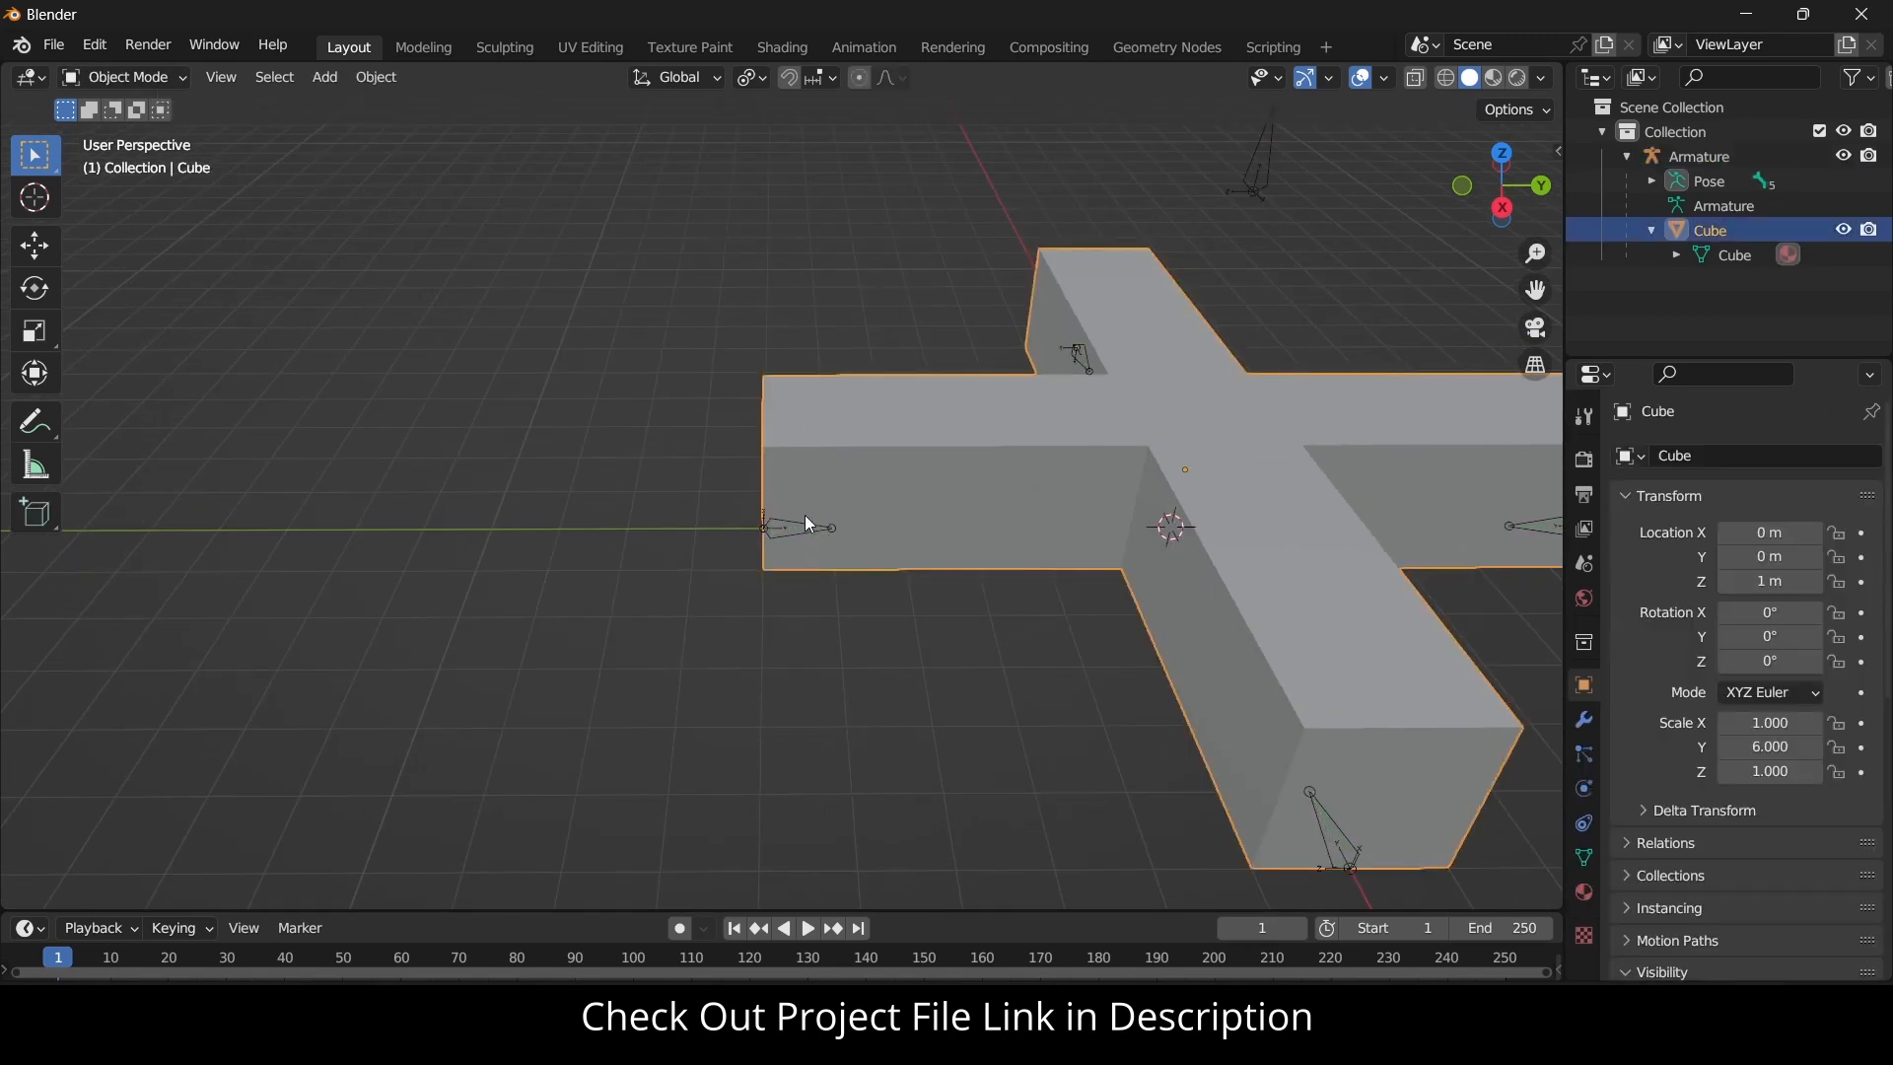
pyautogui.click(808, 527)
pyautogui.click(150, 77)
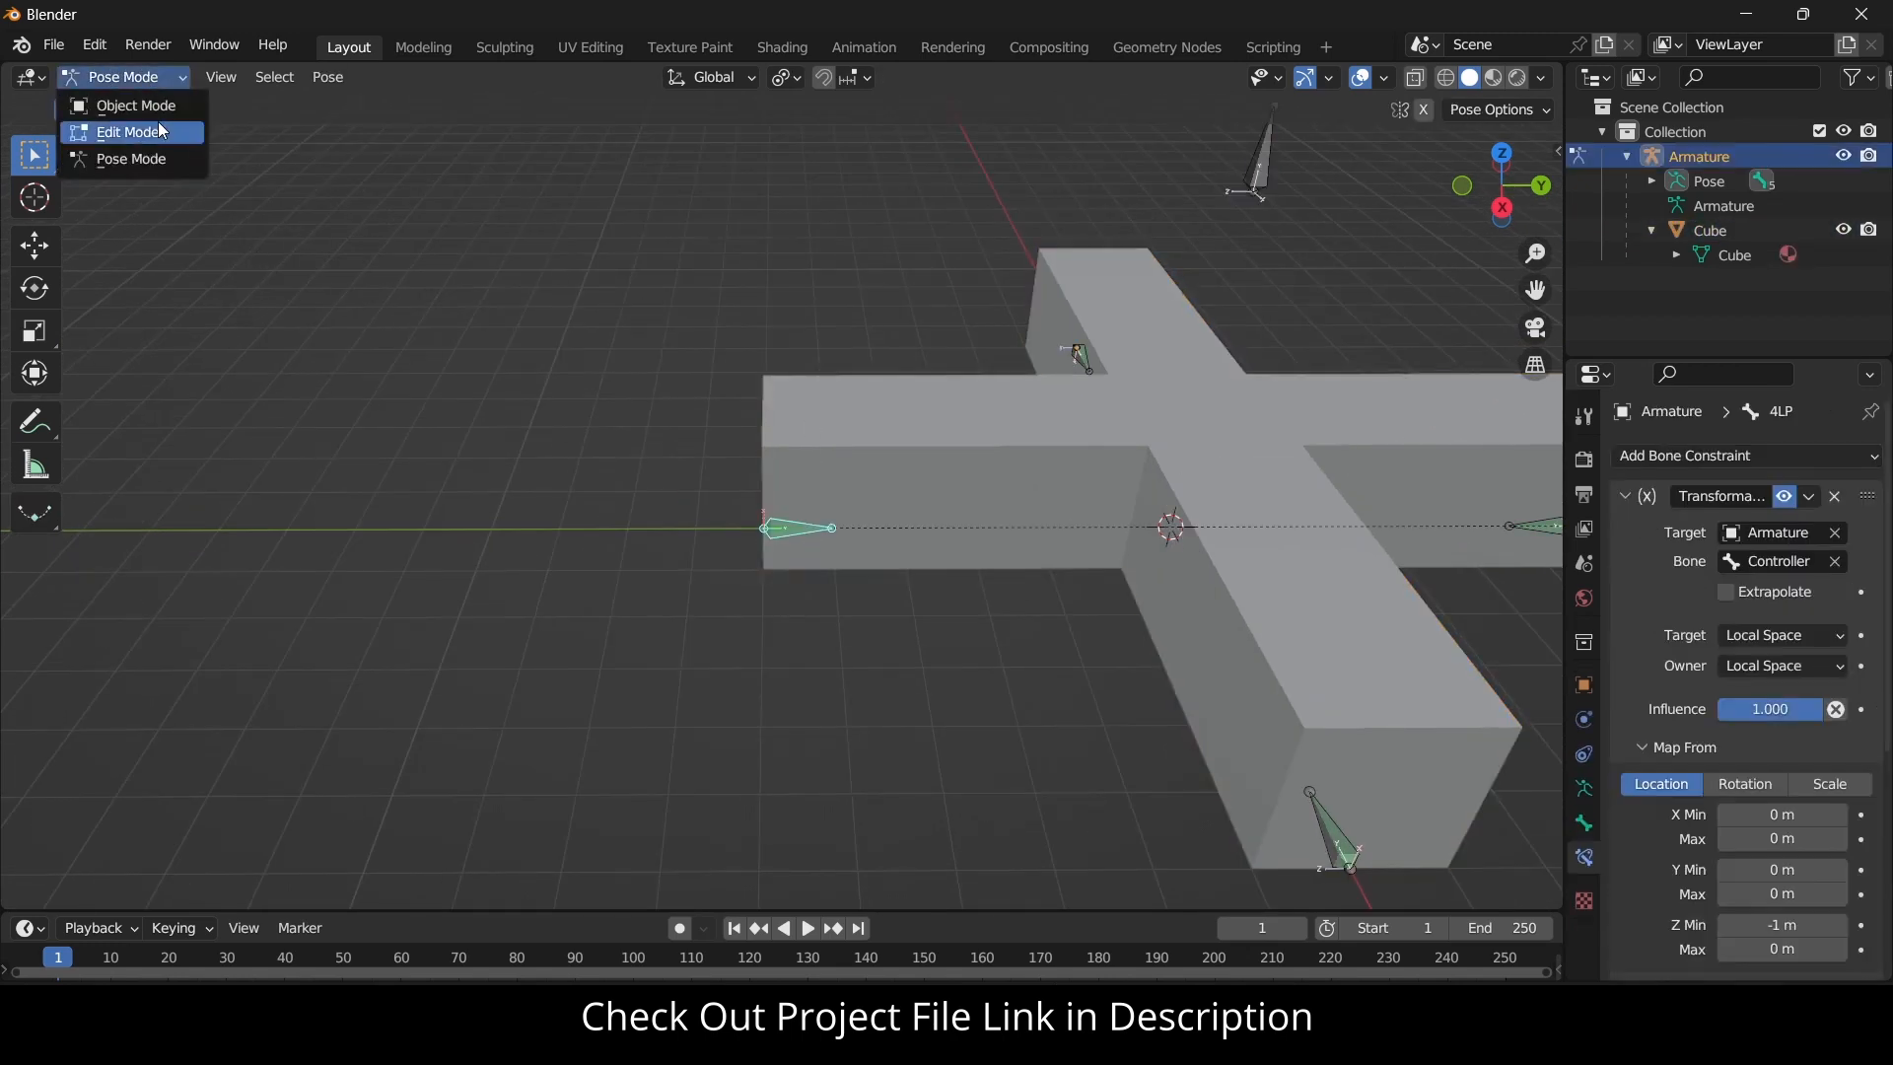
pyautogui.click(118, 133)
pyautogui.press('x')
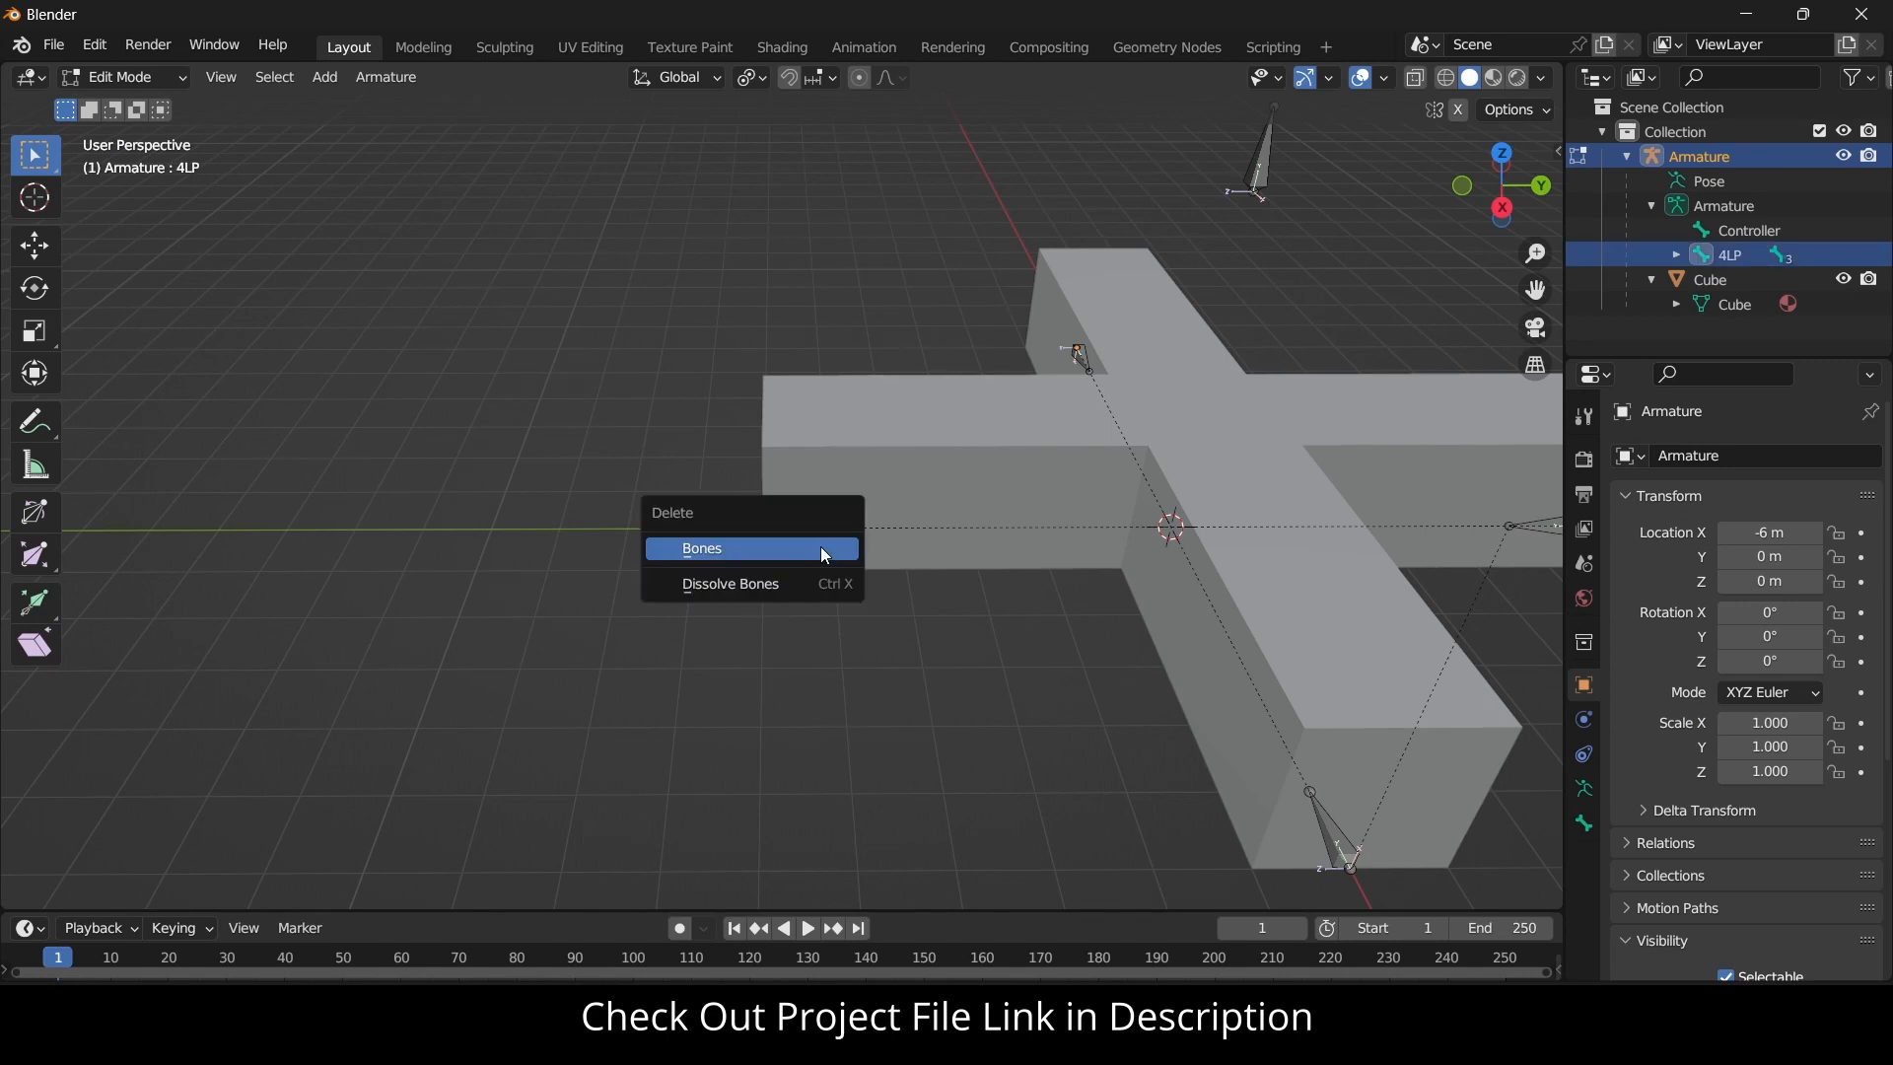
pyautogui.click(820, 546)
# Add a single bone and move it about -6 m along the global Y axis to the arm end where 4LP was.
pyautogui.click(325, 77)
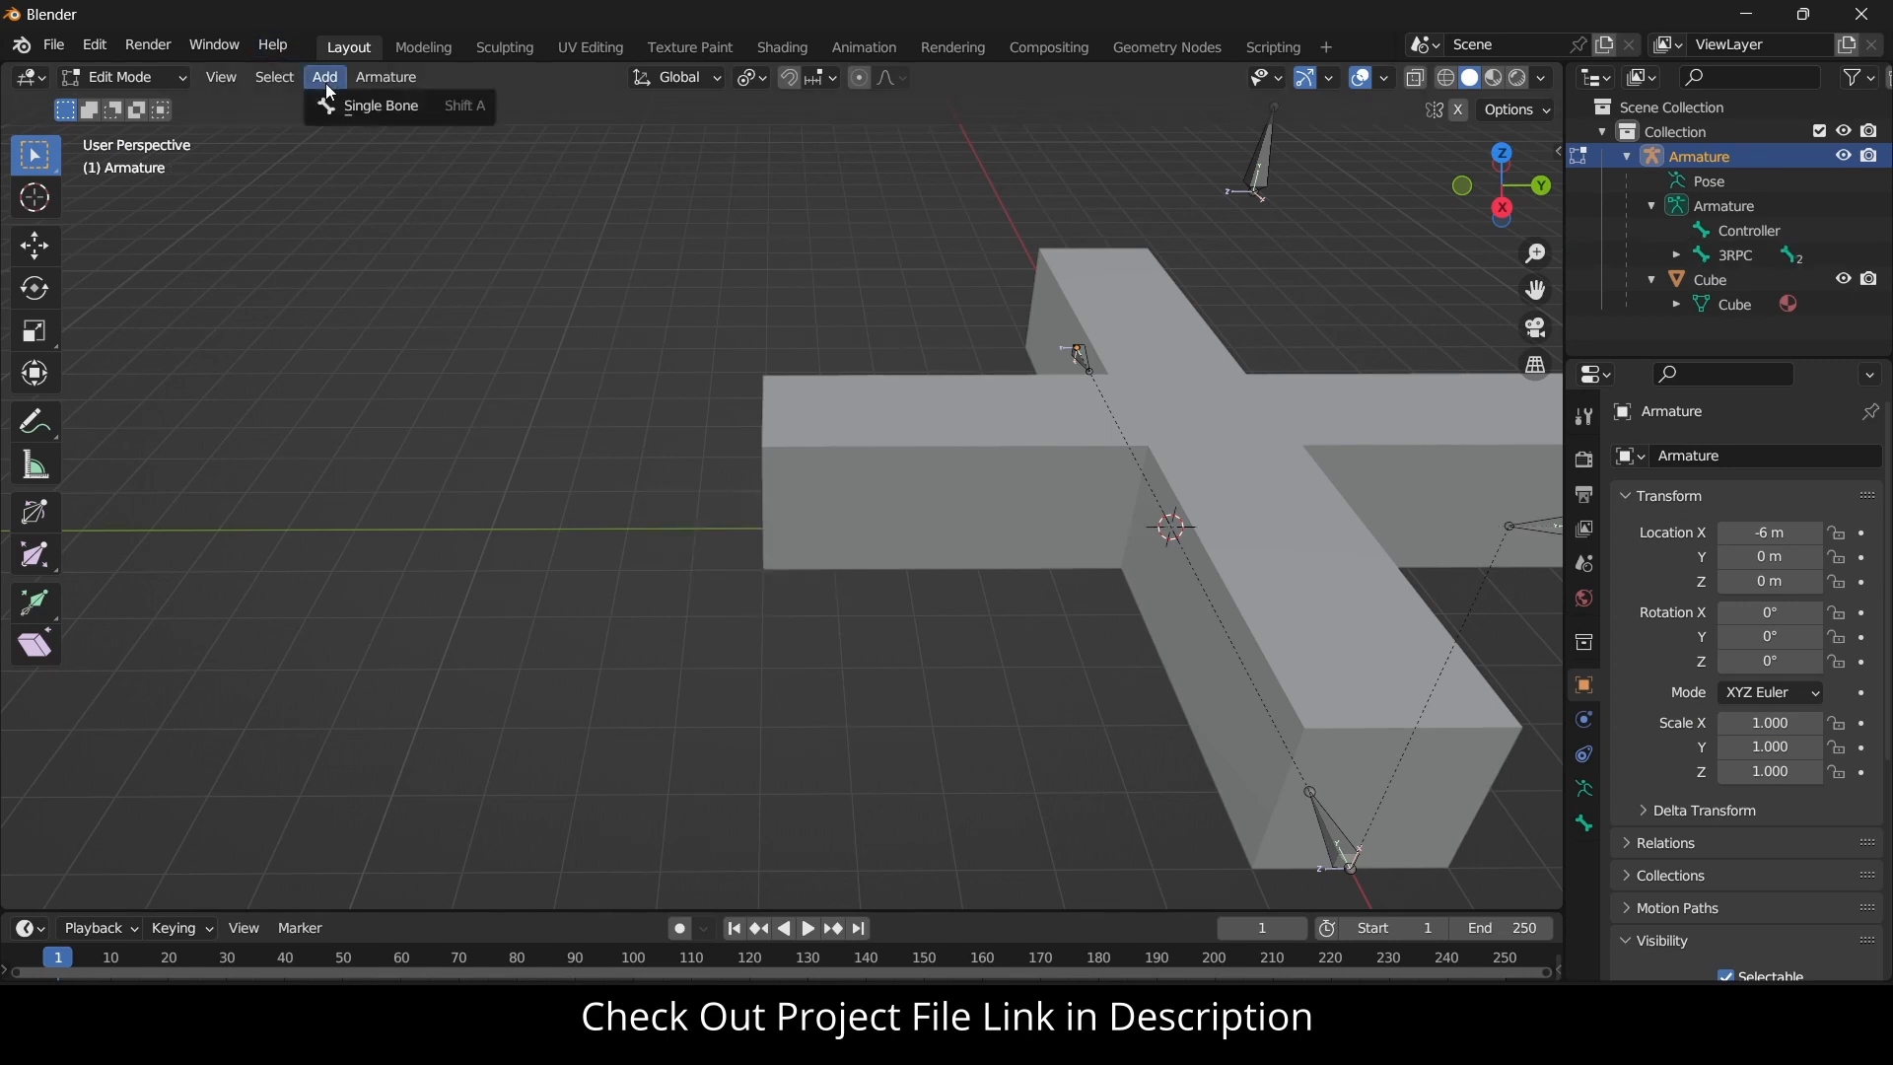
pyautogui.click(335, 104)
pyautogui.press('g')
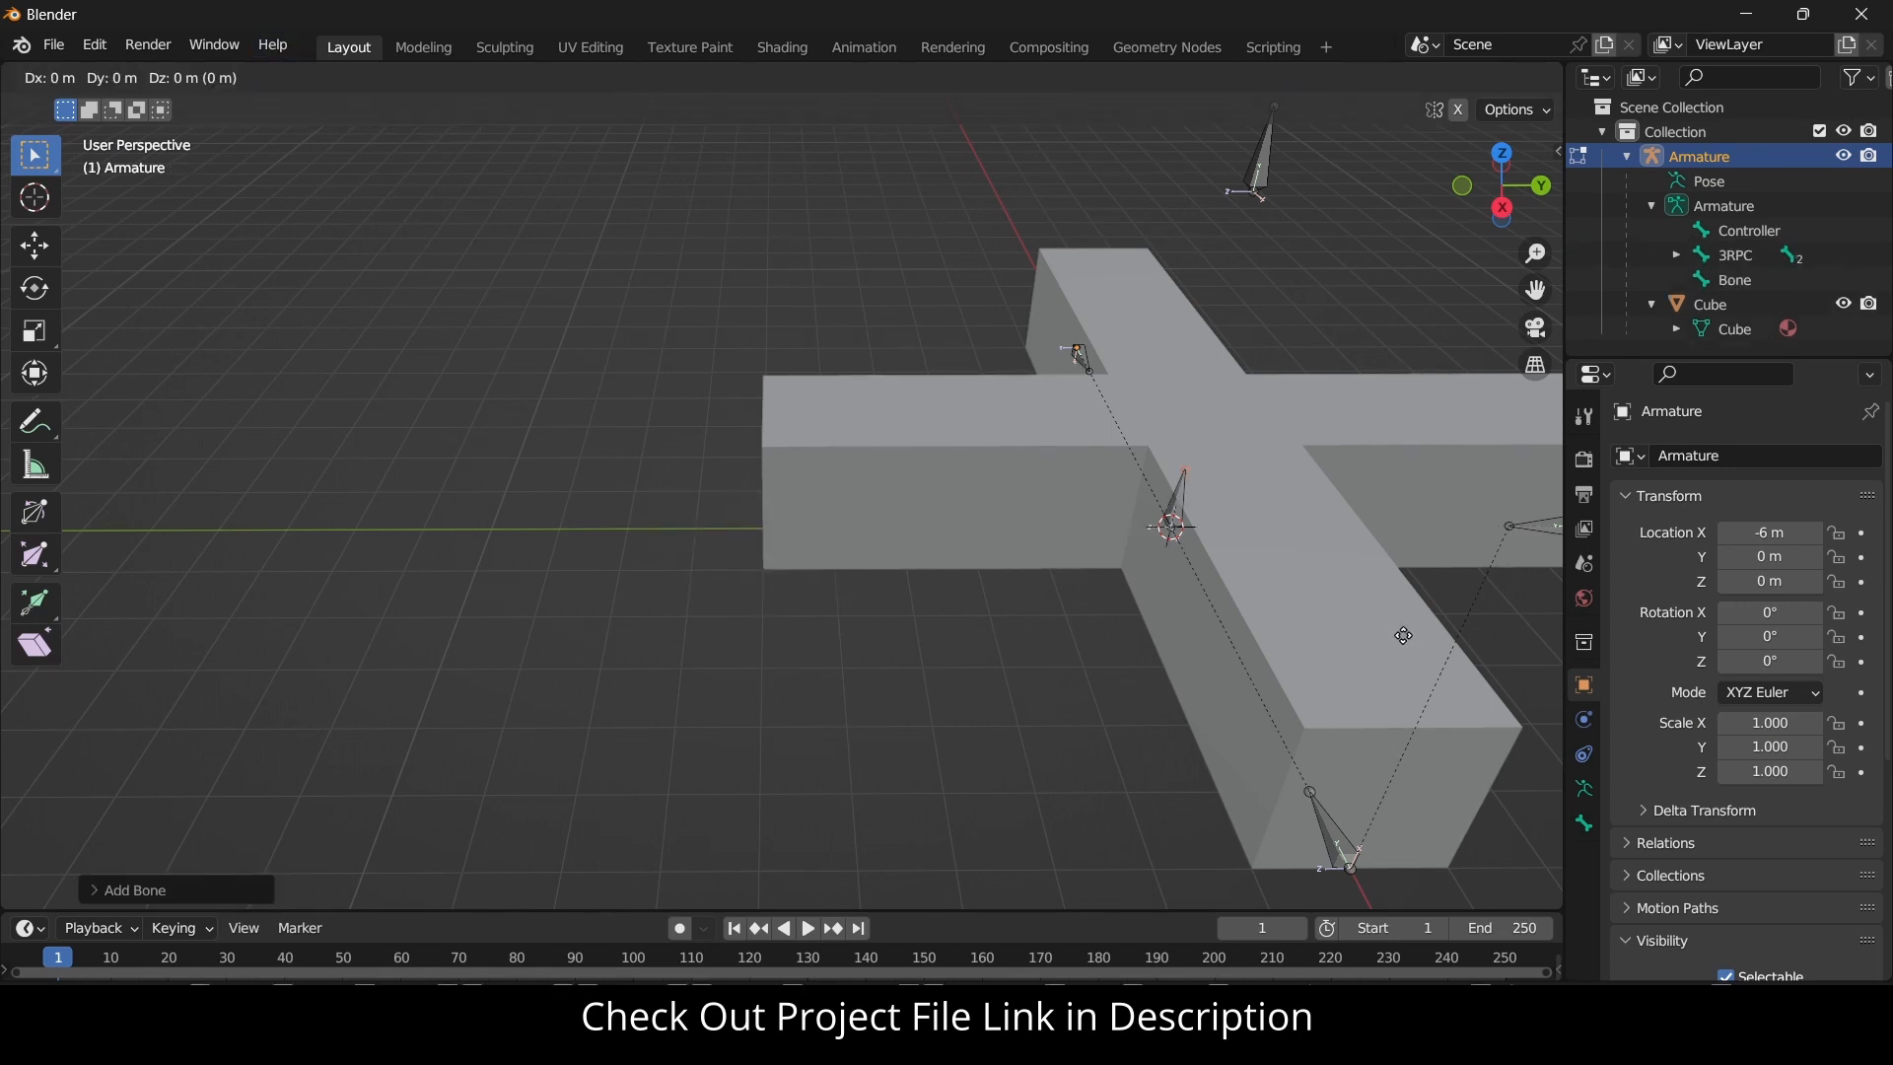
pyautogui.press('y')
pyautogui.rightClick(1055, 590)
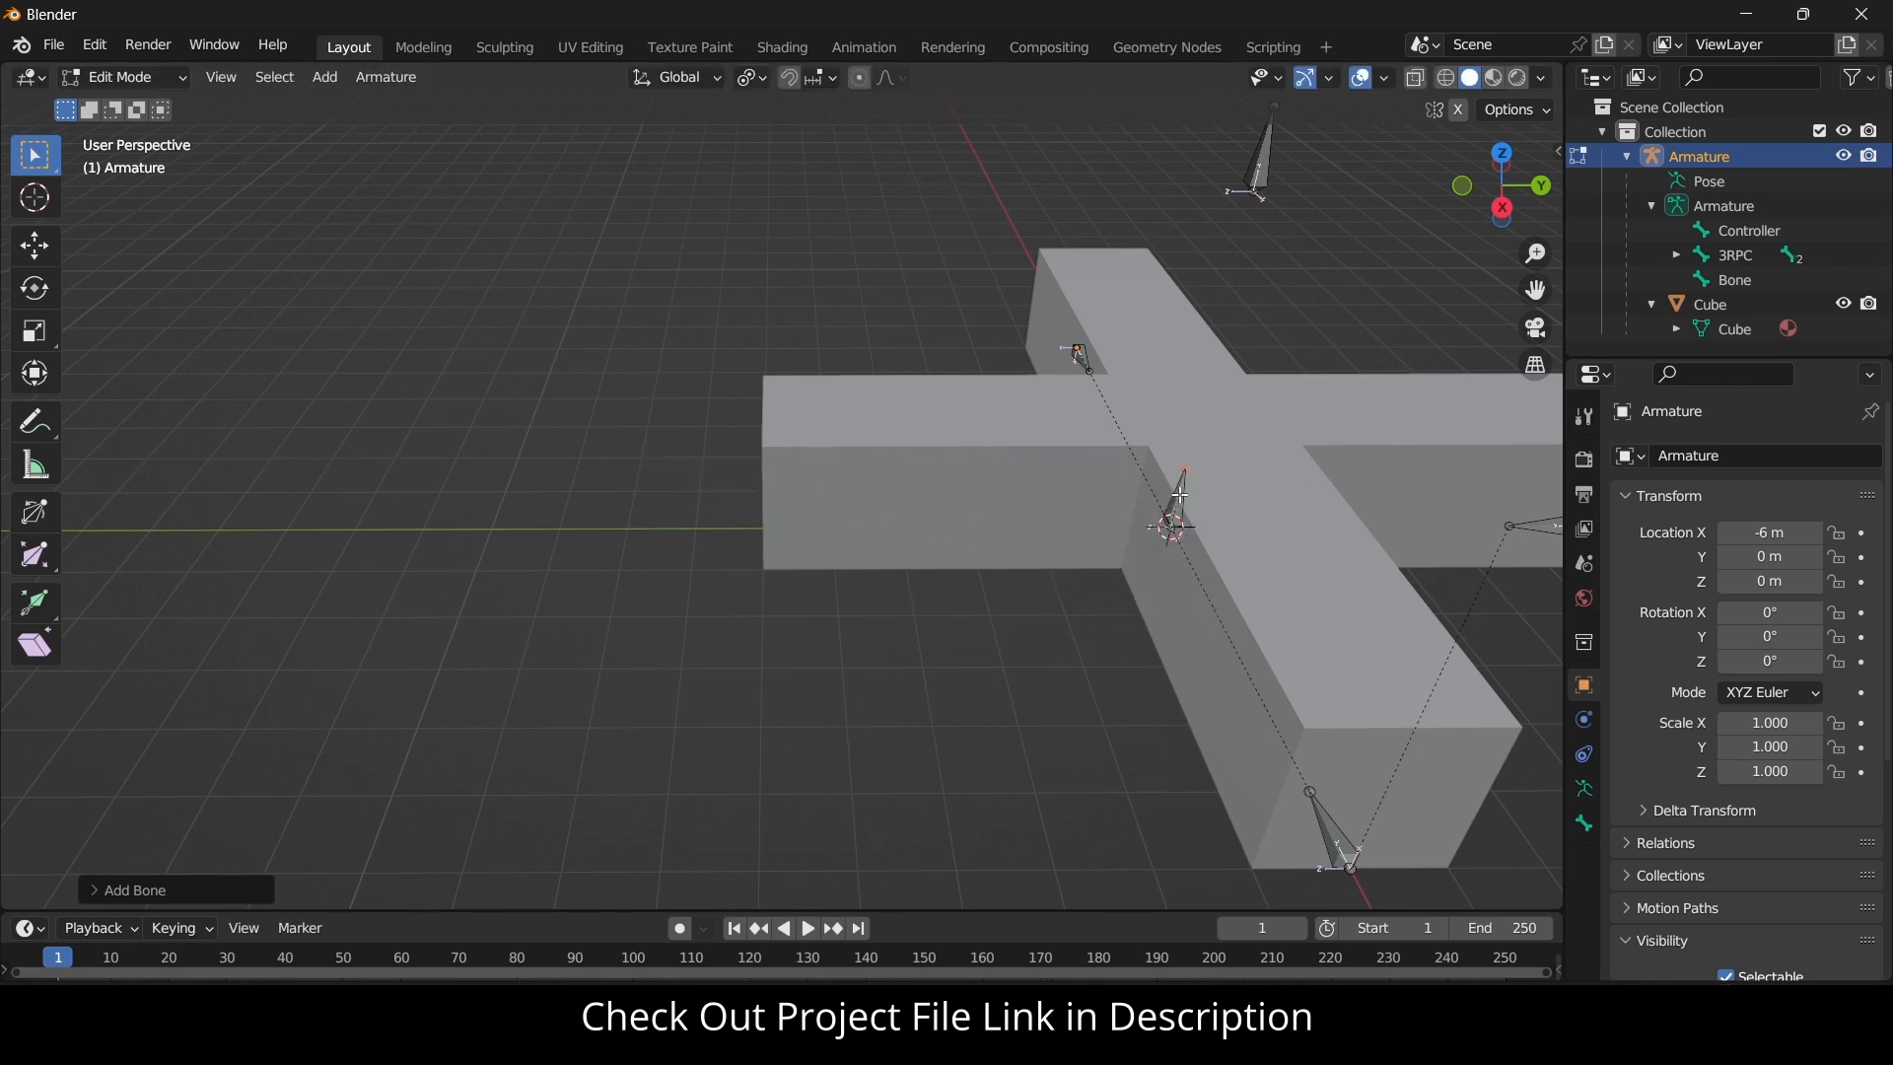
pyautogui.click(1182, 497)
pyautogui.press('g')
pyautogui.press('y')
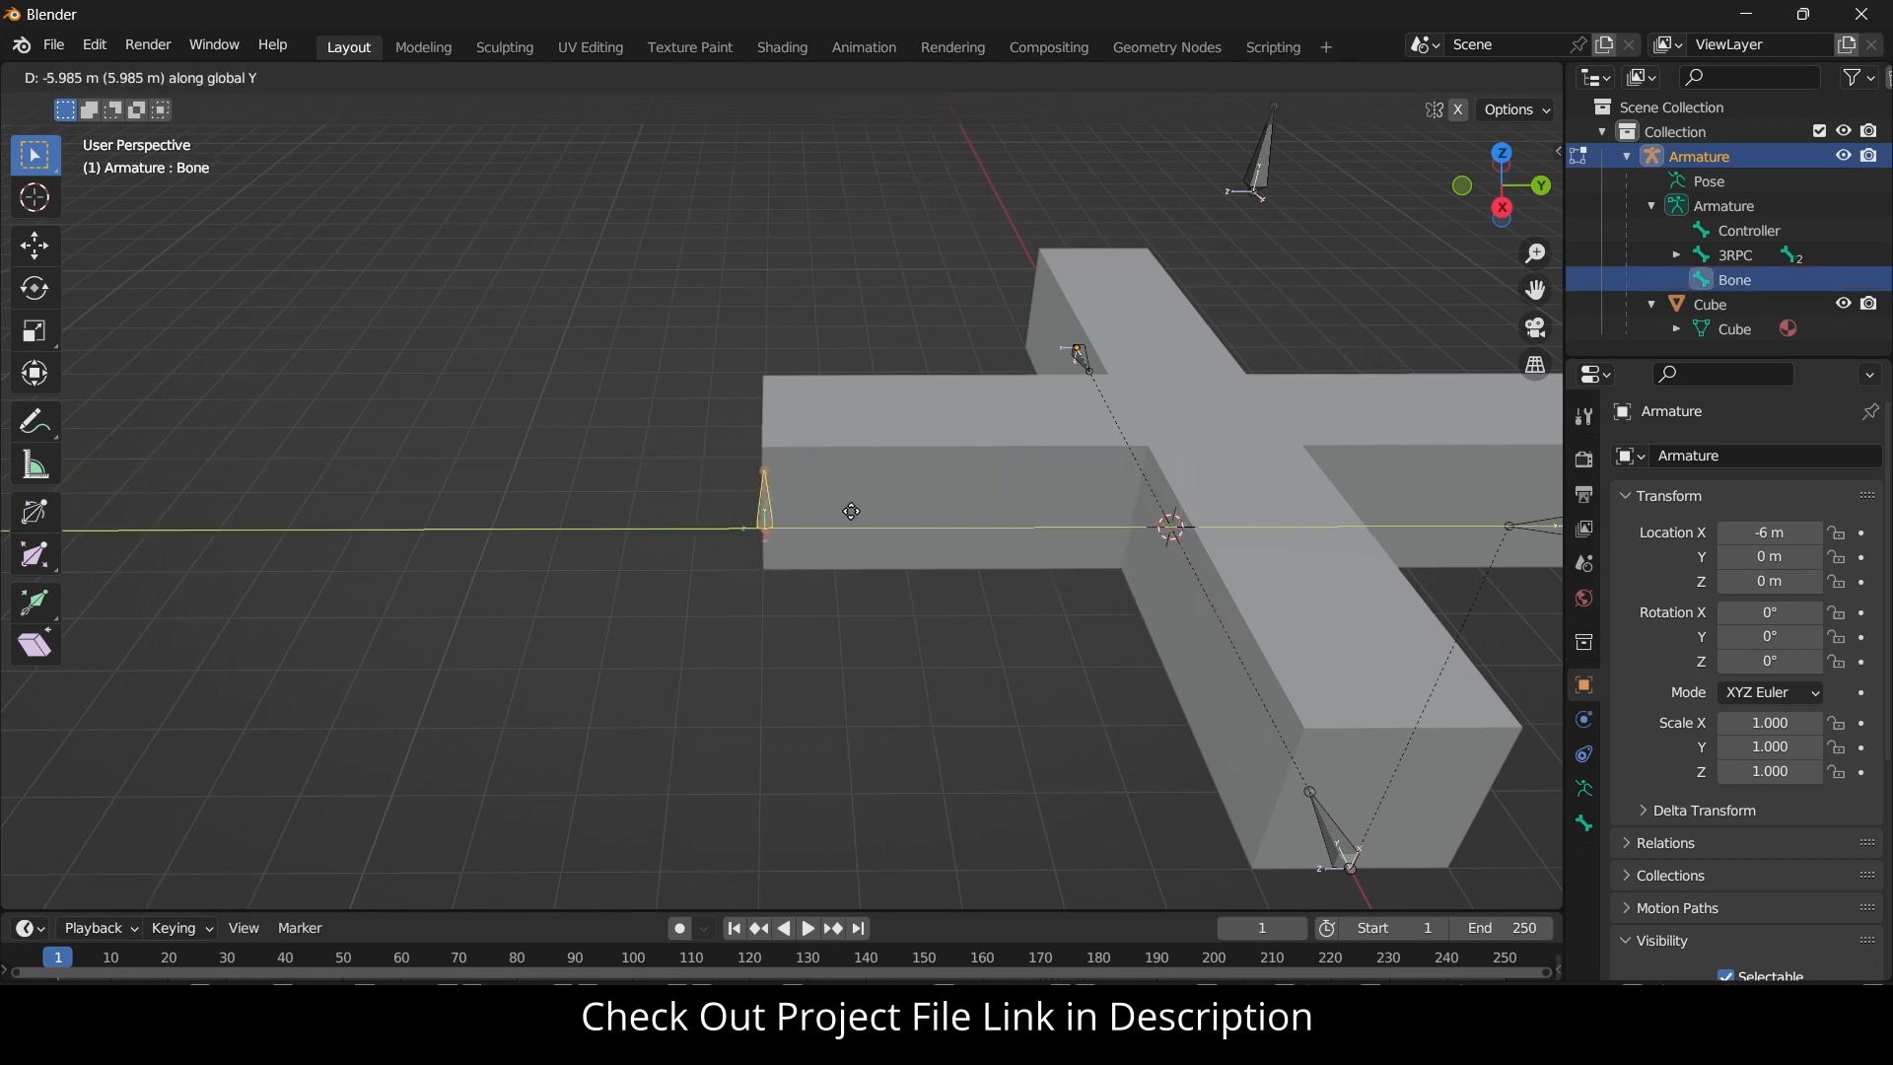
pyautogui.click(851, 510)
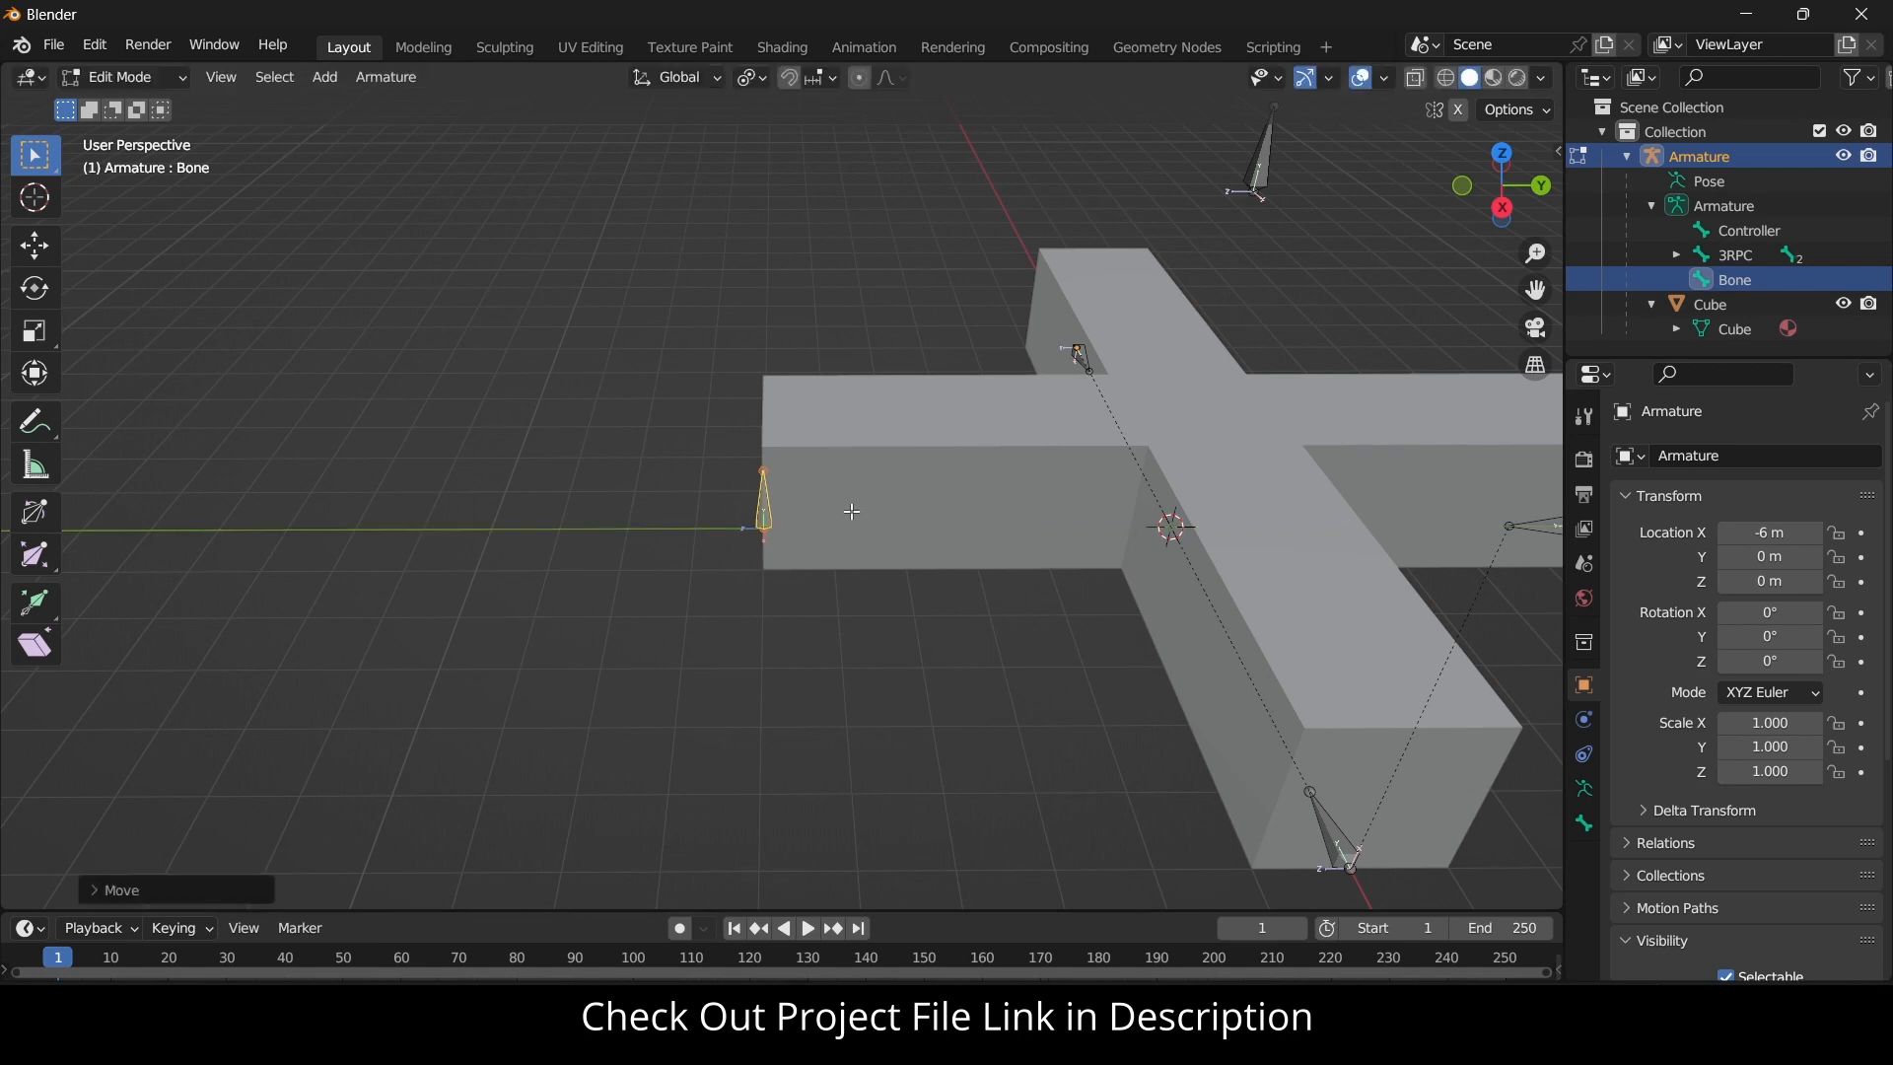
# Rotate the new bone -90° about the global X axis so it points along the arm.
pyautogui.press('r')
pyautogui.press('y')
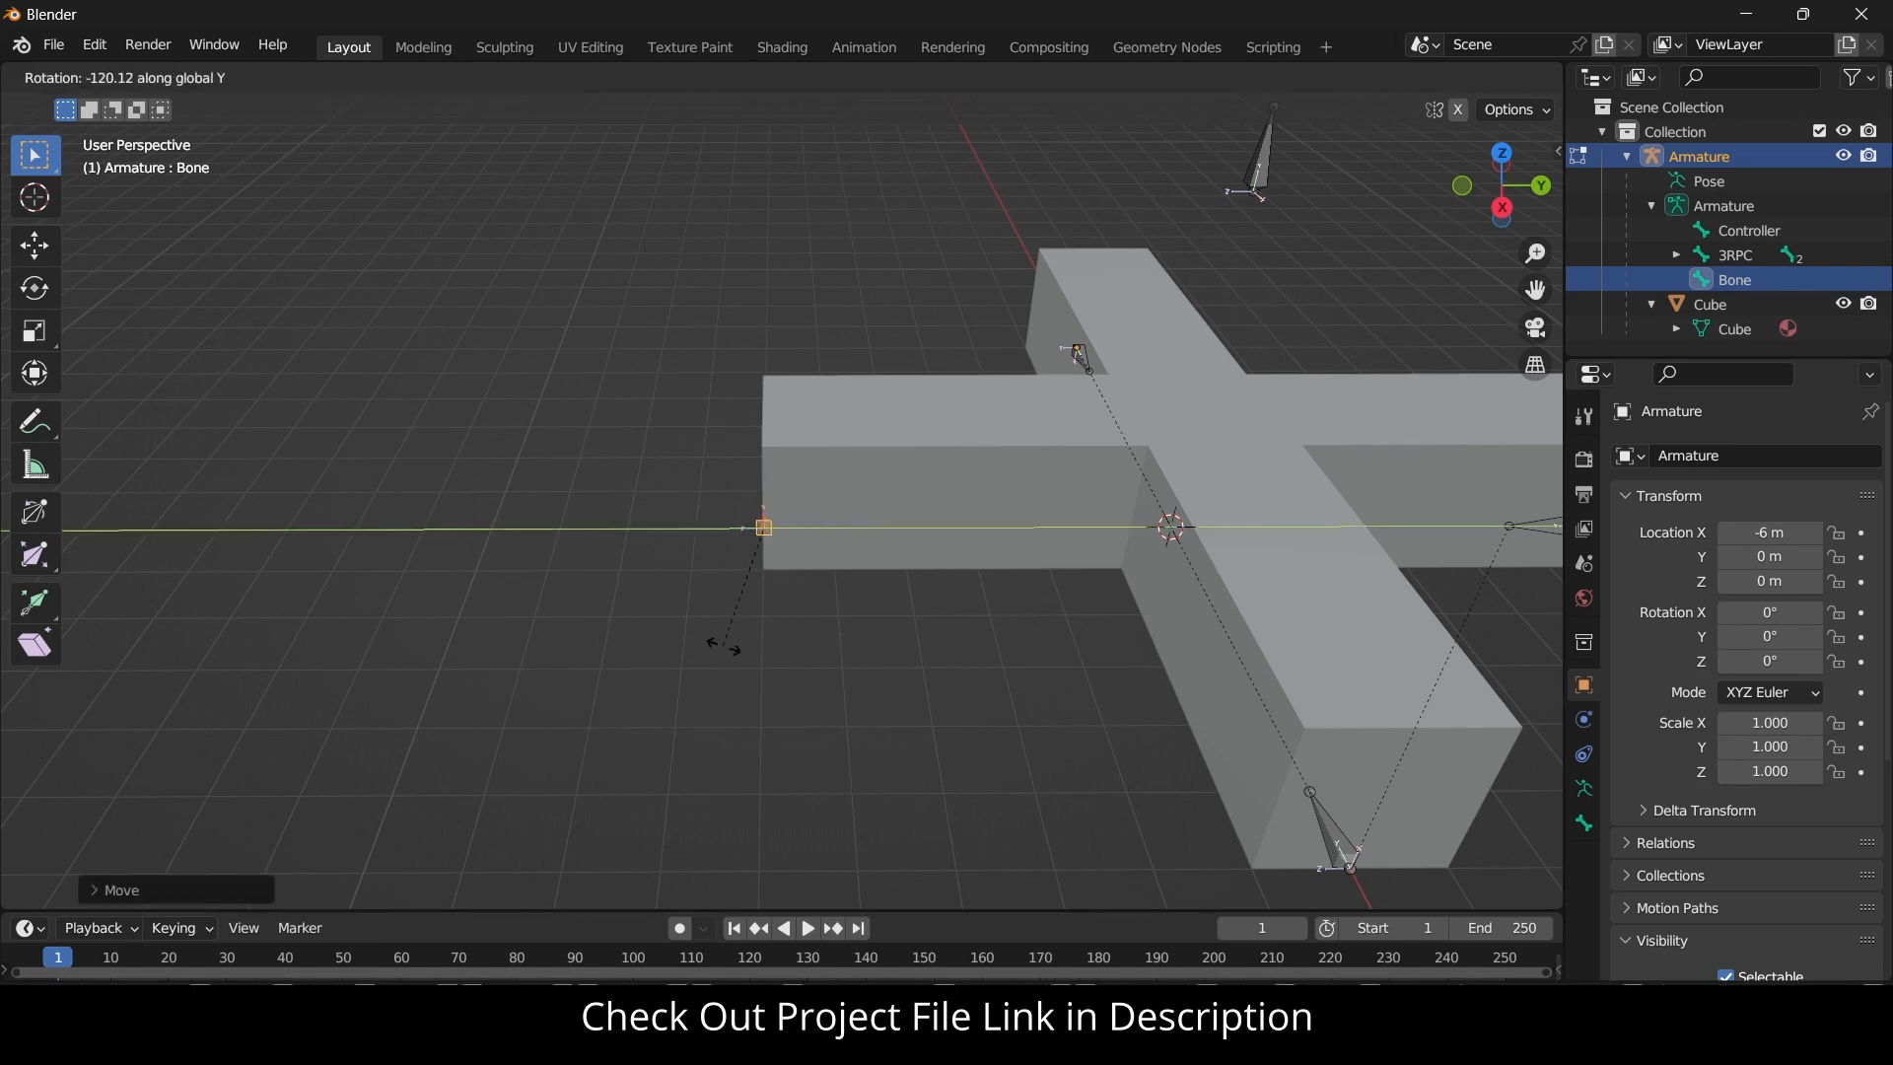
pyautogui.press('x')
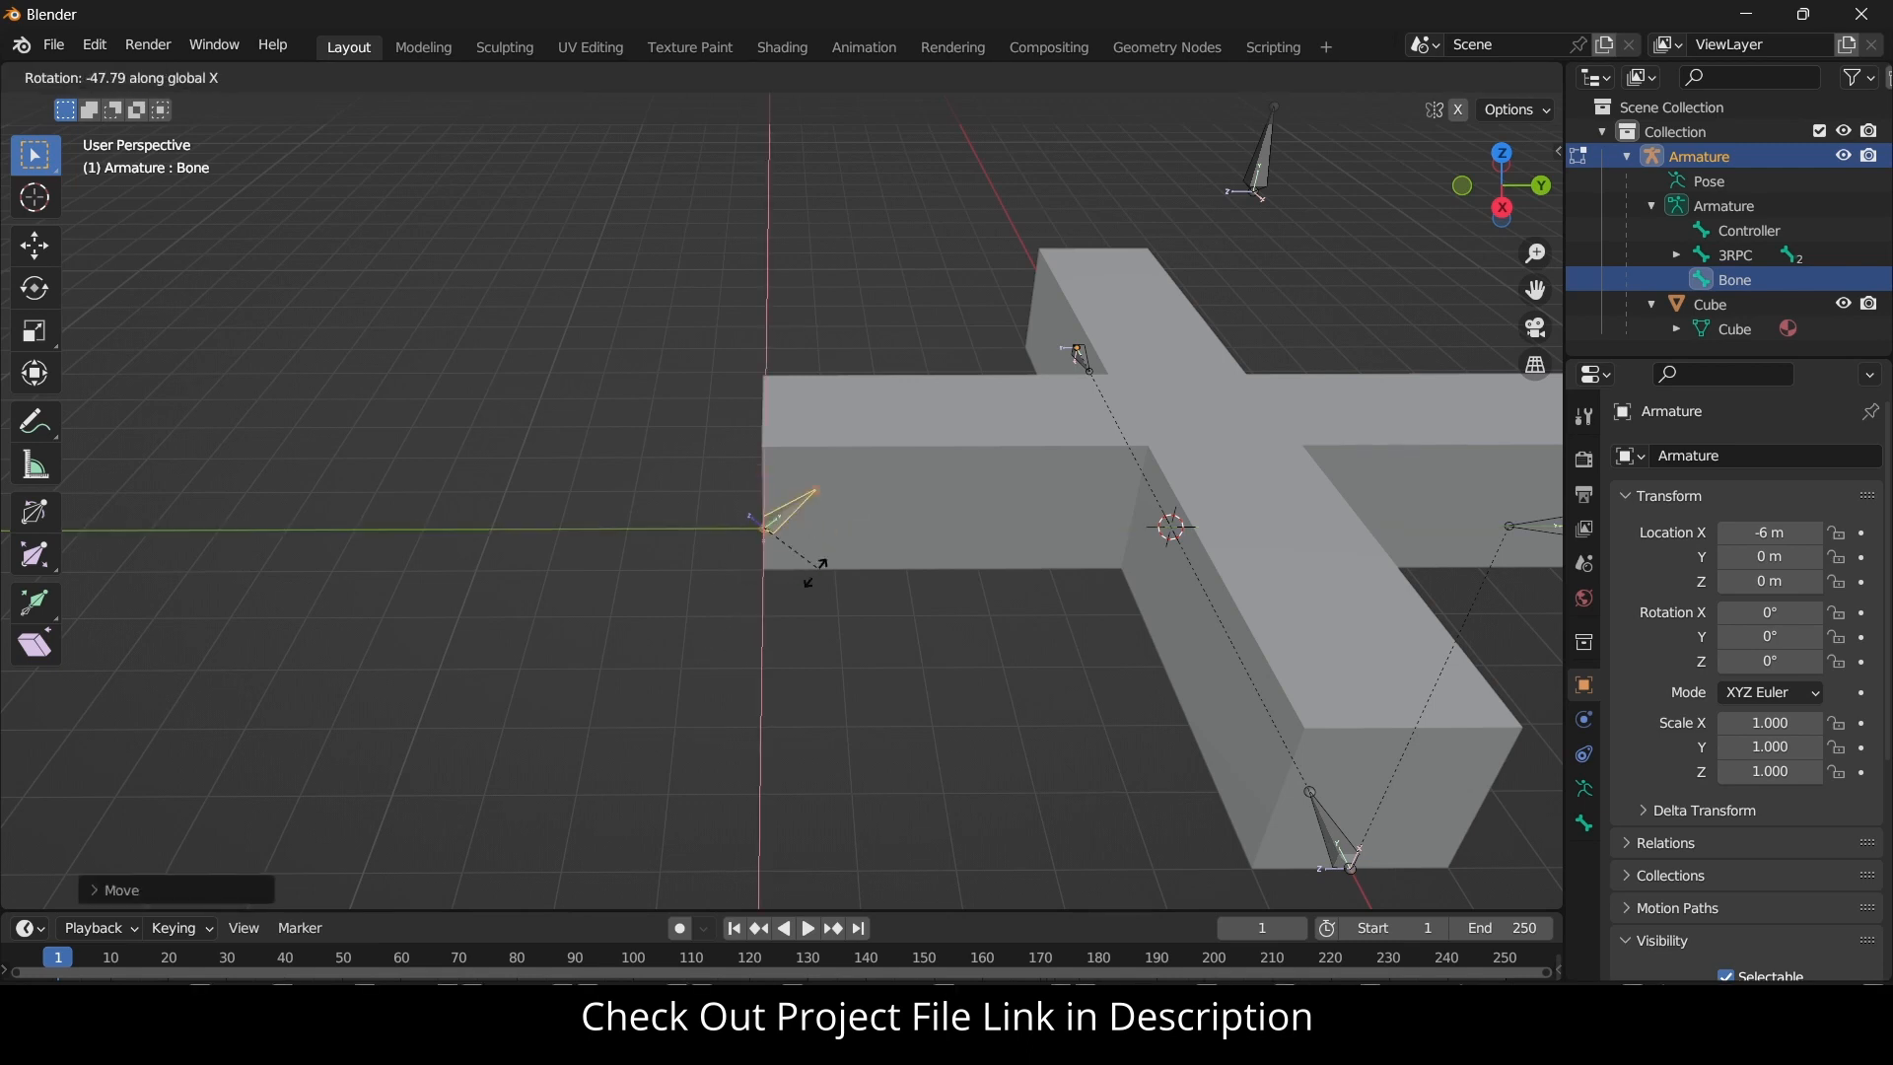
pyautogui.write('-90')
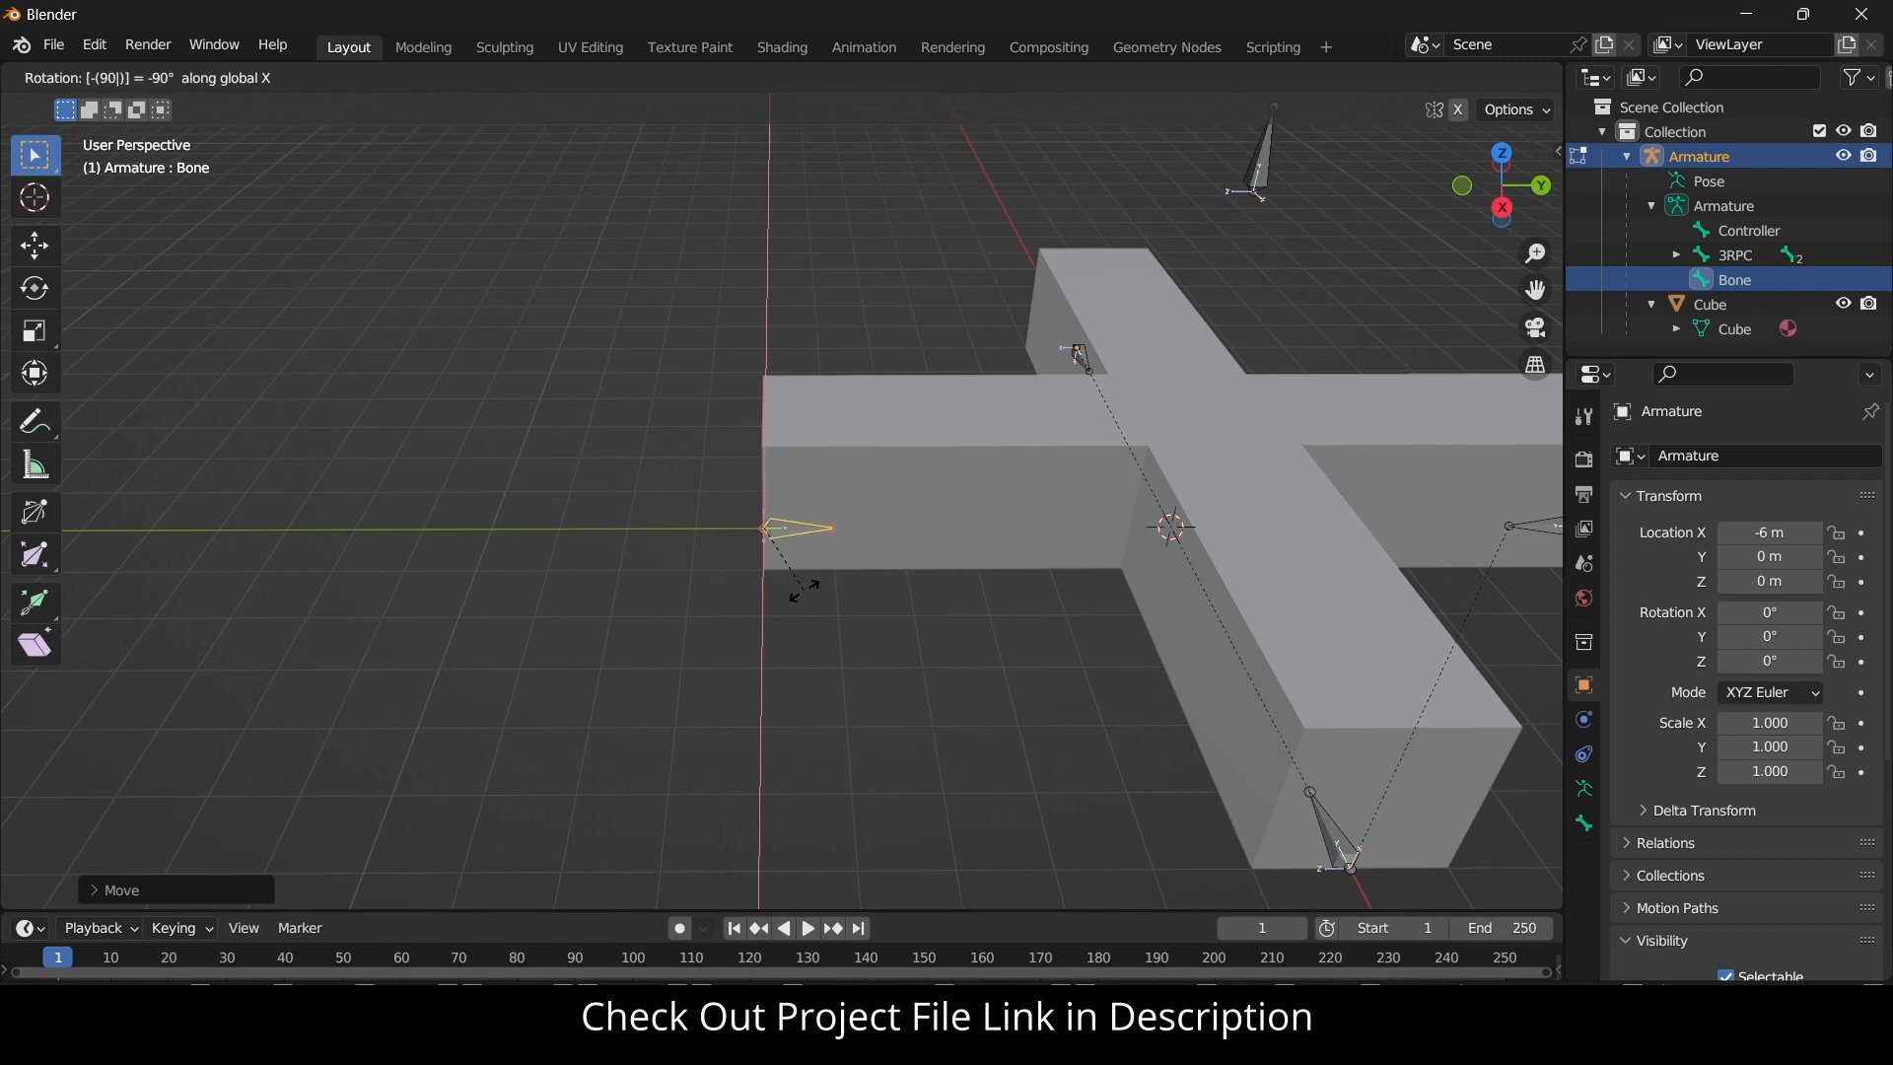
pyautogui.press('Return')
# Parent the 3RPC bone to the new bone with Keep Offset.
pyautogui.scroll(-2, 1063, 326)
pyautogui.keyDown('shift'); pyautogui.moveTo(986, 490); pyautogui.dragTo(897, 516, button='middle'); pyautogui.keyUp('shift')
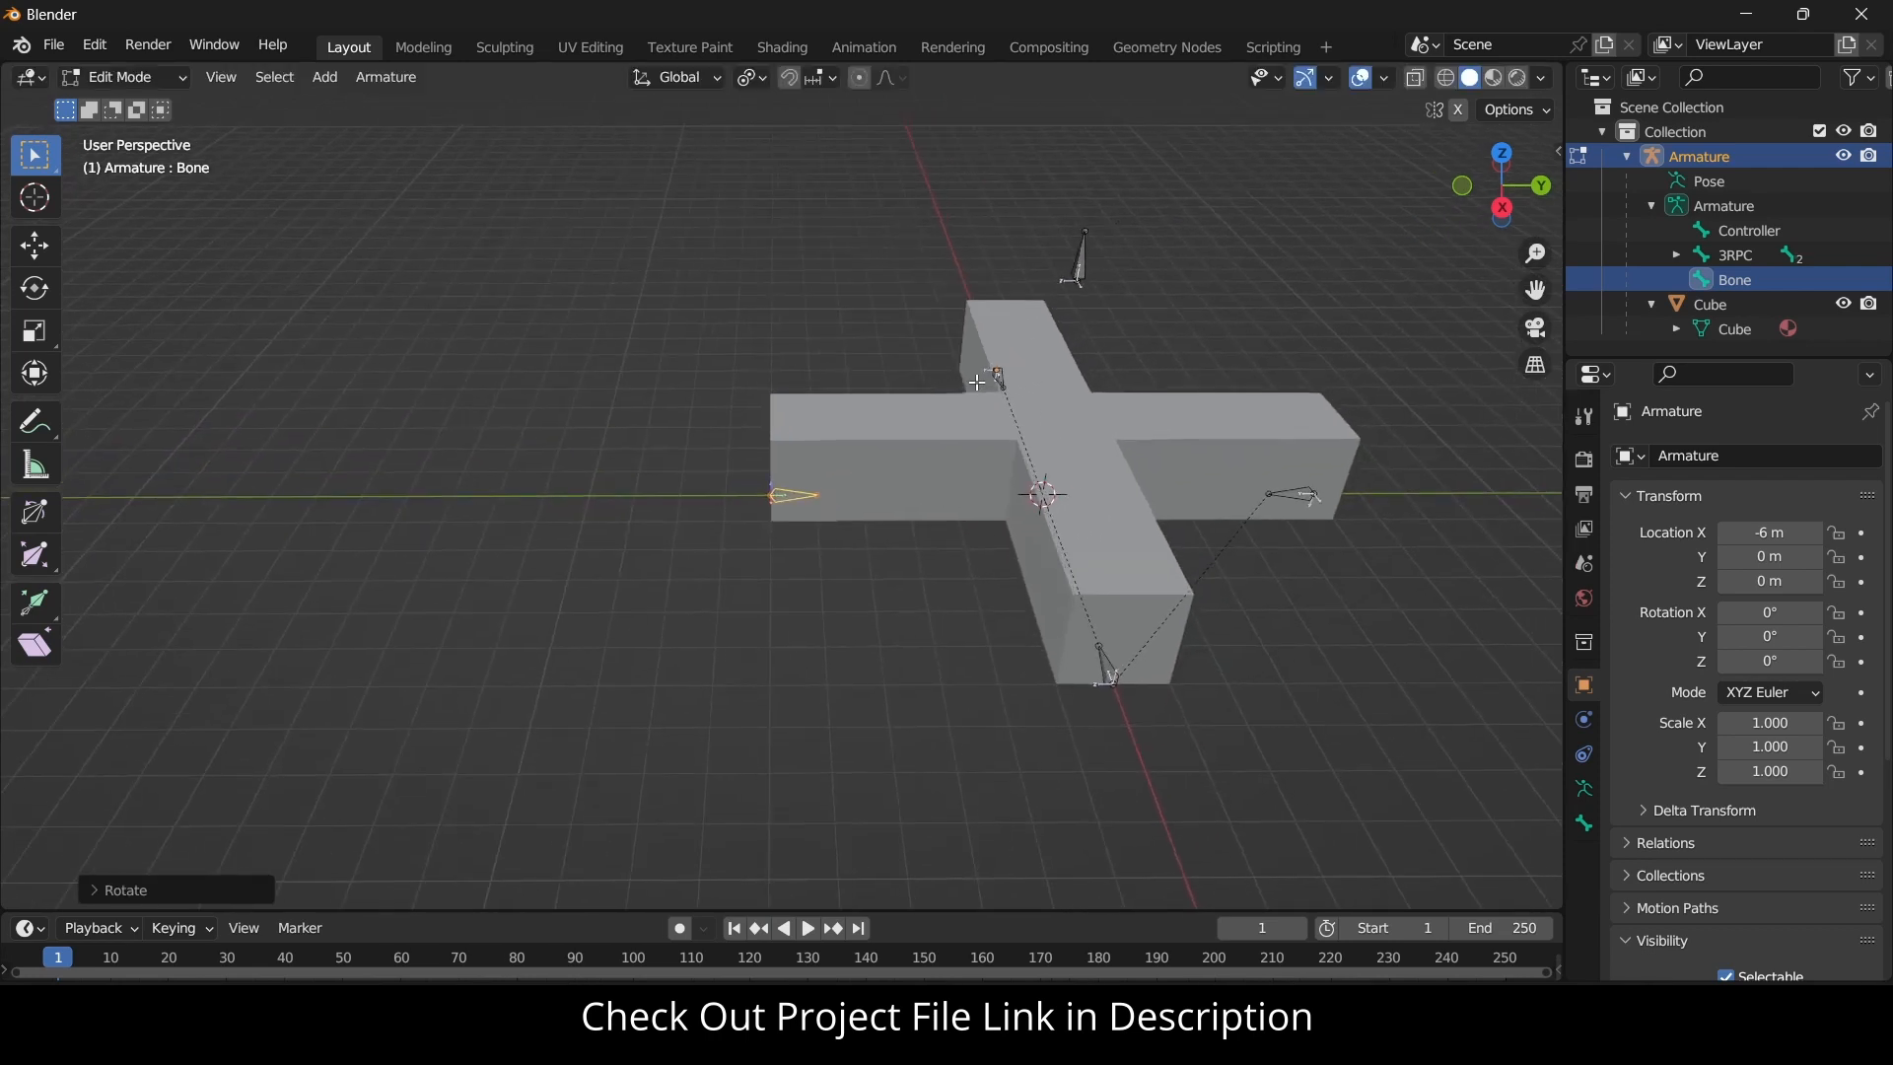
pyautogui.scroll(2, 883, 515)
pyautogui.click(1461, 482)
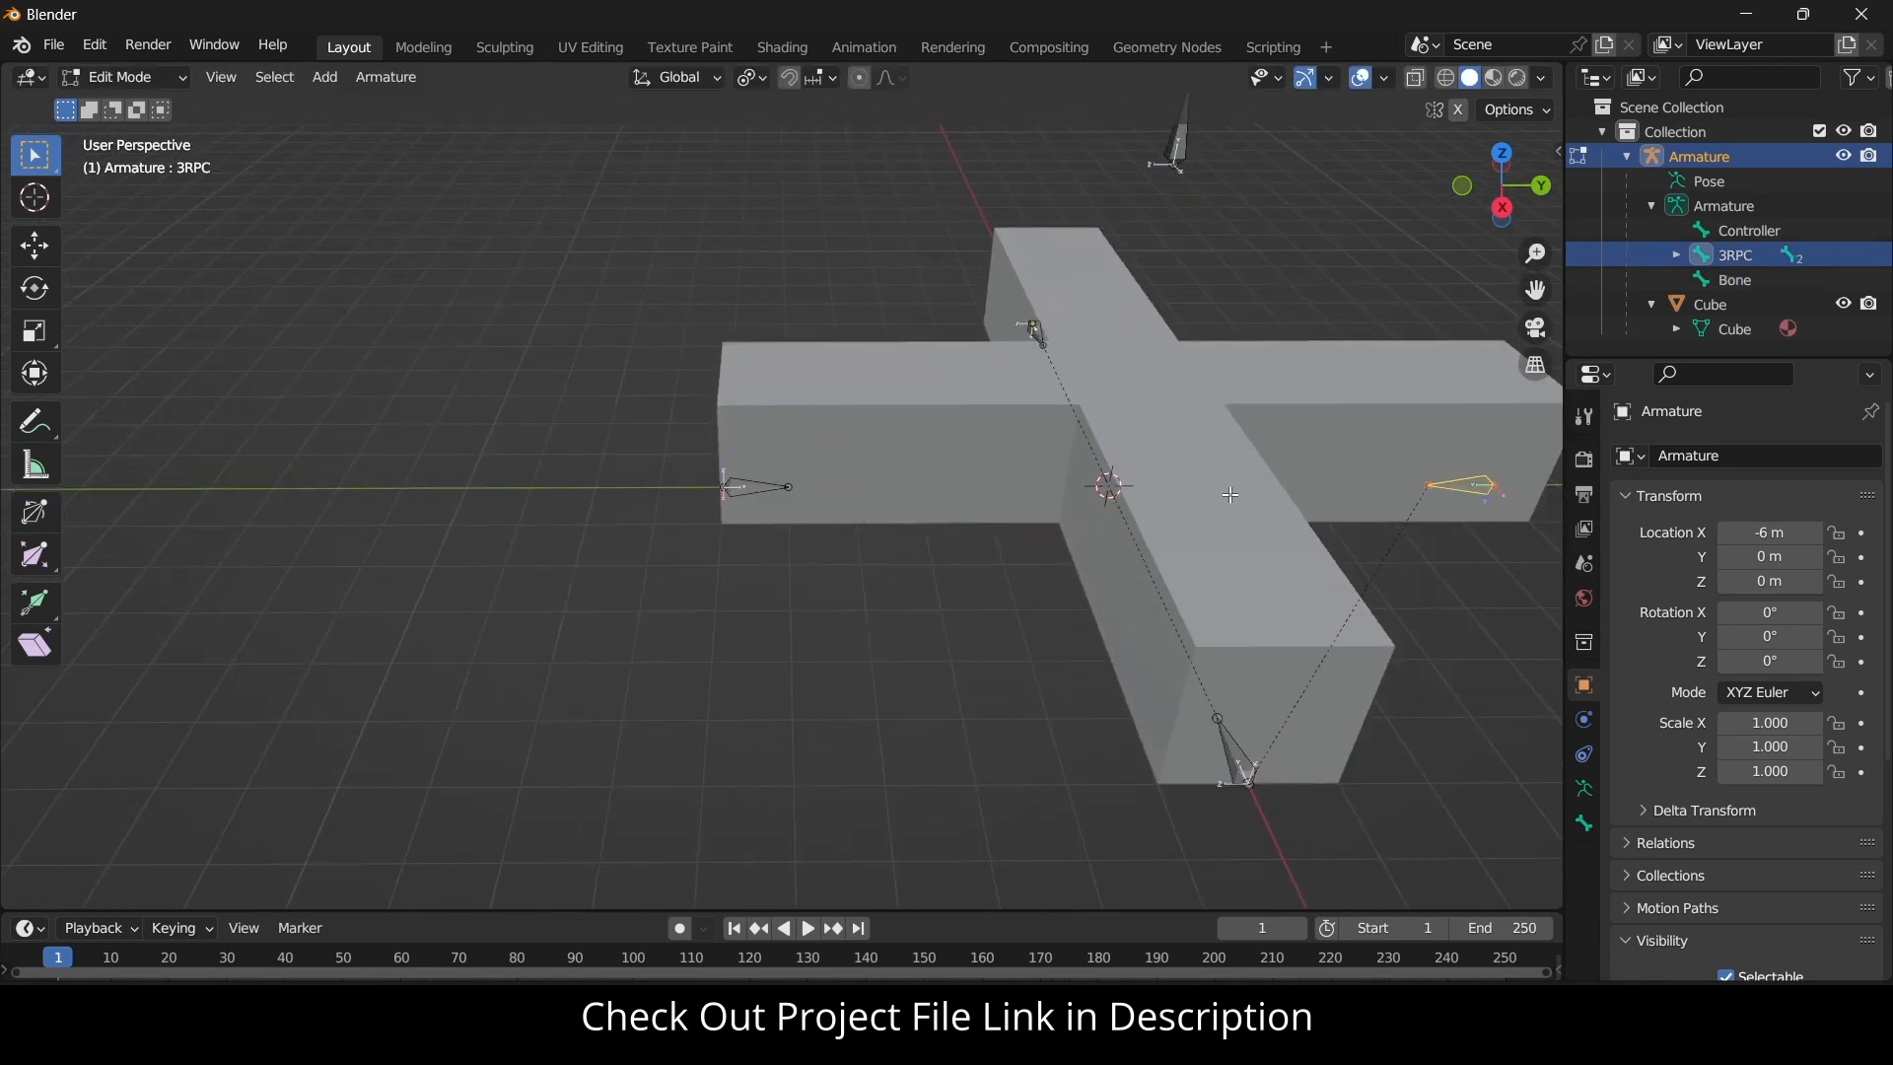
pyautogui.keyDown('shift'); pyautogui.click(746, 487); pyautogui.keyUp('shift')
pyautogui.hotkey('ctrl', 'p')
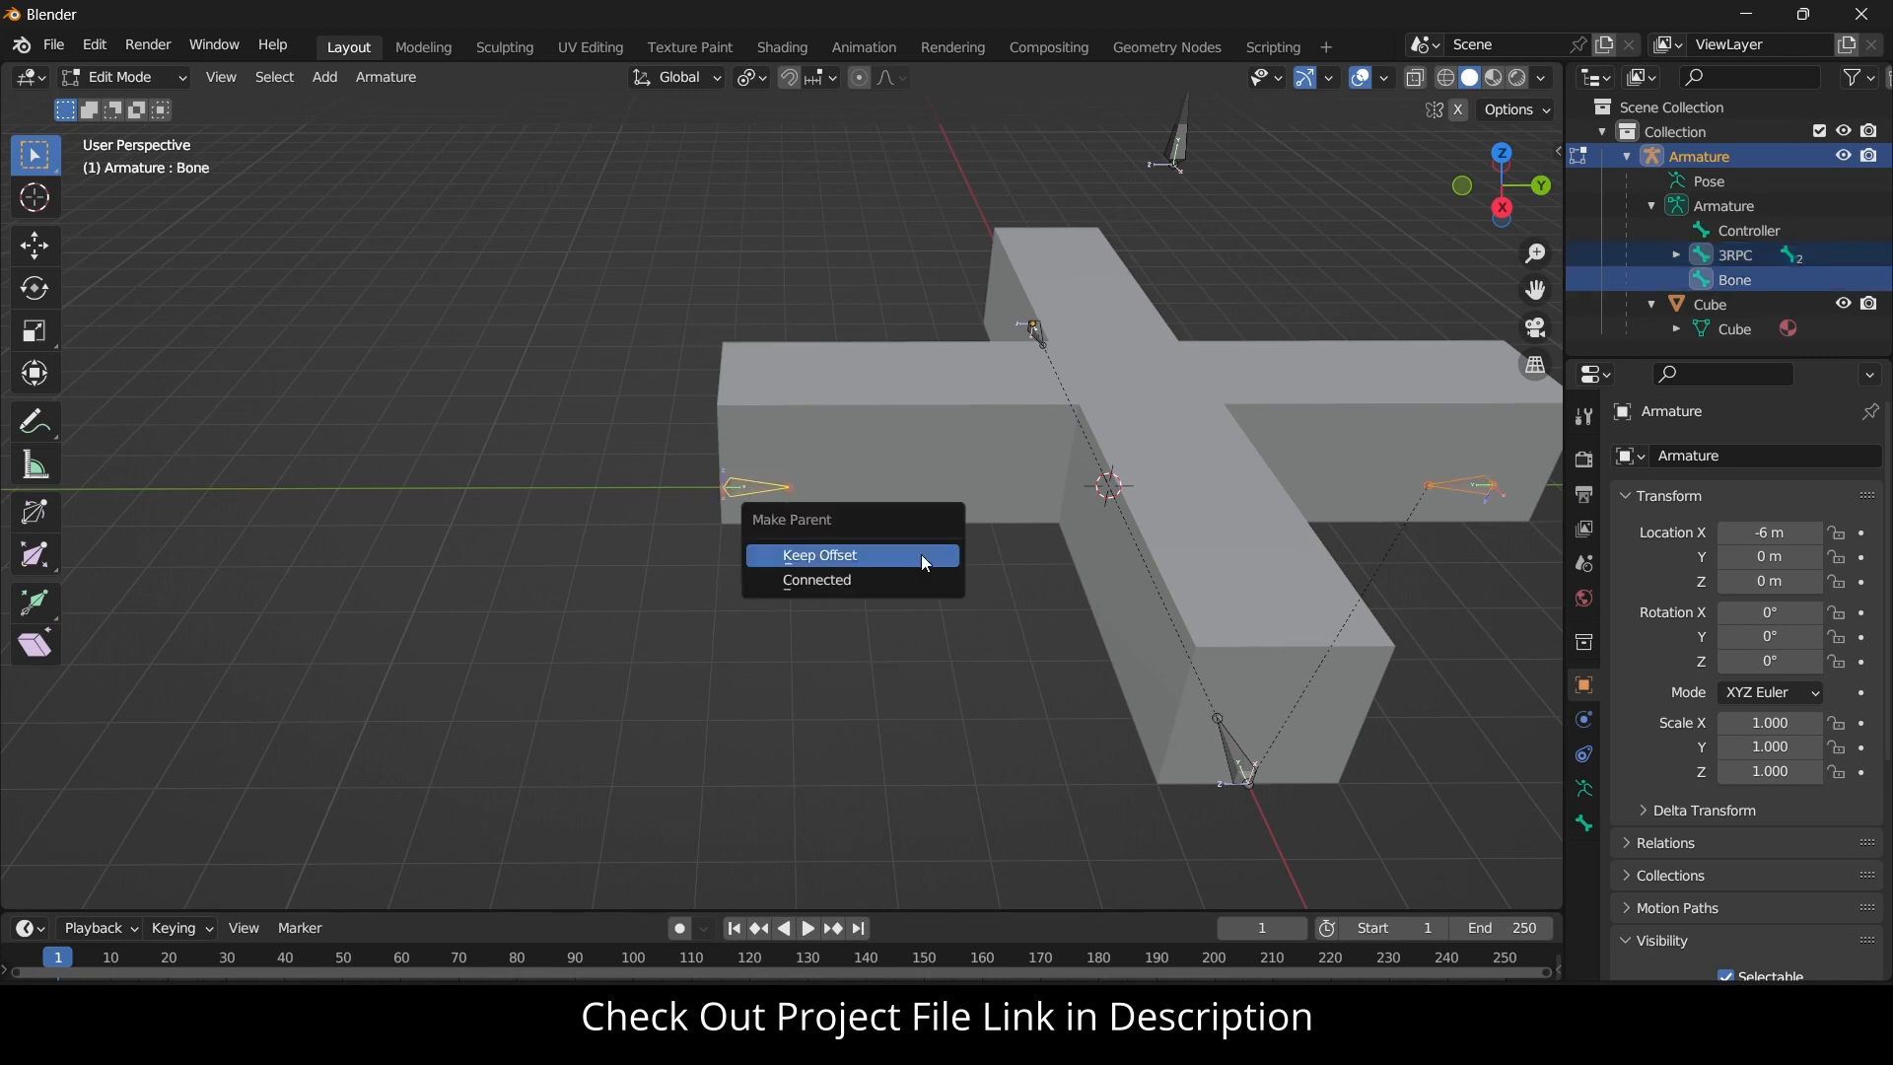
pyautogui.click(925, 556)
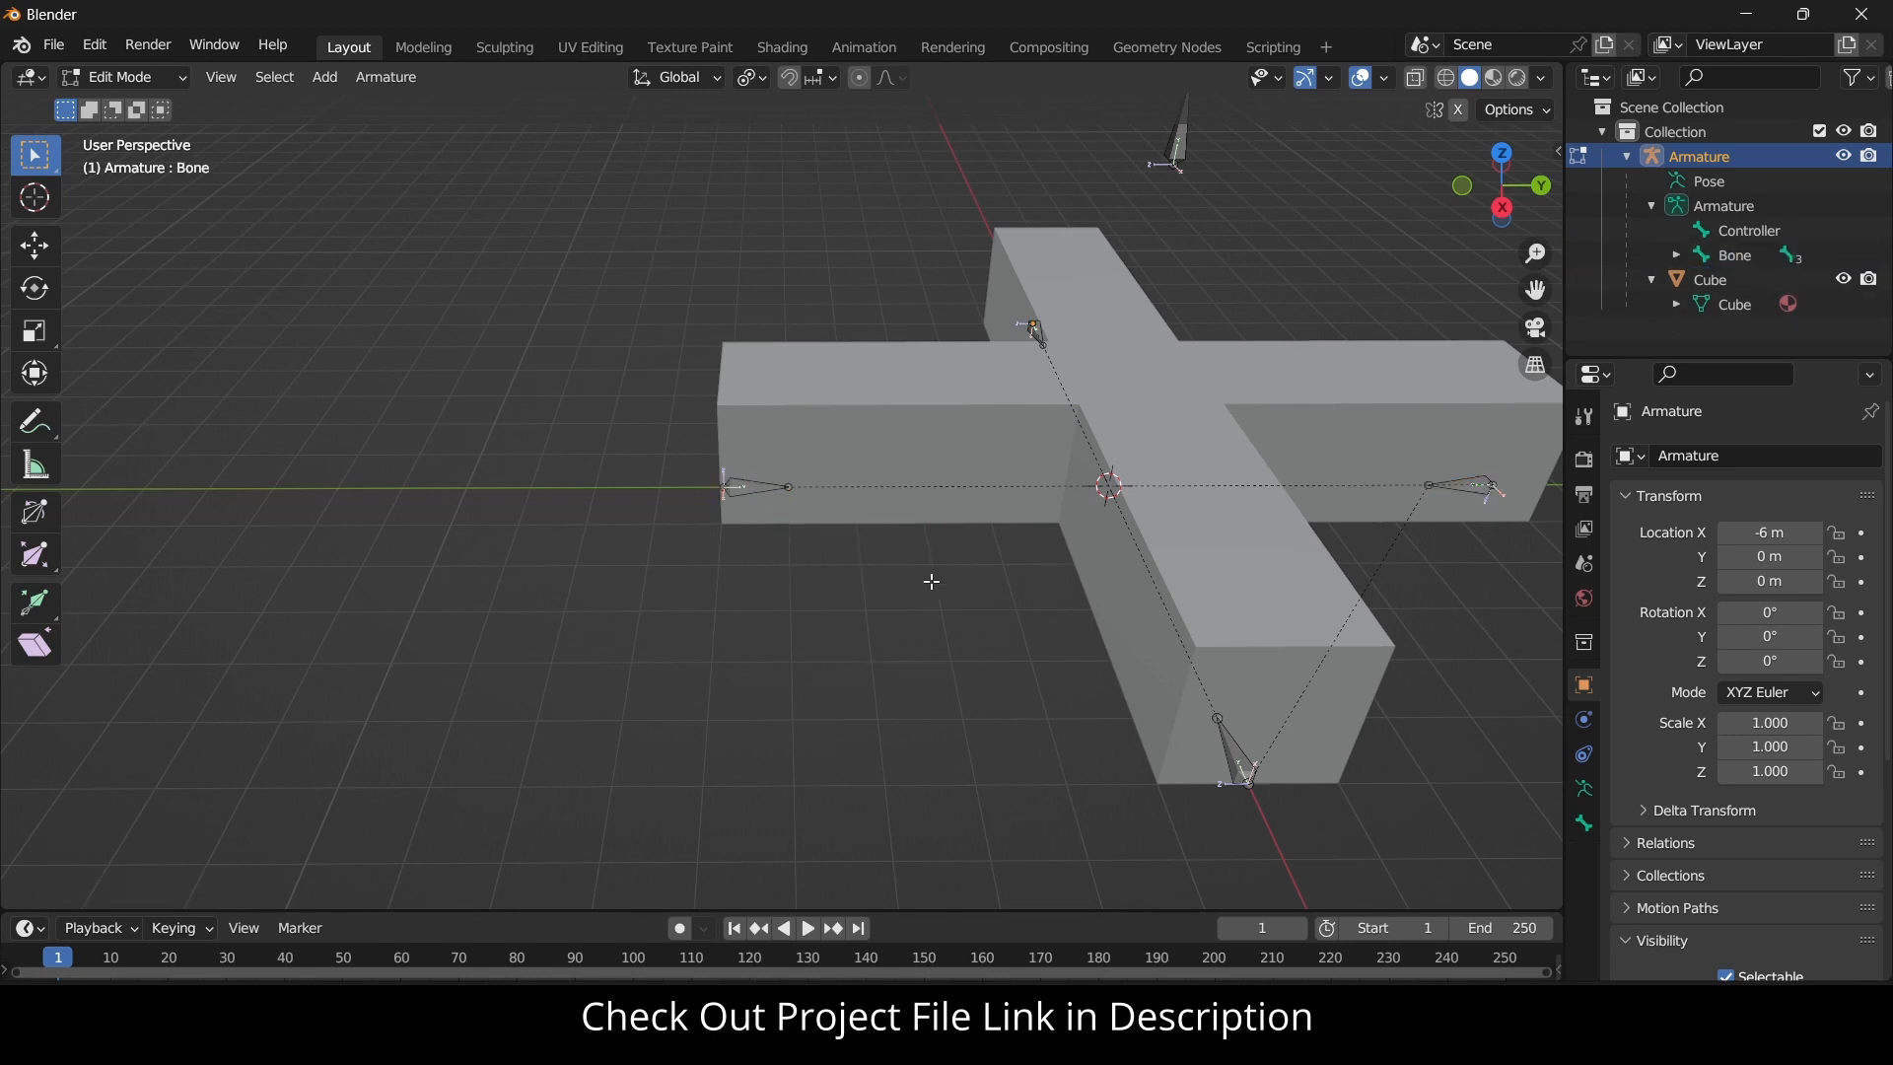
pyautogui.click(881, 557)
# In Pose Mode, add a Transformation constraint to the new bone, targeting the Armature's Controller bone.
pyautogui.scroll(1, 881, 557)
pyautogui.scroll(-4, 735, 549)
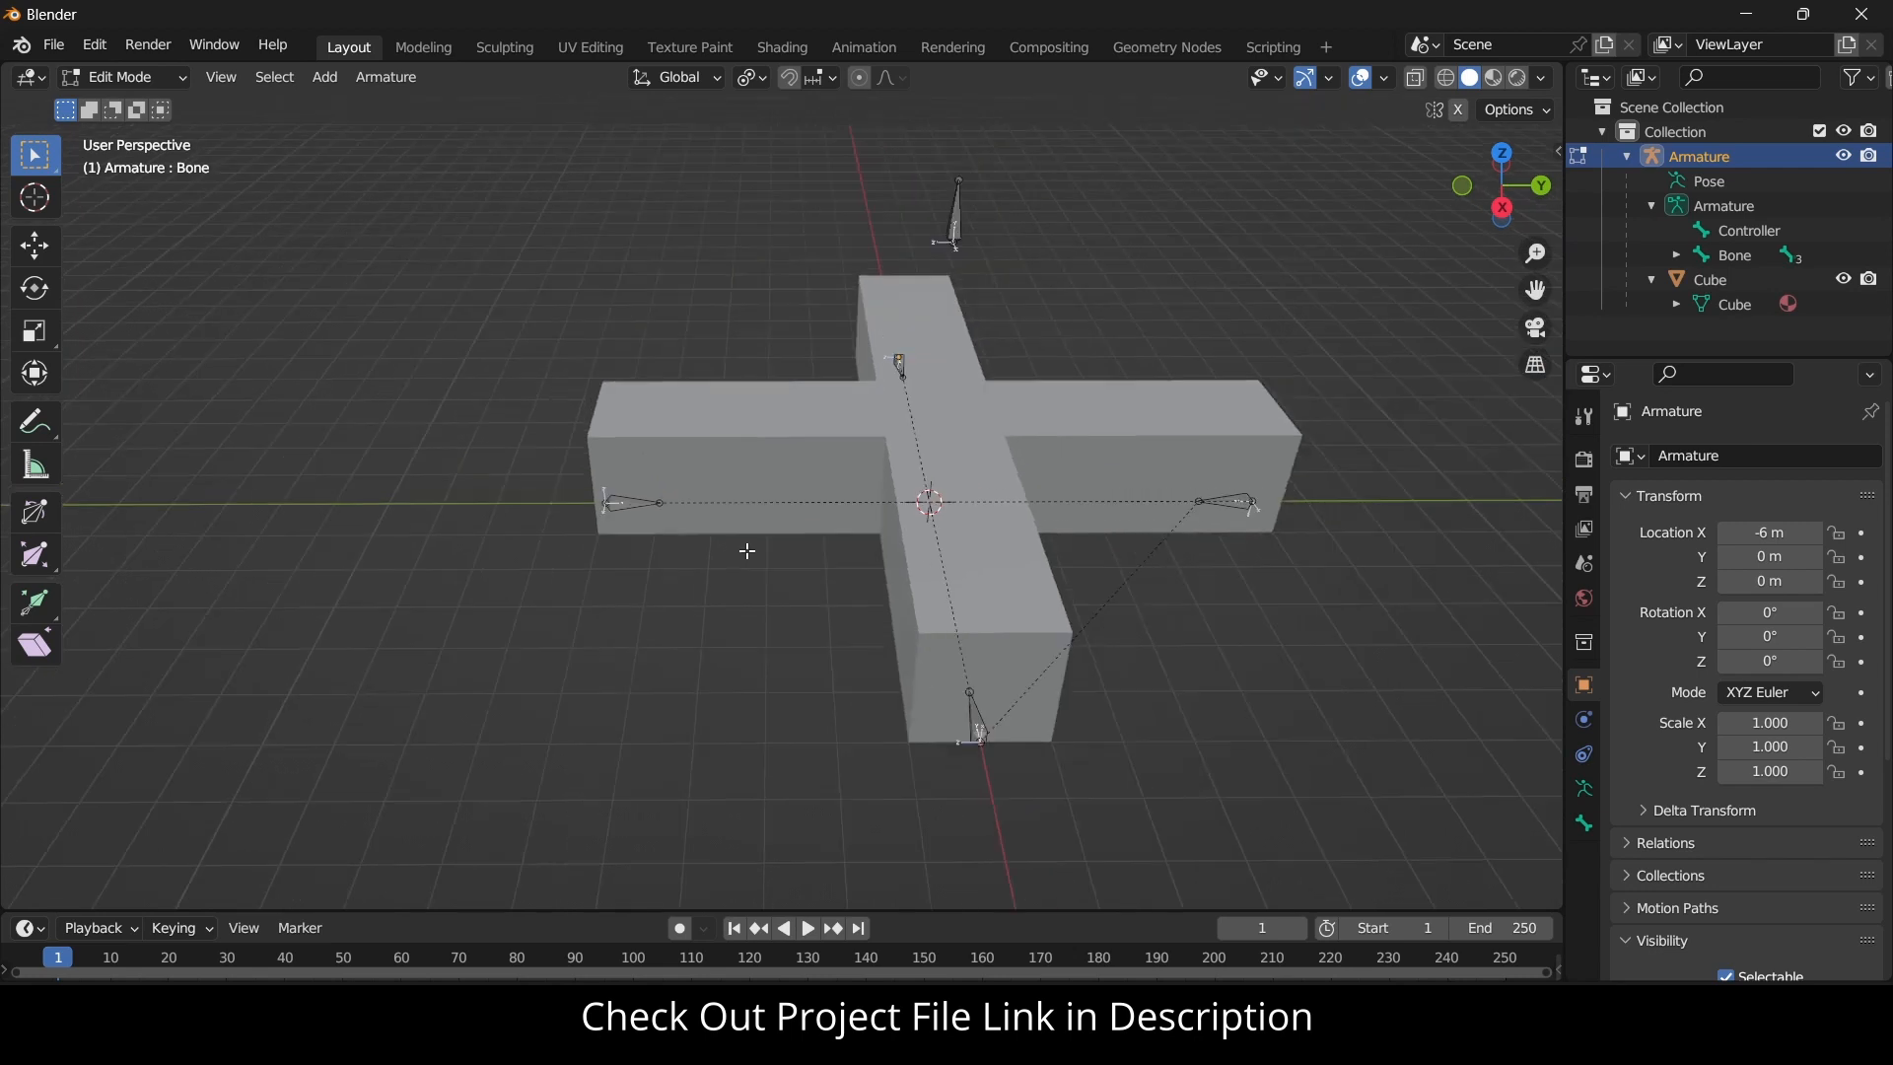
pyautogui.click(626, 509)
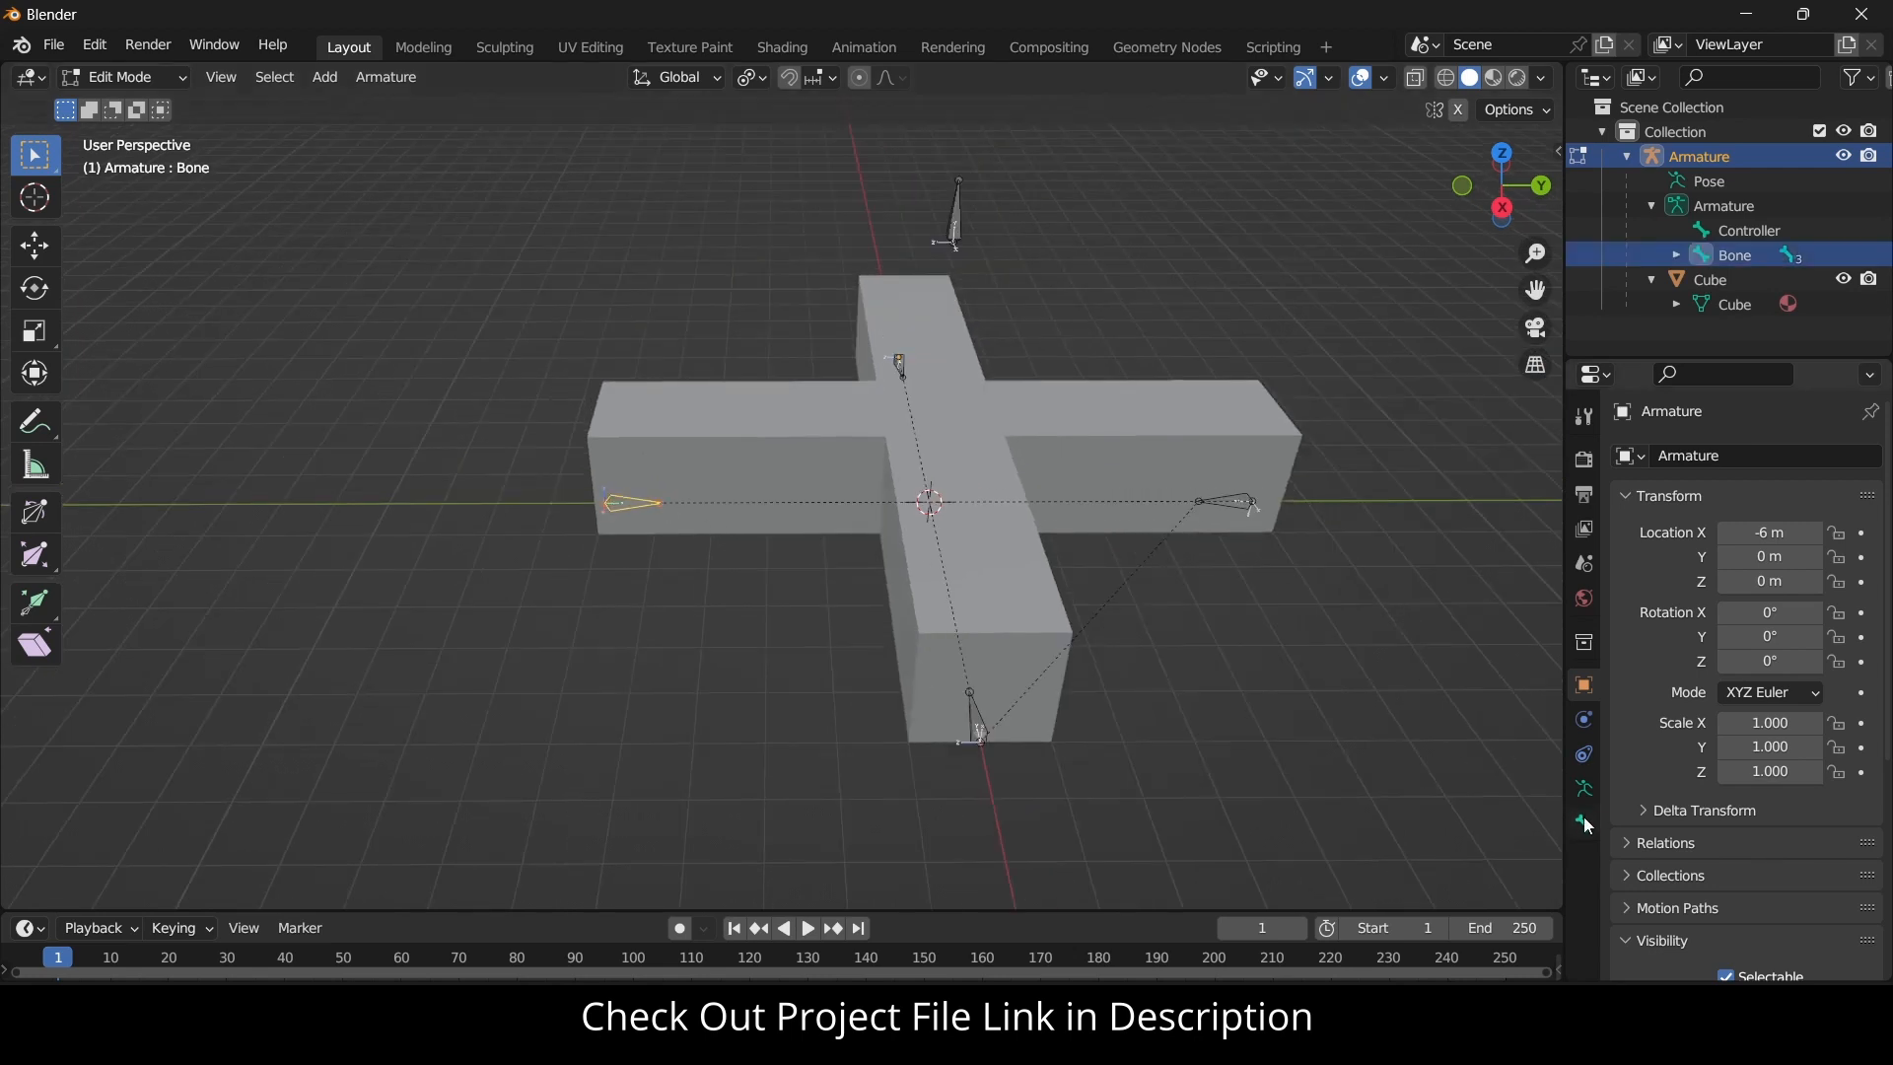
pyautogui.click(156, 79)
pyautogui.click(167, 161)
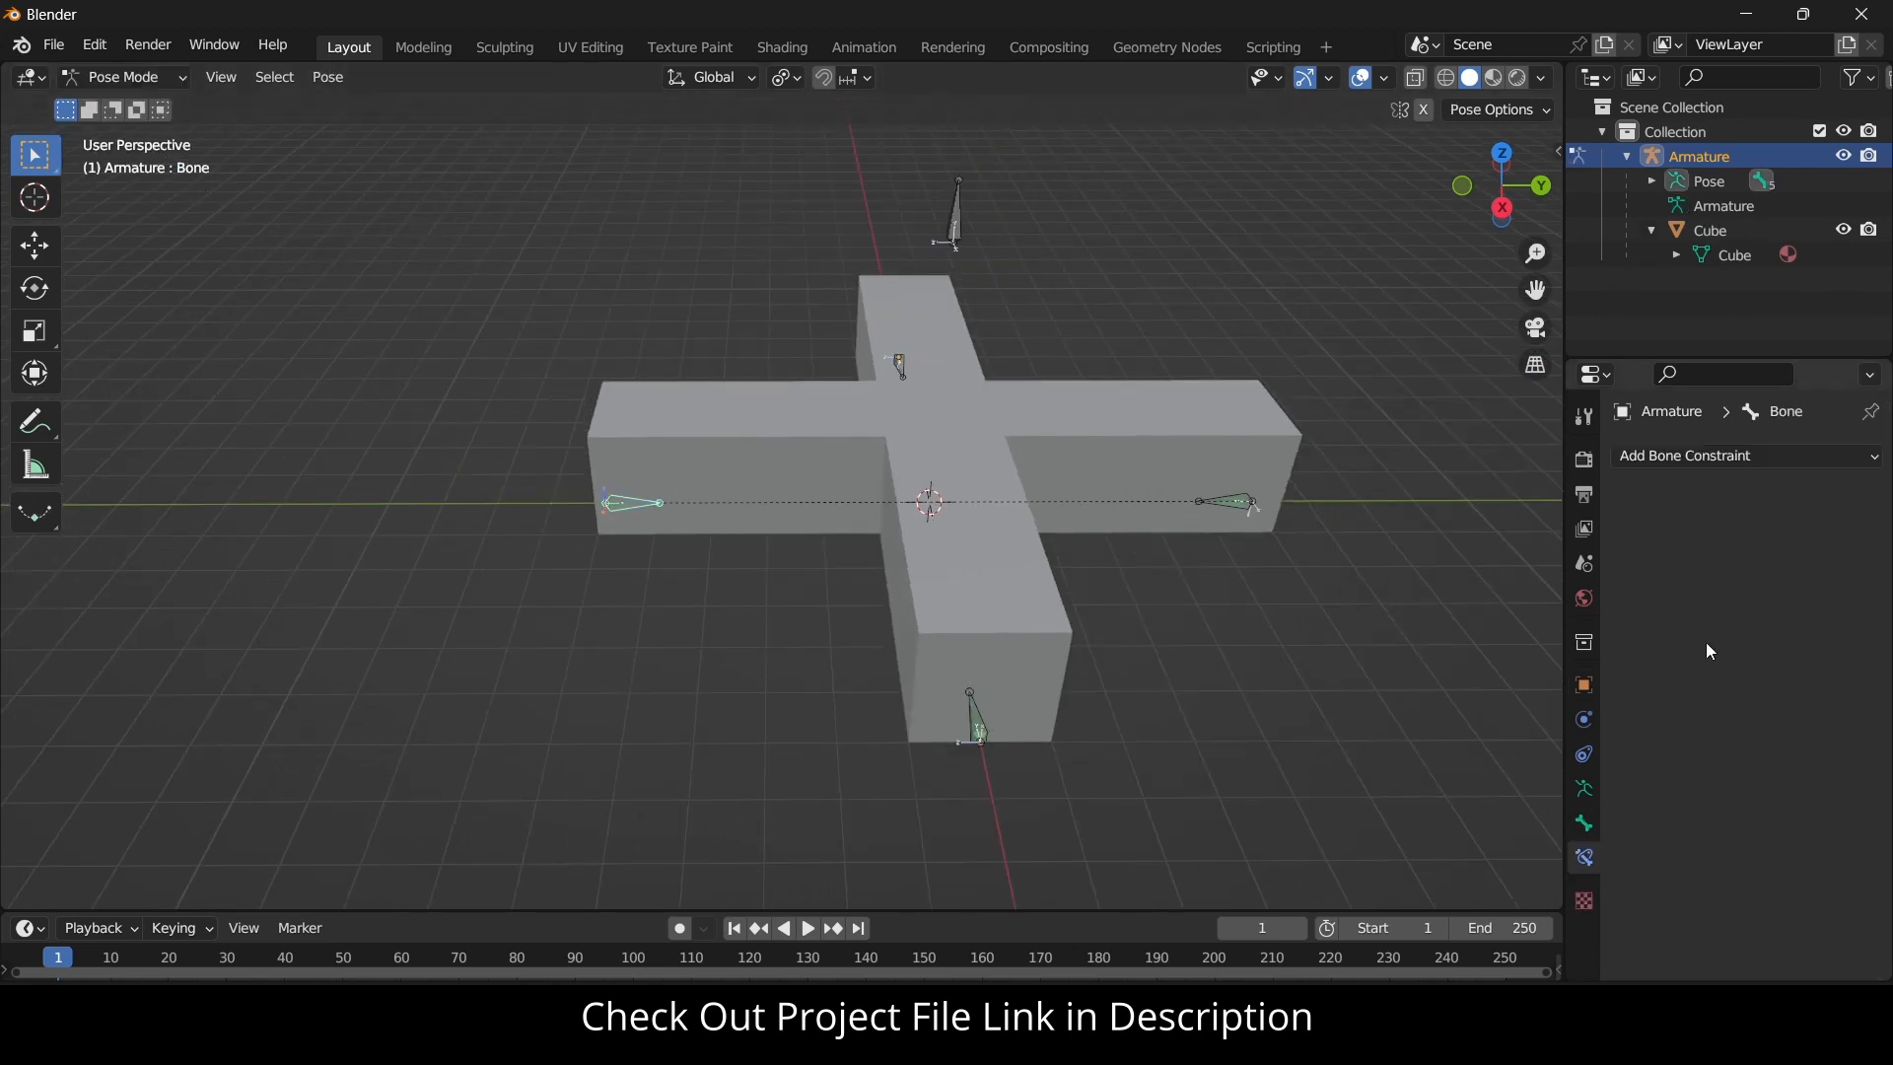
pyautogui.click(1791, 460)
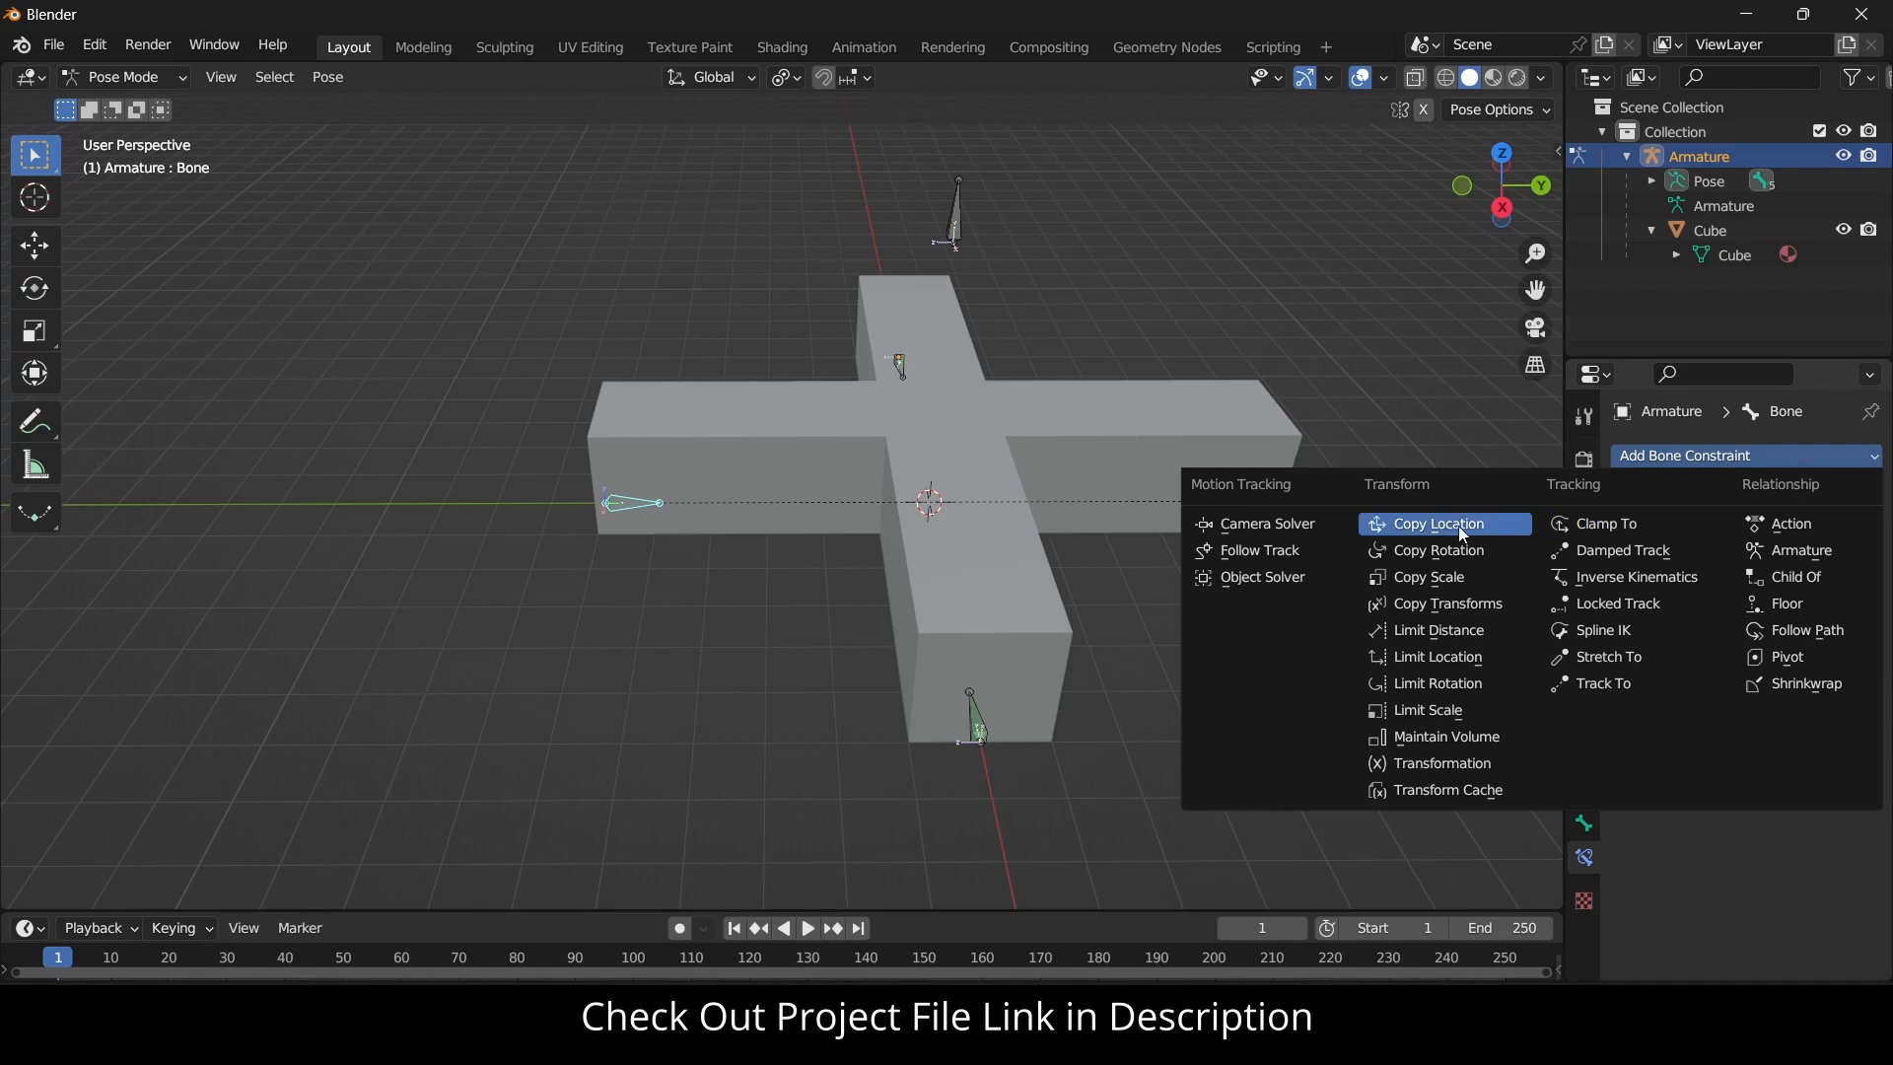
pyautogui.click(1463, 763)
pyautogui.click(1774, 534)
pyautogui.click(1779, 570)
pyautogui.click(1783, 561)
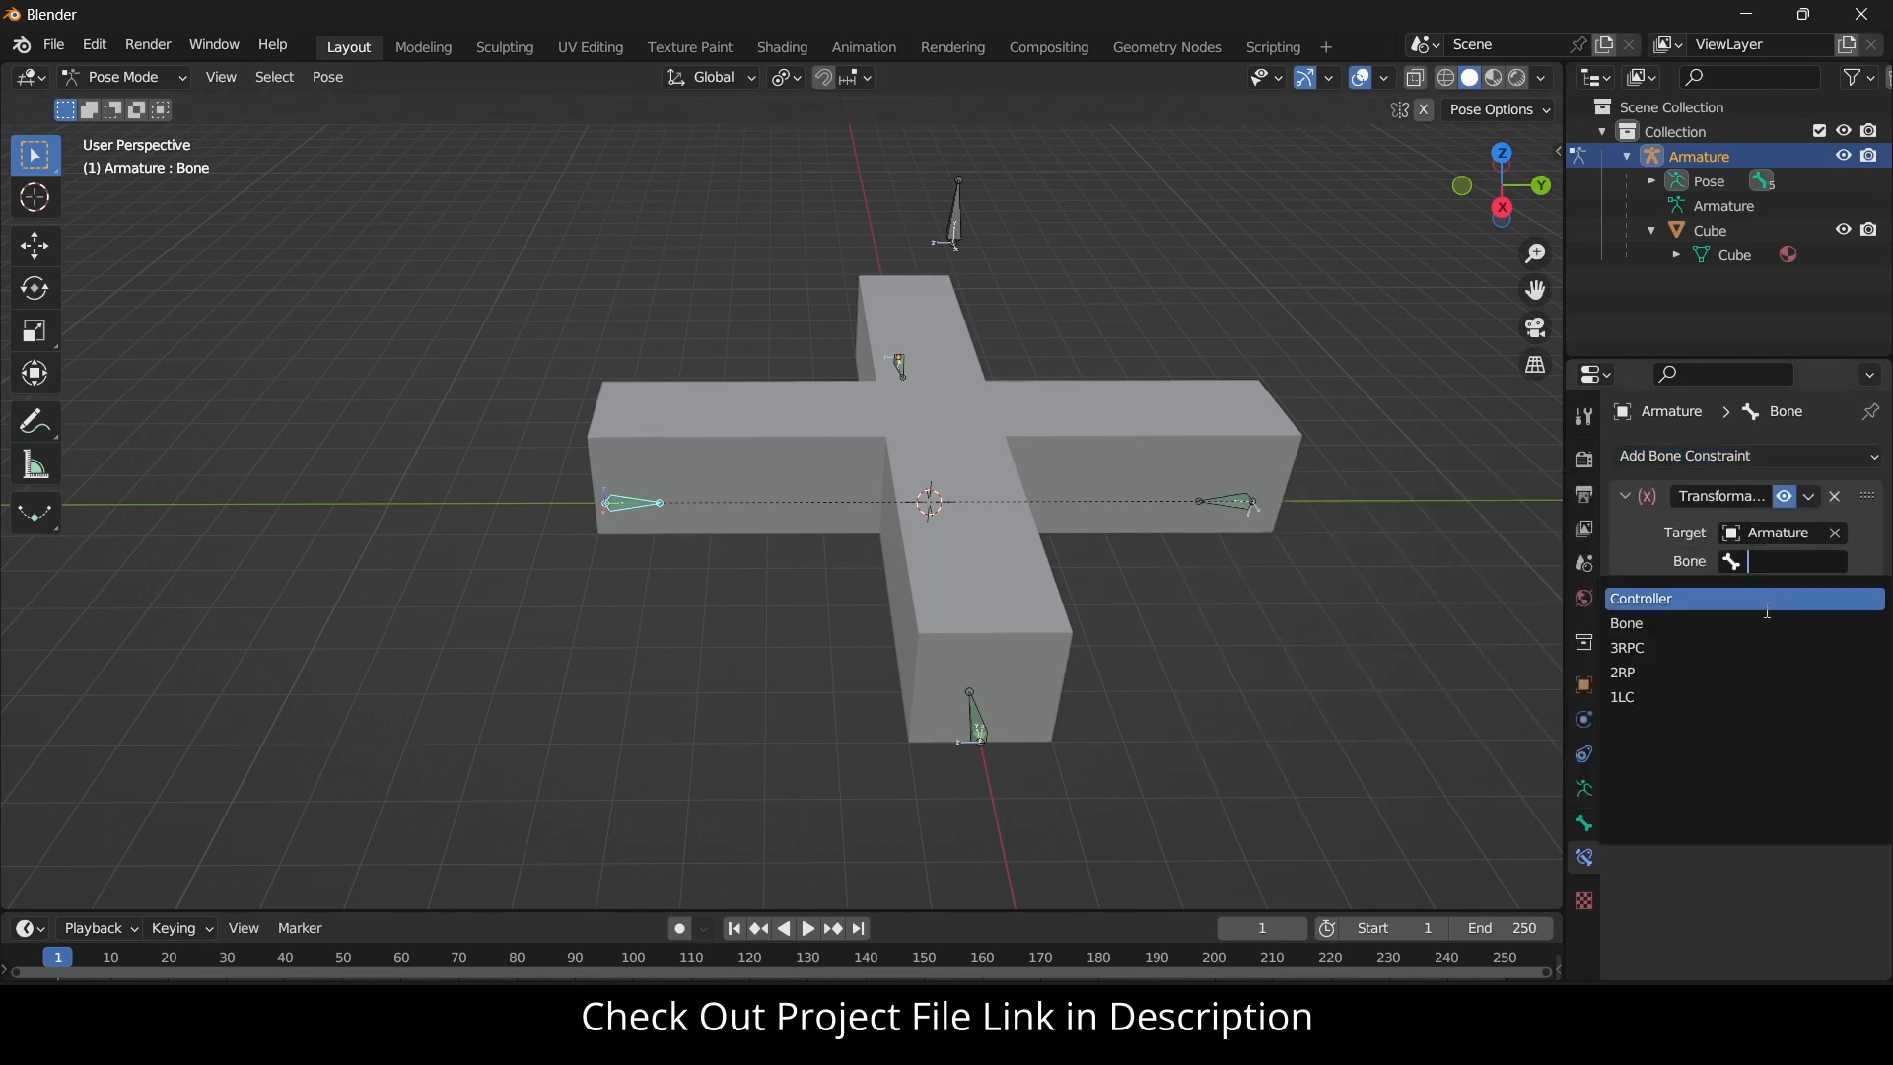
pyautogui.click(1769, 598)
# In the new constraint's Map From location range, set Y Min to -1 m.
pyautogui.click(1708, 748)
pyautogui.scroll(-1, 1735, 749)
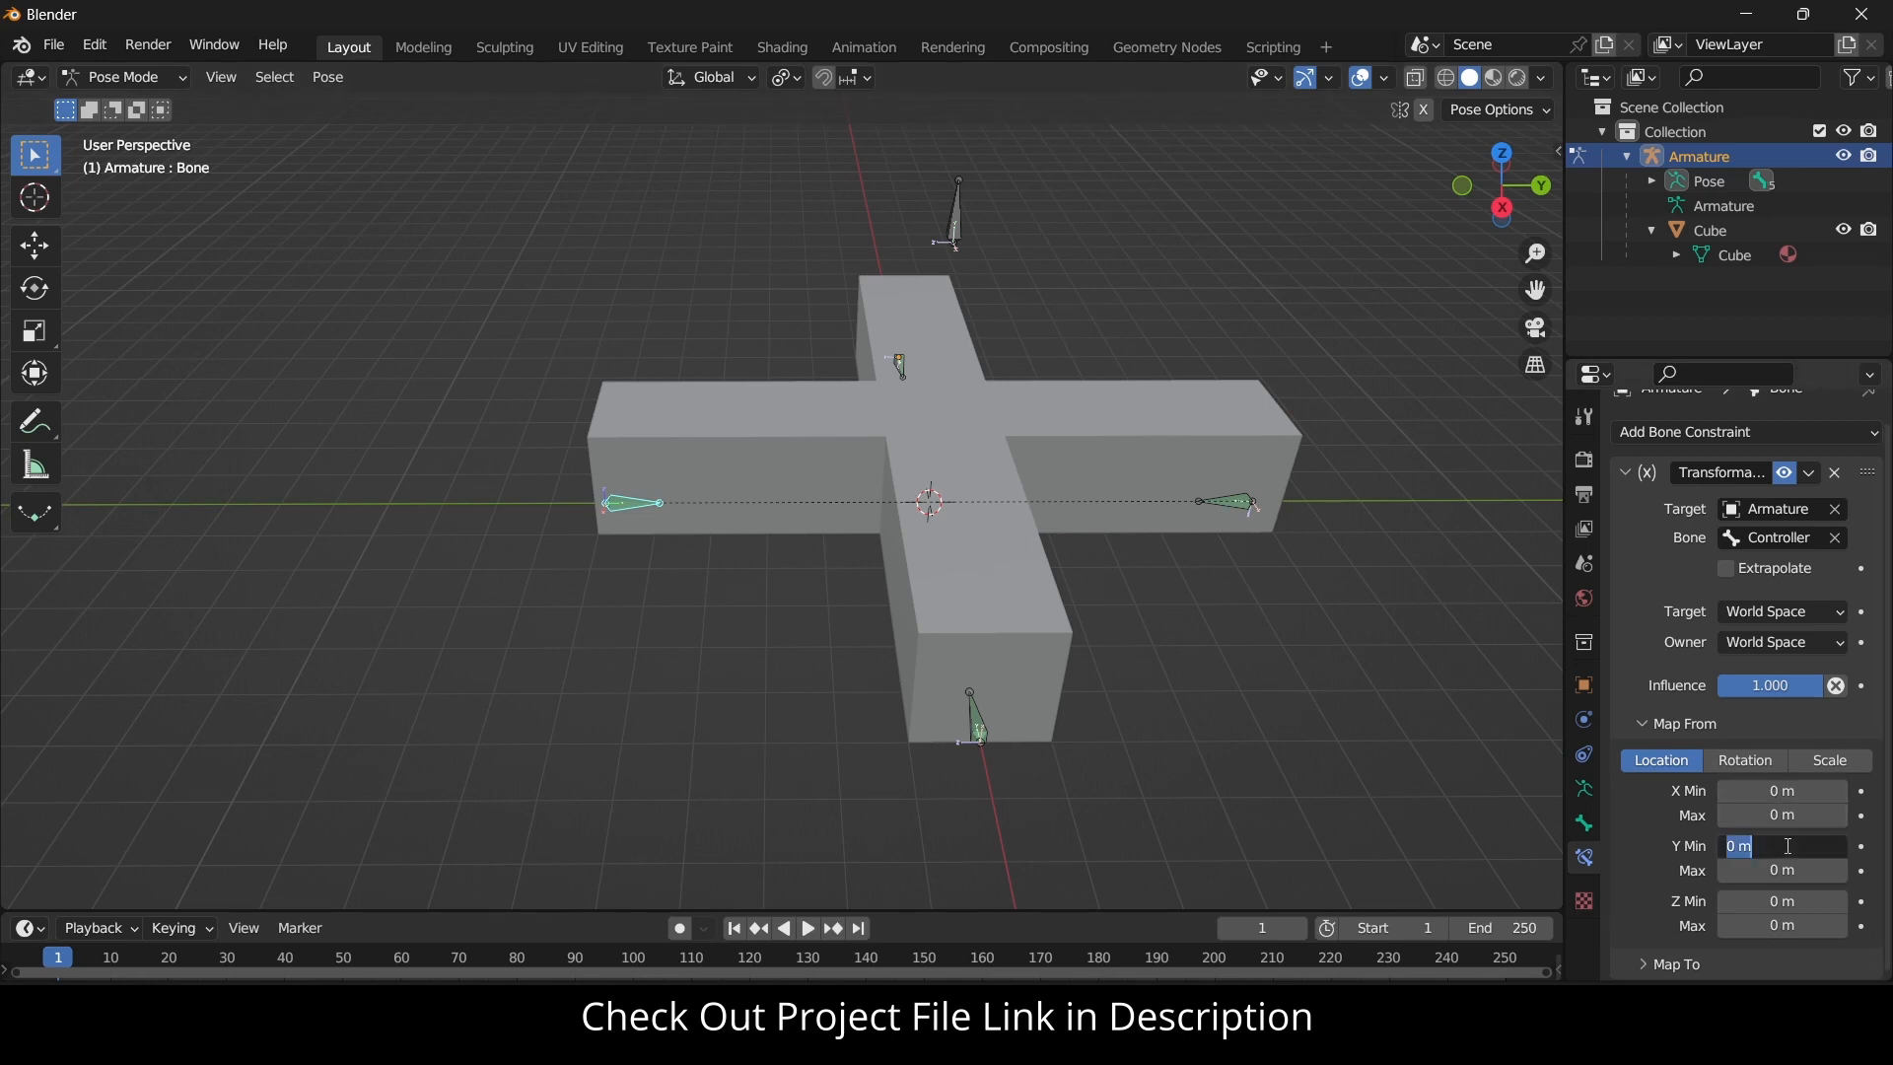
pyautogui.press('Return')
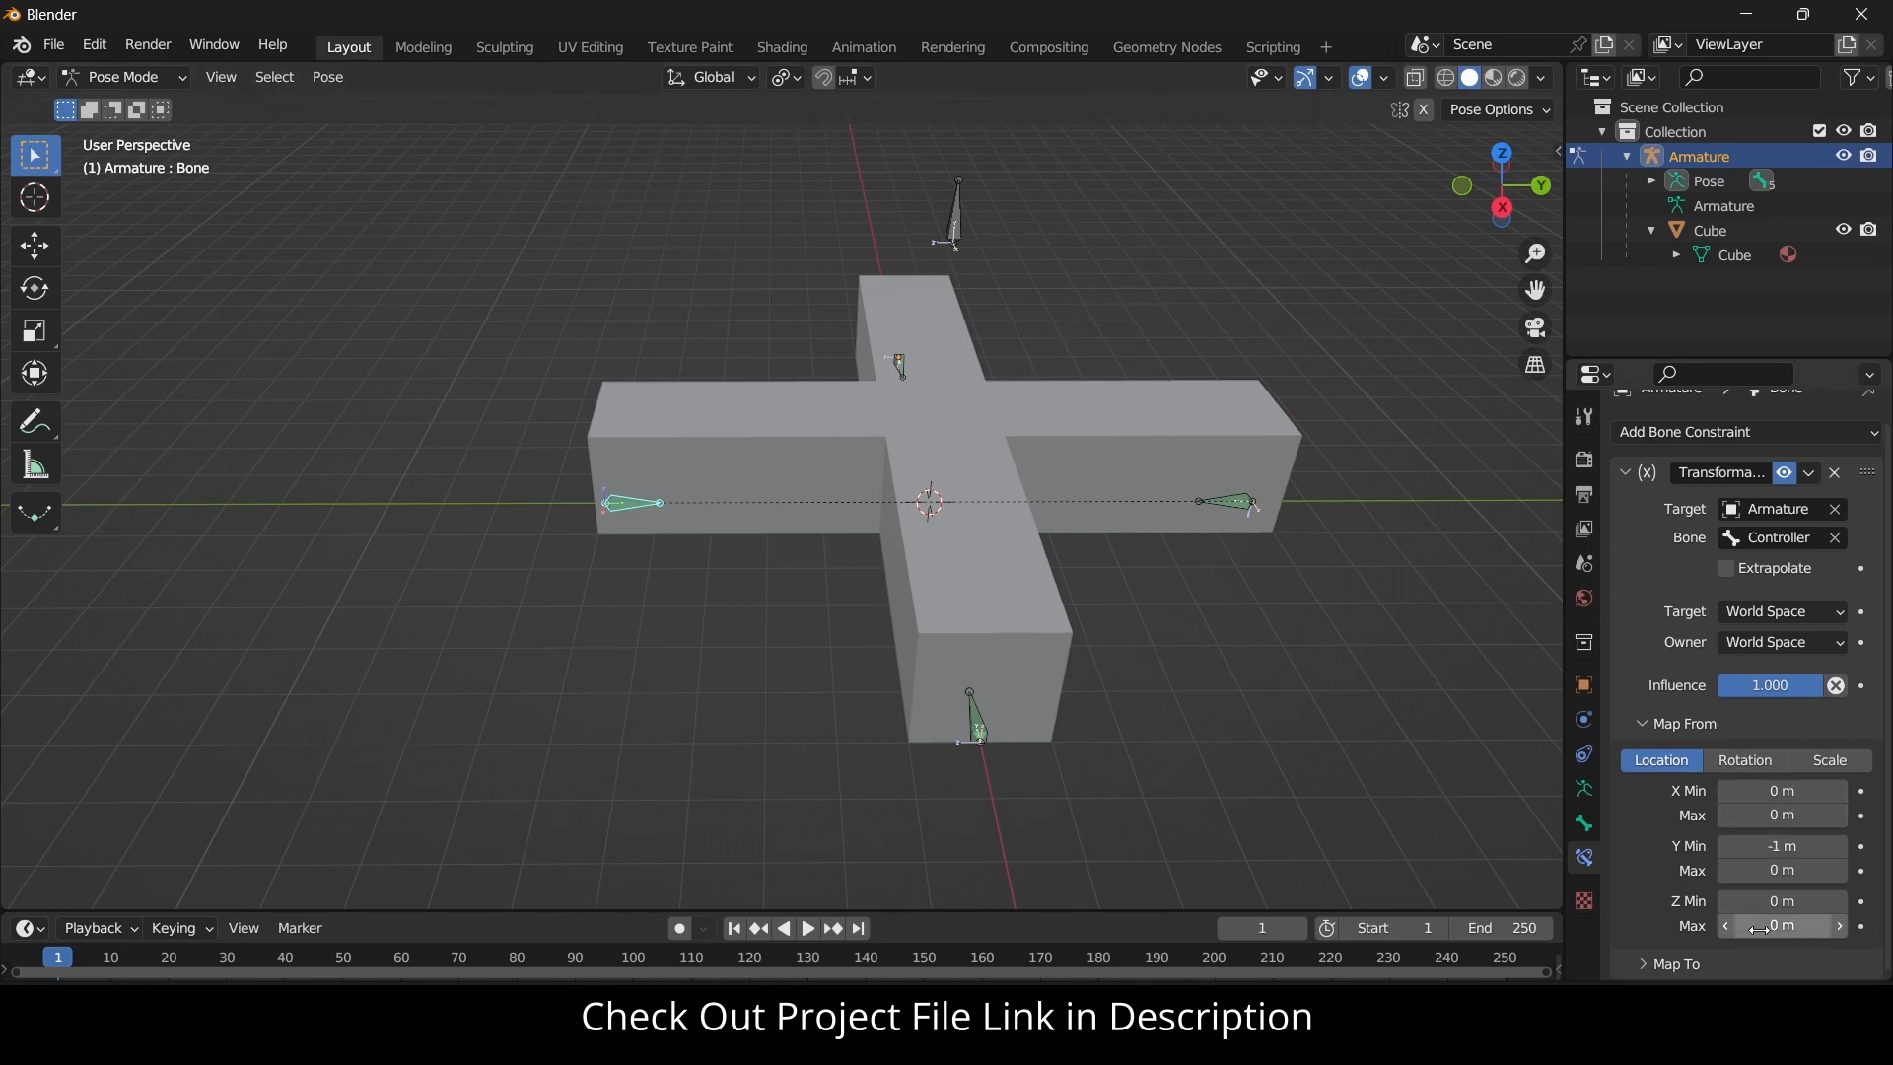
# In the constraint's Map To rotation, set the X source axis to Y and its Min to 90°.
pyautogui.click(1766, 962)
pyautogui.scroll(-6, 1766, 902)
pyautogui.click(1743, 764)
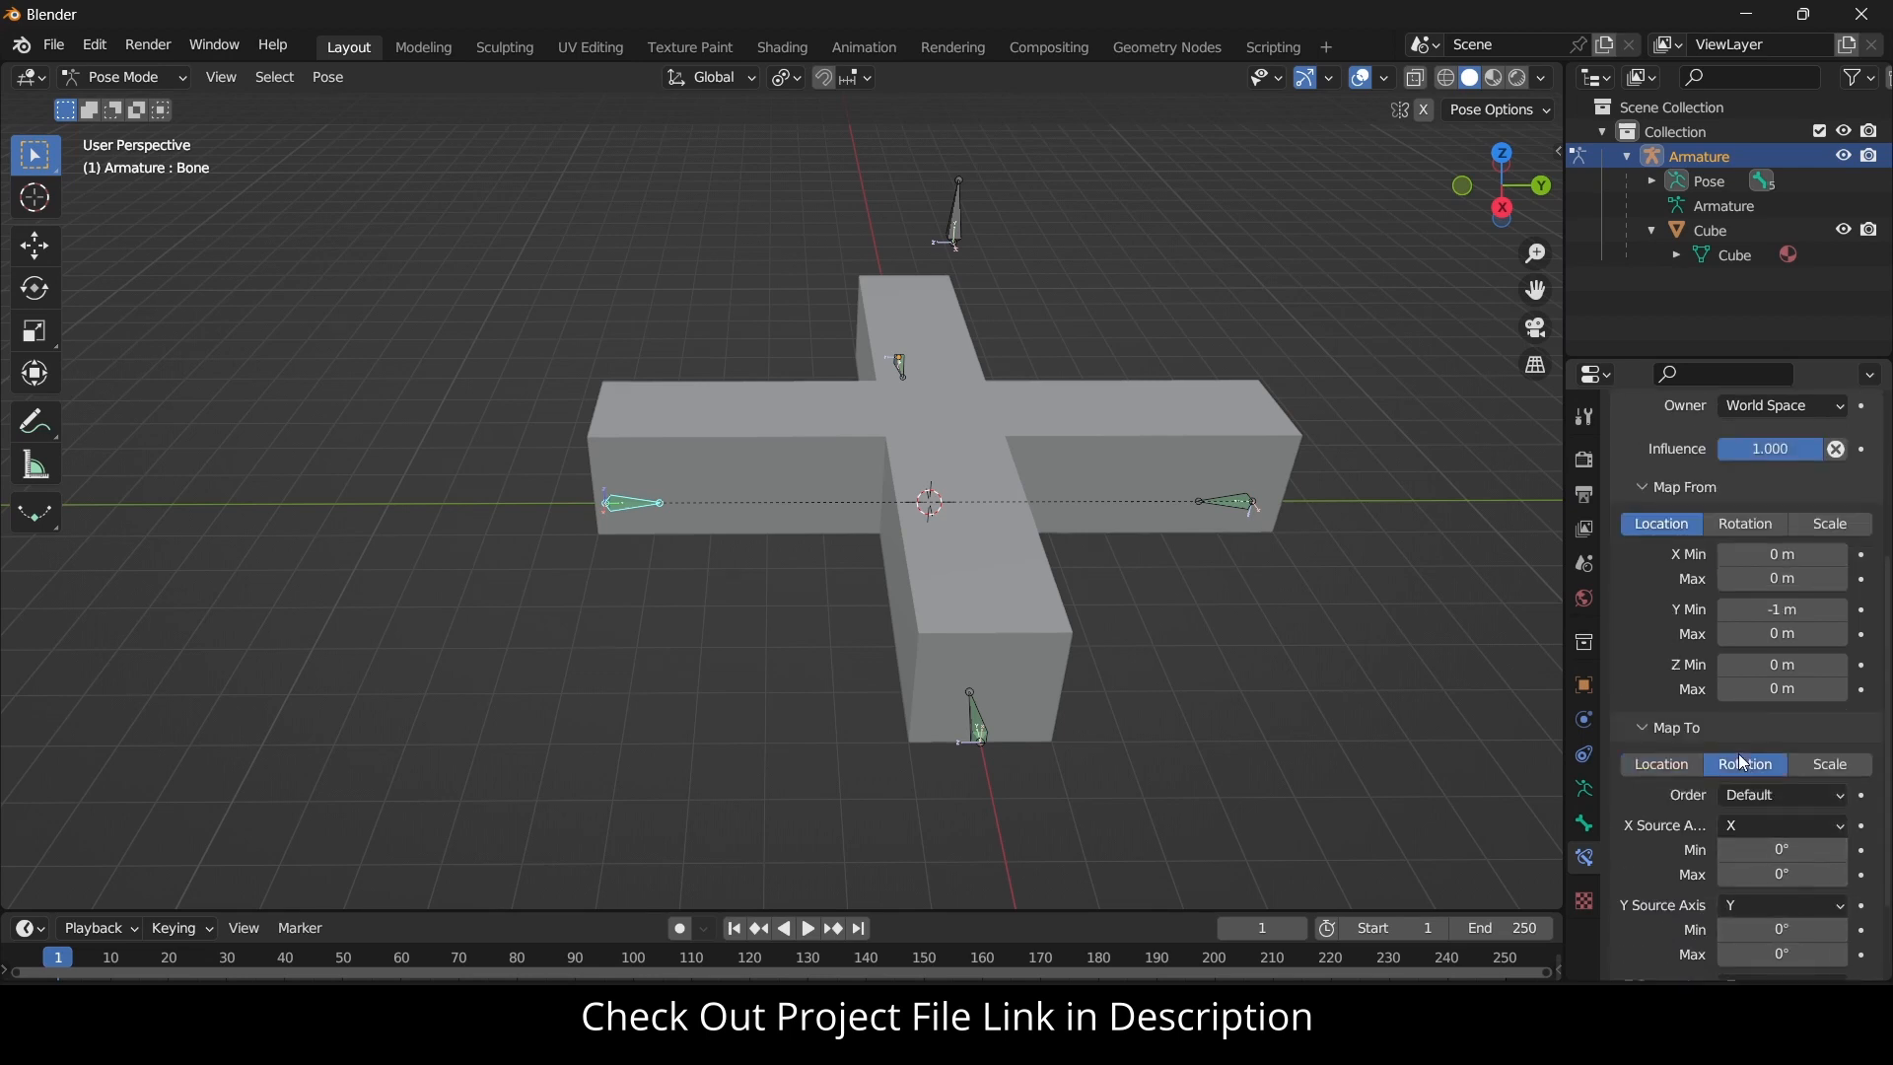
pyautogui.click(1782, 826)
pyautogui.click(1780, 878)
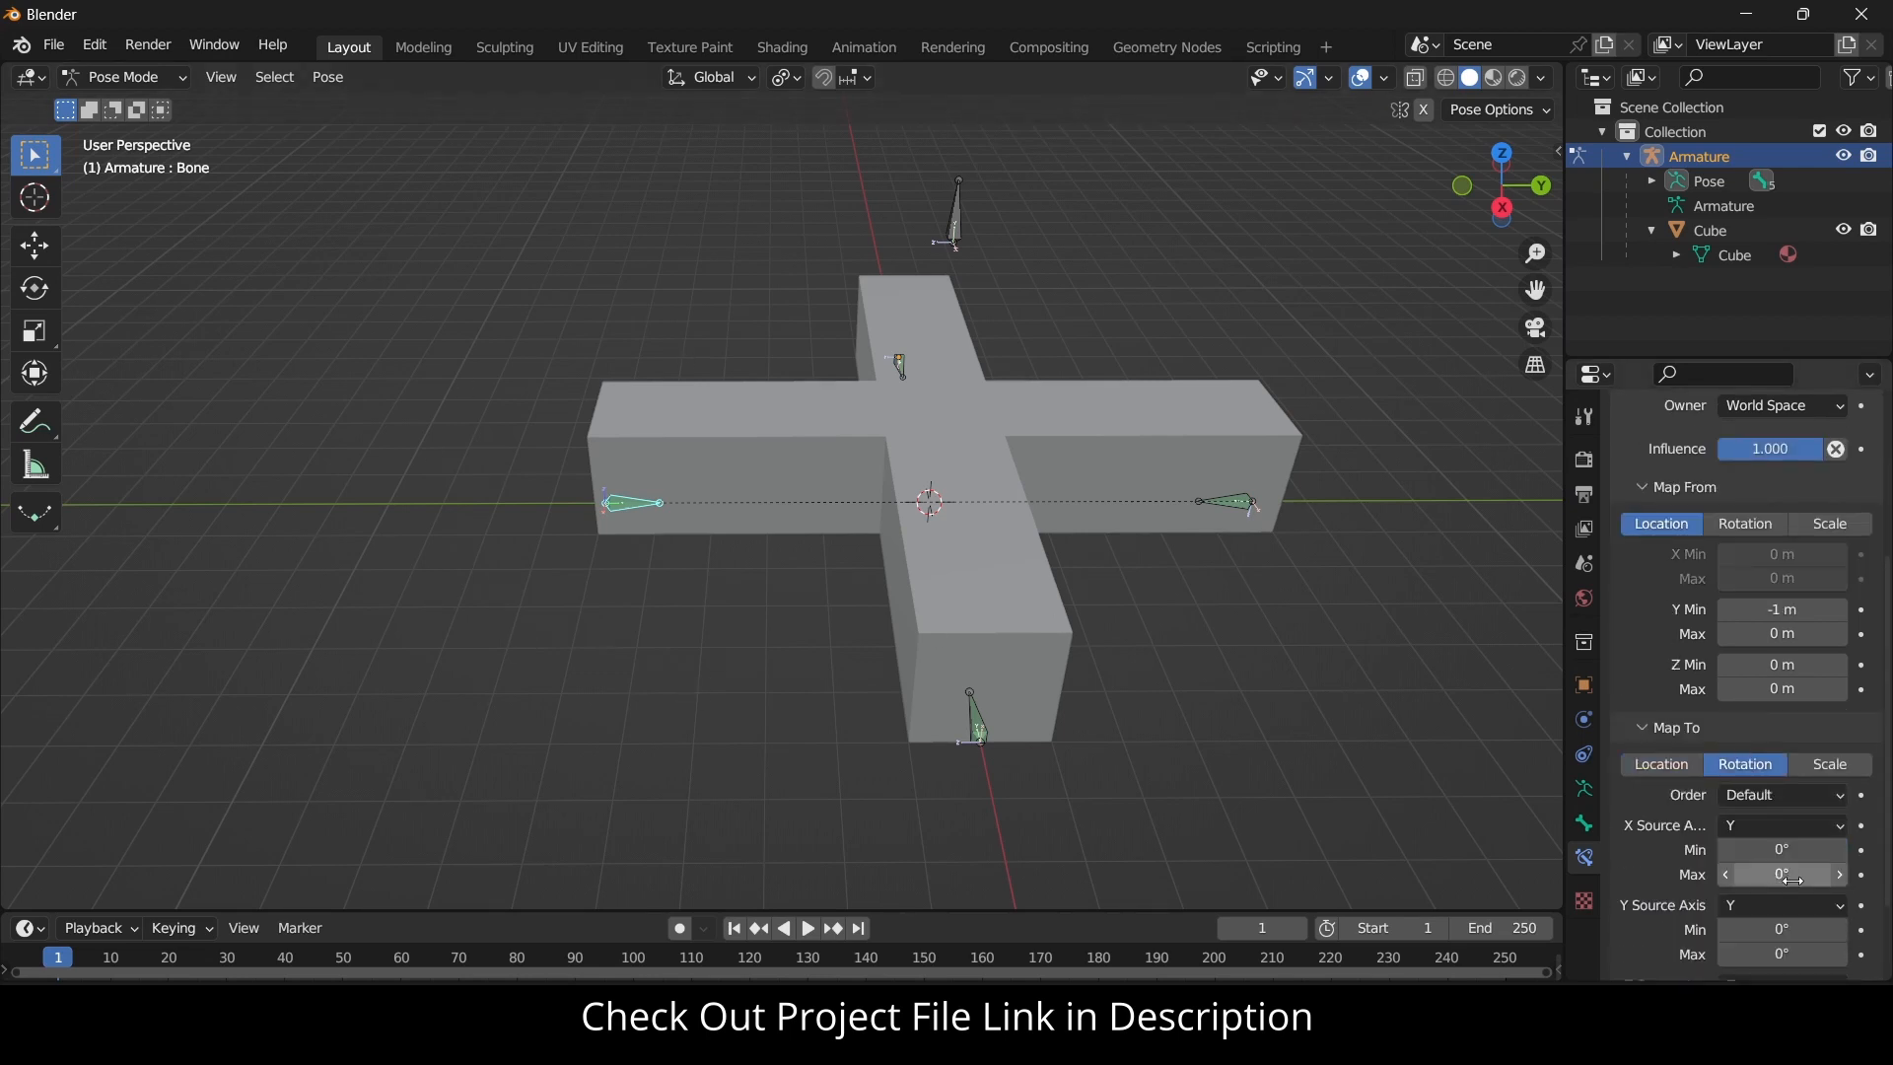
pyautogui.click(1807, 876)
pyautogui.click(1806, 853)
pyautogui.click(1806, 852)
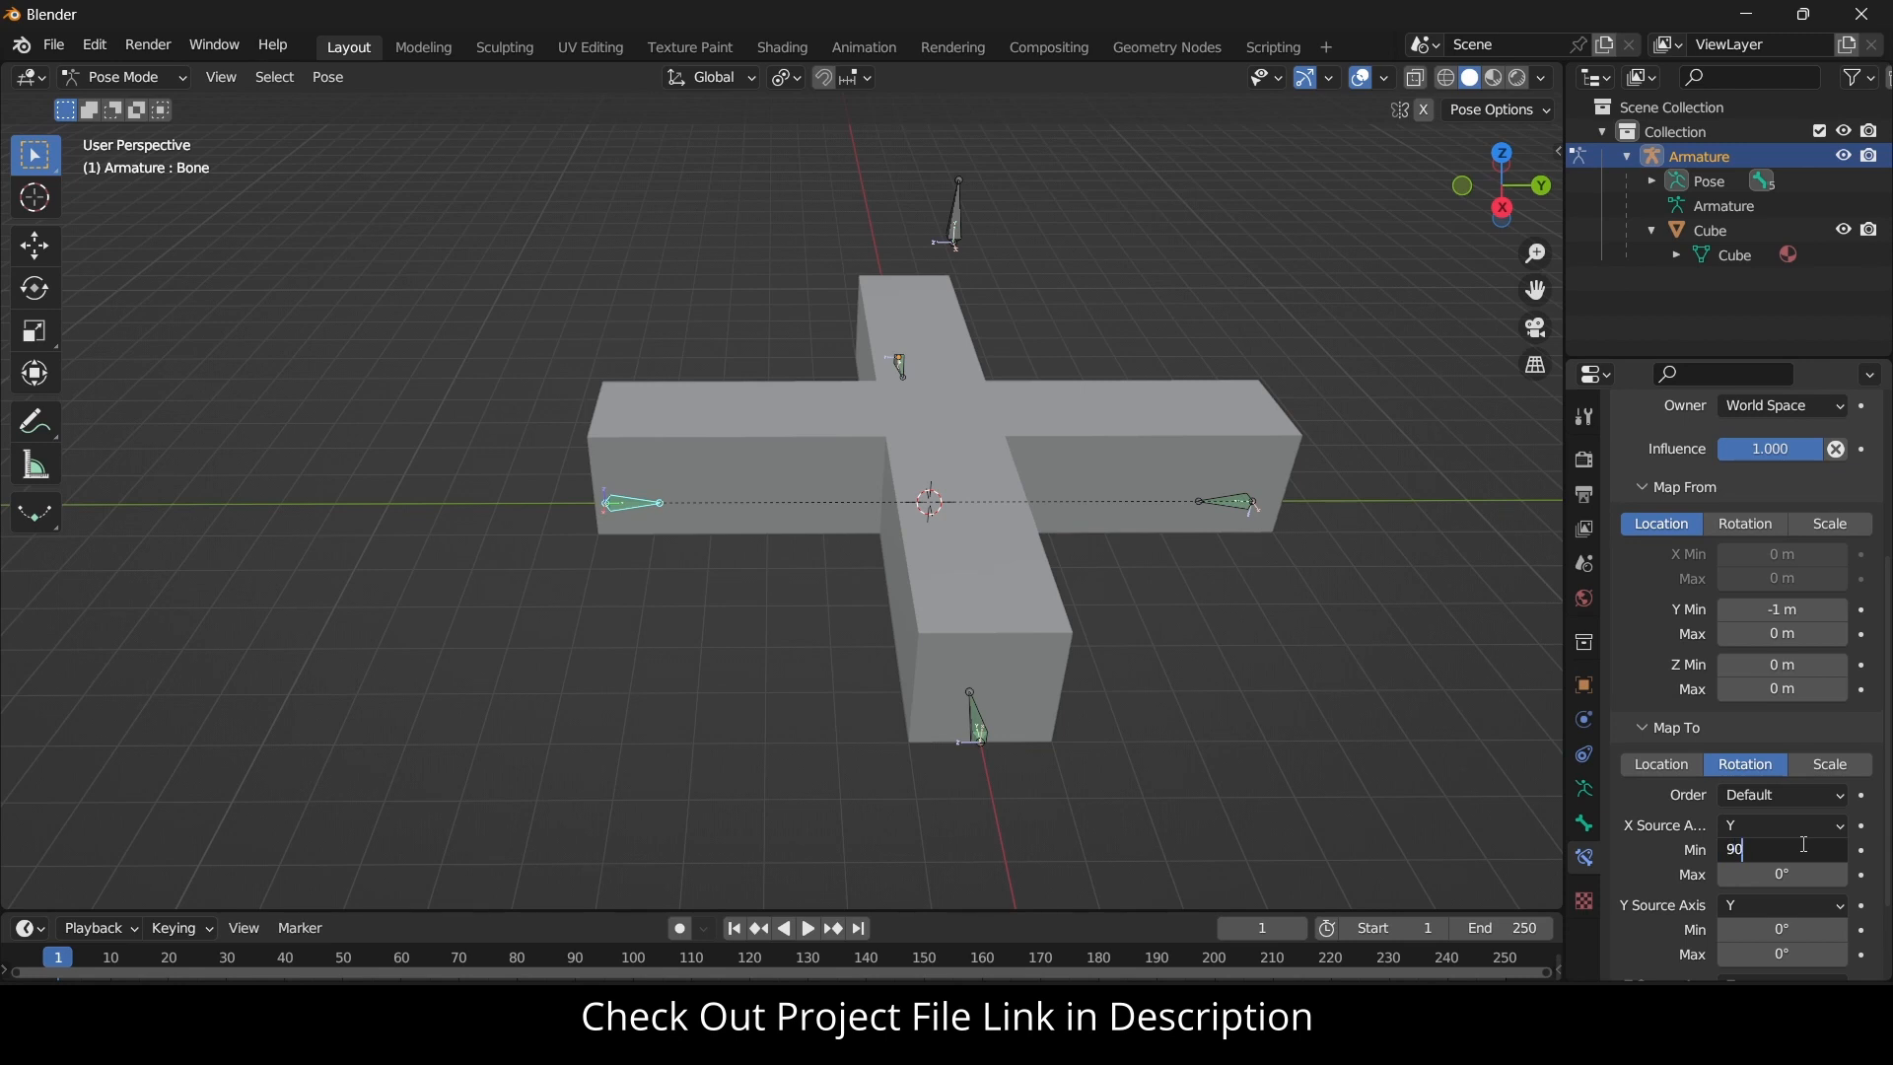
pyautogui.press('Return')
# Test the new constraint by moving the Controller bone about -2 m along the global Y axis, then cancel the move.
pyautogui.click(949, 229)
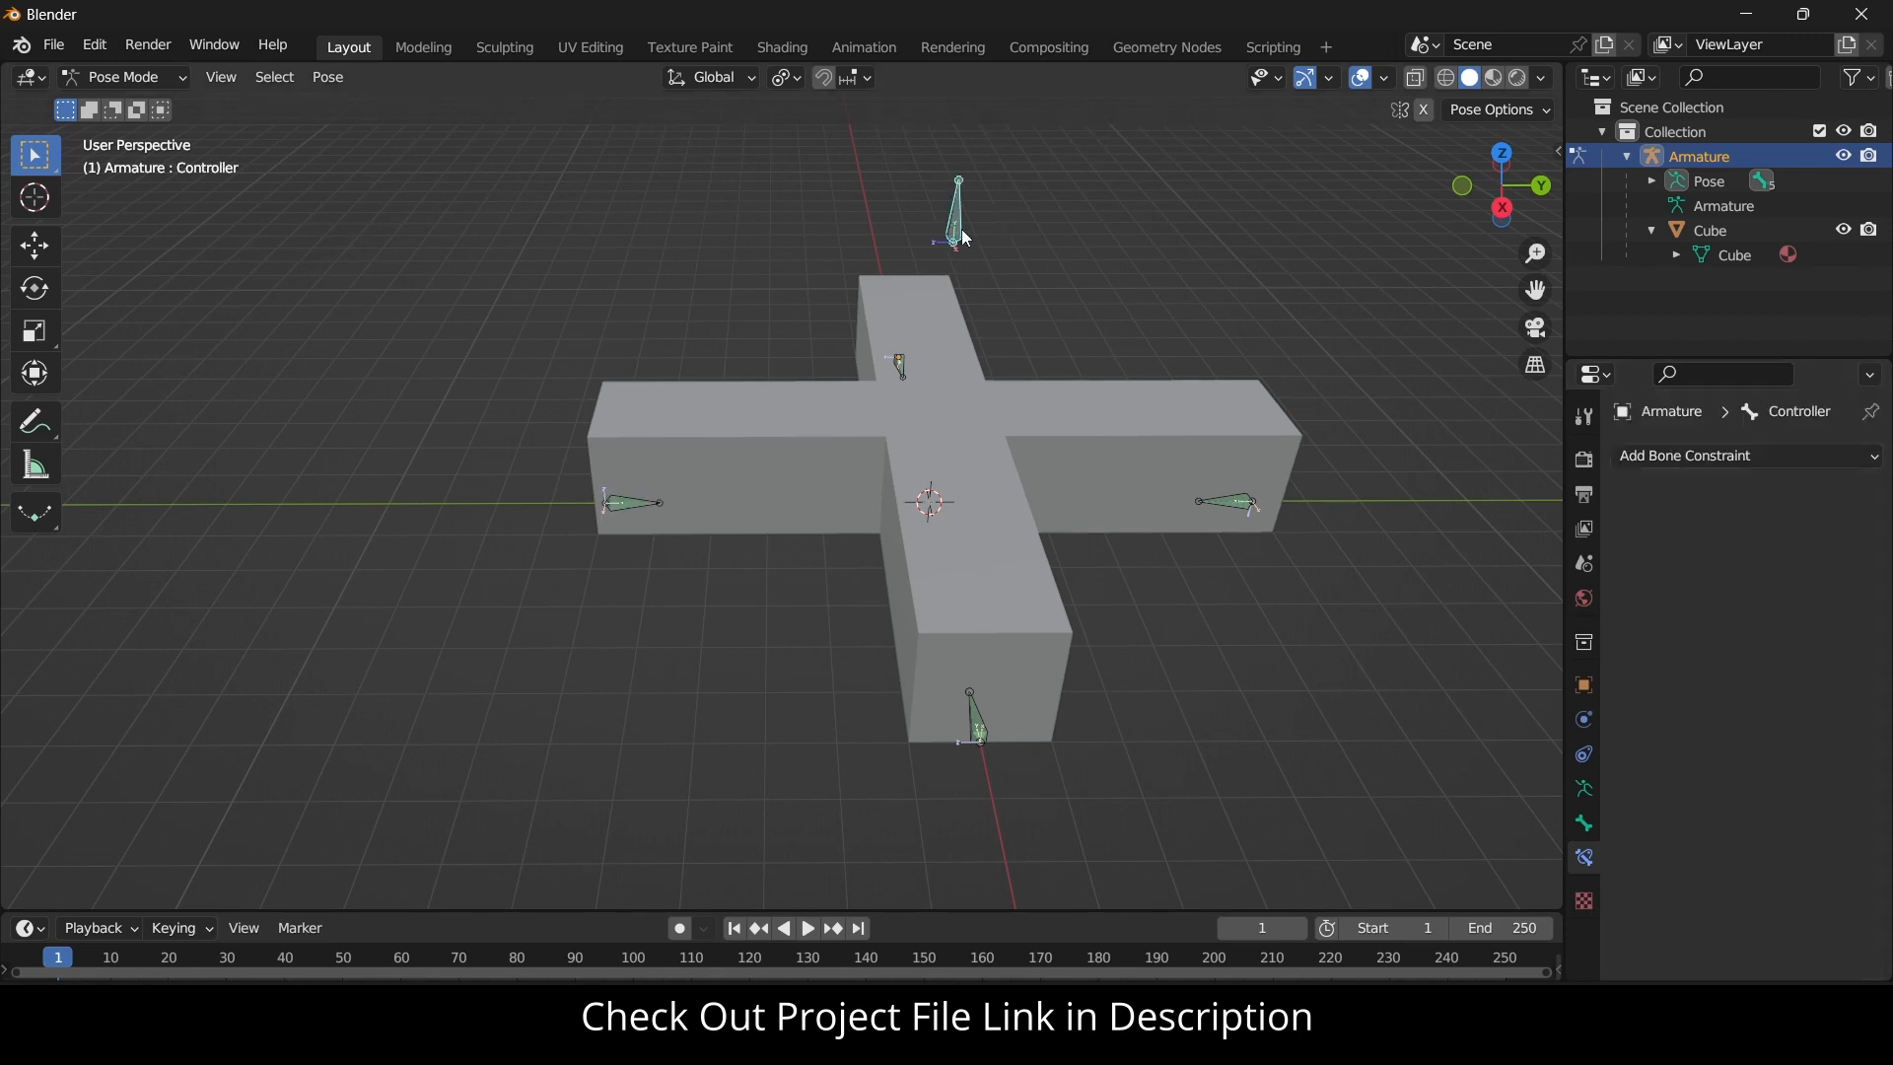
pyautogui.press('g')
pyautogui.press('y')
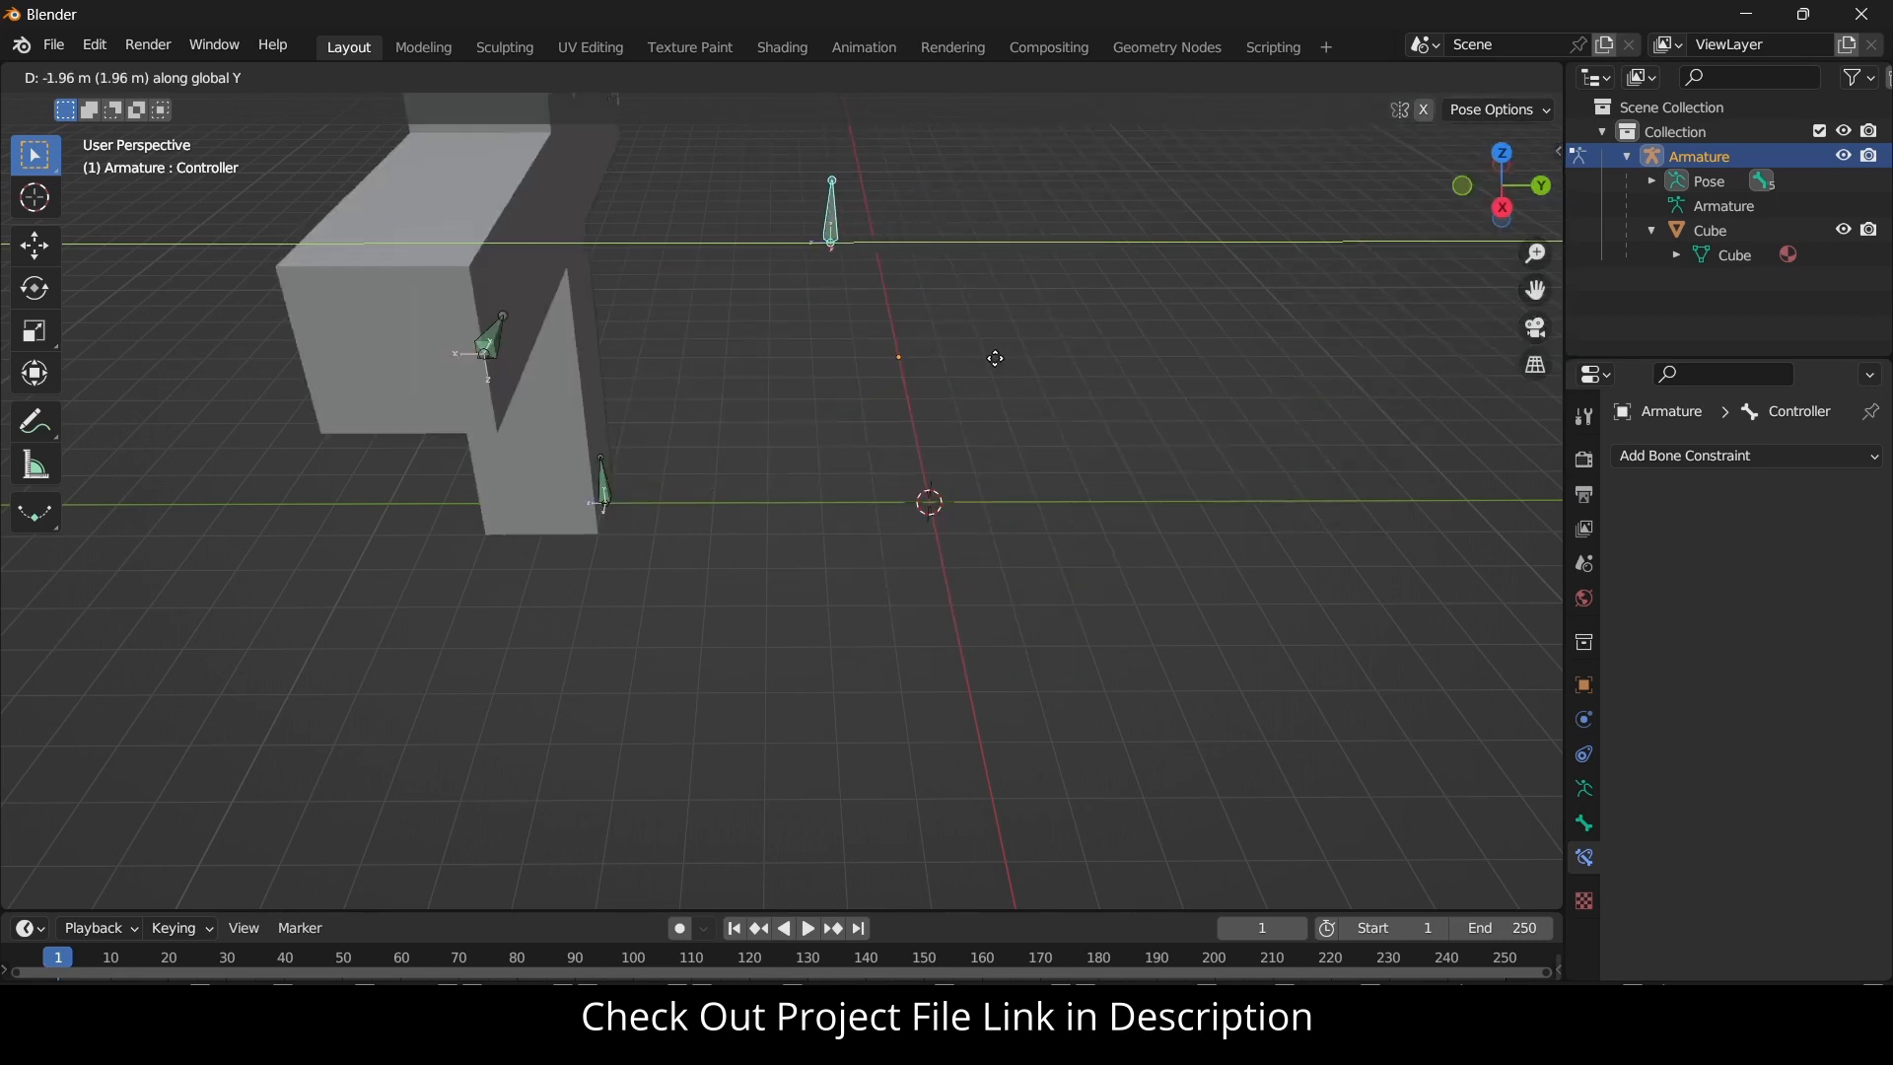
pyautogui.press('Escape')
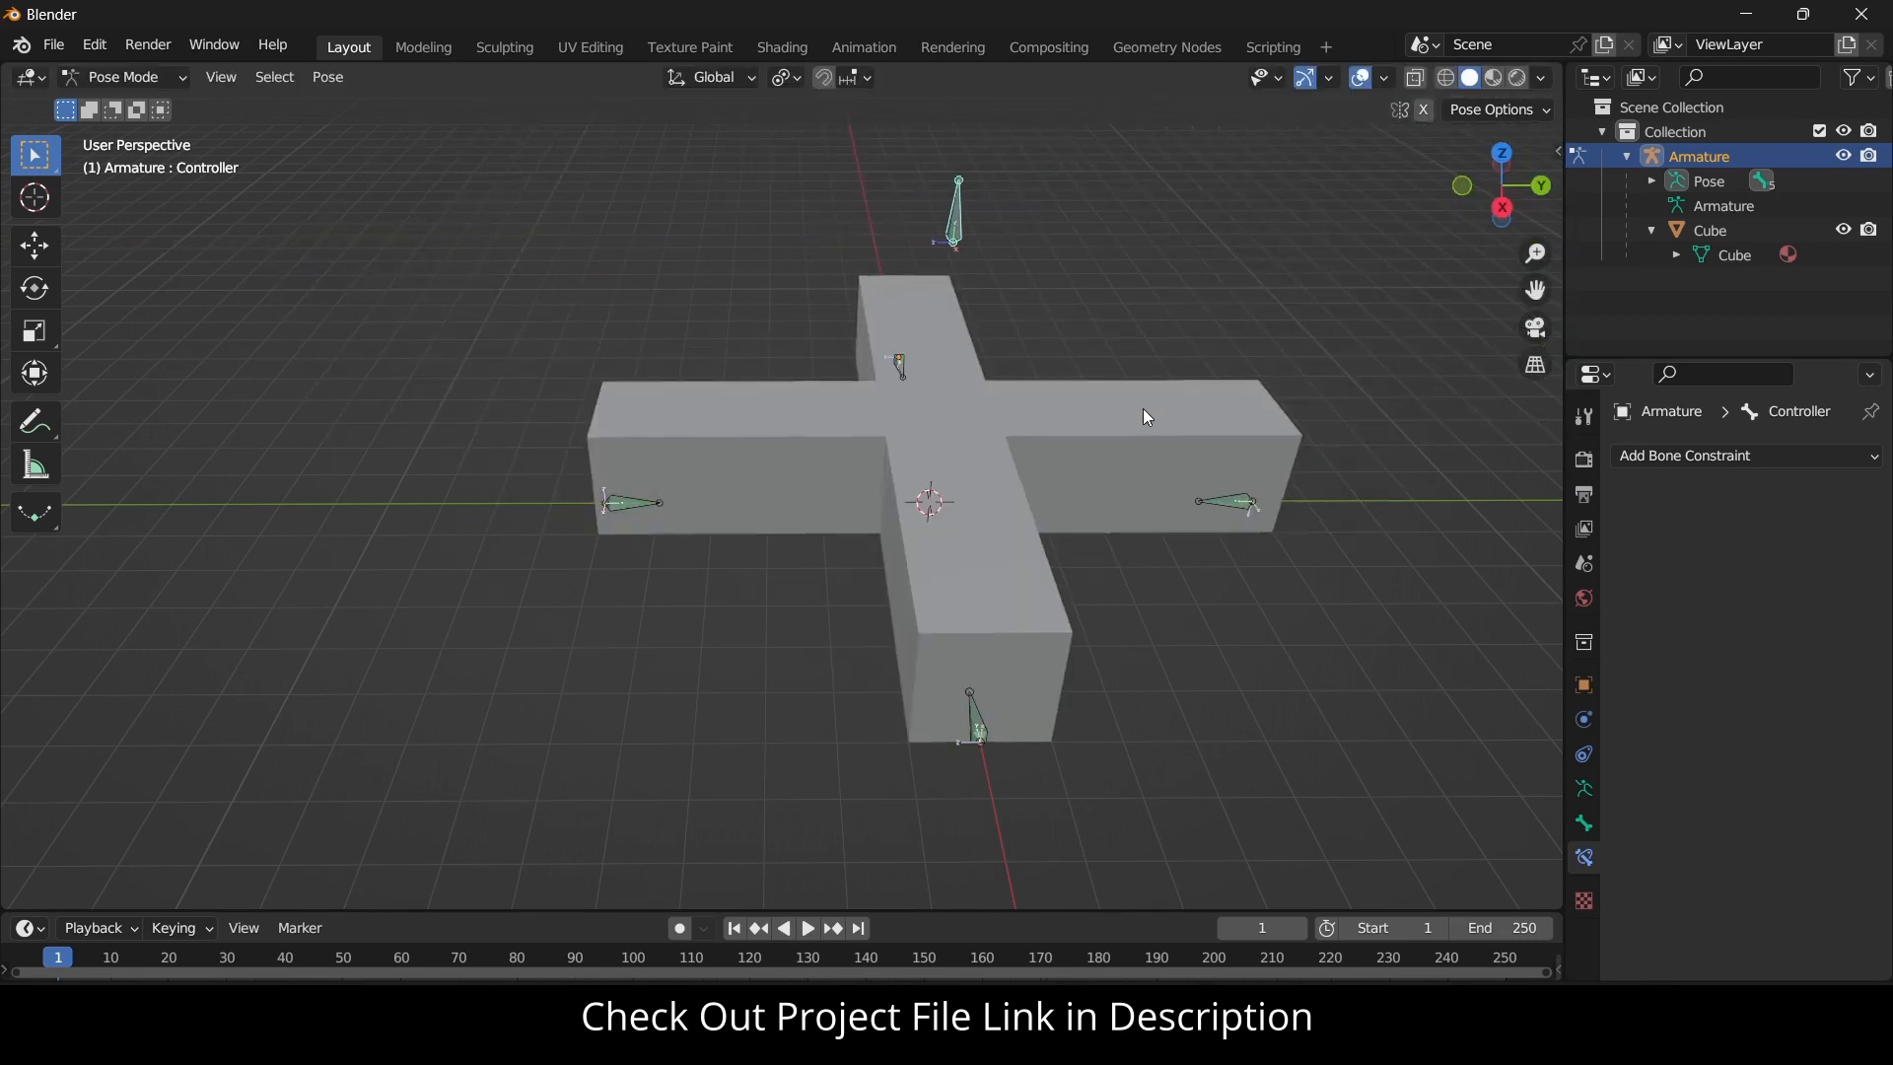
# In Object Mode, add a sphere-shaped empty and raise it about 6.7 m along the global Z axis.
pyautogui.moveTo(1143, 408)
pyautogui.mouseDown(button='middle')
pyautogui.moveTo(1120, 390)
pyautogui.moveTo(1080, 422)
pyautogui.moveTo(1167, 404)
pyautogui.moveTo(1150, 395)
pyautogui.mouseUp(button='middle')
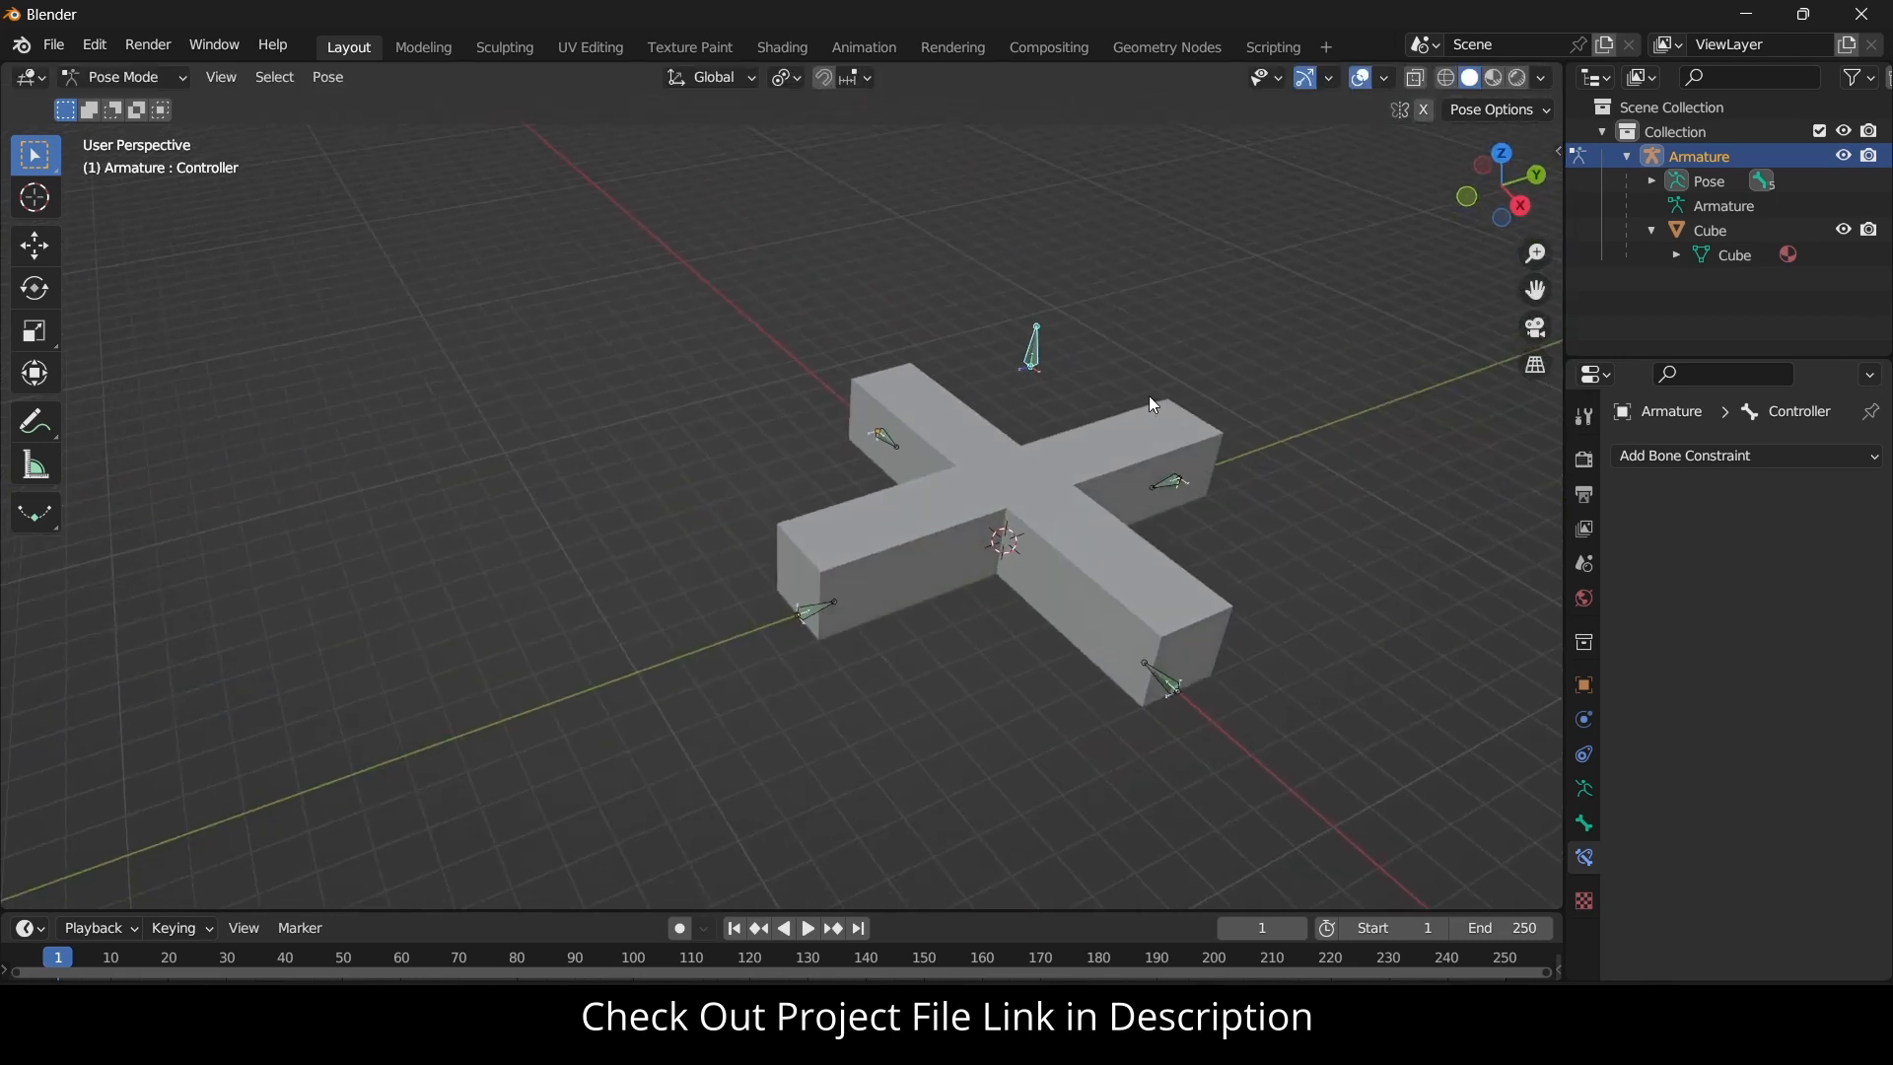
pyautogui.scroll(2, 1150, 394)
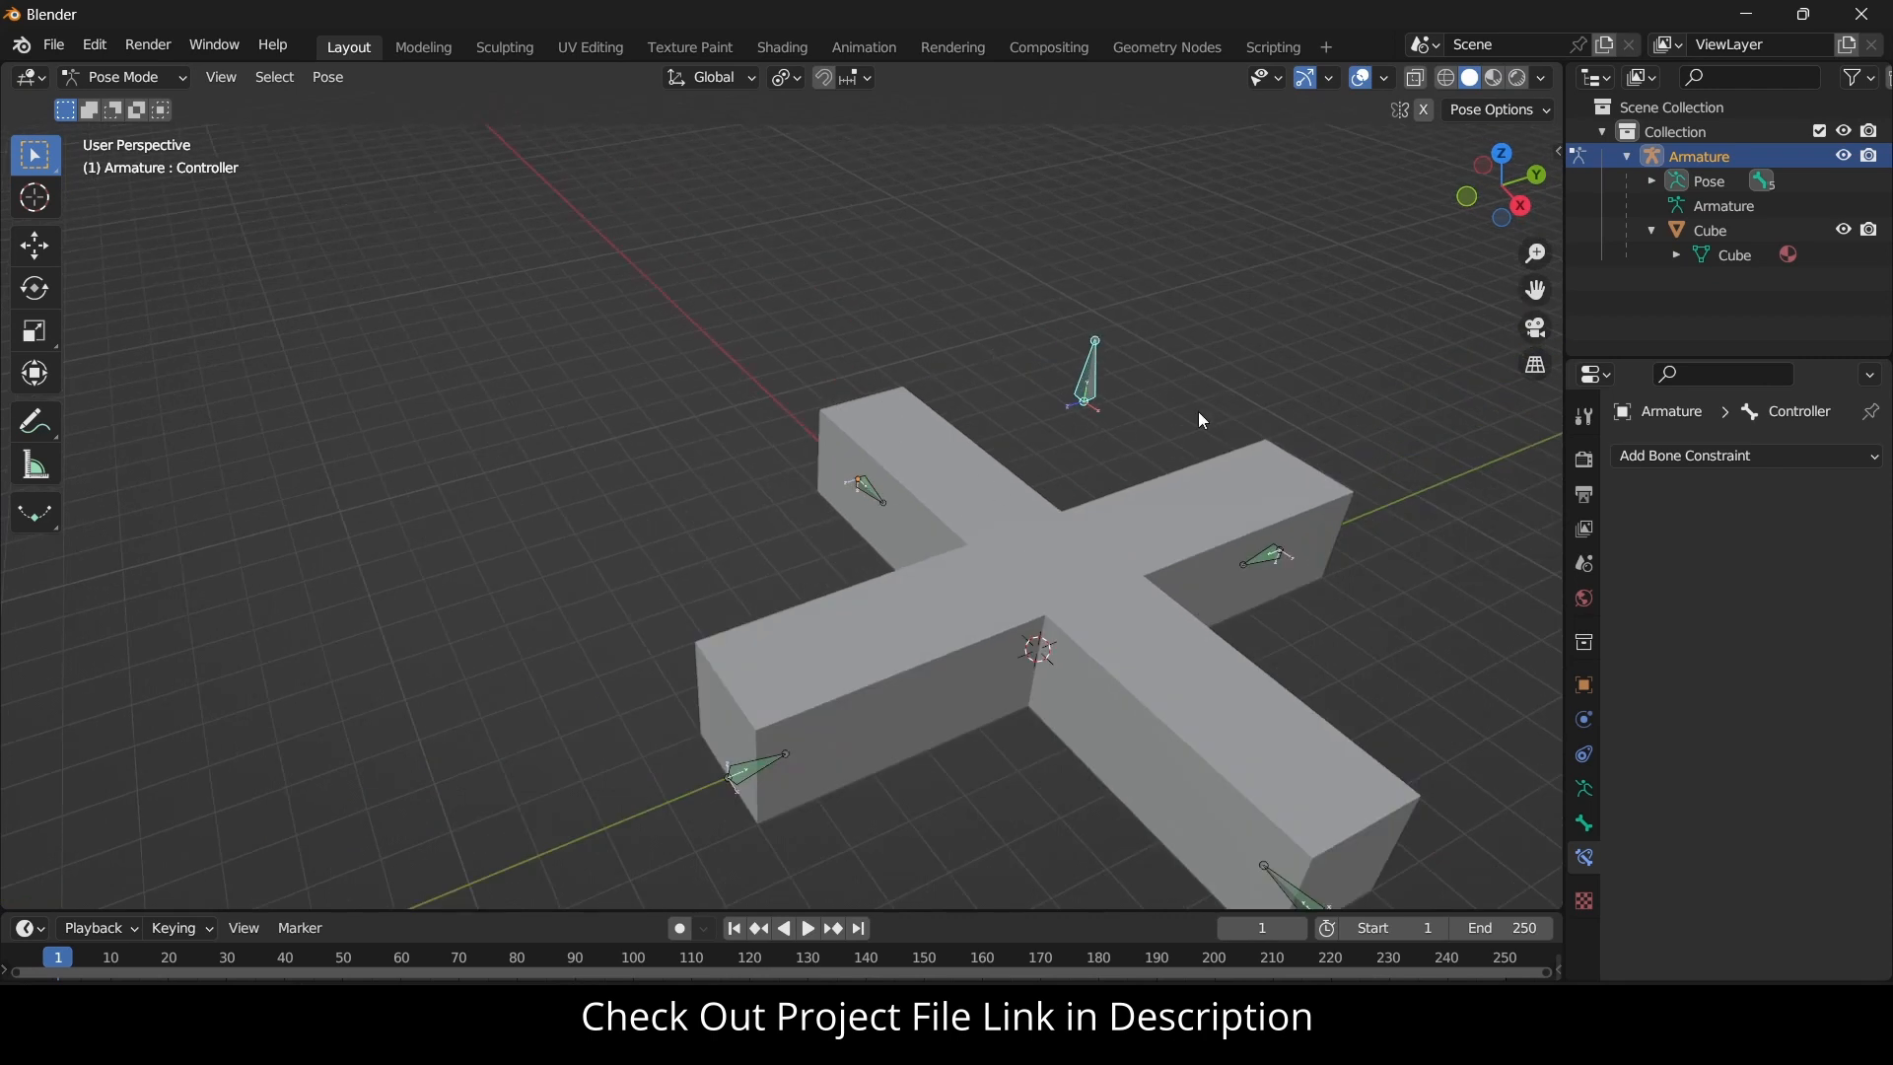
pyautogui.click(152, 83)
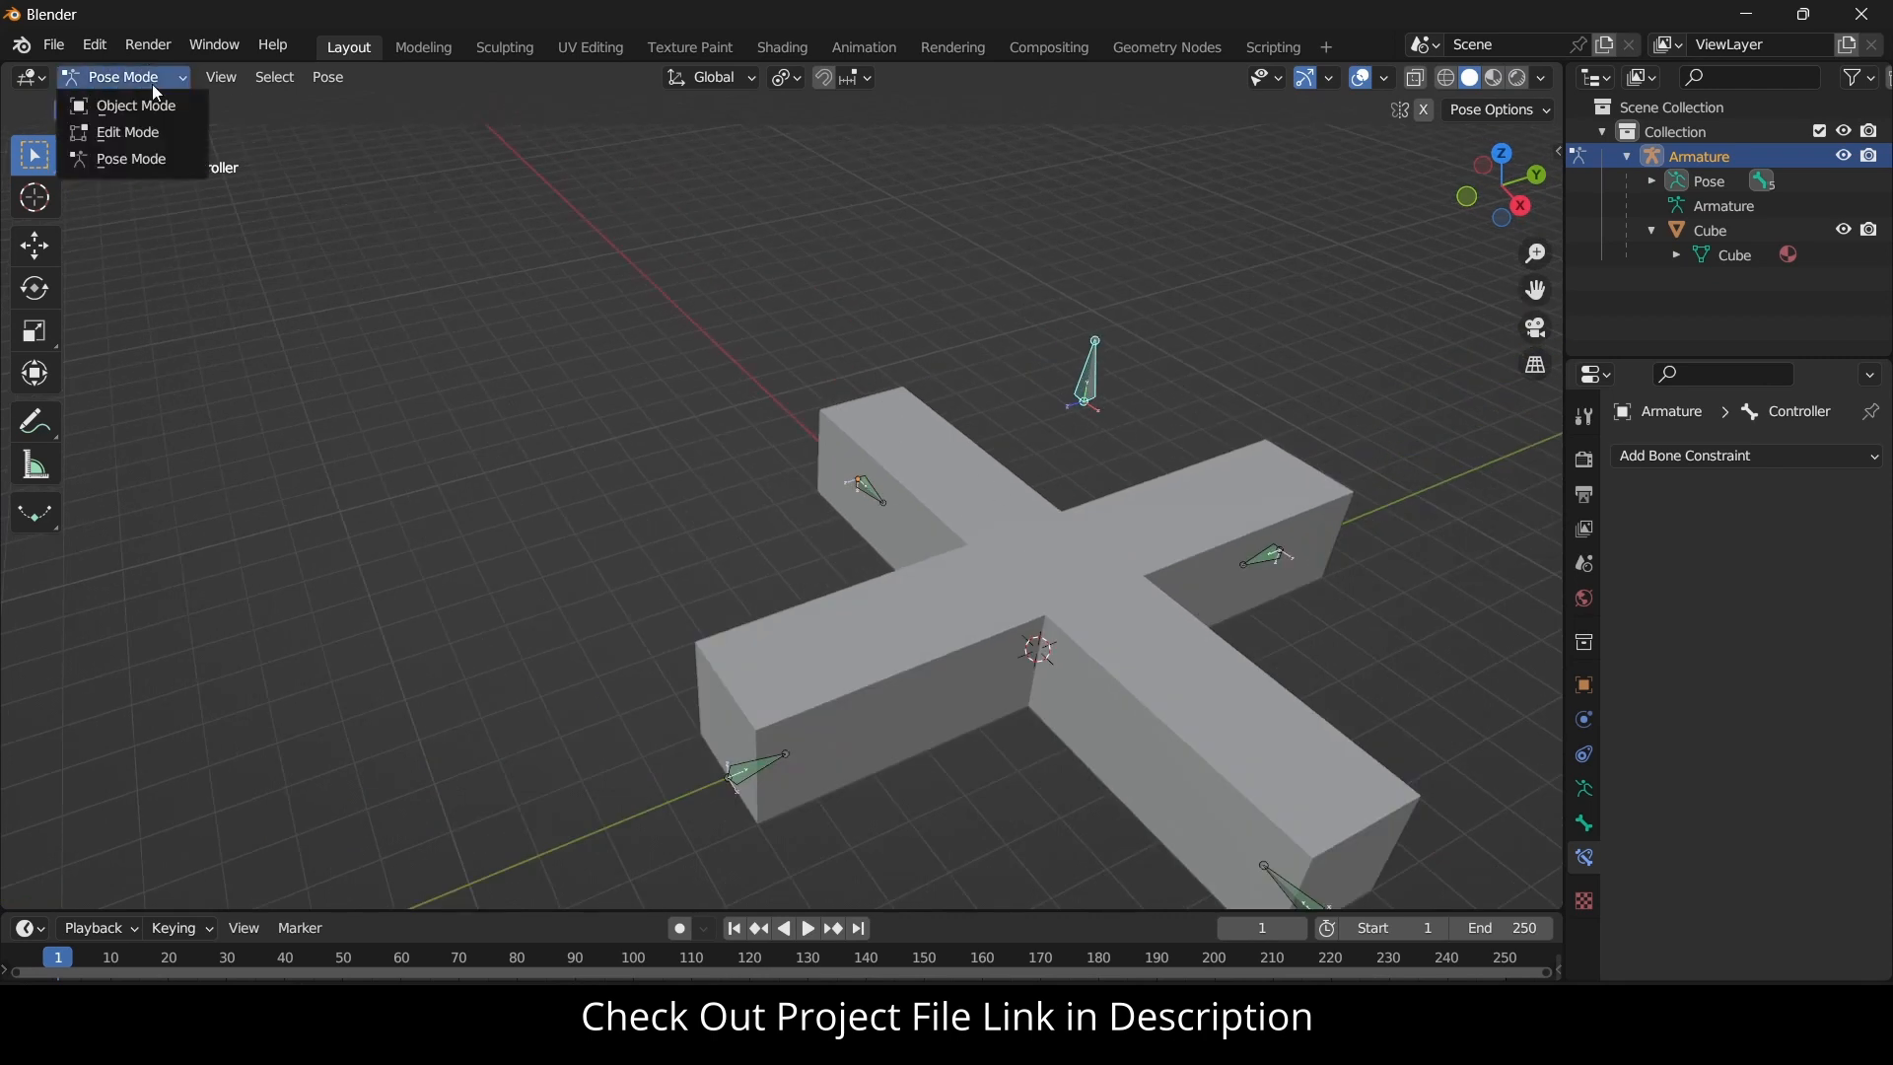
pyautogui.click(138, 102)
pyautogui.click(319, 79)
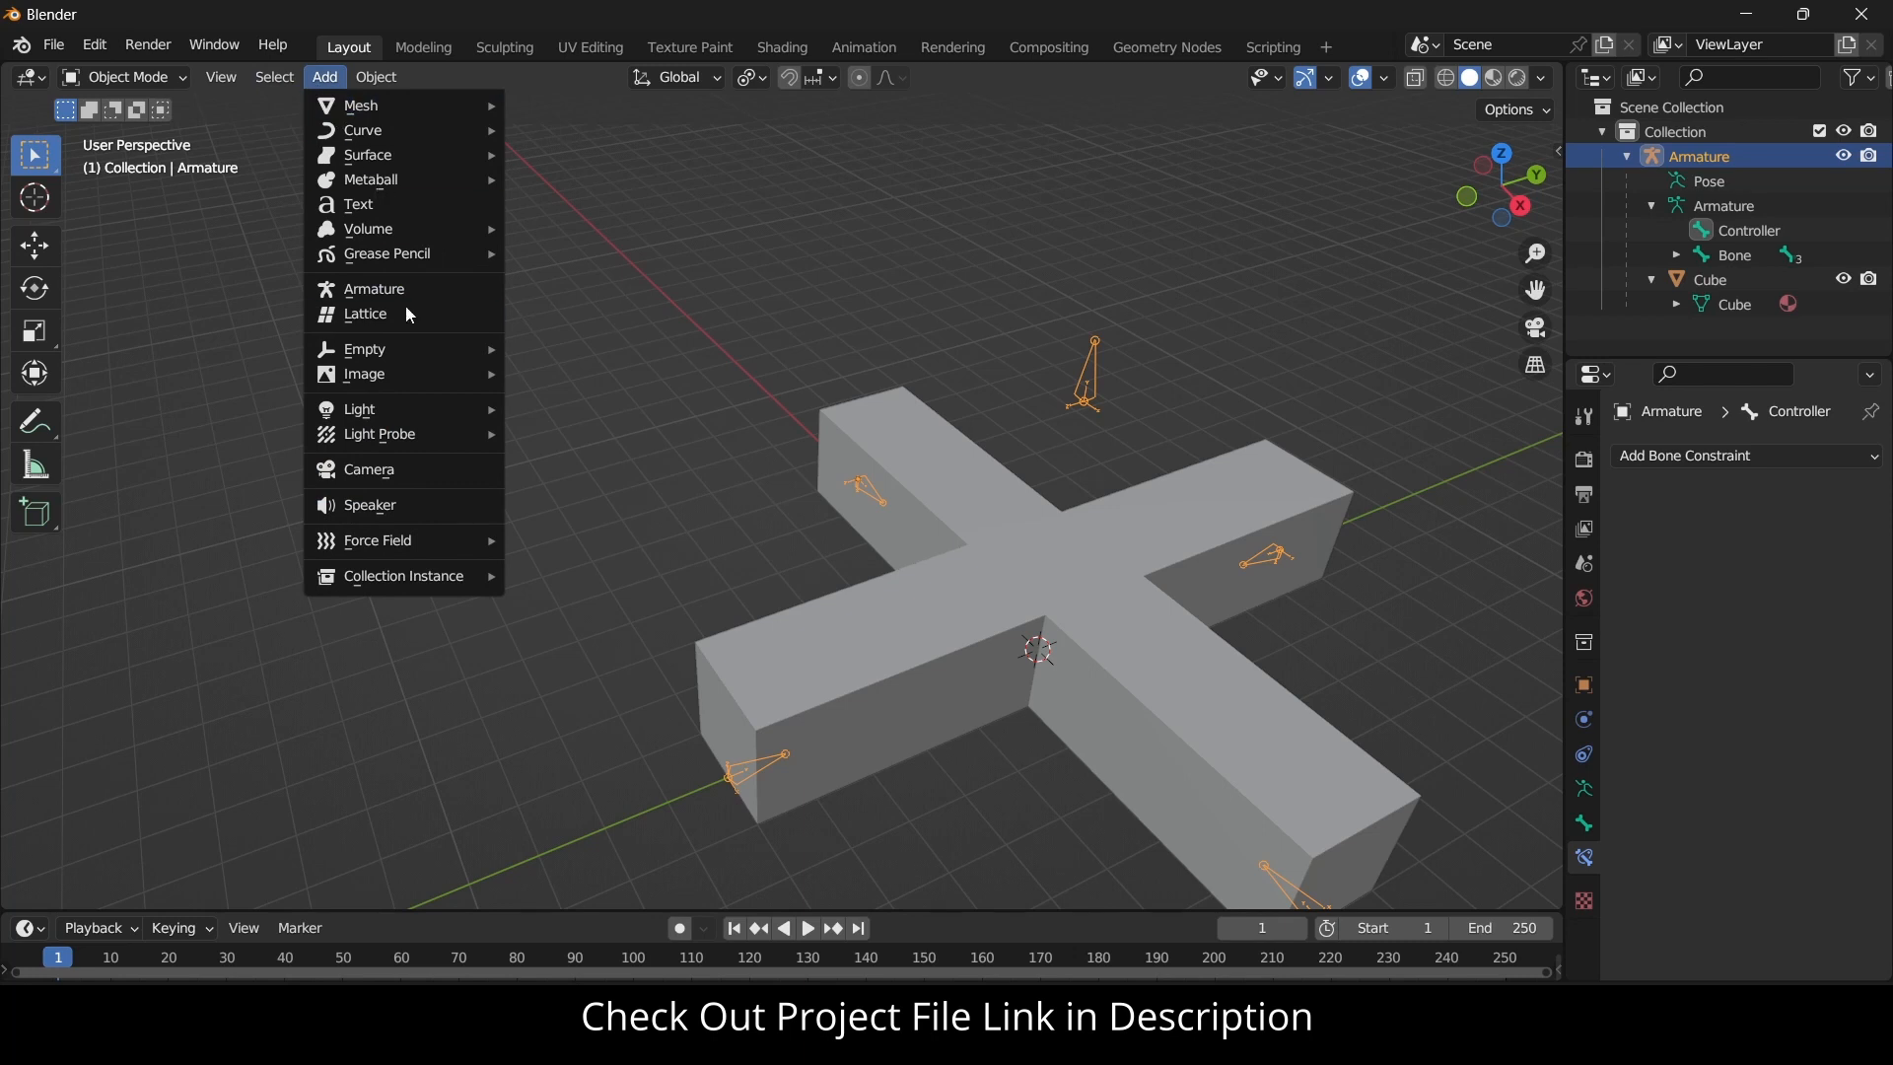
pyautogui.moveTo(424, 347)
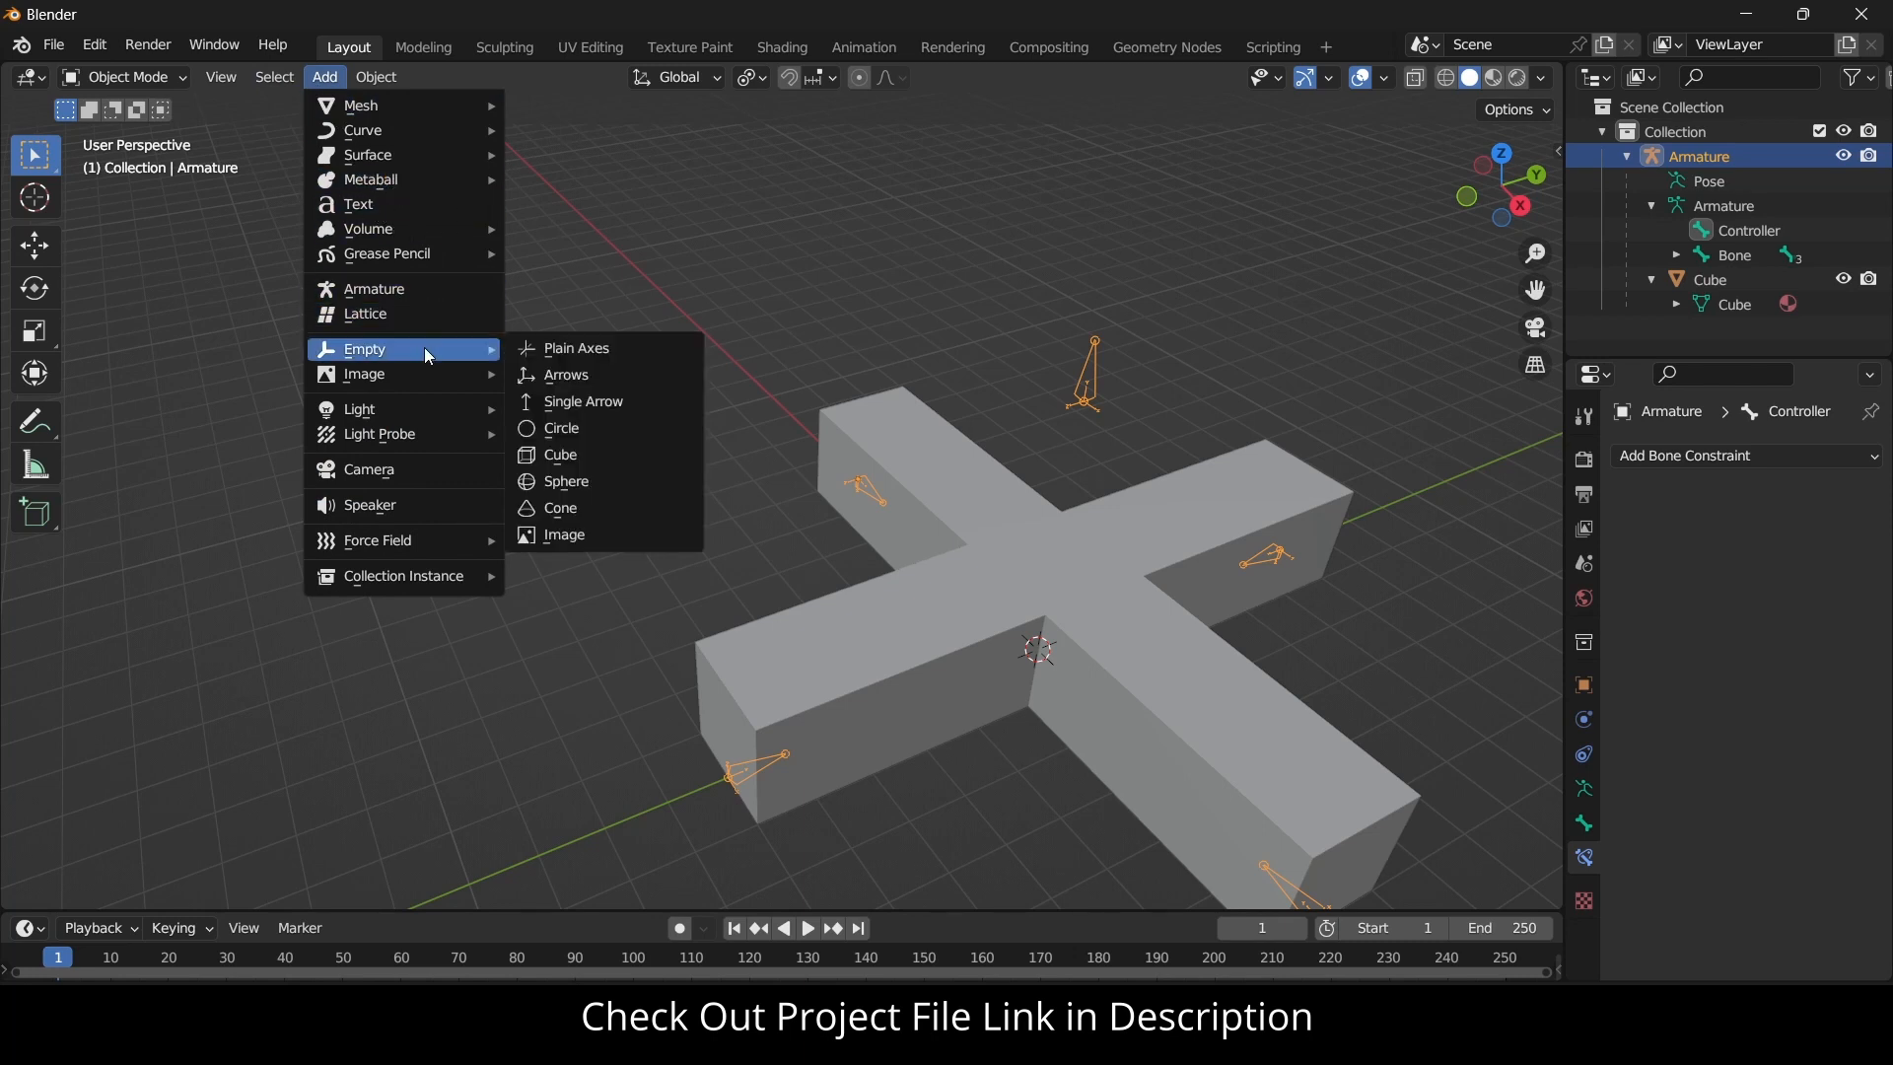
pyautogui.click(654, 485)
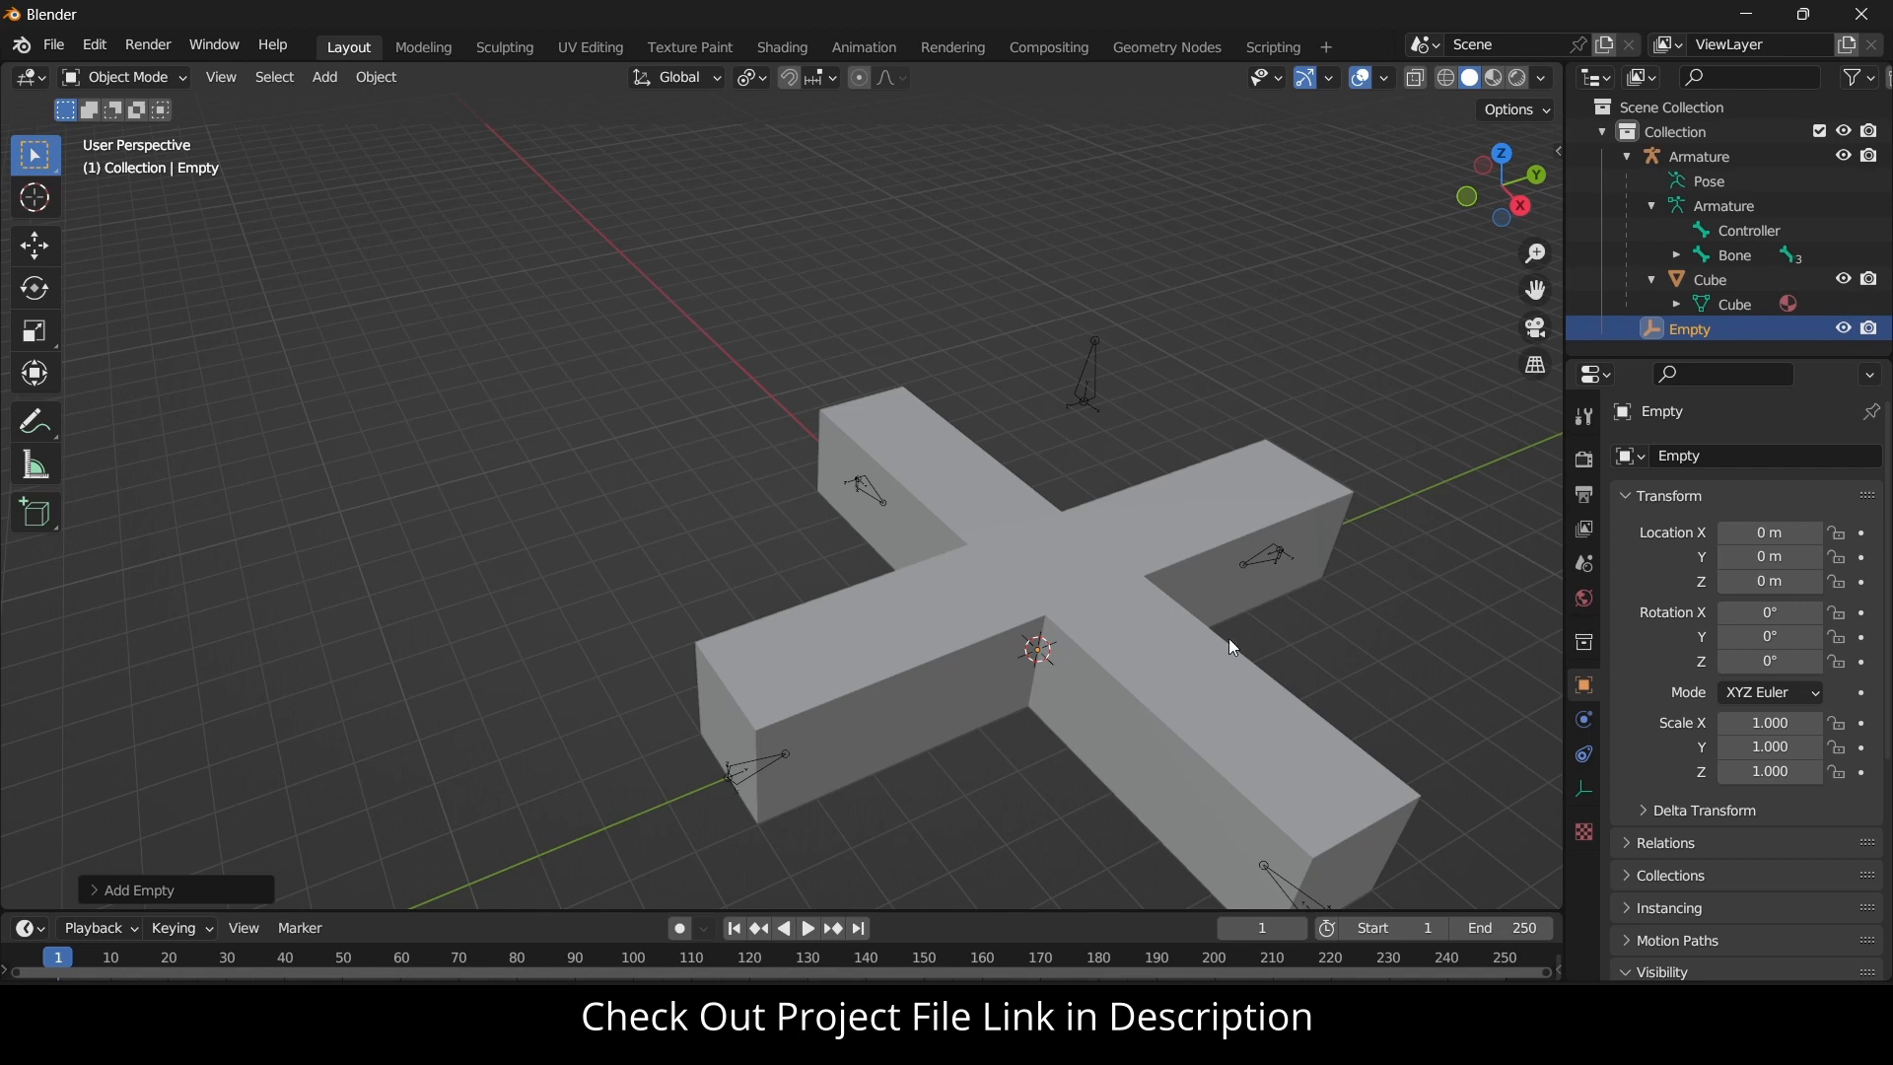
pyautogui.press('g')
pyautogui.press('z')
pyautogui.click(1223, 274)
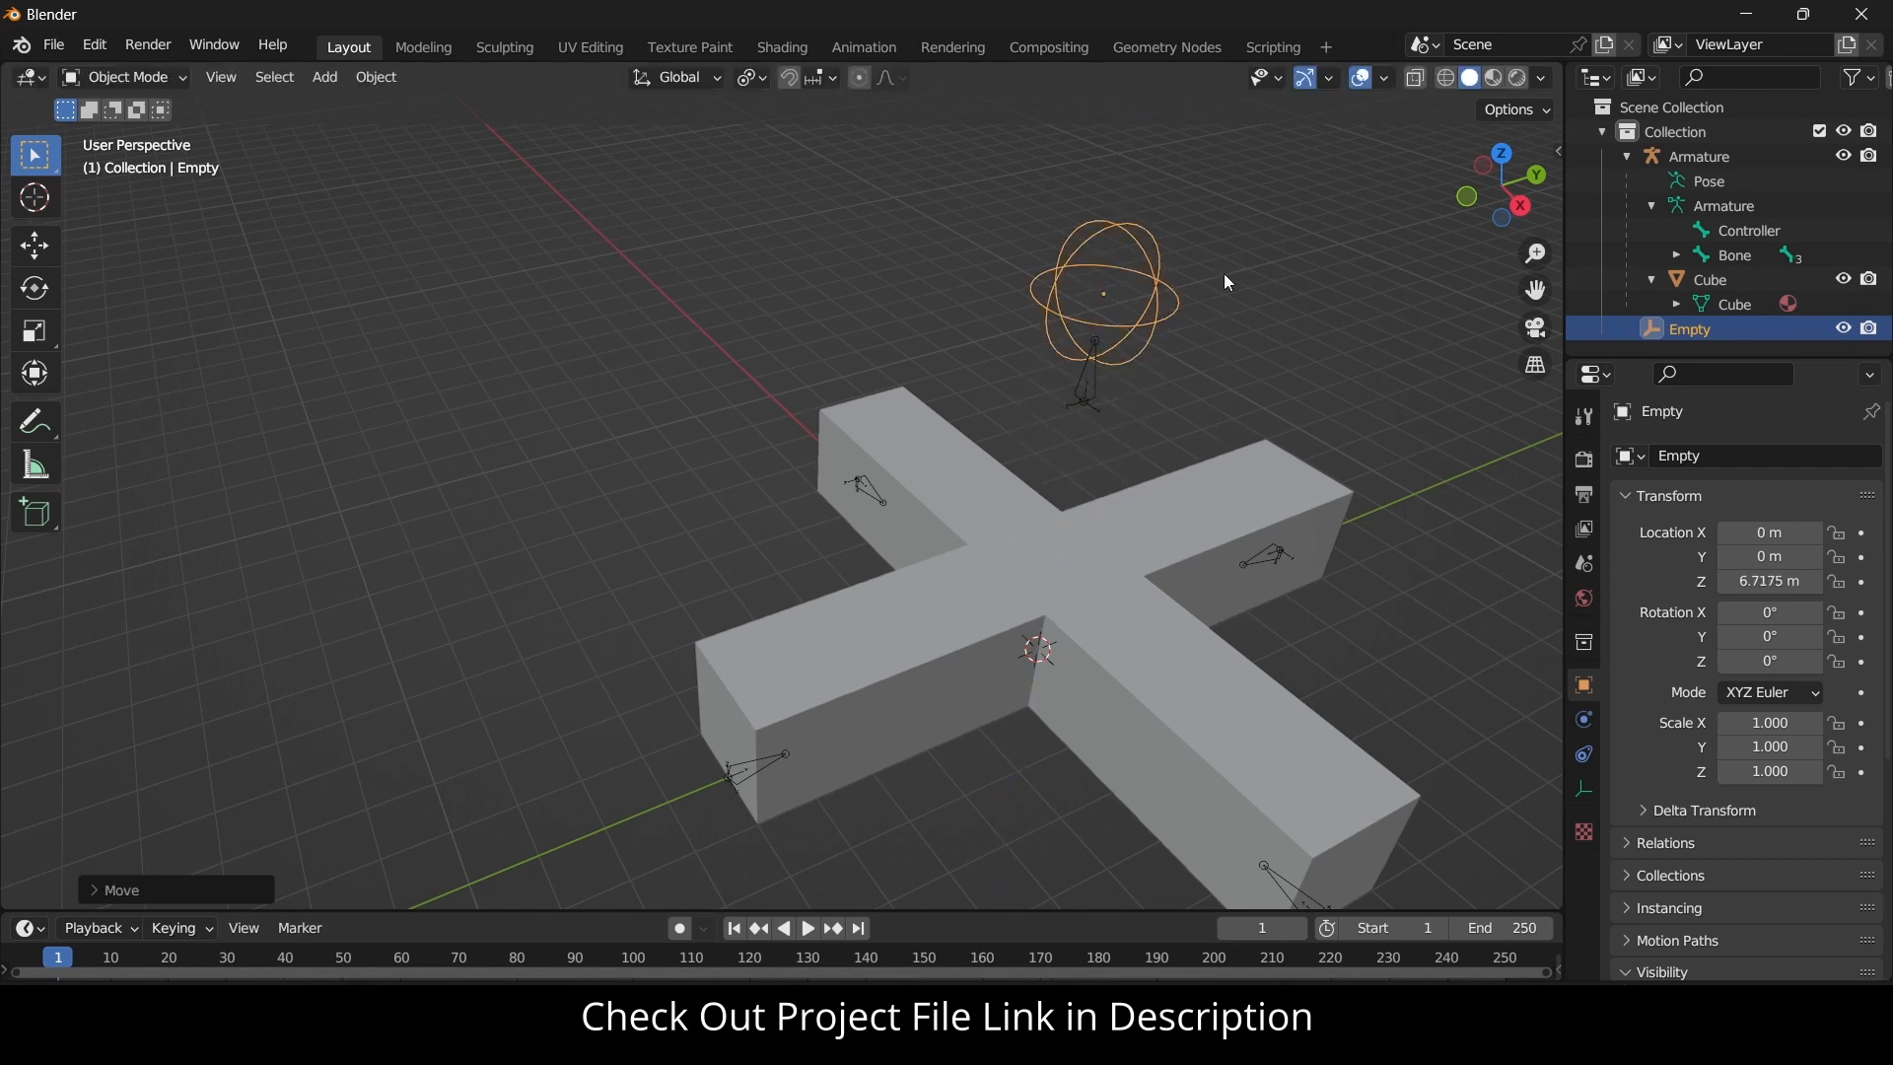
# In the Armature's Pose Mode, set the Controller bone's custom shape object to Empty in its viewport display settings.
pyautogui.scroll(3, 1124, 389)
pyautogui.click(1073, 393)
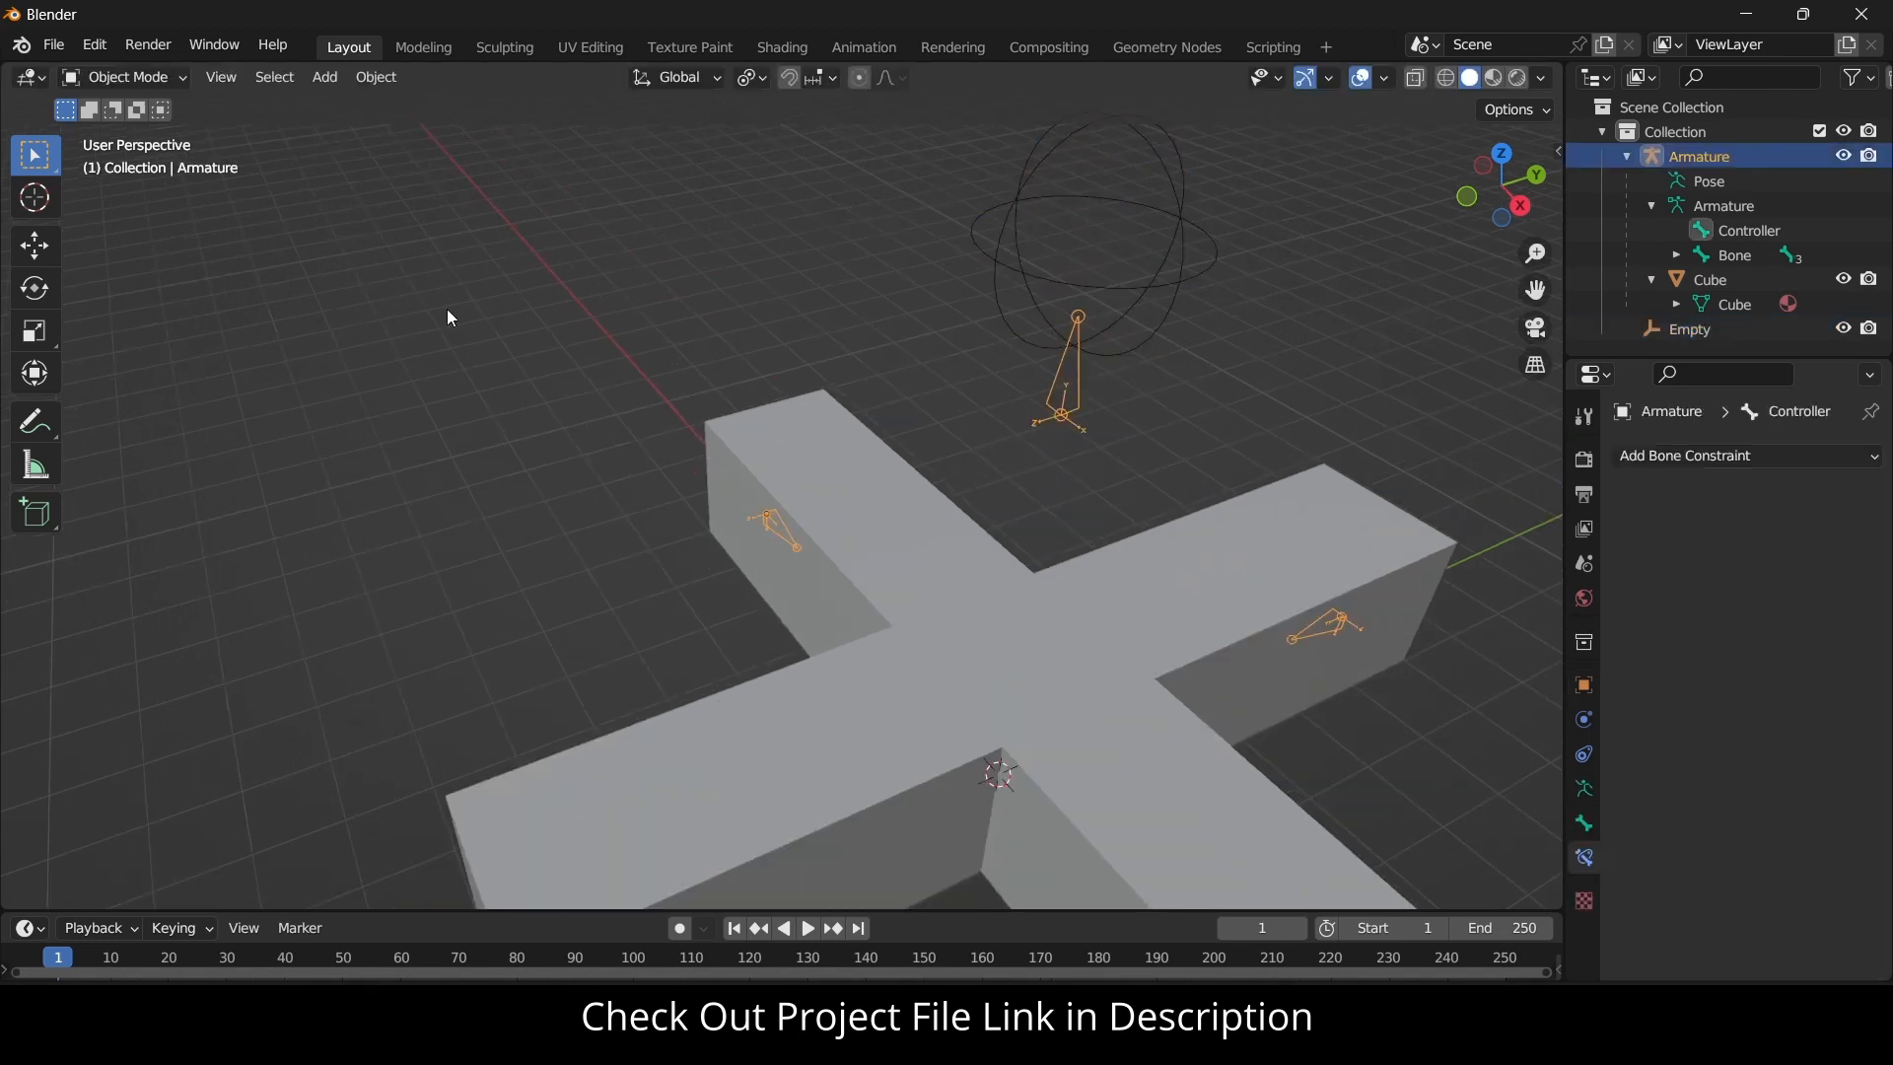
pyautogui.click(134, 79)
pyautogui.click(150, 161)
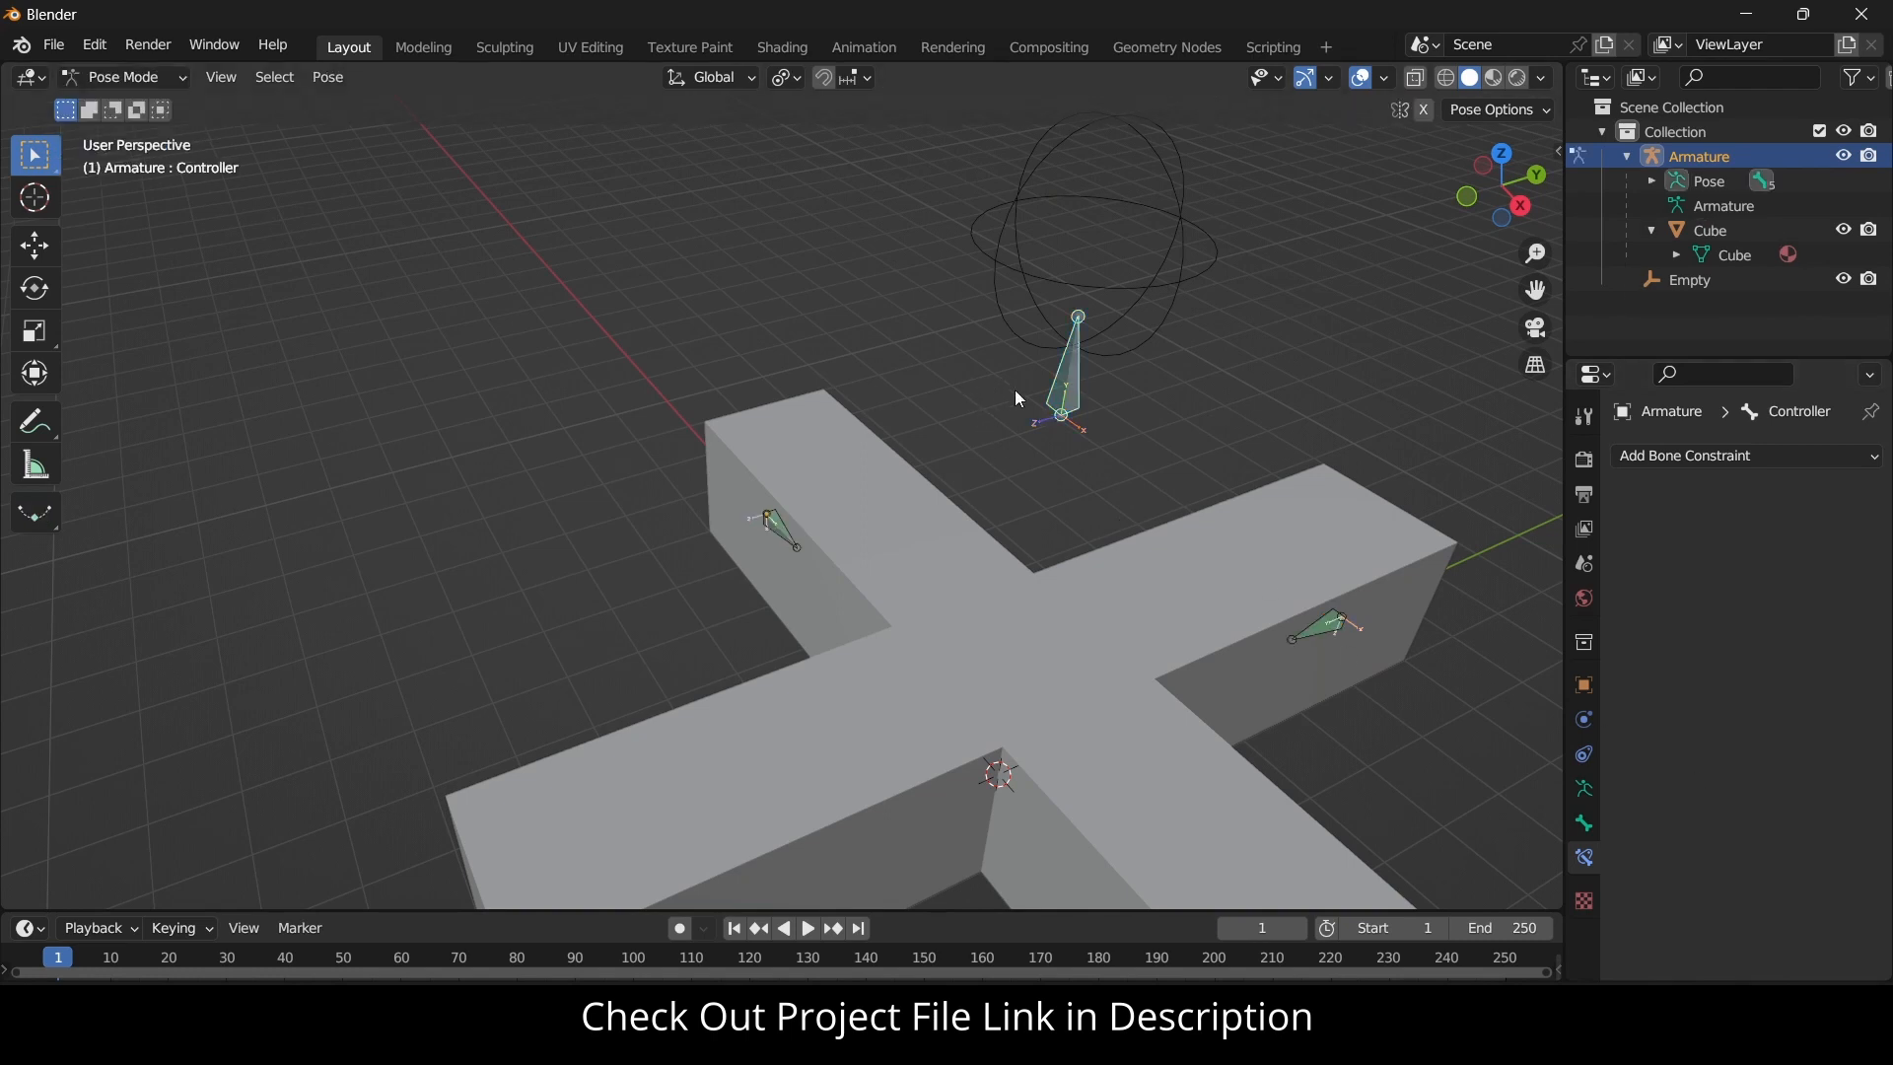
pyautogui.click(1584, 826)
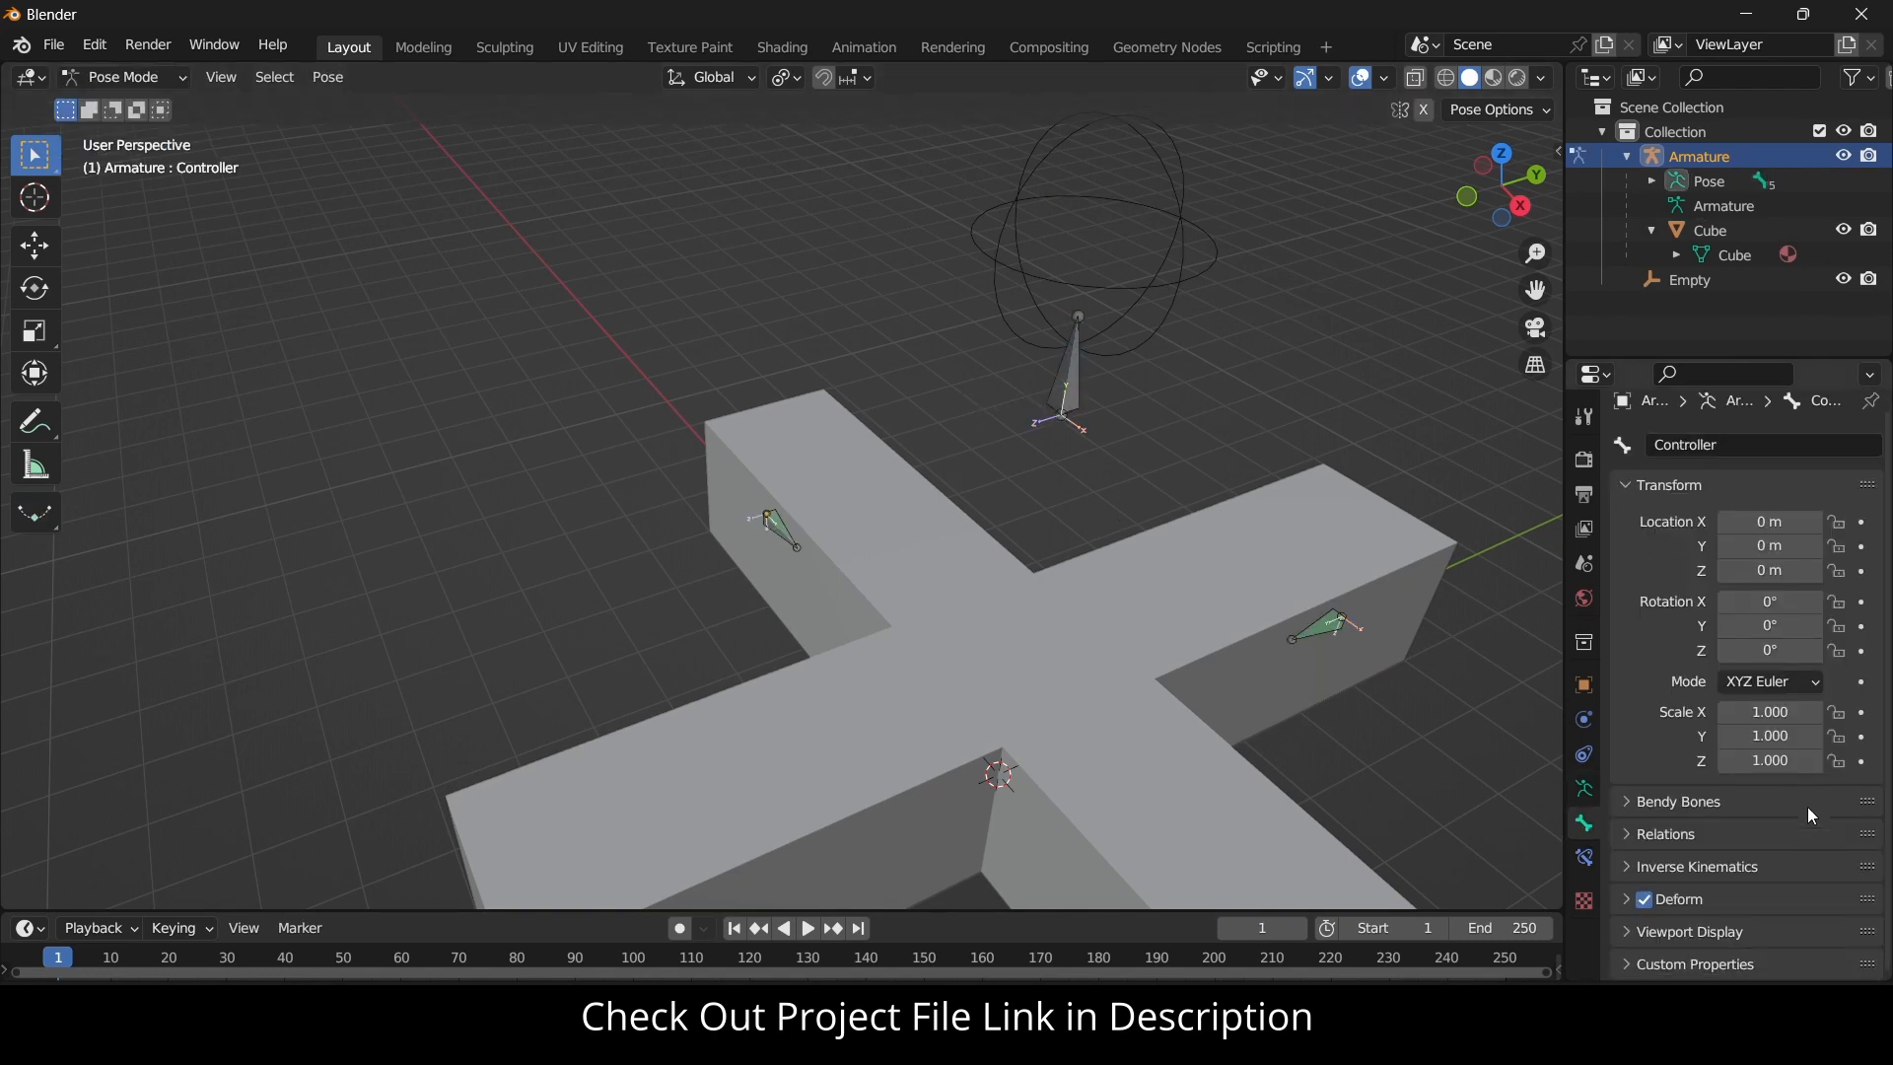
pyautogui.click(1766, 929)
pyautogui.scroll(-6, 1794, 848)
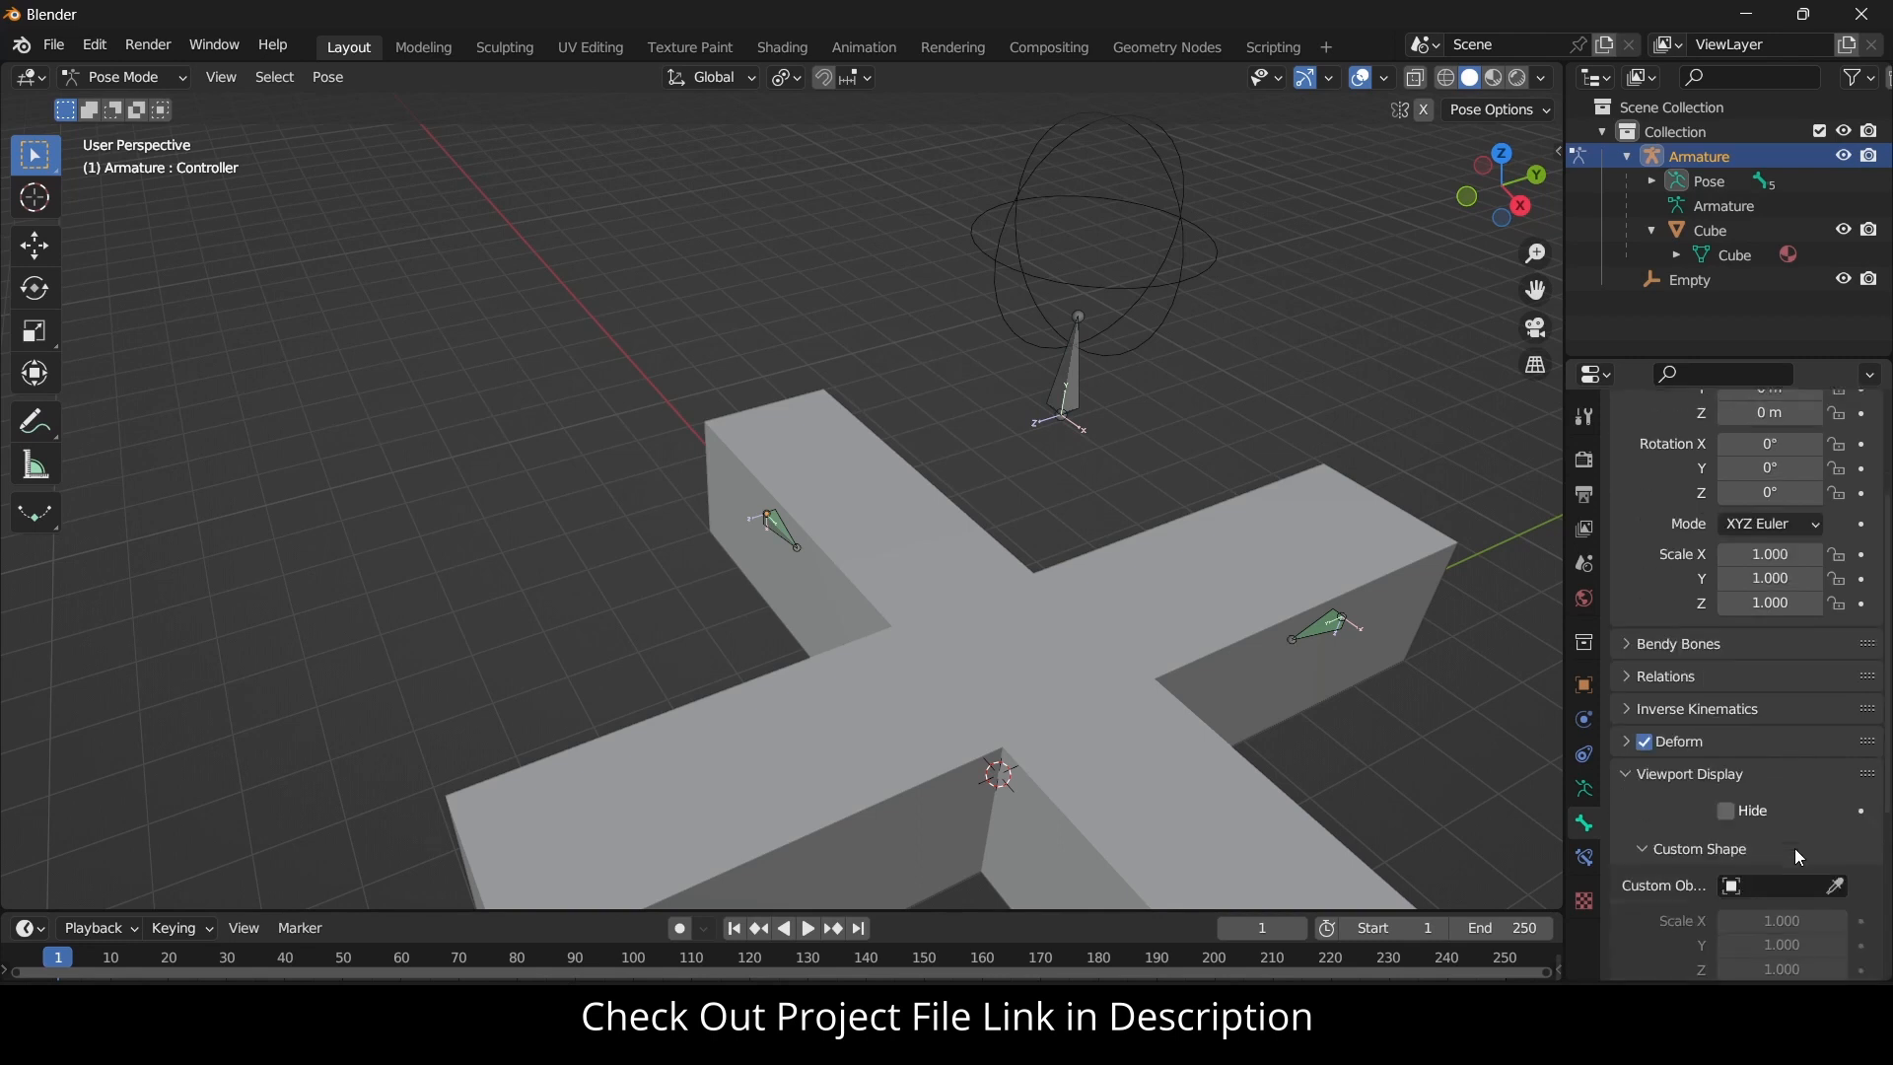
pyautogui.scroll(-2, 1794, 848)
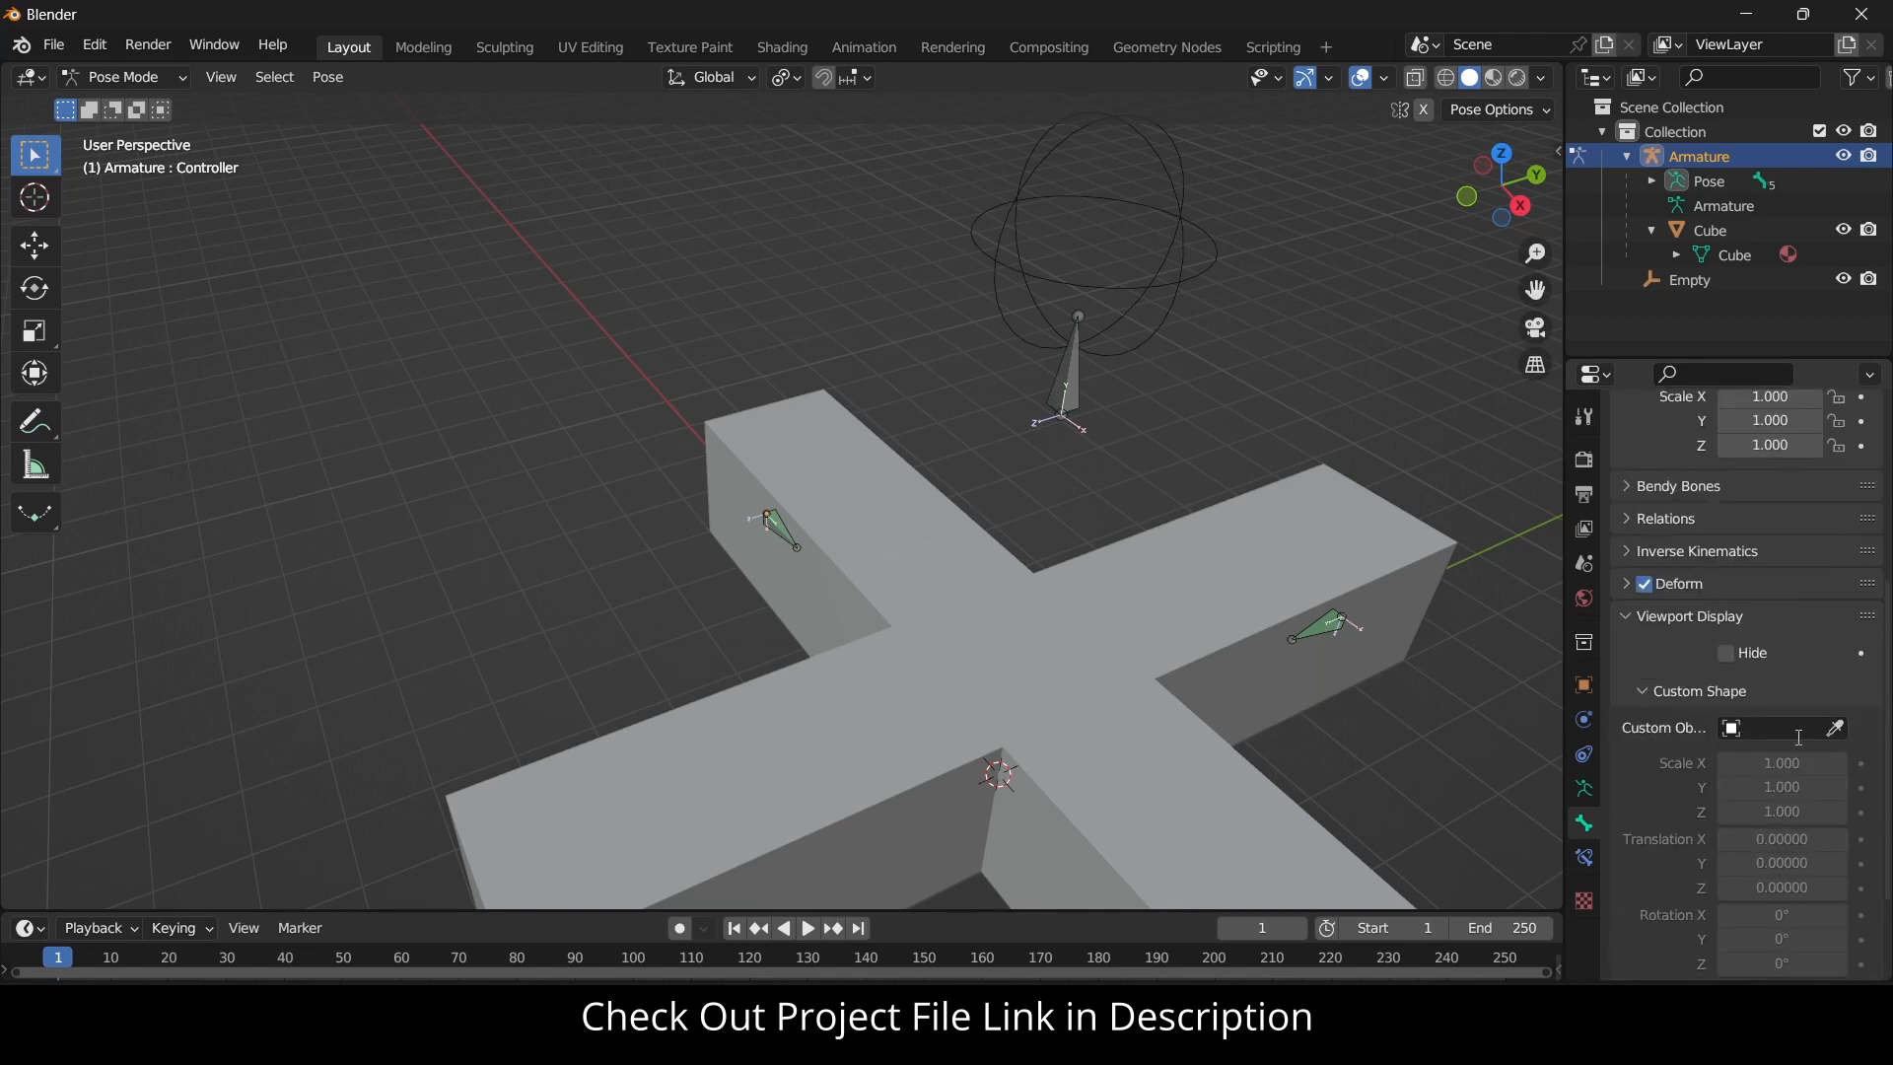
pyautogui.click(1799, 737)
pyautogui.click(1717, 516)
# Delete the original sphere empty from the scene, then reselect the Armature and return to Pose Mode.
pyautogui.scroll(-1, 1009, 481)
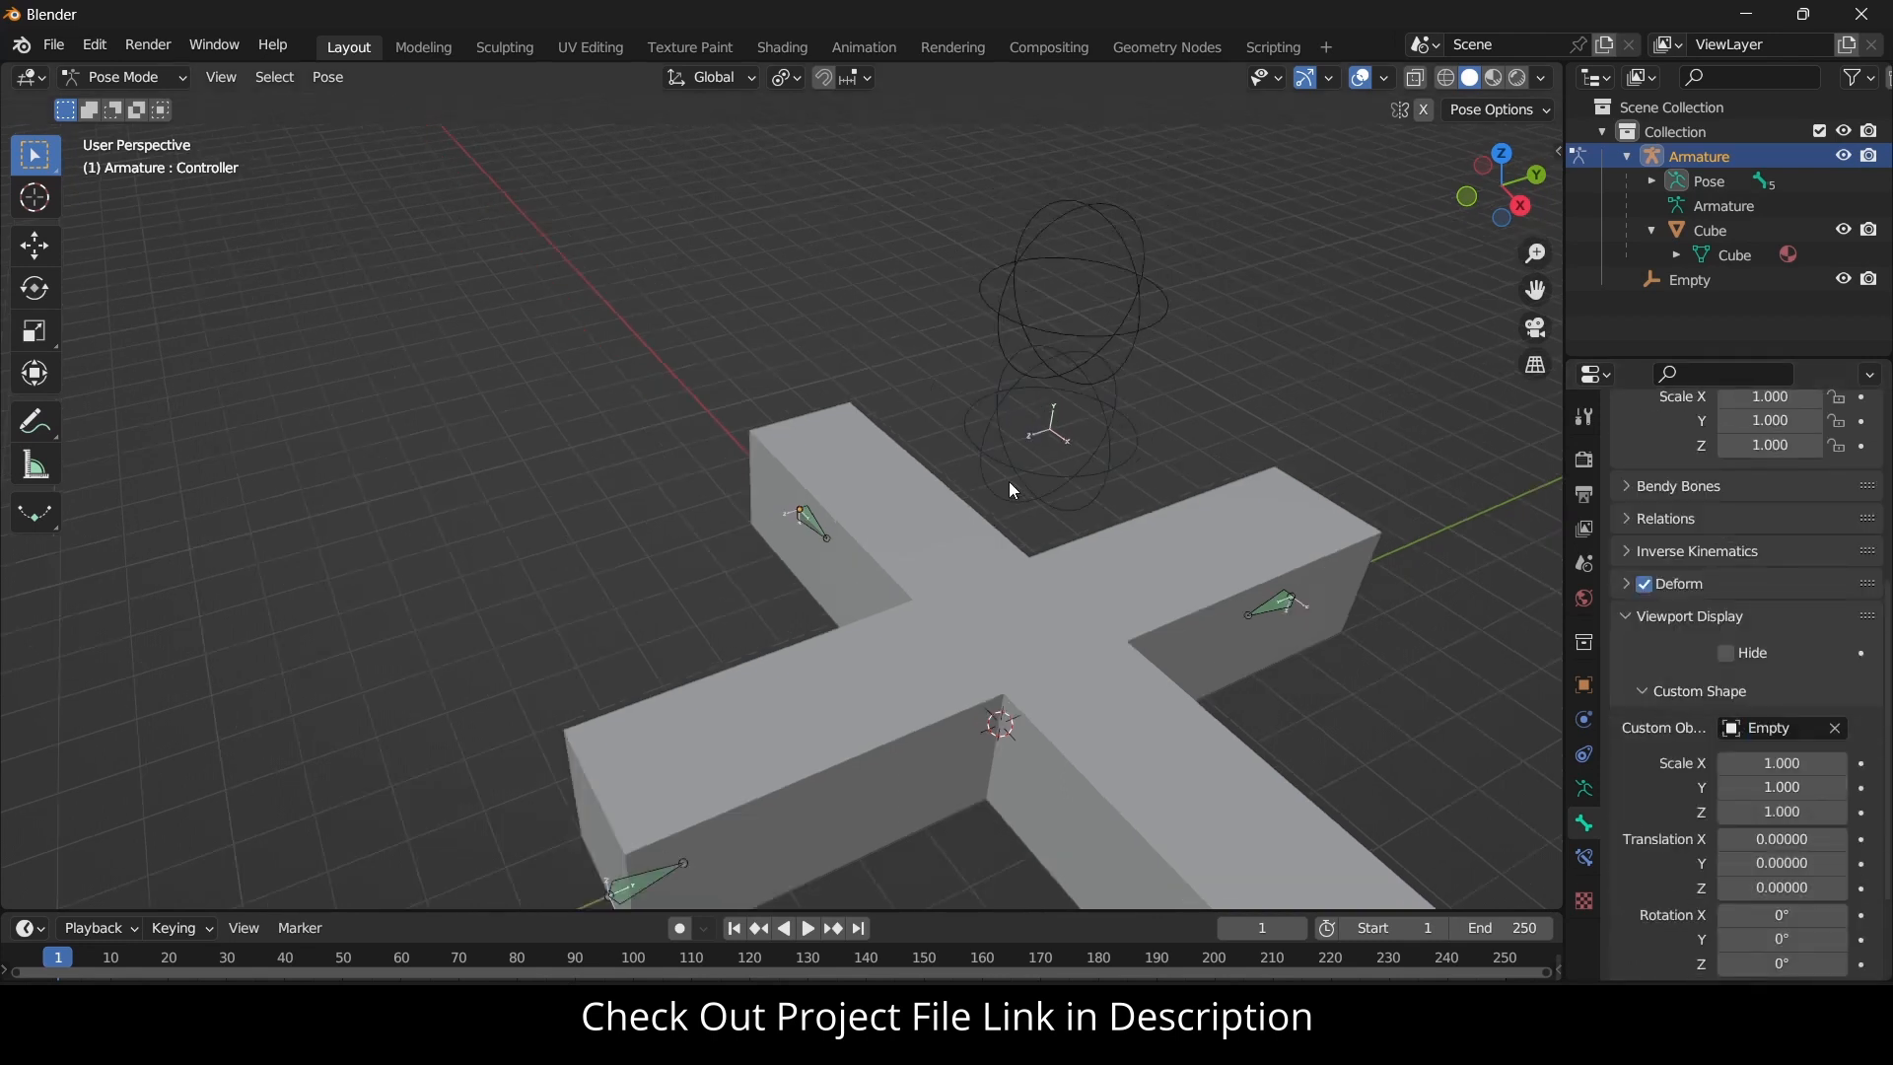
pyautogui.scroll(-1, 1008, 481)
pyautogui.click(1104, 338)
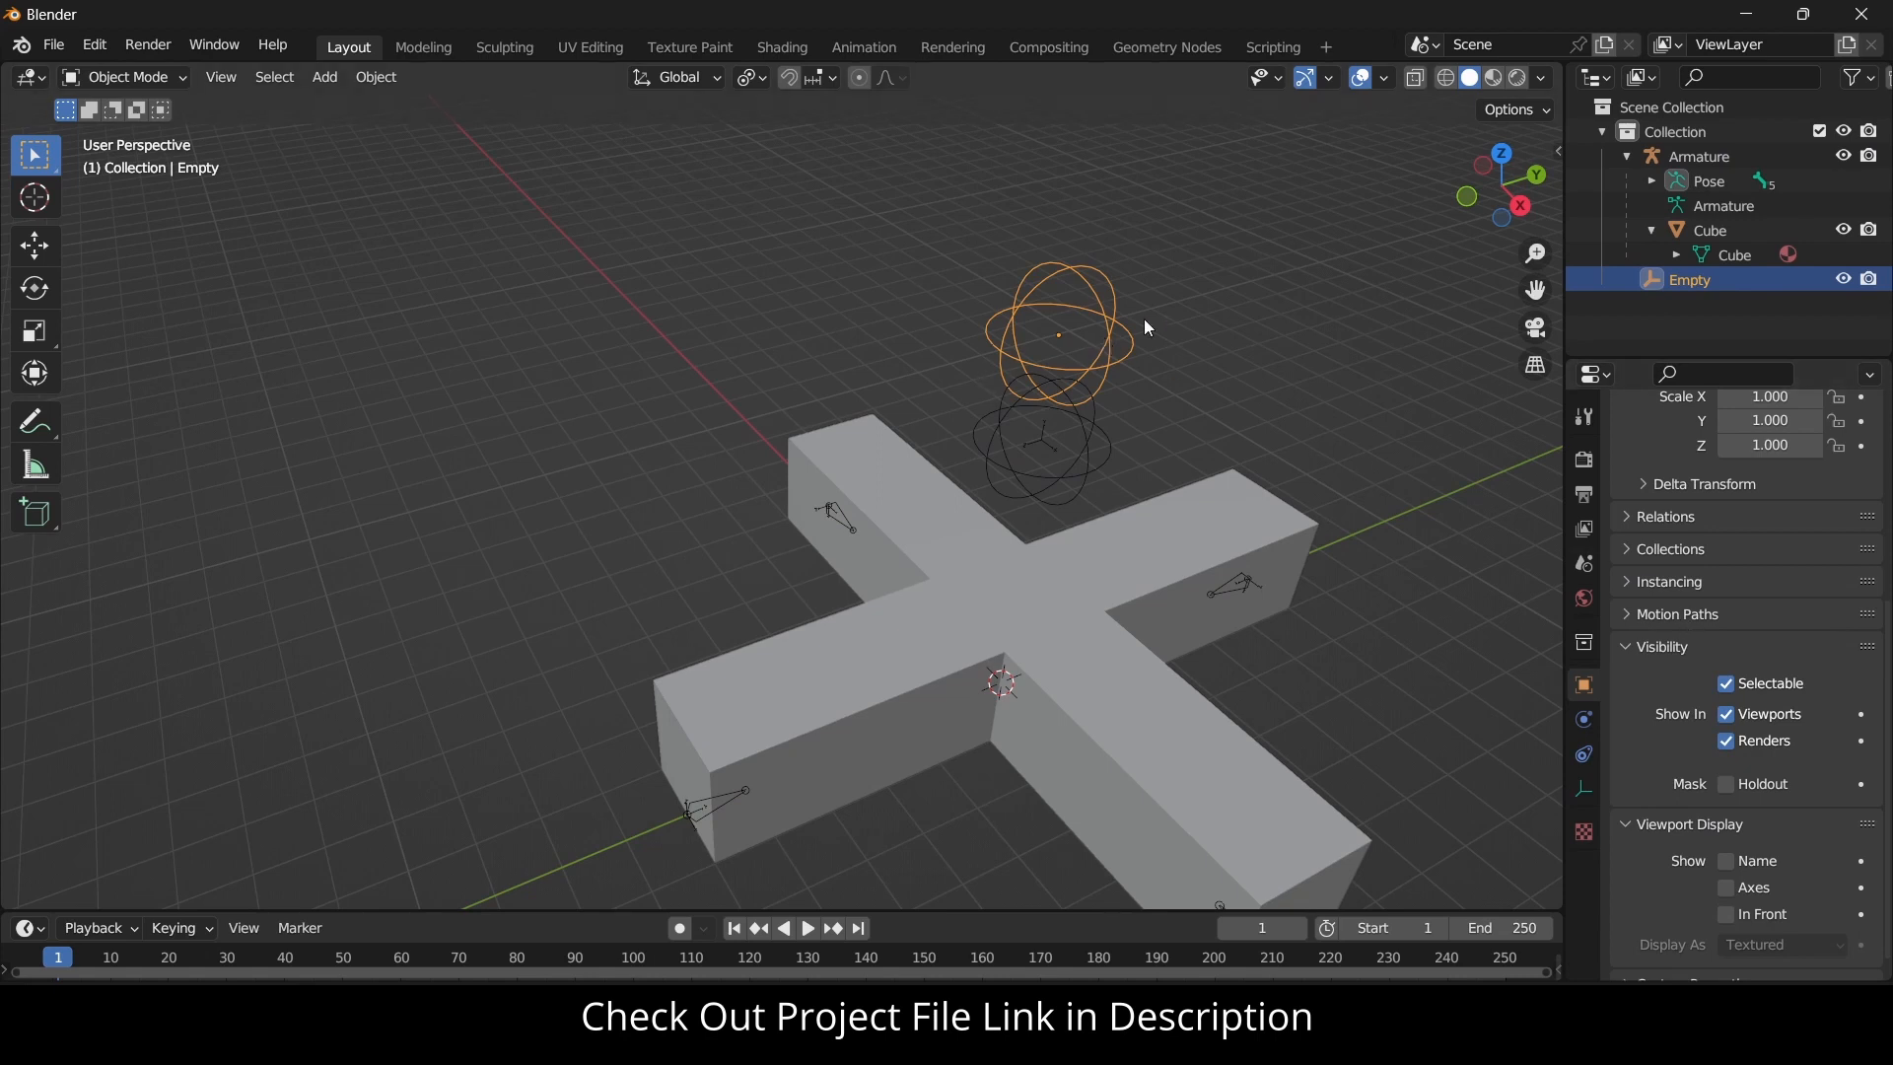
pyautogui.press('Delete')
pyautogui.click(1099, 461)
pyautogui.hotkey('ctrl', 'Tab')
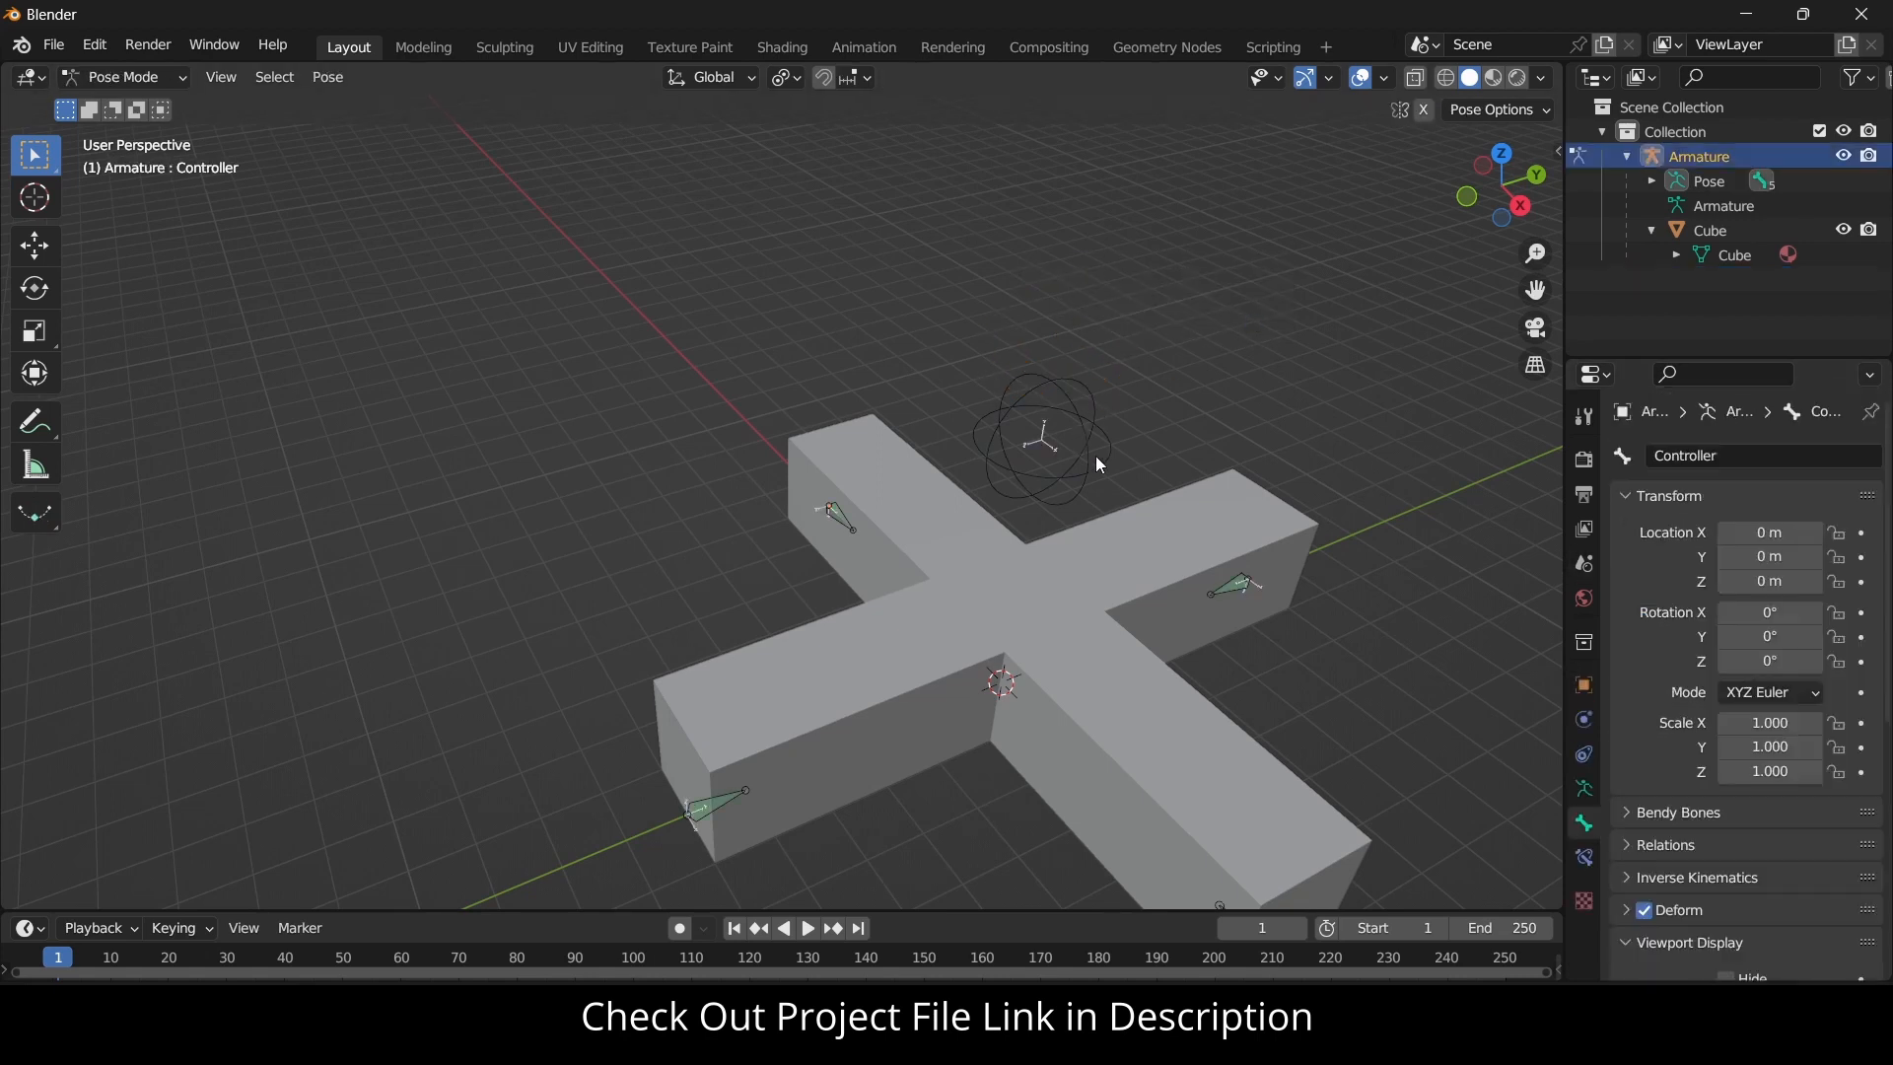
# Test the rig by moving the Controller bone about 1.3 m along global X and about 1.35 m along global Y, cancelling each move.
pyautogui.moveTo(1096, 455); pyautogui.dragTo(1061, 434, button='middle')
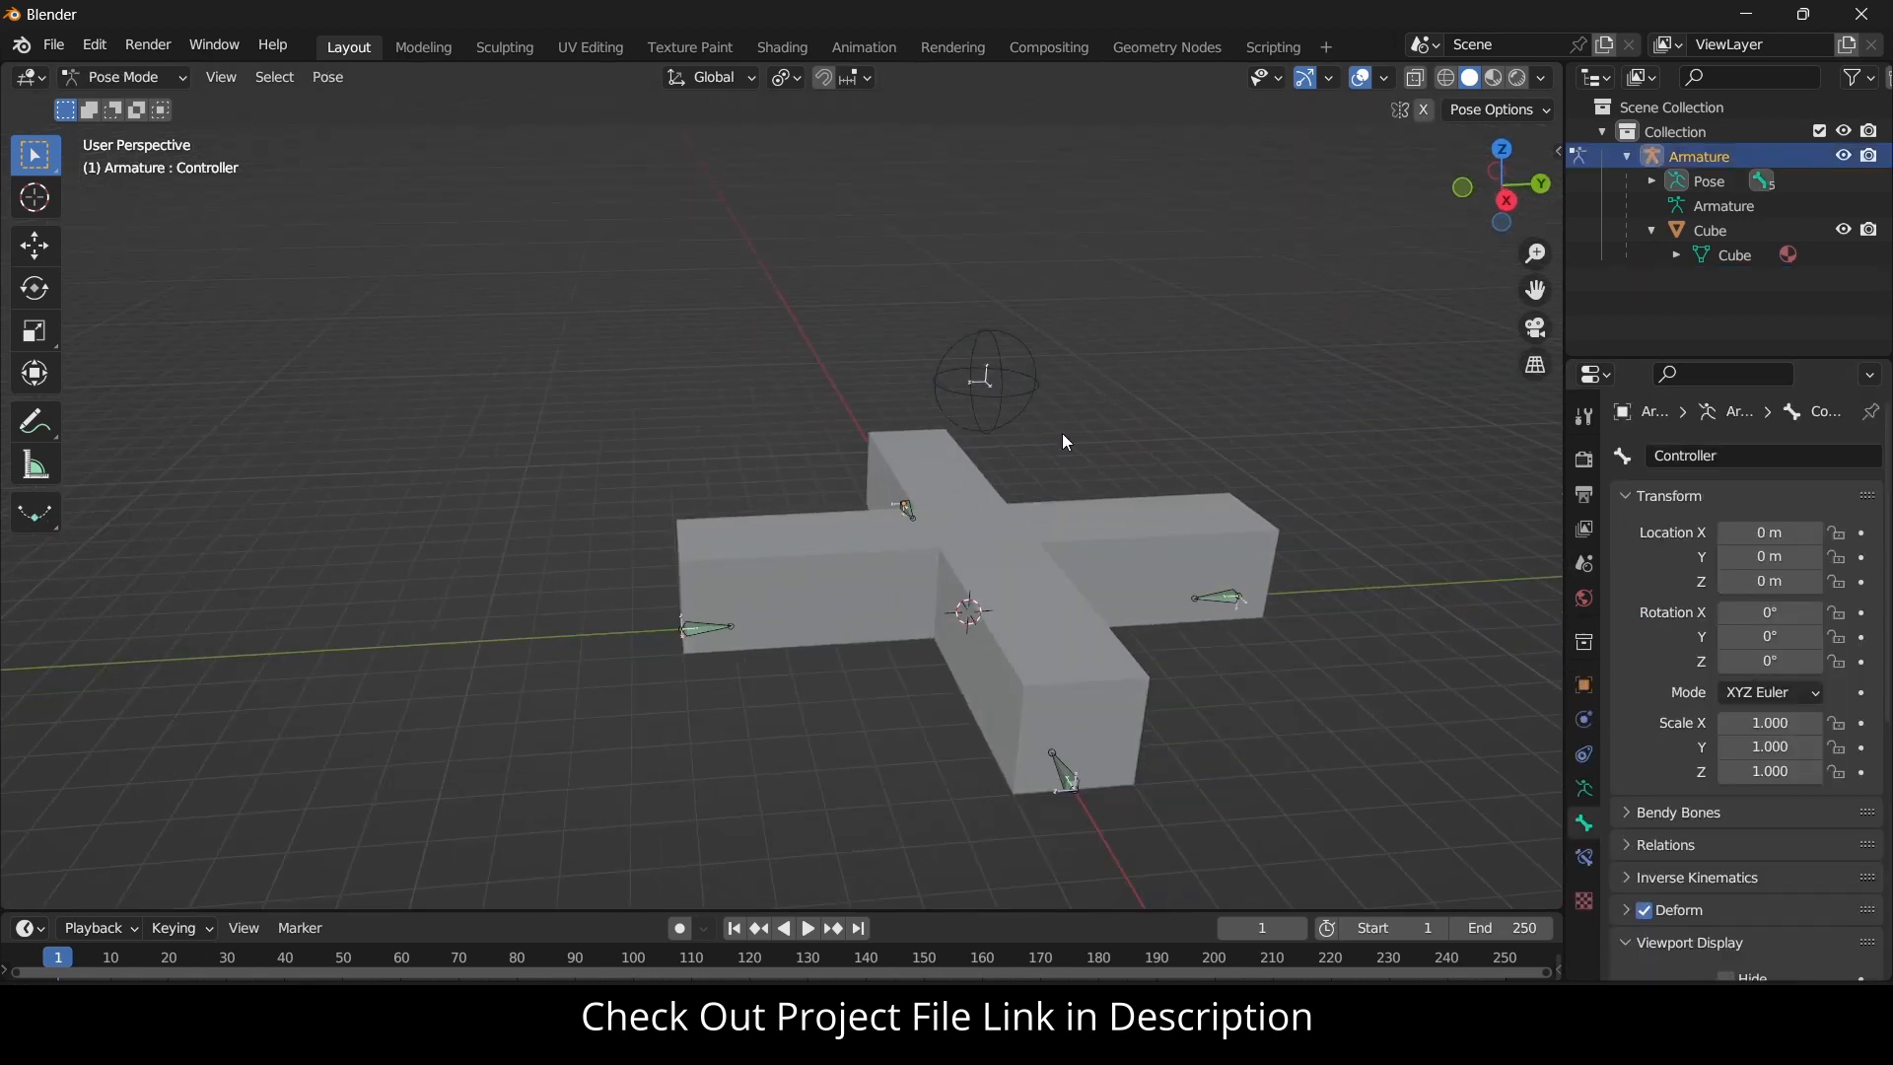
pyautogui.click(1063, 430)
pyautogui.press('g')
pyautogui.press('x')
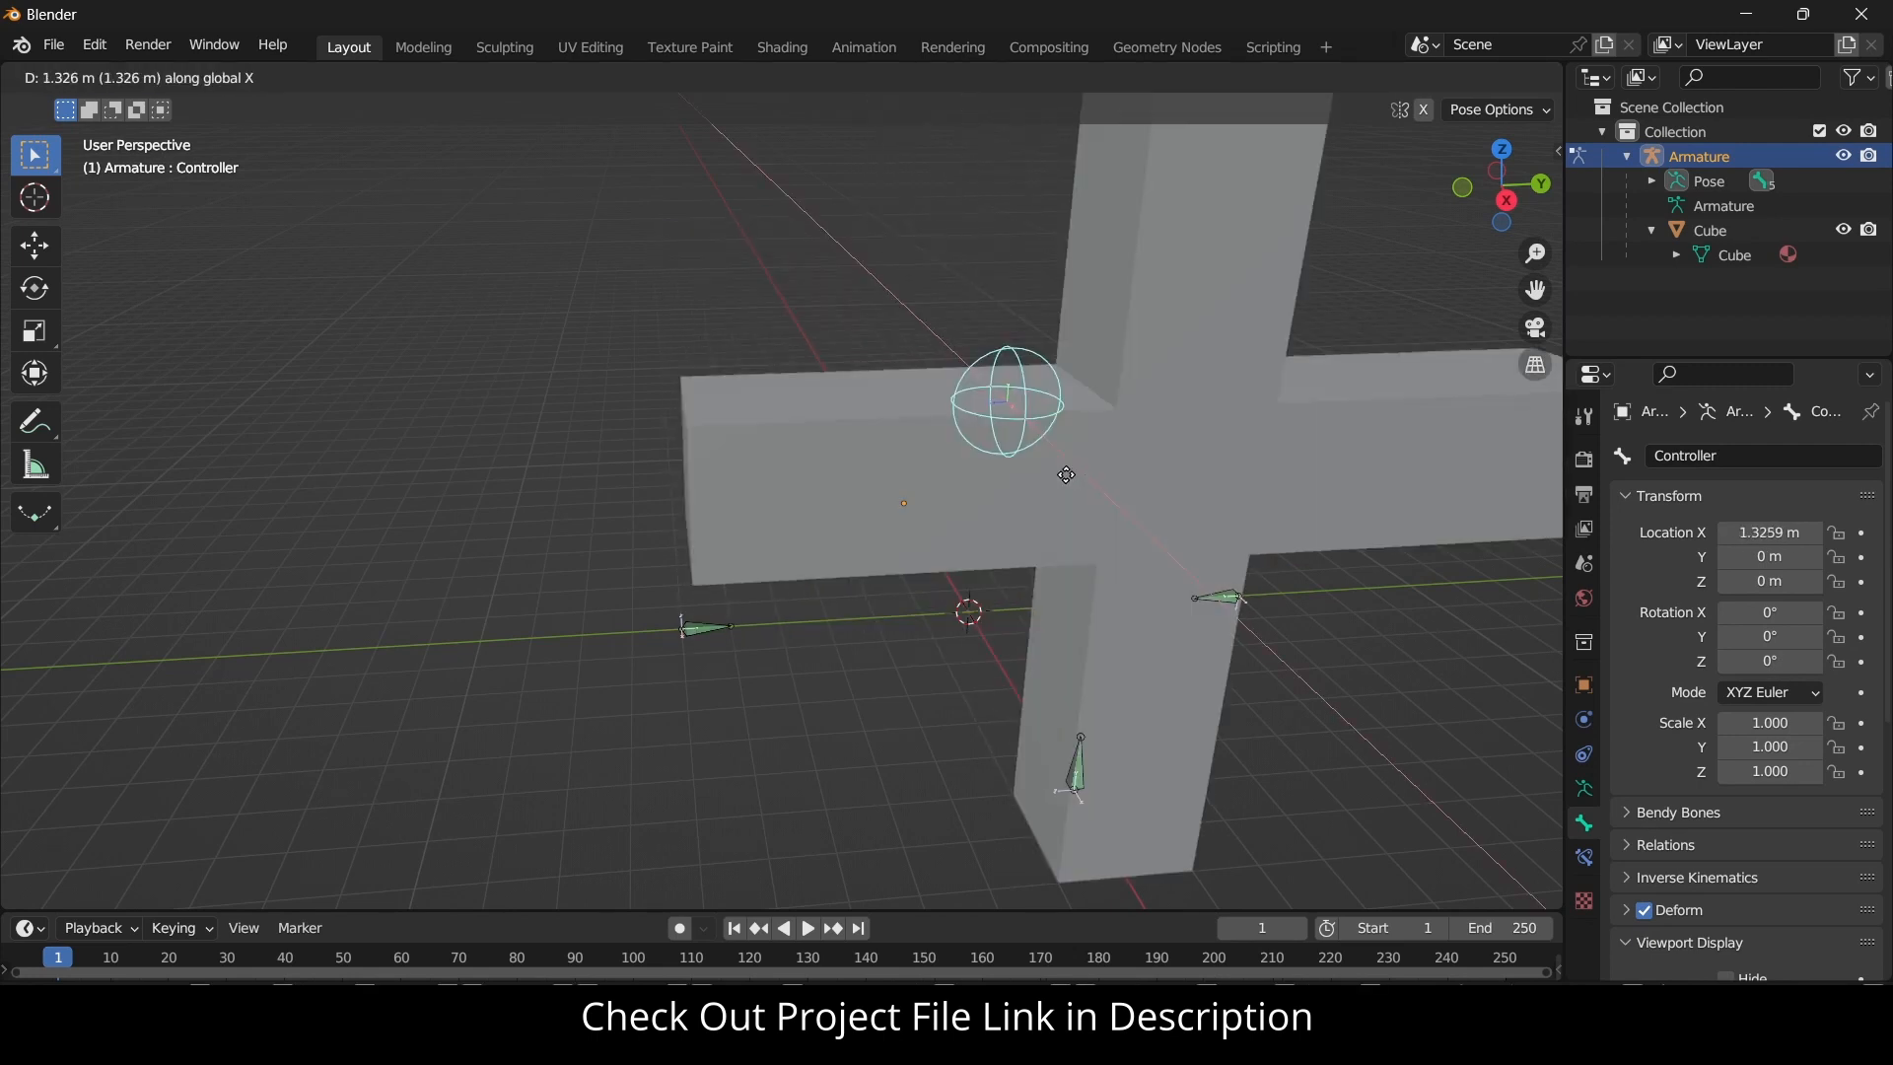
pyautogui.press('Escape')
pyautogui.press('g')
pyautogui.press('y')
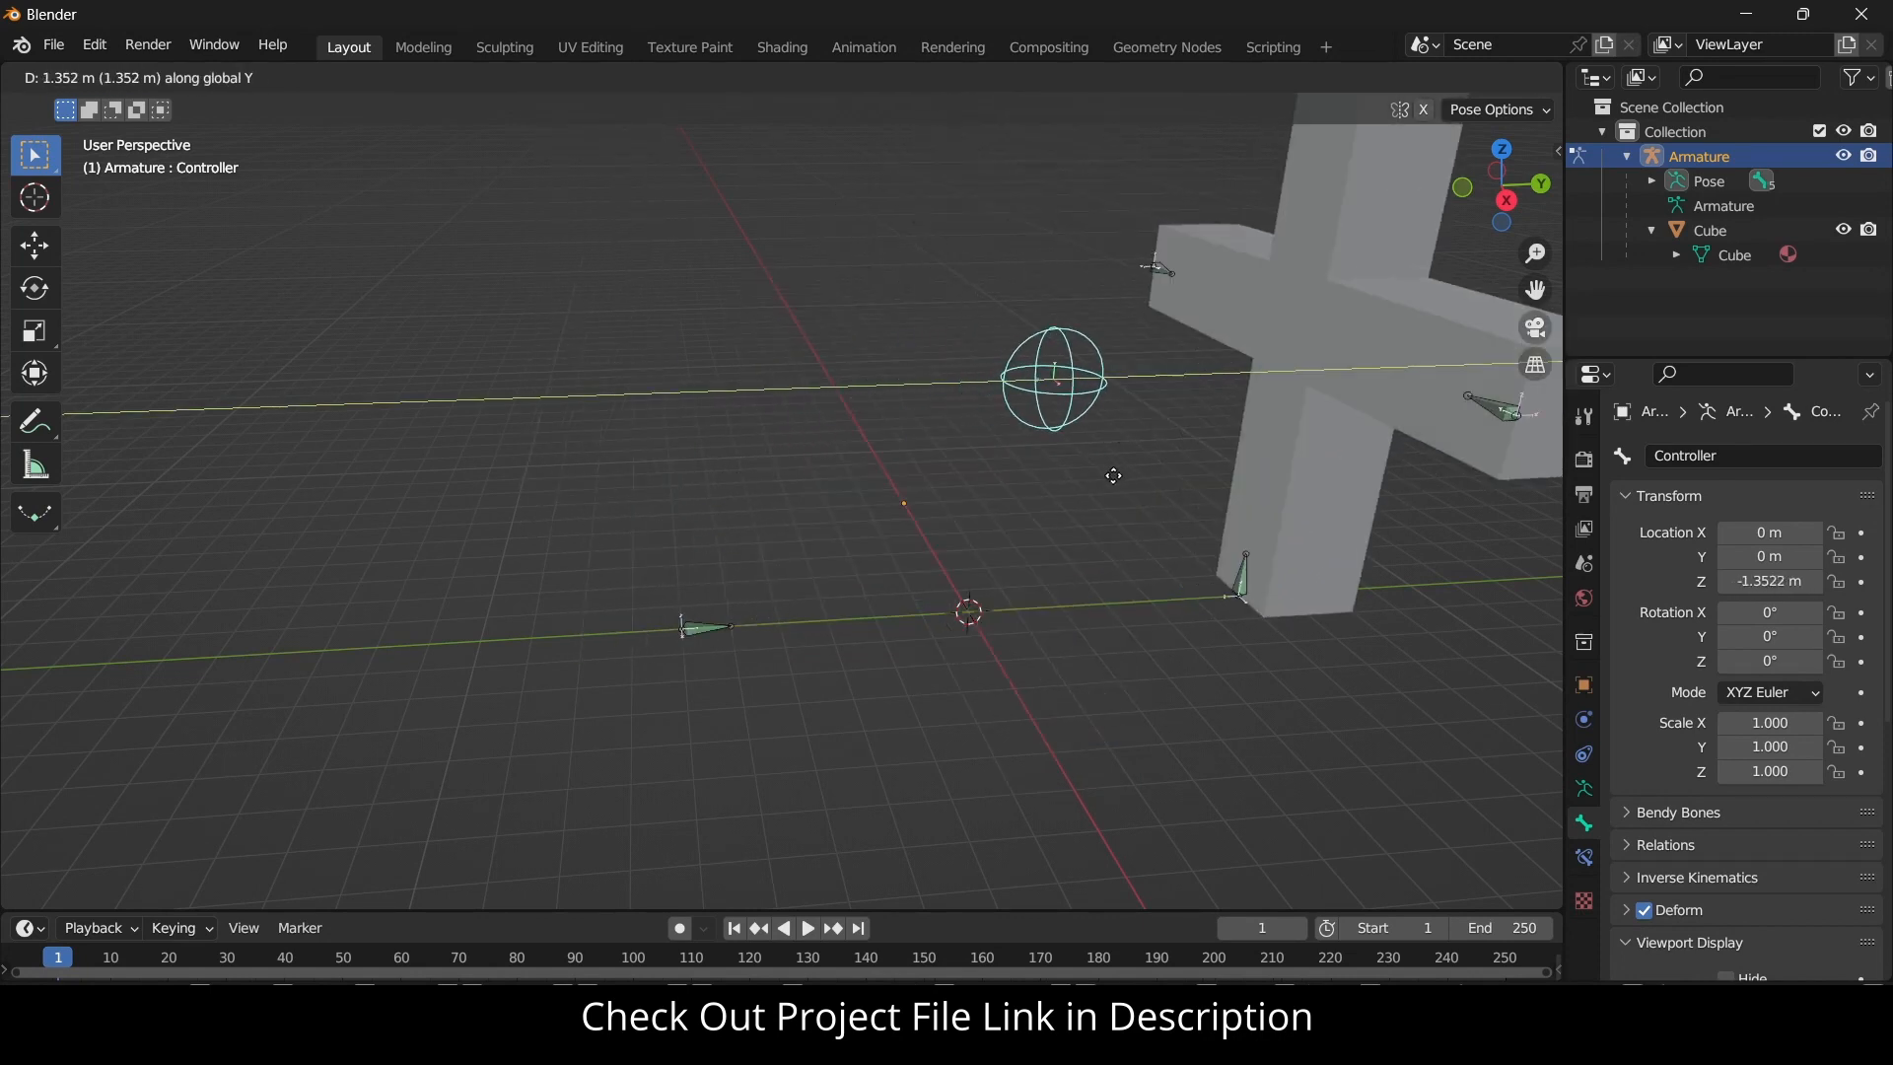
pyautogui.press('Escape')
# In Object Mode, add a Bezier circle curve at the origin and scale it to about 3.85.
pyautogui.moveTo(991, 495); pyautogui.dragTo(996, 550, button='middle')
pyautogui.click(75, 74)
pyautogui.click(109, 97)
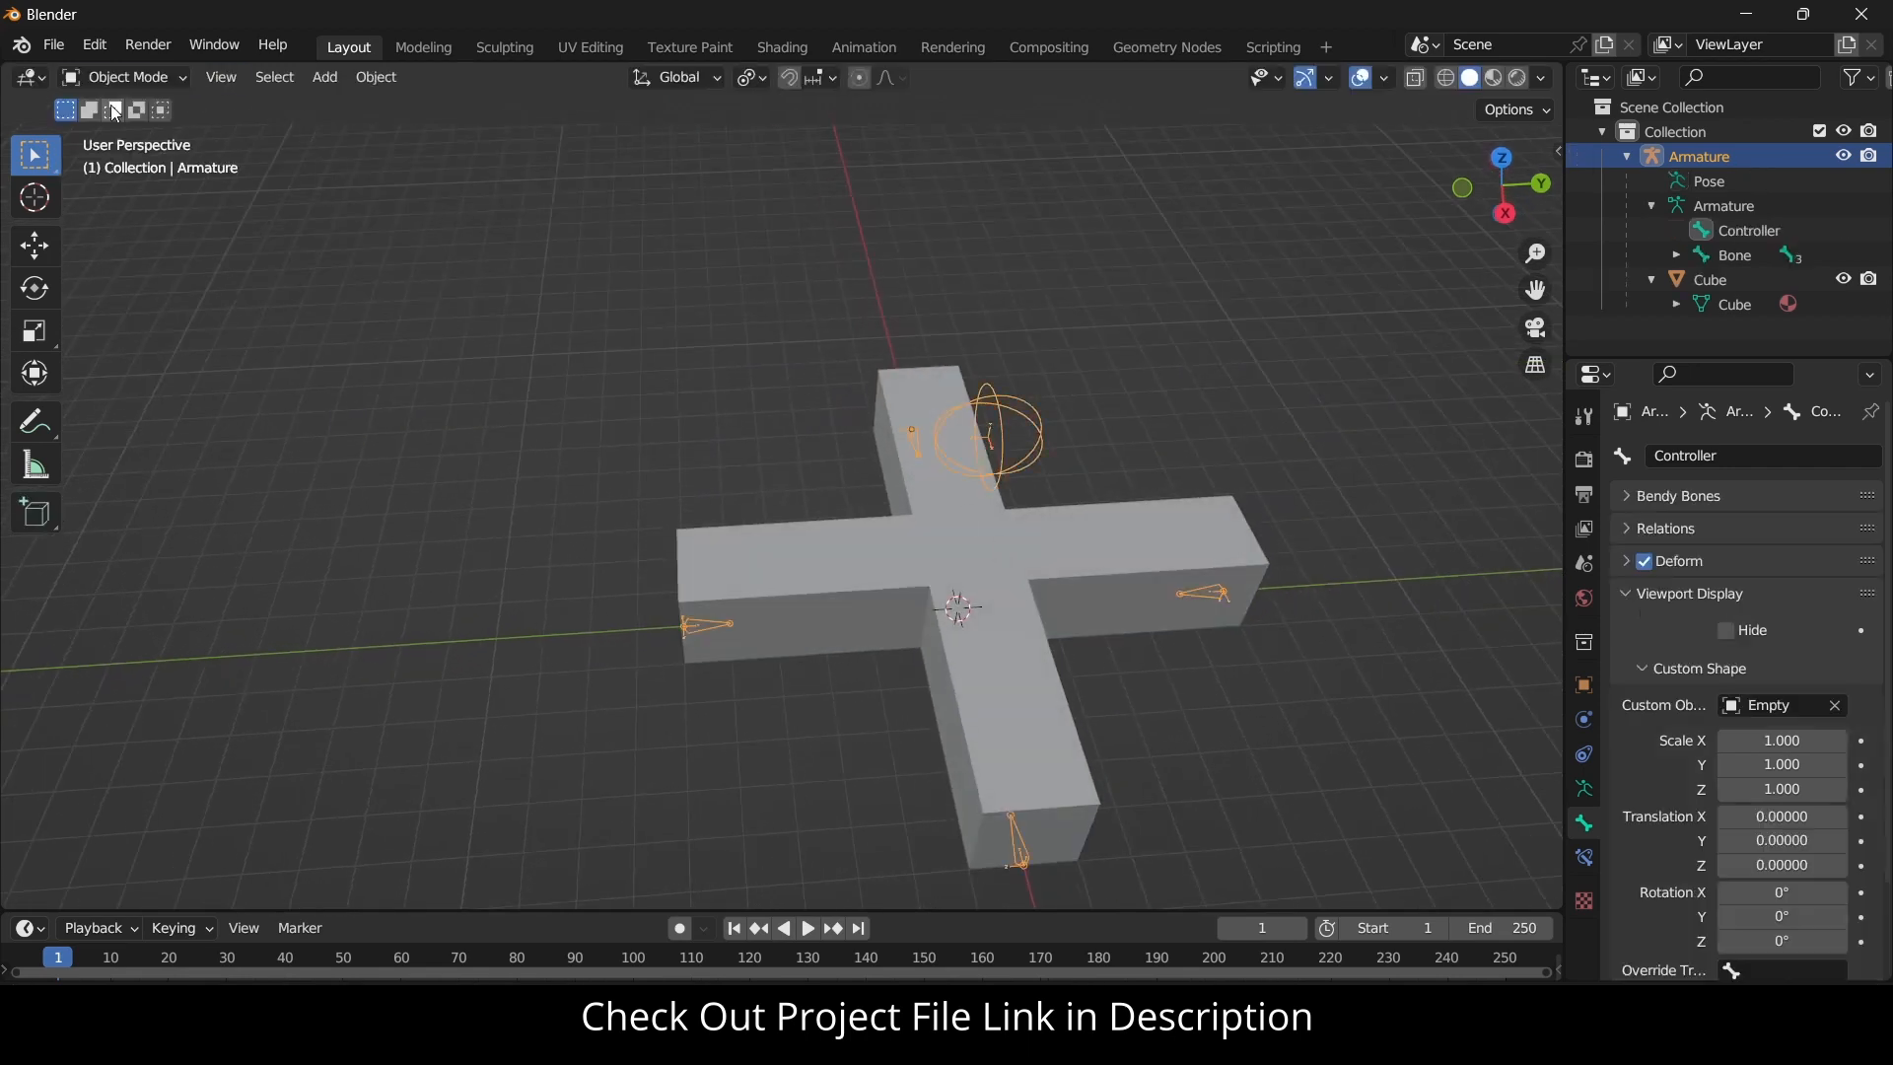
pyautogui.click(324, 79)
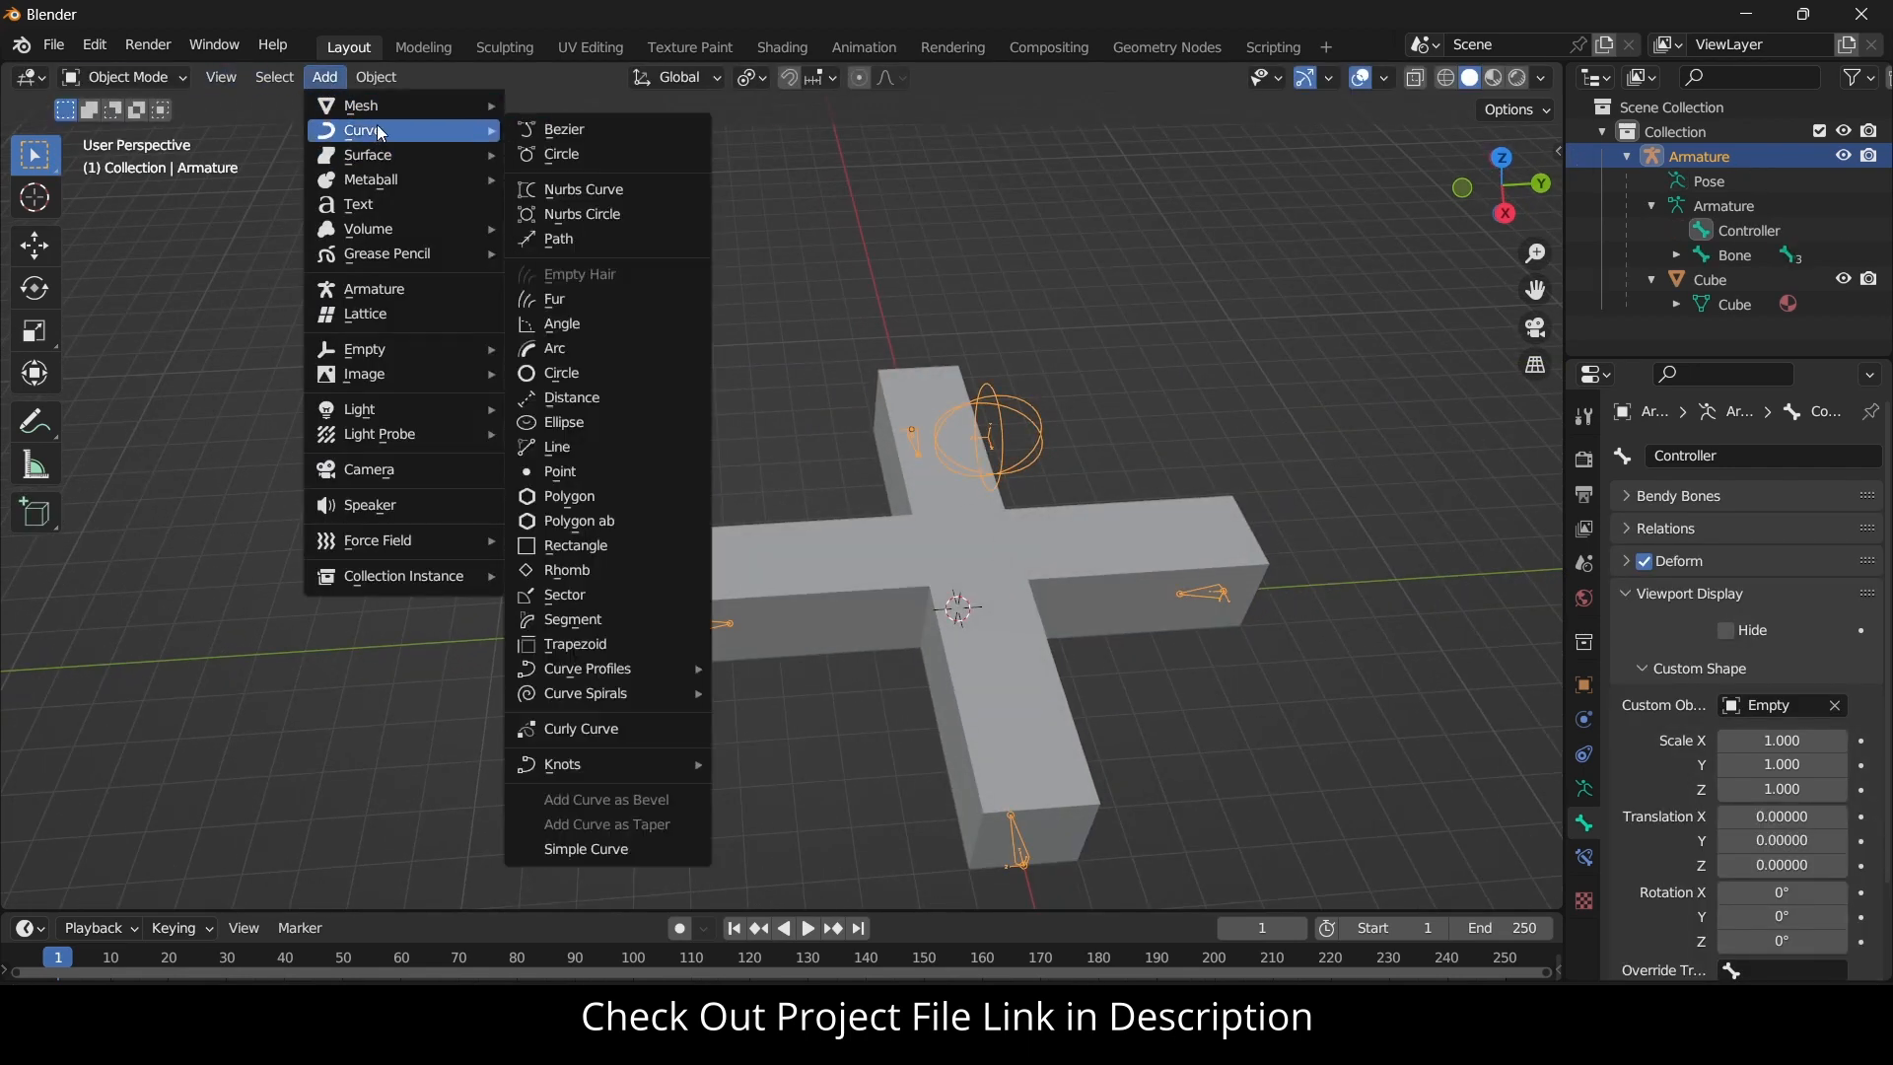
pyautogui.moveTo(399, 116)
pyautogui.click(555, 153)
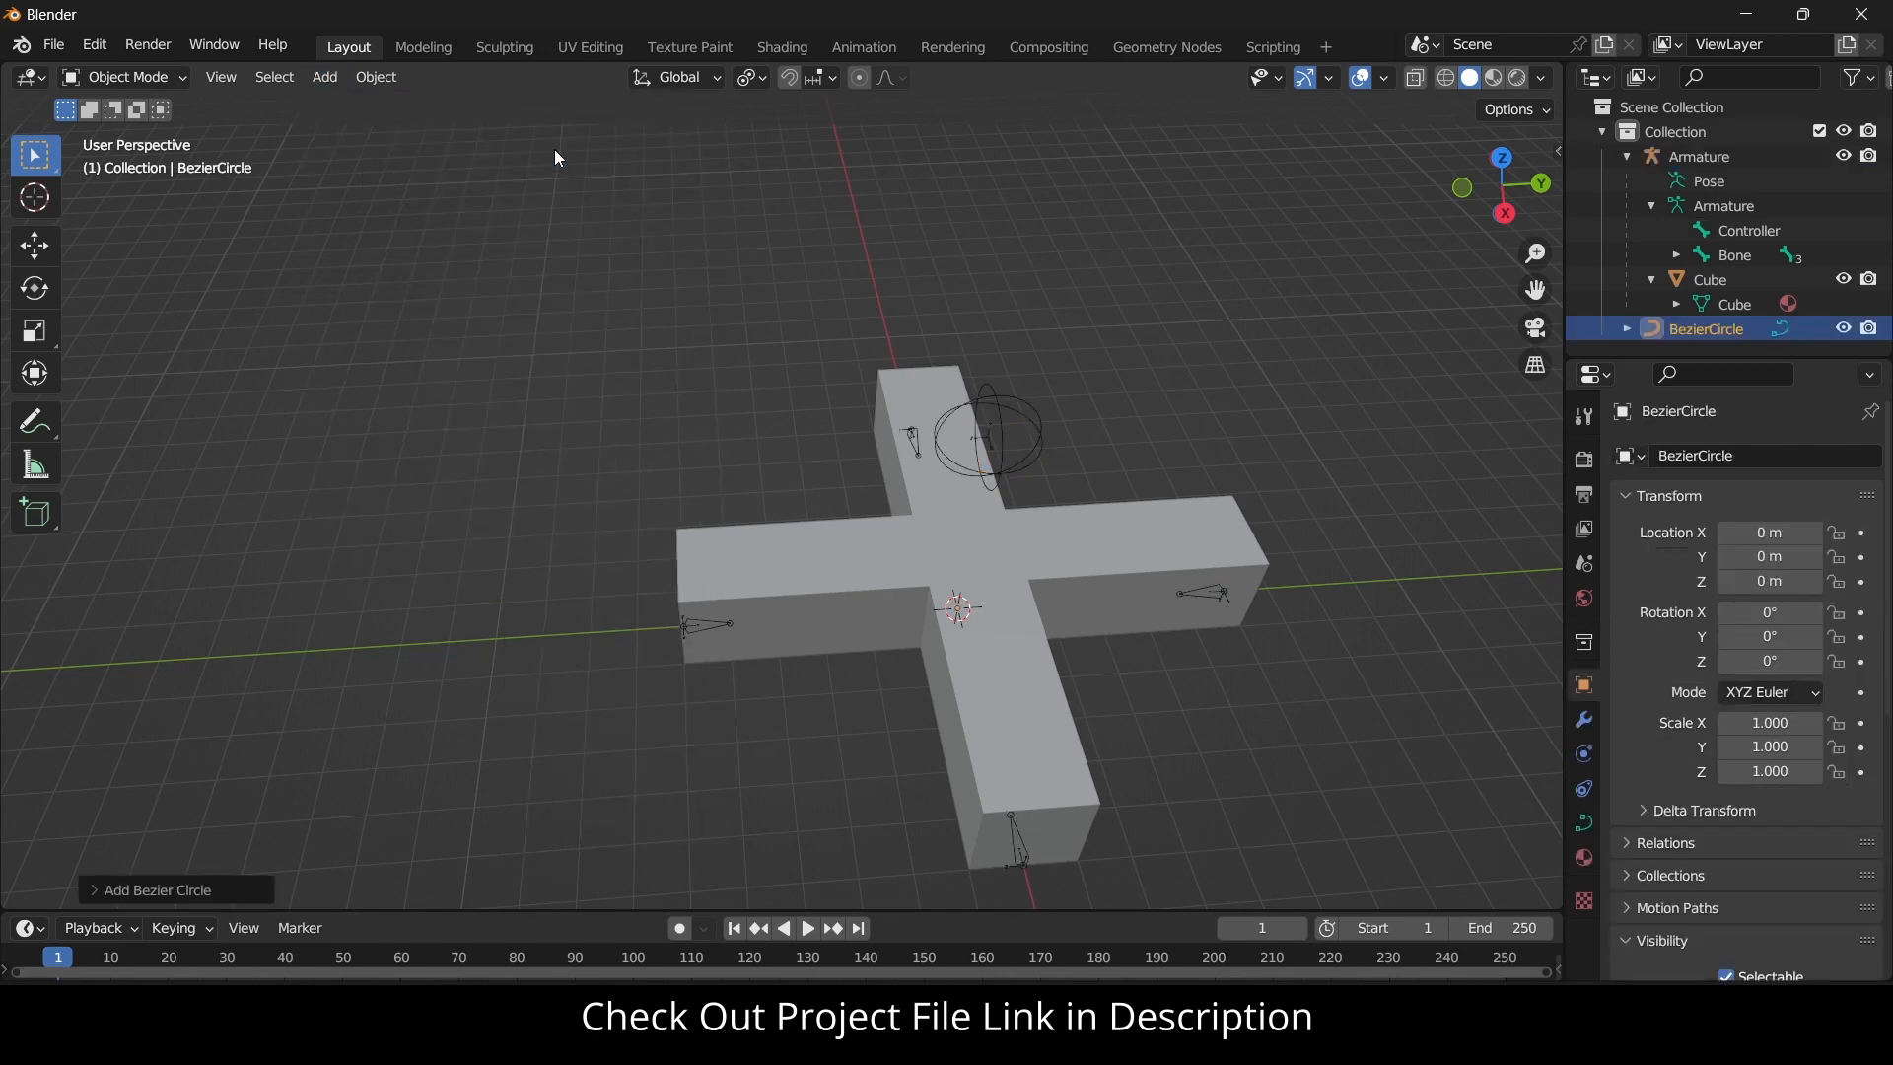
pyautogui.press('s')
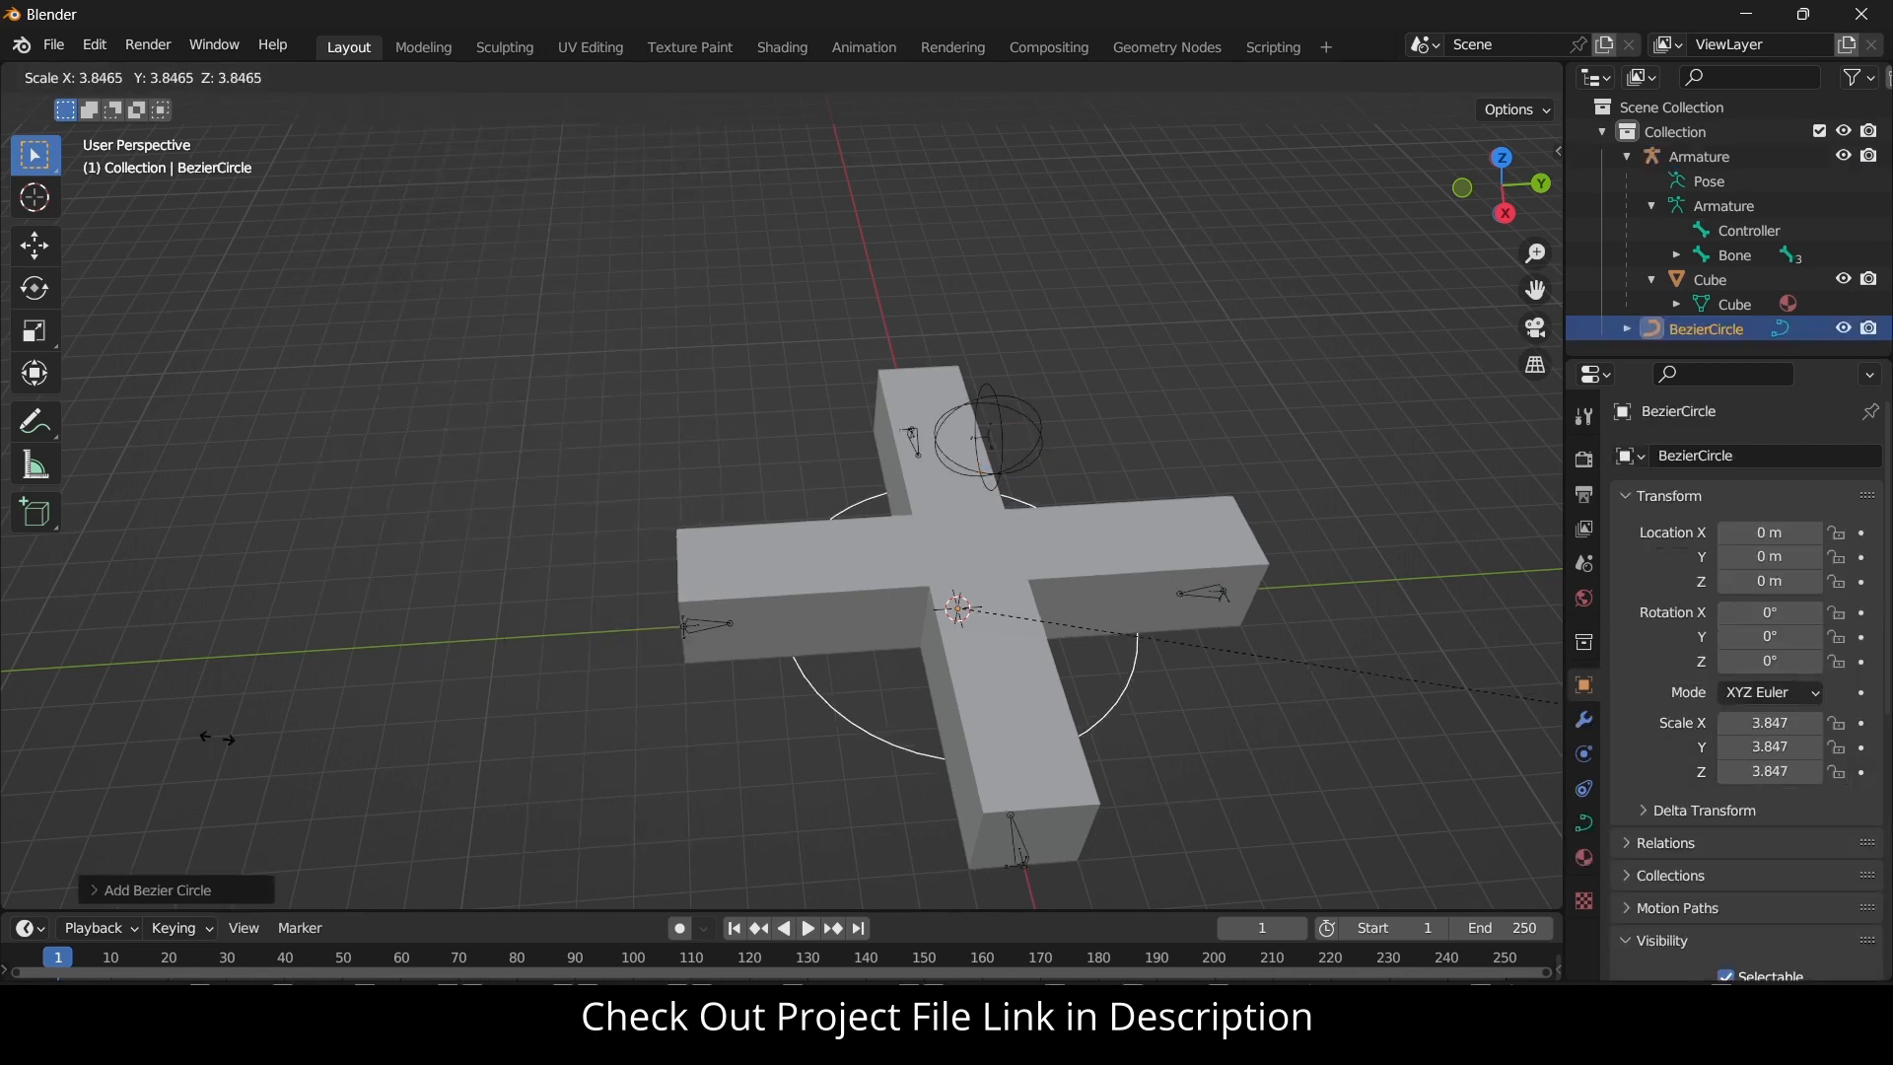
pyautogui.click(218, 743)
pyautogui.press('g')
pyautogui.press('z')
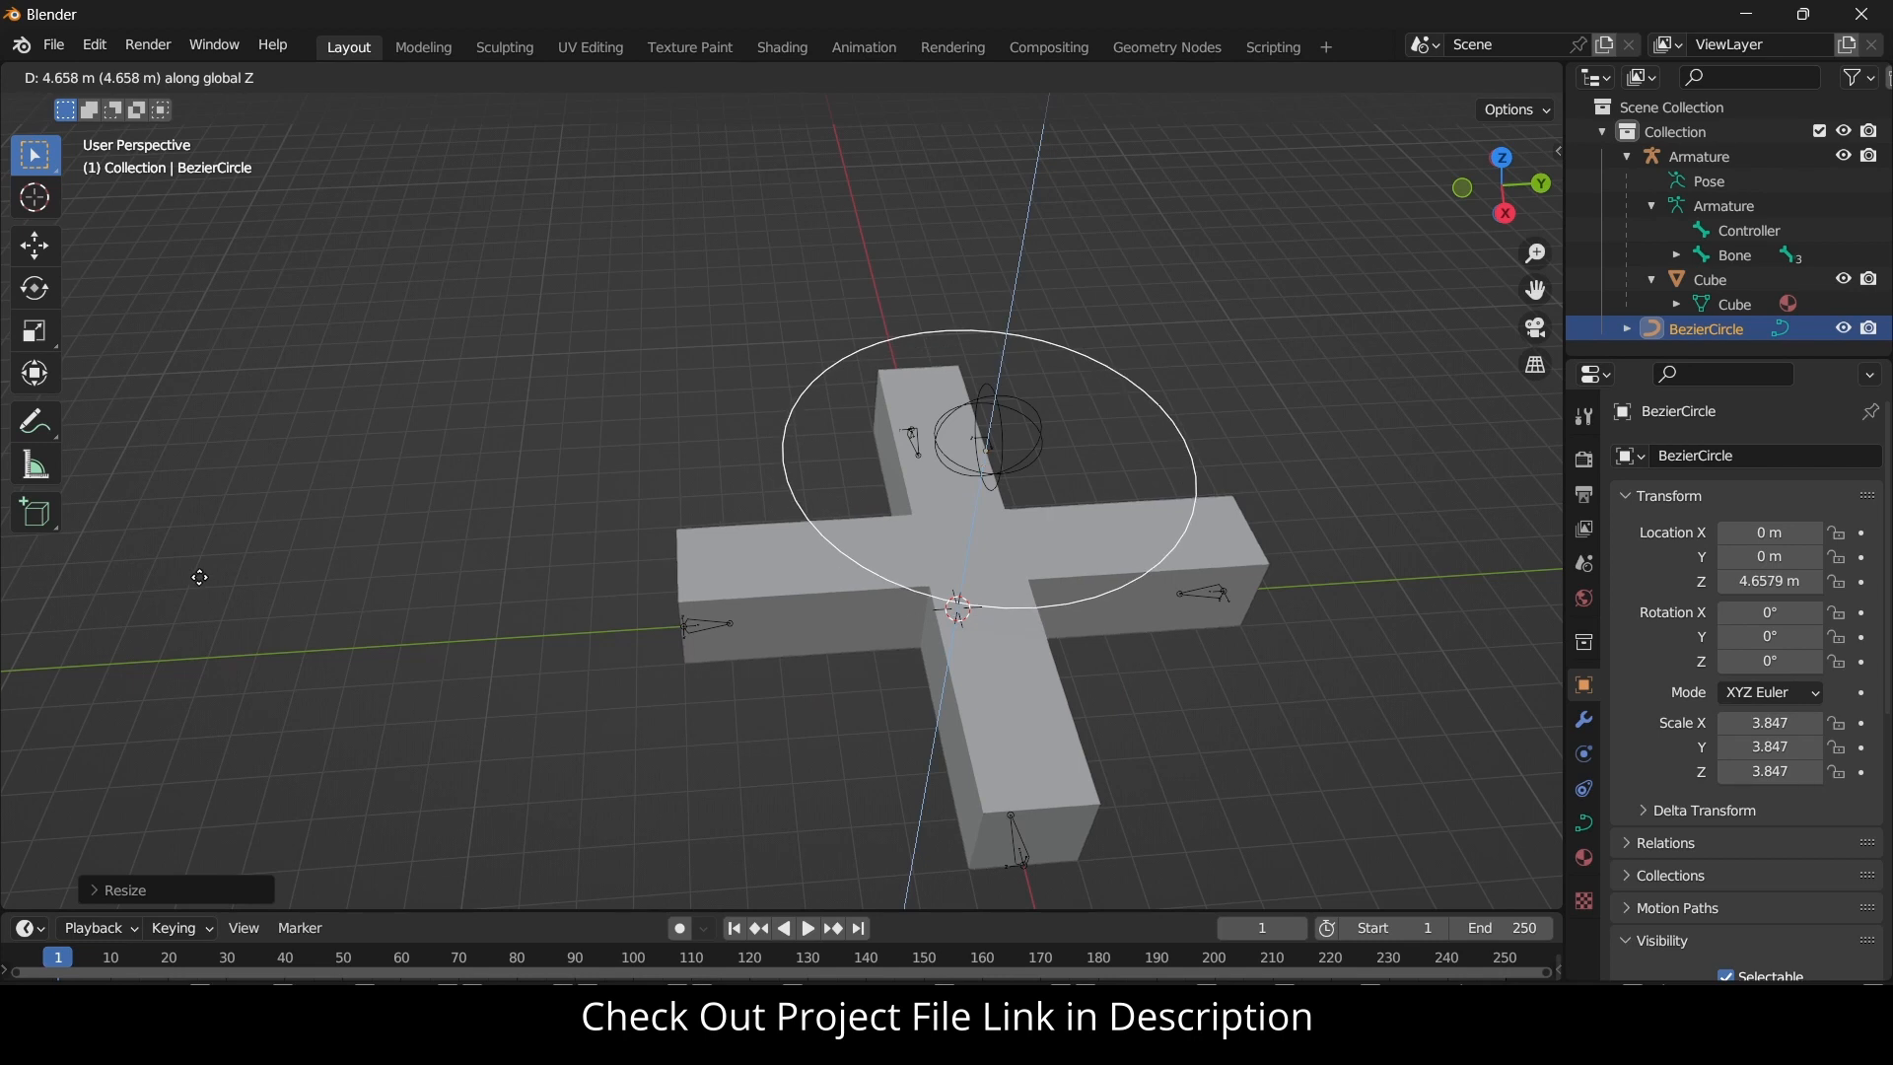
pyautogui.press('Escape')
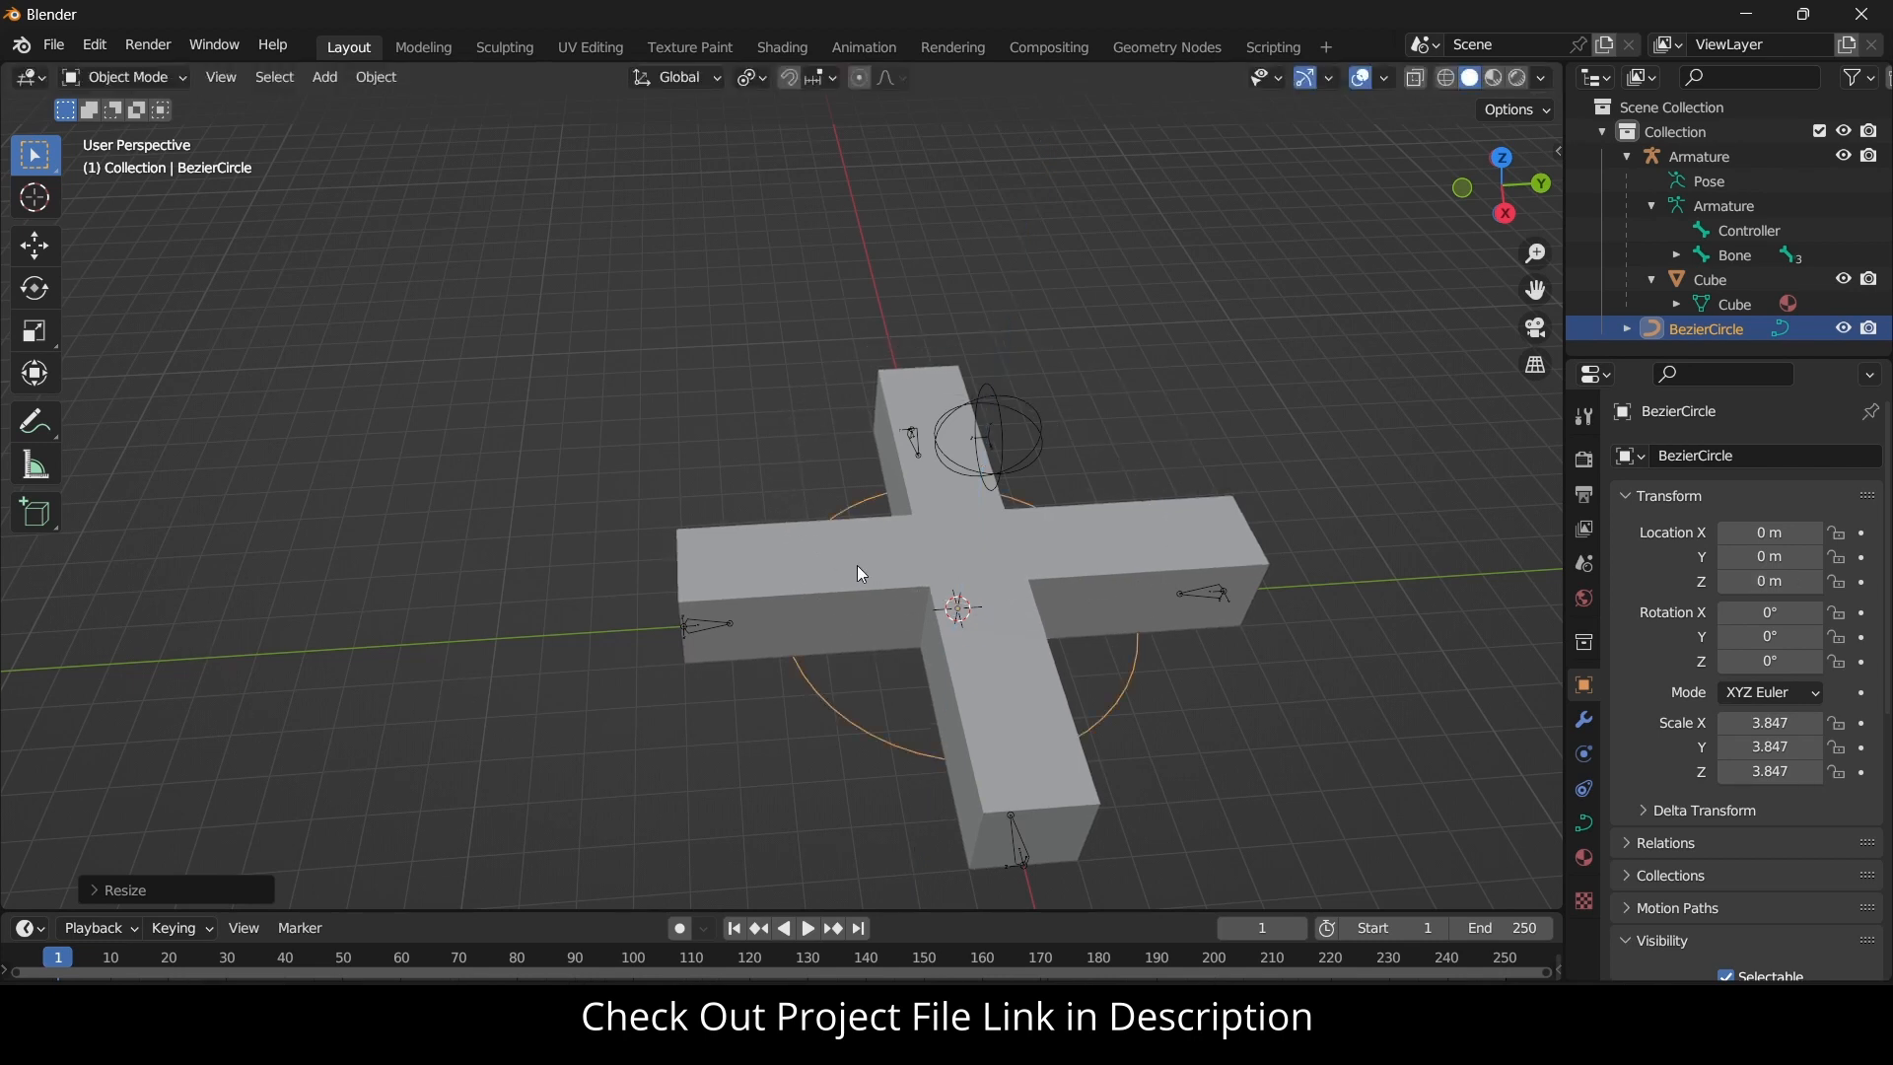
# Select the Armature and, in Pose Mode, add a Follow Path constraint to the Controller bone.
pyautogui.click(1002, 439)
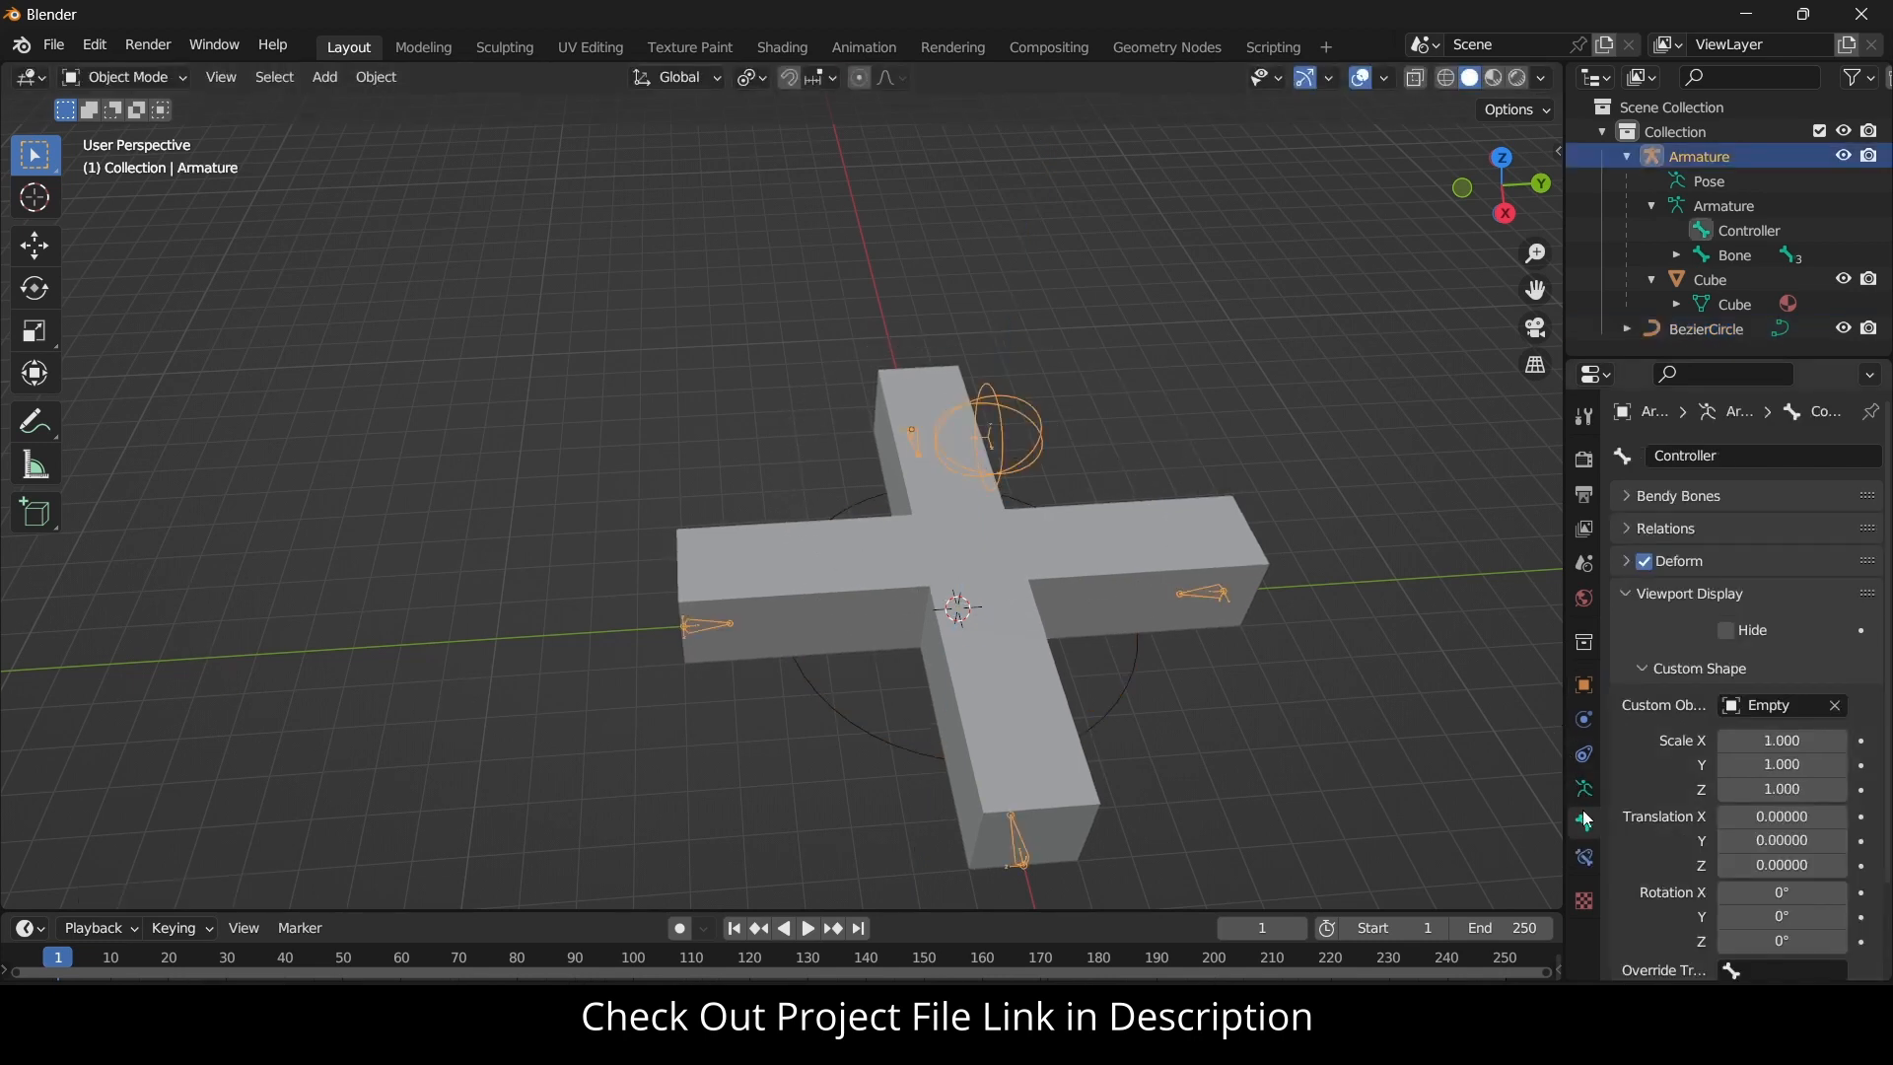
pyautogui.click(1585, 856)
pyautogui.click(1833, 439)
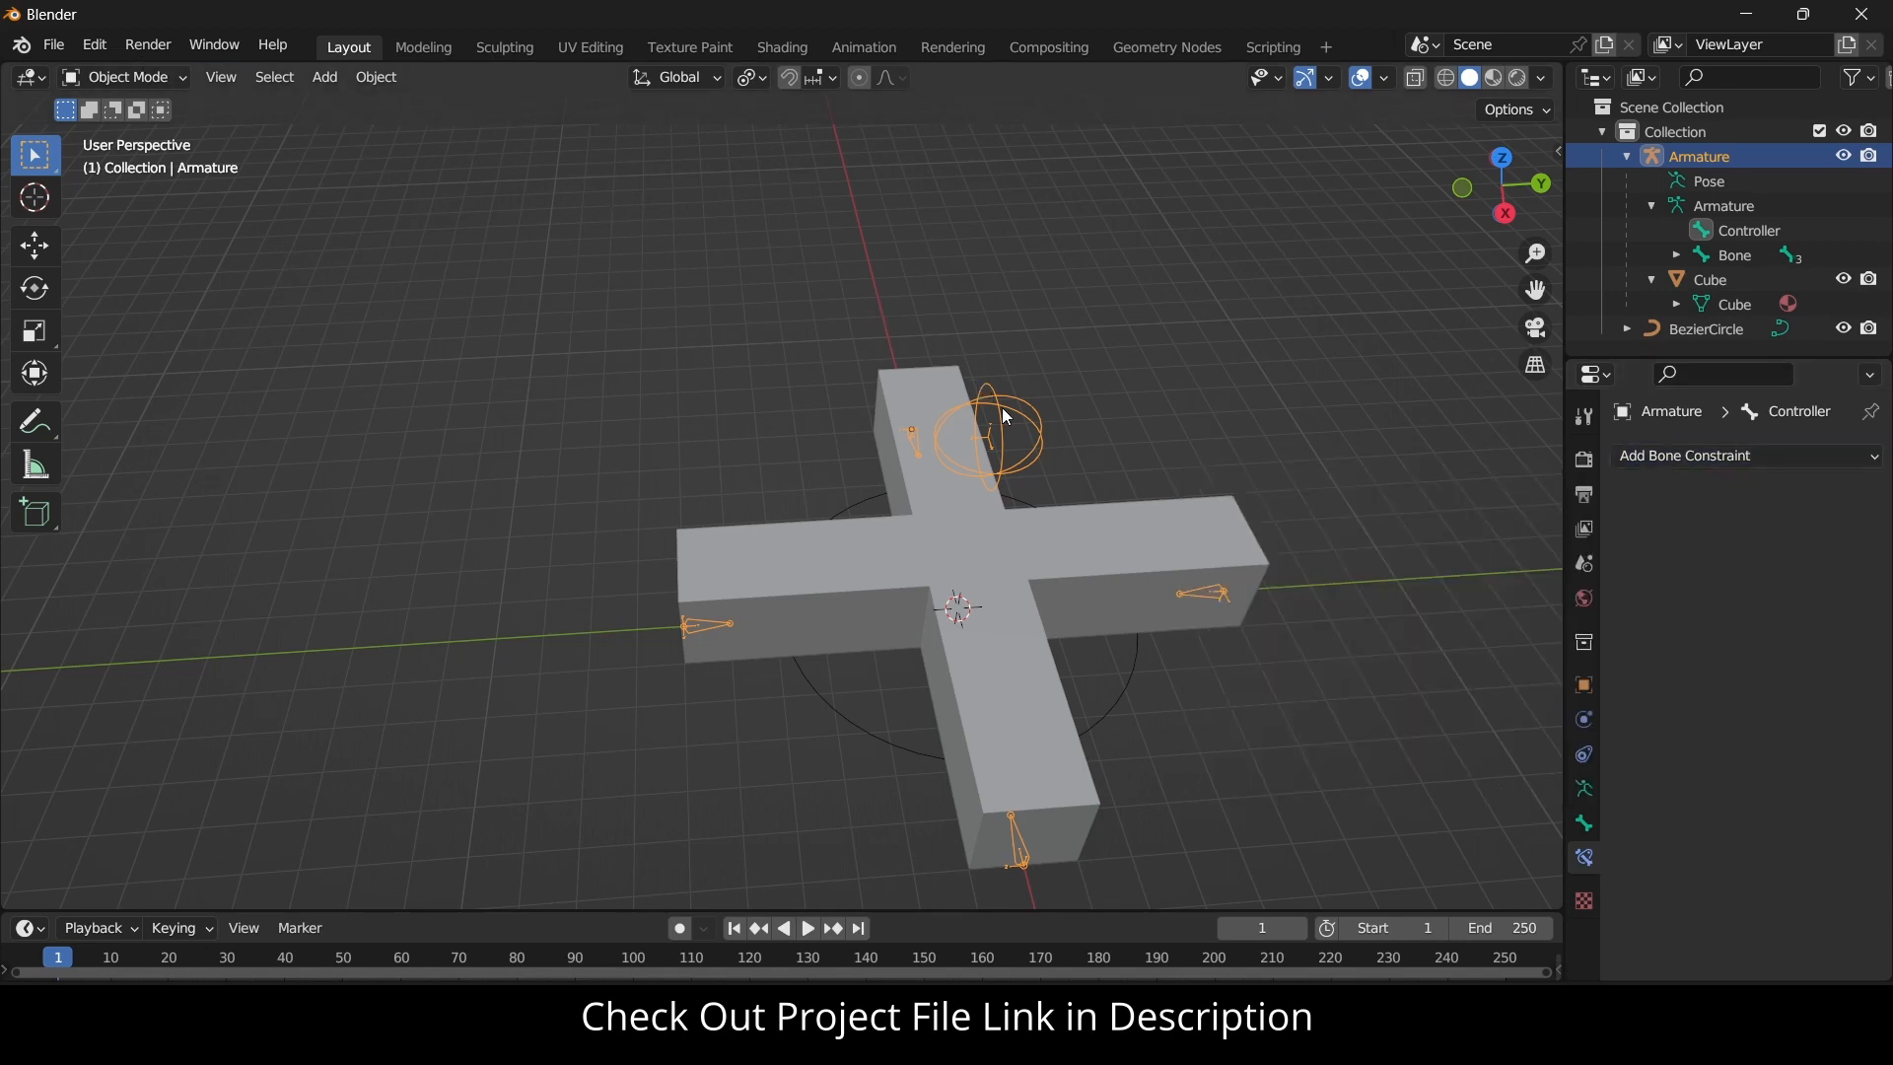
pyautogui.click(123, 77)
pyautogui.click(138, 156)
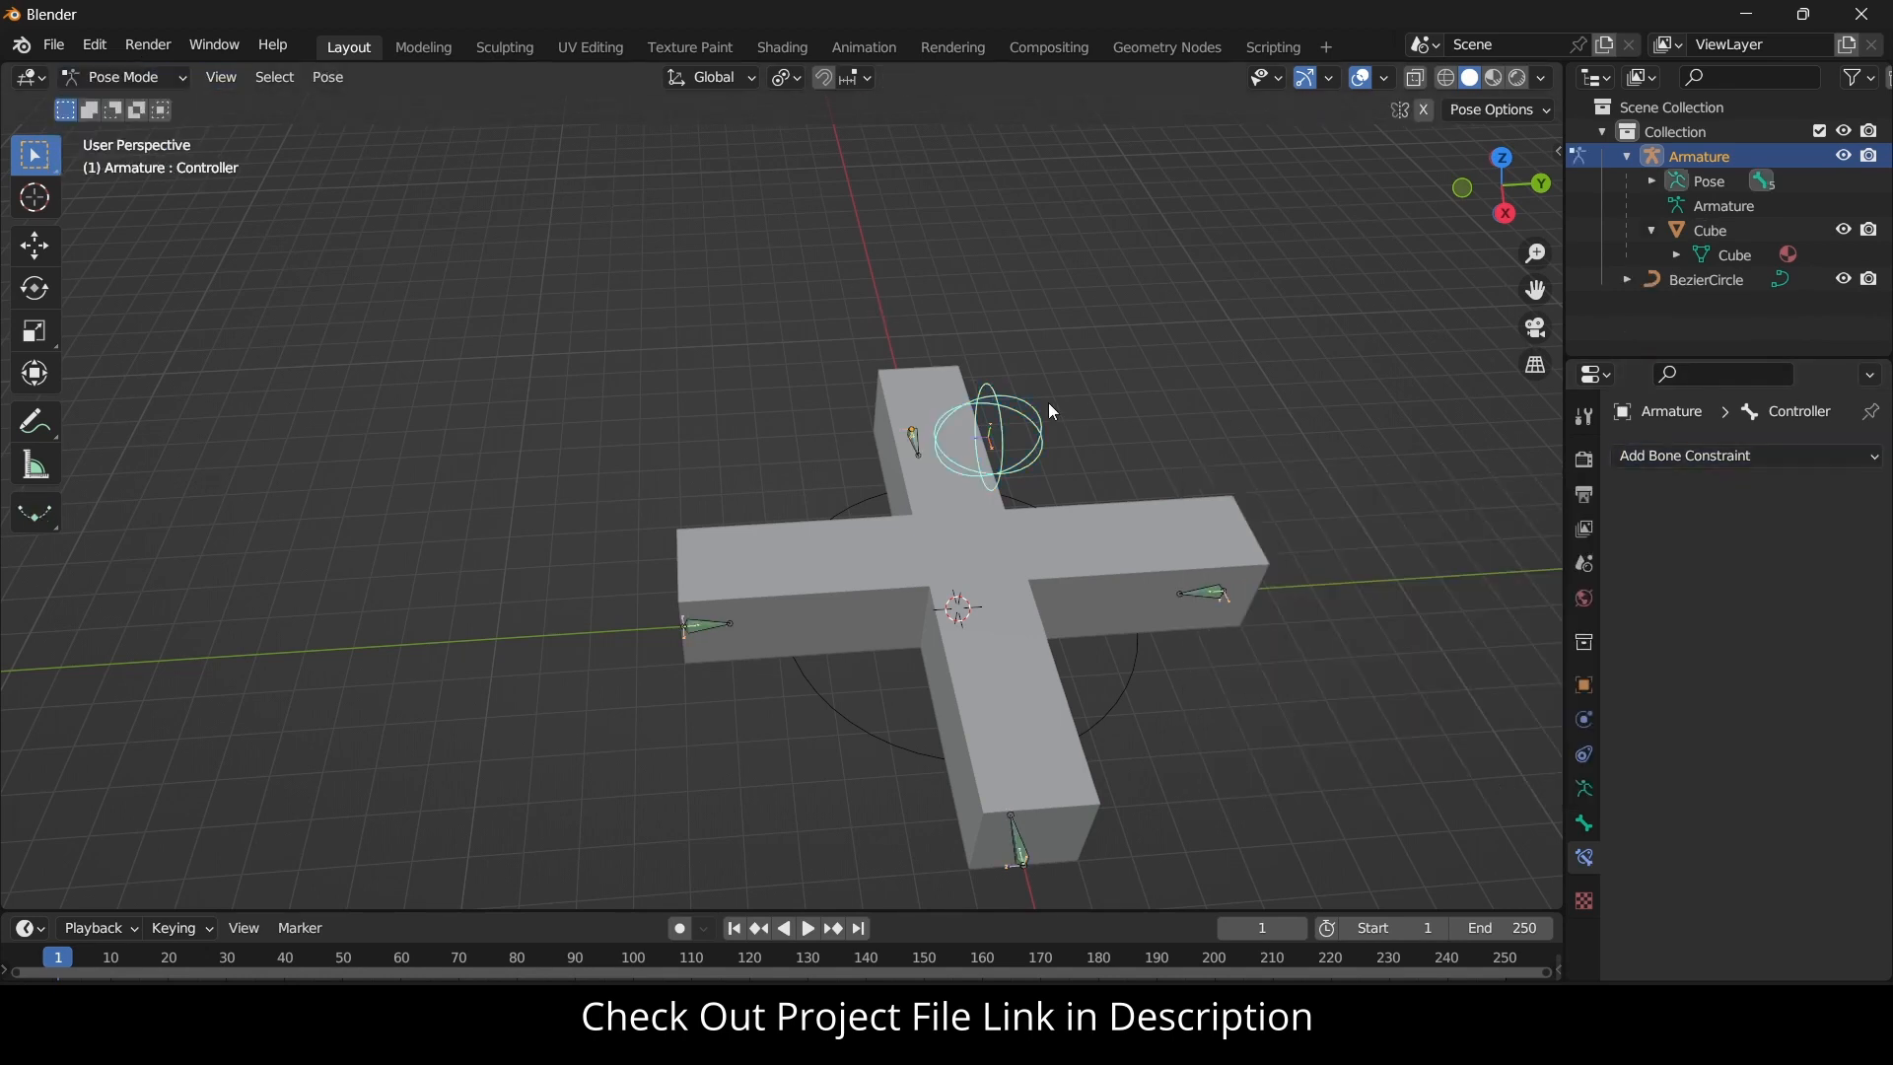
pyautogui.click(1764, 457)
pyautogui.click(1800, 629)
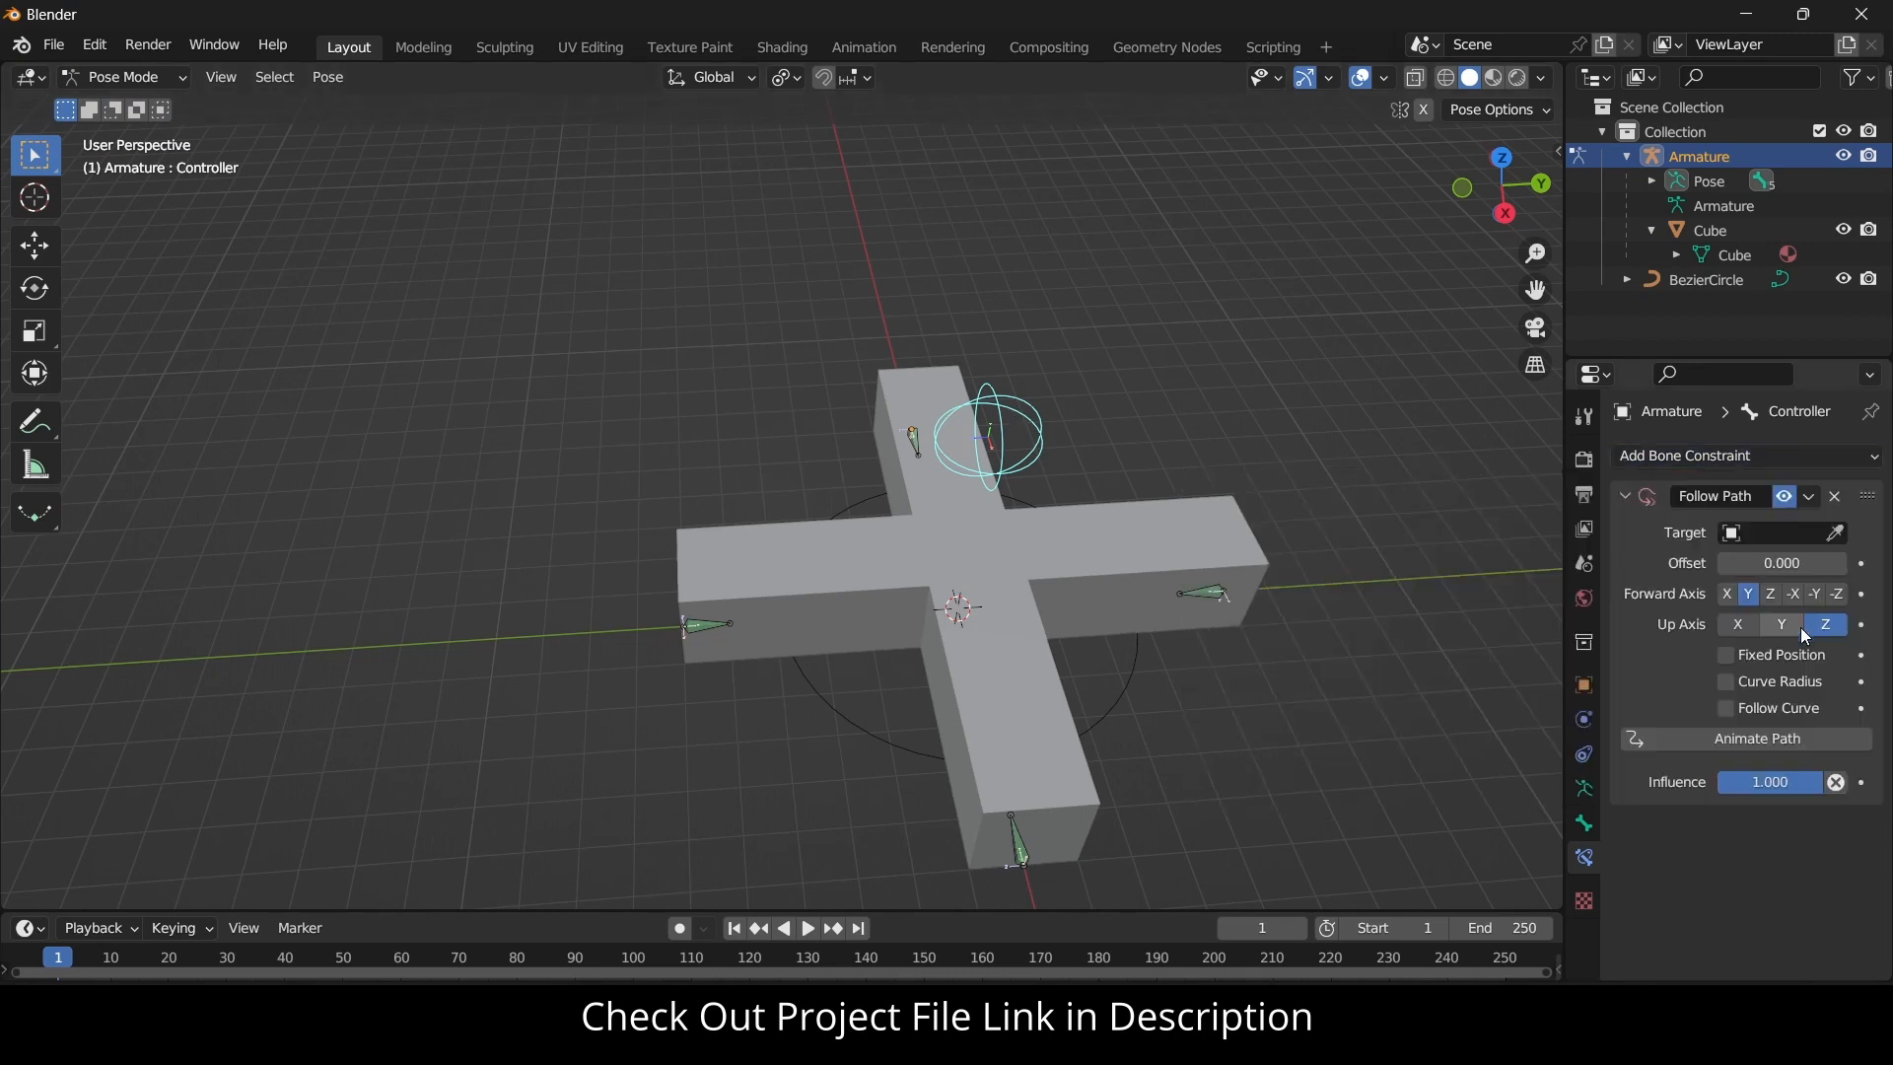
# Target the Follow Path constraint at BezierCircle, animate the path and play the timeline.
pyautogui.click(1774, 538)
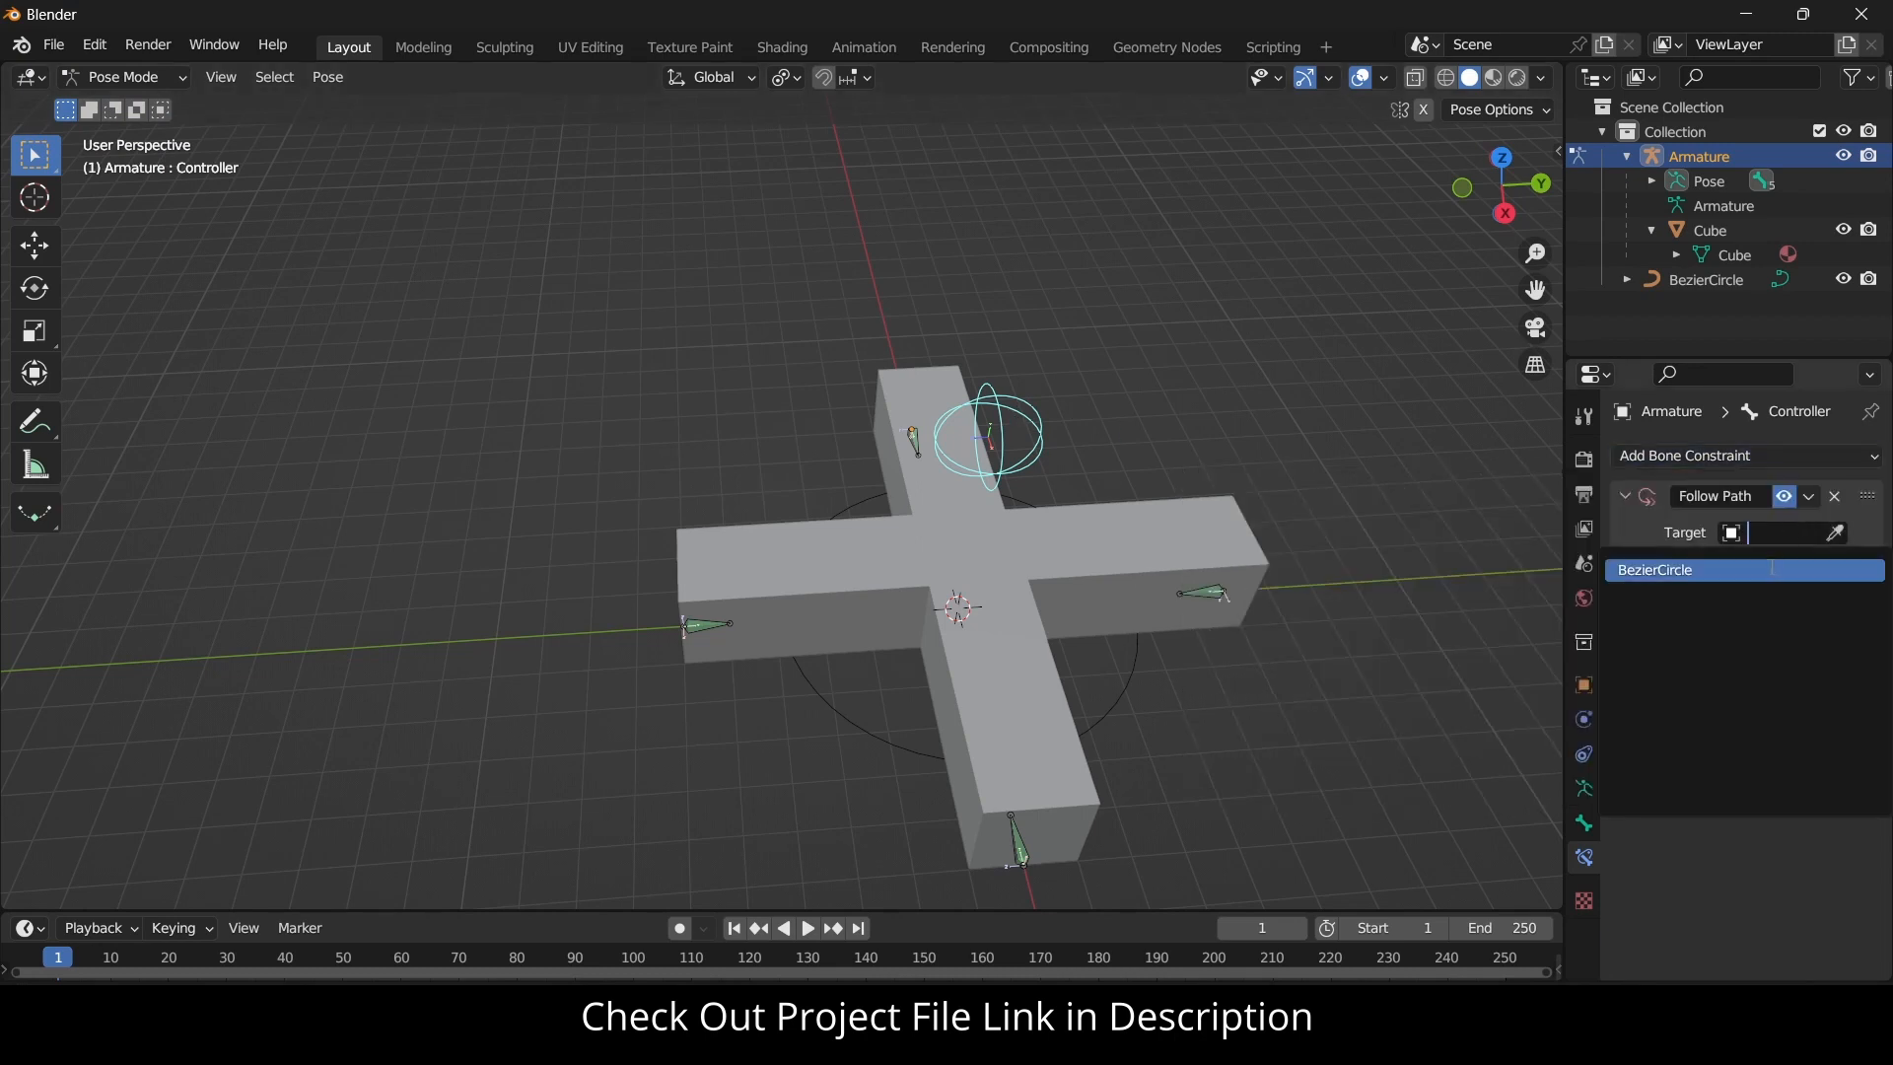
pyautogui.click(1769, 569)
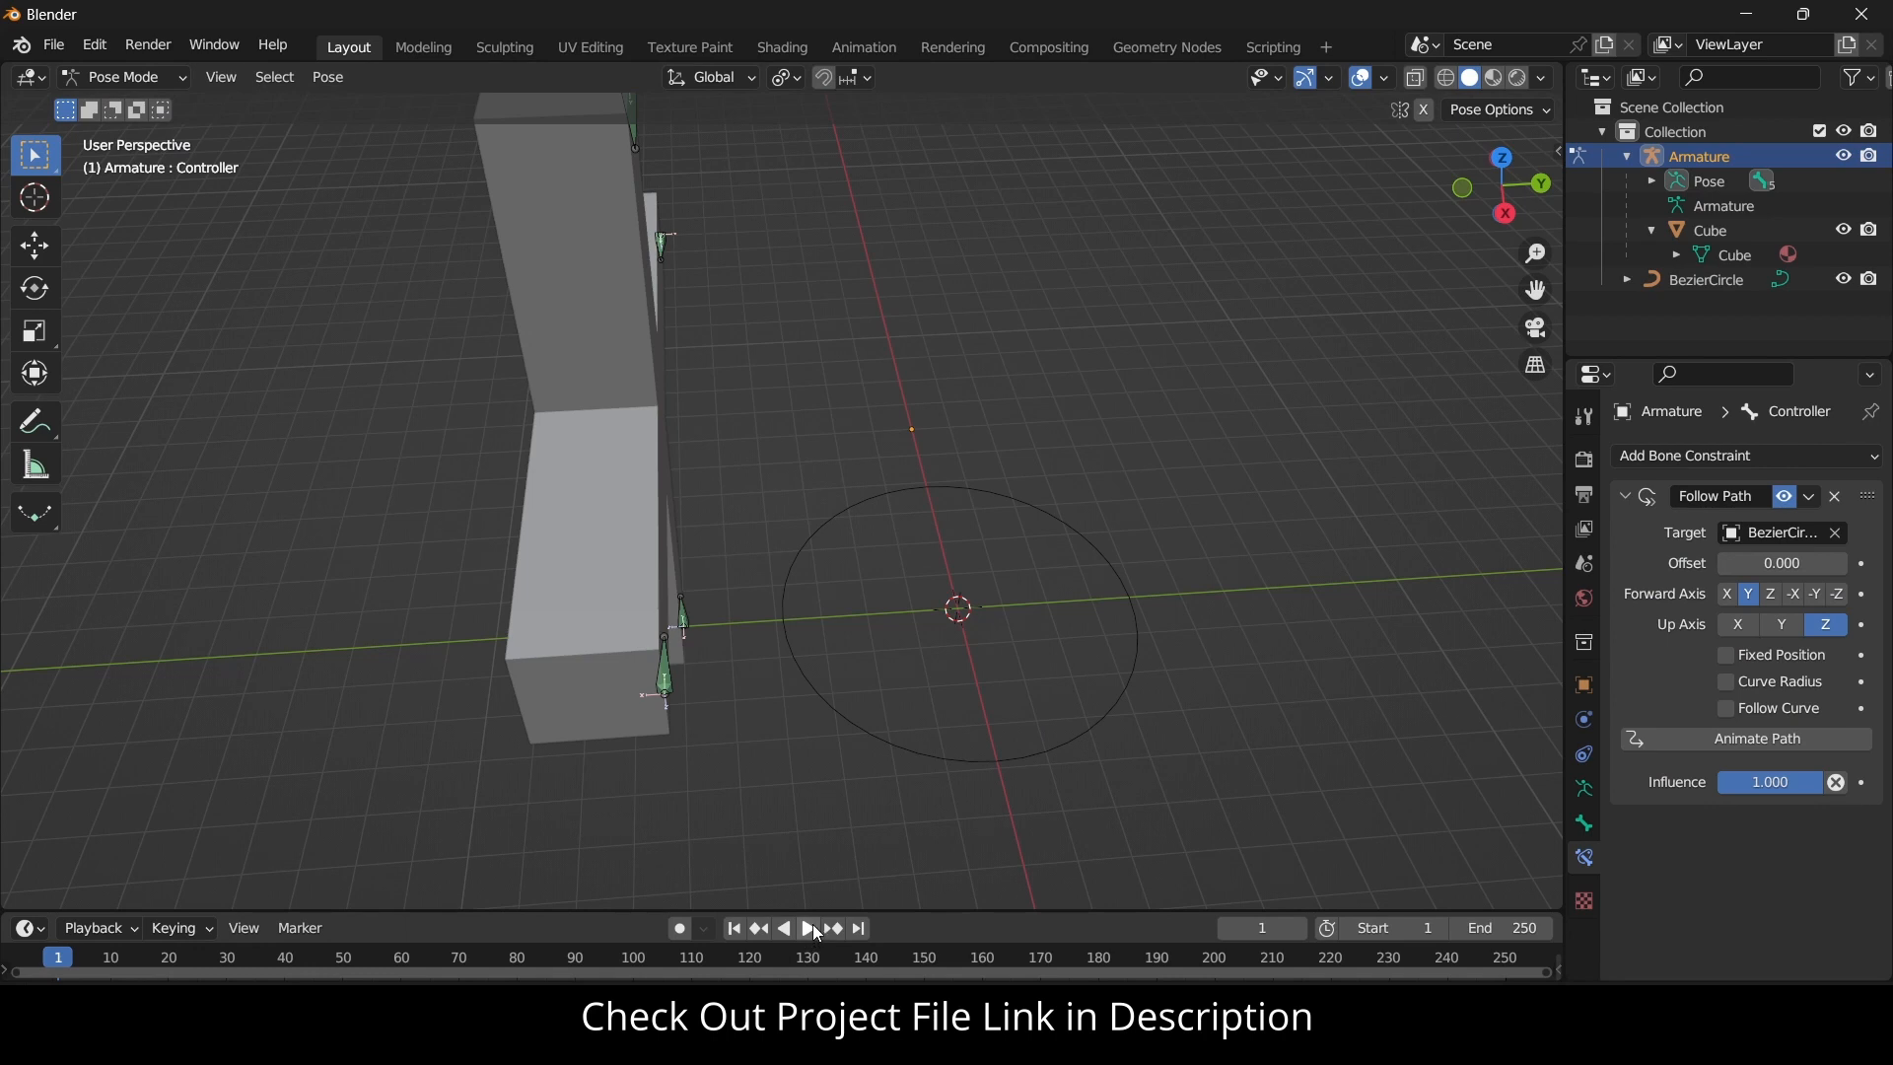
pyautogui.click(1772, 742)
pyautogui.click(813, 930)
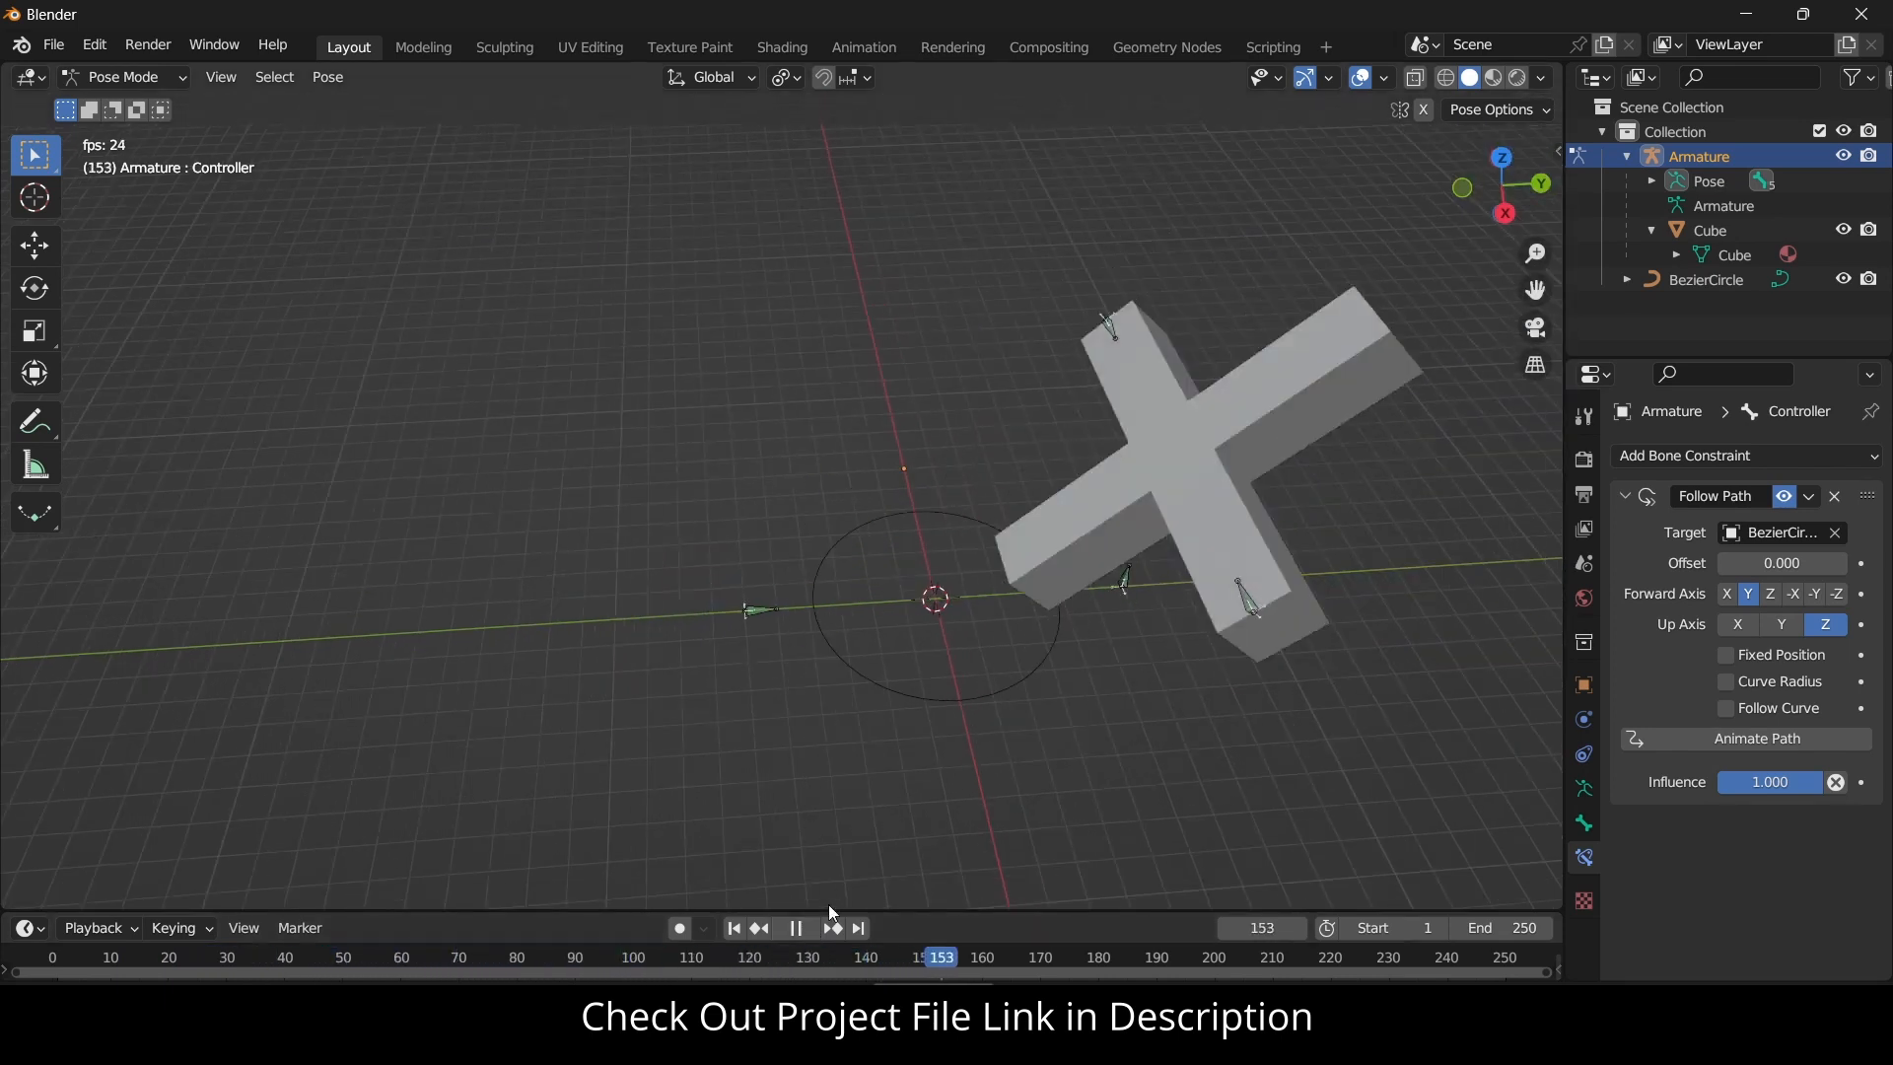
# Remove the Follow Path constraint from the Controller bone and delete the Bezier circle from the scene.
pyautogui.click(1834, 498)
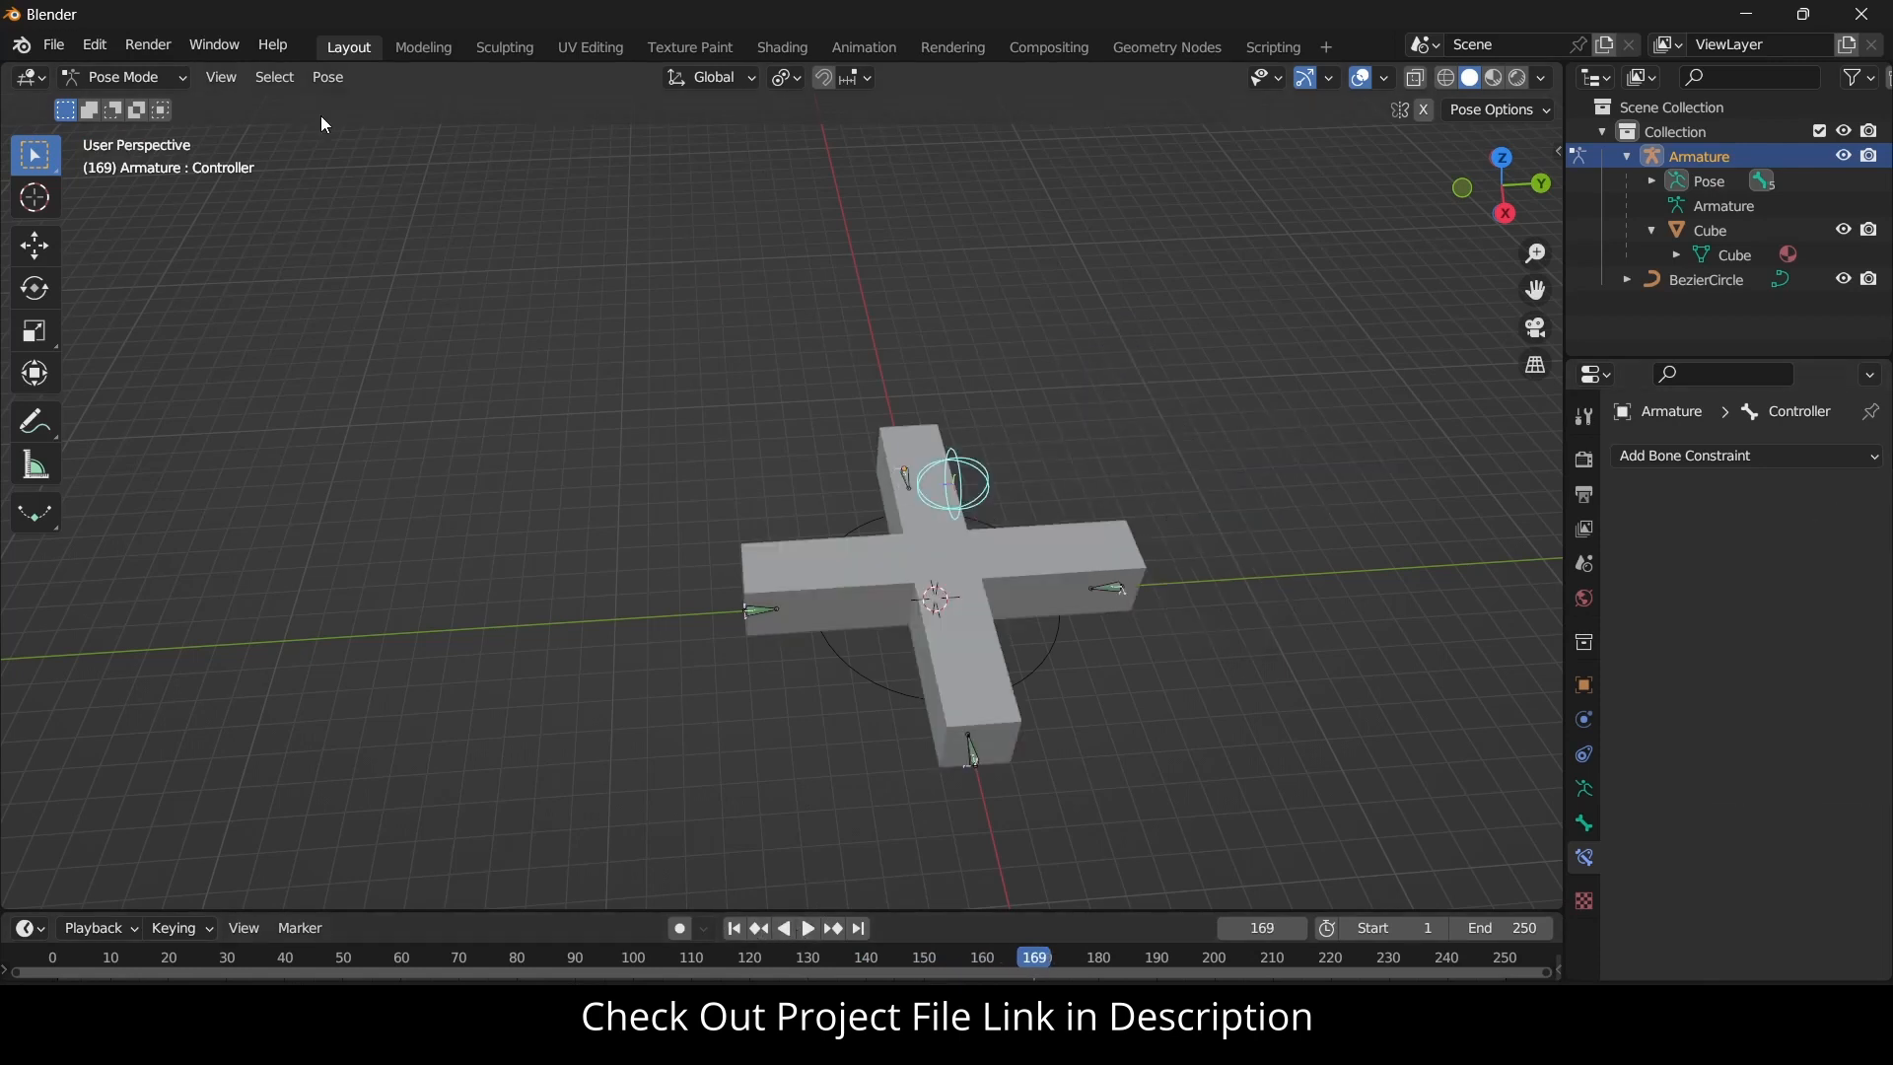
pyautogui.moveTo(1116, 535); pyautogui.dragTo(1072, 623, button='middle')
pyautogui.click(1074, 643)
pyautogui.press('x')
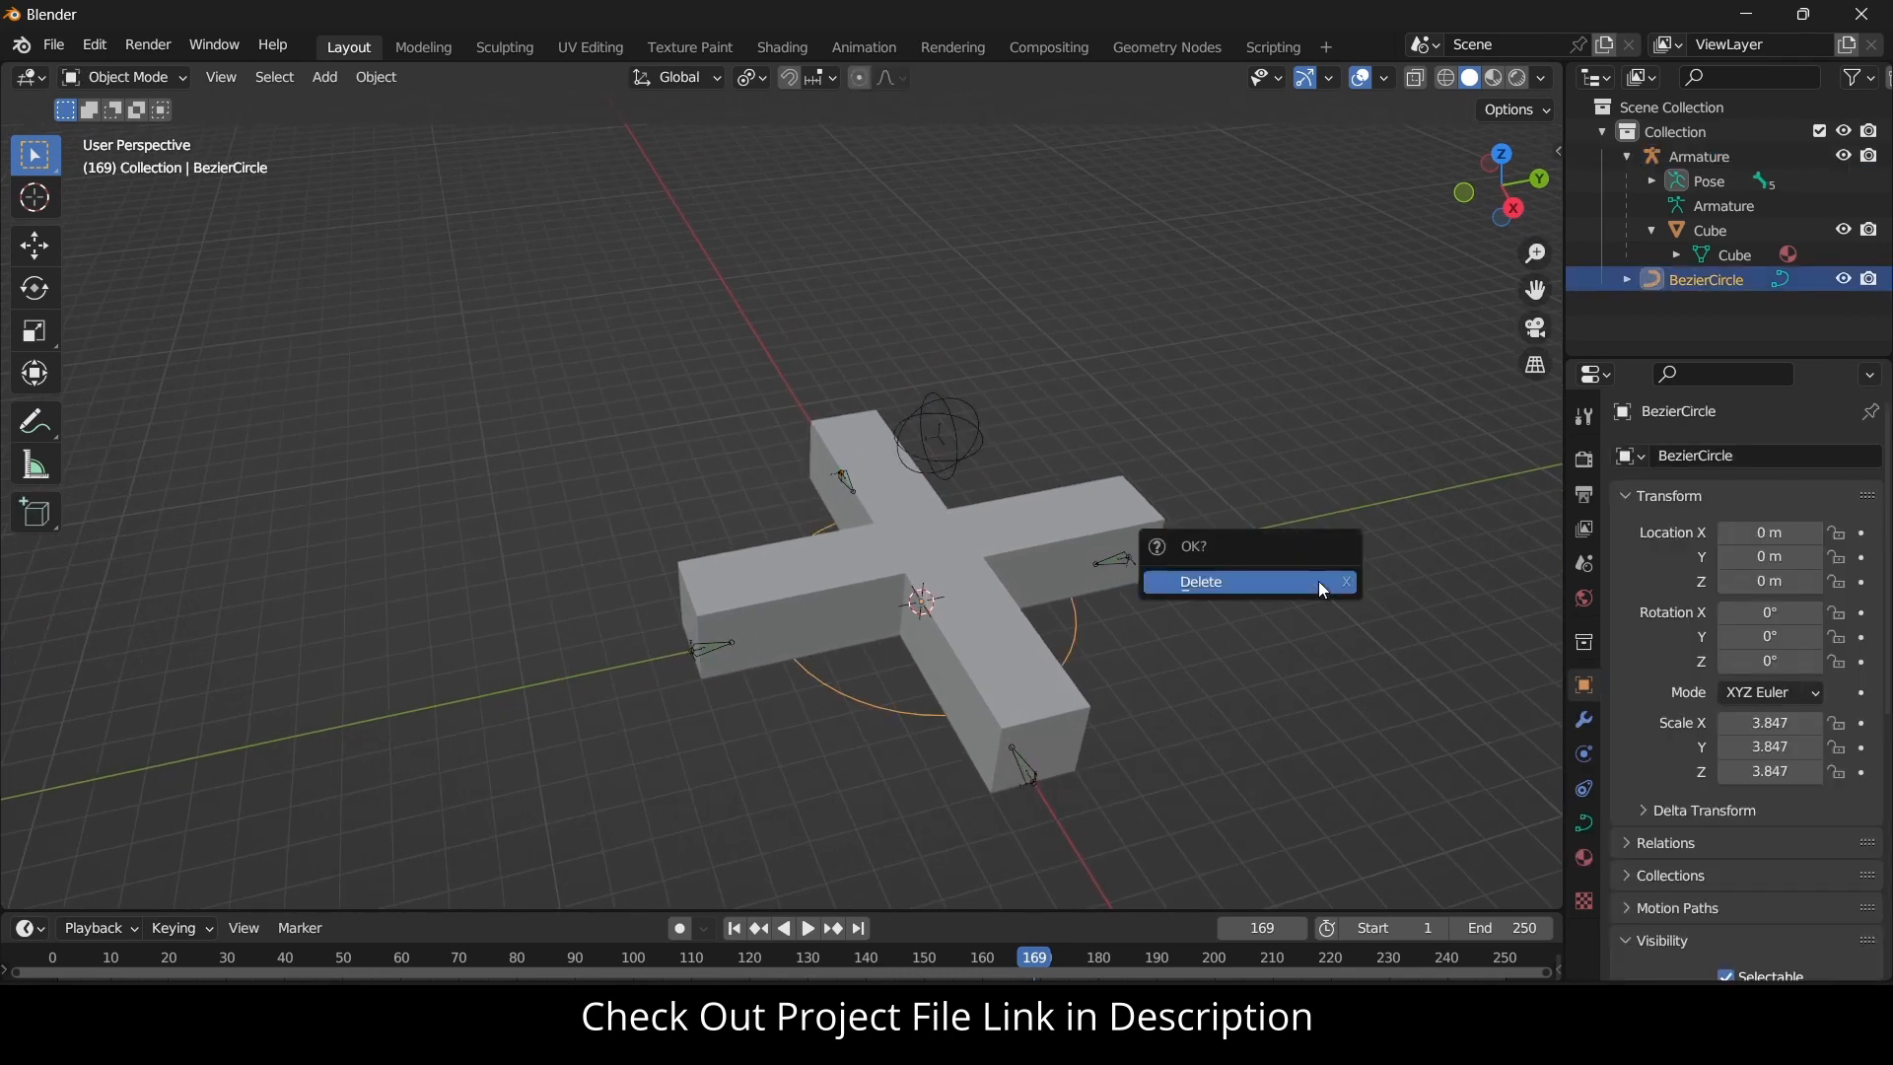
pyautogui.click(1317, 581)
# Select the Controller bone and test rolling the cross by moving it about 2.3 m along negative global Y, cancelling the move.
pyautogui.click(955, 434)
pyautogui.press('g')
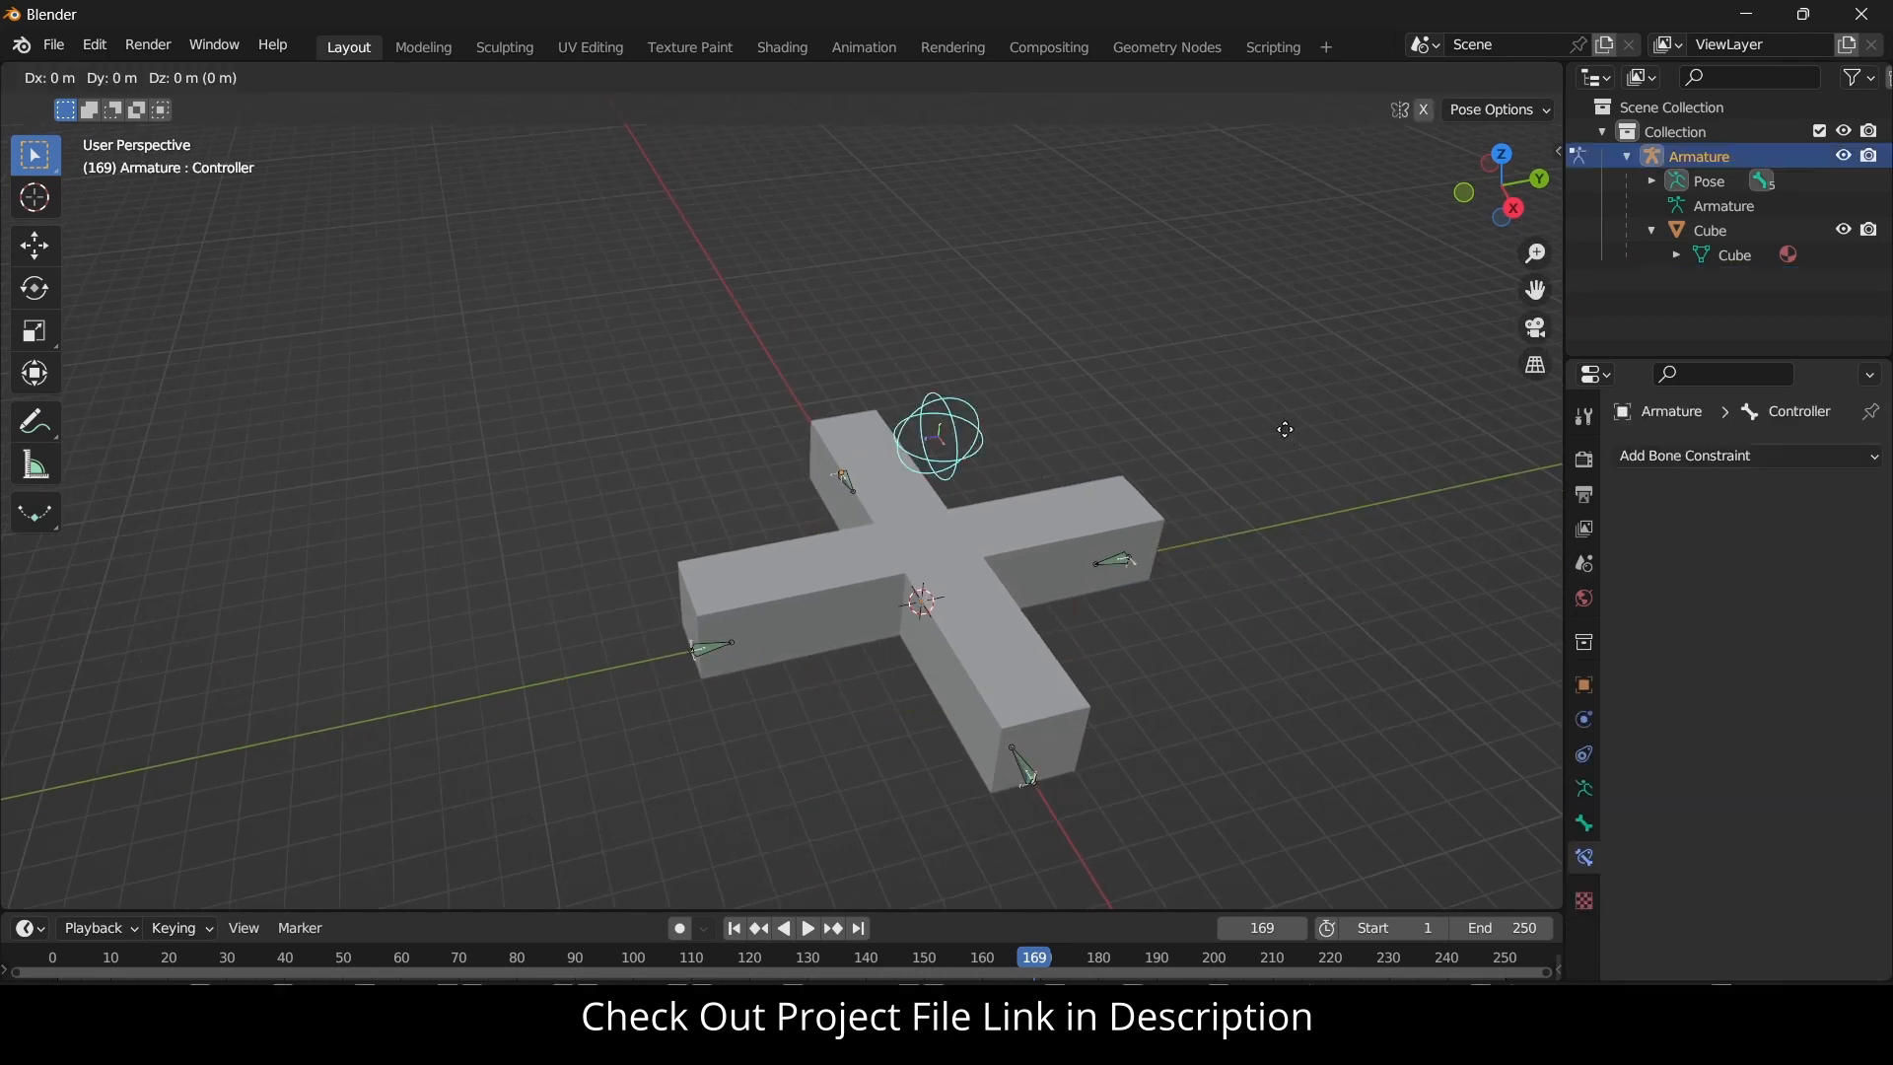
pyautogui.press('y')
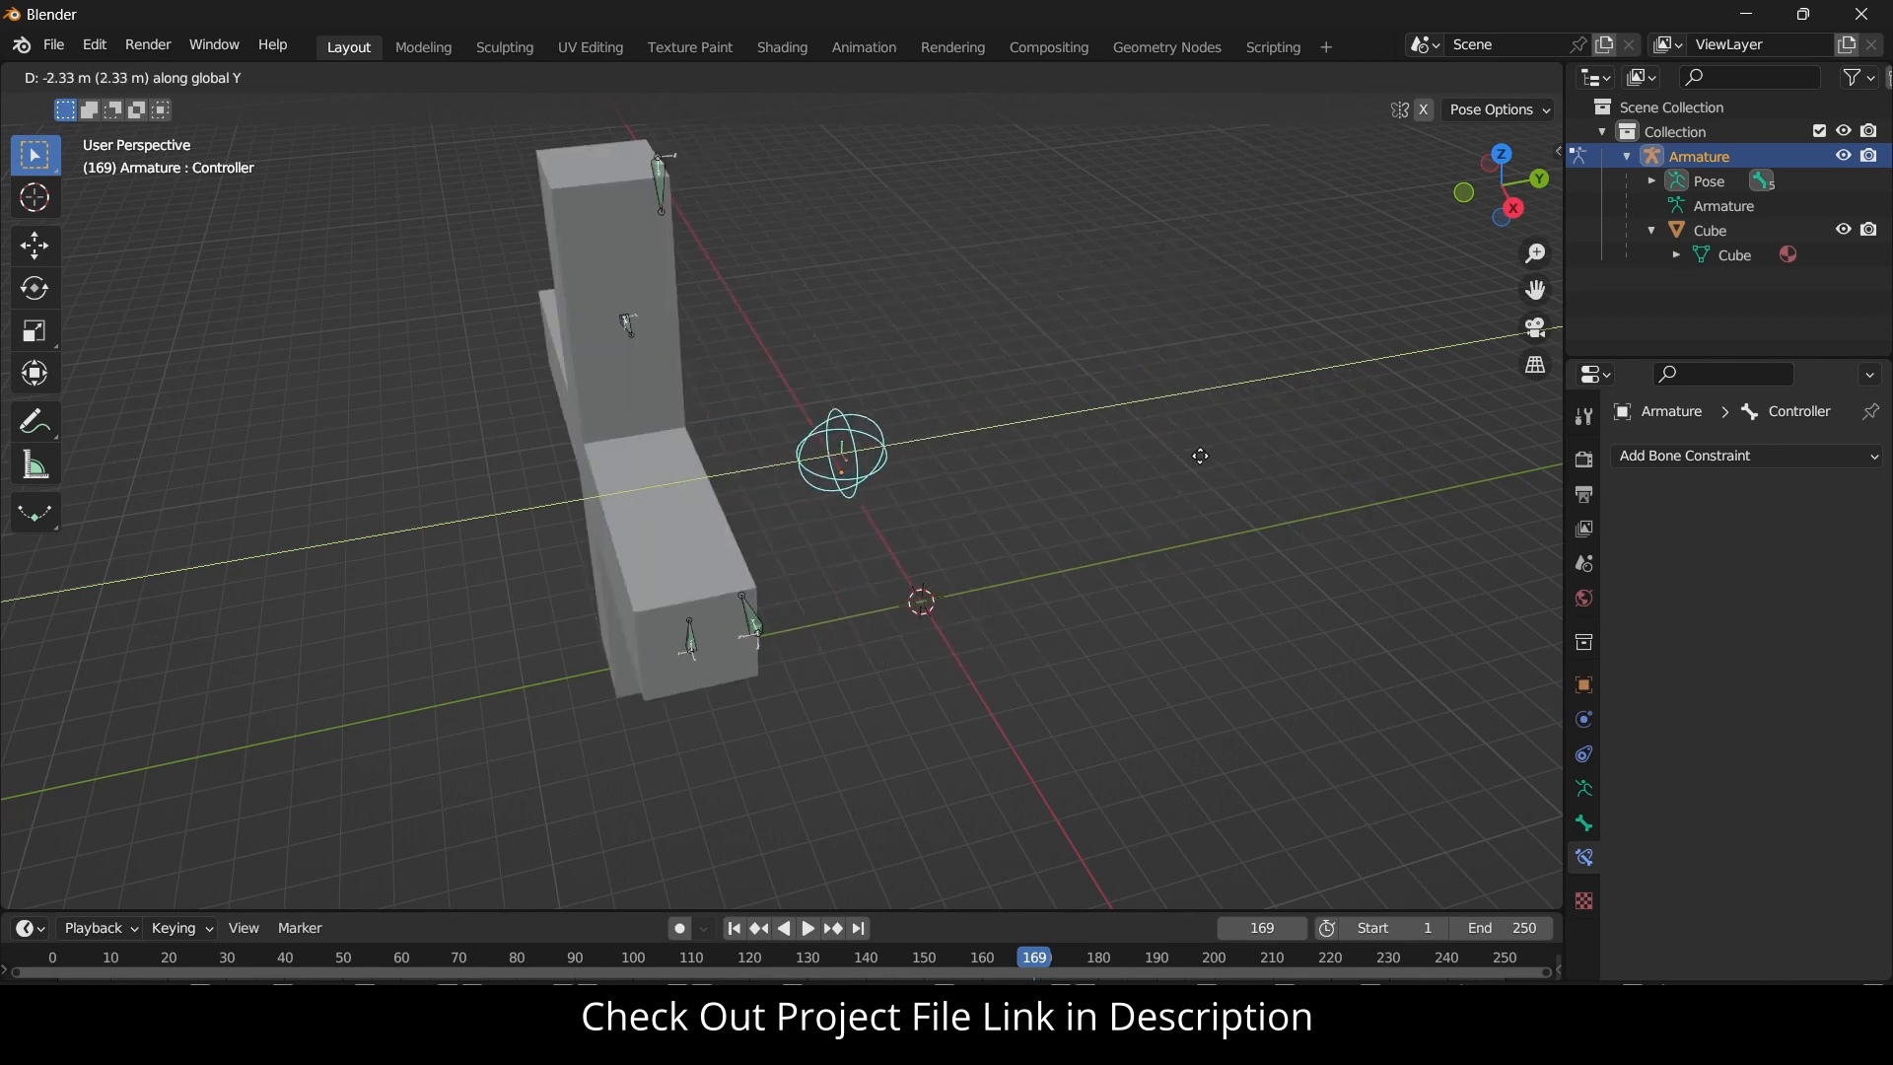
pyautogui.rightClick(1289, 456)
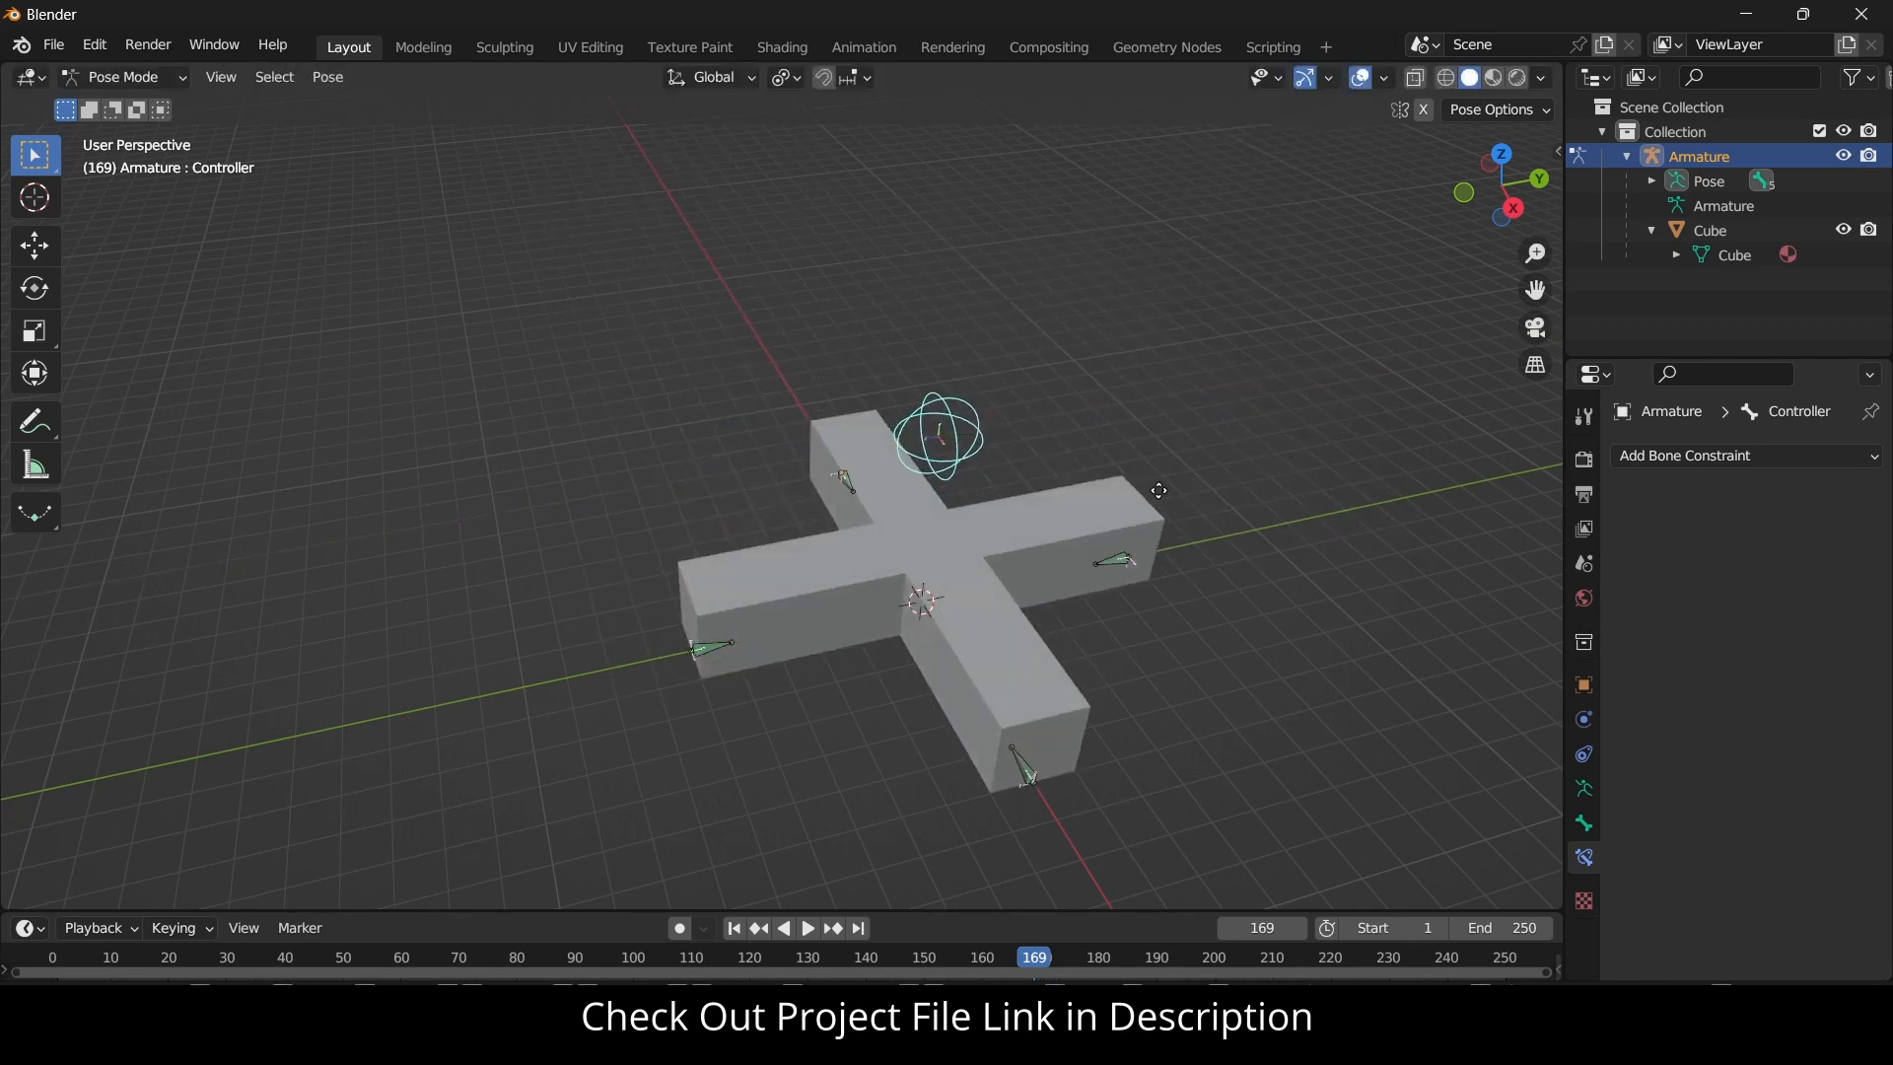
# Test the roll by moving the Controller bone along positive global X and along positive global Y, cancelling the move.
pyautogui.press('g')
pyautogui.press('x')
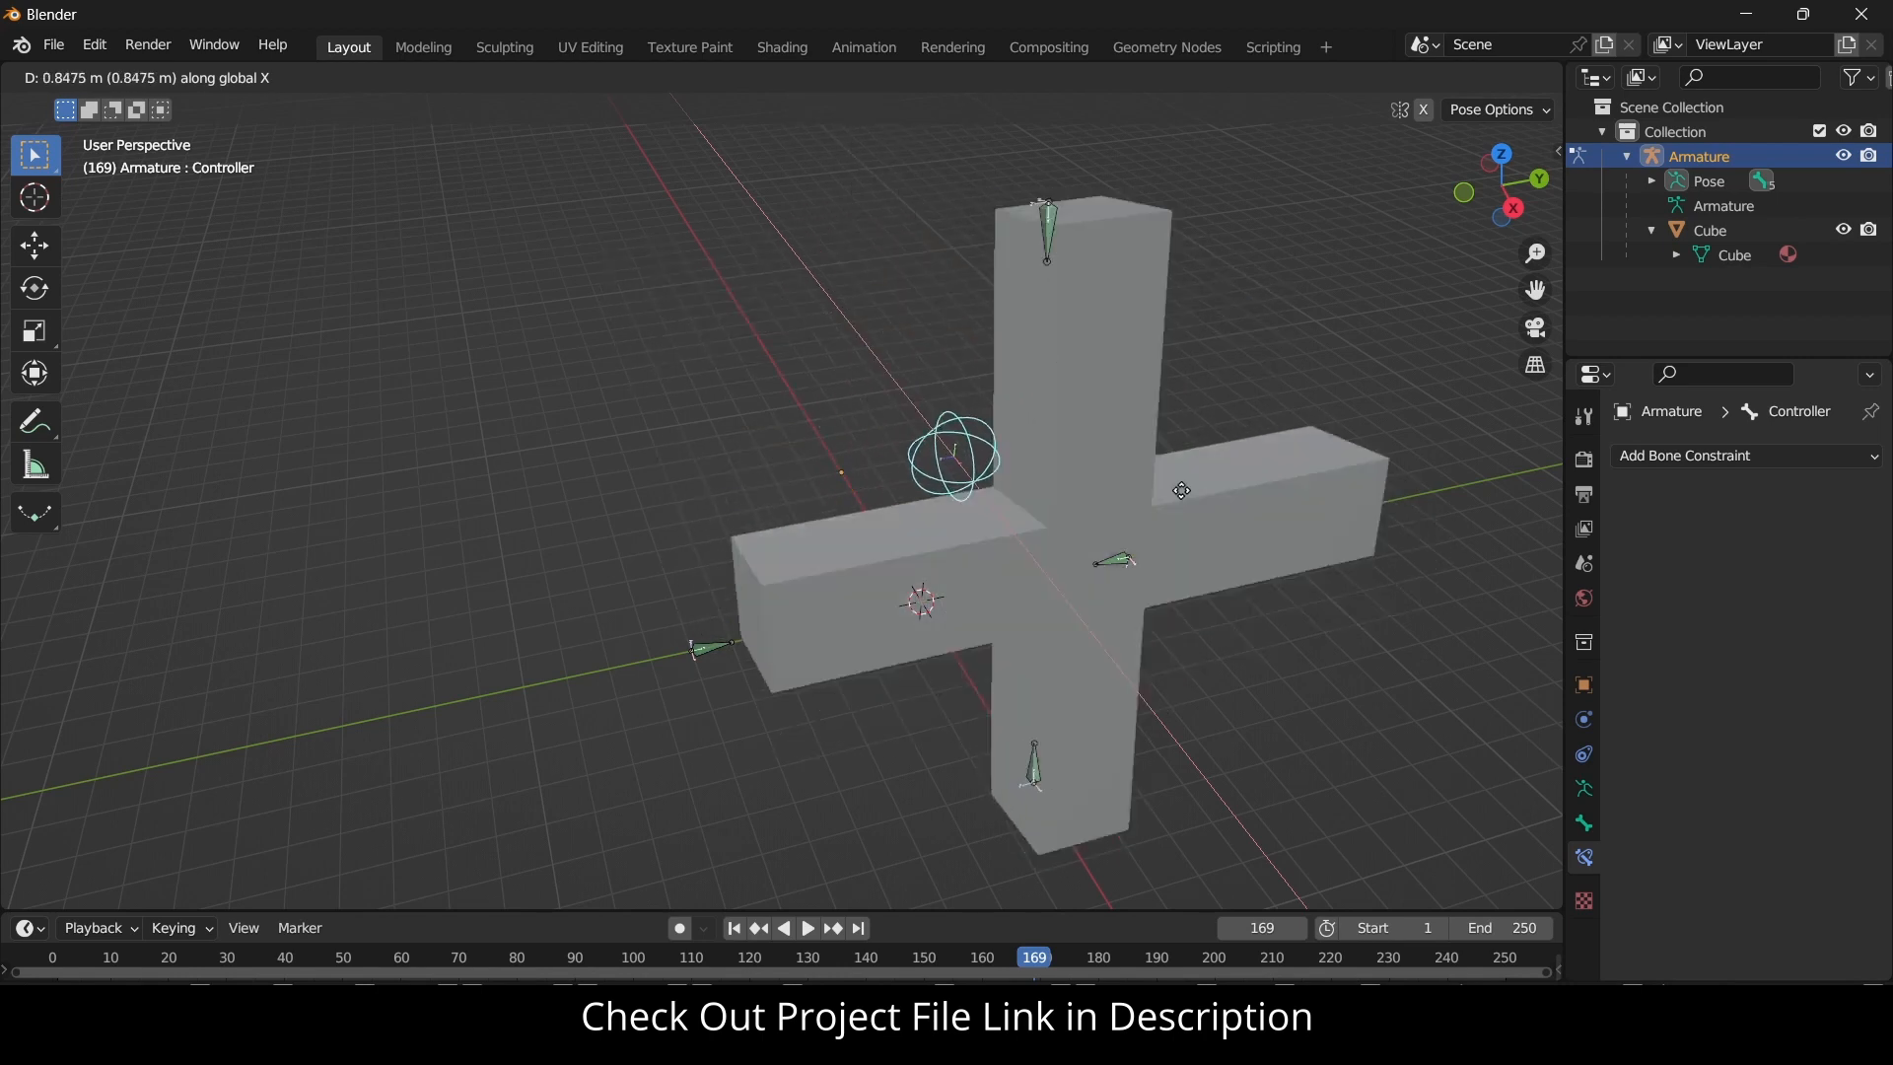
pyautogui.press('y')
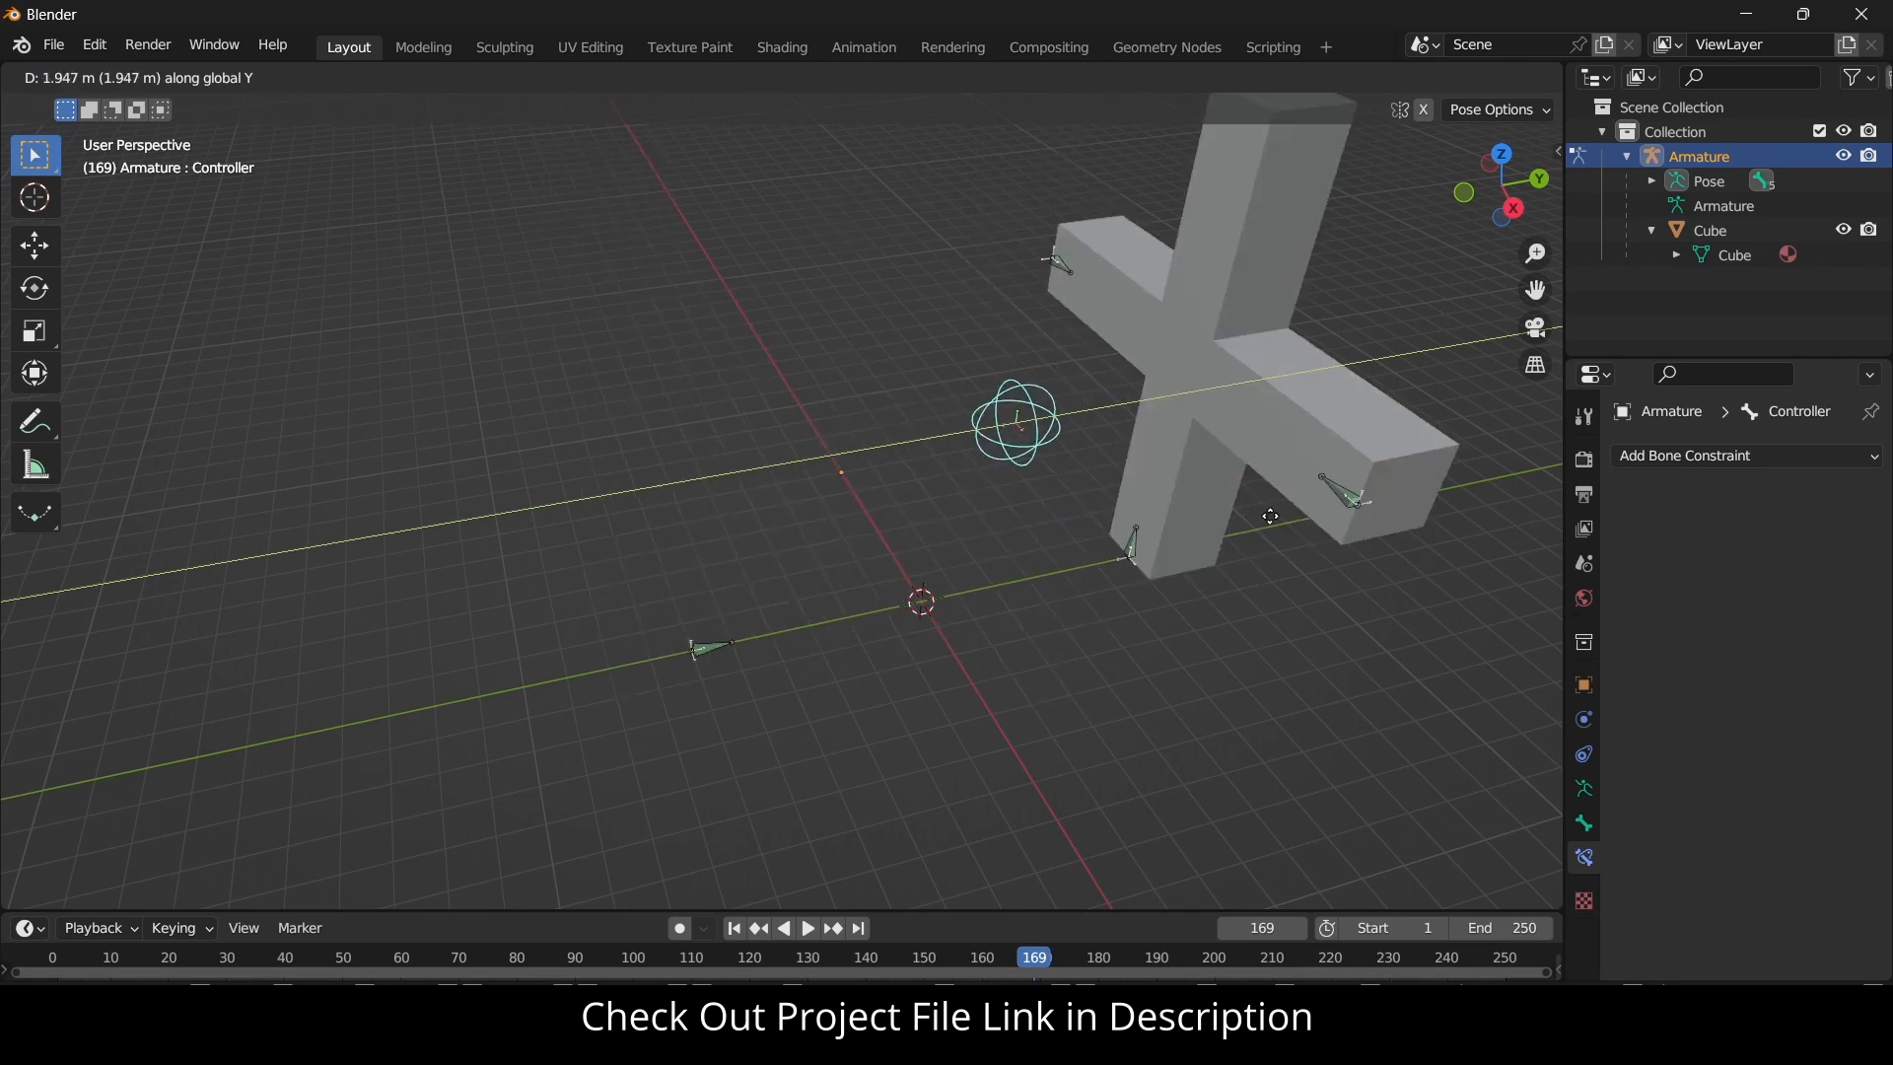
pyautogui.rightClick(1173, 529)
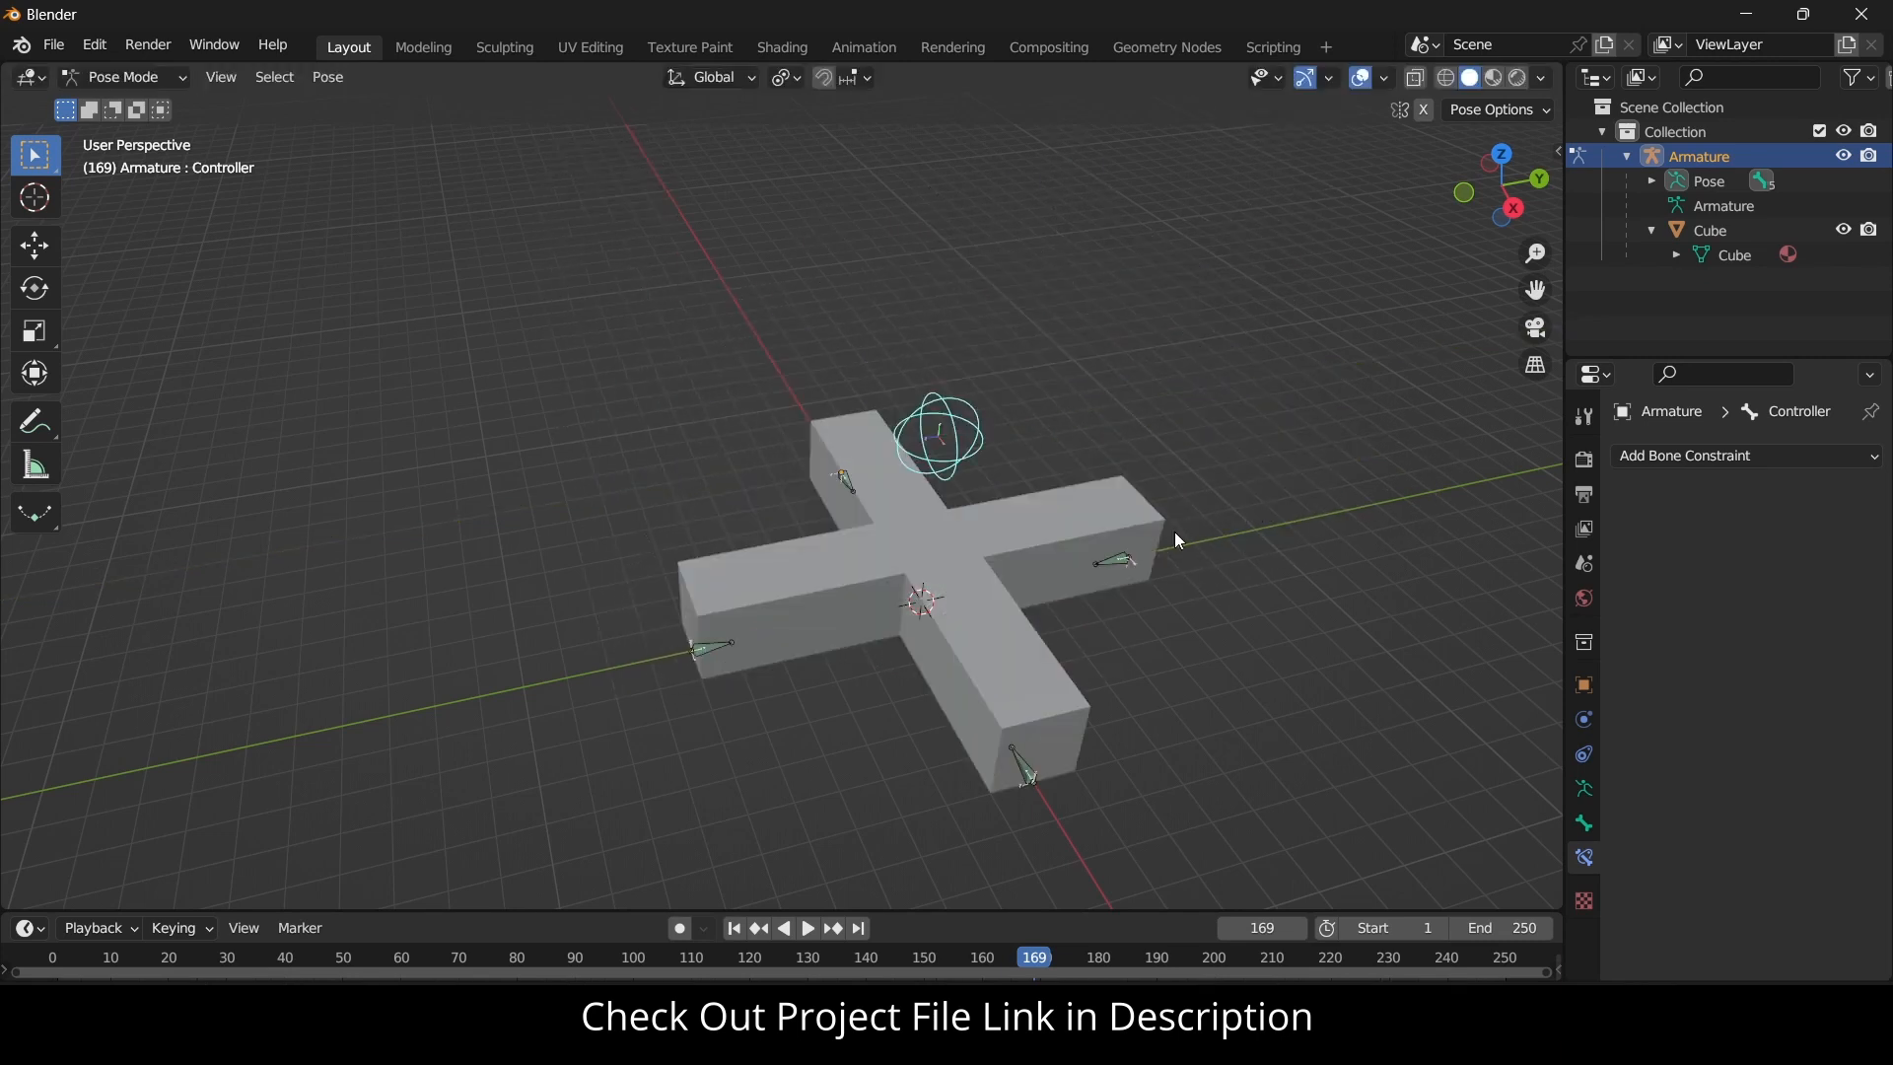
# Test the roll with a wider view of the cross by moving the Controller bone along negative global Y, cancelling the move.
pyautogui.scroll(-1, 1174, 530)
pyautogui.keyDown('shift'); pyautogui.moveTo(1157, 530); pyautogui.dragTo(979, 507, button='middle'); pyautogui.keyUp('shift')
pyautogui.scroll(-2, 1017, 540)
pyautogui.scroll(1, 861, 501)
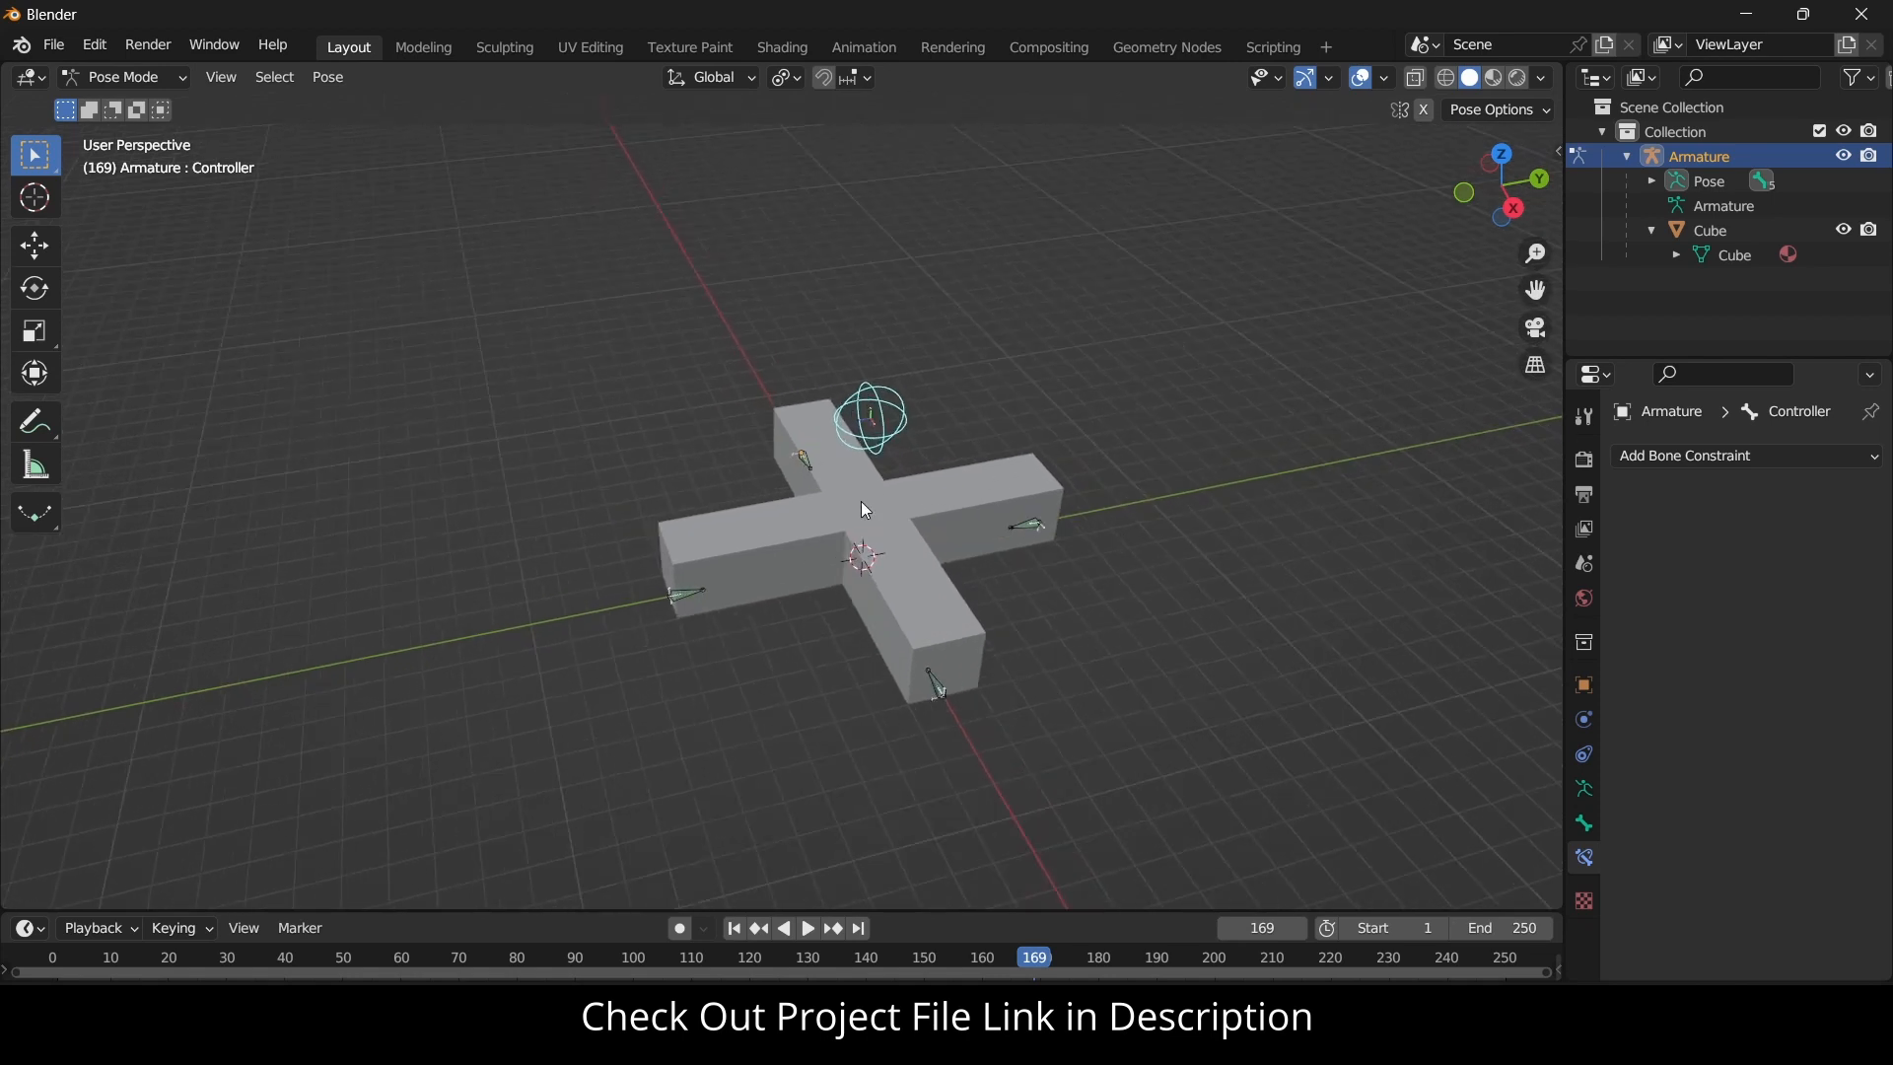
pyautogui.press('g')
pyautogui.press('y')
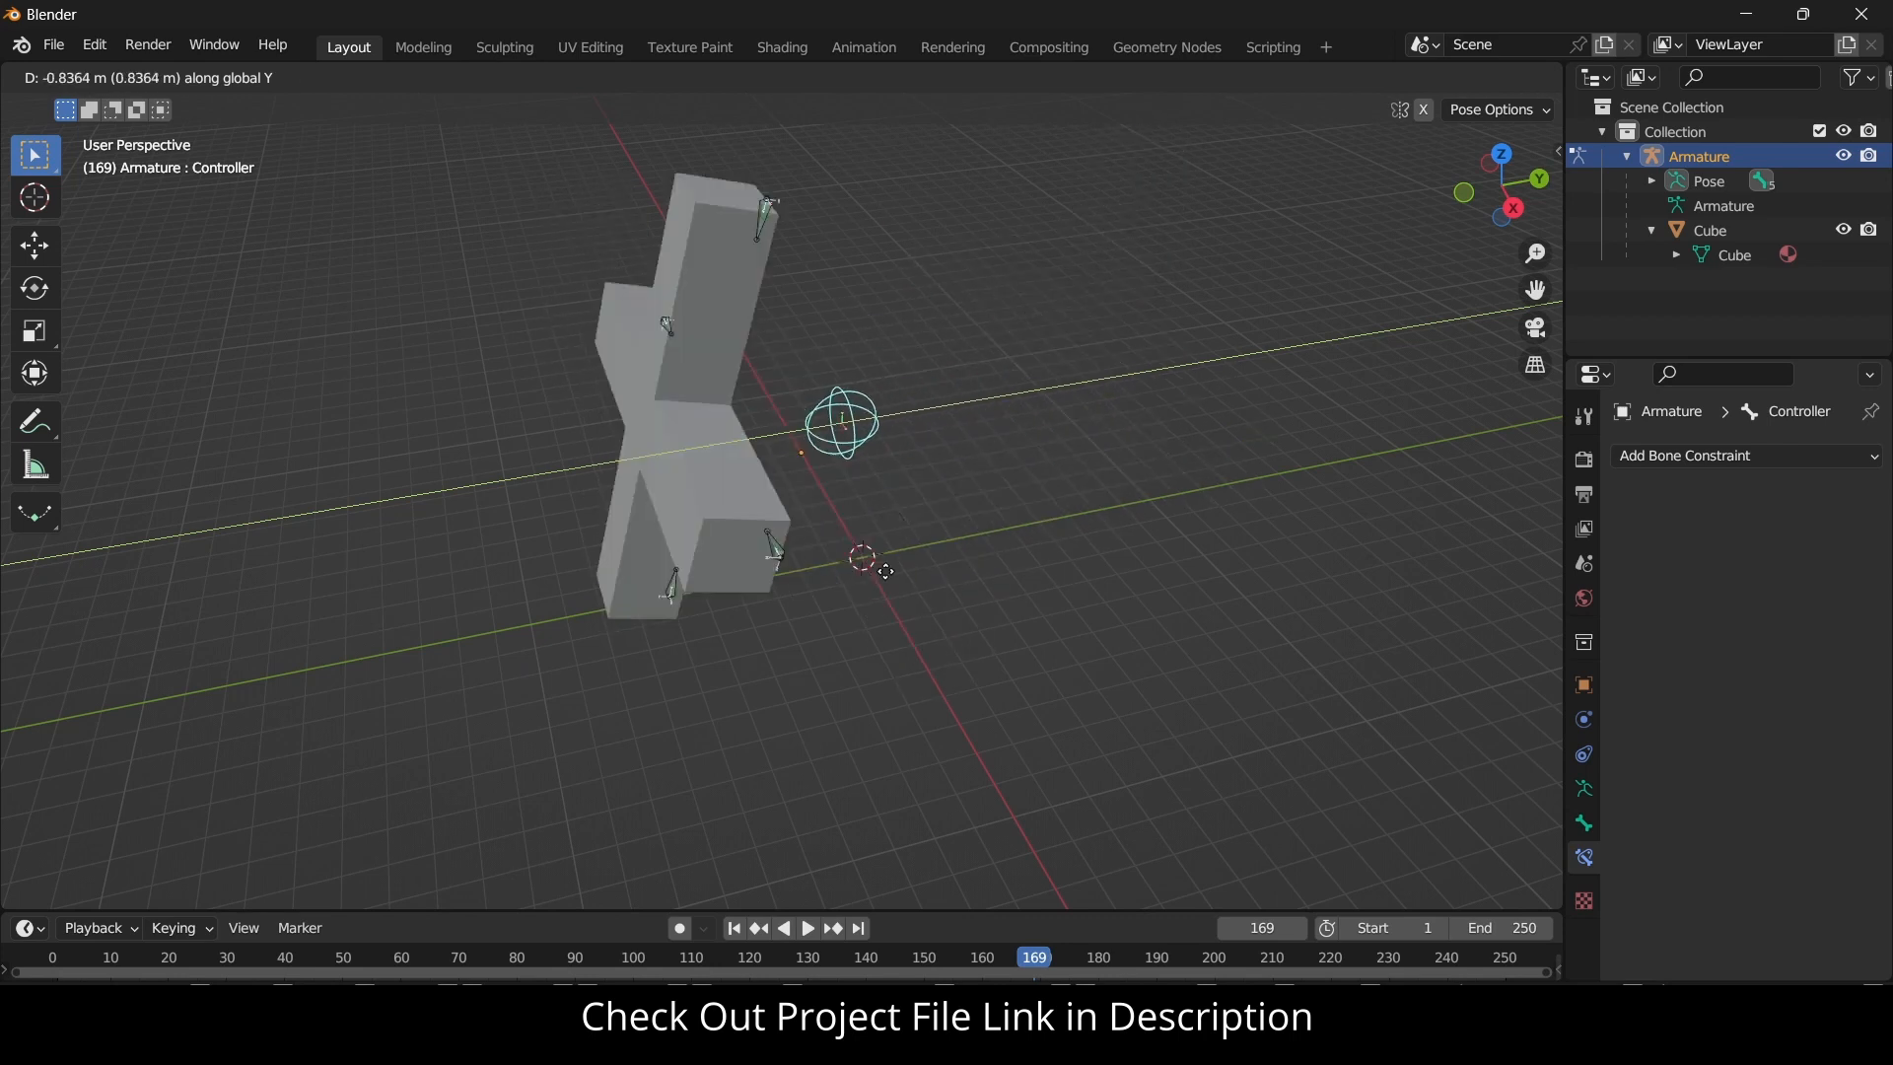
pyautogui.press('Escape')
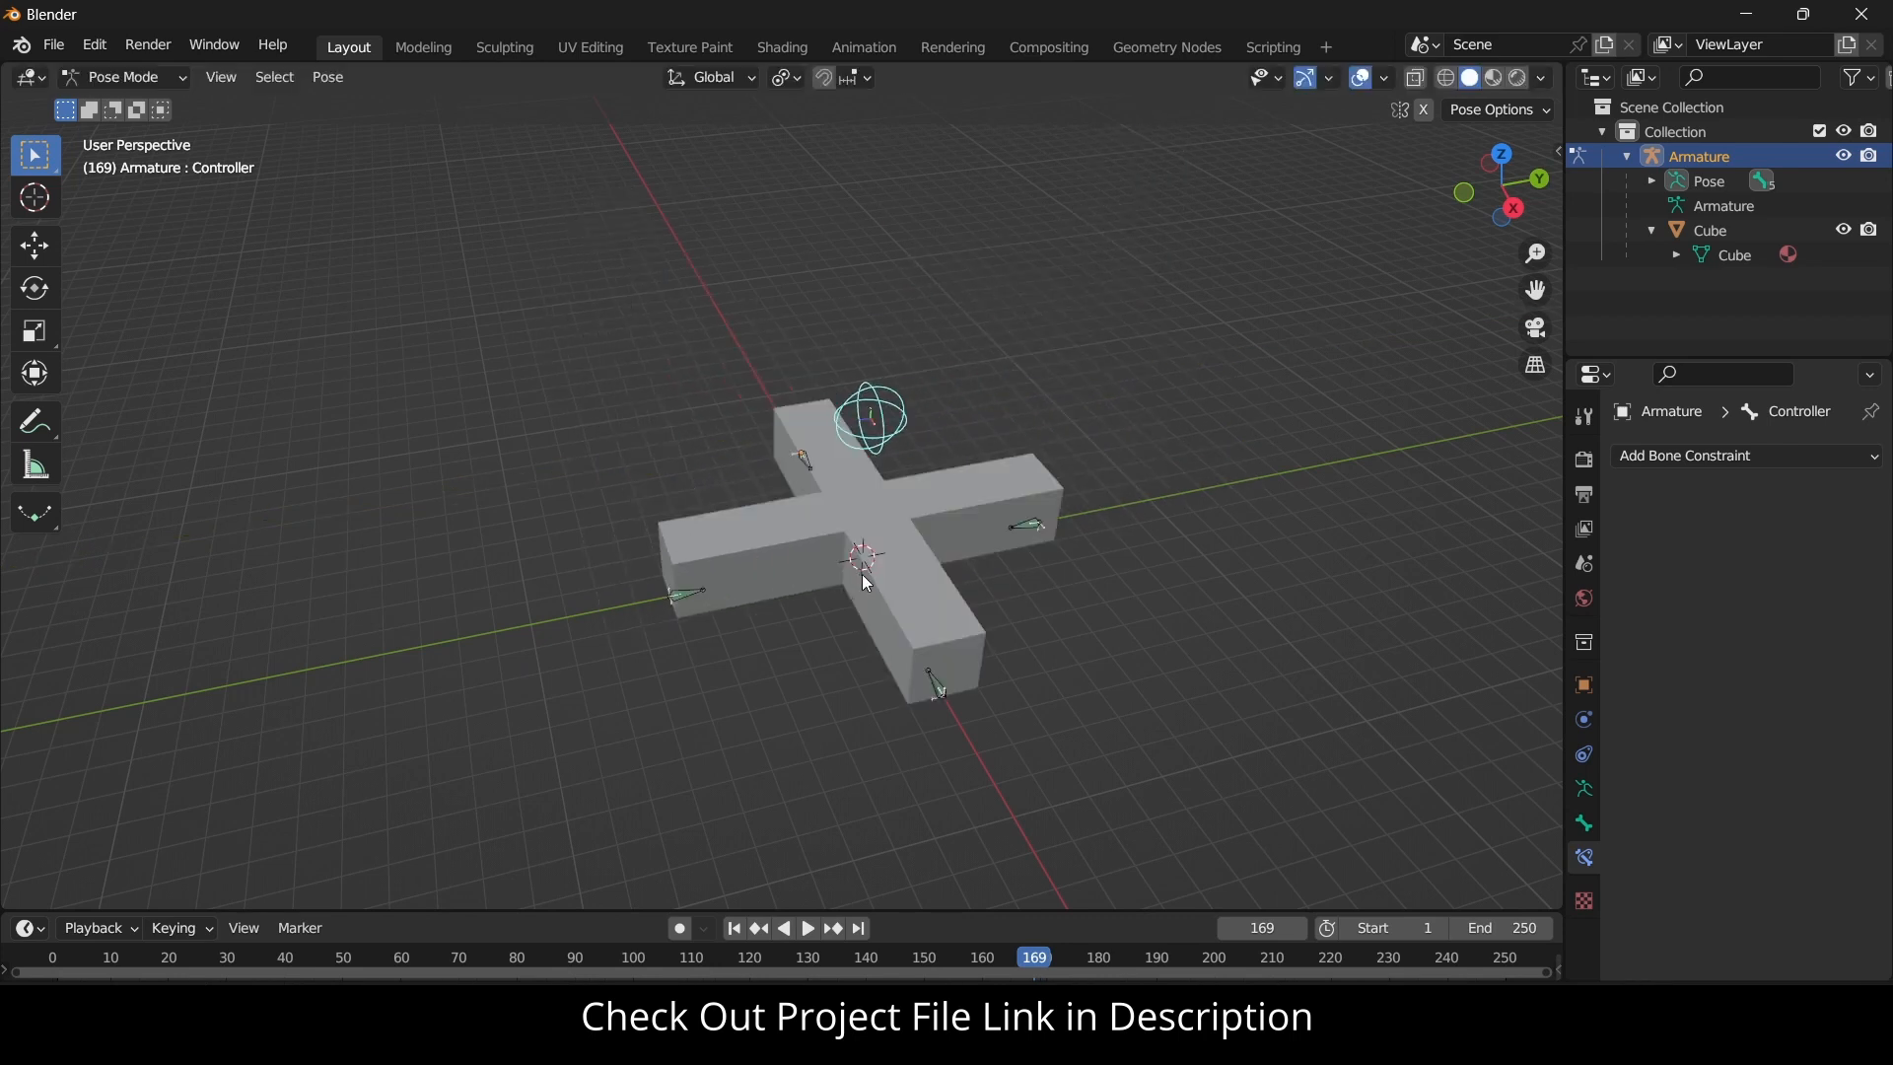
# Test-move the Controller bone about 1.9 m along negative global X and about 1 m along negative global Y, cancelling each move.
pyautogui.press('g')
pyautogui.press('x')
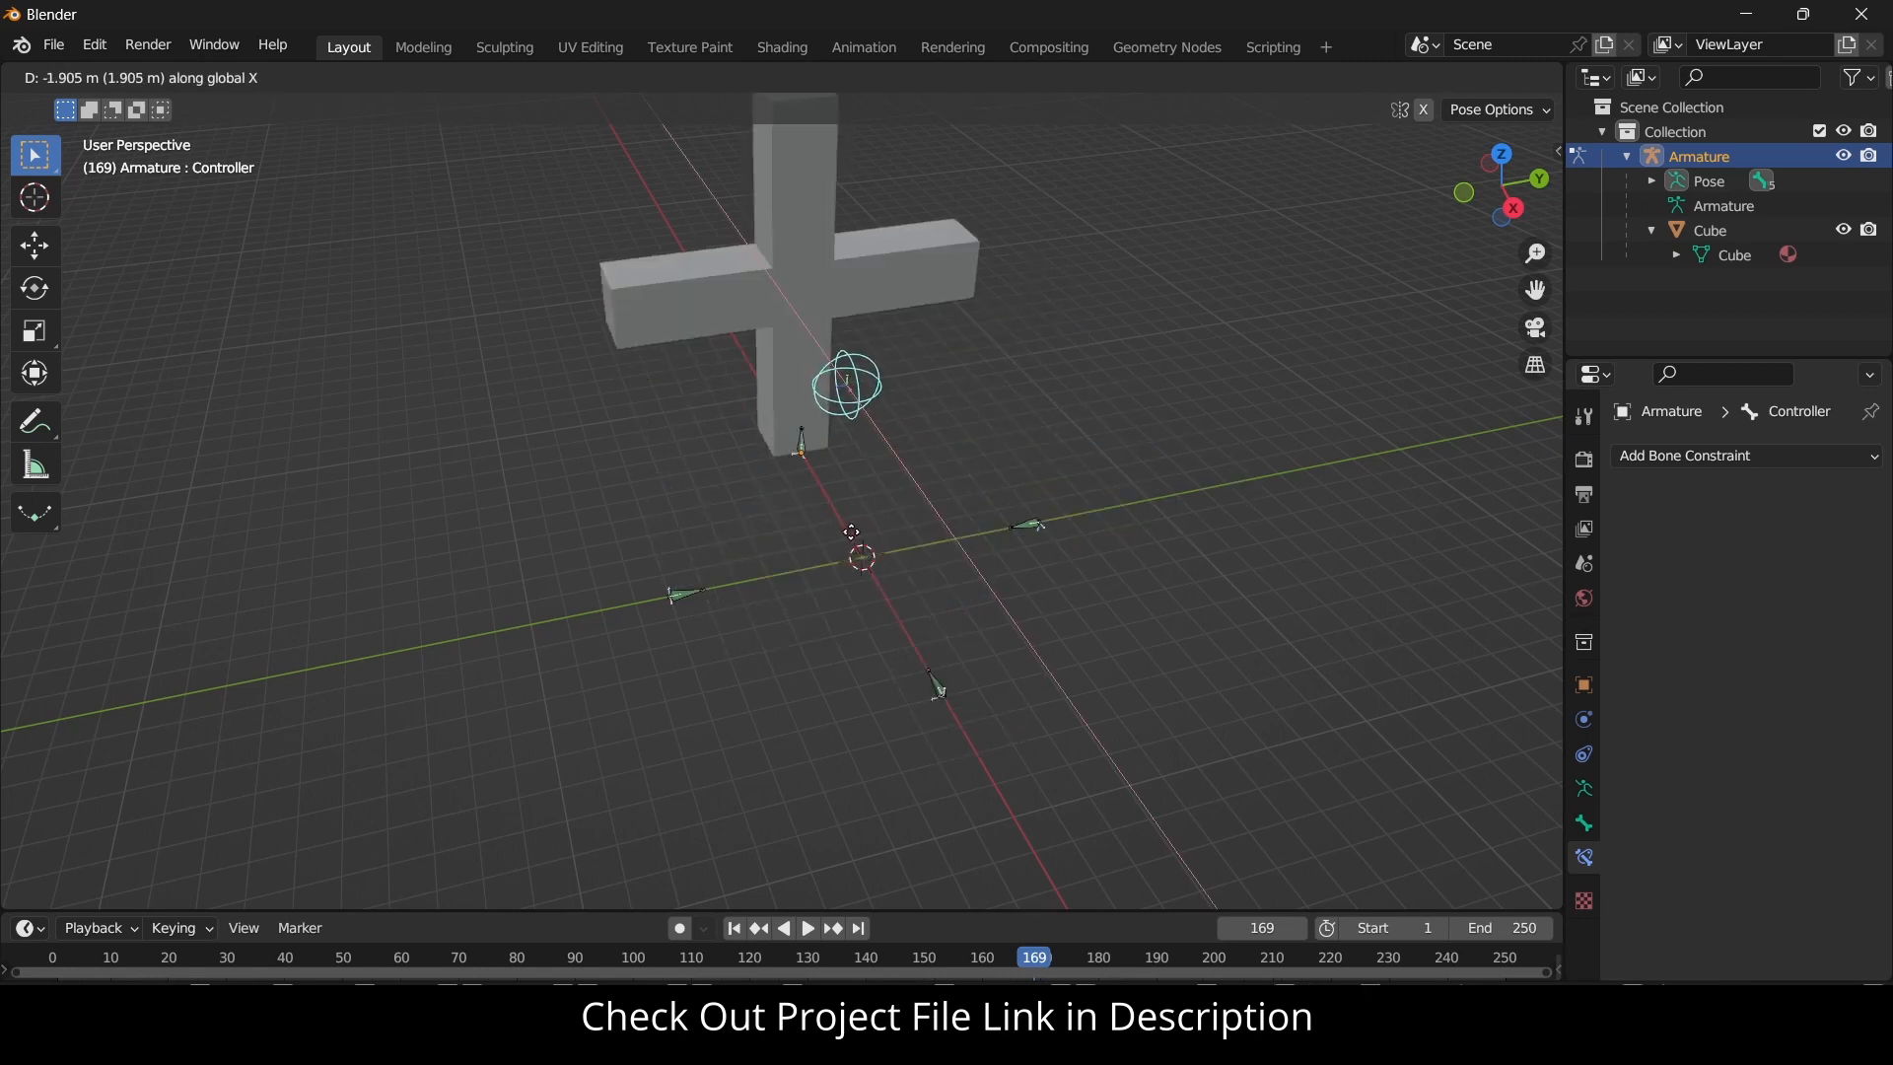
pyautogui.press('Escape')
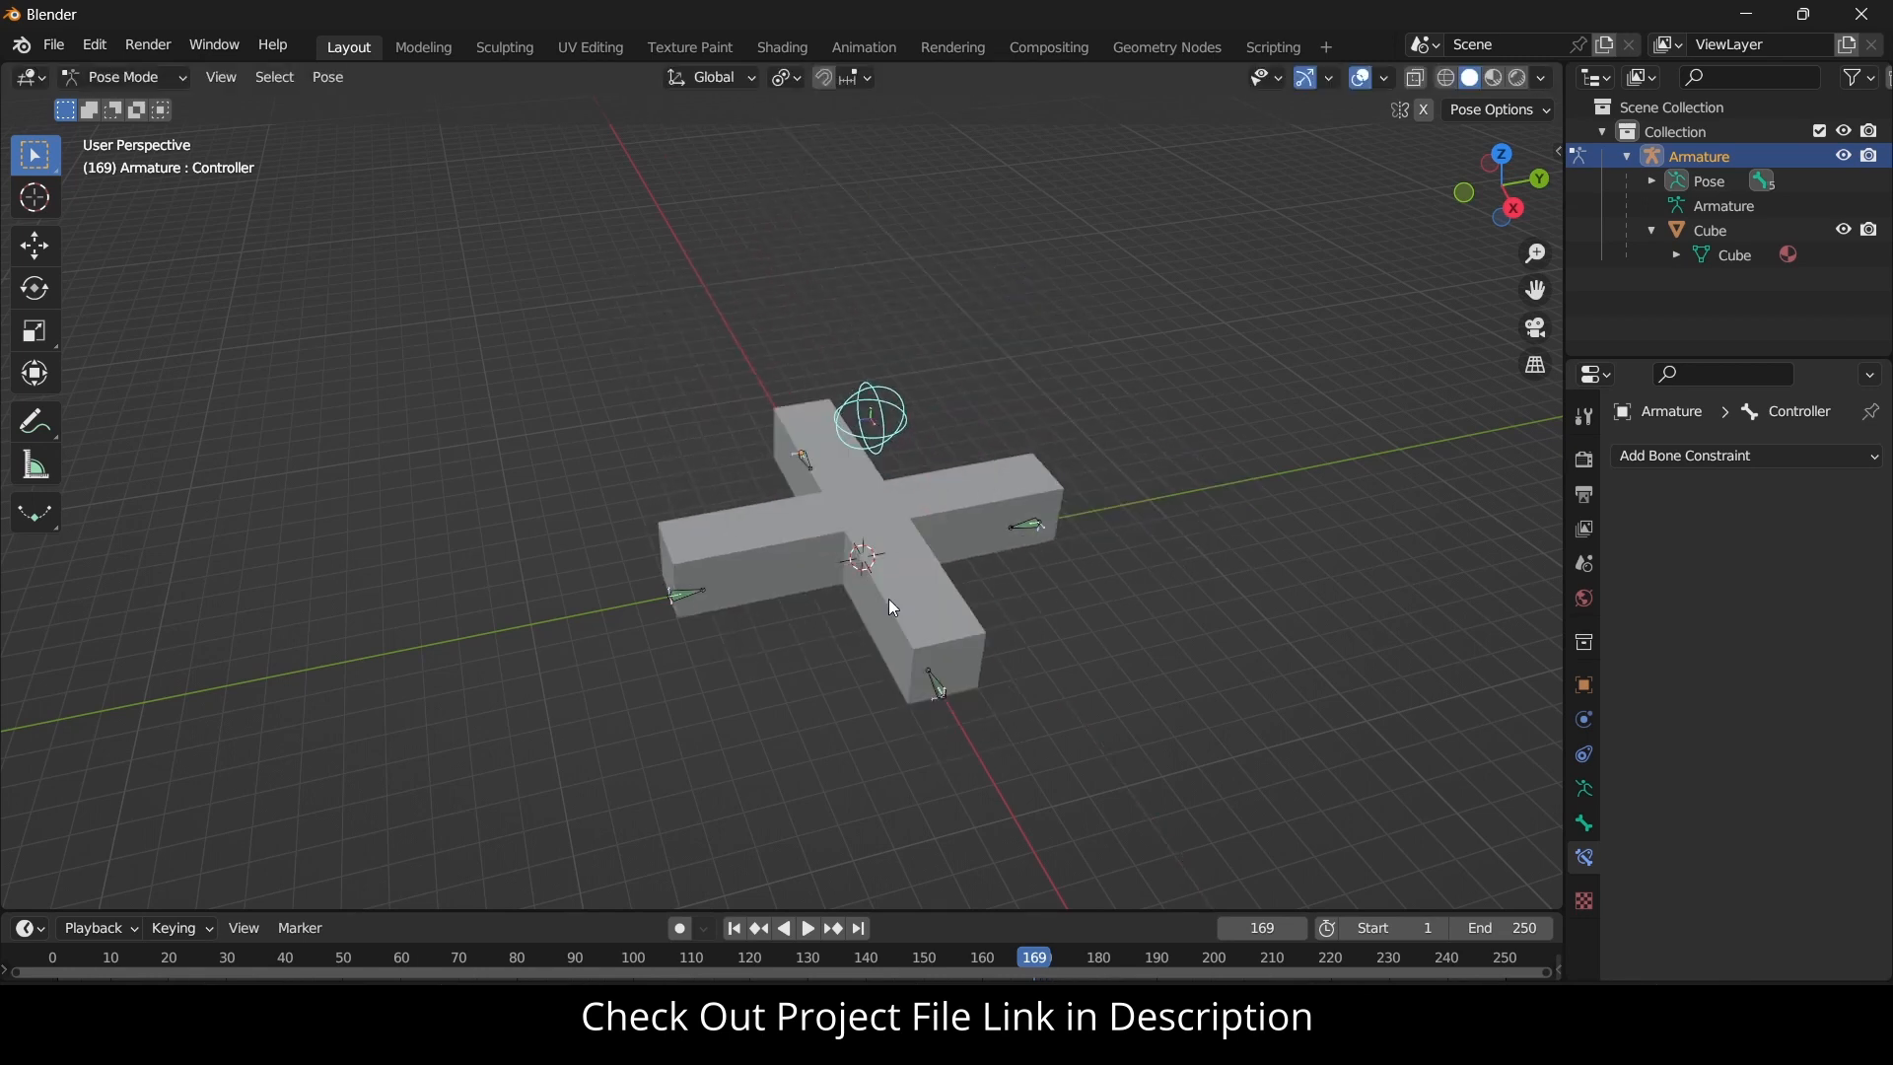
pyautogui.press('g')
pyautogui.press('y')
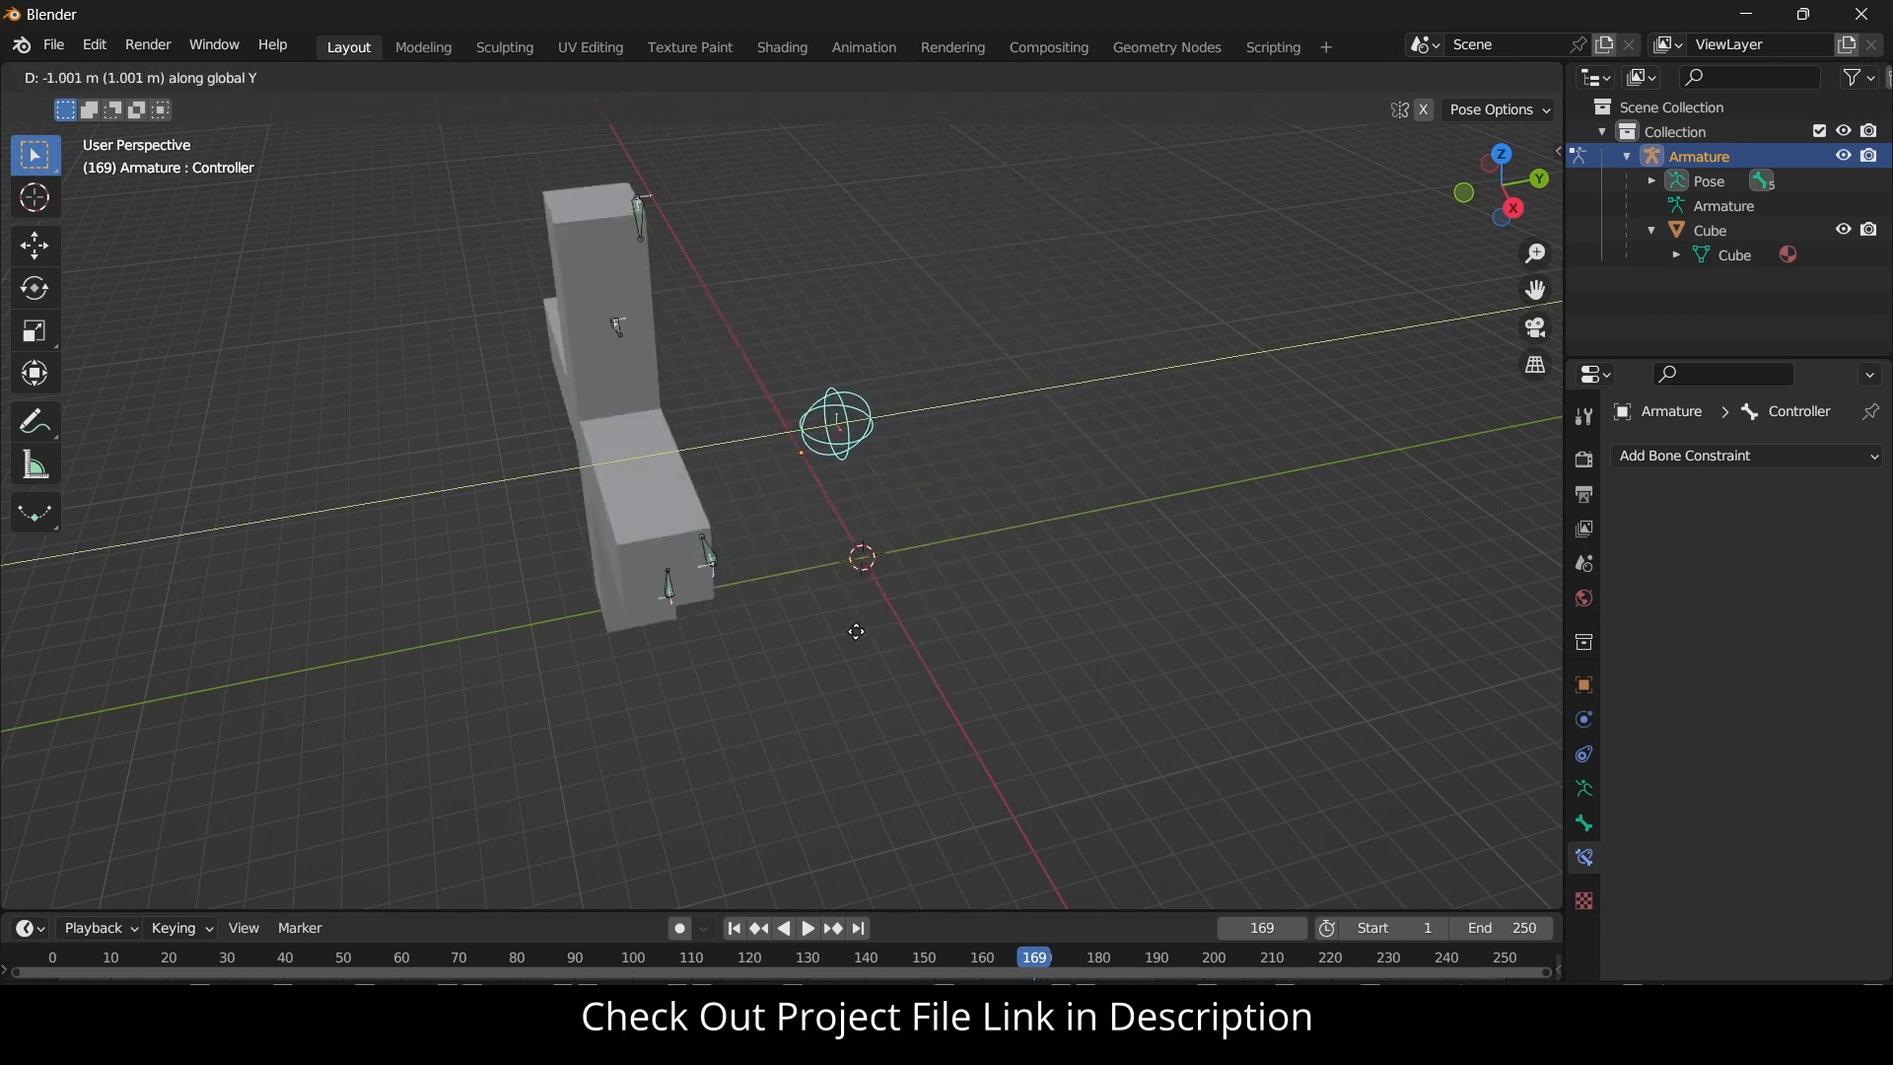
pyautogui.press('Escape')
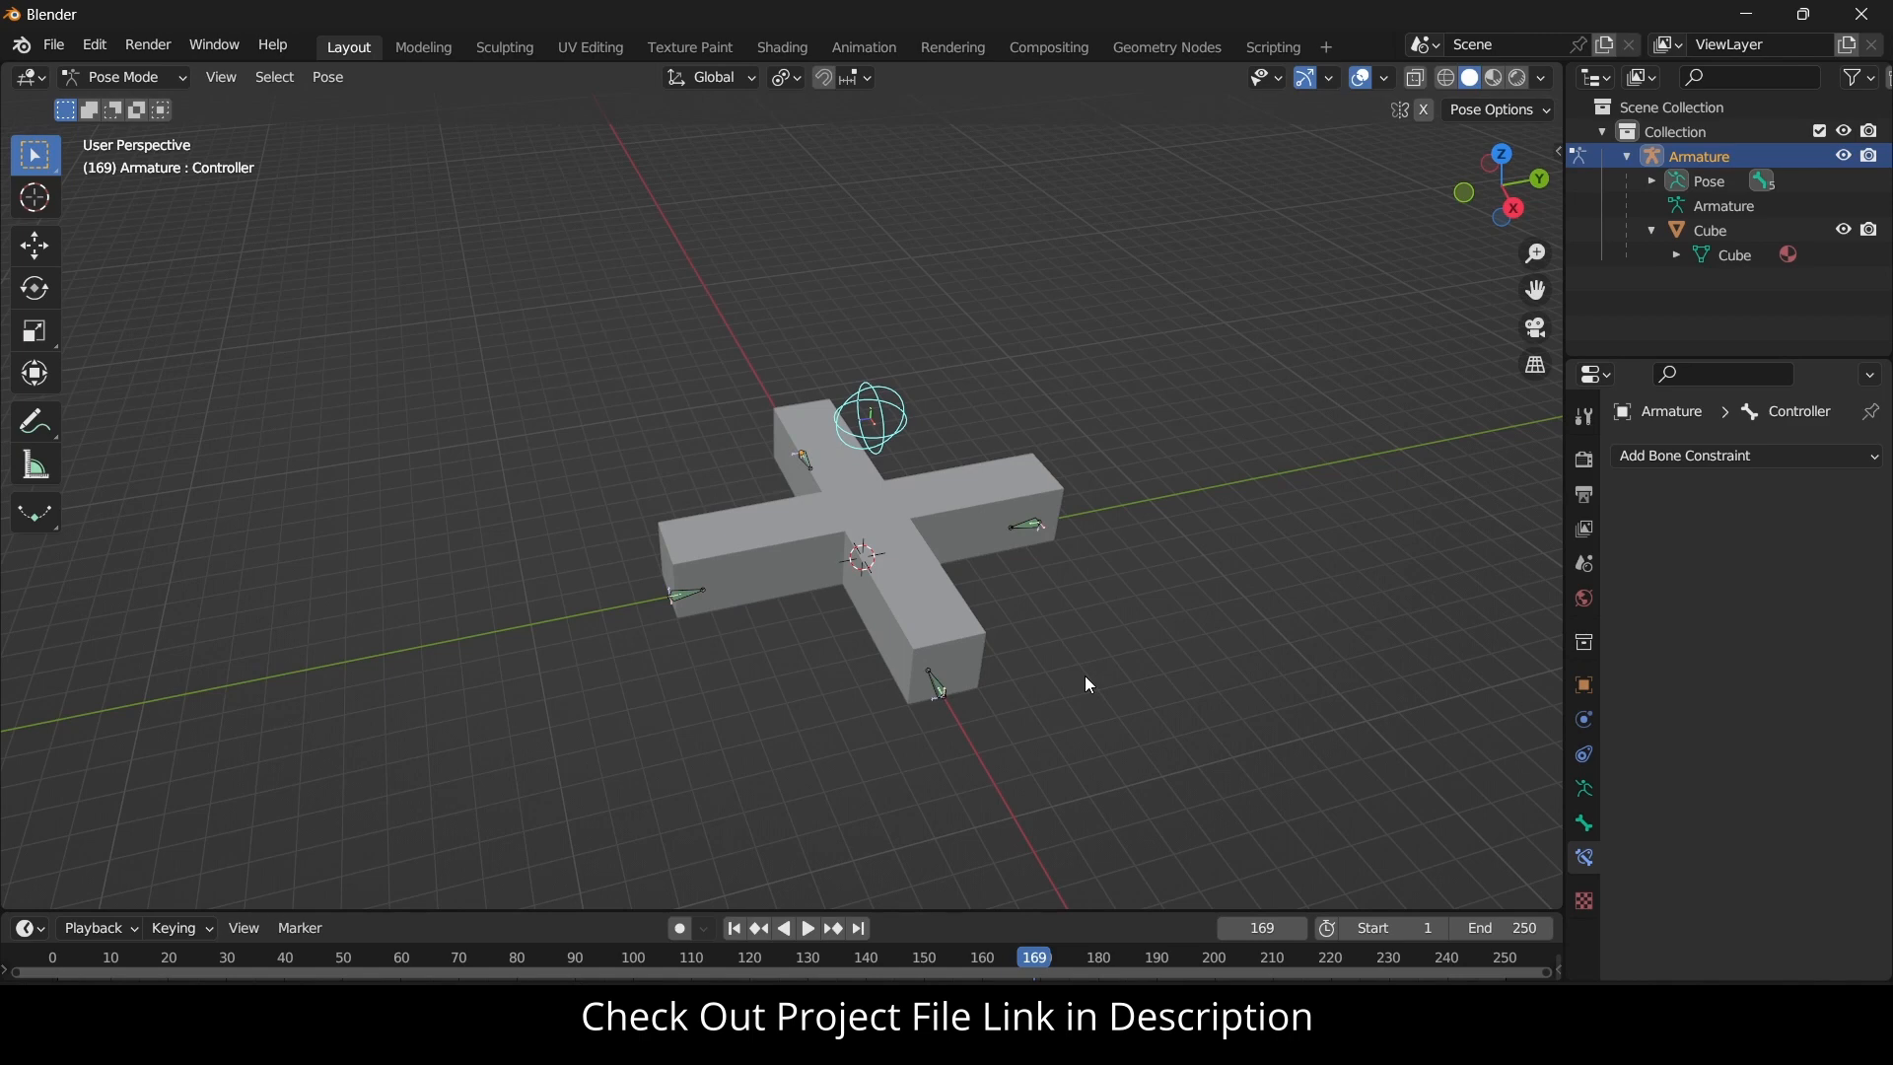